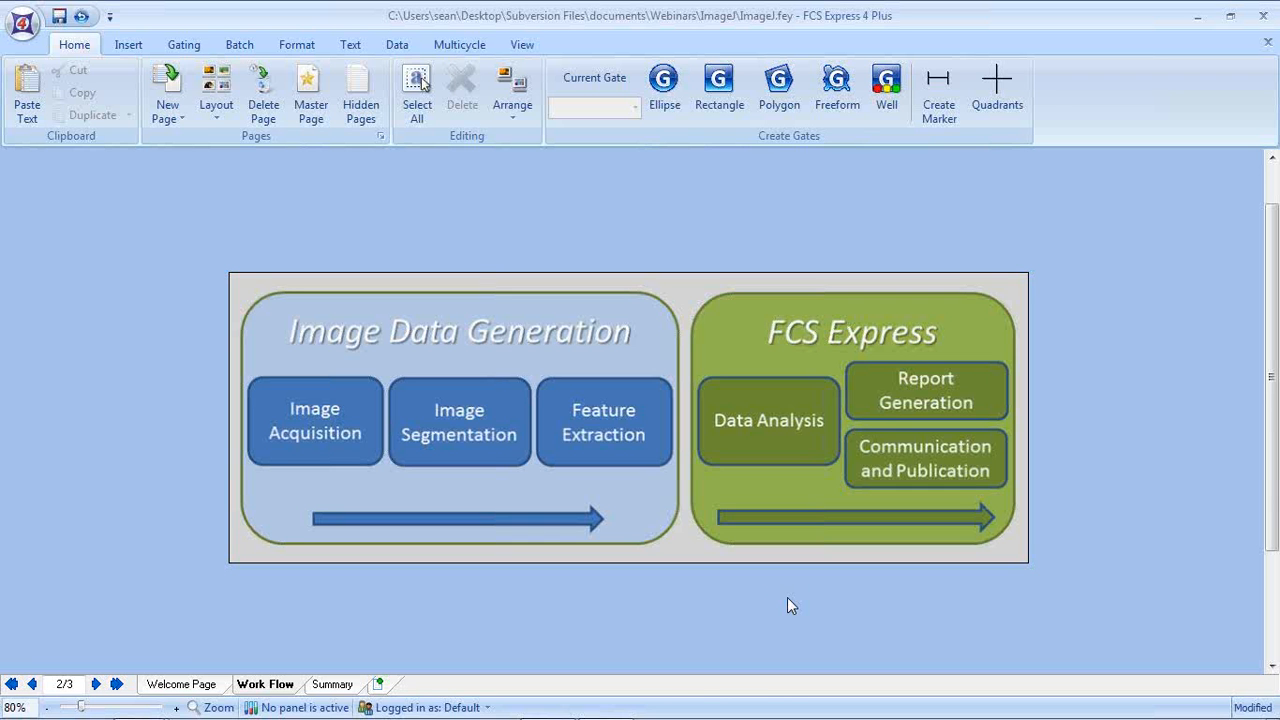
- Switch to the FCS Express 4 Manual in Internet Explorer and open the ImageJ Macro topic from the ImageJ Export tutorial
key(ctrl+s)
mouse_move(340, 716)
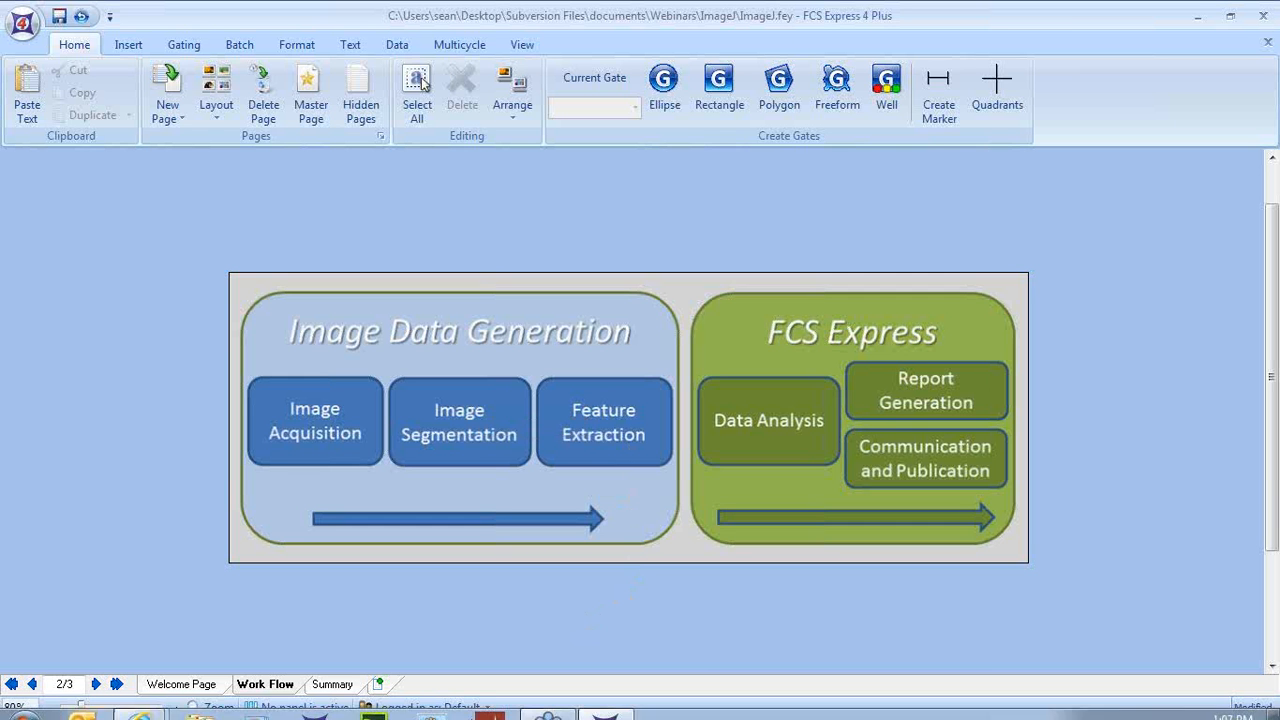
click(140, 700)
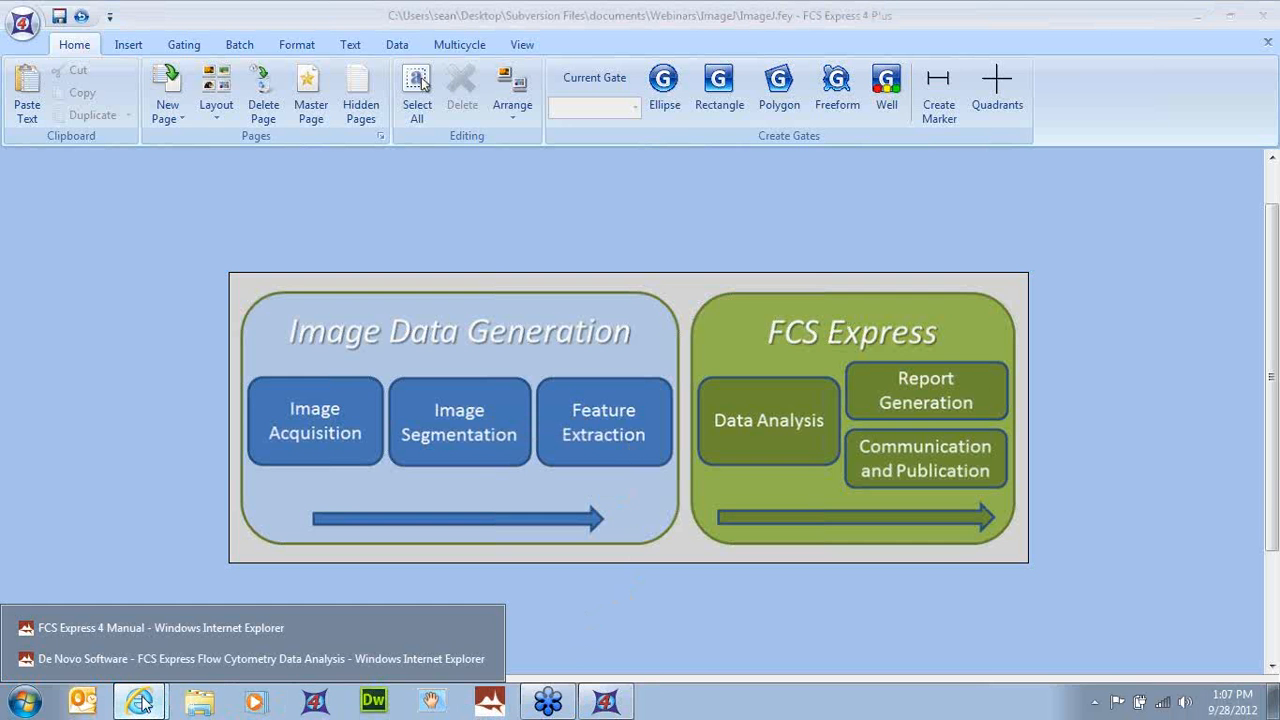
click(184, 638)
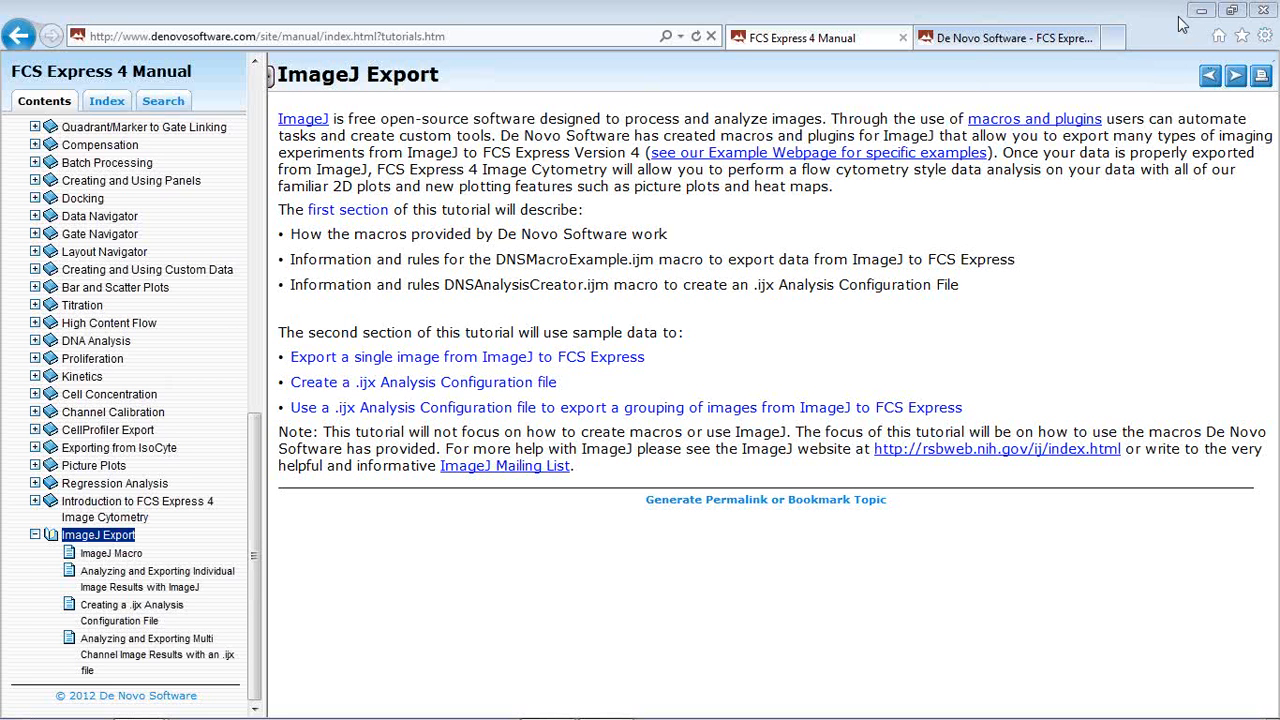
click(345, 214)
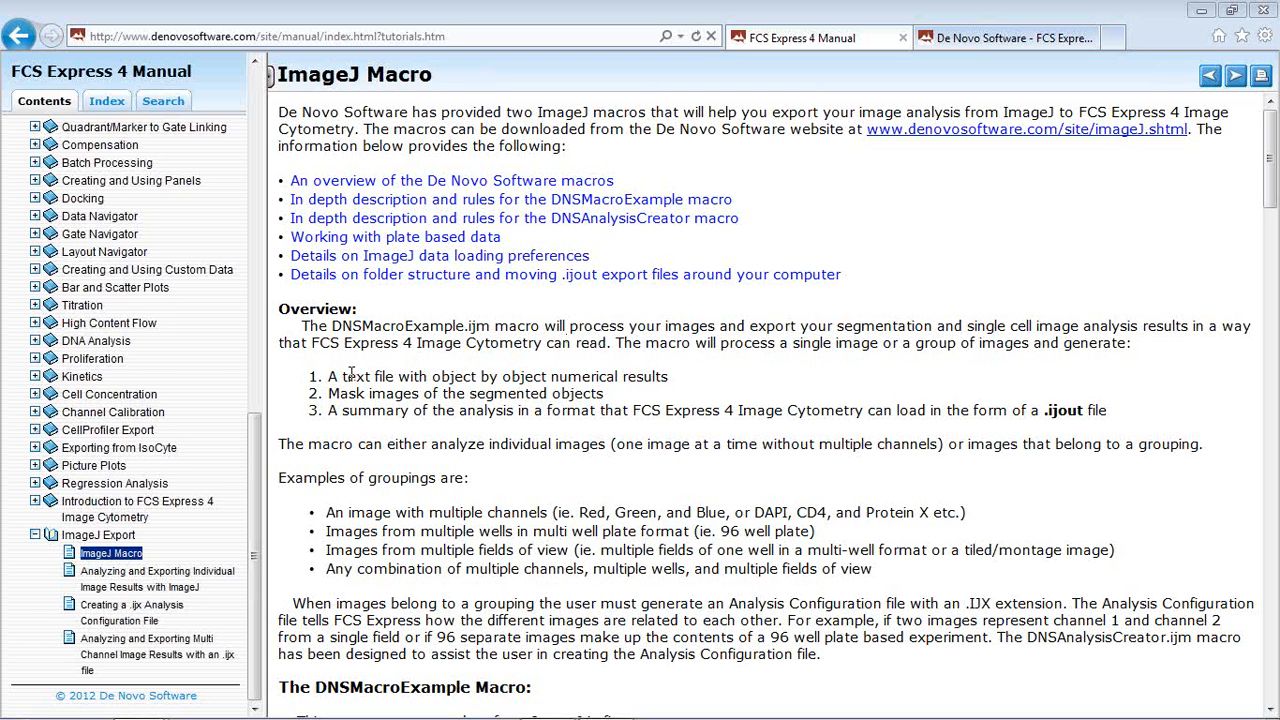
- Read the overview's list of files that the DNSMacroExample.ijm macro generates, highlighting the text file, mask image and summary entries
drag(330, 376, 666, 377)
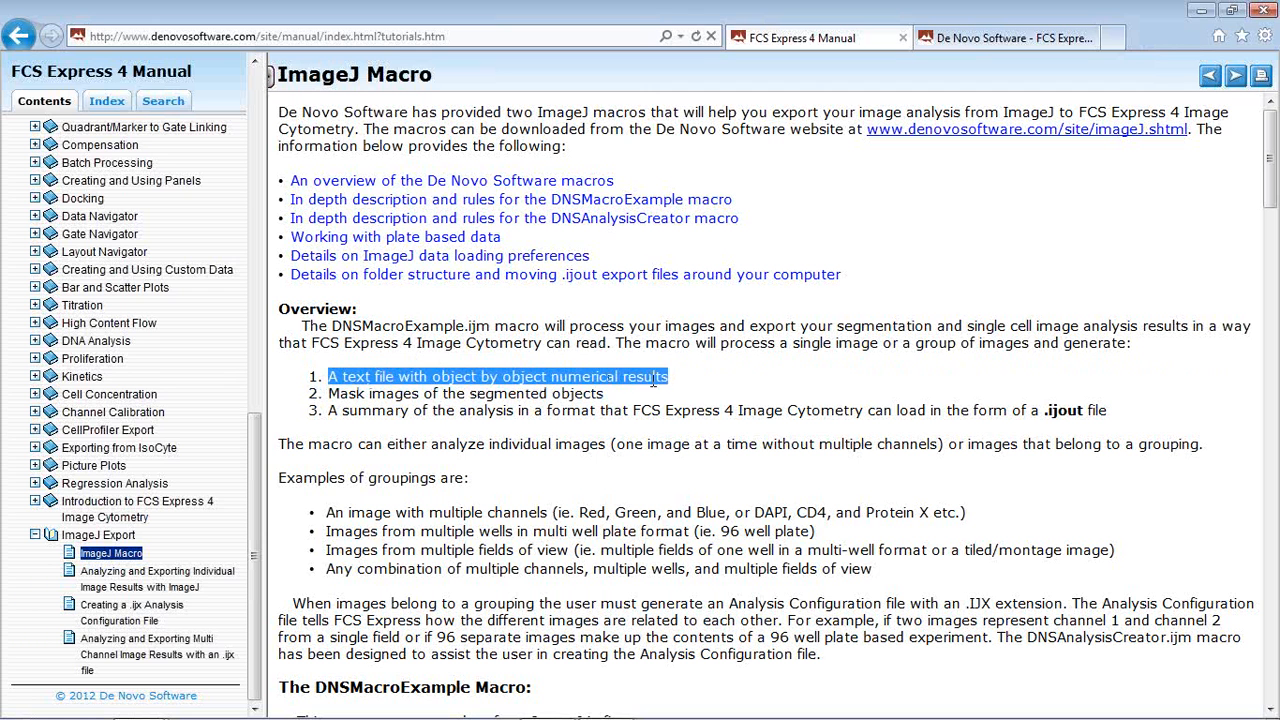
click(666, 378)
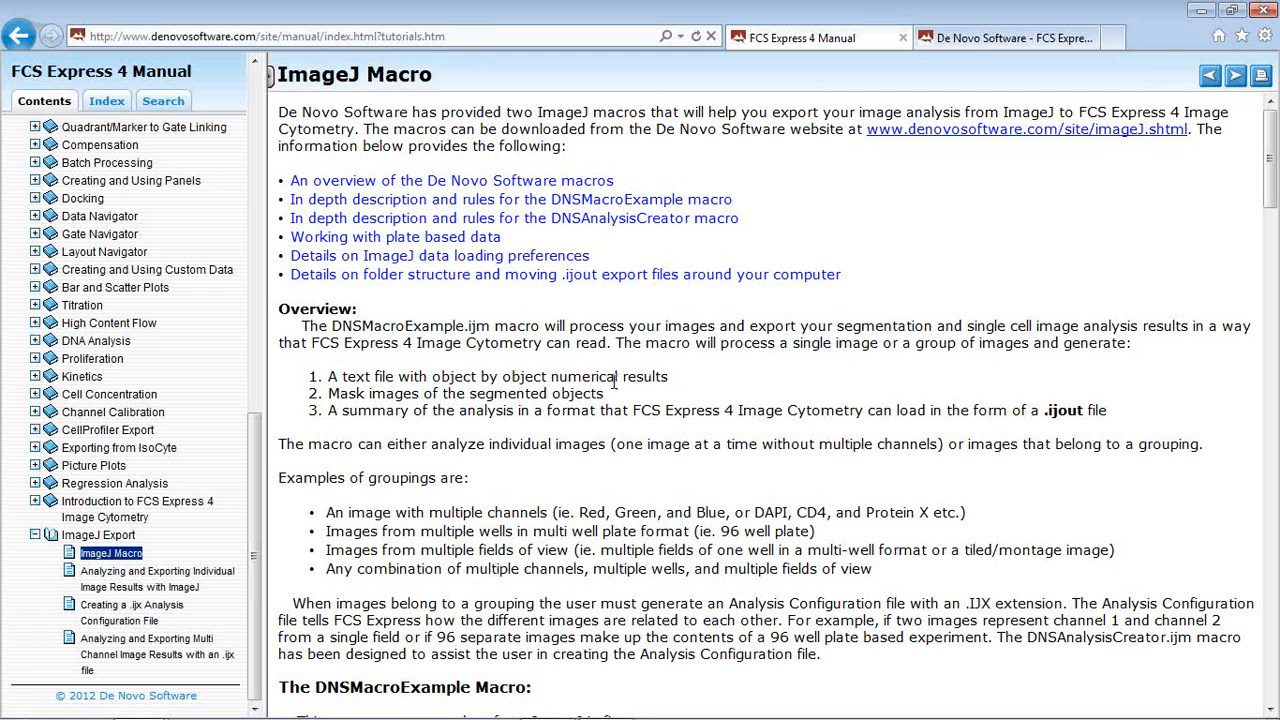
drag(326, 393, 577, 393)
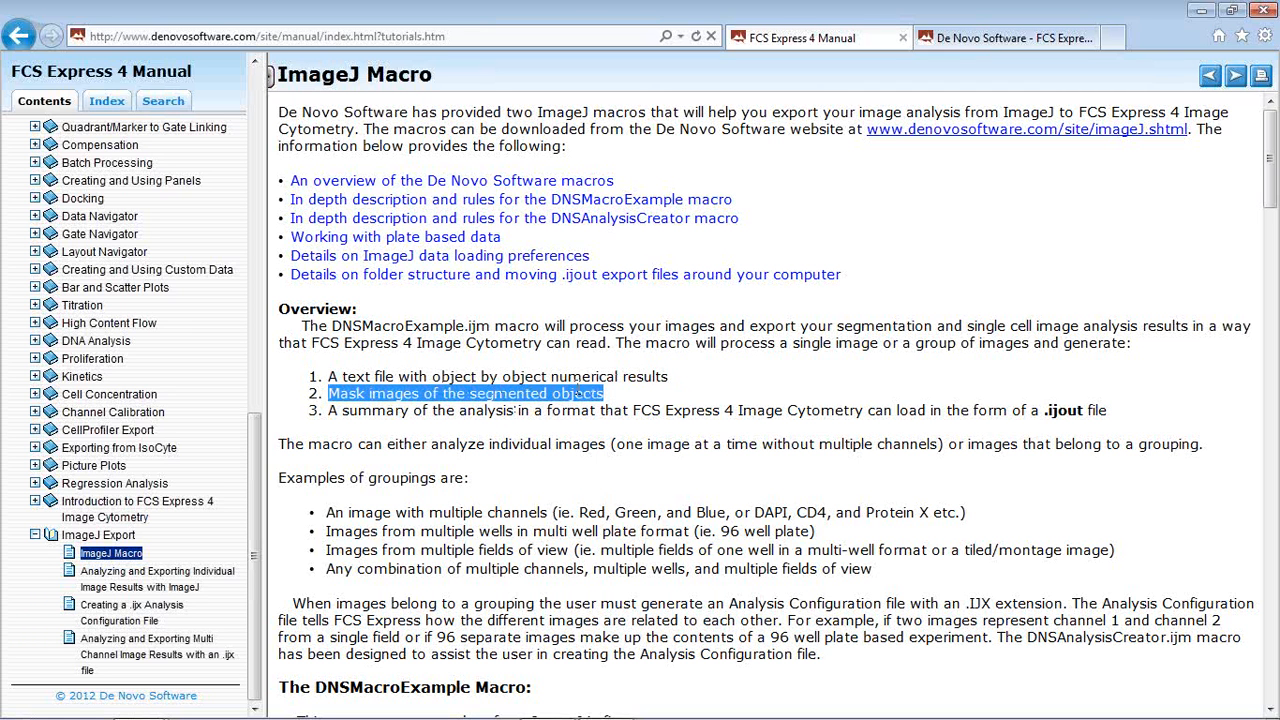
click(628, 394)
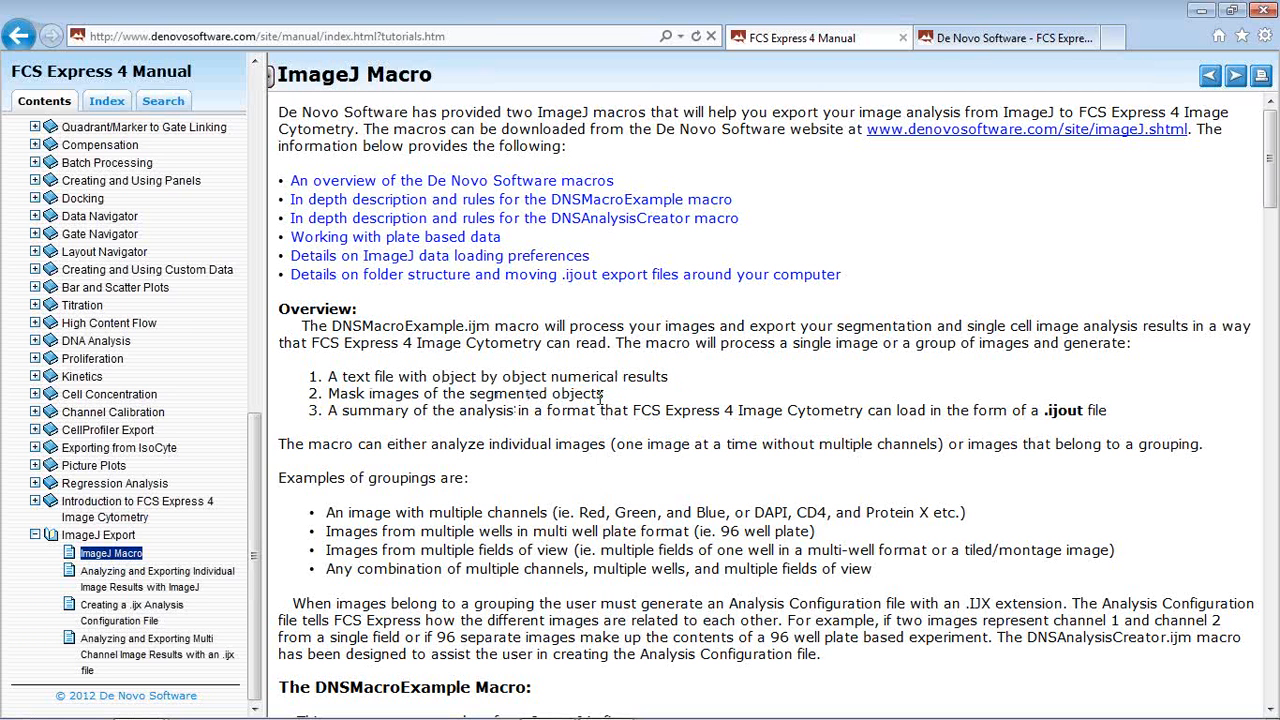
double_click(354, 412)
drag(570, 419, 810, 424)
click(631, 398)
drag(502, 377, 372, 385)
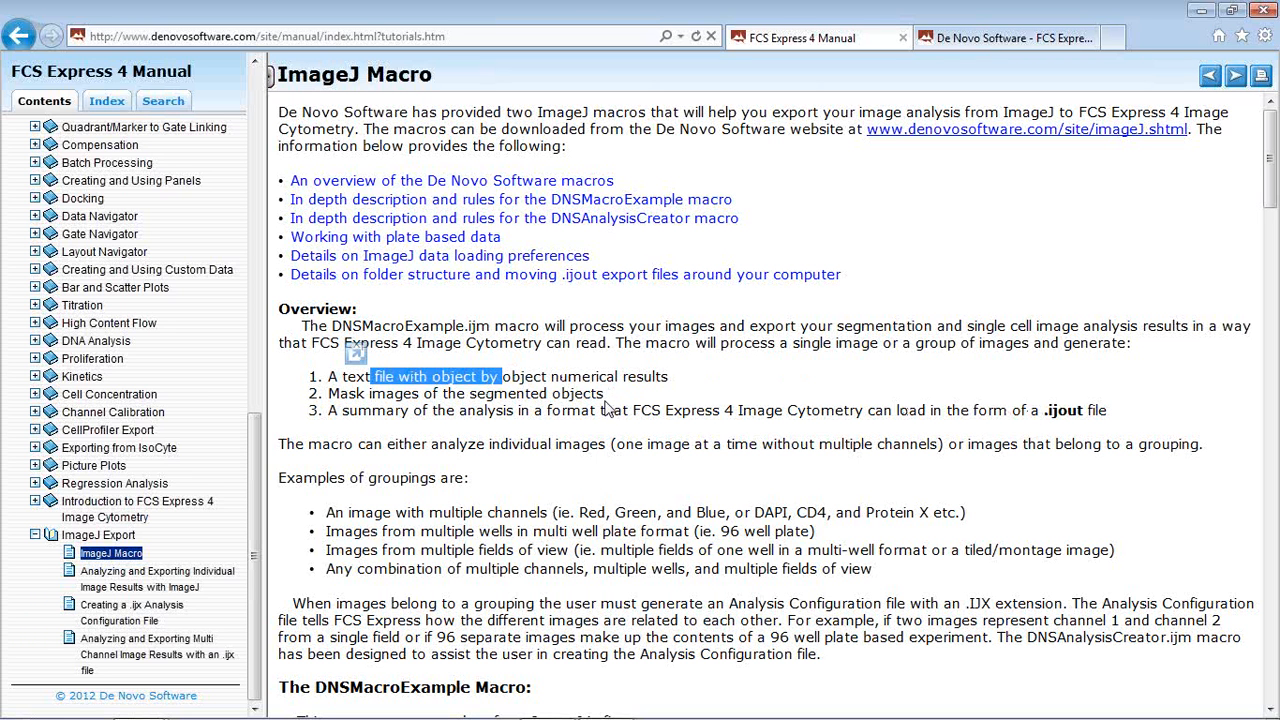
drag(603, 396, 435, 410)
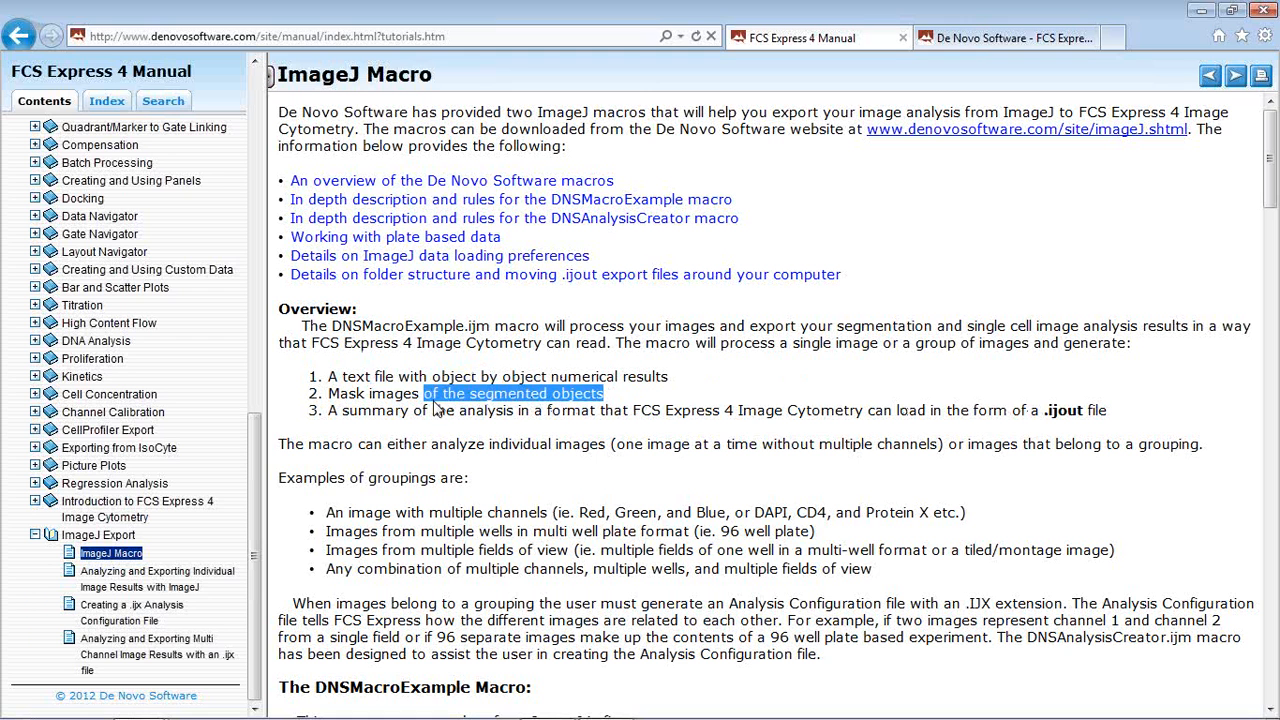
click(1040, 404)
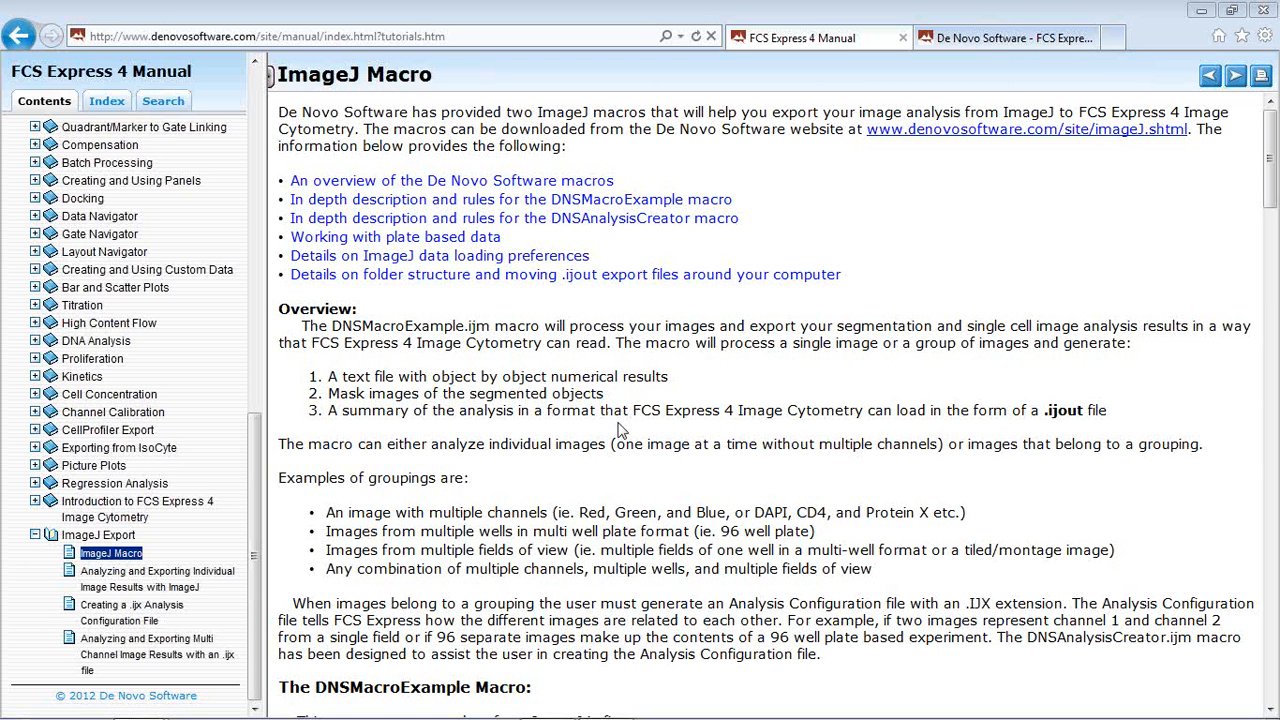
- Review which images the macro can analyze, from individual images to the example groupings by channel, well and field of view
drag(360, 444, 608, 444)
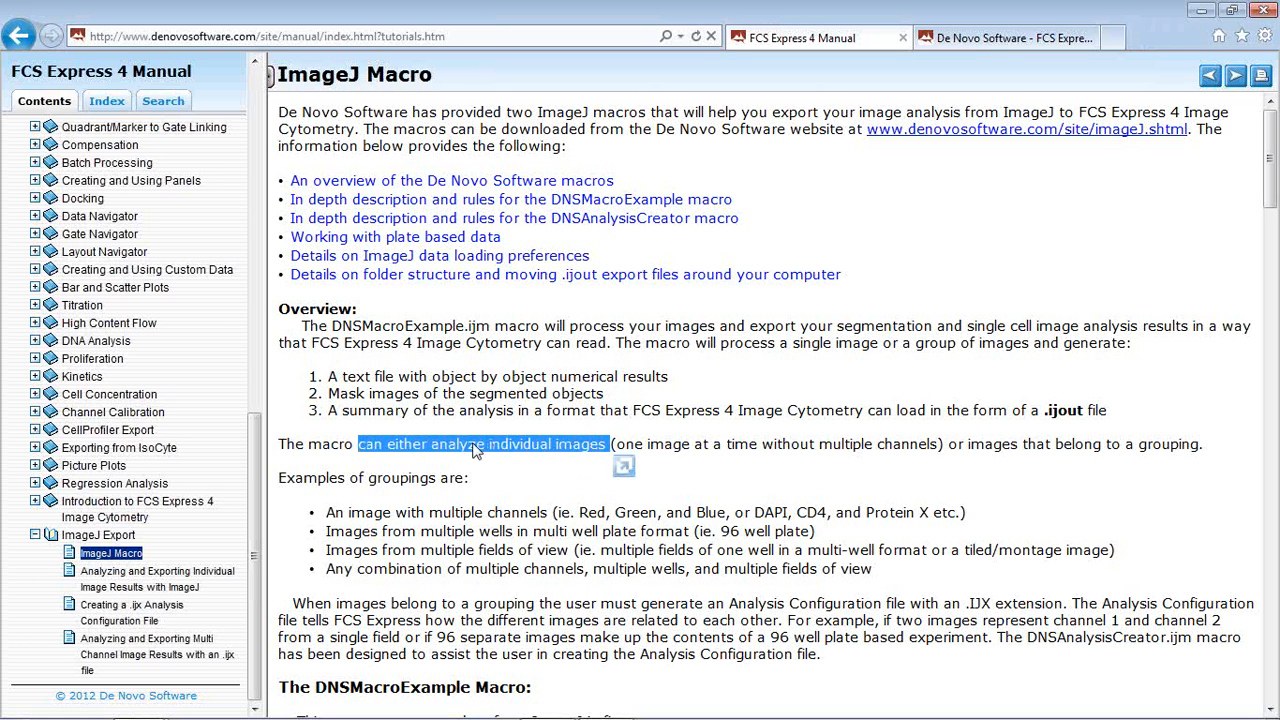
click(630, 446)
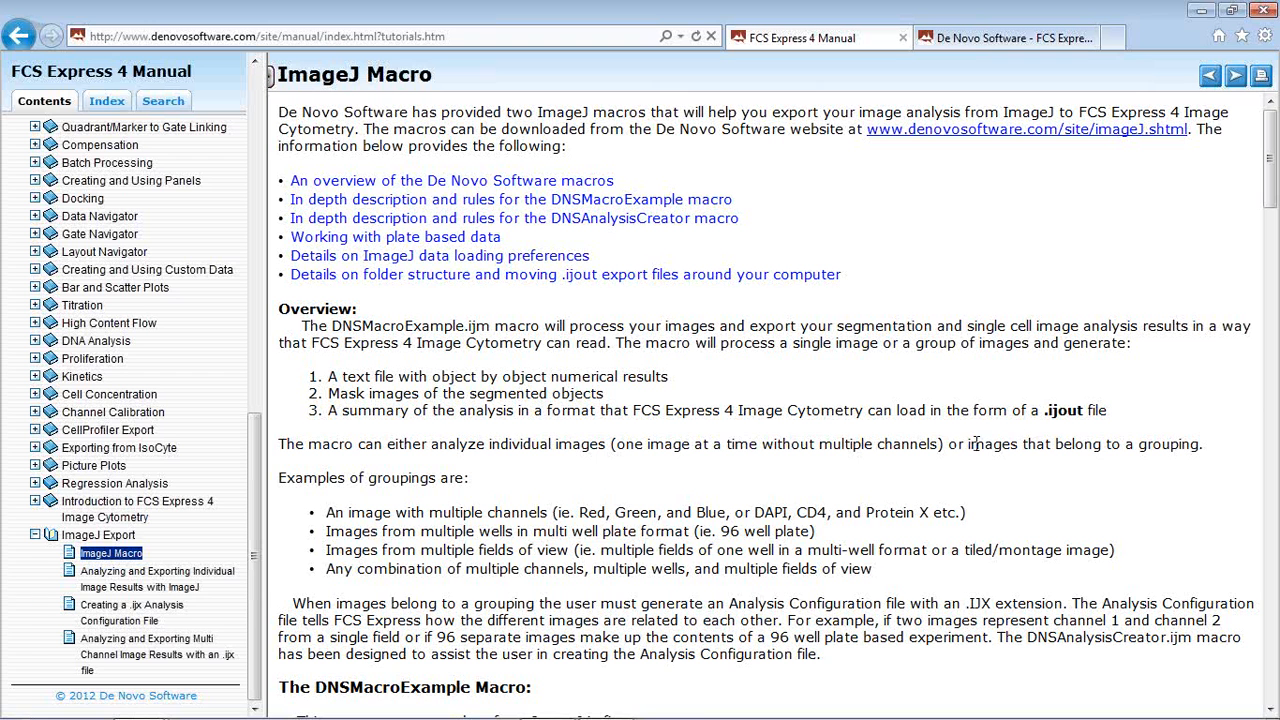
scroll(600, 345, down, 4)
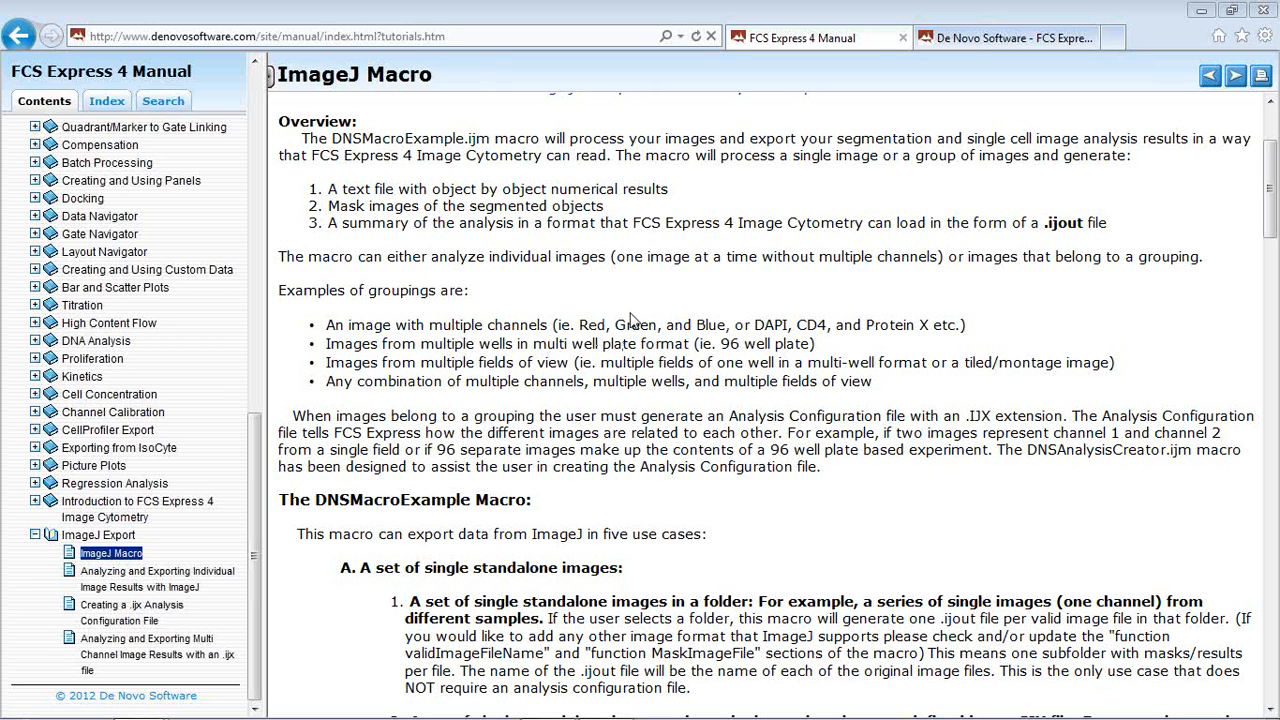
scroll(619, 302, down, 1)
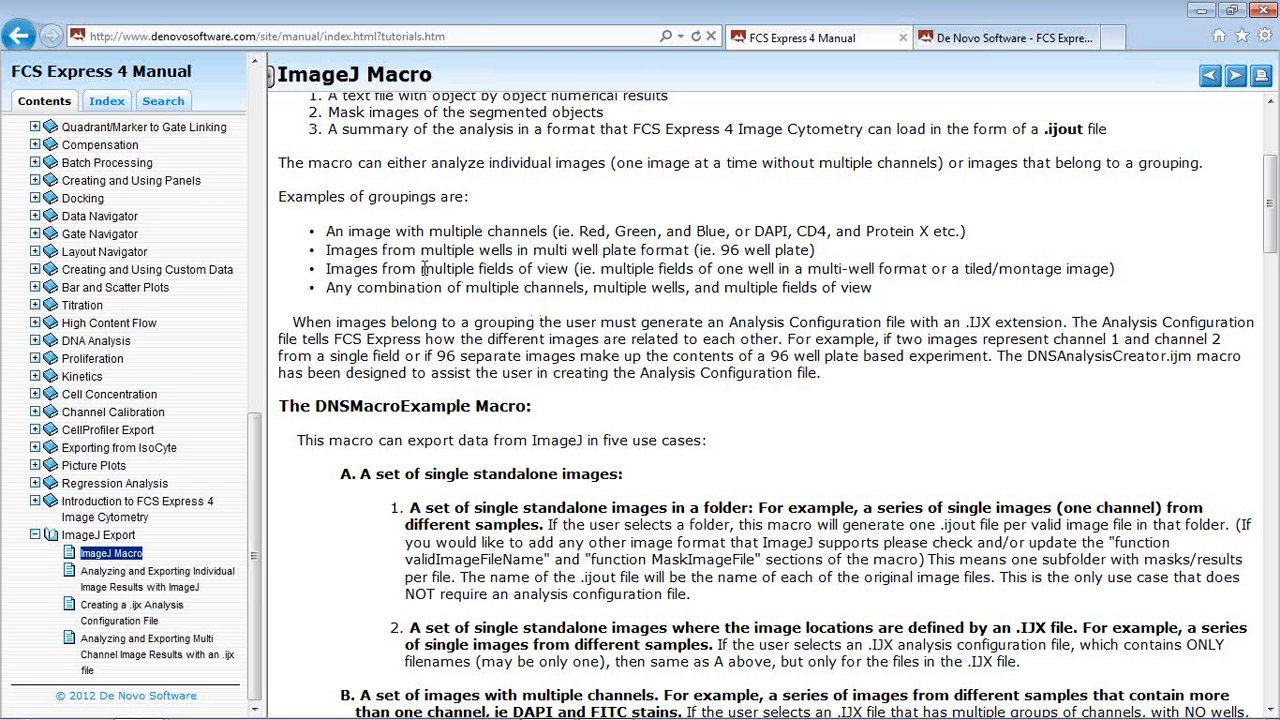
drag(382, 268, 572, 268)
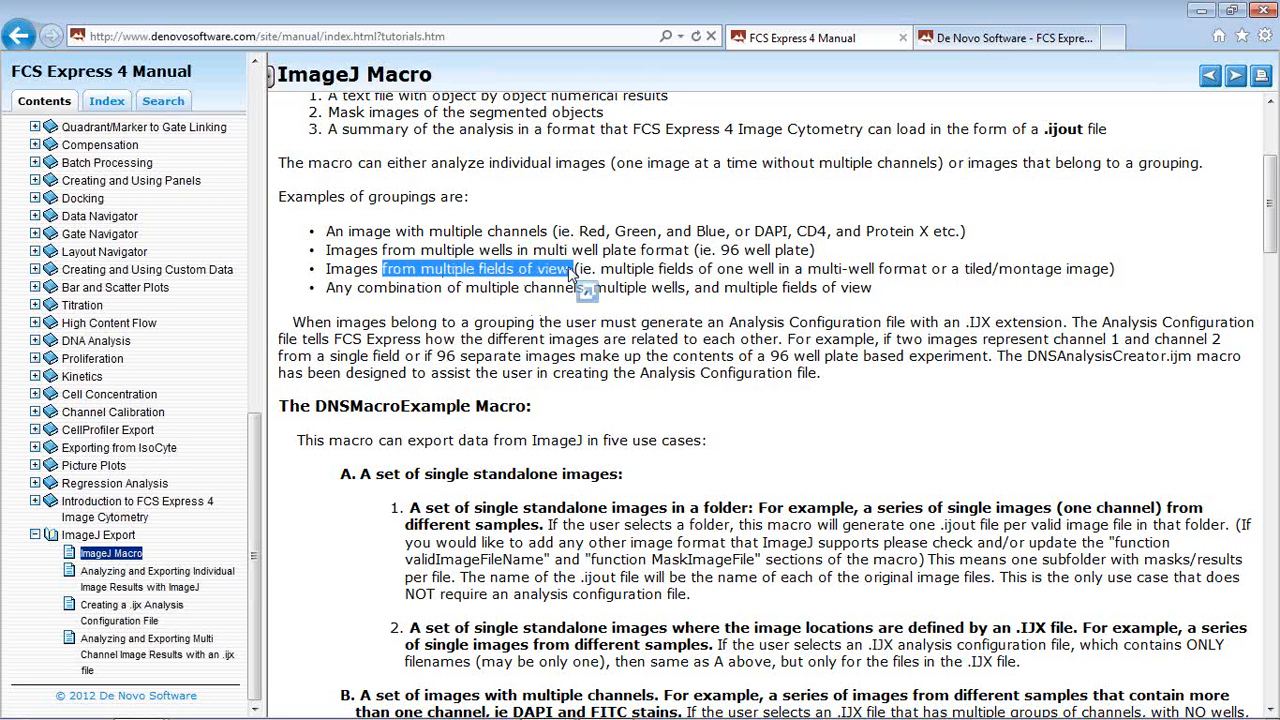
click(572, 270)
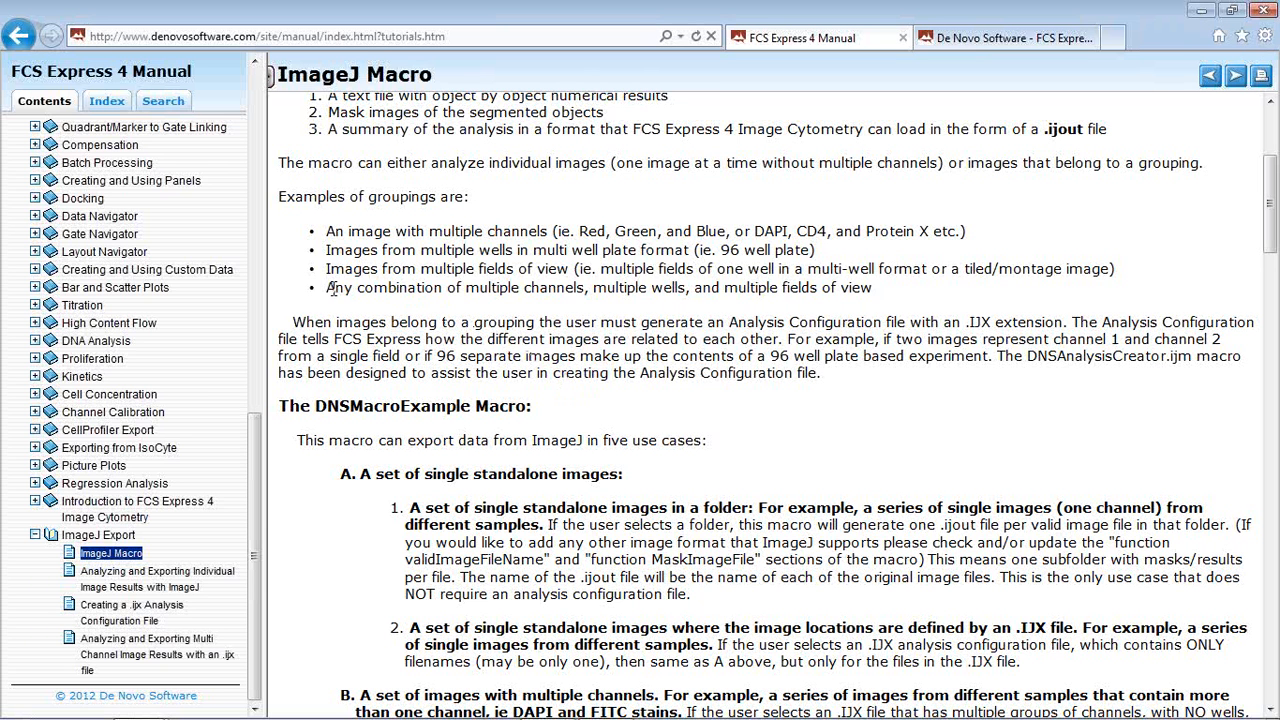
drag(330, 288, 781, 291)
shift+click(853, 287)
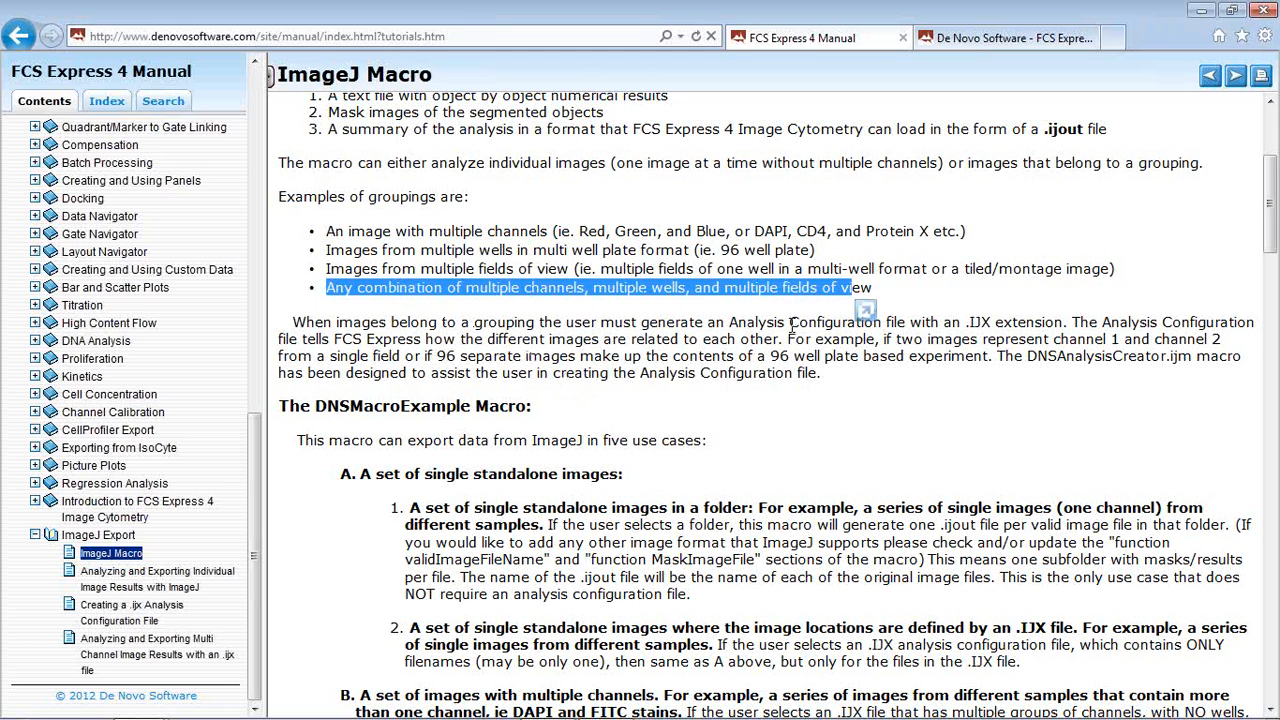
drag(693, 268, 429, 231)
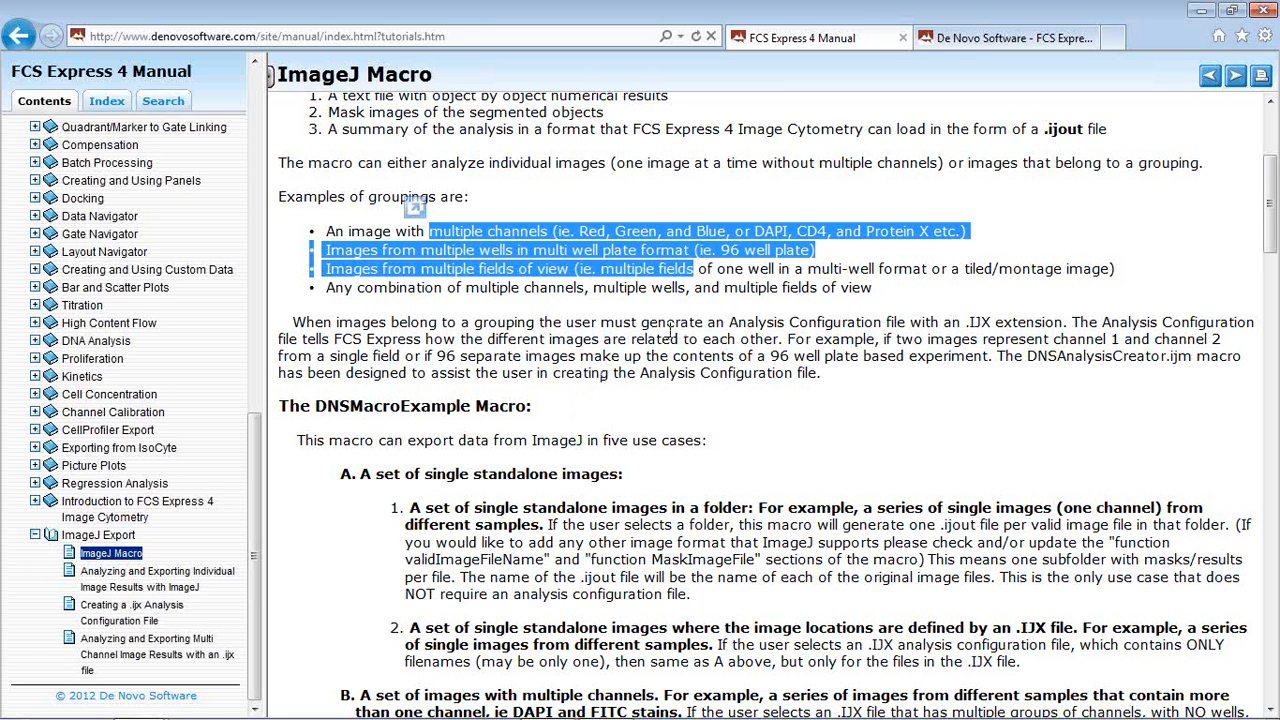
click(862, 290)
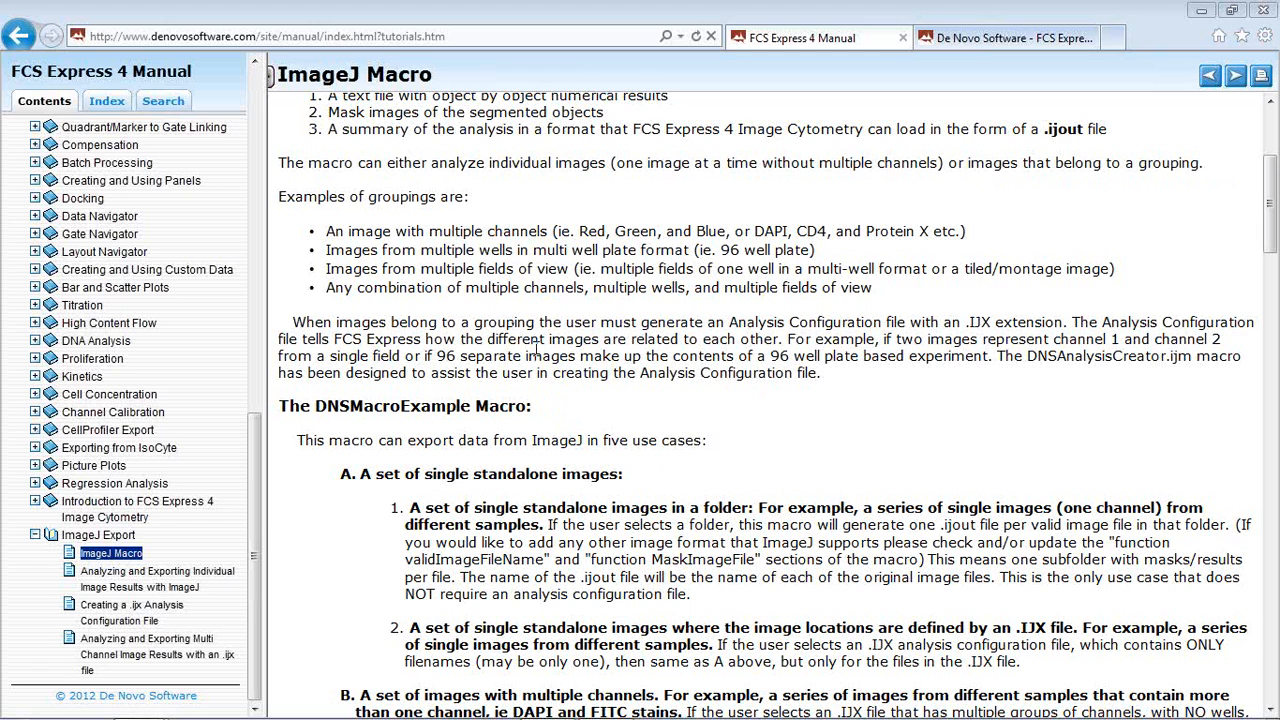
scroll(600, 335, up, 5)
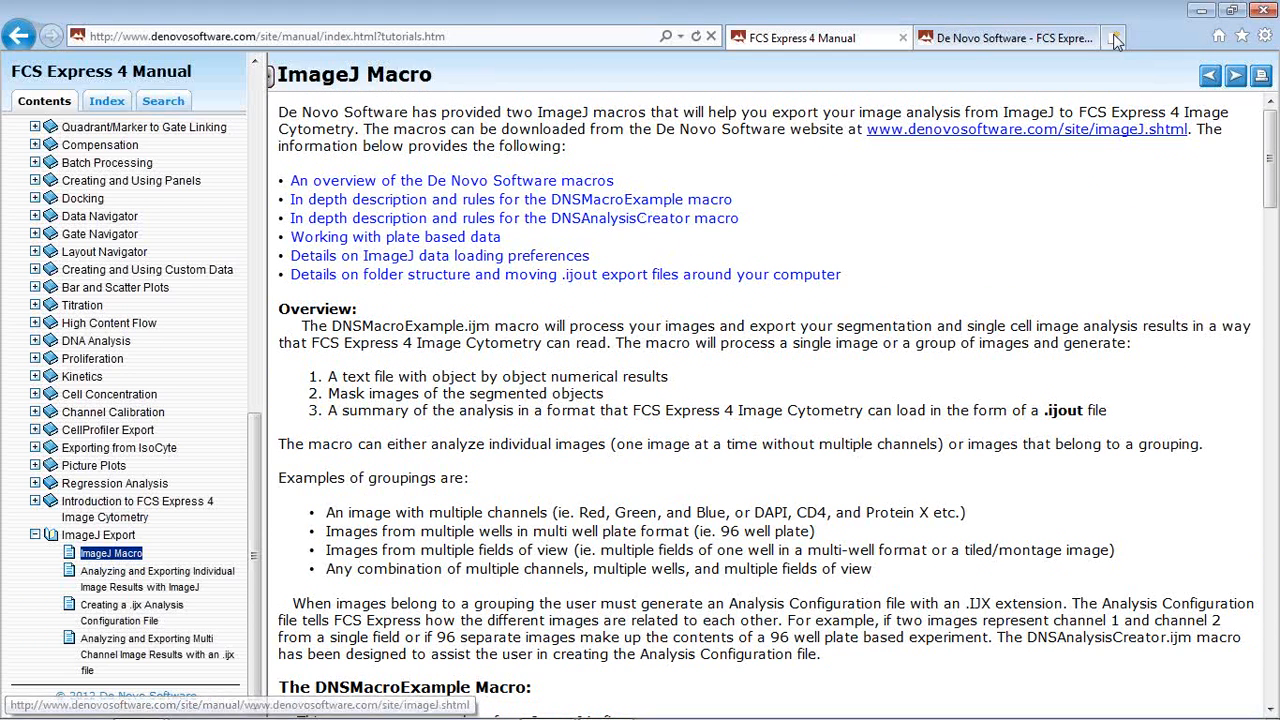
- Minimize the browser and FCS Express, and launch ImageJ from the ImageJ Webinar folder on the desktop
click(1199, 14)
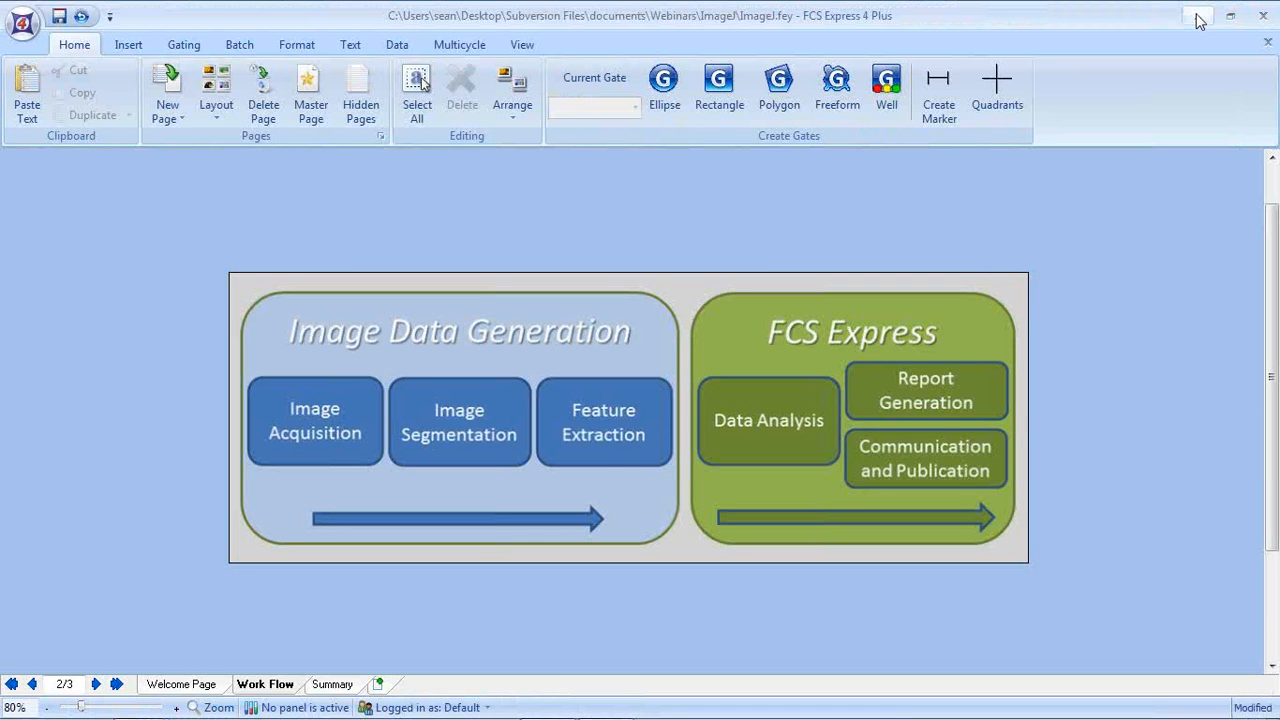
click(1199, 14)
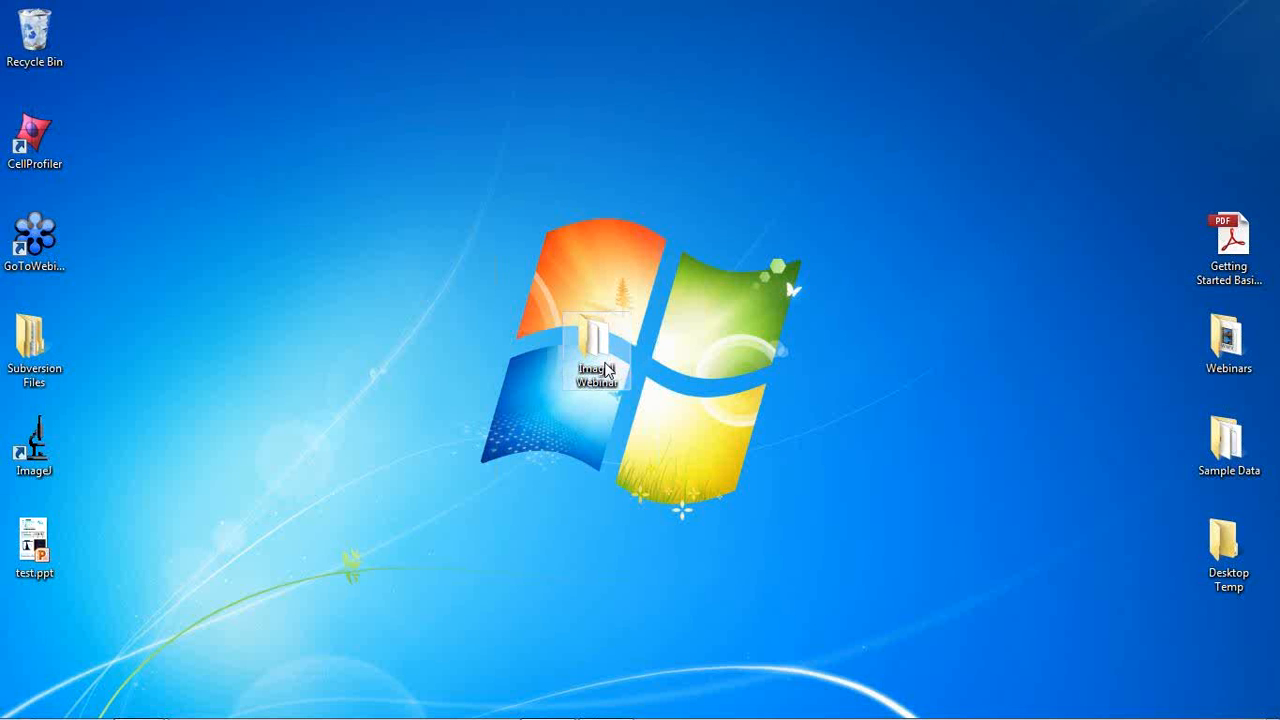
double_click(605, 370)
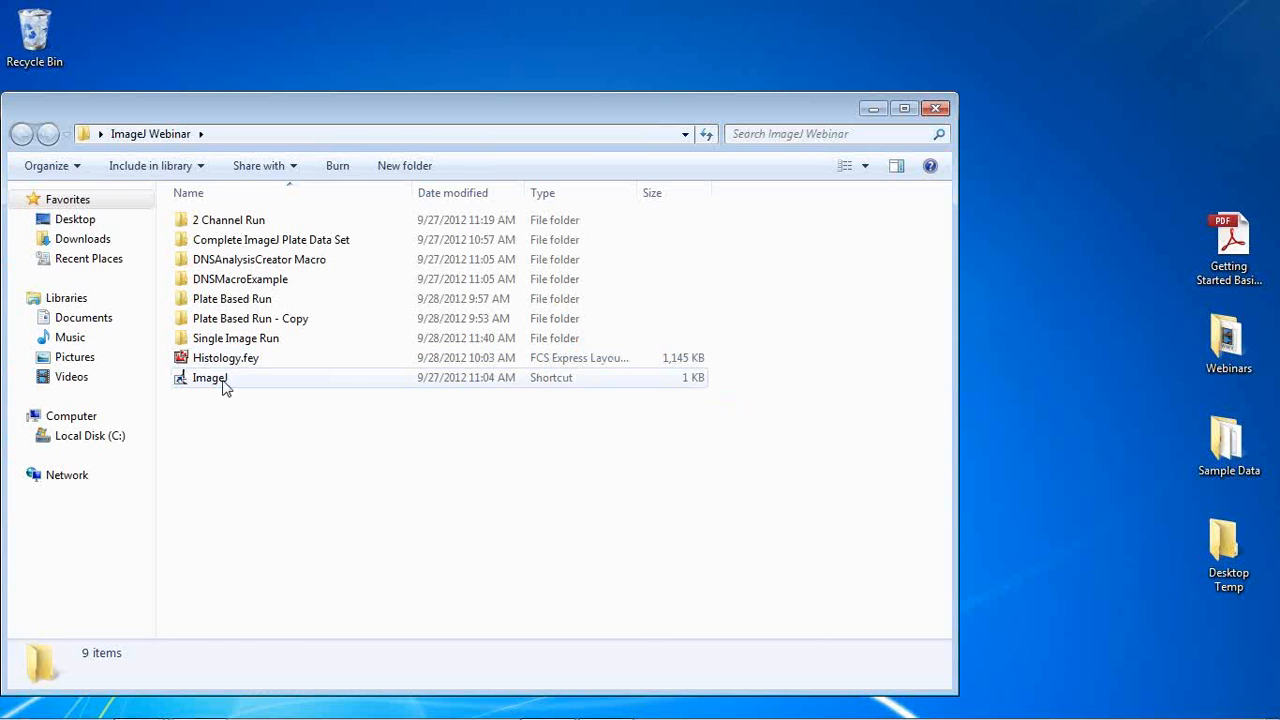
double_click(224, 386)
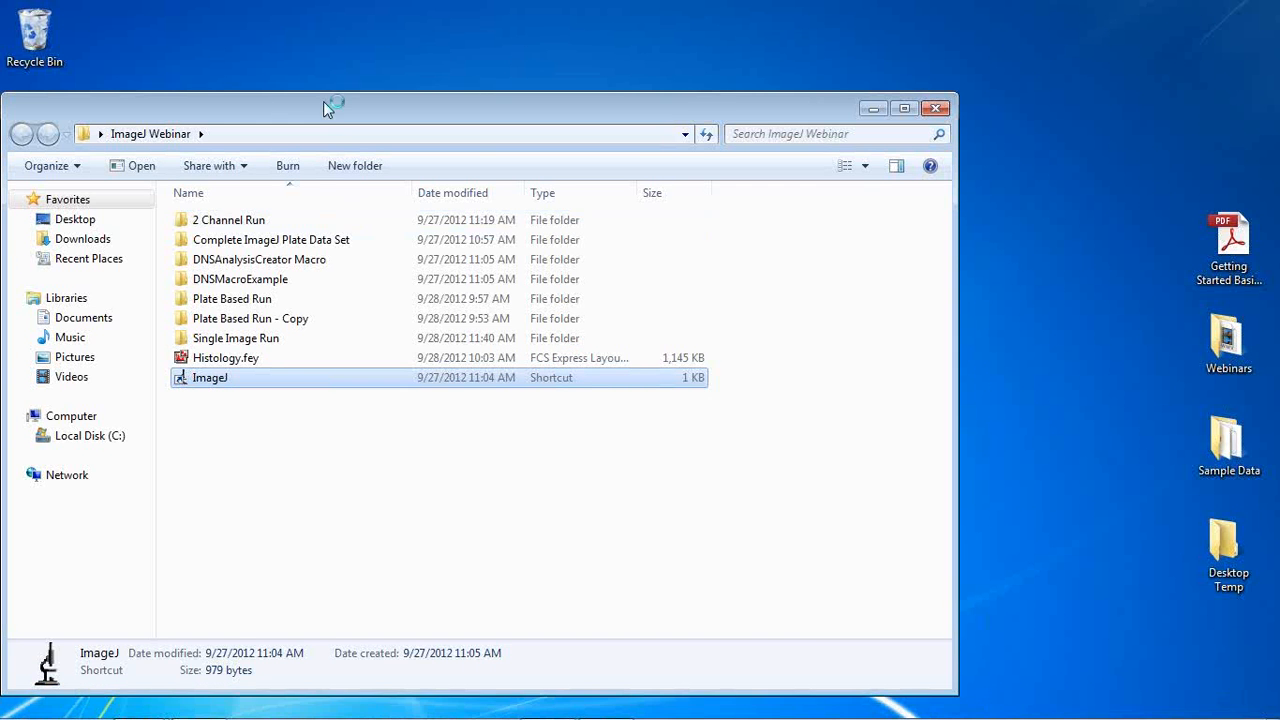
- Arrange the windows so that ImageJ sits directly above the ImageJ Webinar folder window without overlapping it
drag(323, 101, 395, 38)
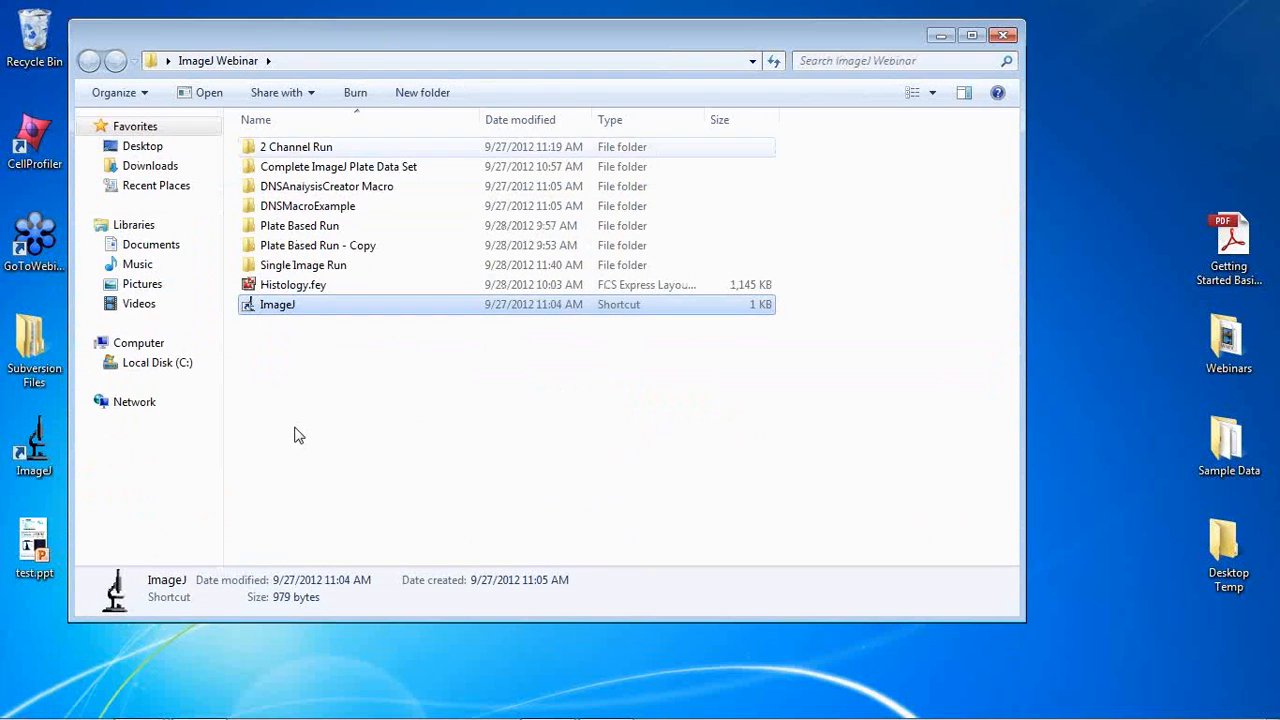
click(294, 434)
click(282, 306)
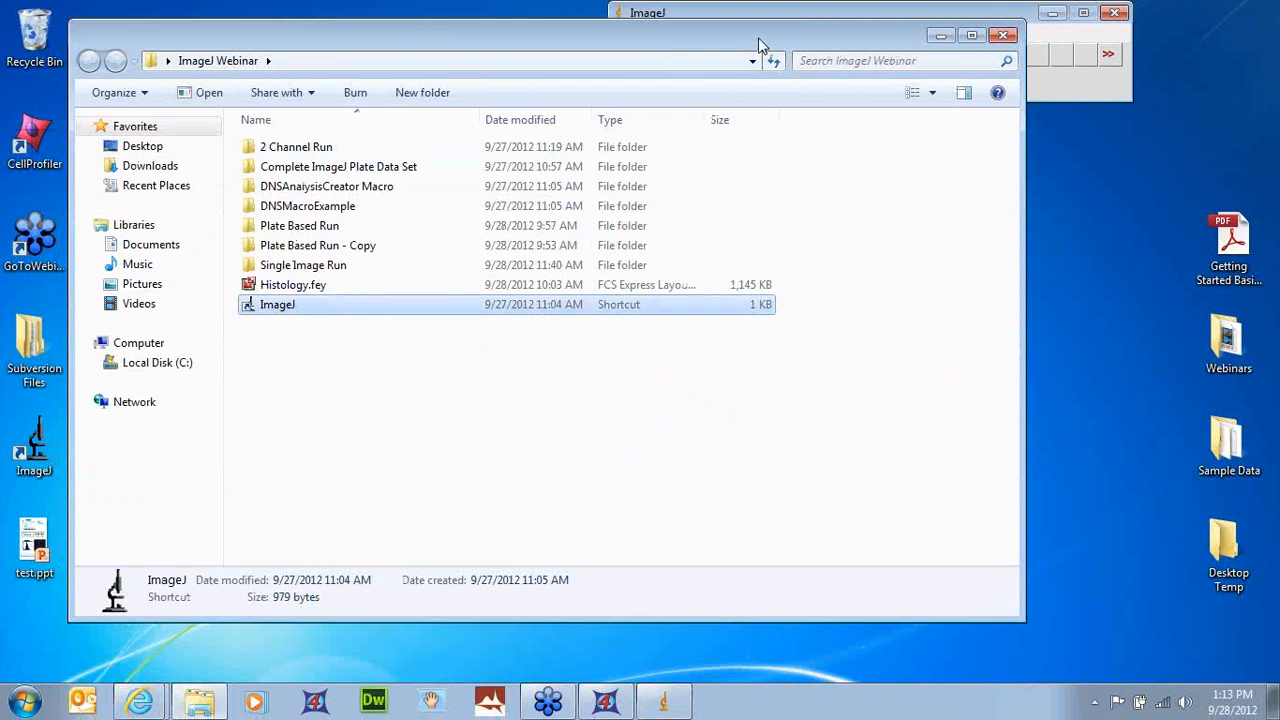
drag(760, 45, 738, 187)
click(871, 29)
drag(871, 29, 629, 47)
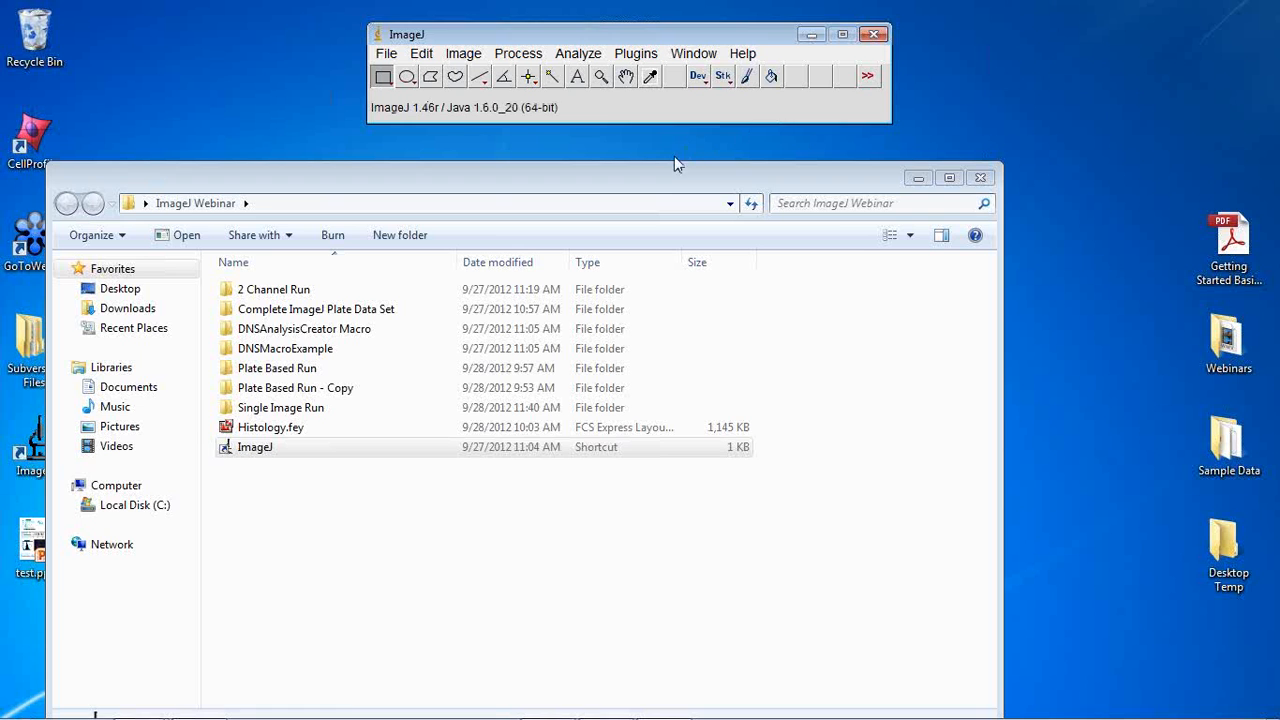
drag(665, 175, 679, 153)
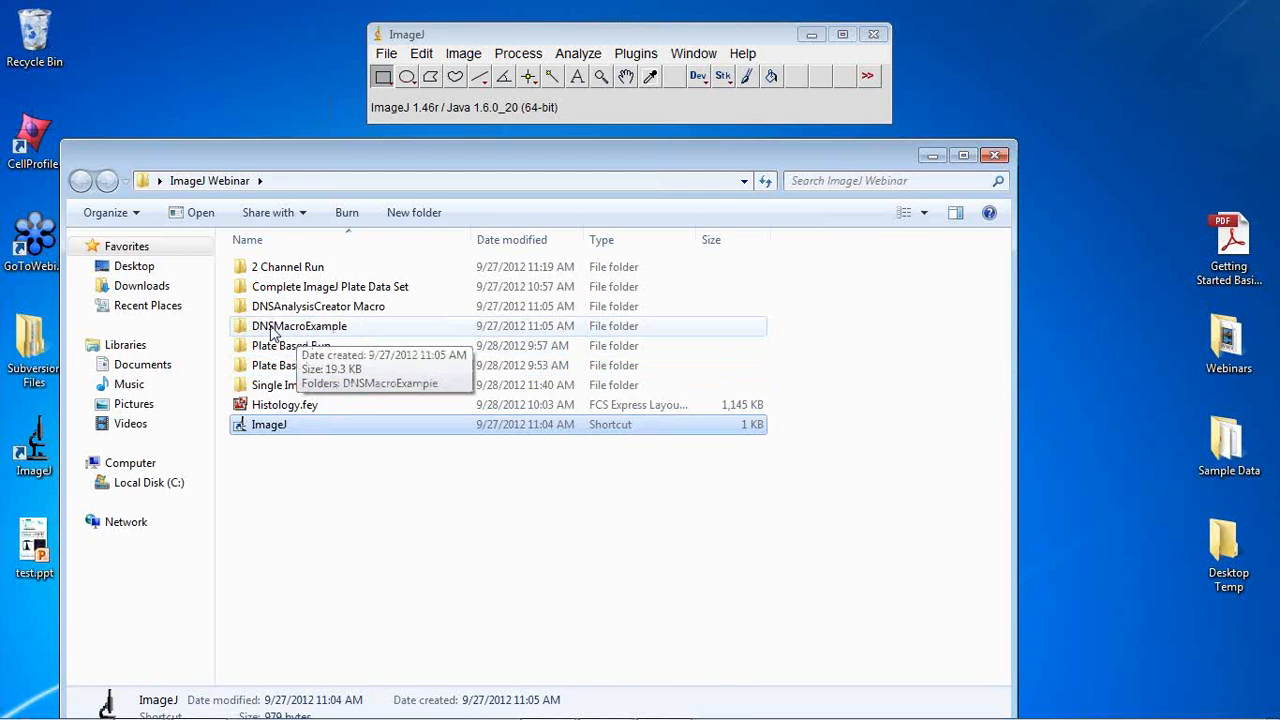
- Inspect the macro files in the DNSMacroExample and DNSAnalysisCreator Macro subfolders, and return to the ImageJ Webinar folder
double_click(330, 328)
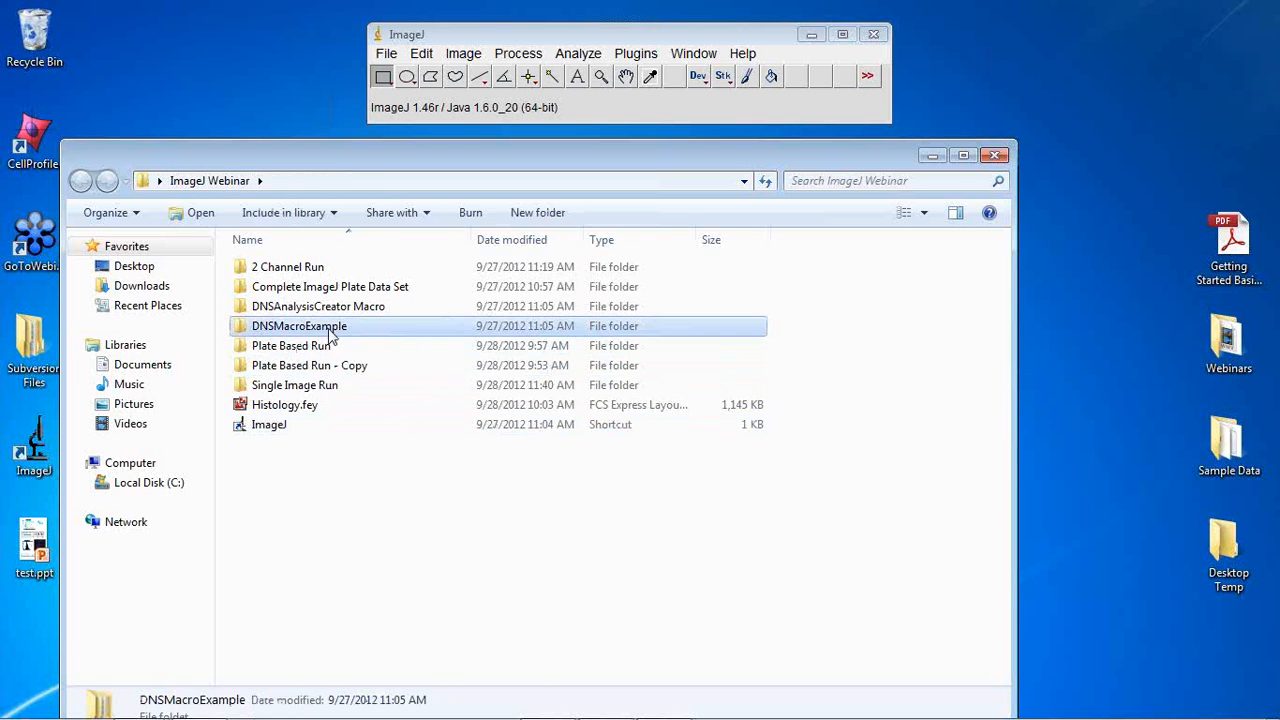
double_click(329, 278)
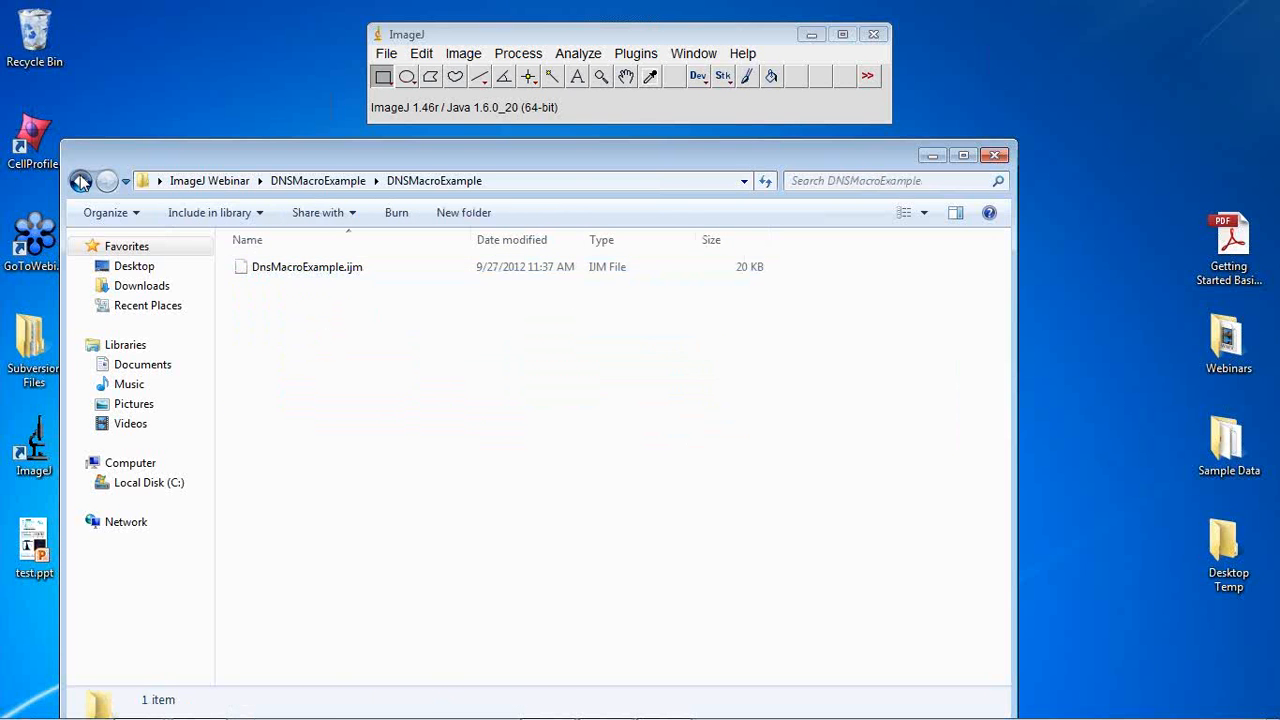
key(BackSpace)
key(BackSpace)
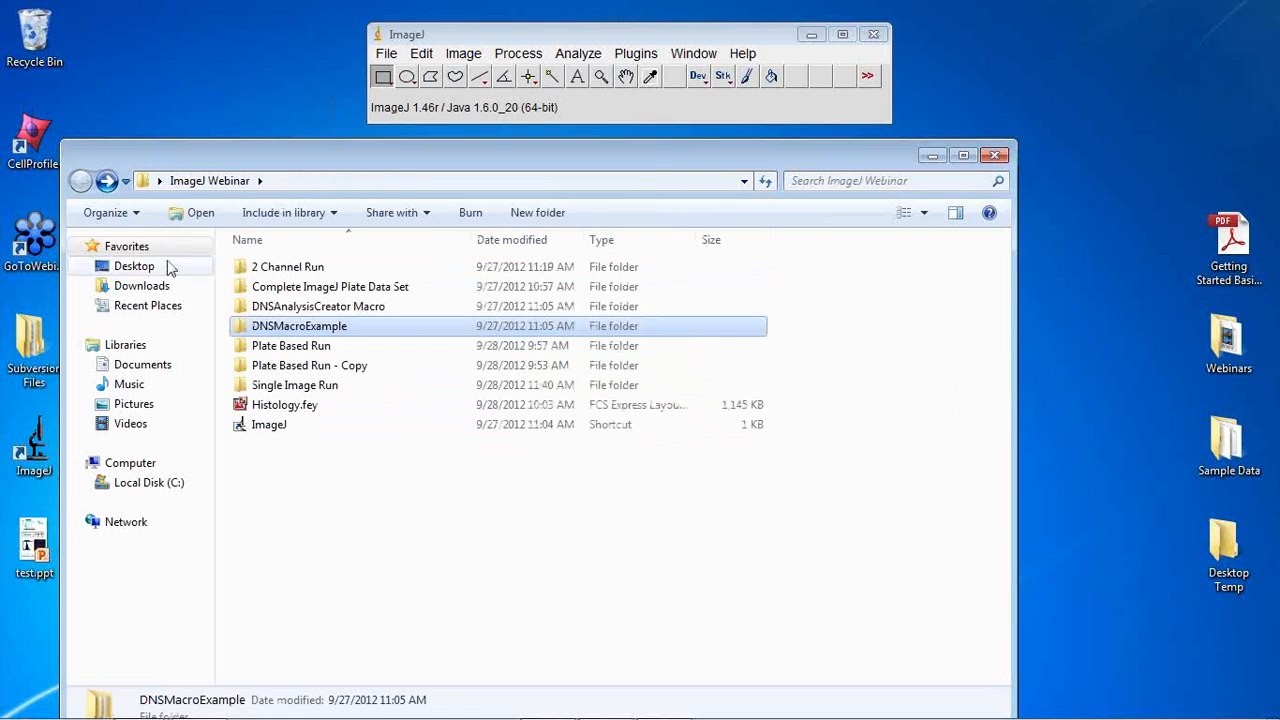
double_click(285, 306)
double_click(297, 270)
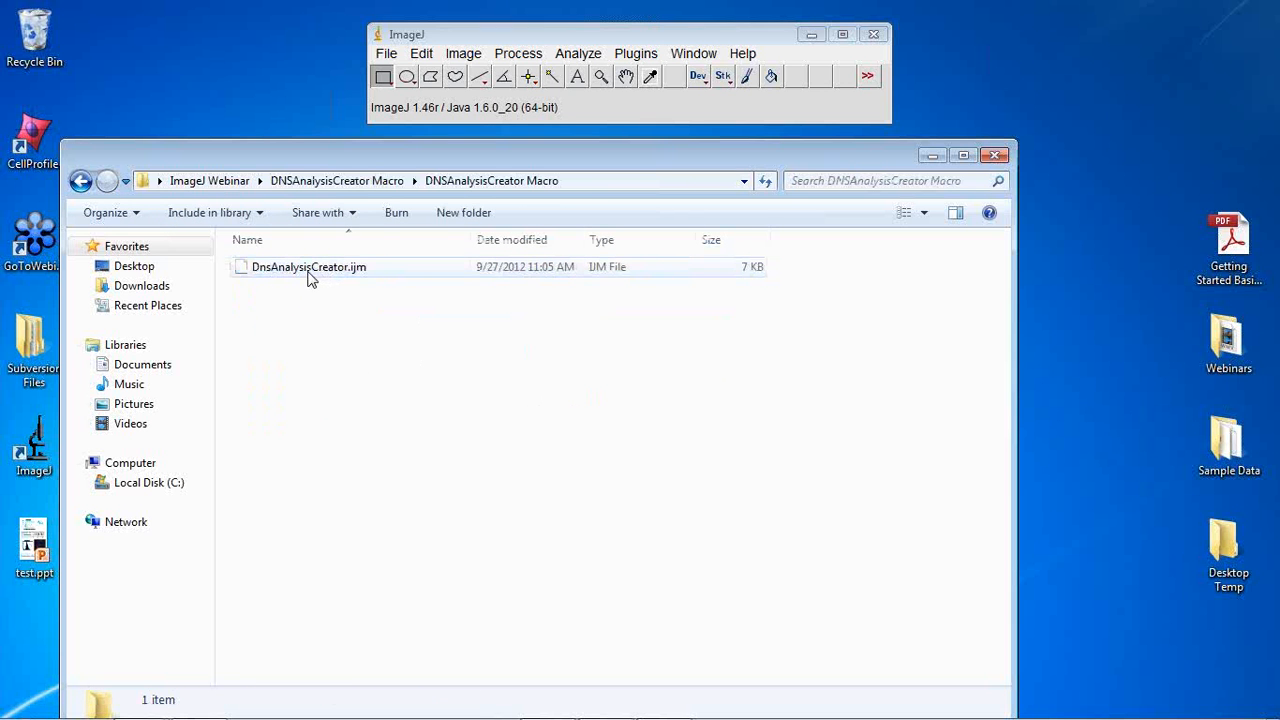
click(81, 182)
click(81, 182)
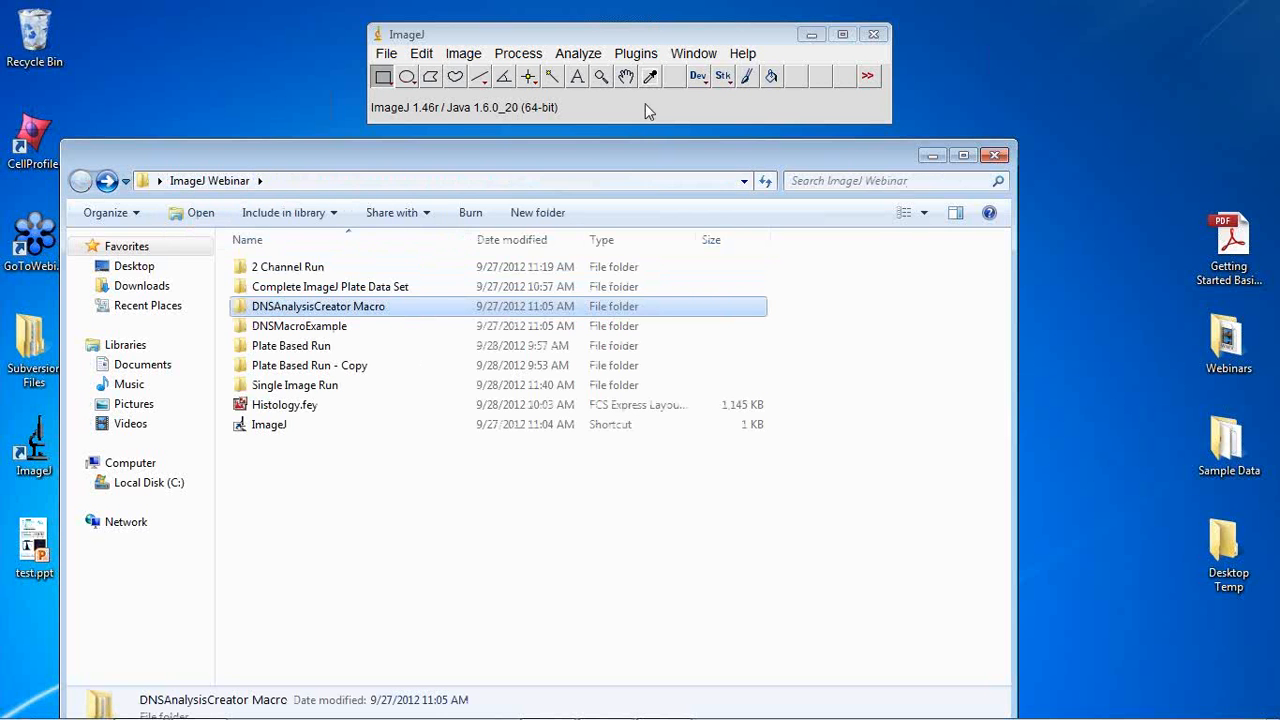
- Install the DnsAnalysisCreator.ijm macro from the DNSAnalysisCreator Macro folder inside ImageJ Webinar on the desktop
click(637, 55)
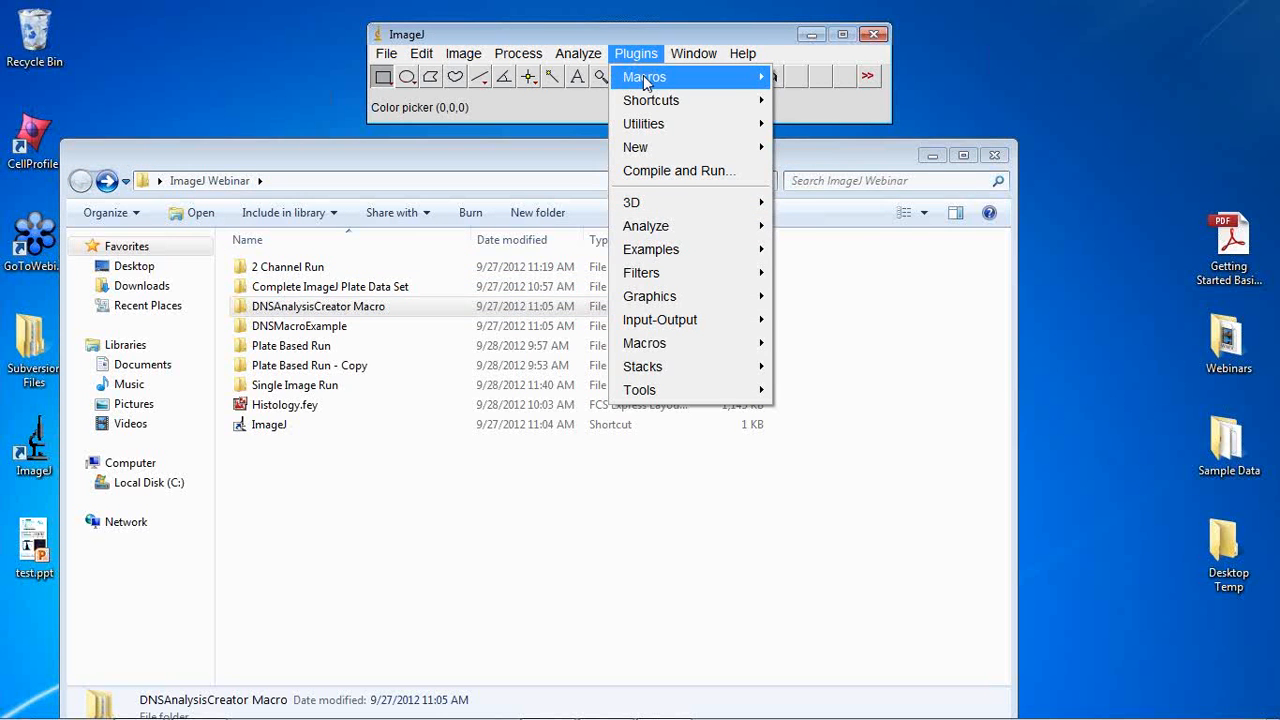
mouse_move(643, 78)
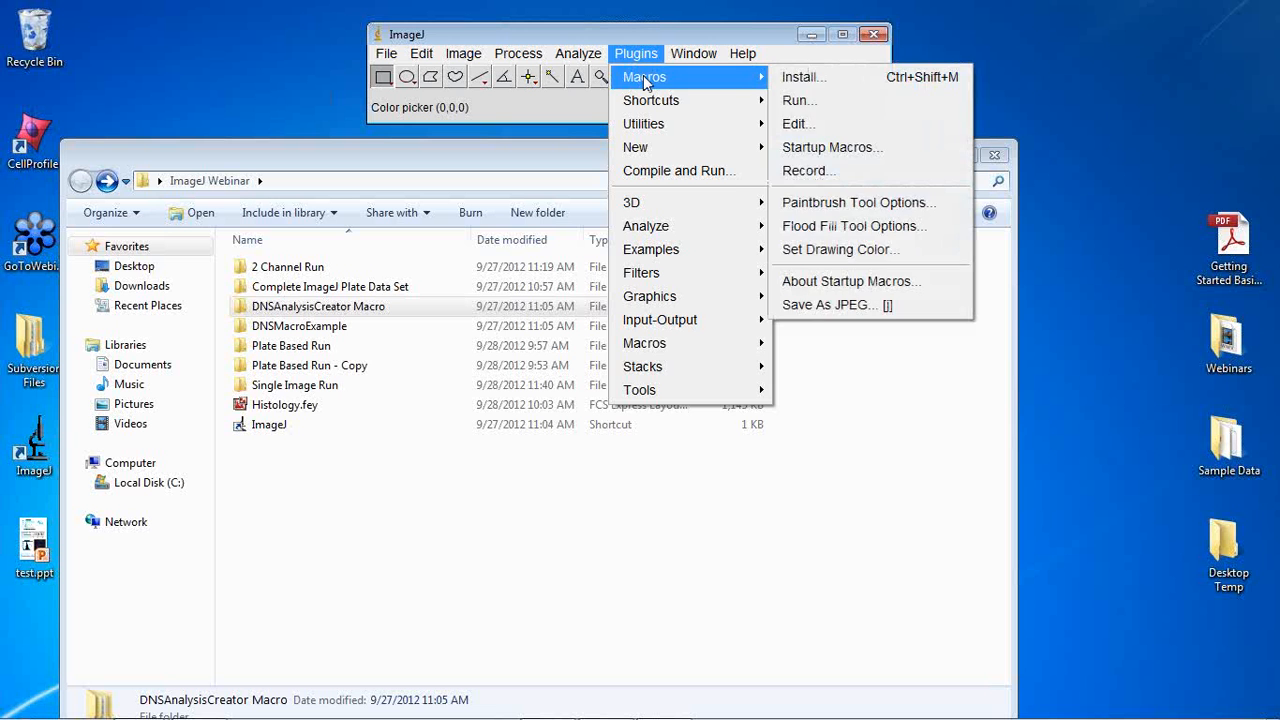
click(815, 77)
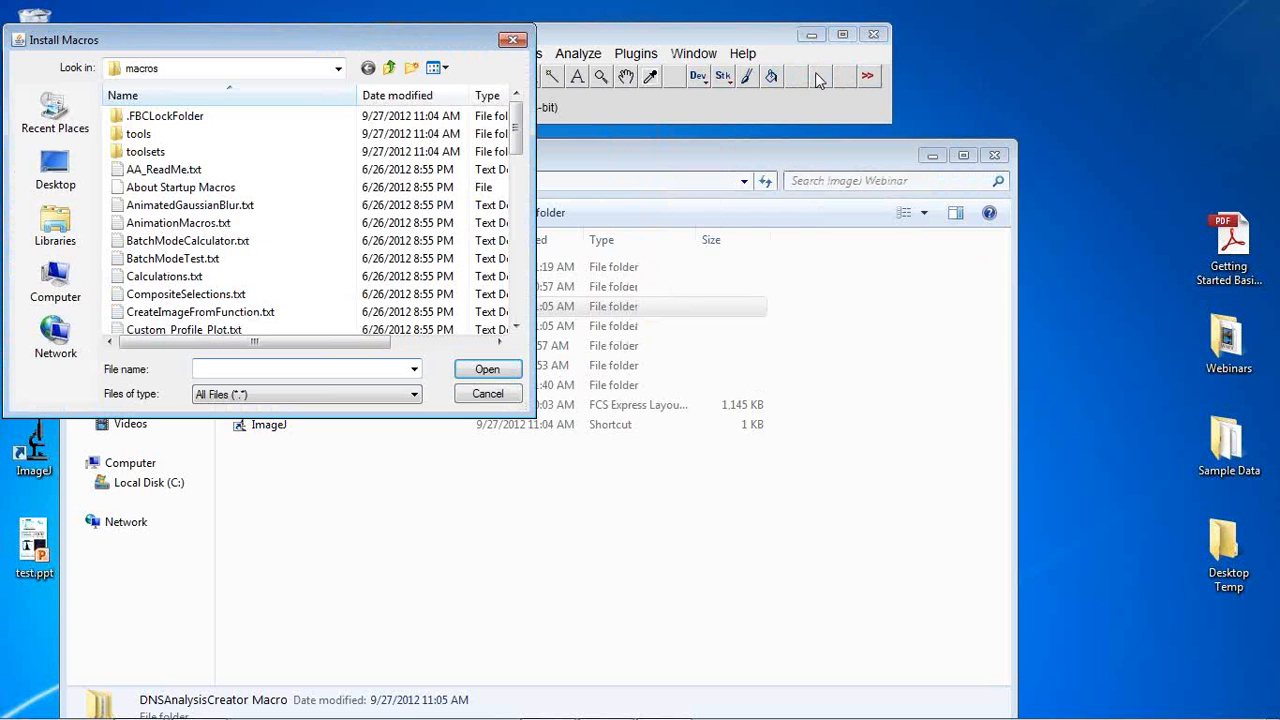
click(55, 170)
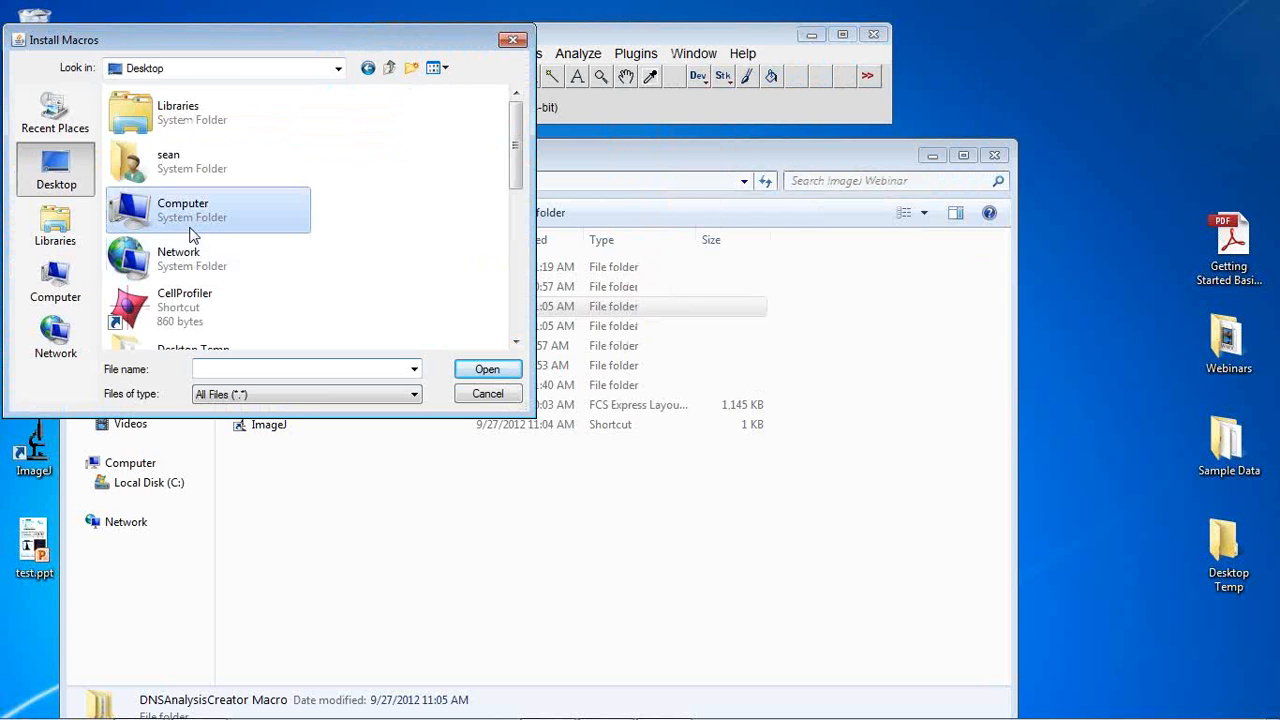
scroll(193, 234, down, 2)
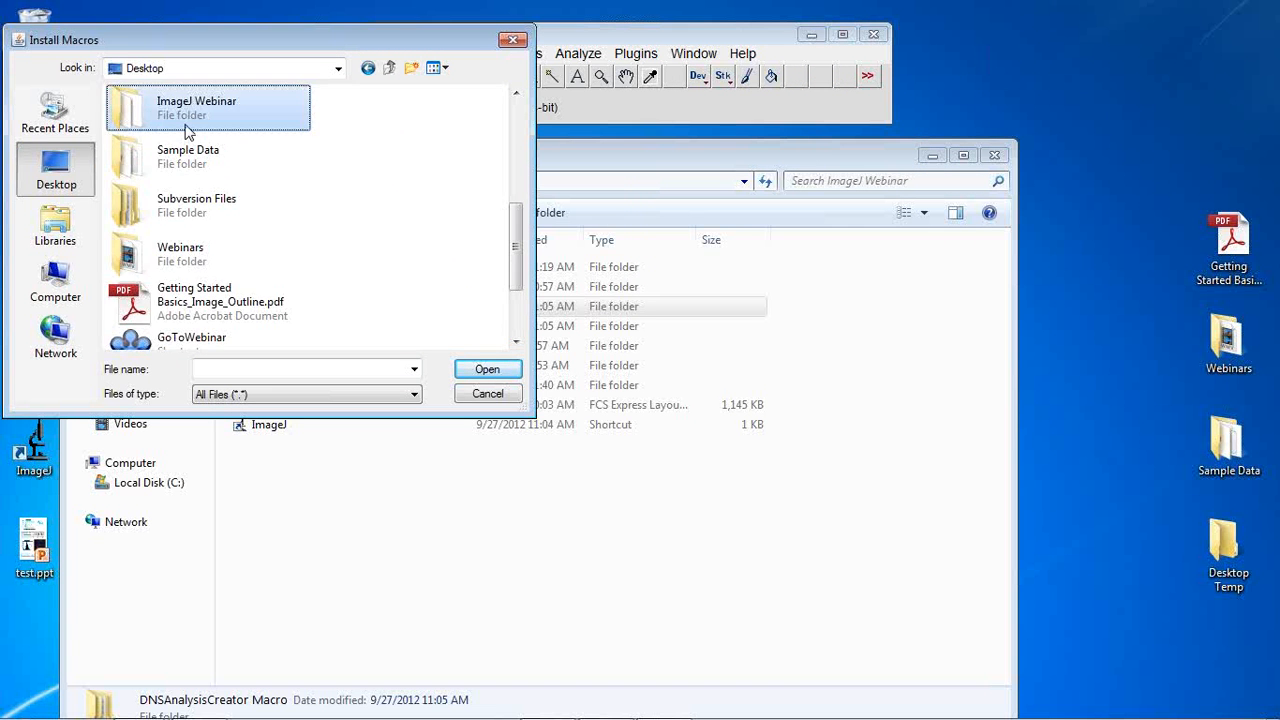
double_click(187, 132)
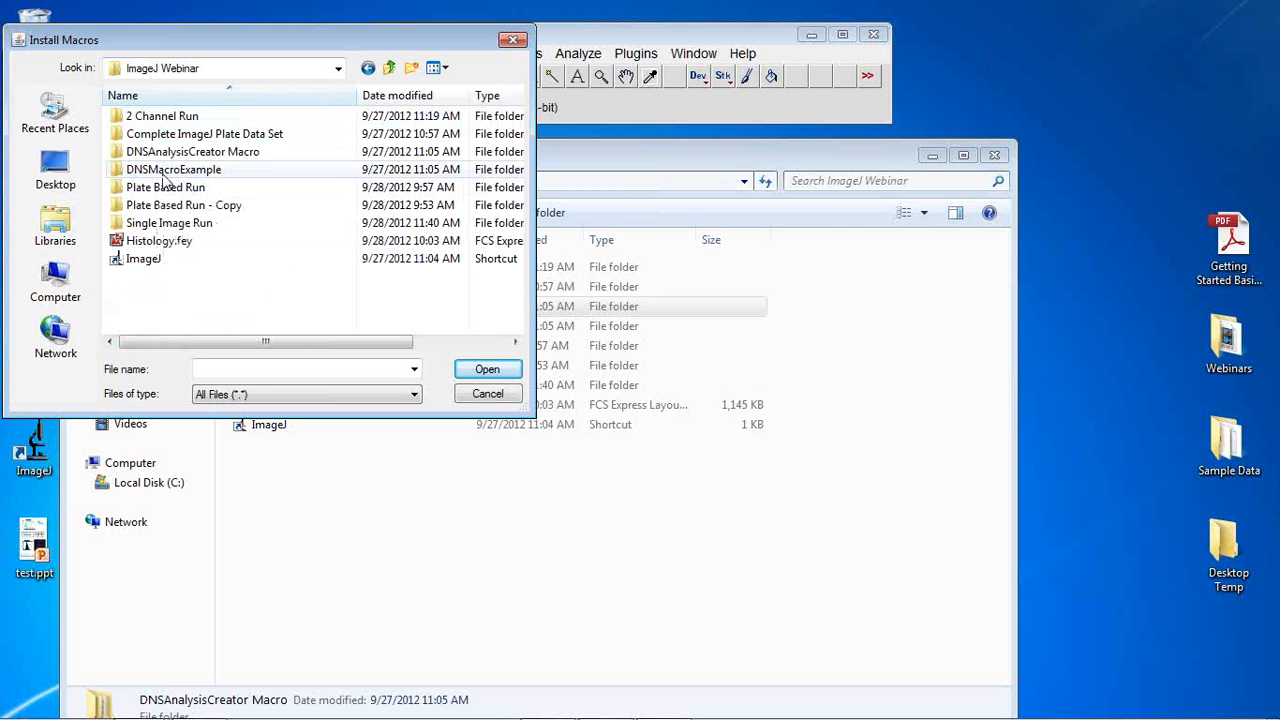
double_click(171, 156)
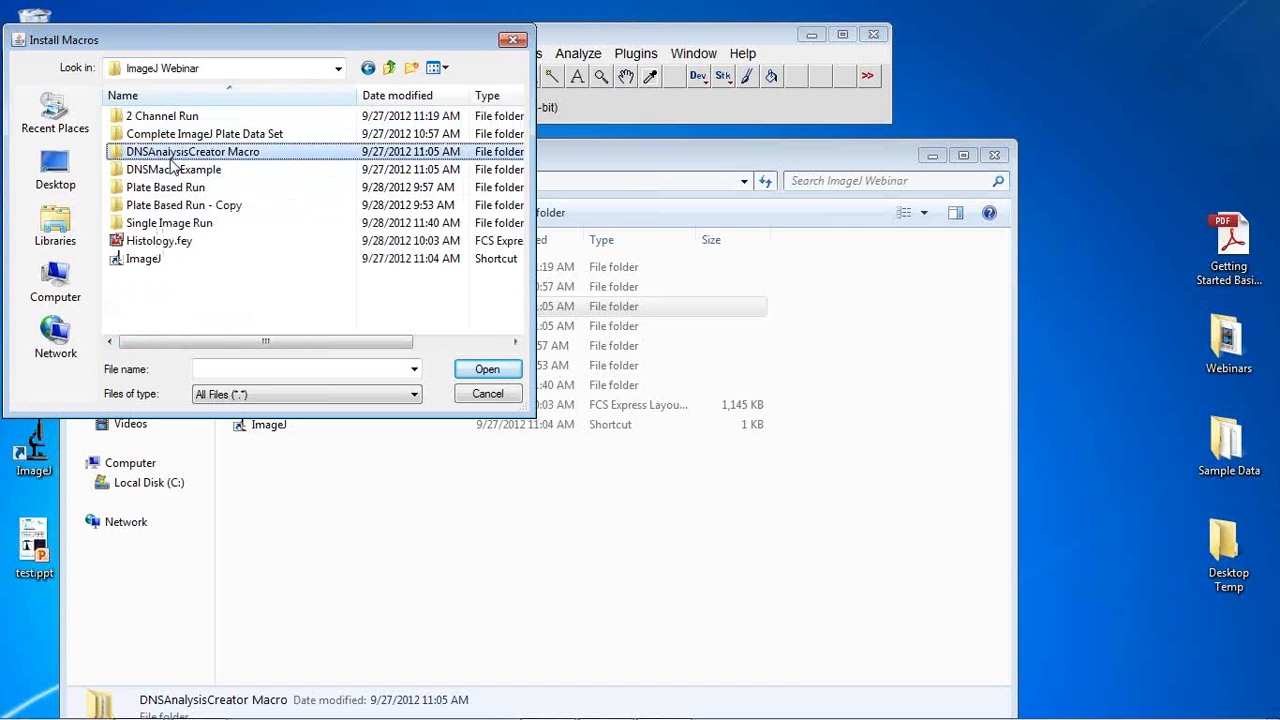
double_click(186, 120)
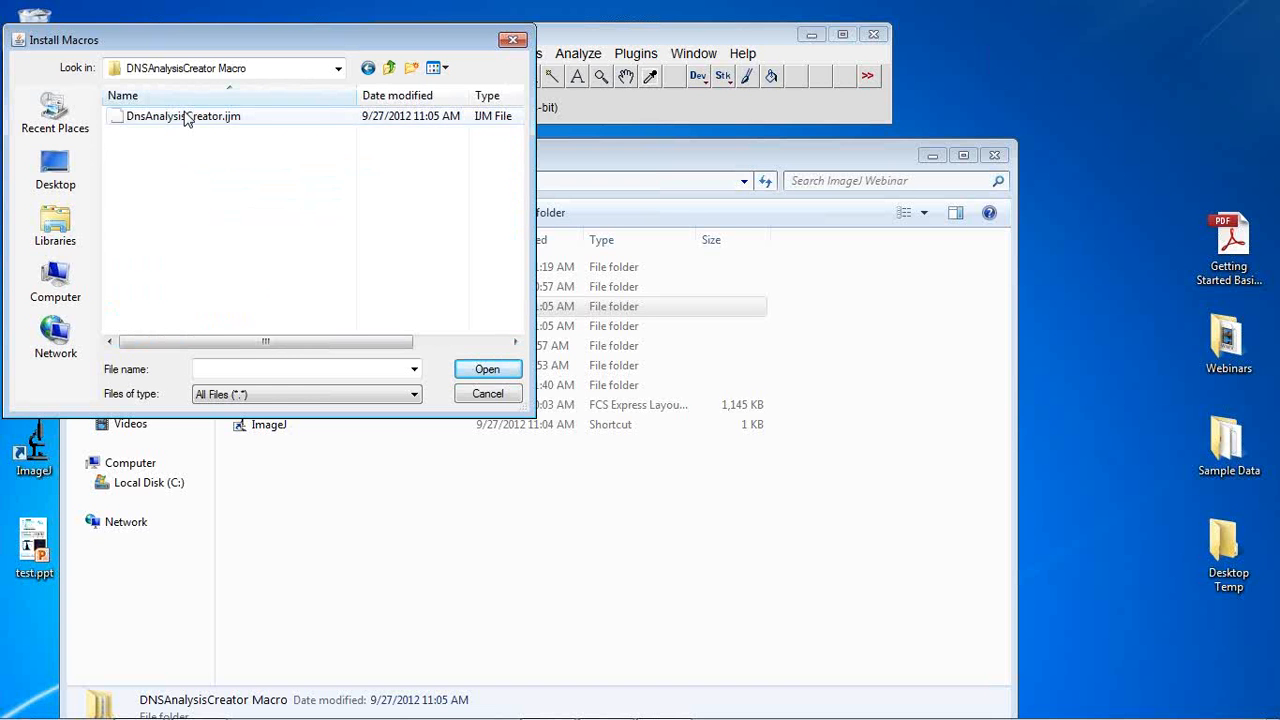
click(174, 120)
click(487, 369)
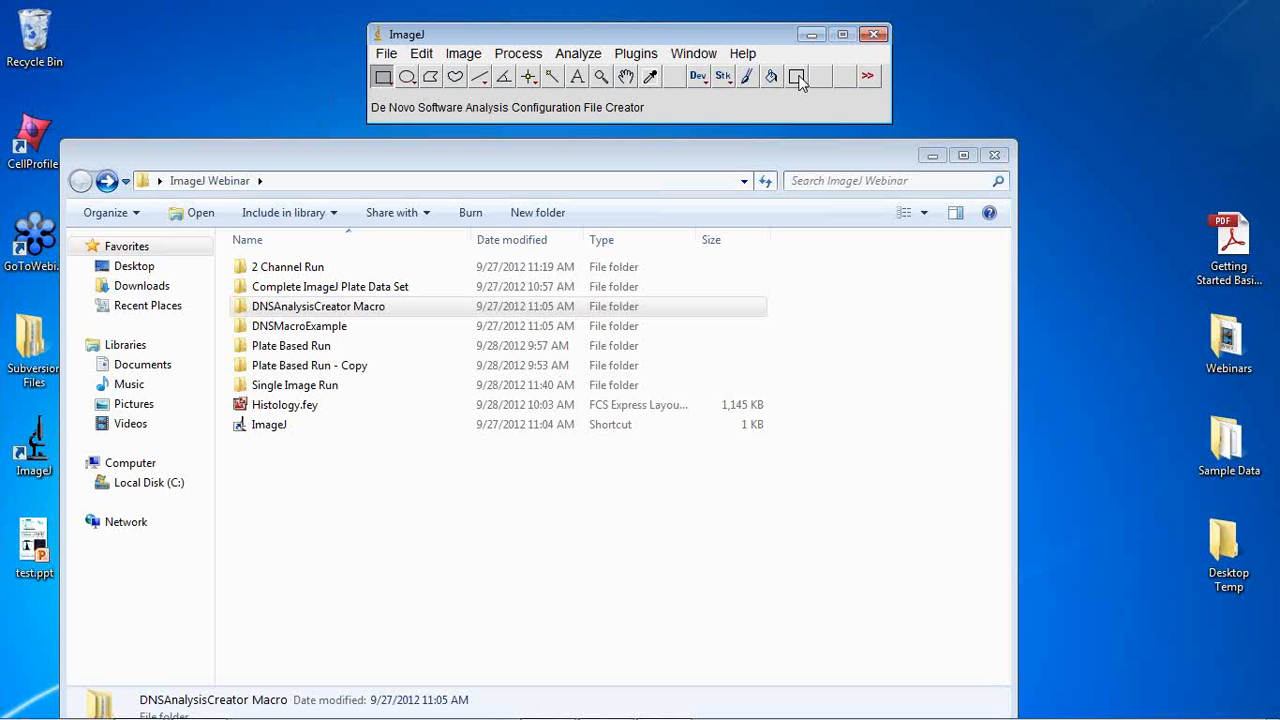
- Install the DnsMacroExample.ijm macro from the DNSMacroExample folder inside ImageJ Webinar
click(645, 55)
mouse_move(643, 78)
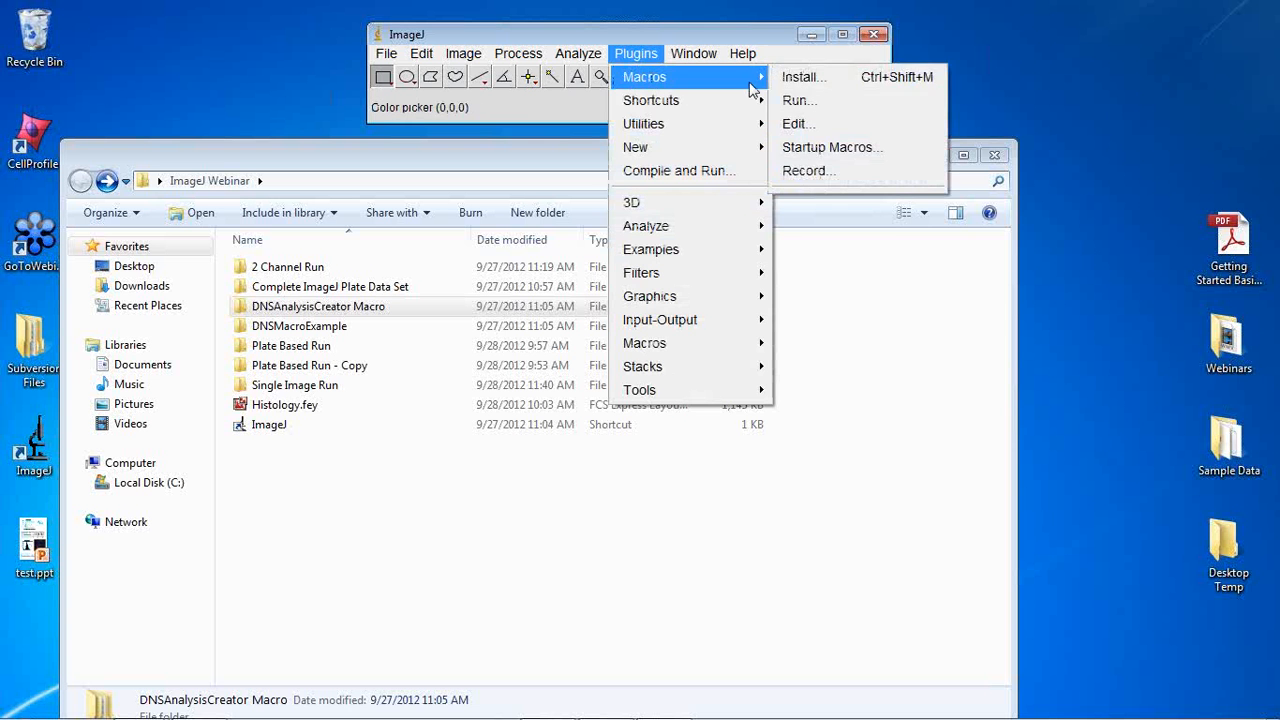
click(812, 80)
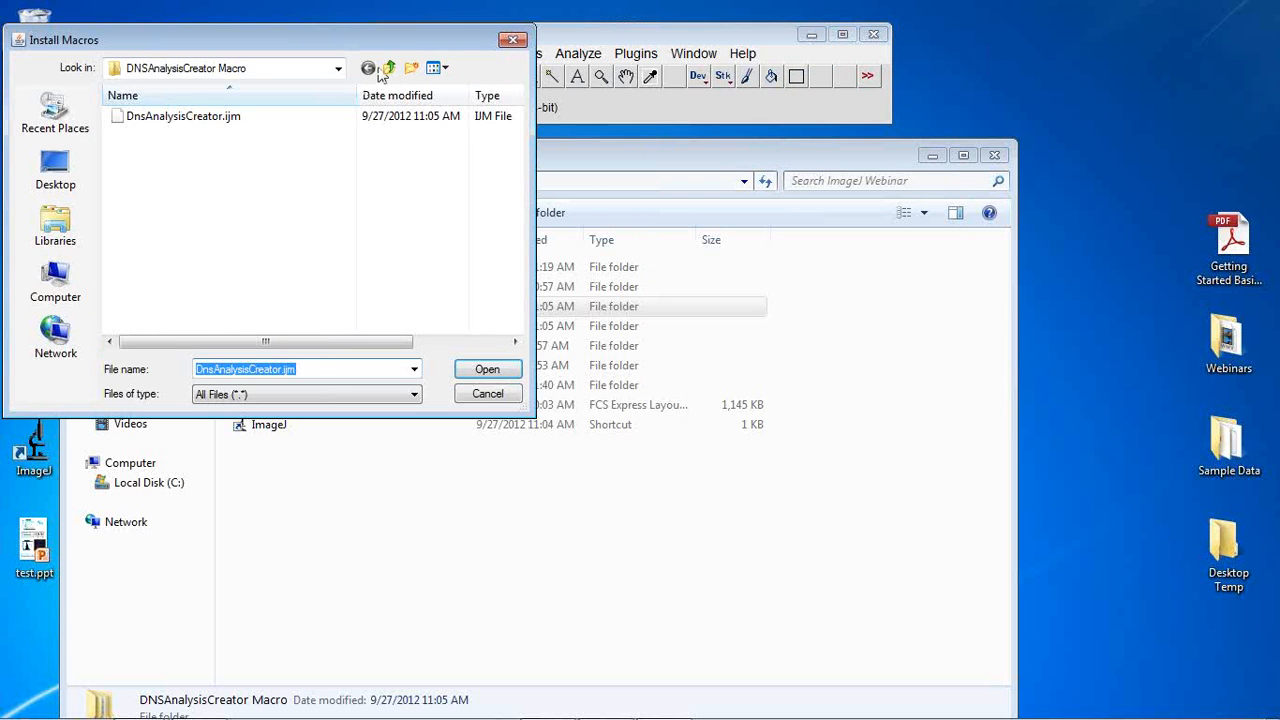
click(390, 69)
click(391, 70)
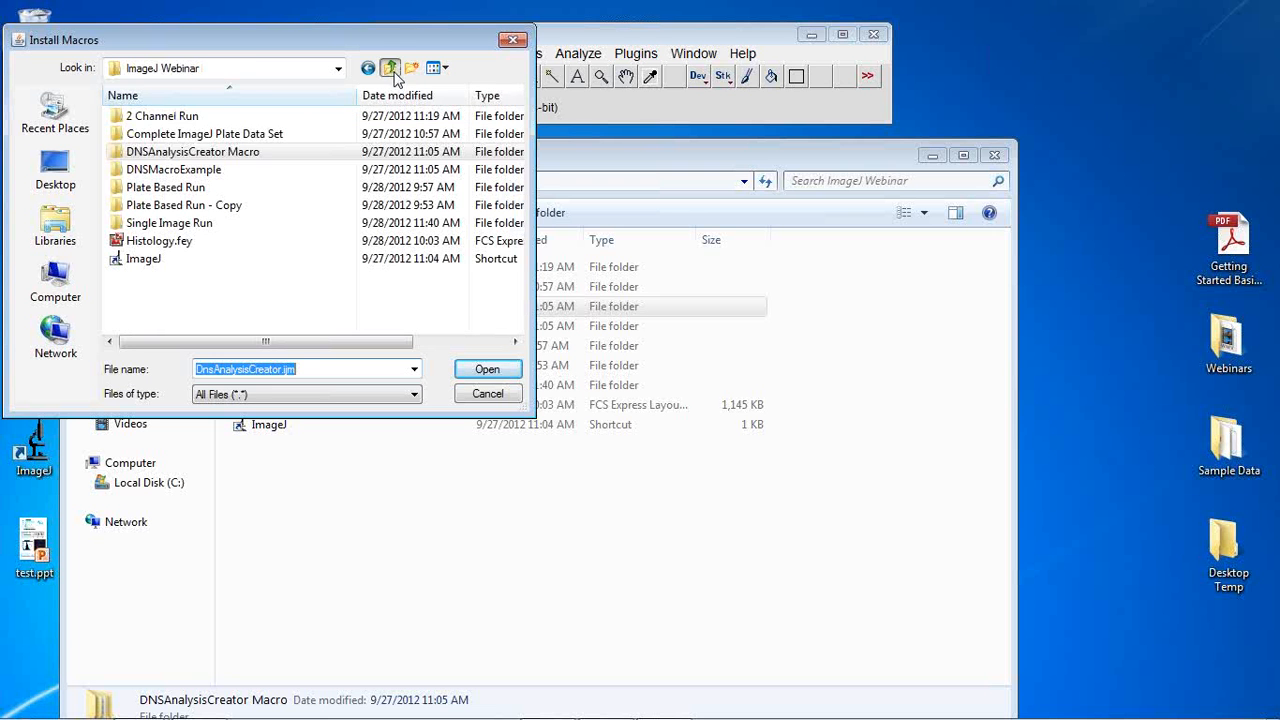
double_click(210, 168)
double_click(201, 118)
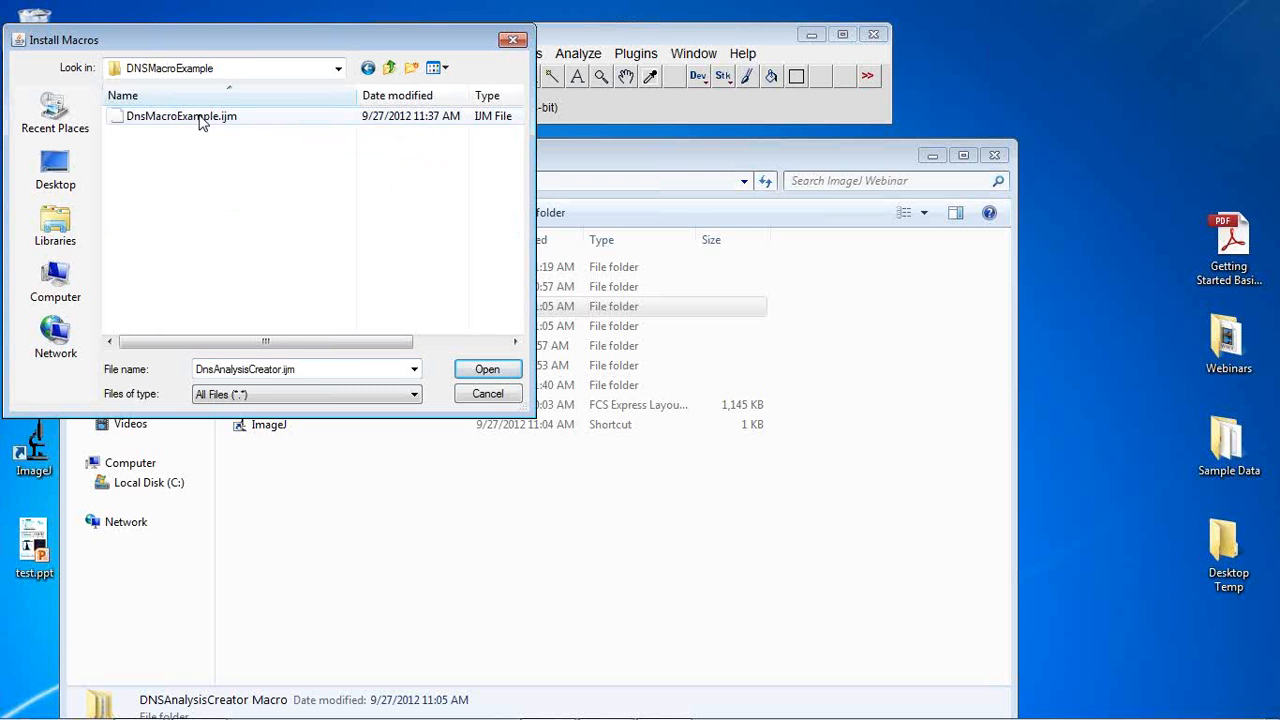
click(199, 118)
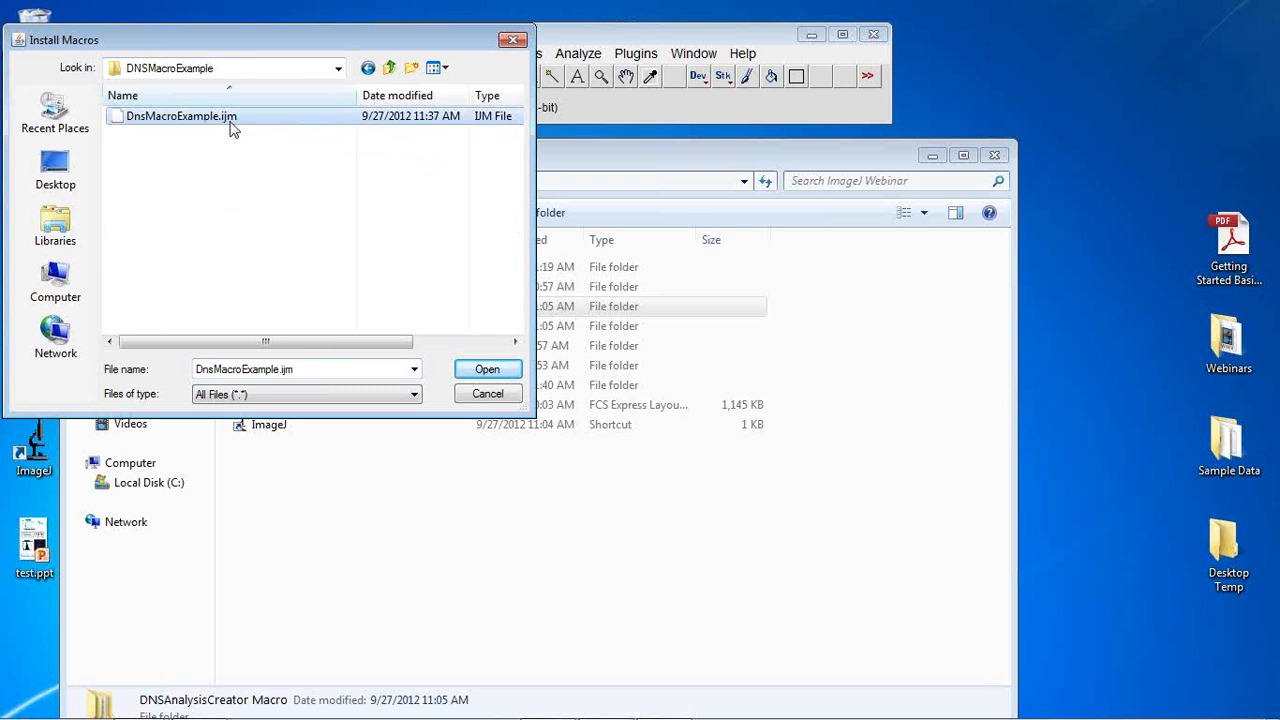
click(487, 369)
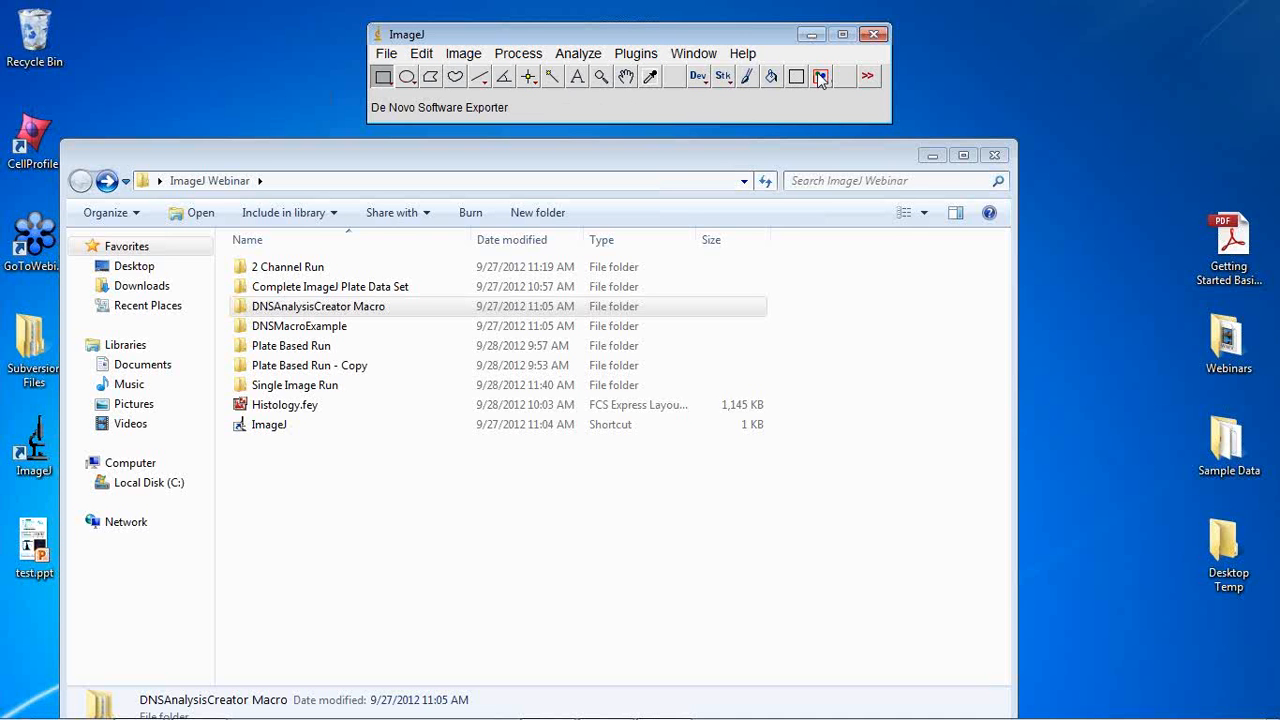
- View the image Channel2-01-A-01.tif from Single Image Run's Single Image folder, and close the viewer
double_click(326, 388)
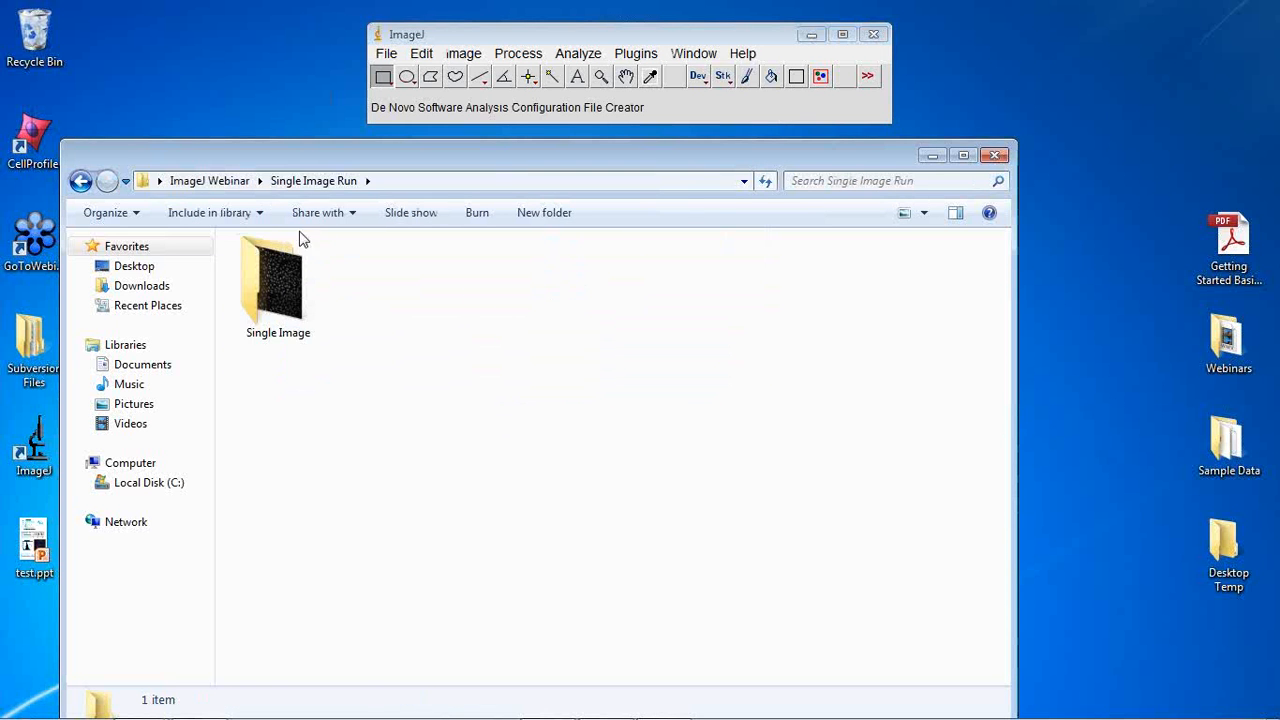
double_click(267, 316)
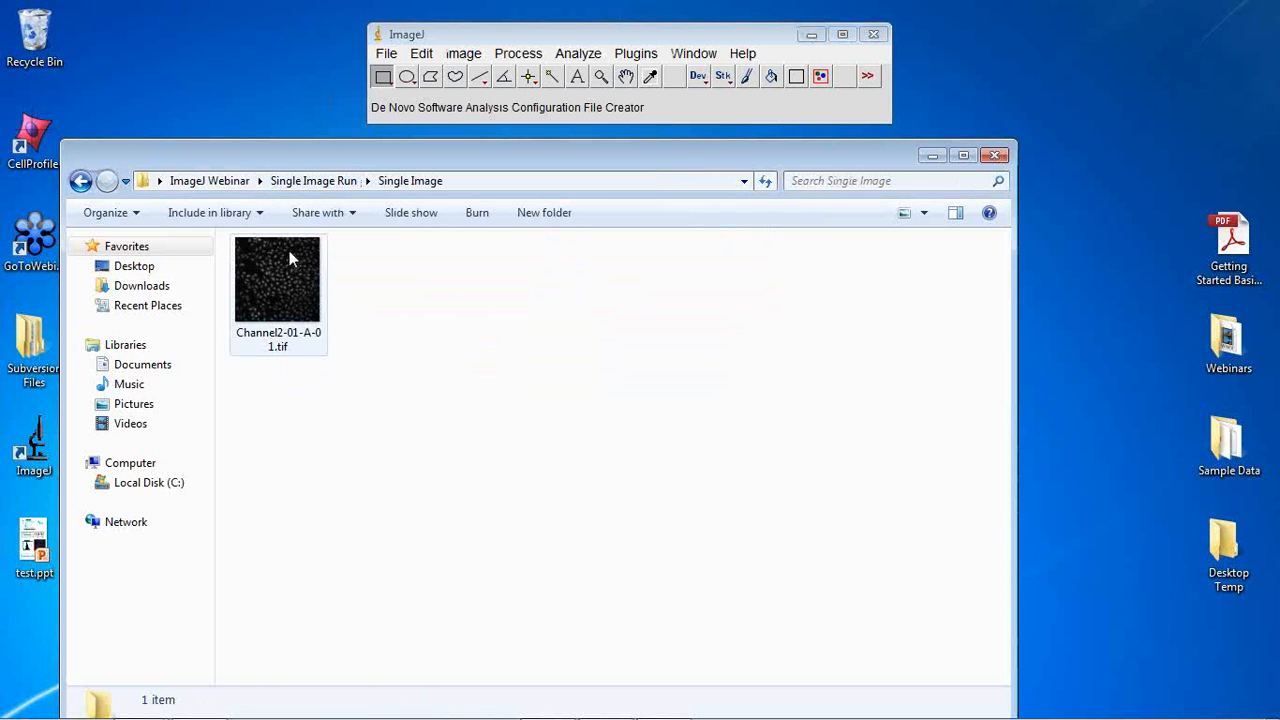
click(278, 272)
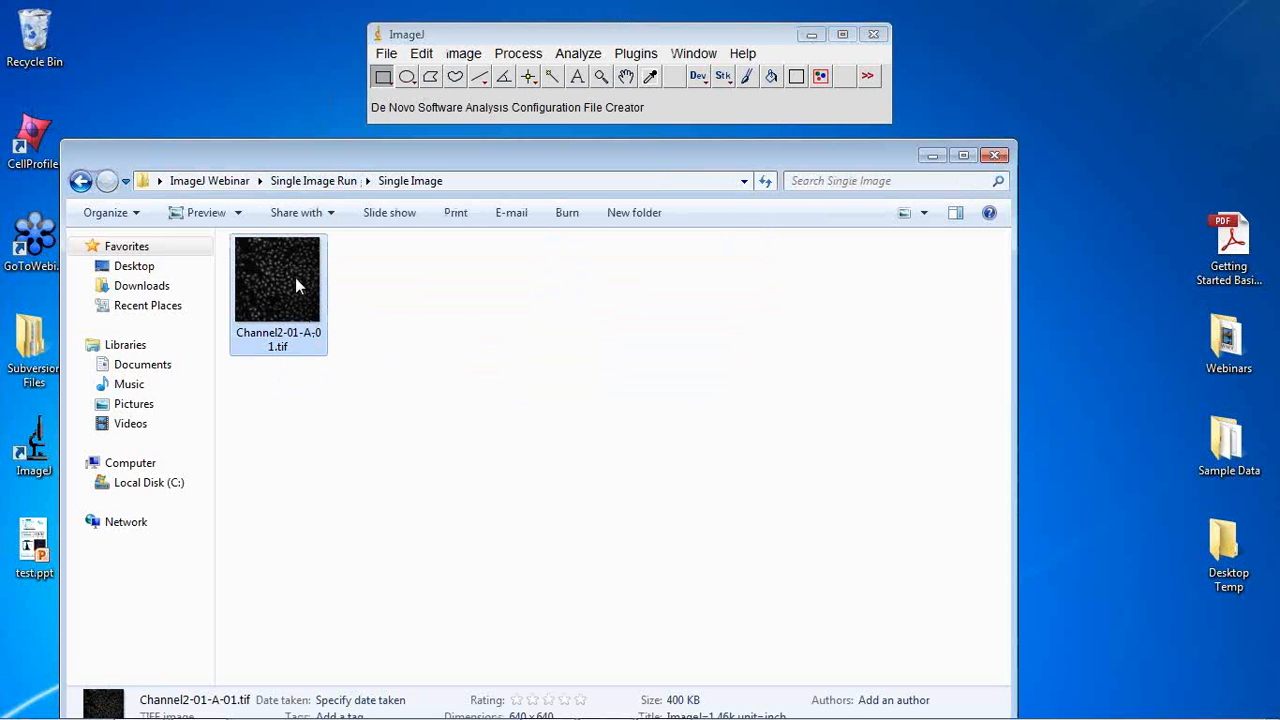
double_click(292, 282)
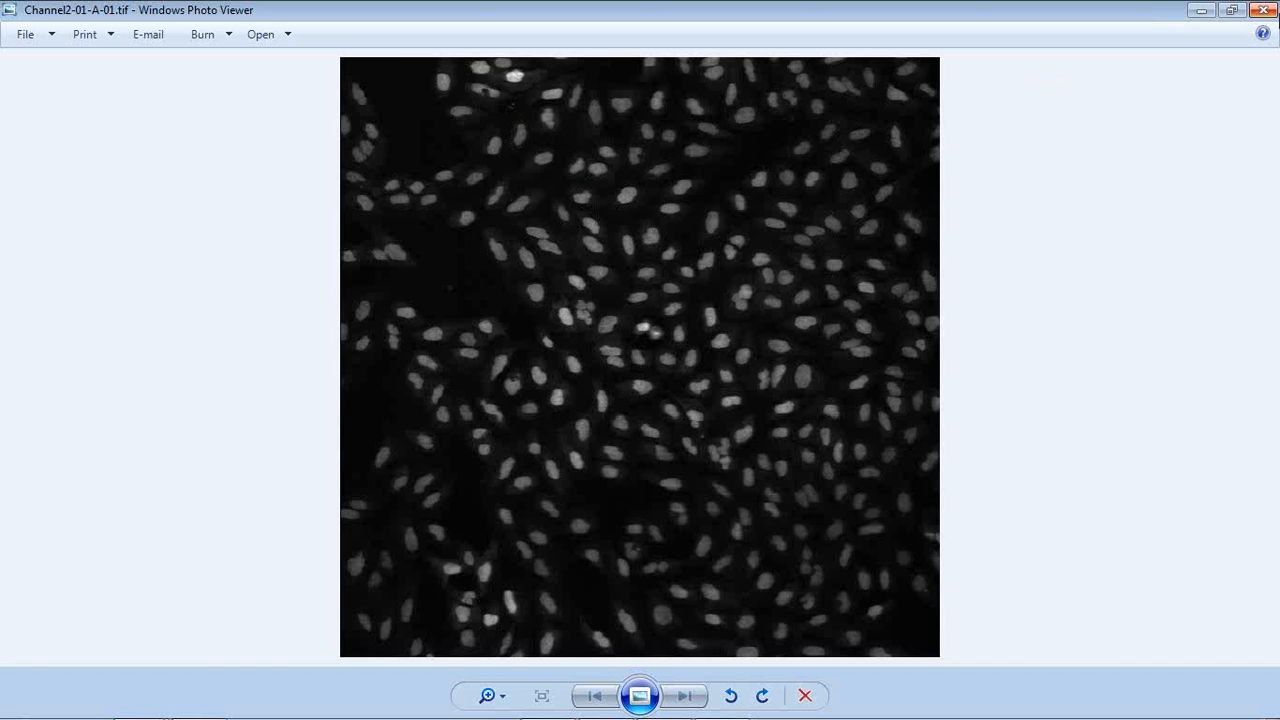
click(1263, 10)
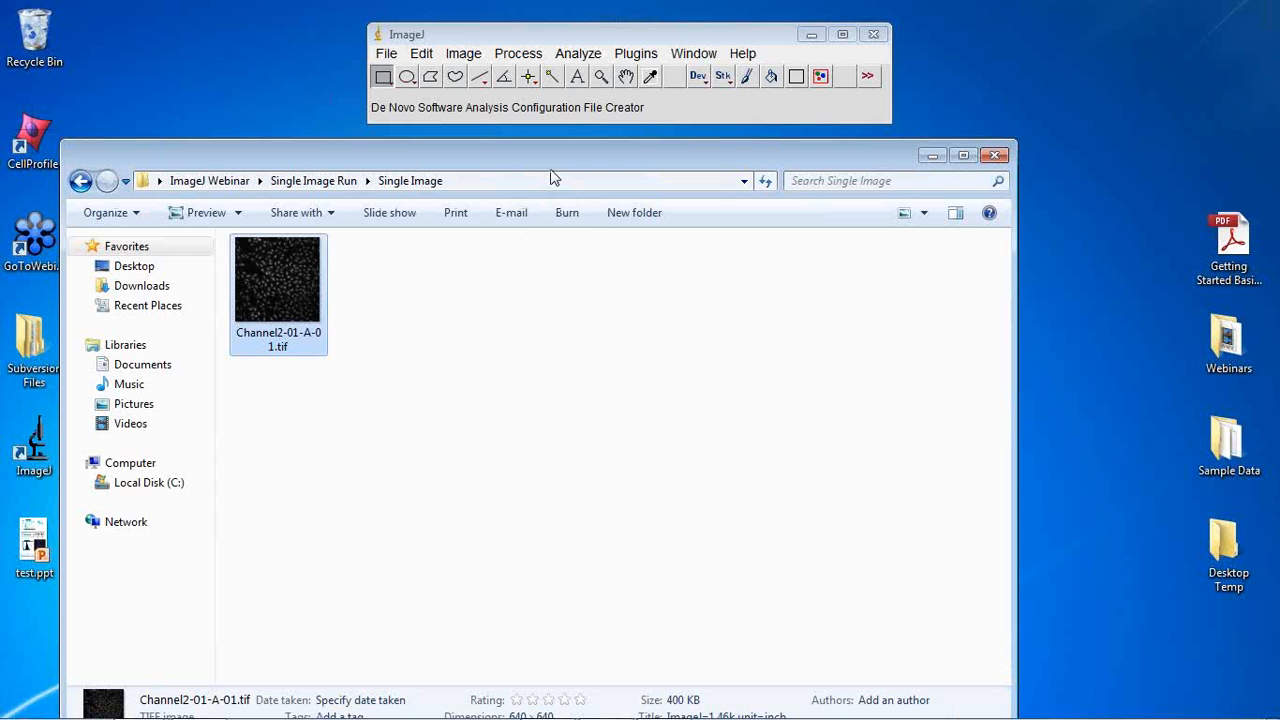
- Open DnsMacroExample.ijm from ImageJ Webinar's DNSMacroExample folder for editing, and enlarge its editor window to show more of the code
click(636, 53)
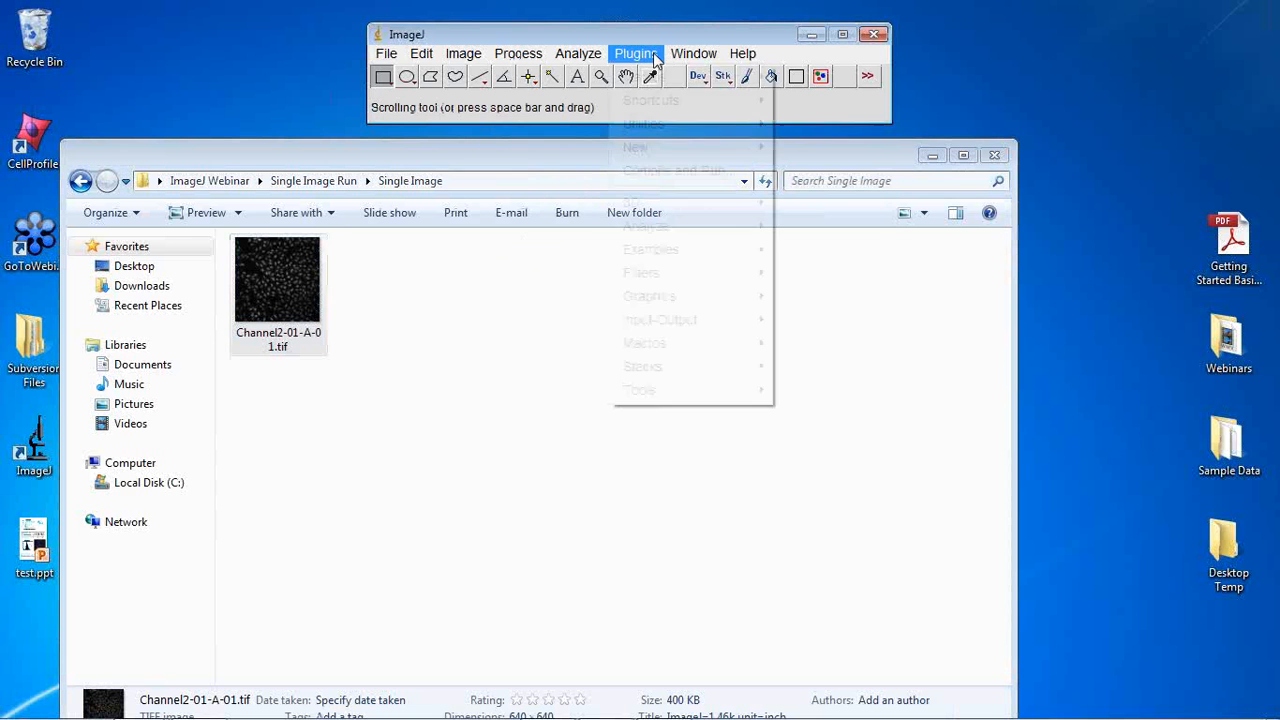
mouse_move(658, 77)
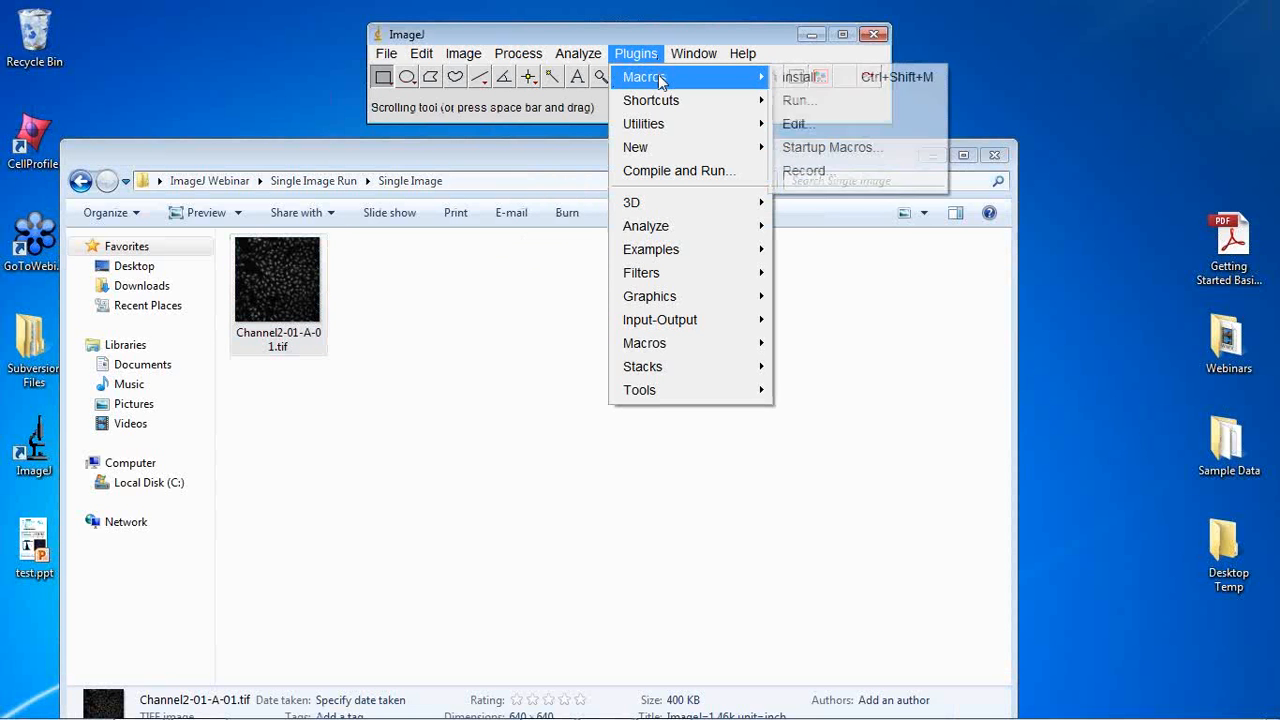
click(826, 124)
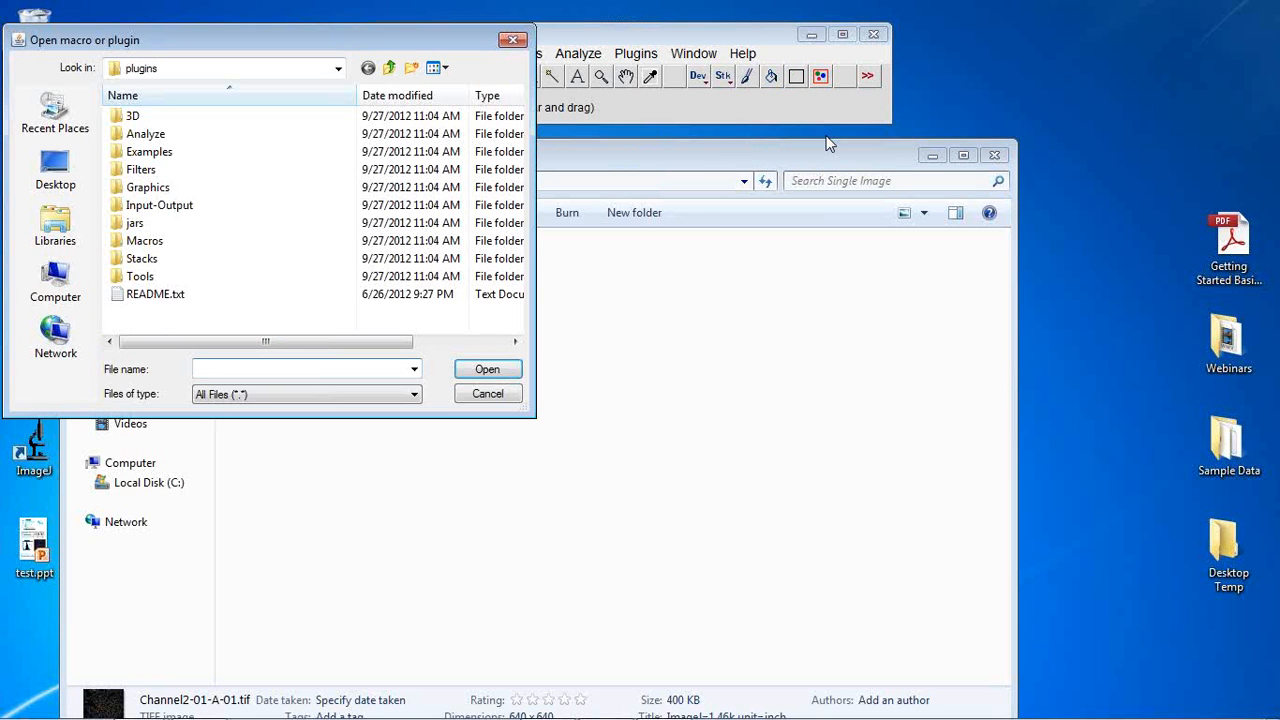
click(80, 172)
drag(515, 145, 515, 205)
double_click(196, 235)
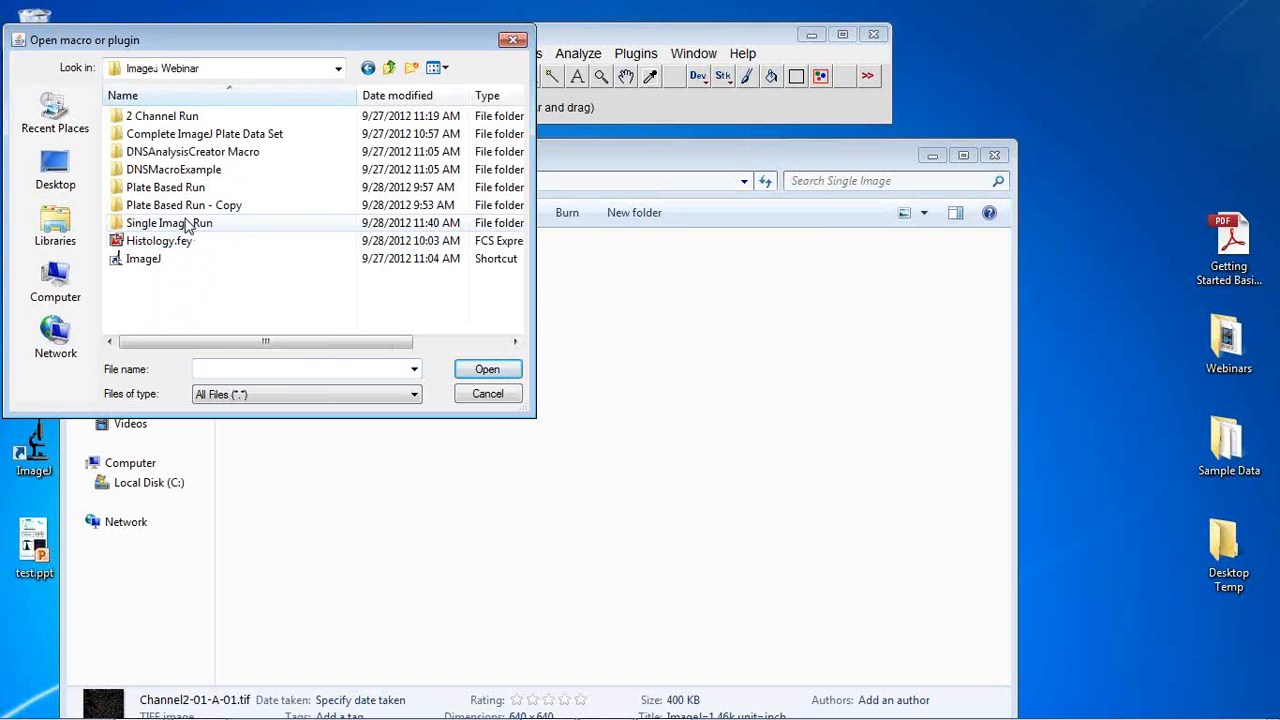
double_click(173, 170)
double_click(179, 122)
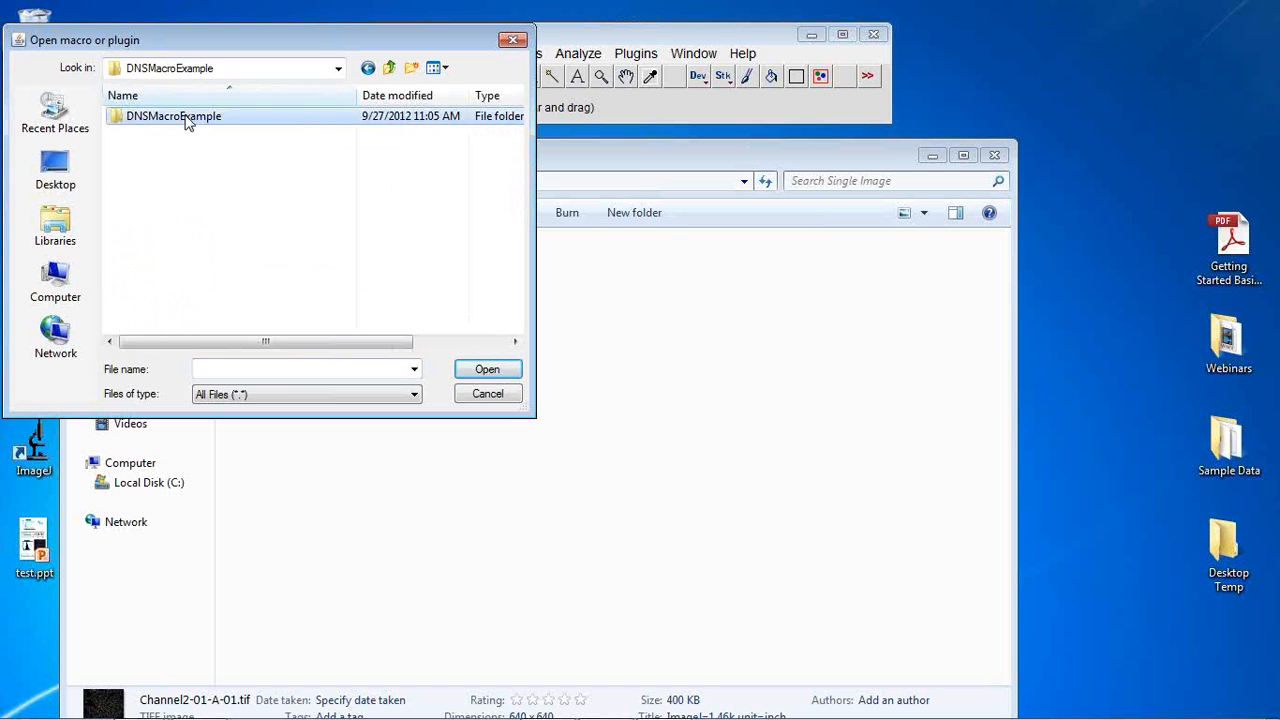
double_click(171, 118)
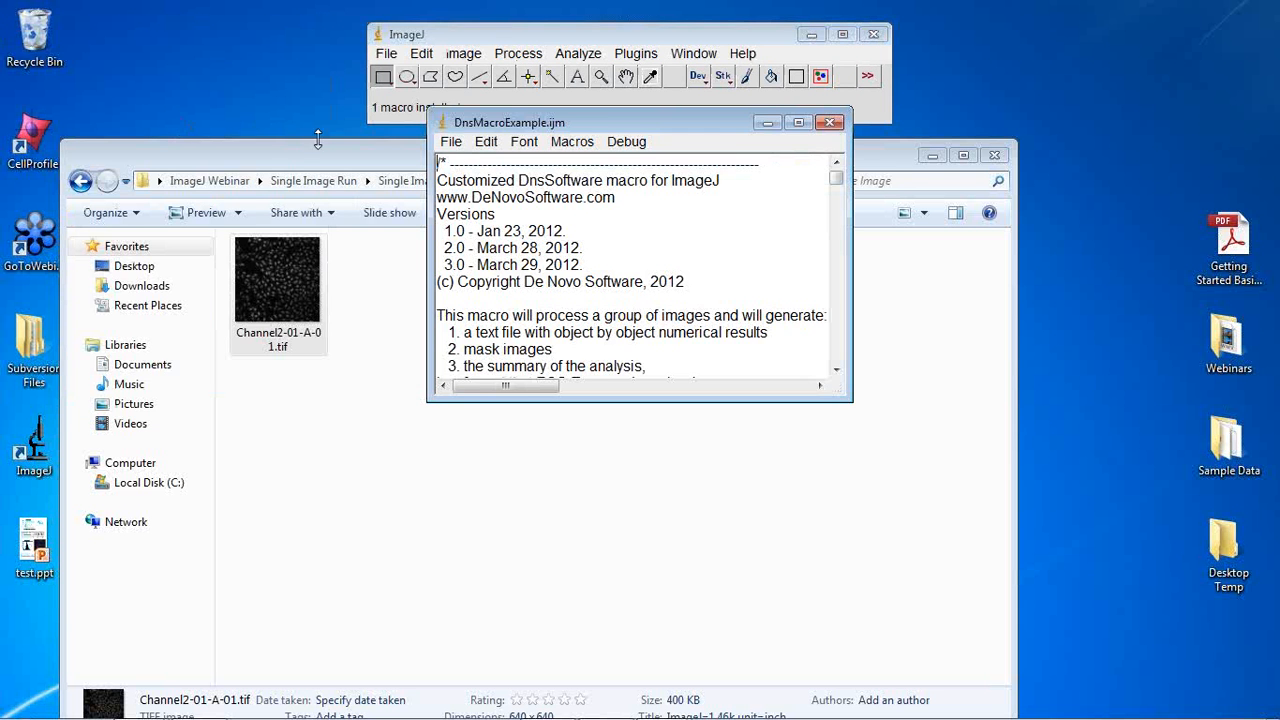
drag(611, 121, 295, 62)
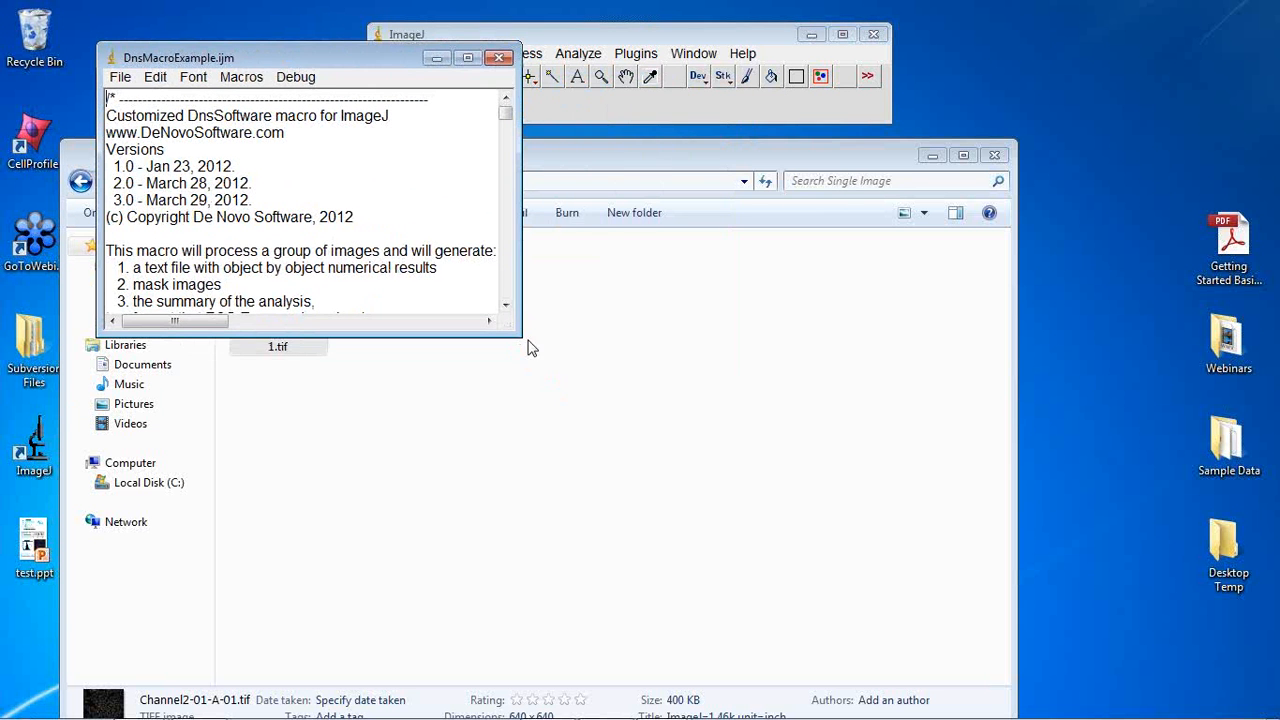
drag(523, 344, 1146, 706)
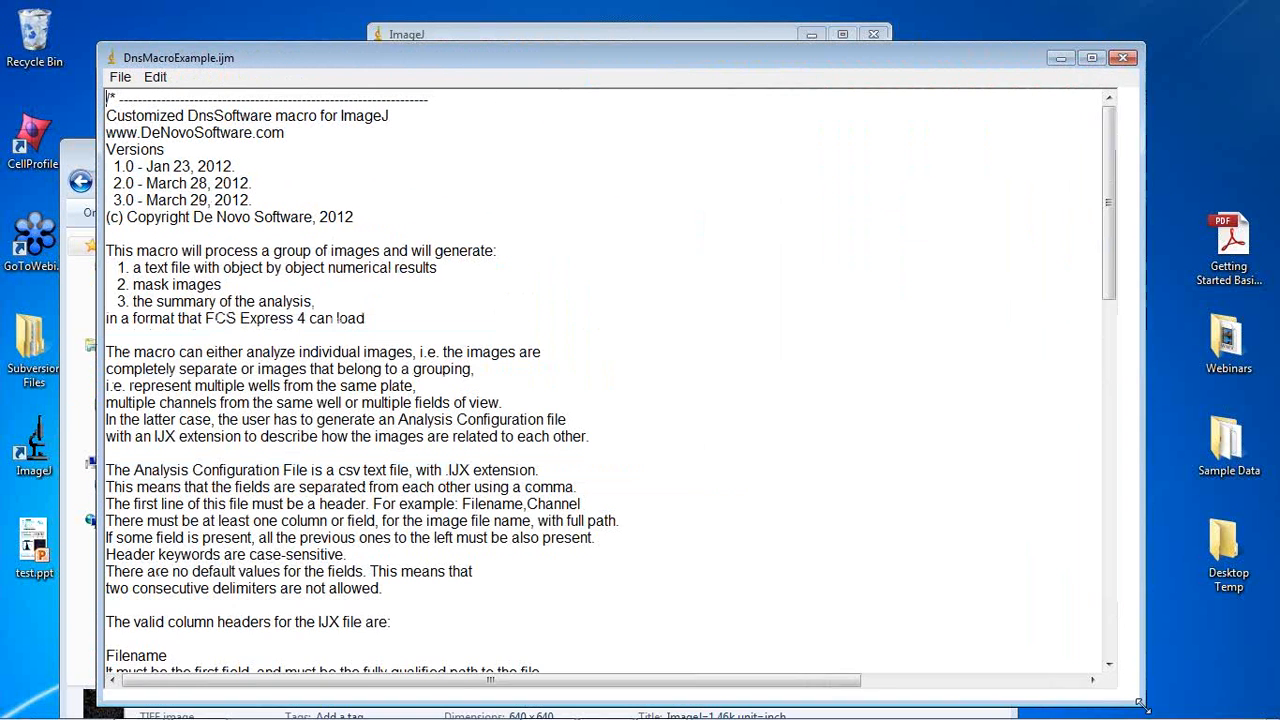
- Read through the macro's header comments on its outputs, the IJX column headers and the five export use cases
click(188, 148)
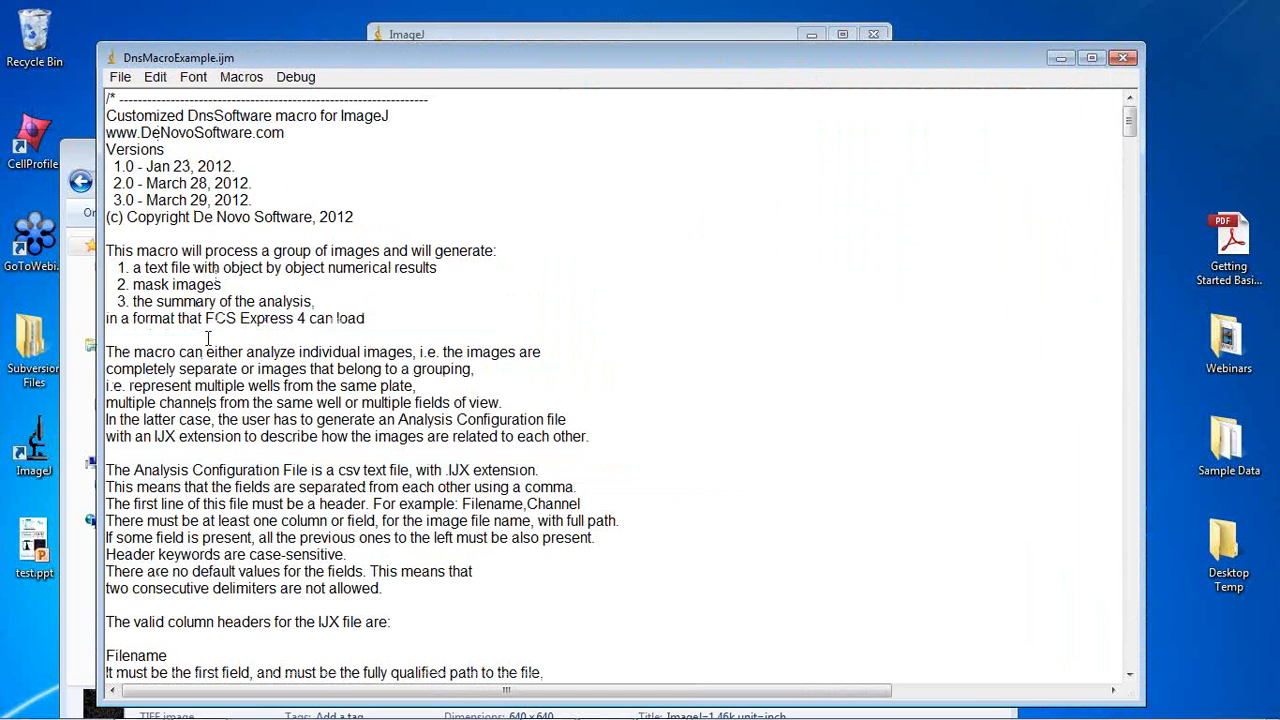
scroll(209, 338, down, 1)
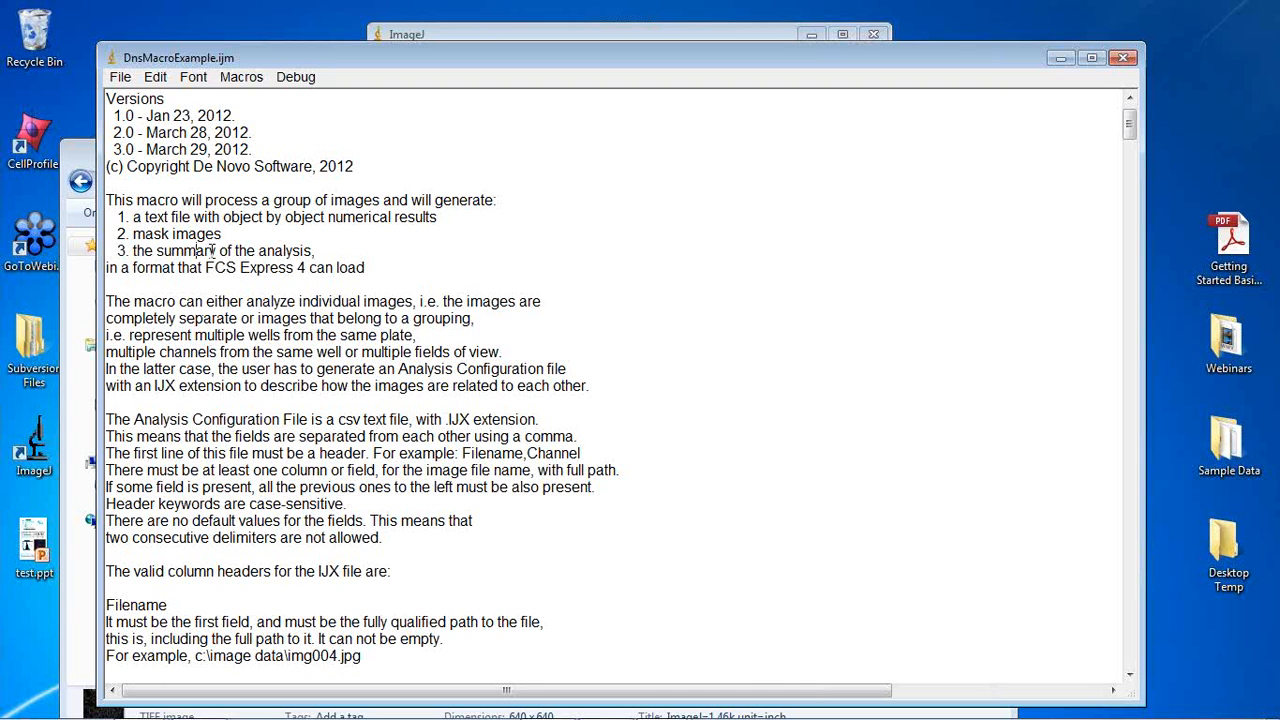
scroll(211, 250, down, 4)
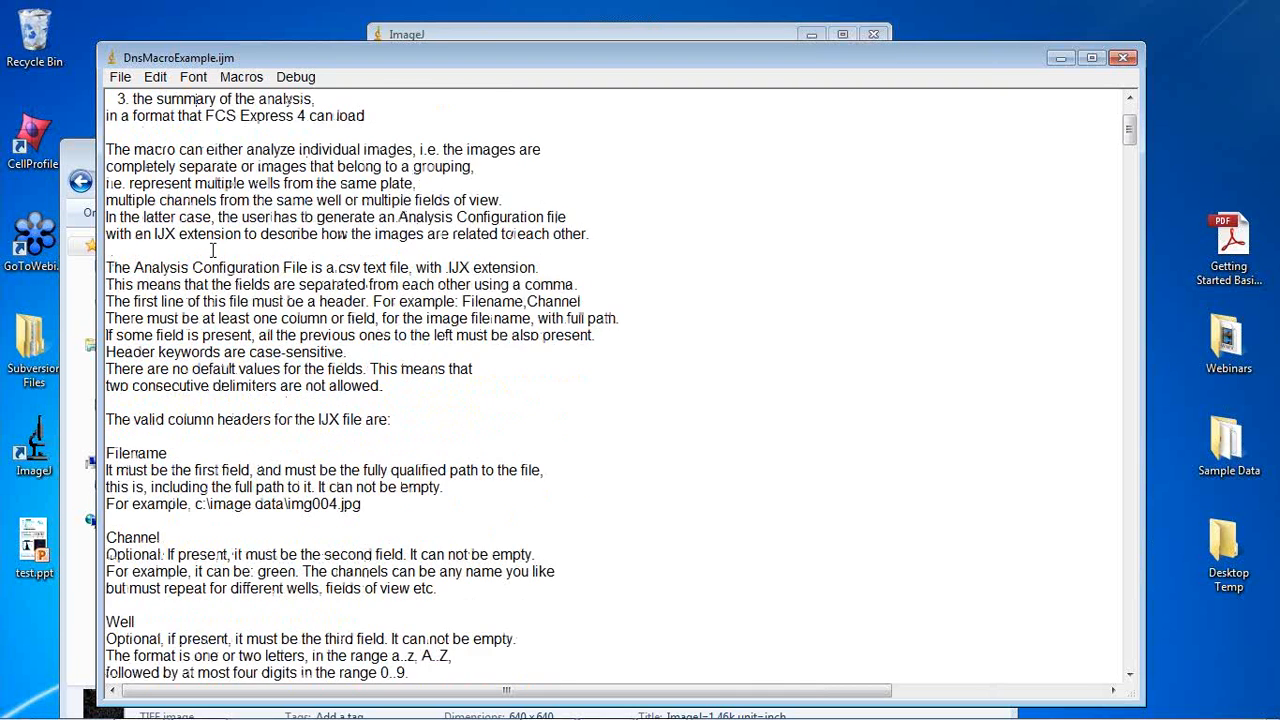
scroll(211, 250, down, 16)
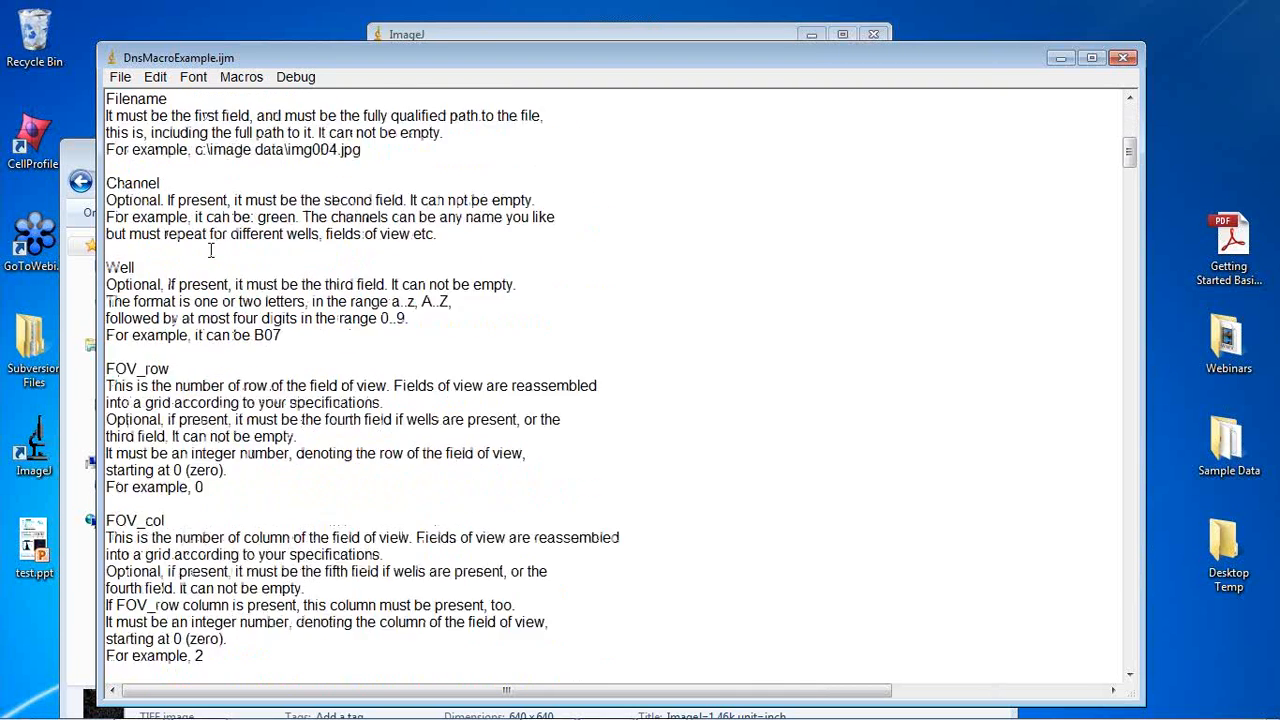
scroll(211, 250, down, 9)
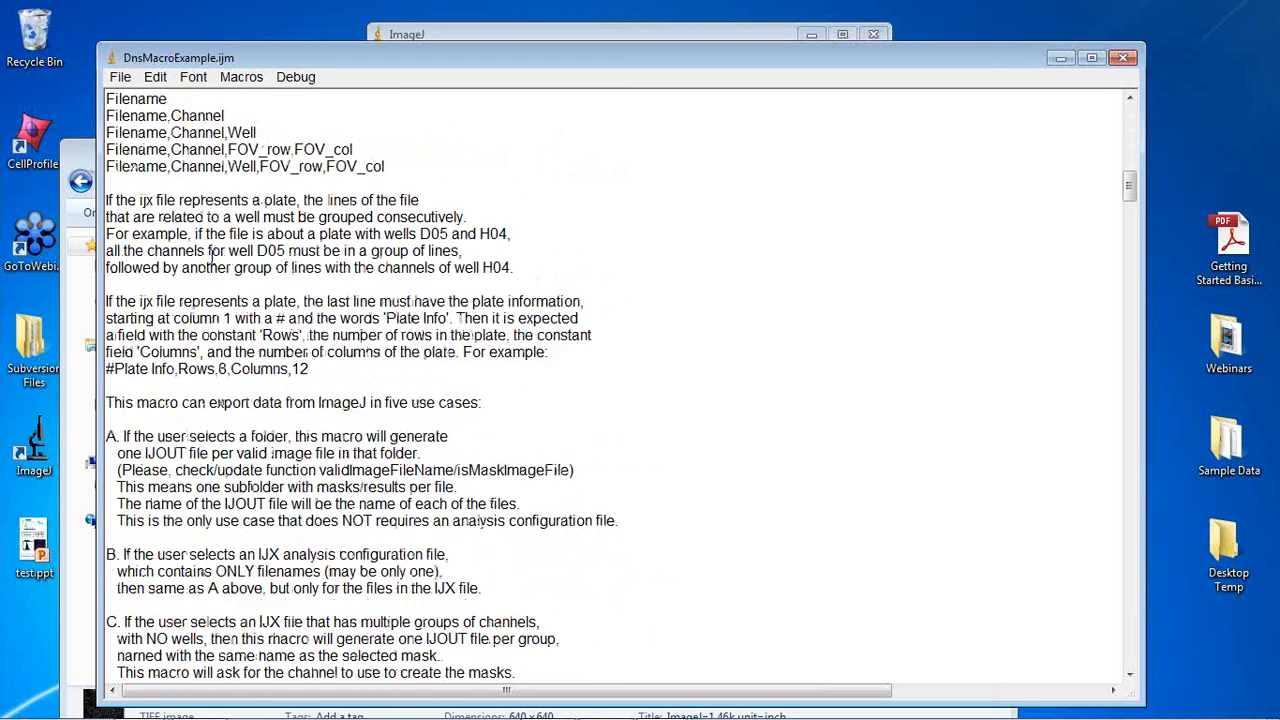
scroll(247, 338, down, 6)
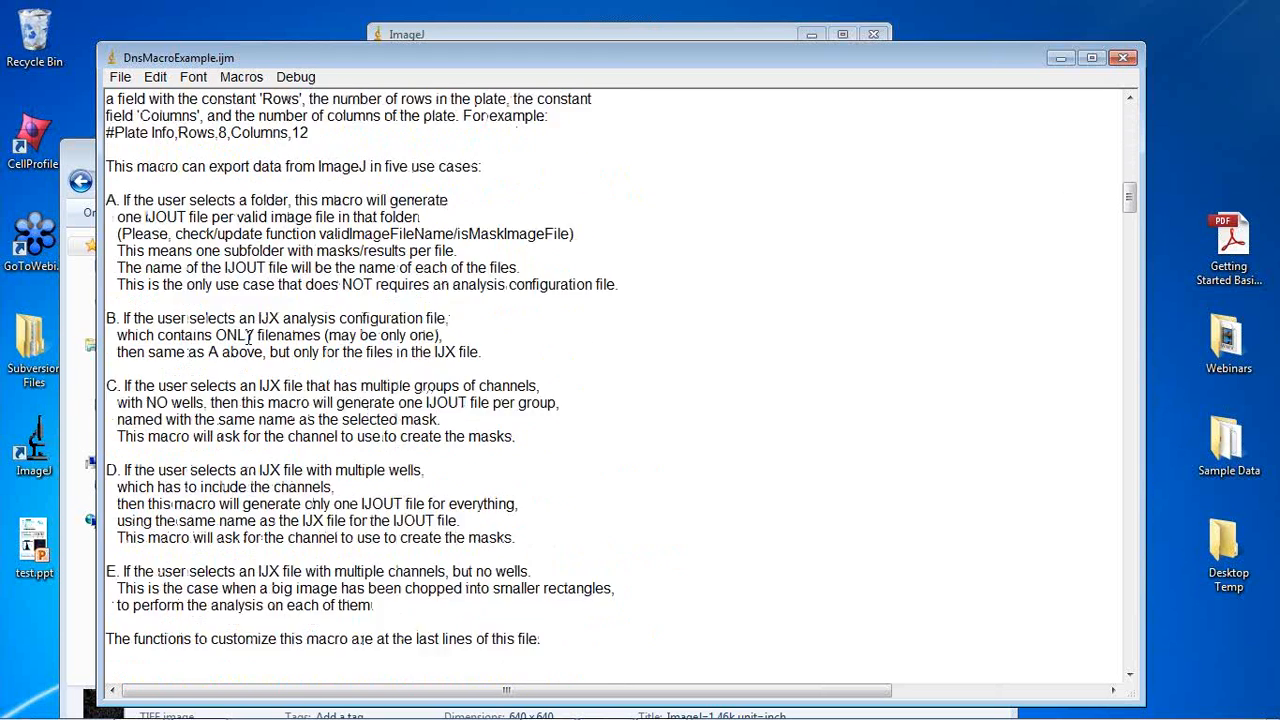
scroll(246, 385, down, 5)
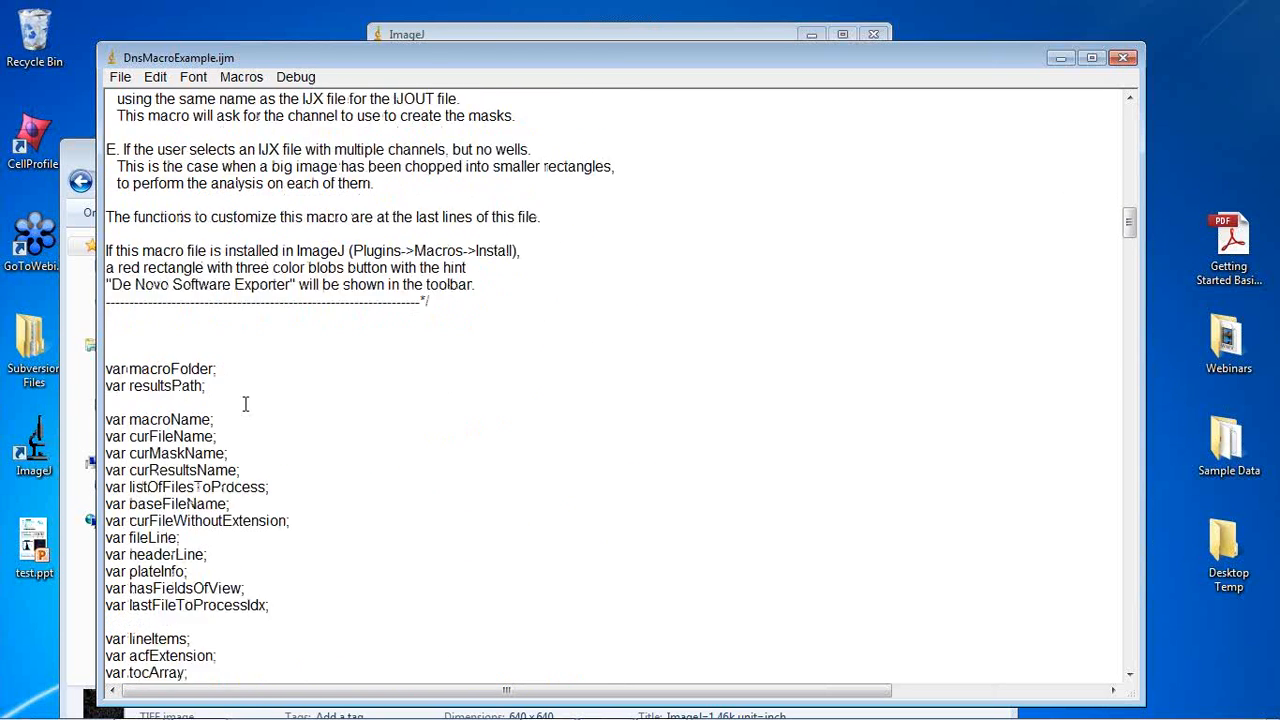
- Look through the macro's variable declarations and main code down to the section of user-customizable functions at the file's end
click(1005, 100)
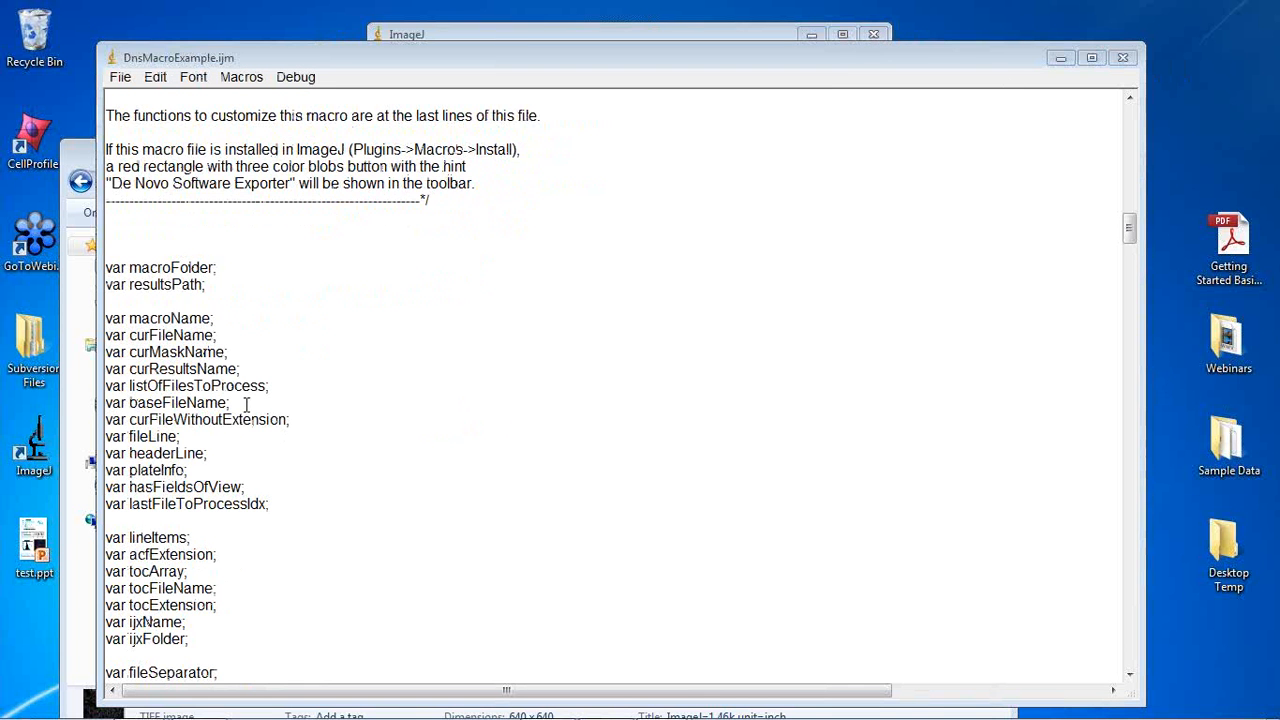
click(210, 368)
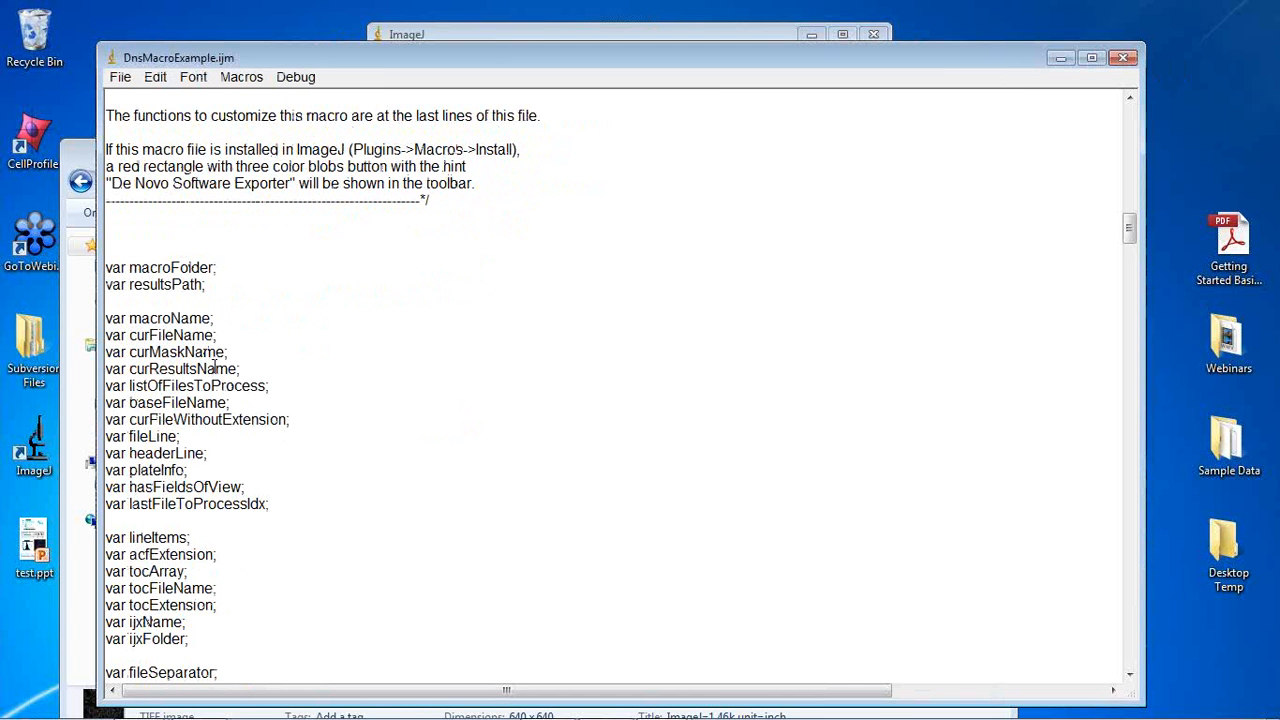
scroll(213, 368, down, 10)
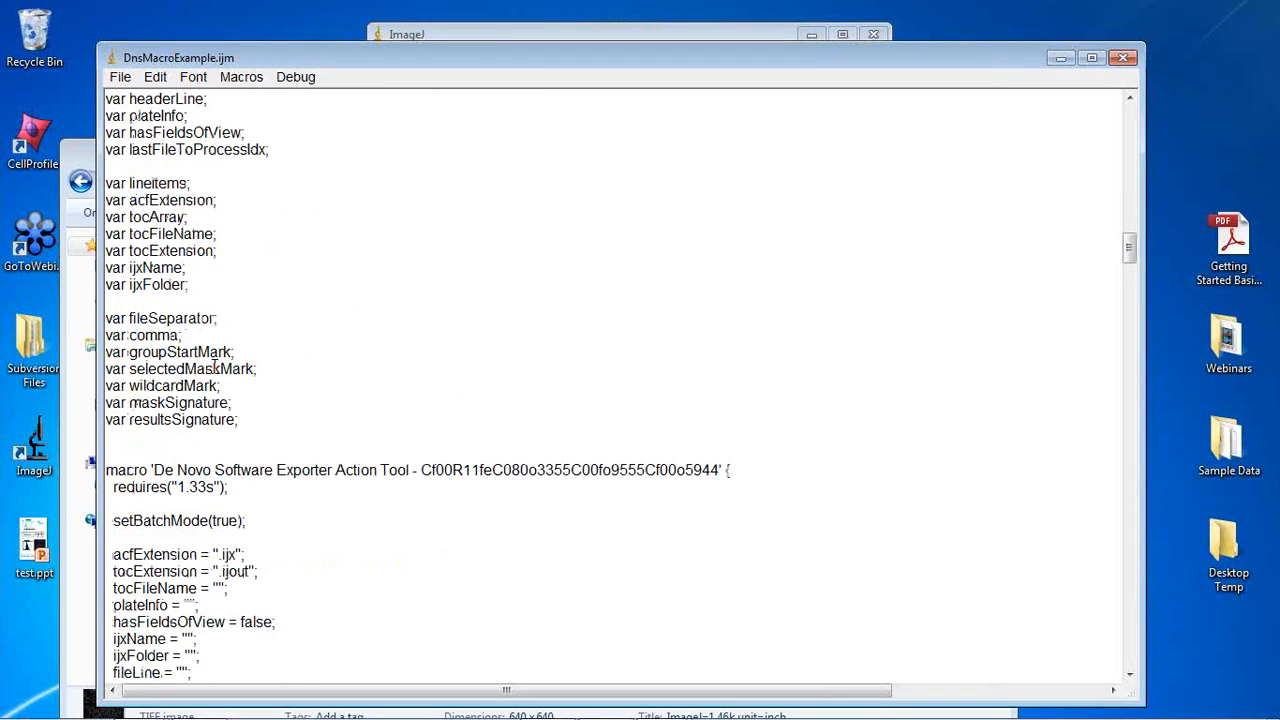
scroll(213, 368, down, 15)
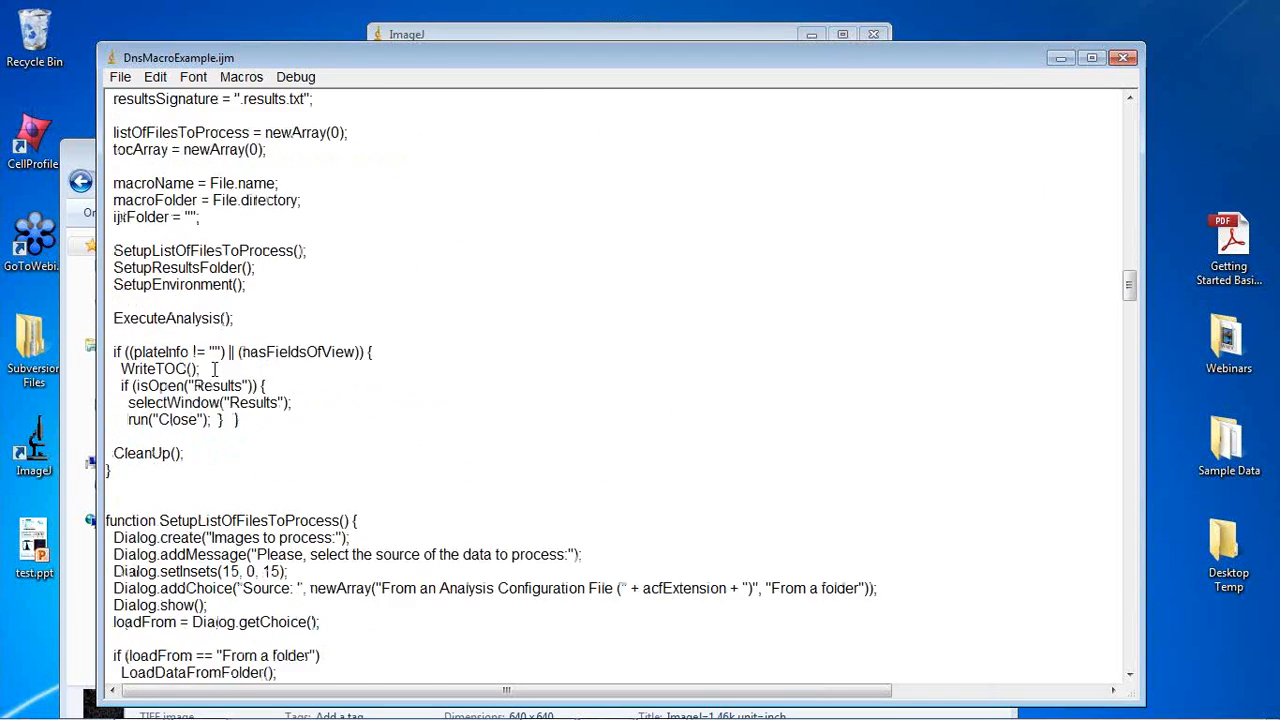
scroll(427, 411, down, 3)
drag(1129, 312, 1132, 660)
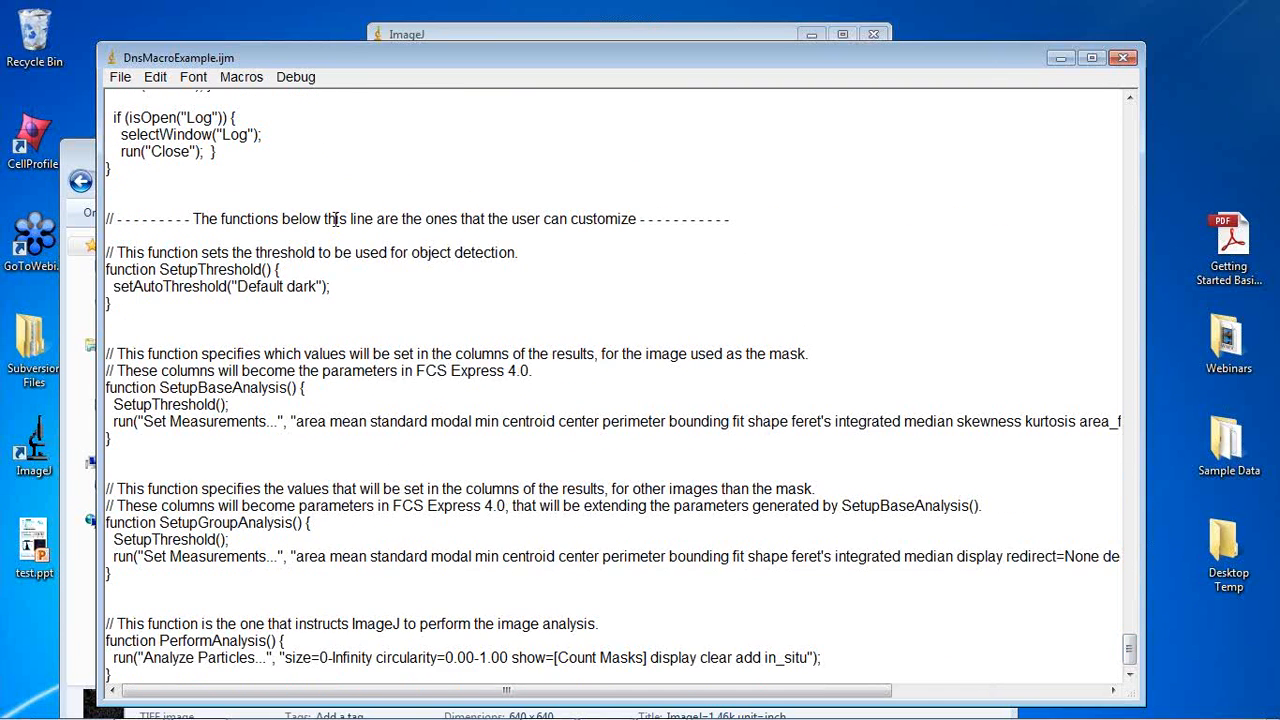
drag(193, 218, 639, 218)
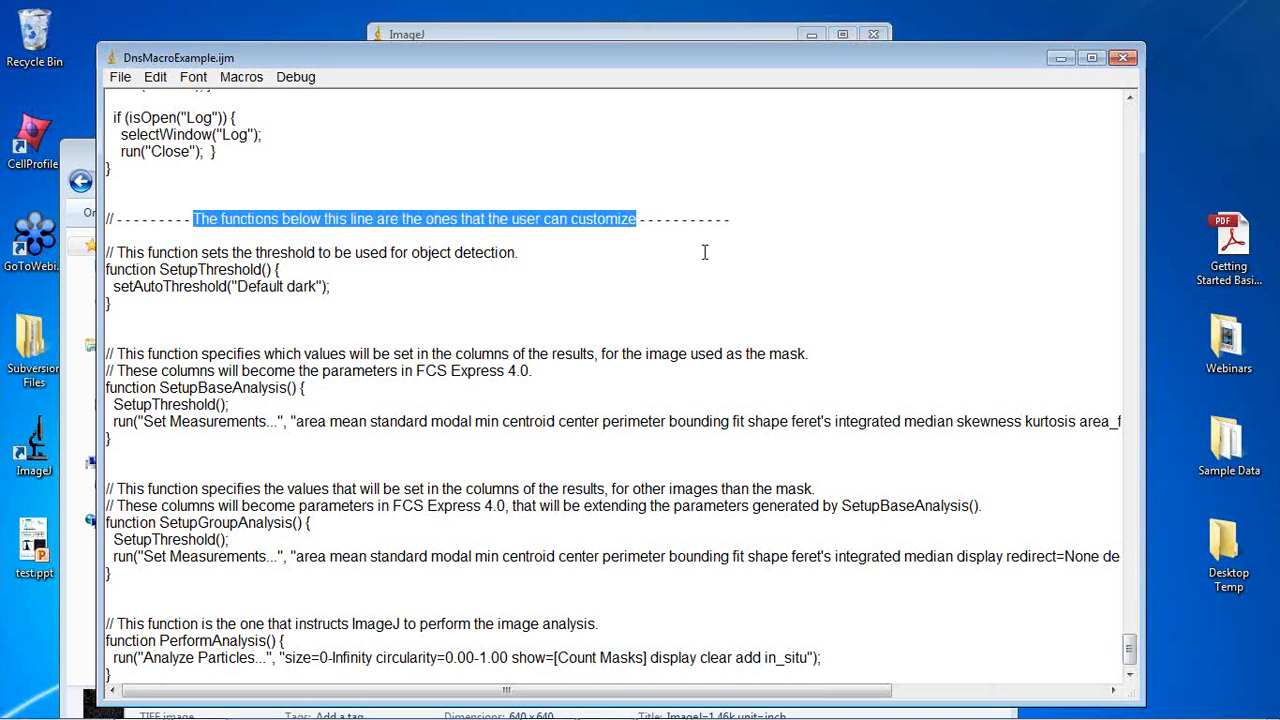
- Examine the SetupThreshold function and the measurement list in SetupBaseAnalysis for the mask image
click(386, 296)
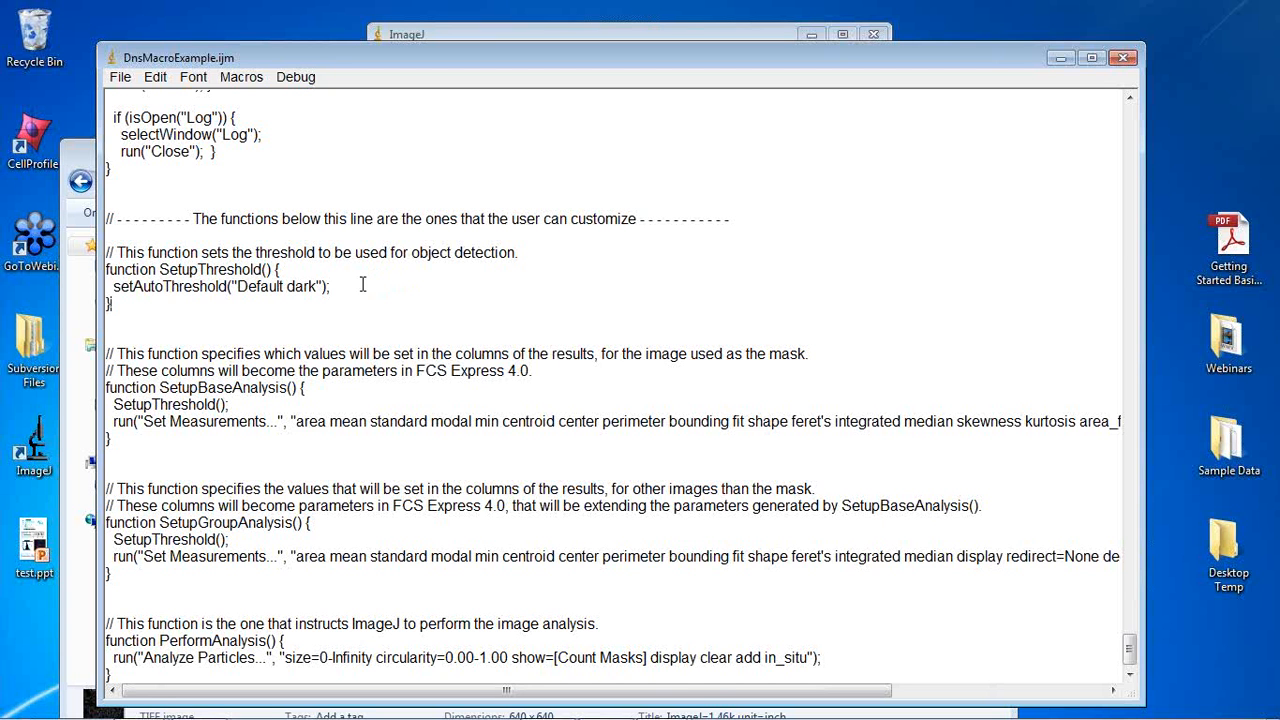
drag(350, 280, 150, 268)
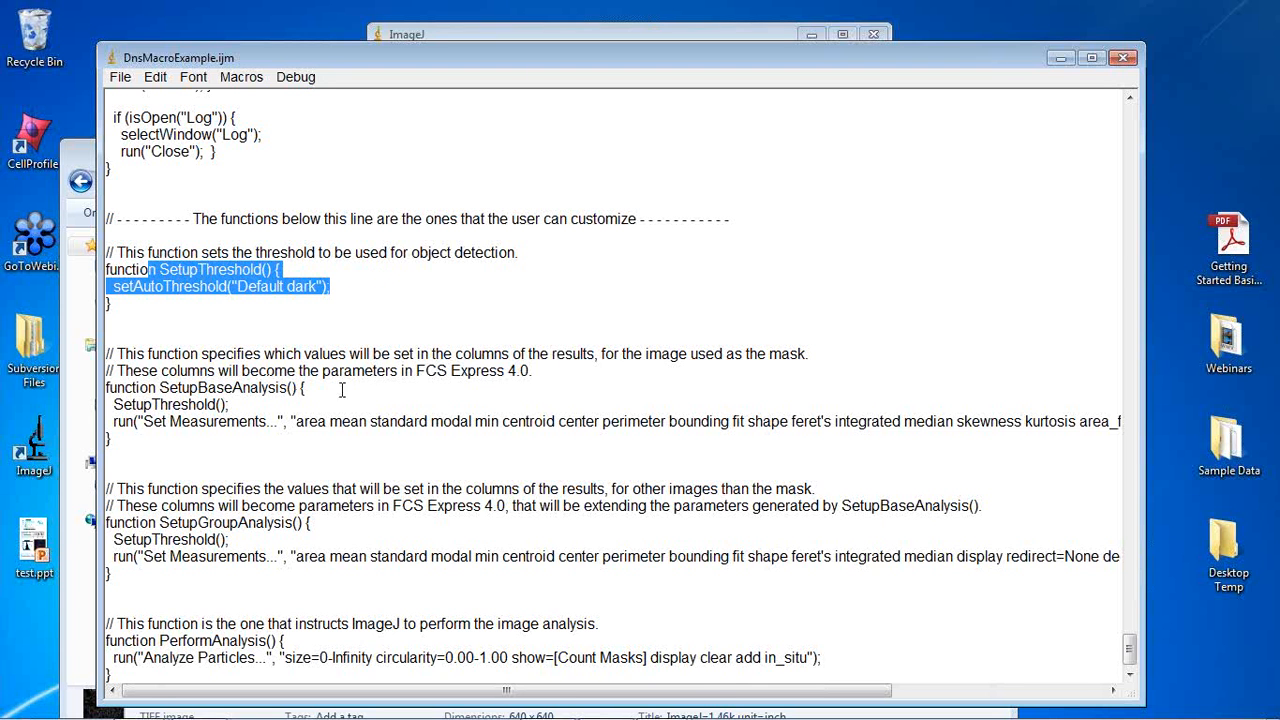
drag(365, 402, 218, 354)
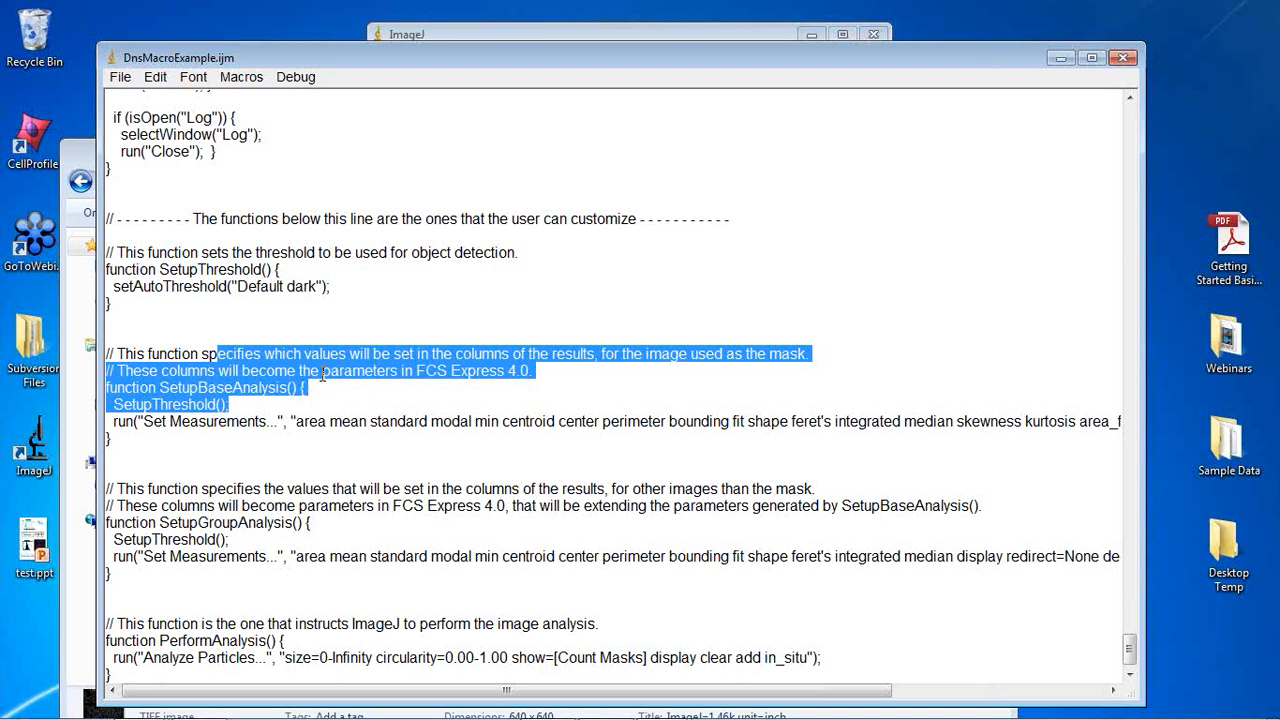
click(305, 421)
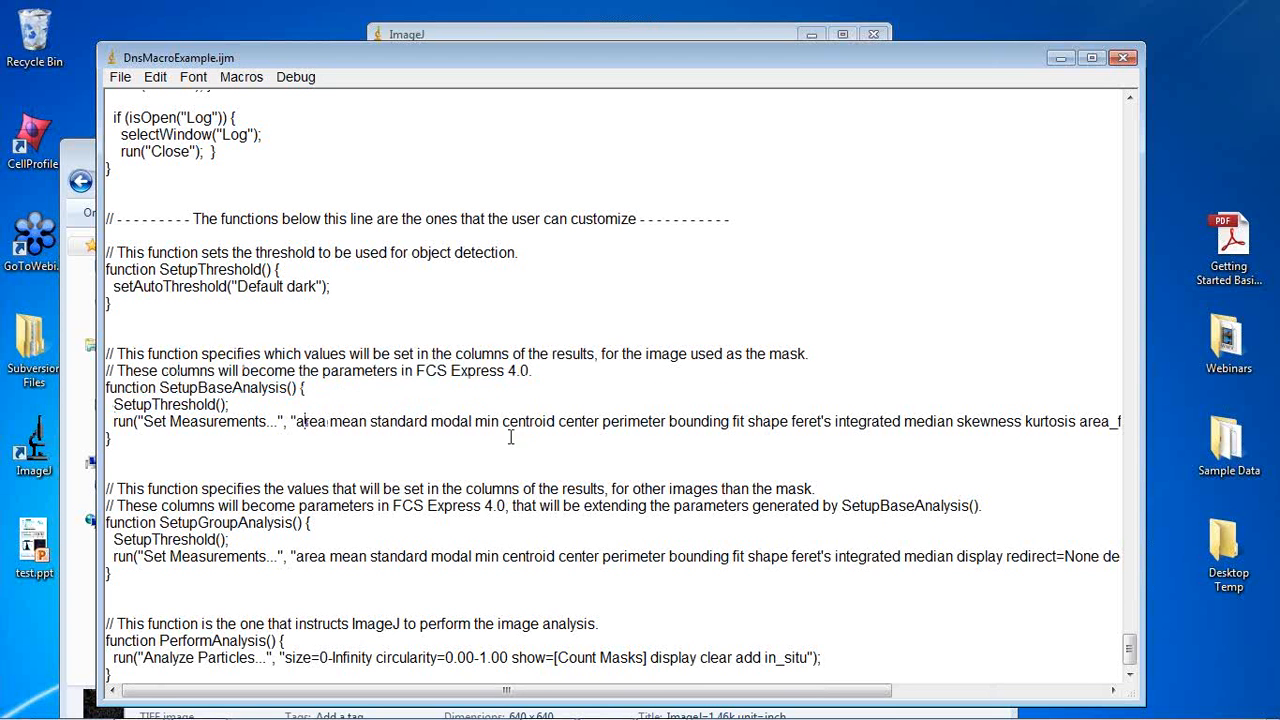
drag(326, 421, 866, 420)
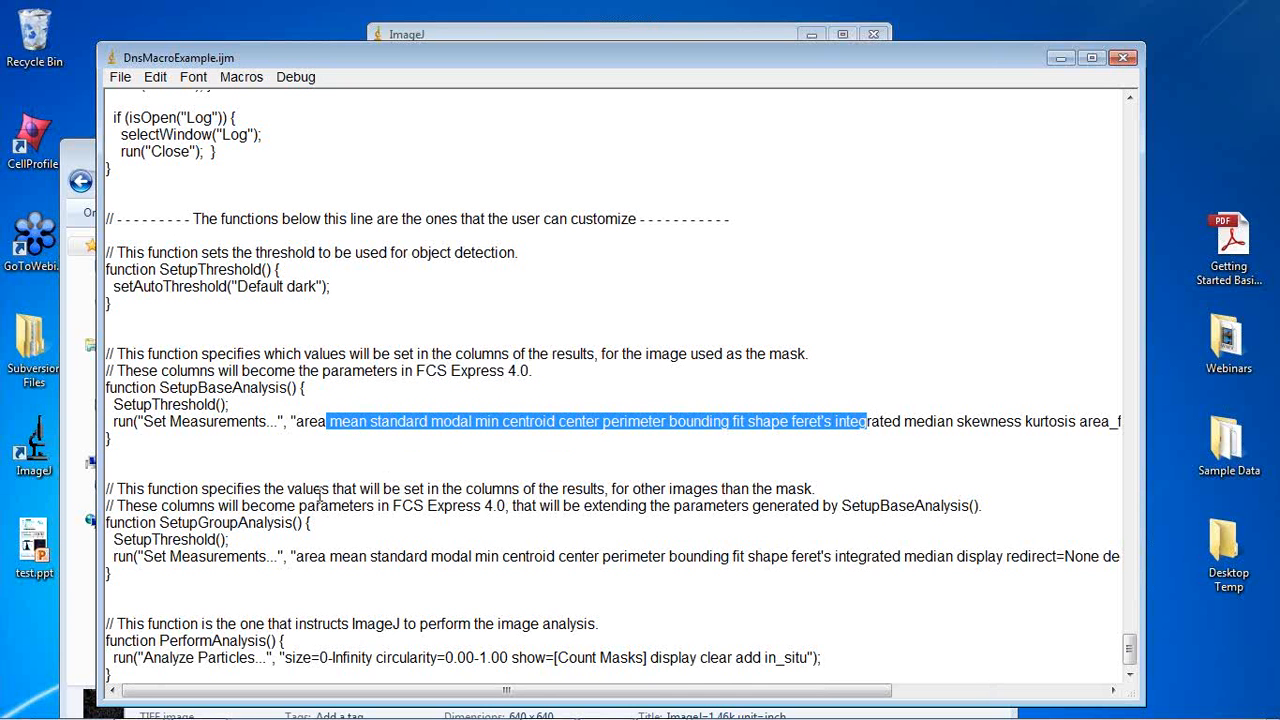
- Examine the SetupGroupAnalysis measurements for images other than the mask and the Analyze Particles settings in PerformAnalysis
drag(321, 489, 812, 484)
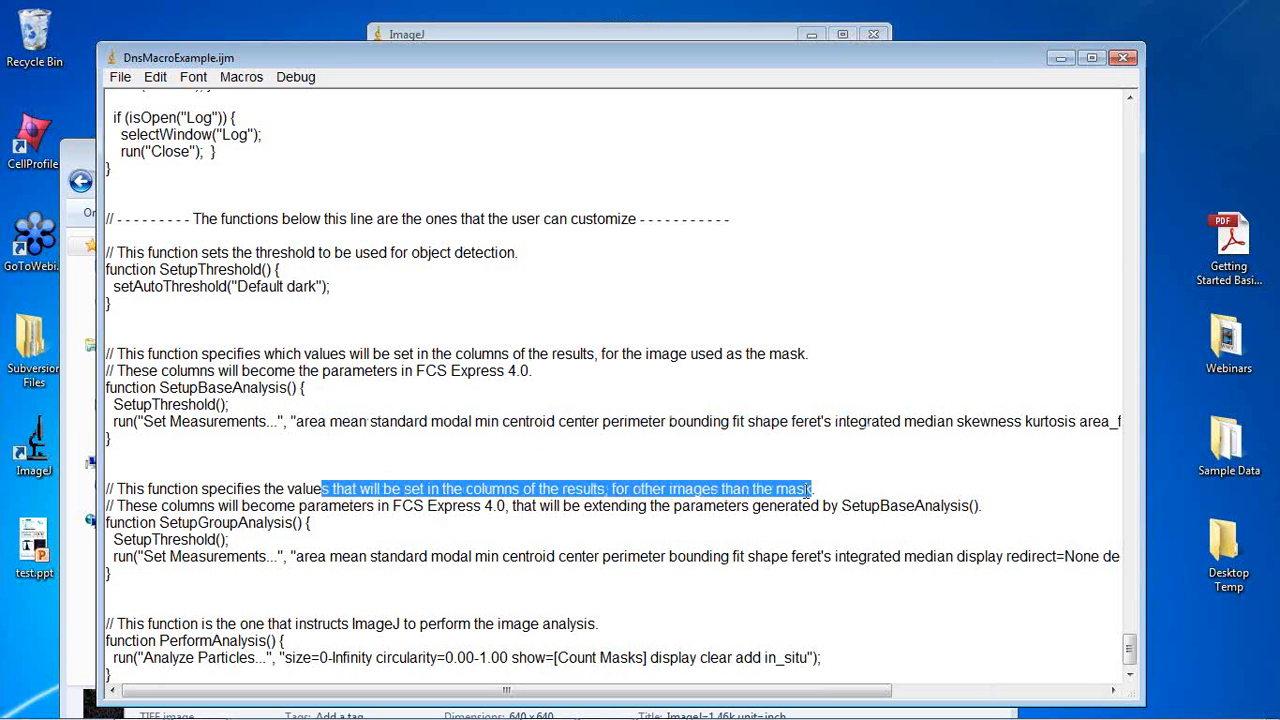
click(812, 490)
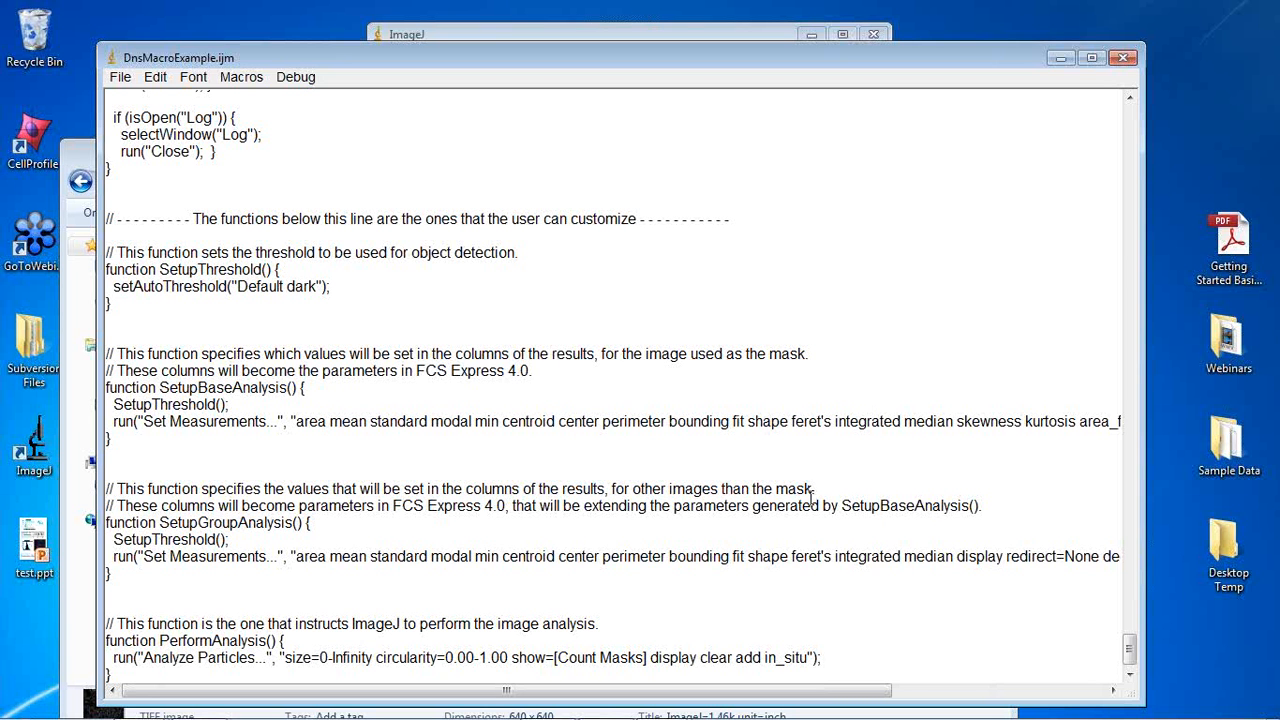
drag(813, 490, 481, 490)
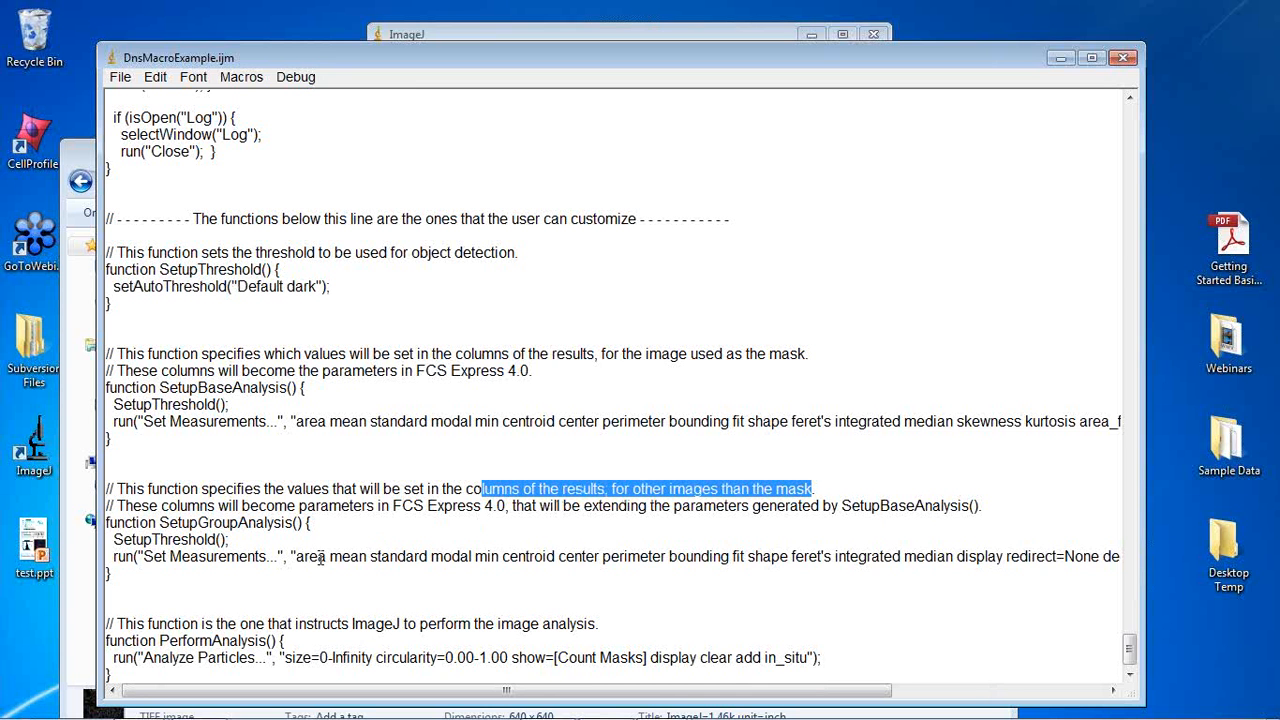
drag(310, 563, 435, 569)
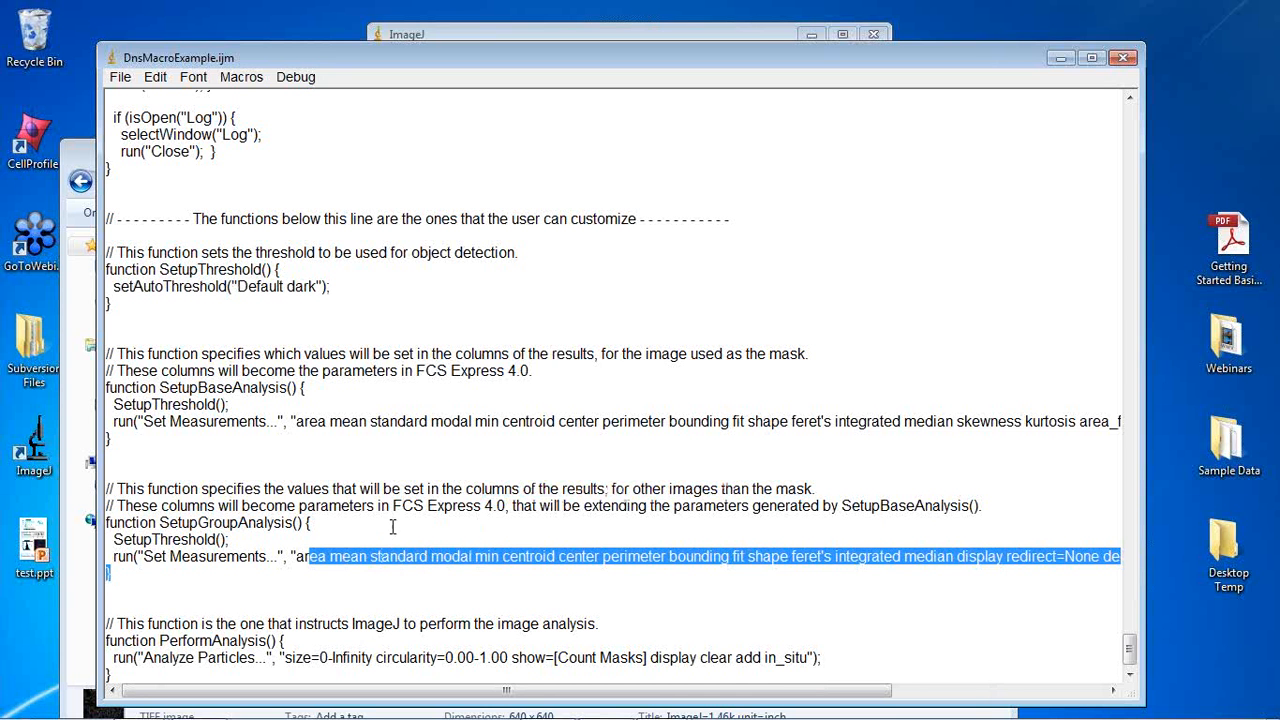
click(318, 424)
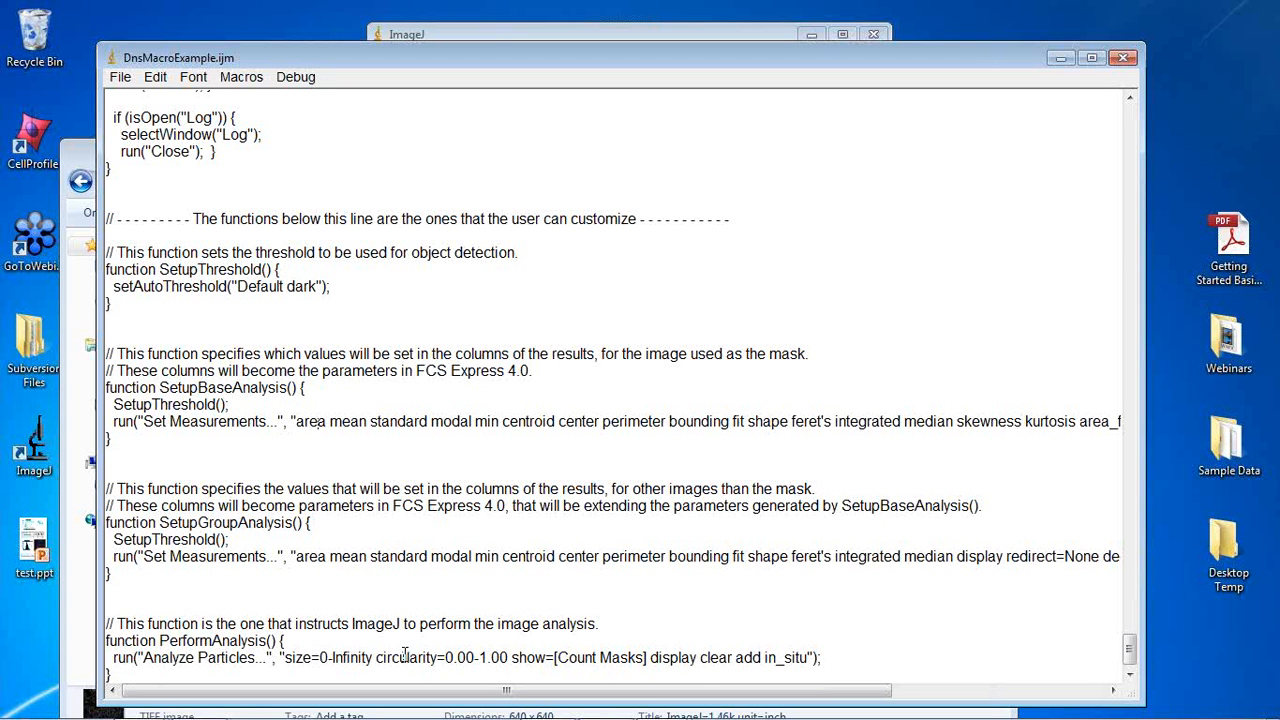
drag(409, 657, 318, 668)
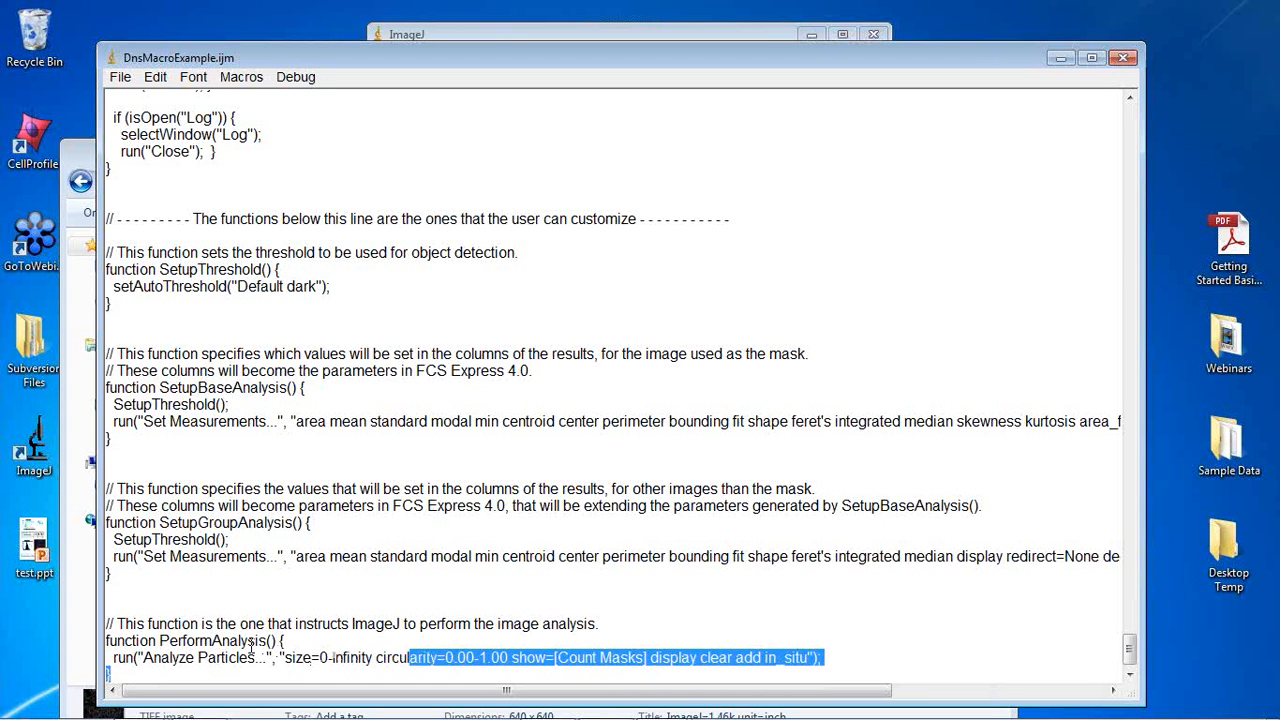
click(293, 623)
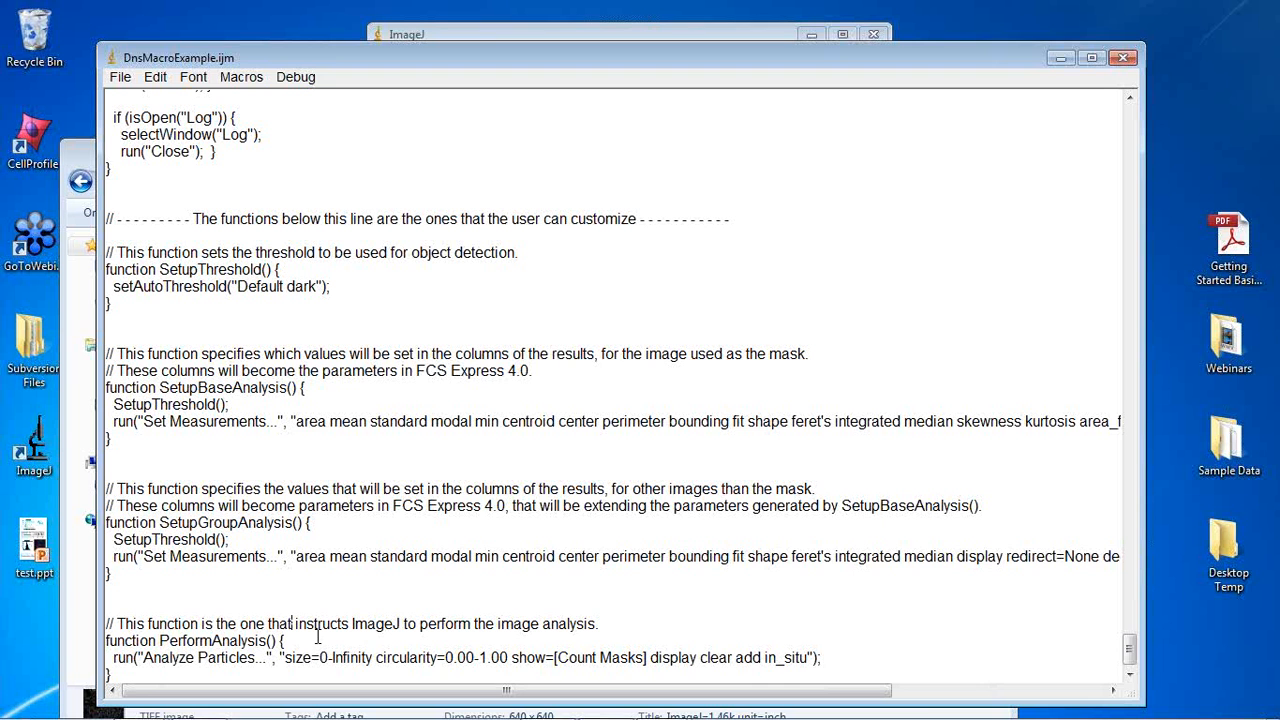
click(1224, 76)
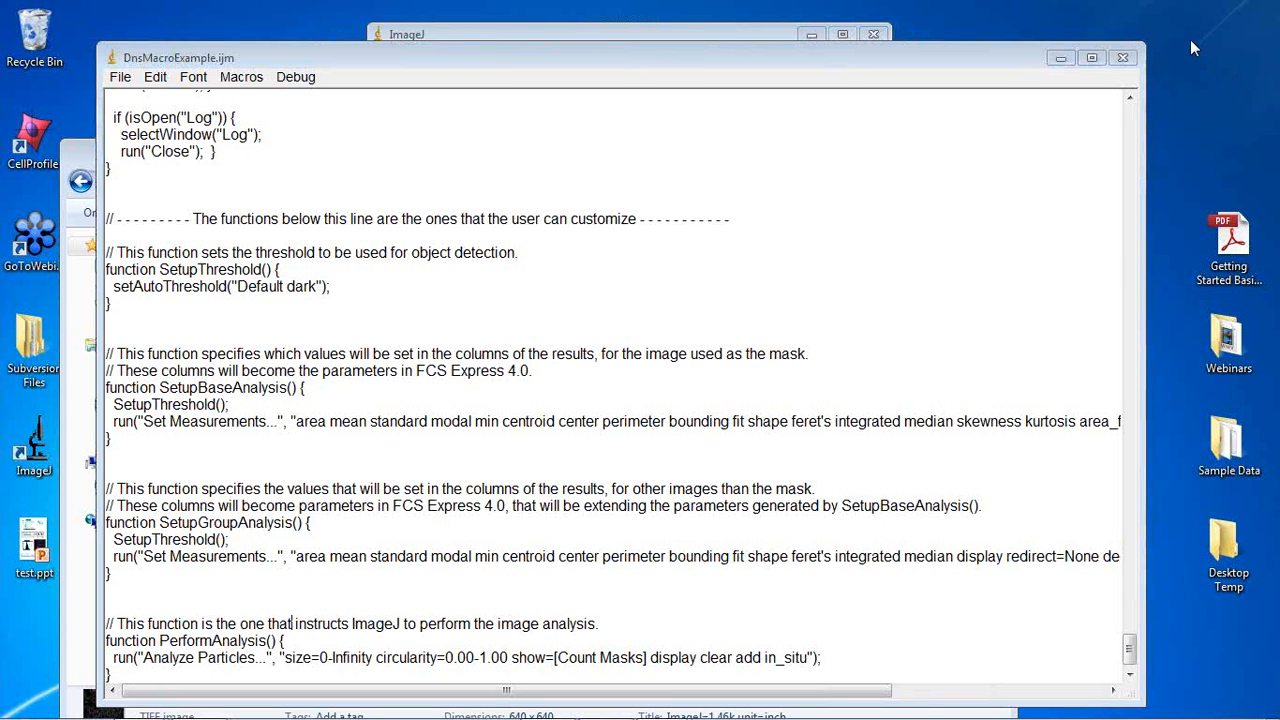
click(923, 66)
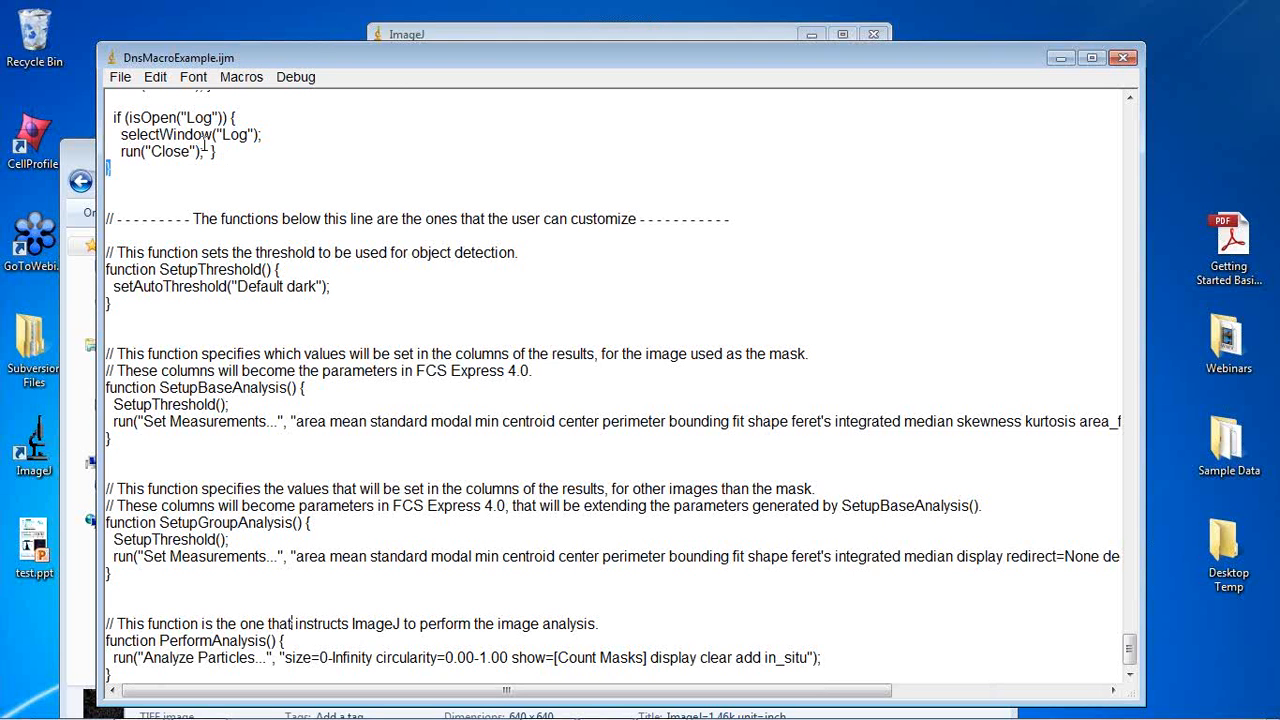
drag(108, 168, 180, 117)
click(310, 141)
click(153, 236)
- Close the DnsMacroExample.ijm editor and go up to the Single Image Run folder in the file browser
drag(879, 65, 697, 130)
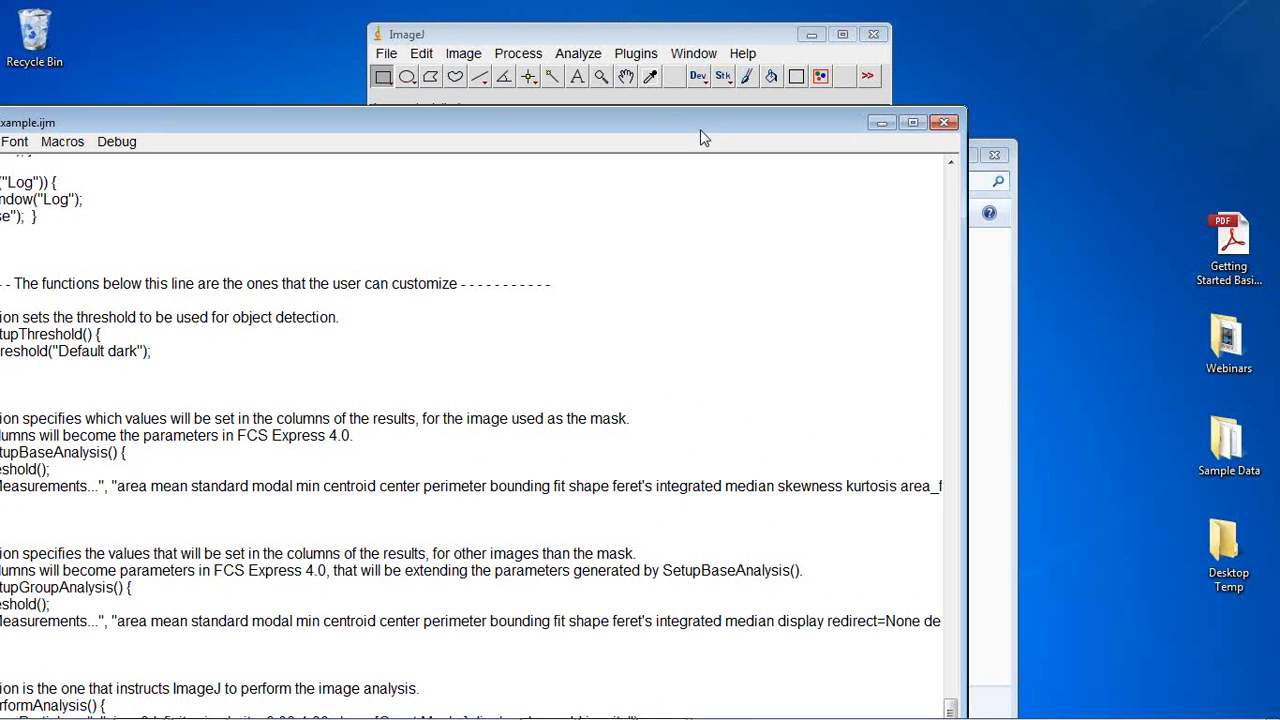
click(945, 123)
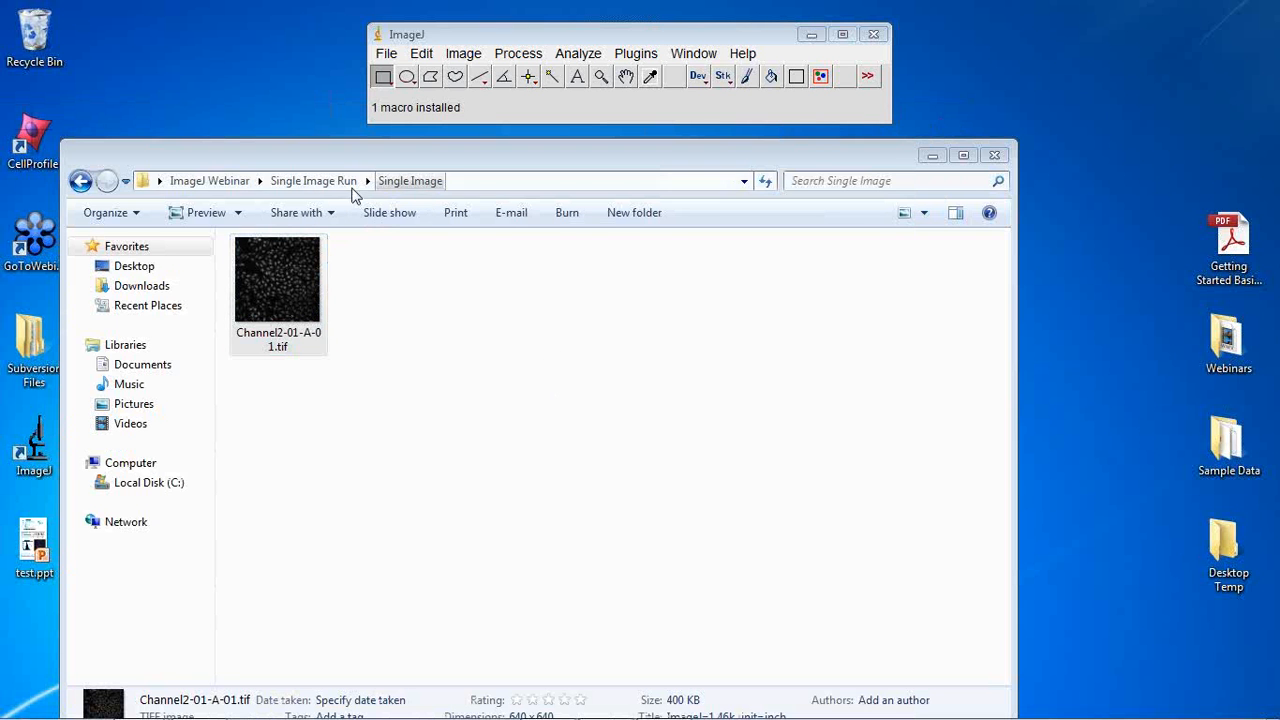
click(313, 181)
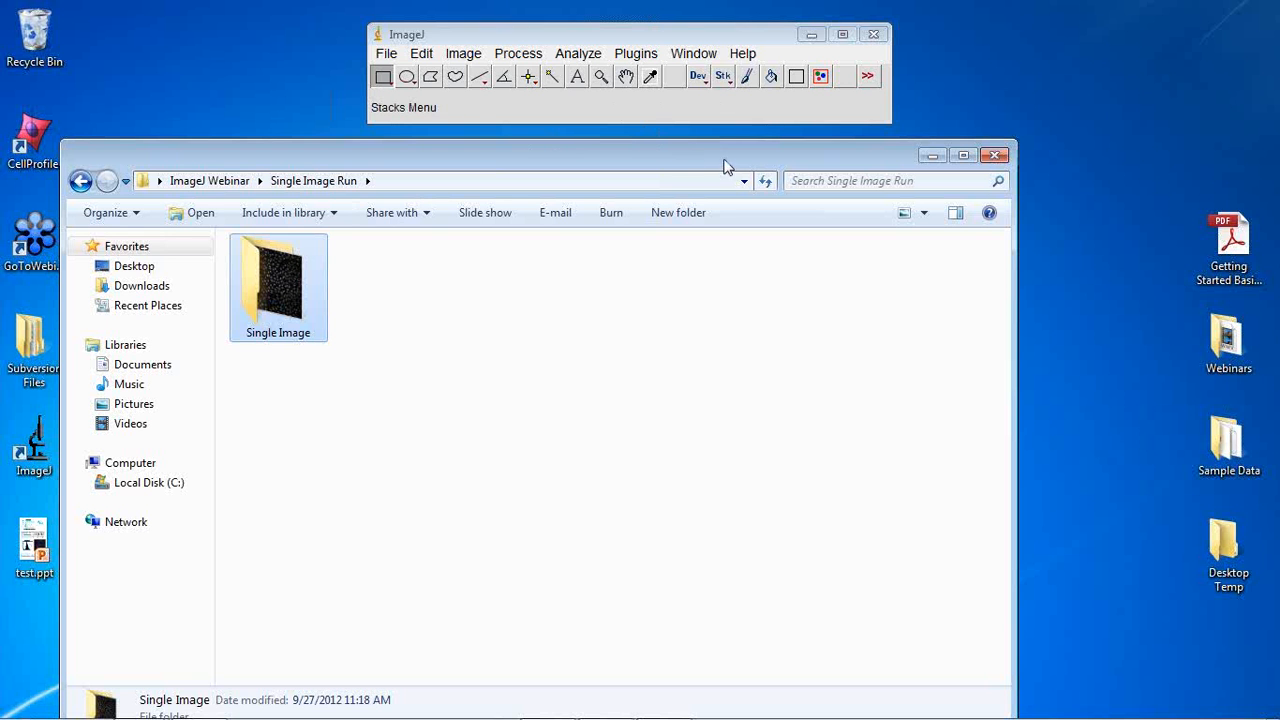
- Run the De Novo Software Exporter macro with "From a folder" as the source of the data to process
click(820, 76)
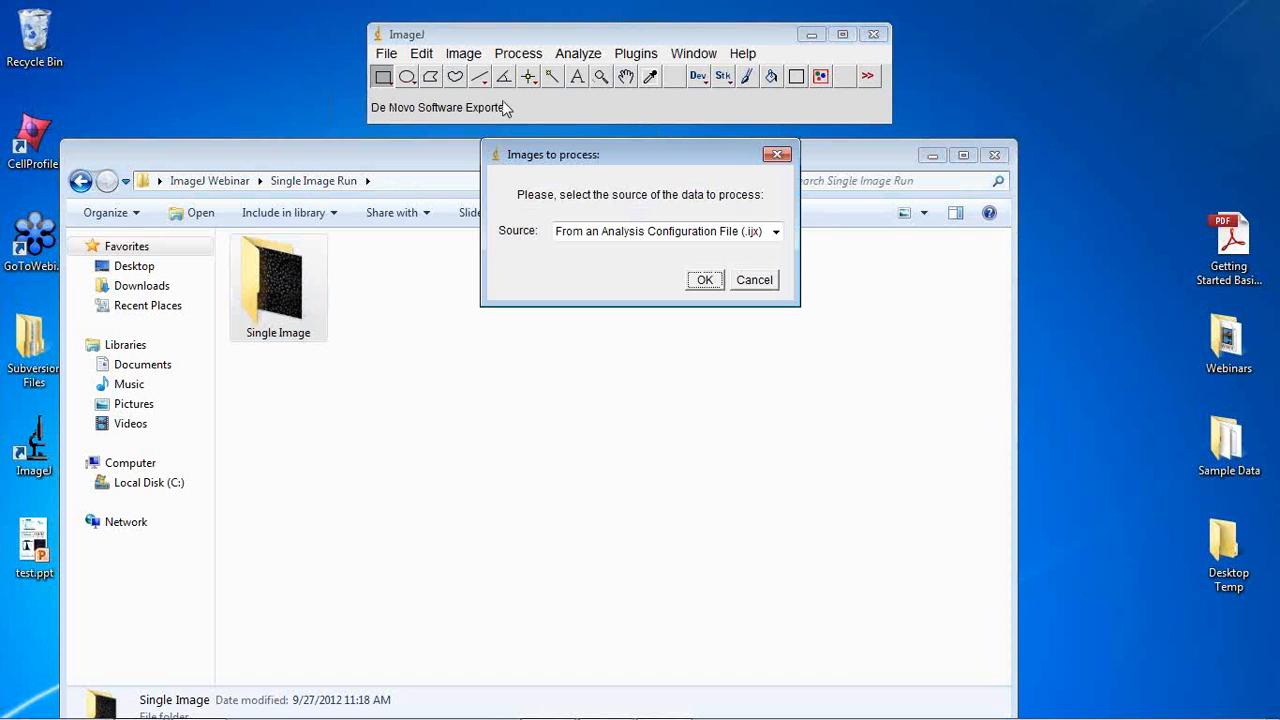
click(776, 232)
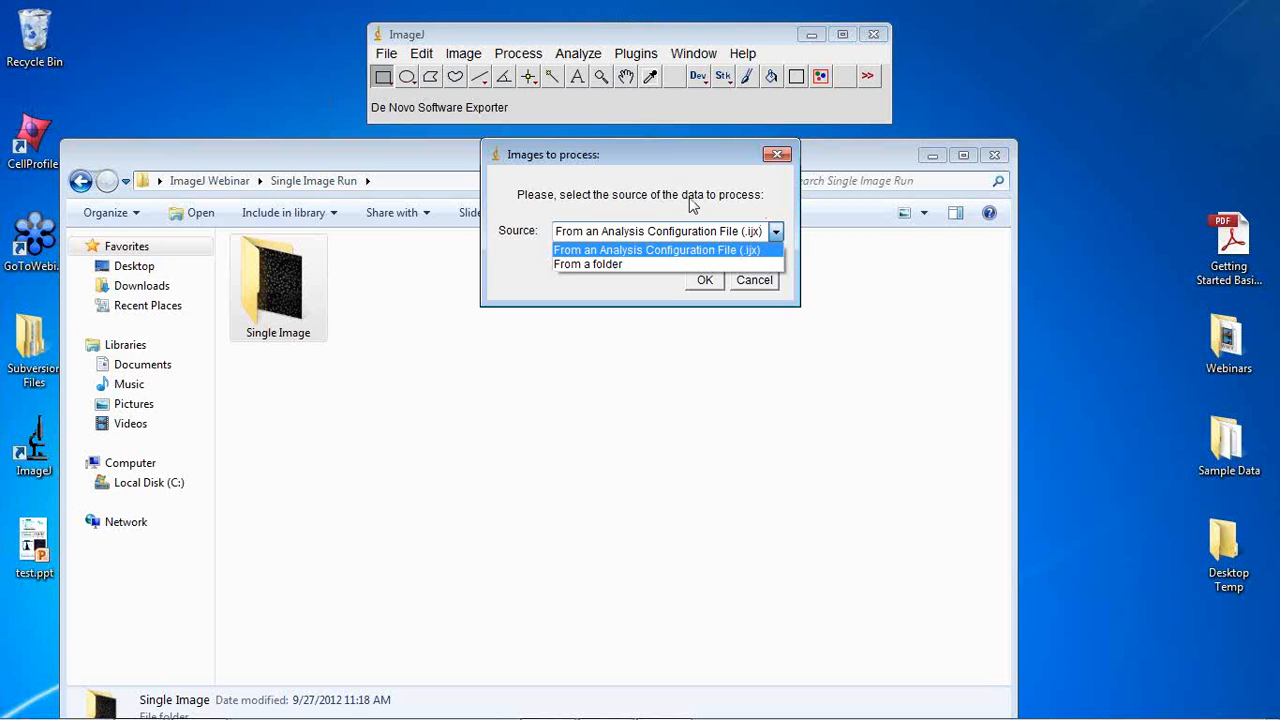
click(716, 252)
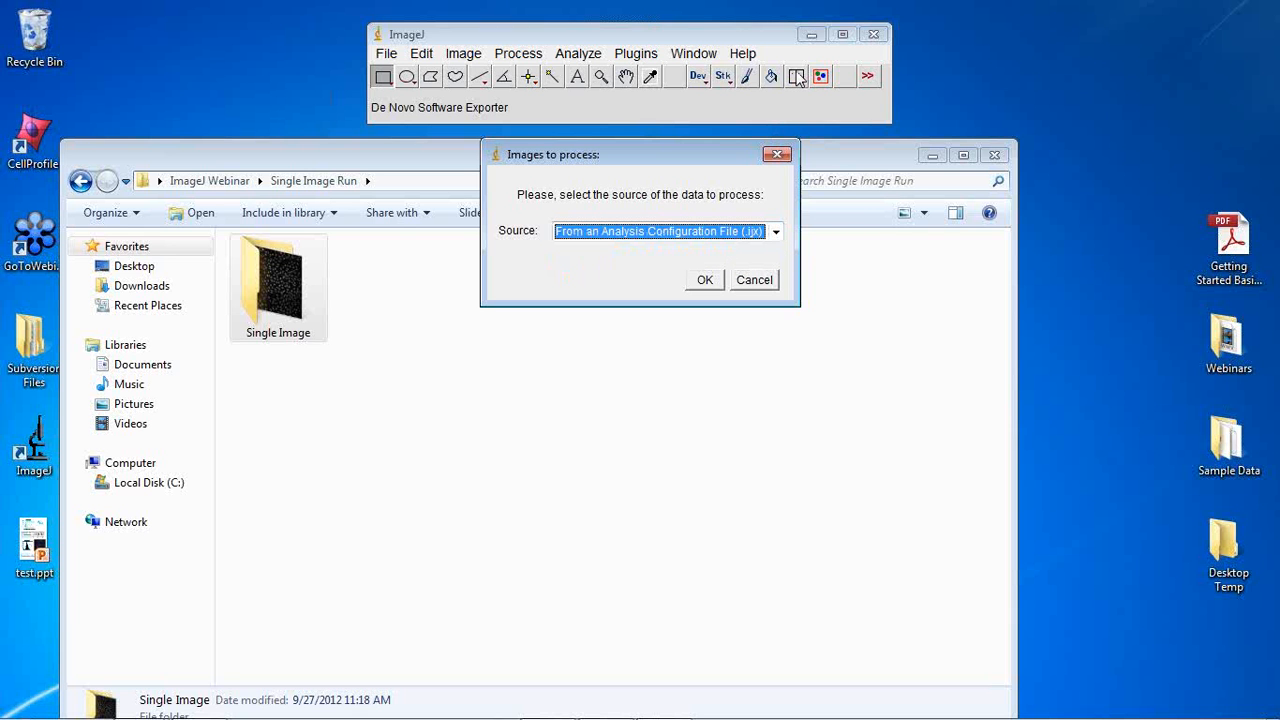
click(775, 231)
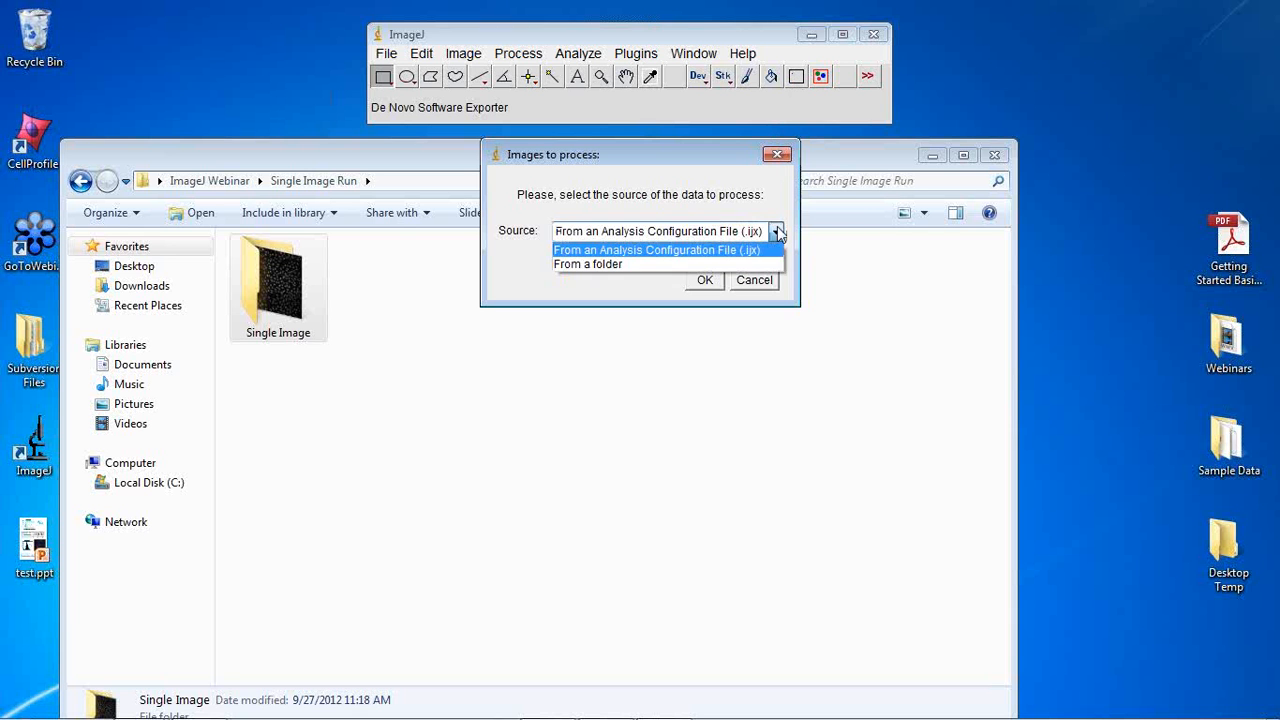
click(580, 267)
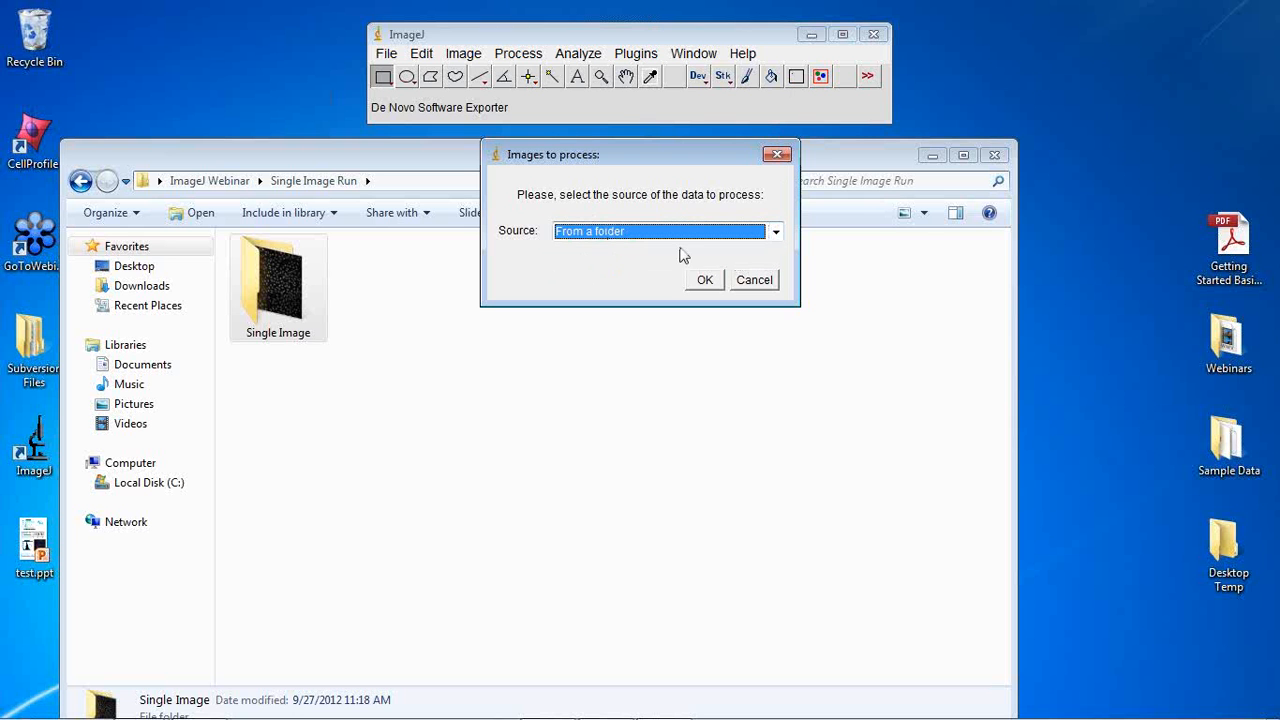
click(705, 281)
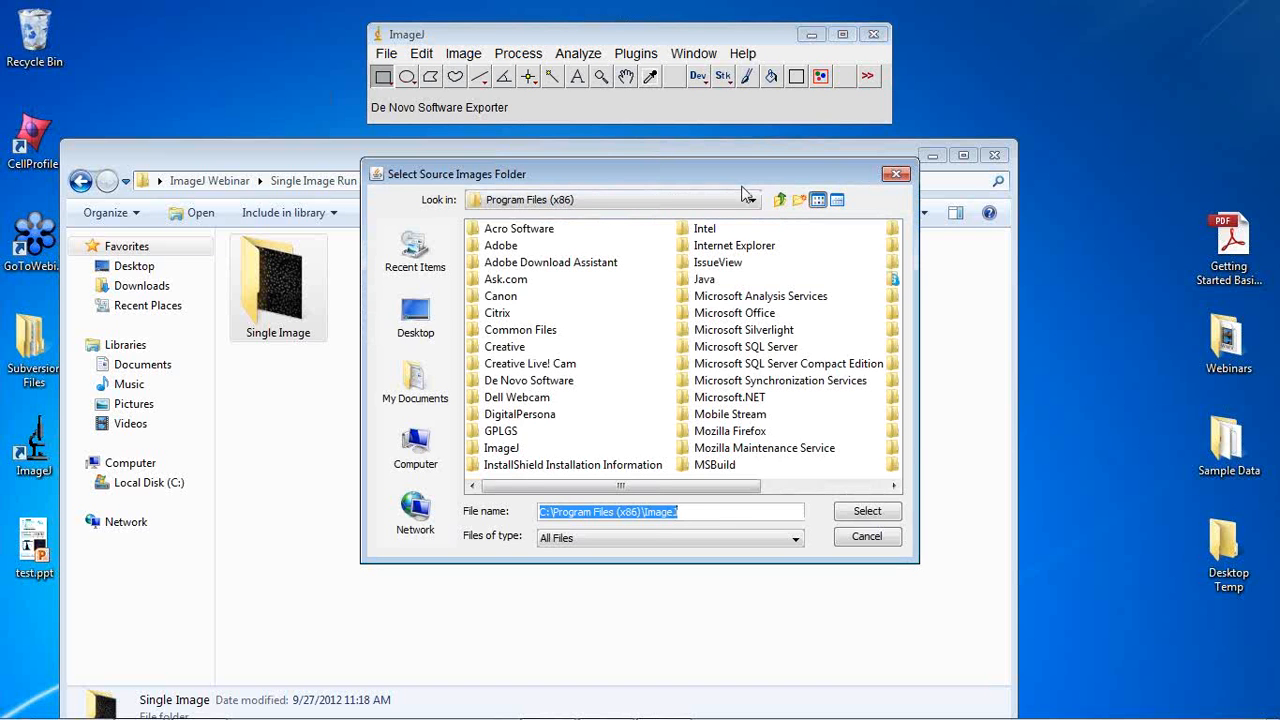
- Choose the Single Image folder inside ImageJ Webinar's Single Image Run folder as the source images folder and run the export
click(425, 334)
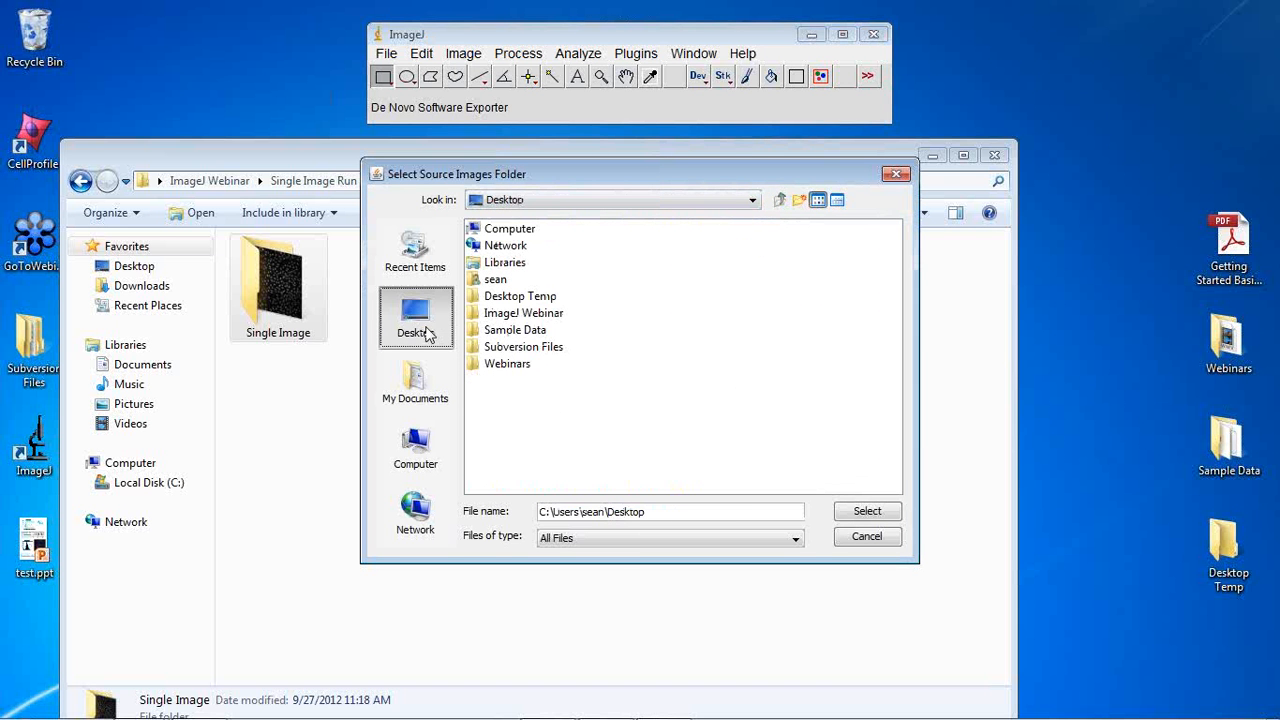
click(497, 316)
double_click(497, 316)
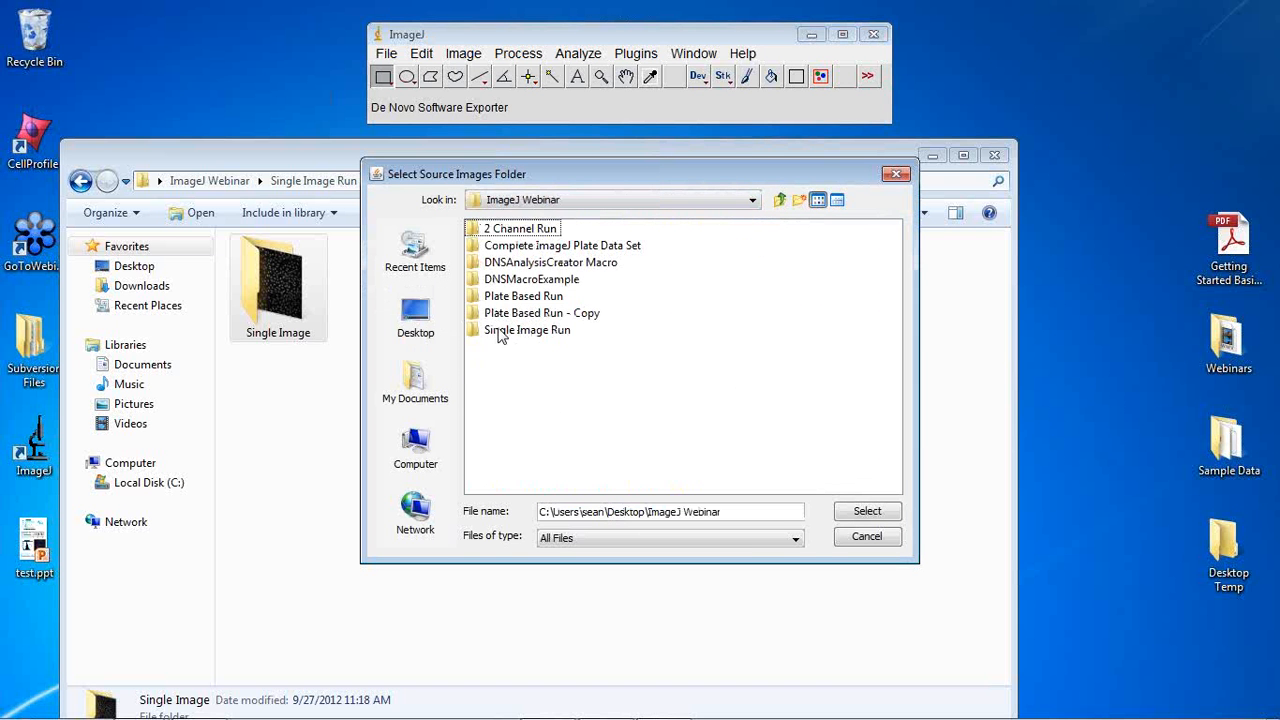
double_click(500, 330)
double_click(478, 230)
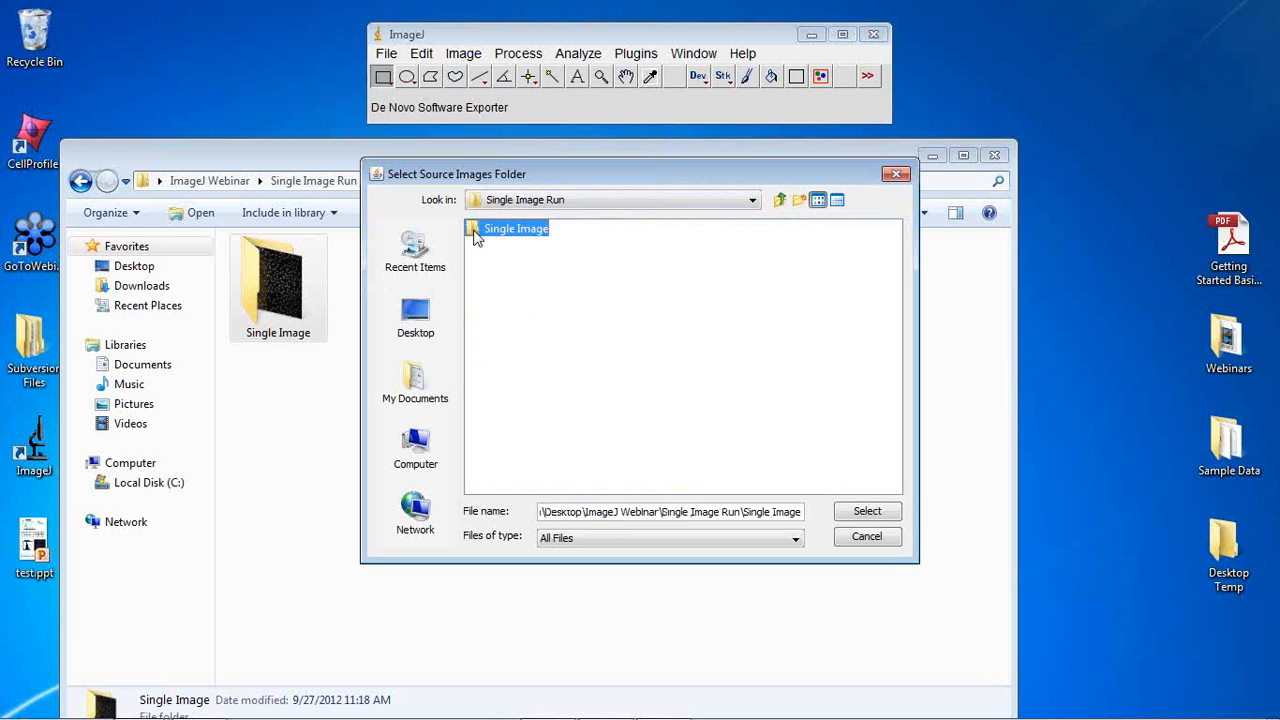
click(778, 200)
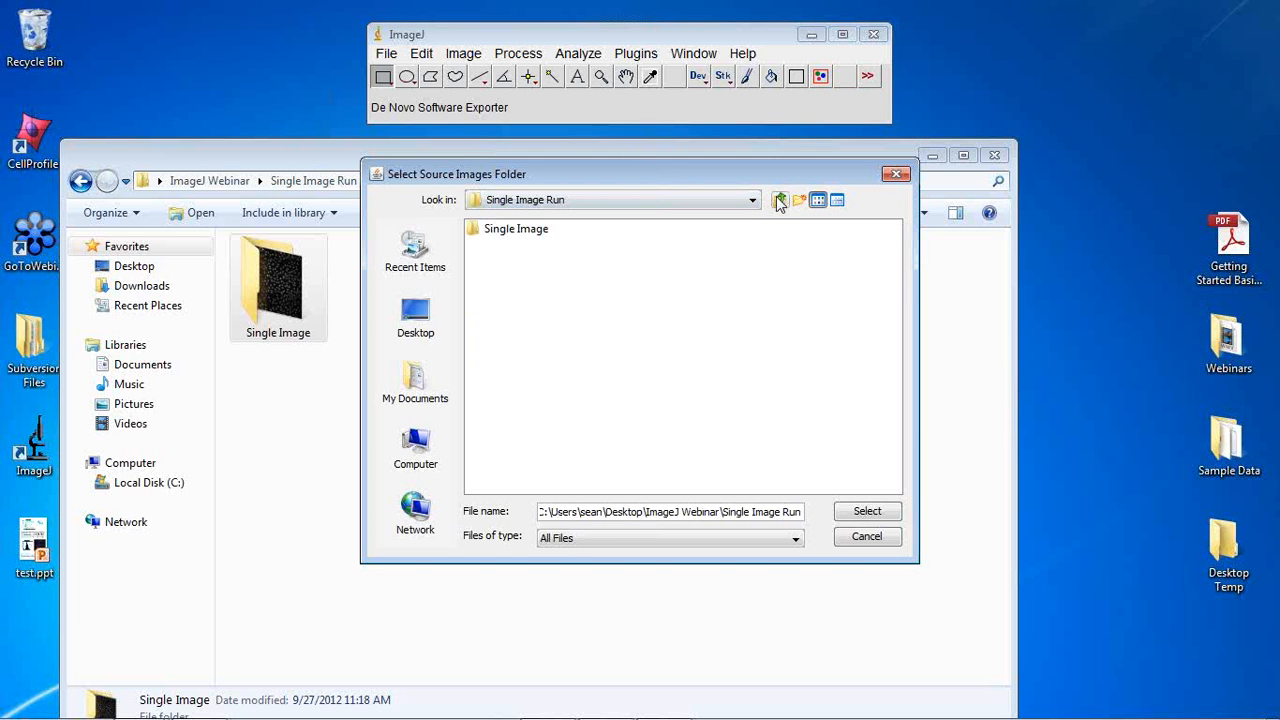
click(500, 232)
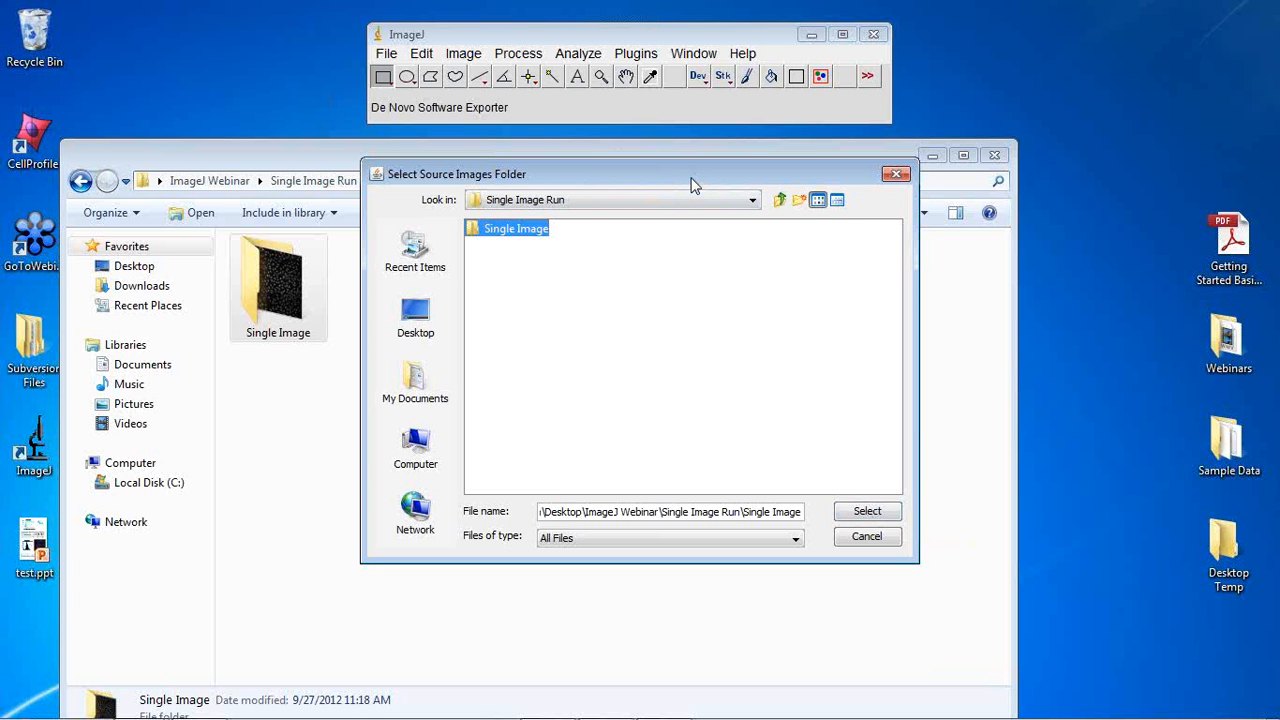
drag(697, 180, 846, 173)
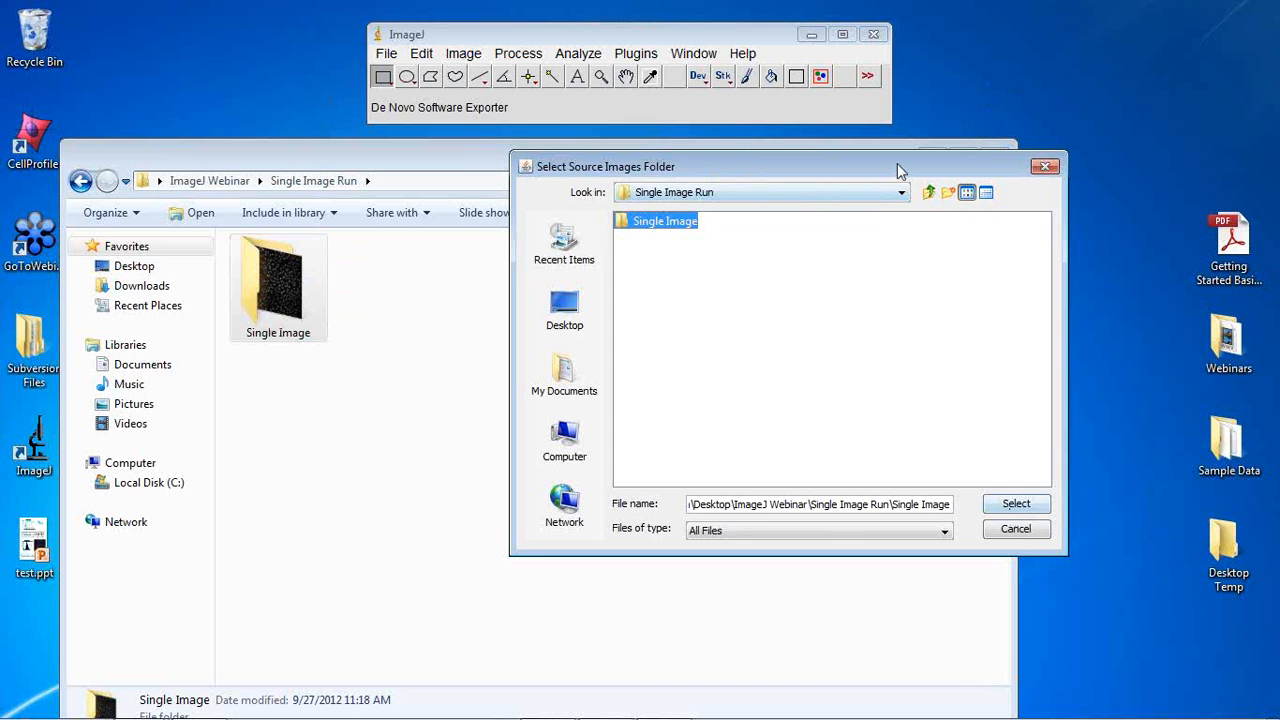
drag(898, 170, 834, 170)
click(955, 504)
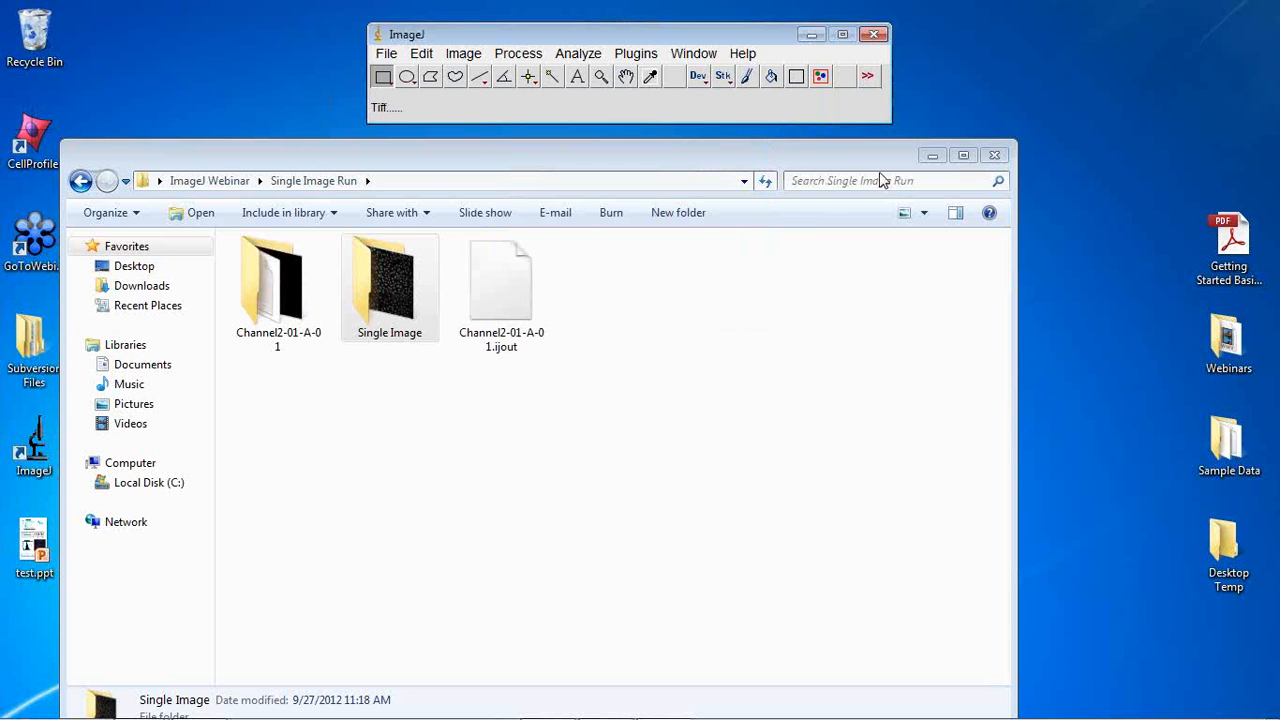
- Examine the exported Channel2-01-A-01.ijout file and the mask and results files in the Channel2-01-A-01 folder
click(501, 312)
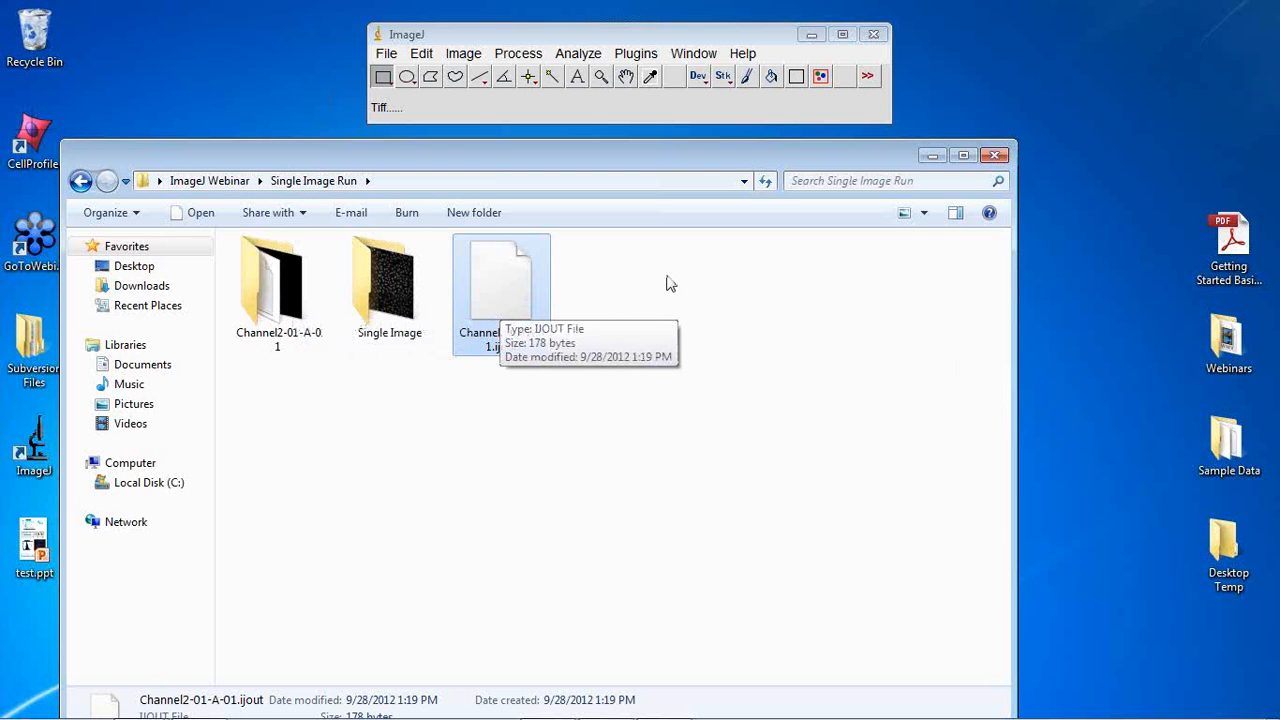
click(1090, 43)
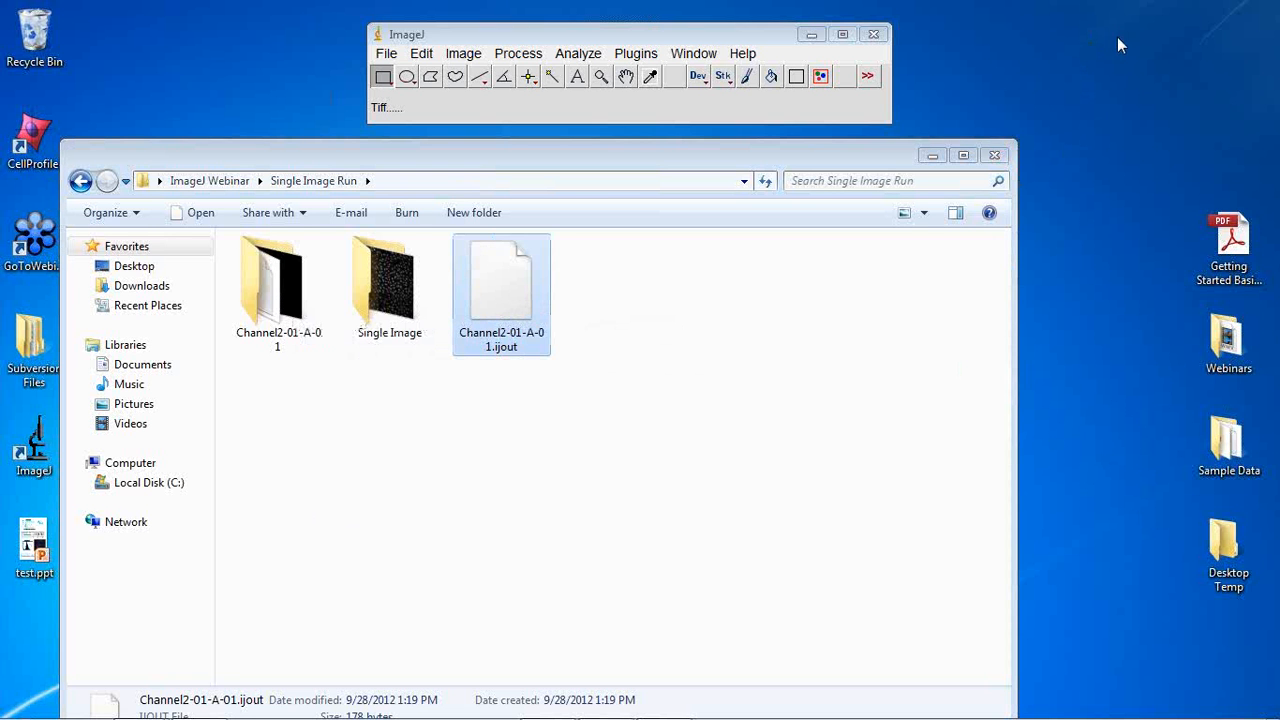
click(922, 379)
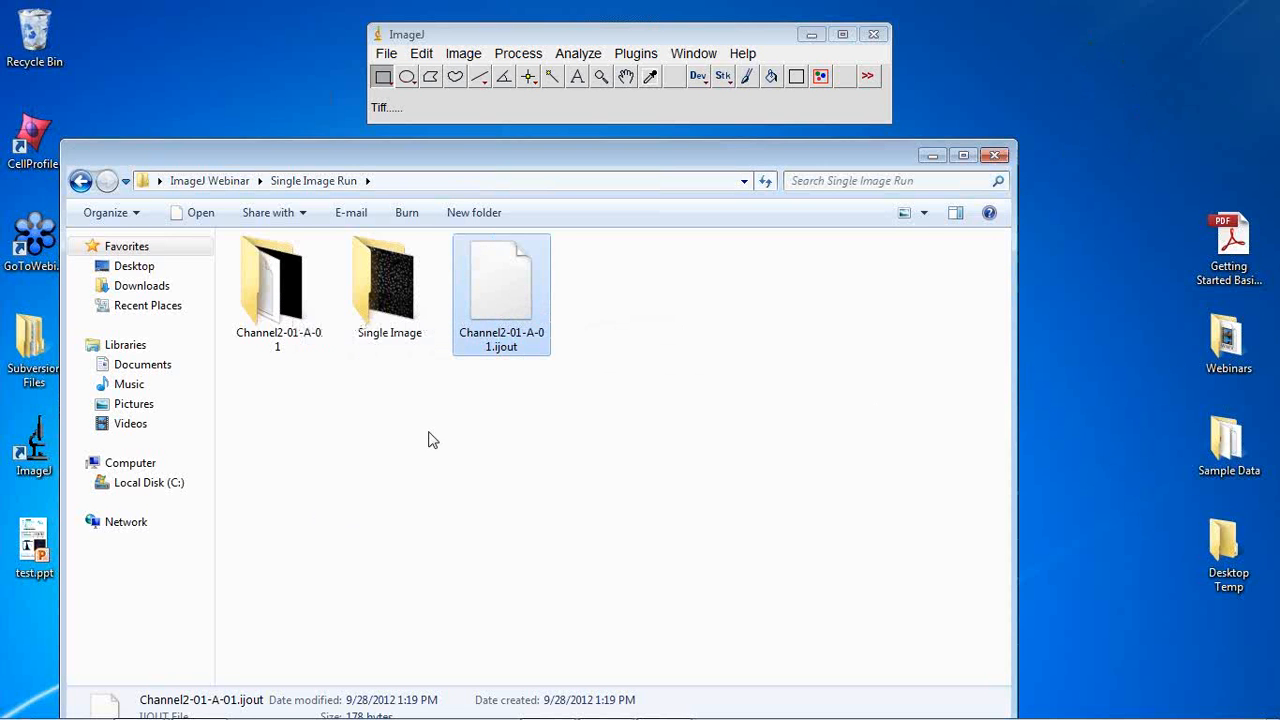
double_click(275, 303)
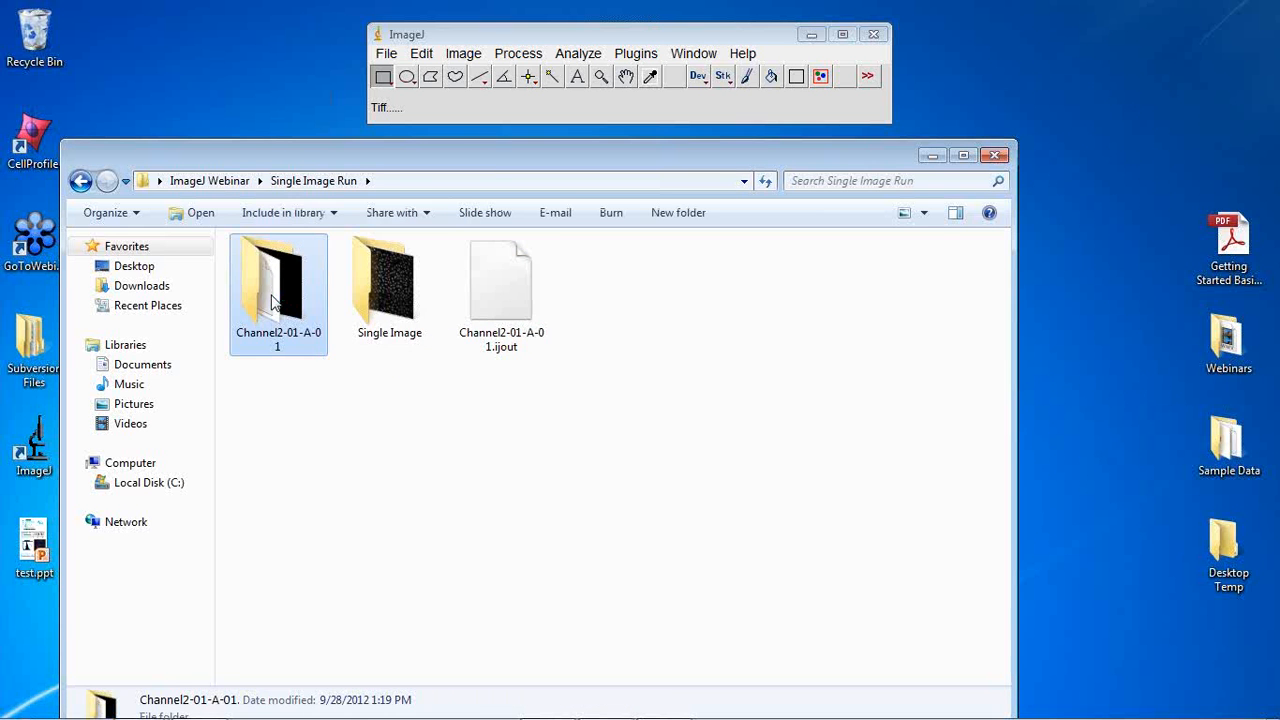
click(380, 287)
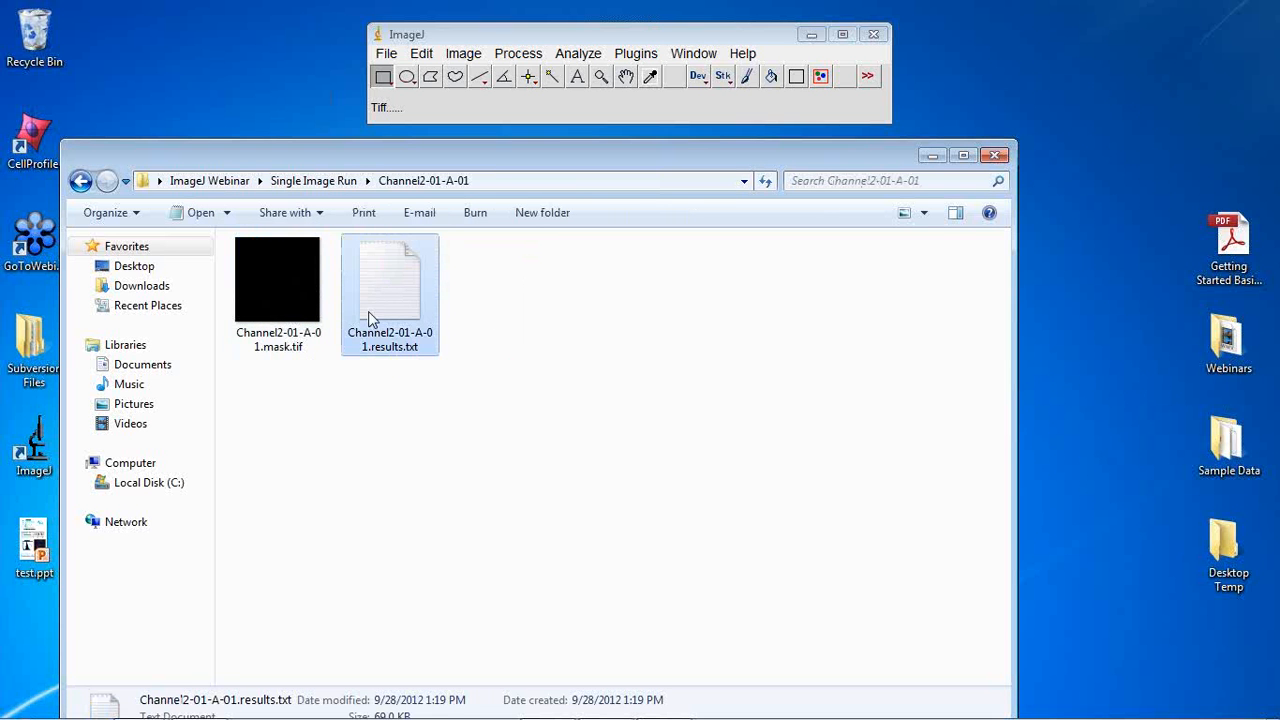
click(1197, 458)
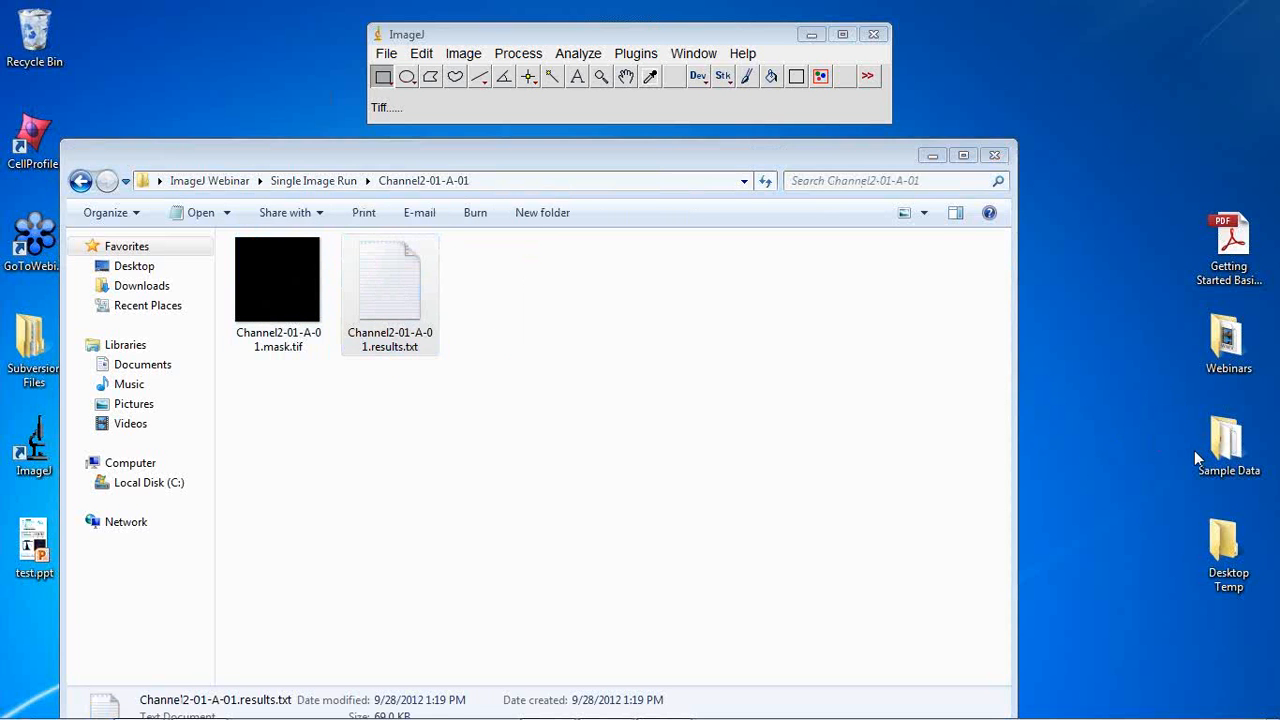
click(80, 180)
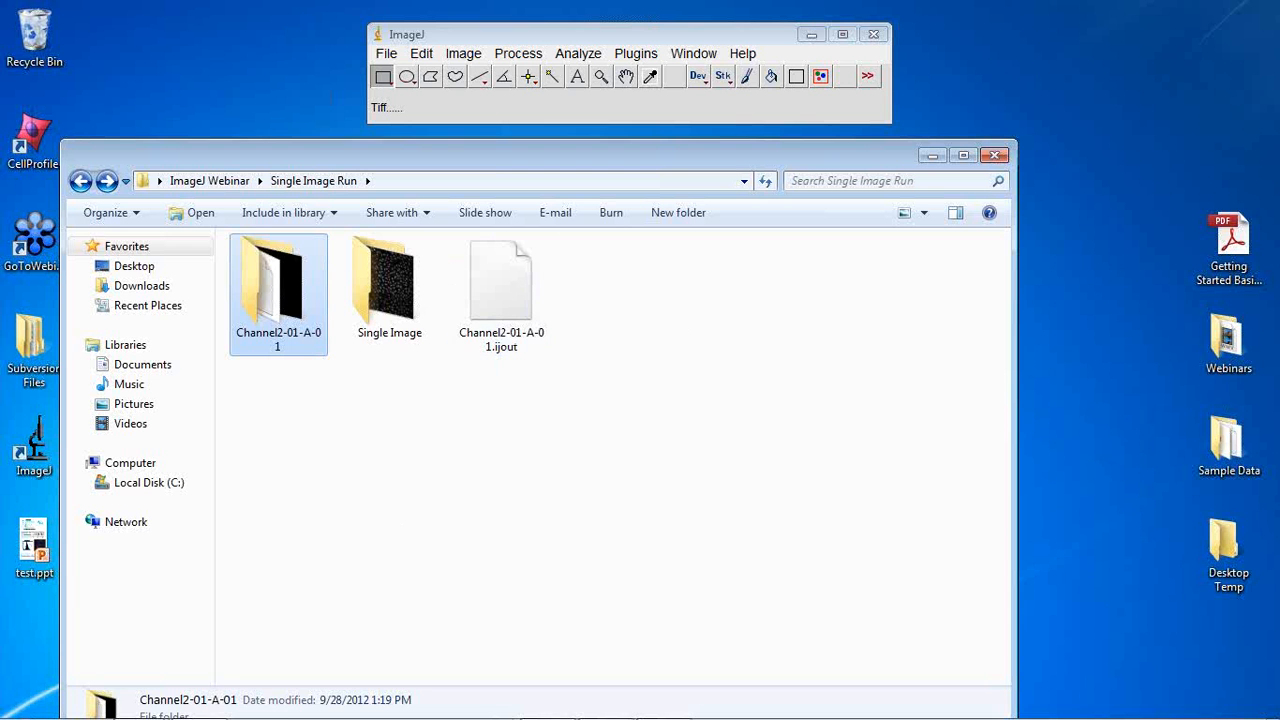
- Switch to FCS Express and create a new blank layout
click(593, 690)
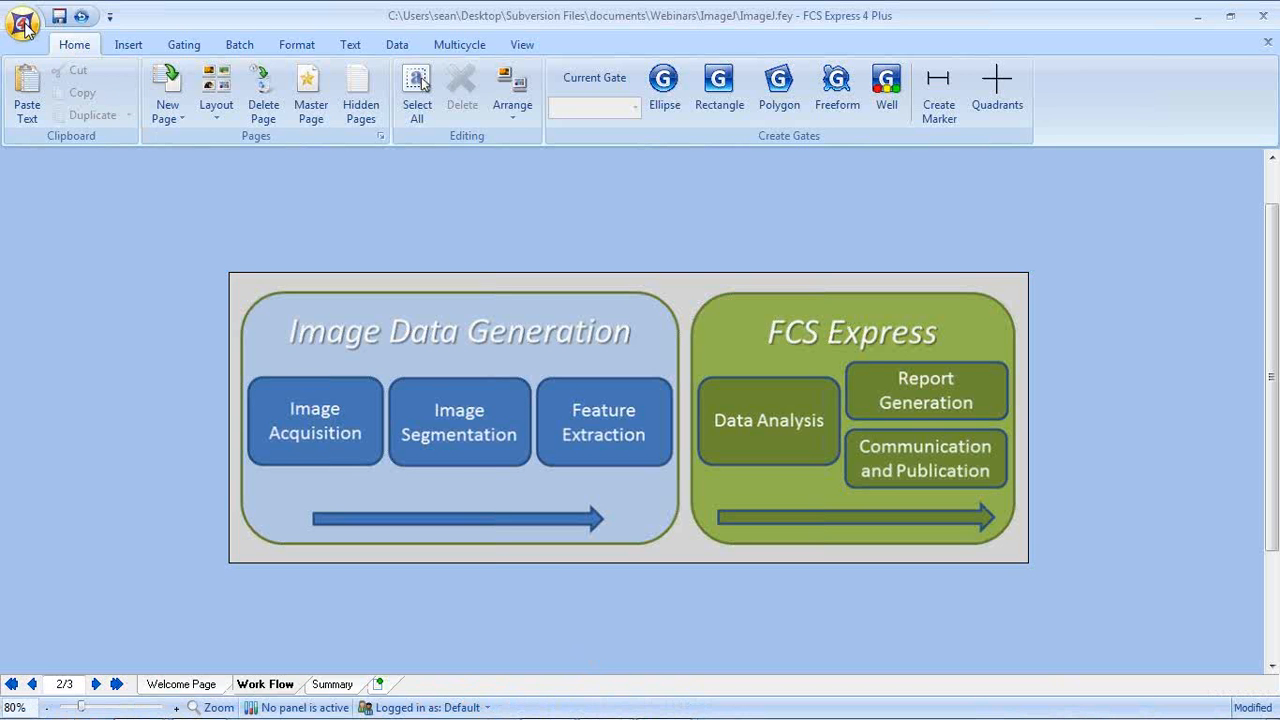
click(24, 24)
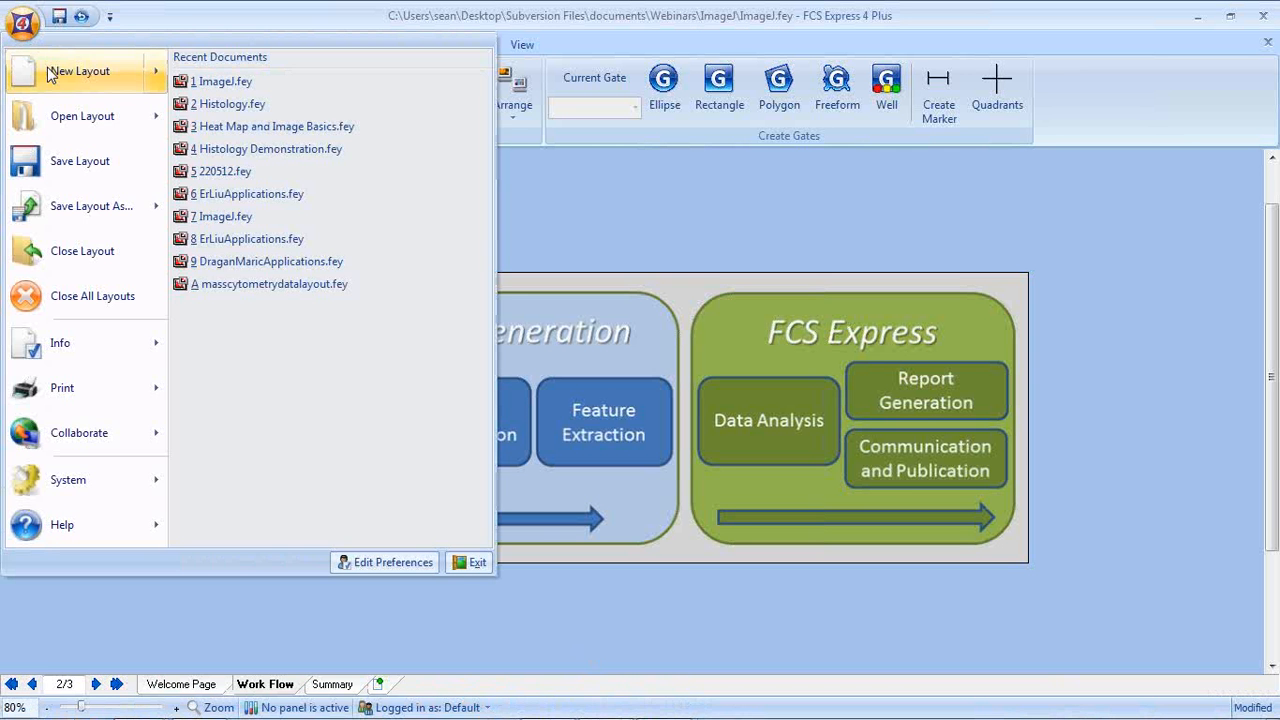
mouse_move(50, 76)
click(243, 105)
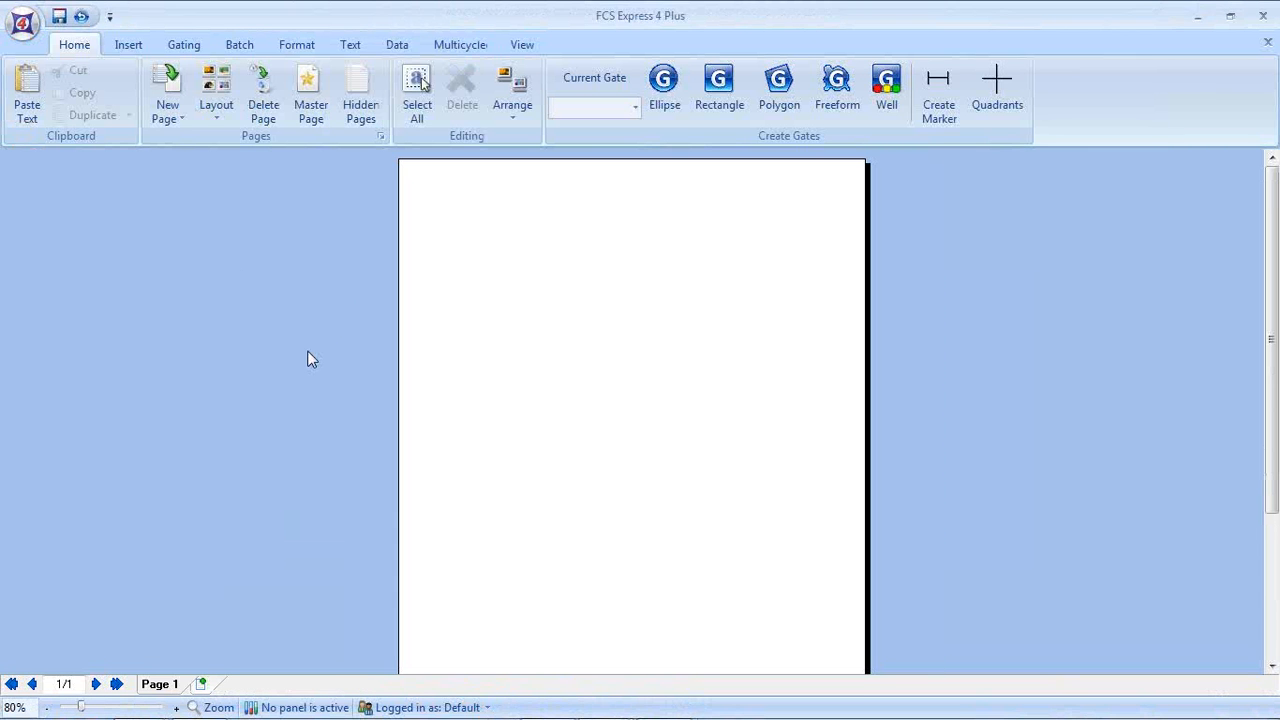
- Insert a Color Dot plot near the page's upper-left corner using the ImageJ file Channel2-01-A-01.ijout from the Single Image Run folder
click(131, 46)
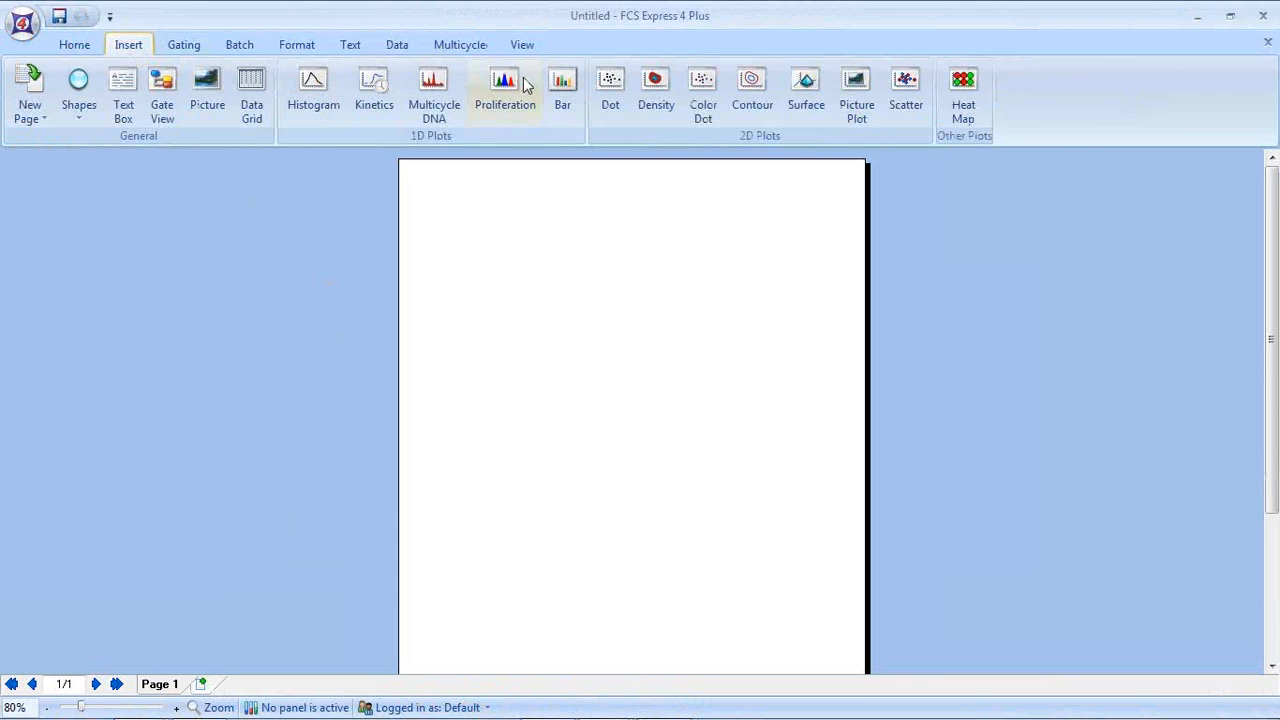
click(703, 92)
click(413, 206)
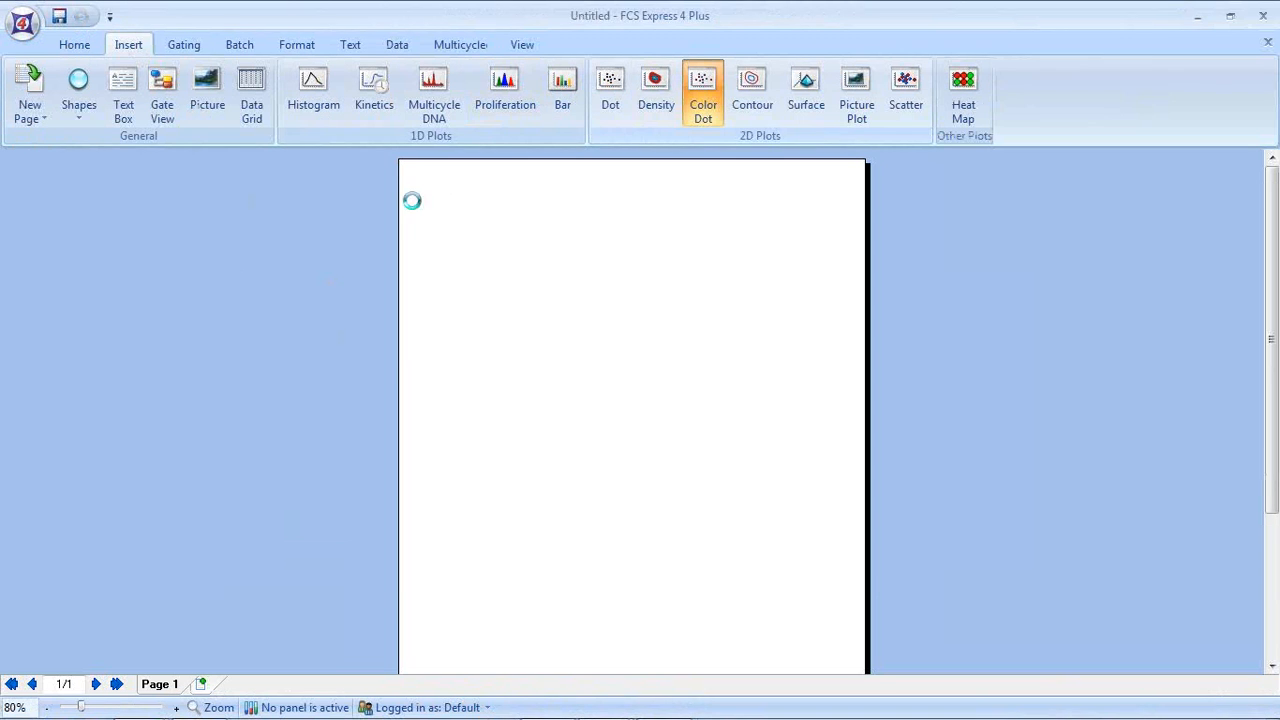
click(424, 312)
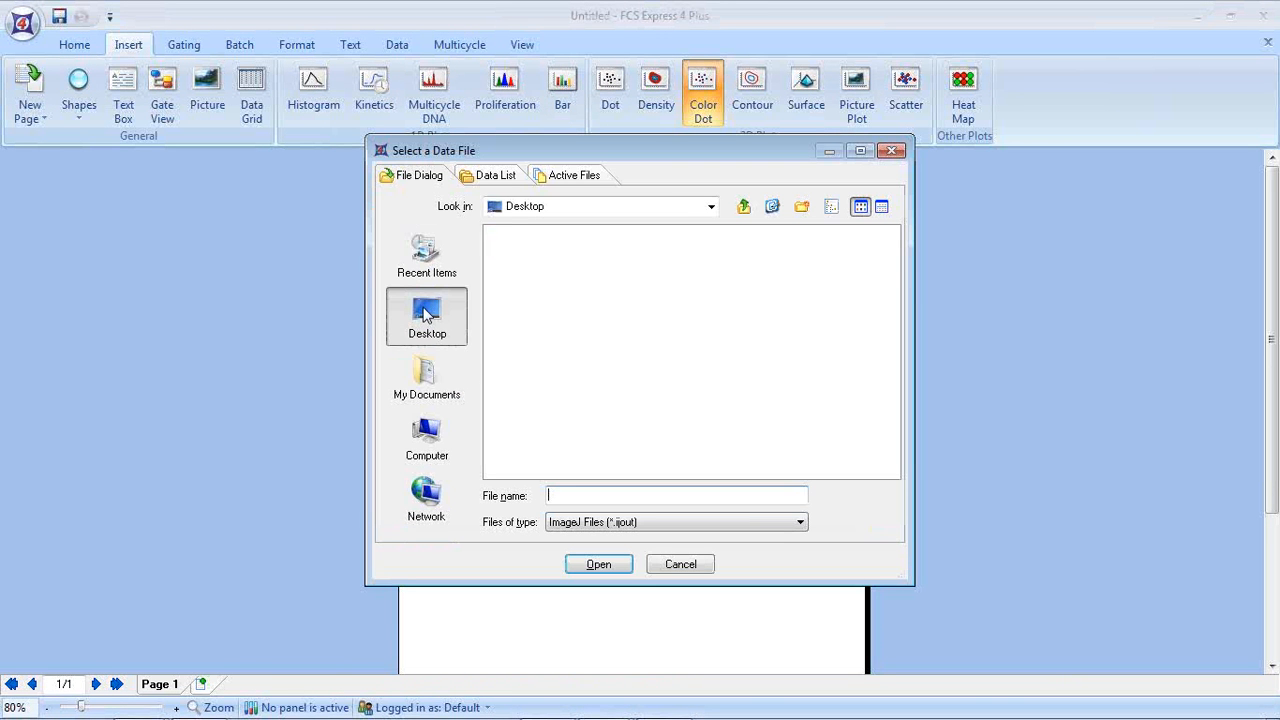
double_click(554, 316)
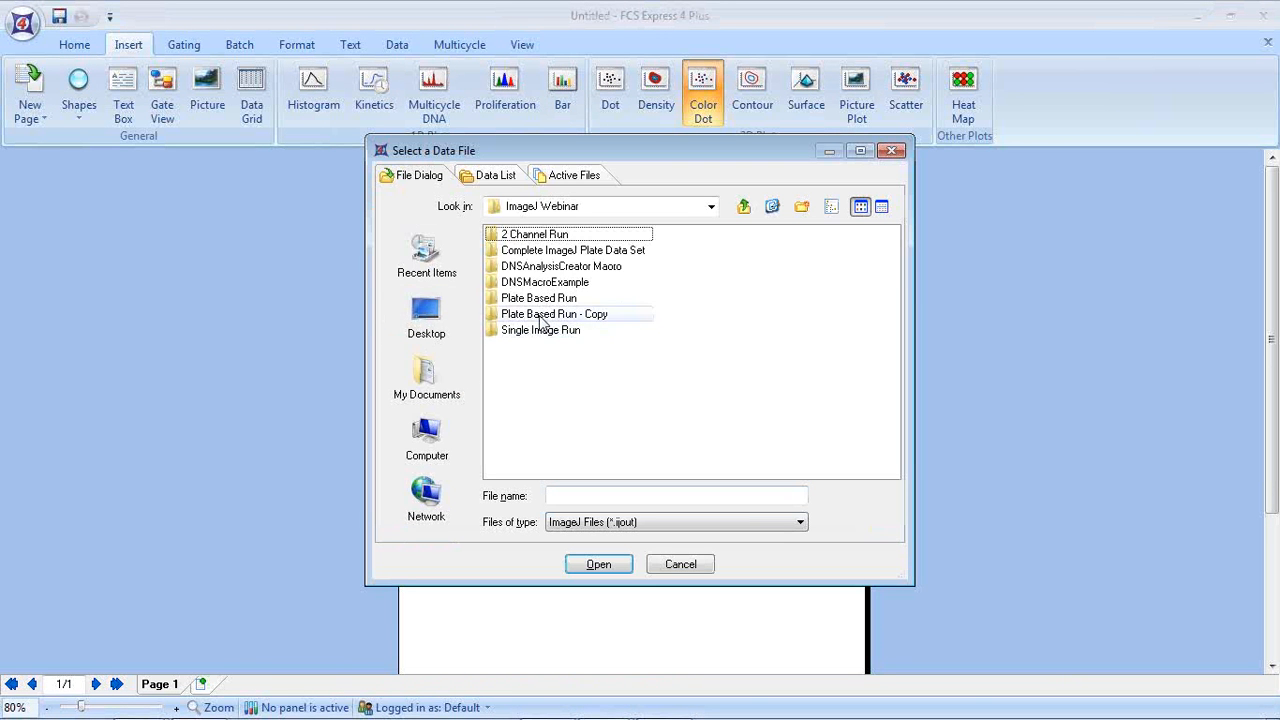
double_click(543, 331)
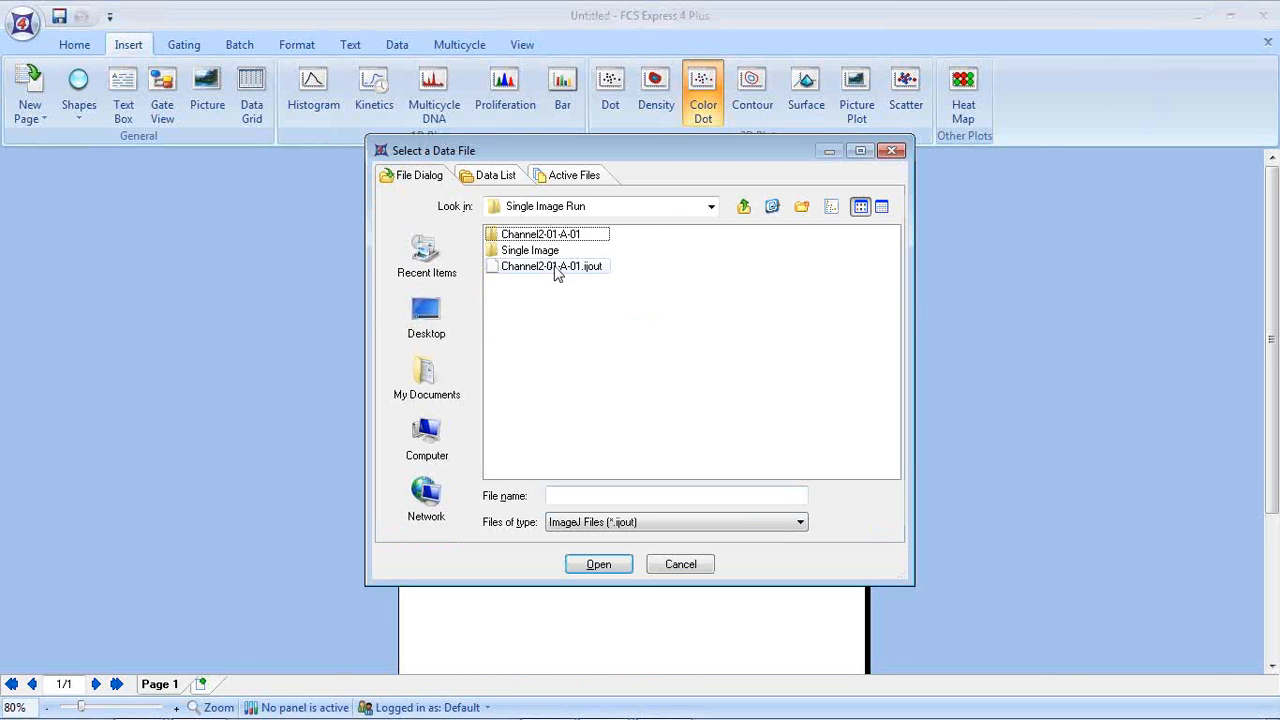
click(578, 523)
click(598, 686)
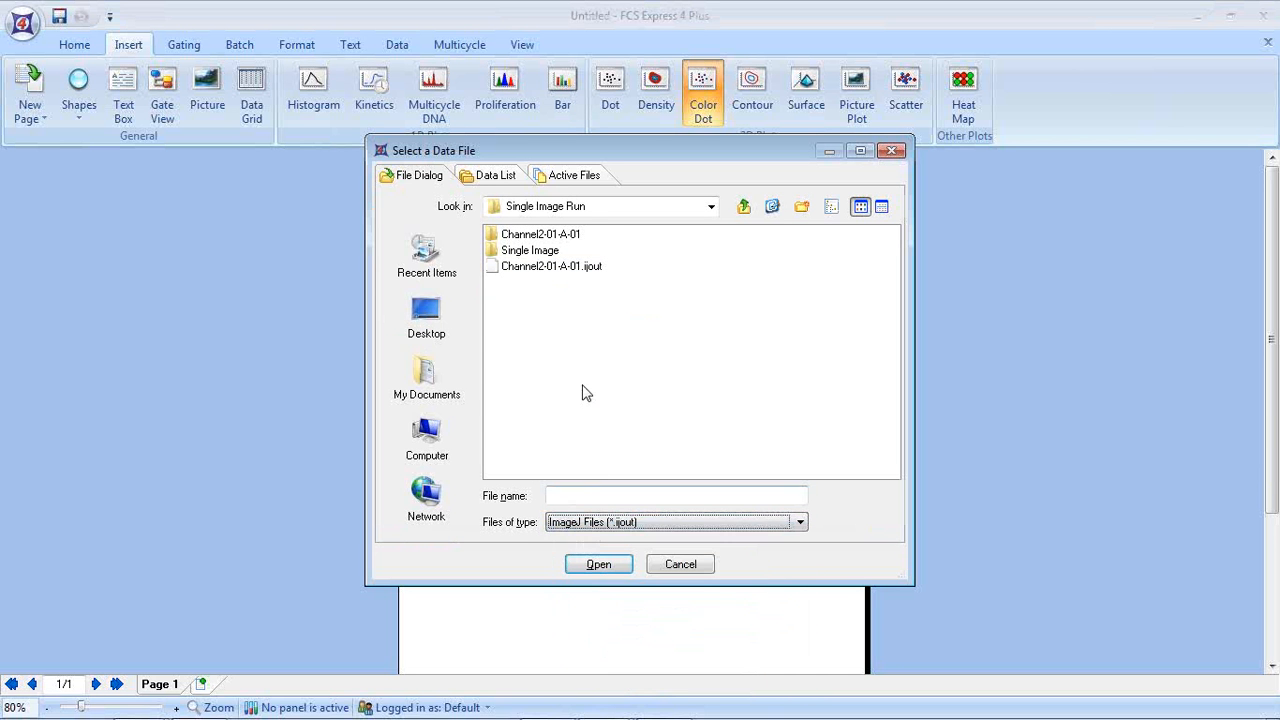
click(580, 268)
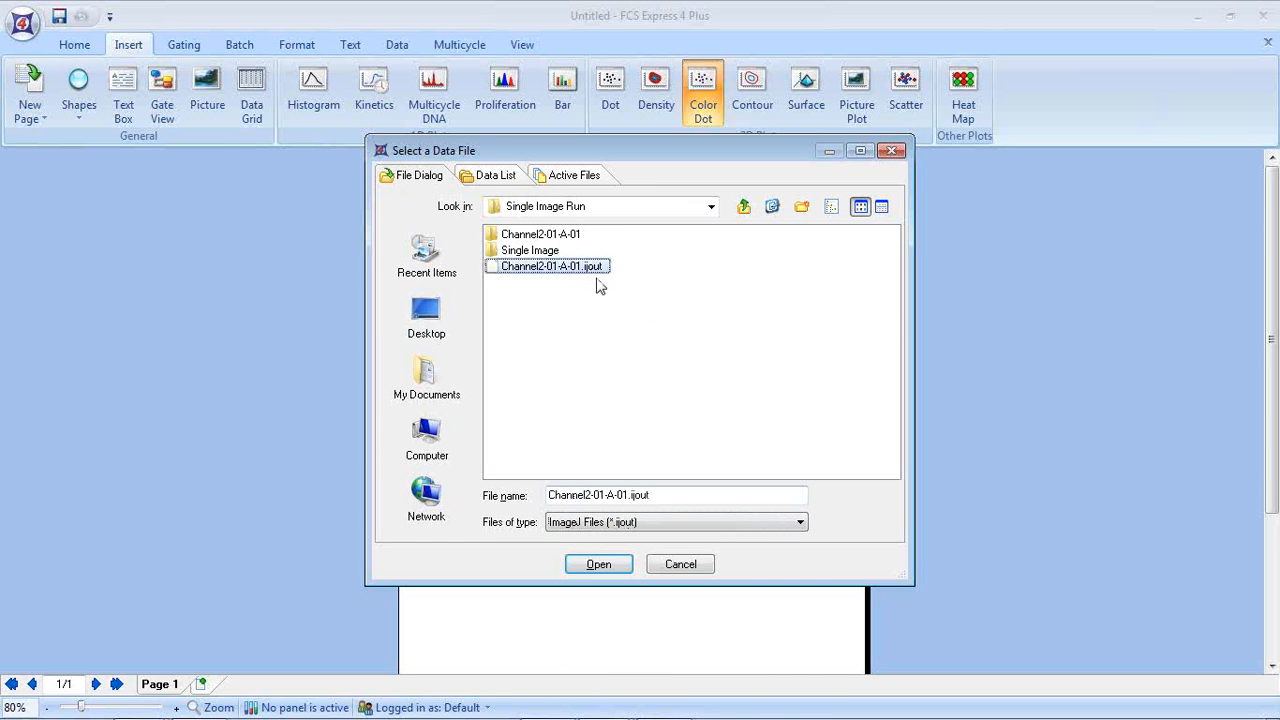
click(608, 568)
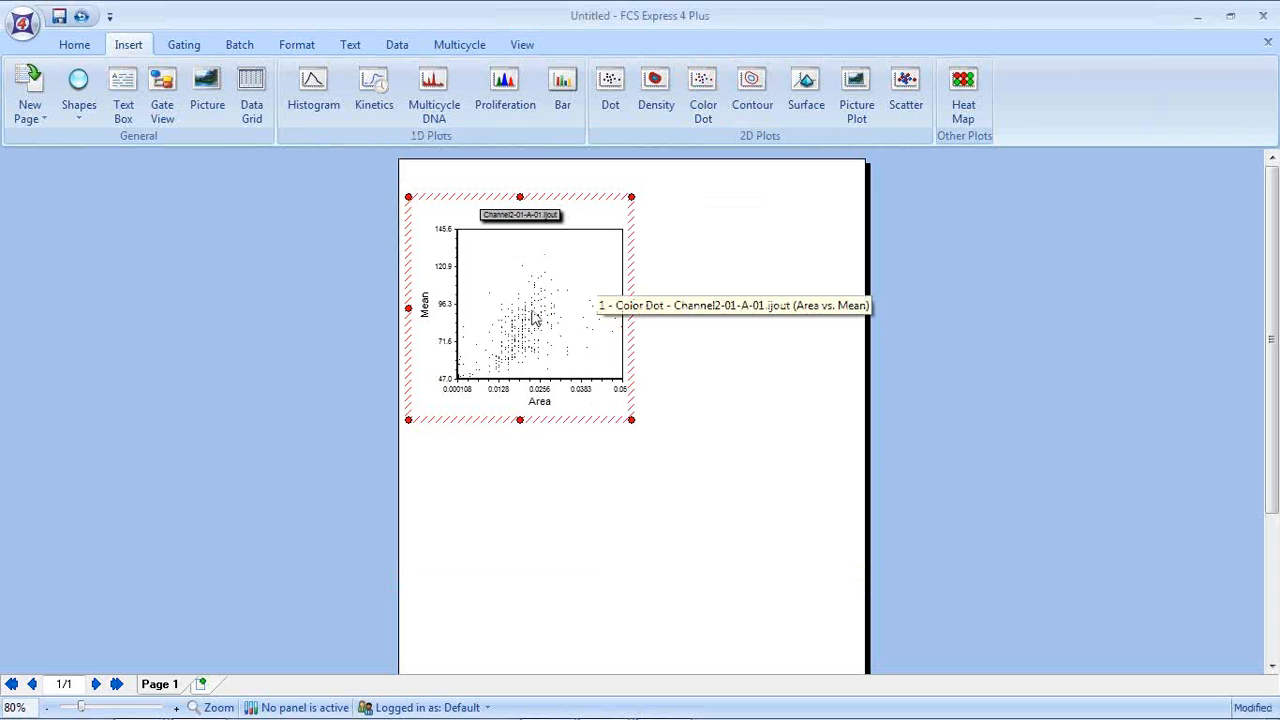
- Change the color dot plot's Y-axis parameter to Mode, then Y, and finally YM
click(422, 309)
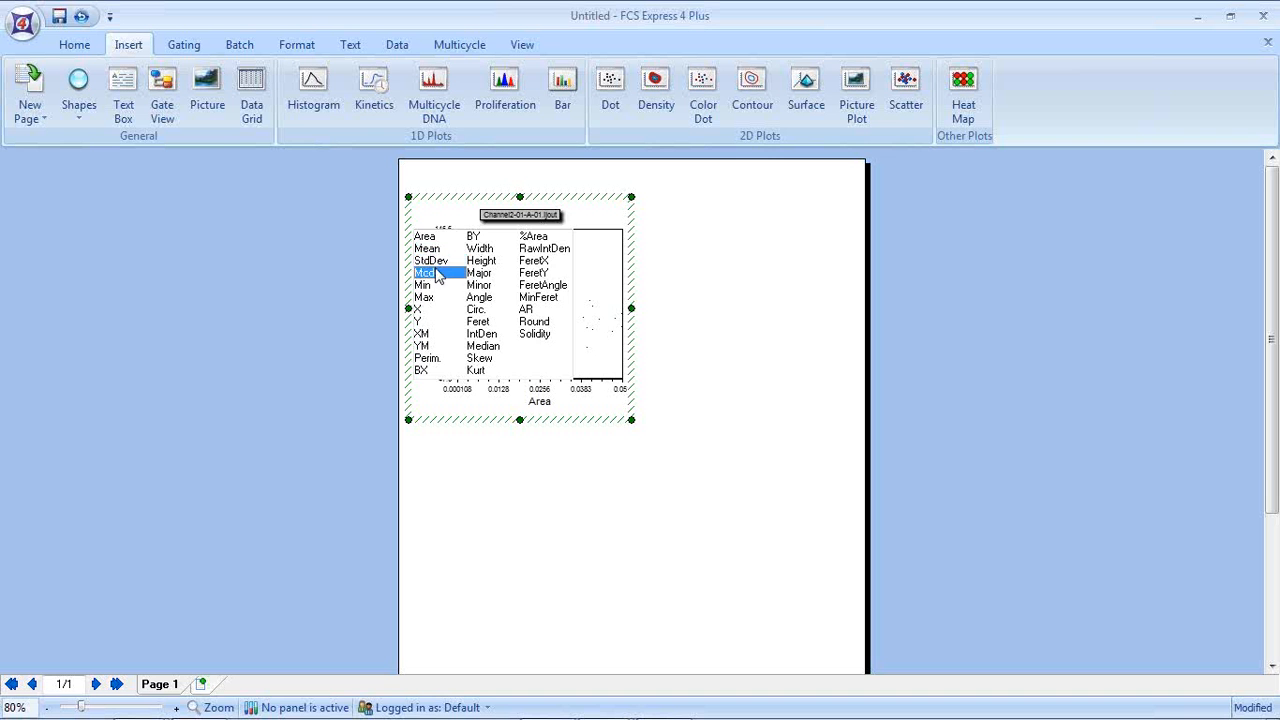
click(427, 273)
click(424, 305)
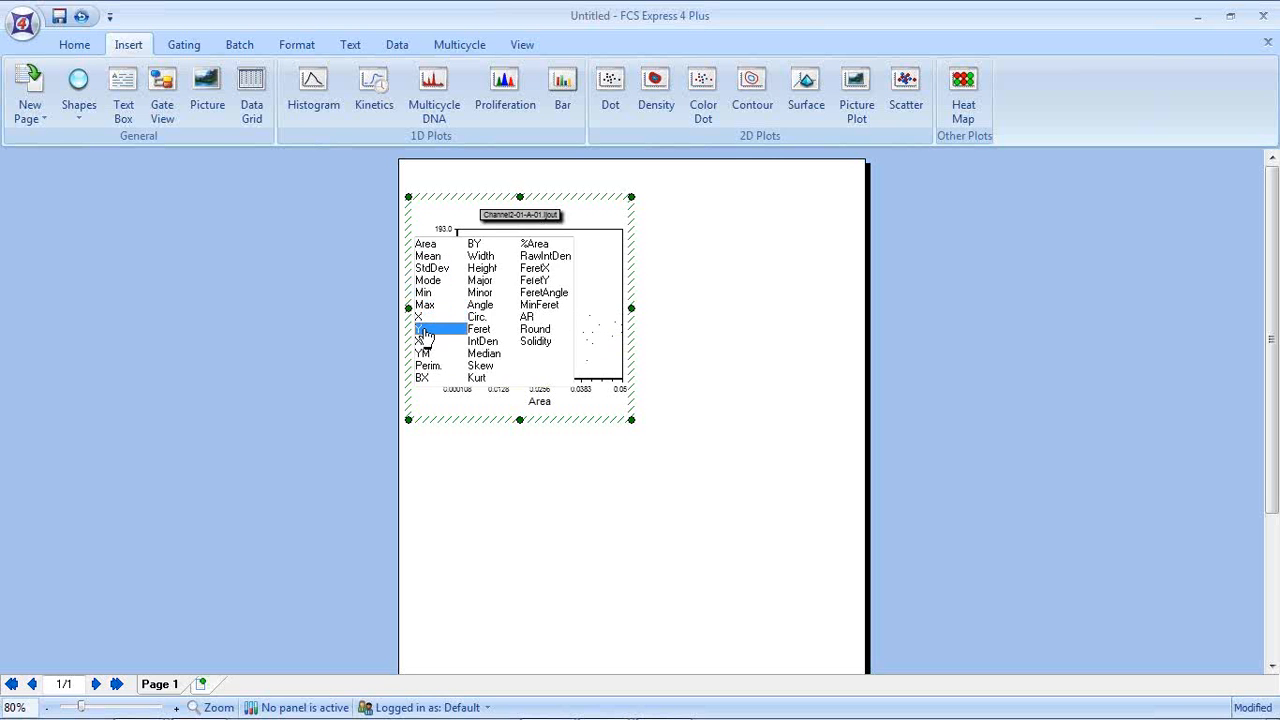
click(422, 333)
click(421, 330)
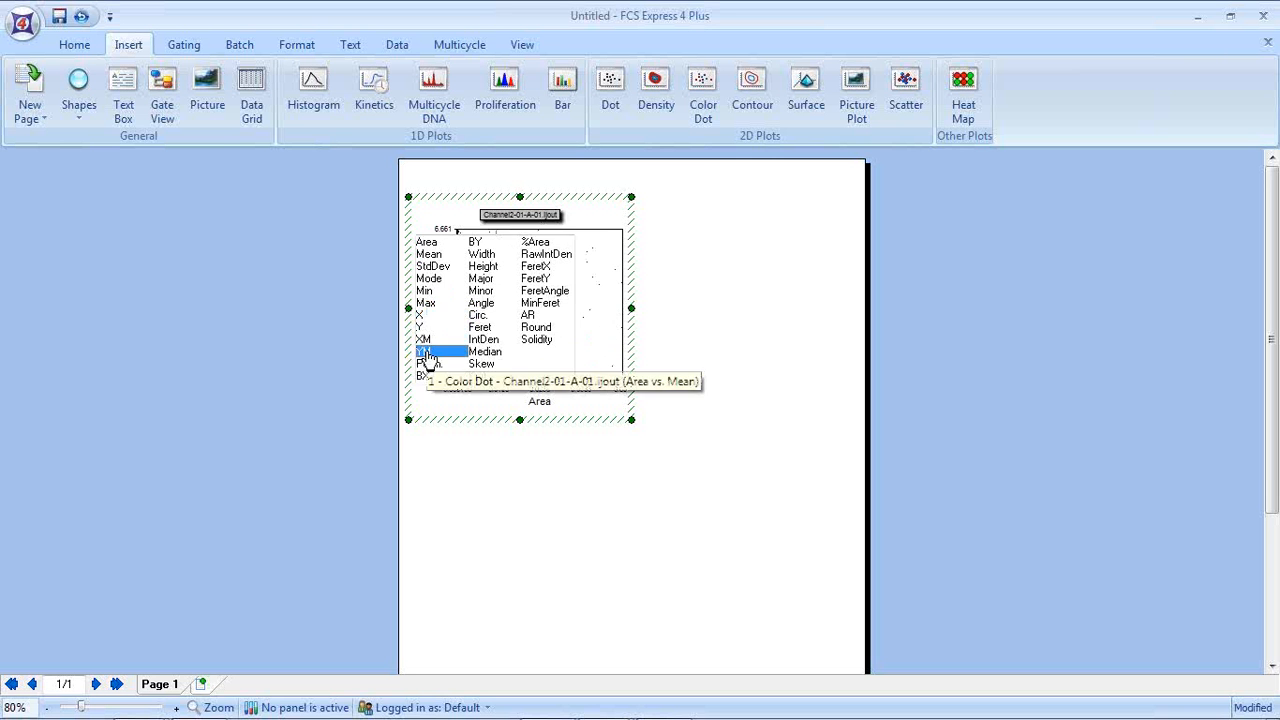
click(430, 356)
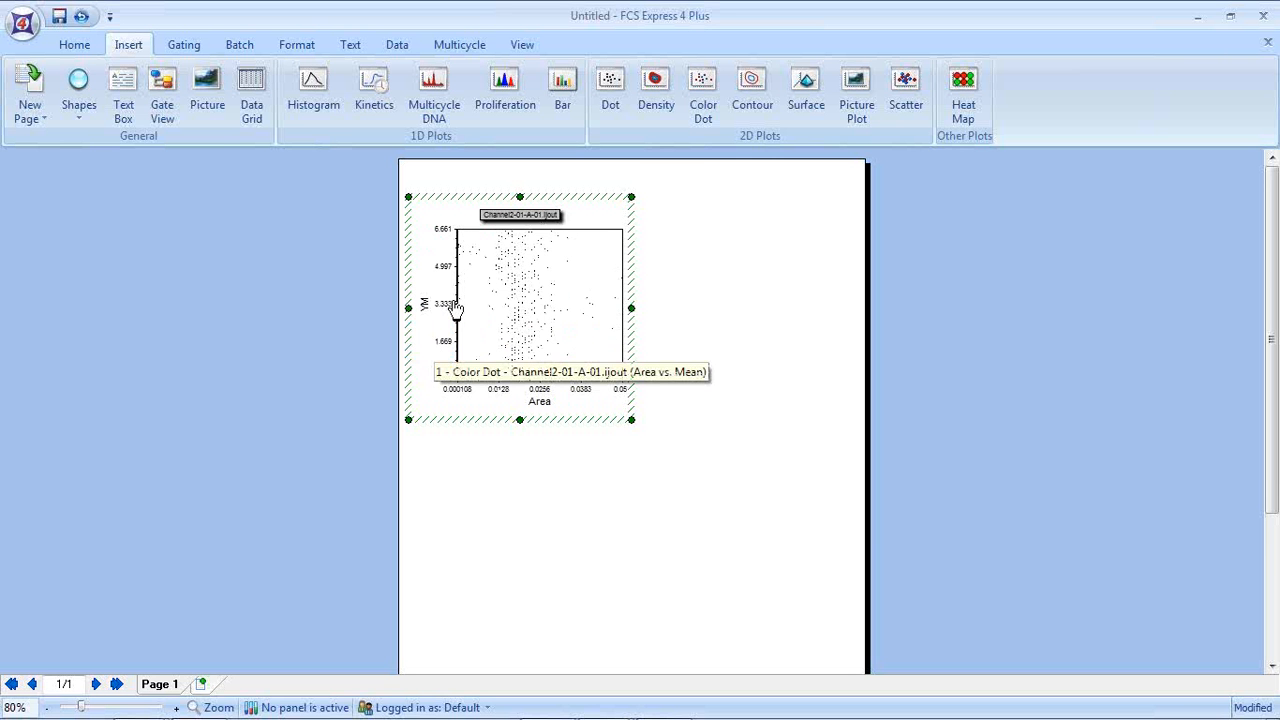
- Minimize the FCS Express windows and open the 2 Channel Run folder of ImageJ Webinar in the file browser
click(1198, 18)
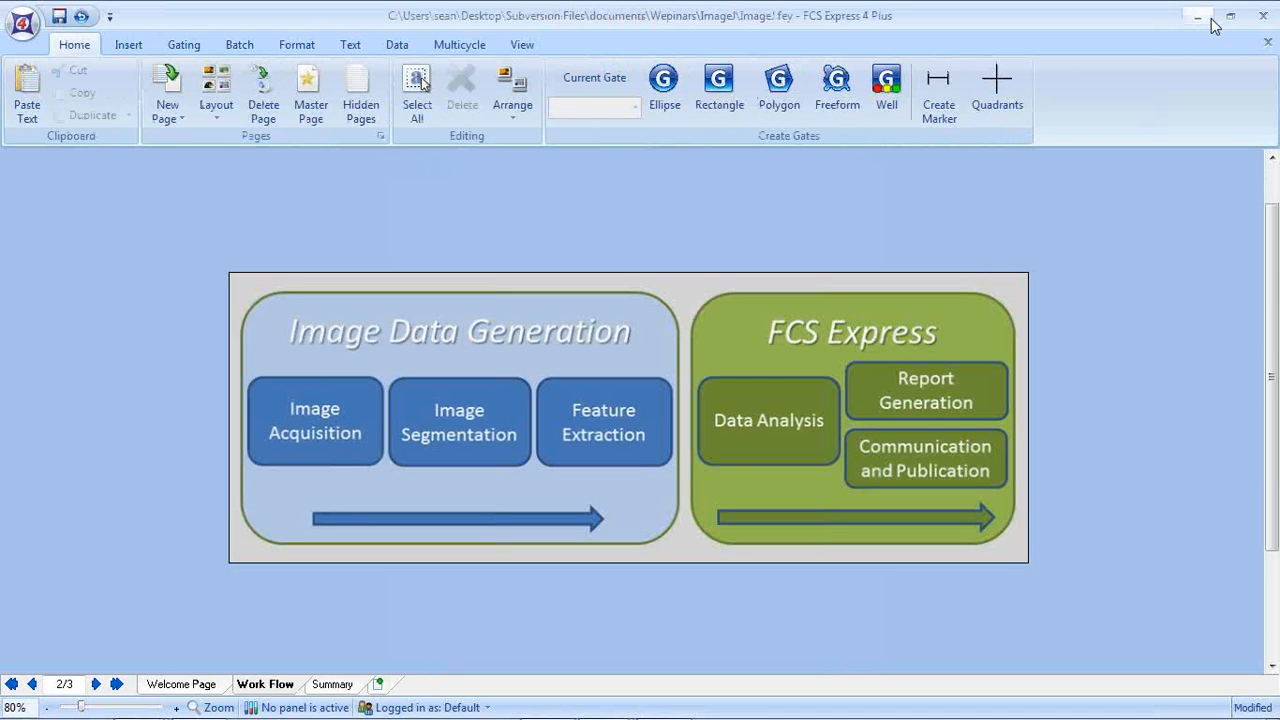
click(1198, 17)
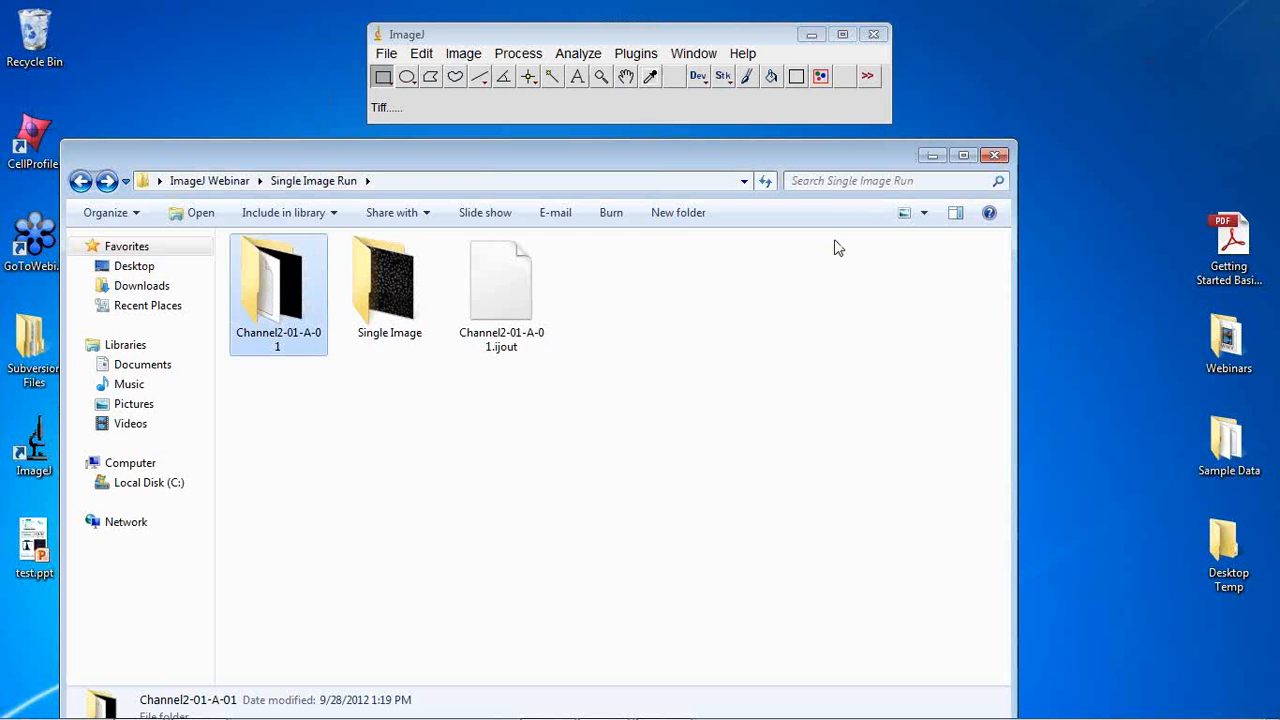
click(80, 180)
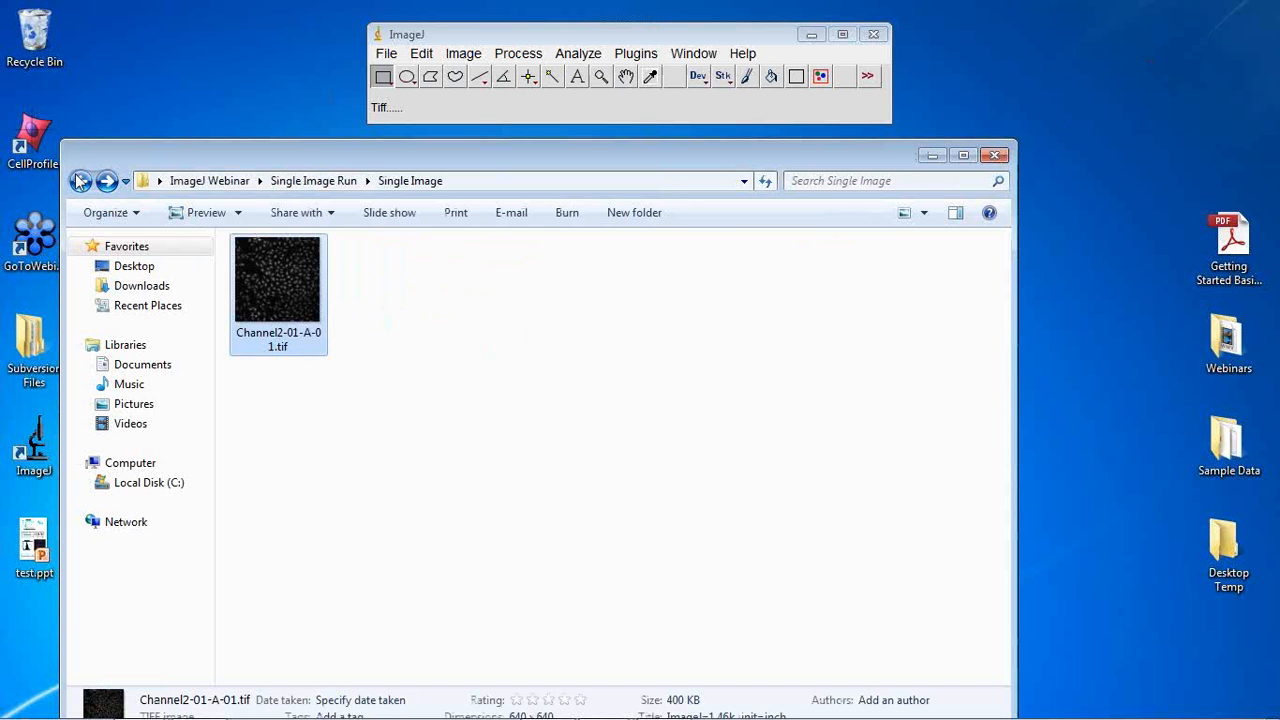
click(80, 180)
click(80, 180)
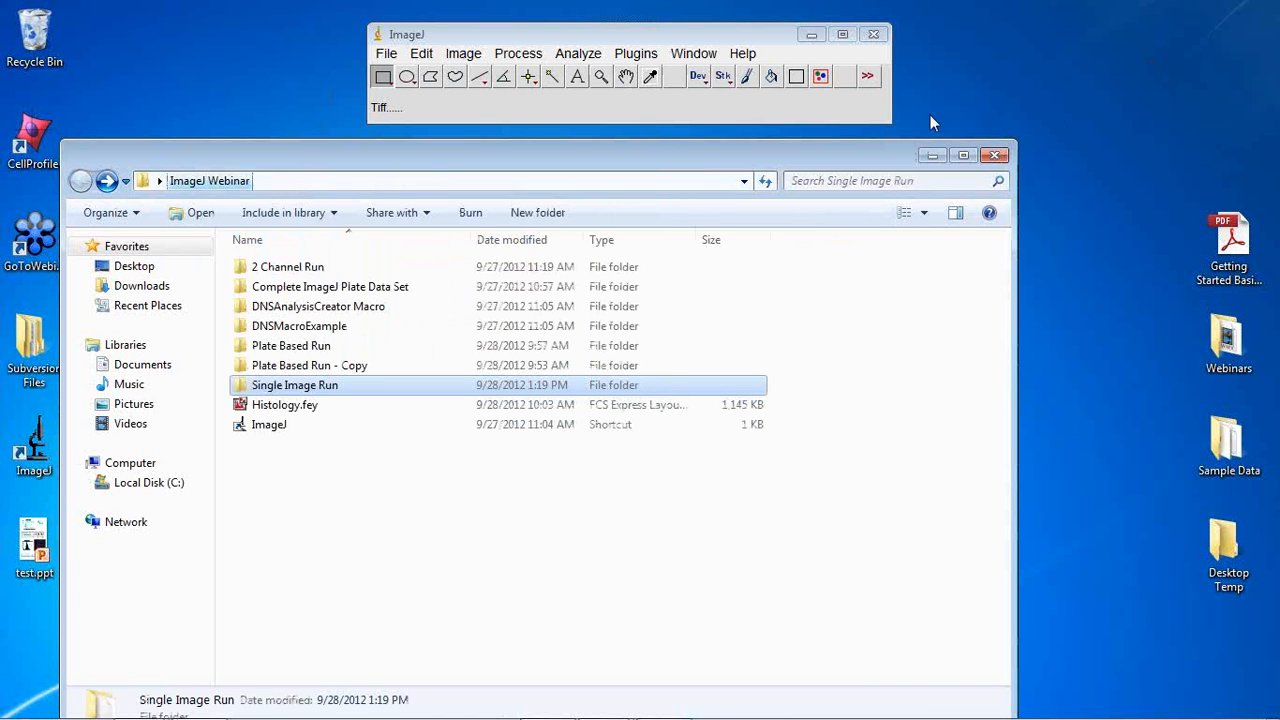
click(730, 36)
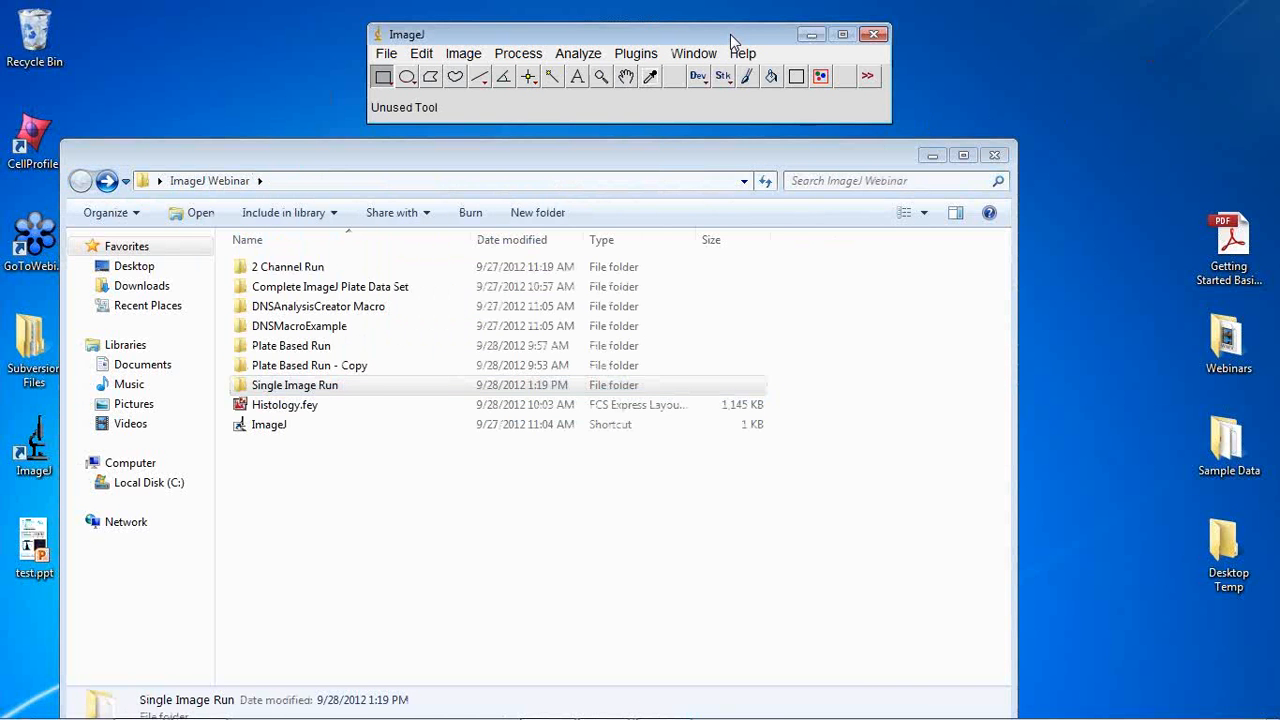
double_click(285, 270)
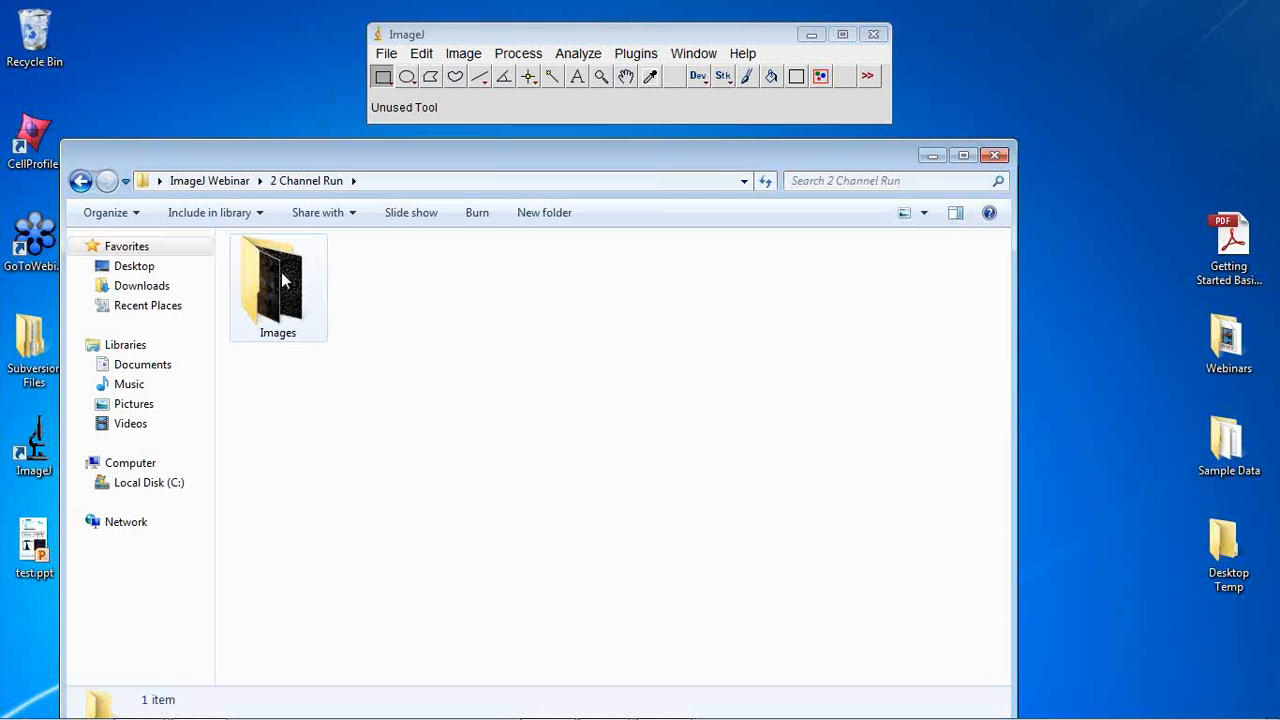
- Open the Images folder and compare the Channel1-01-A-01.tif and Channel2-01-A-01.tif images in the photo viewer
double_click(276, 312)
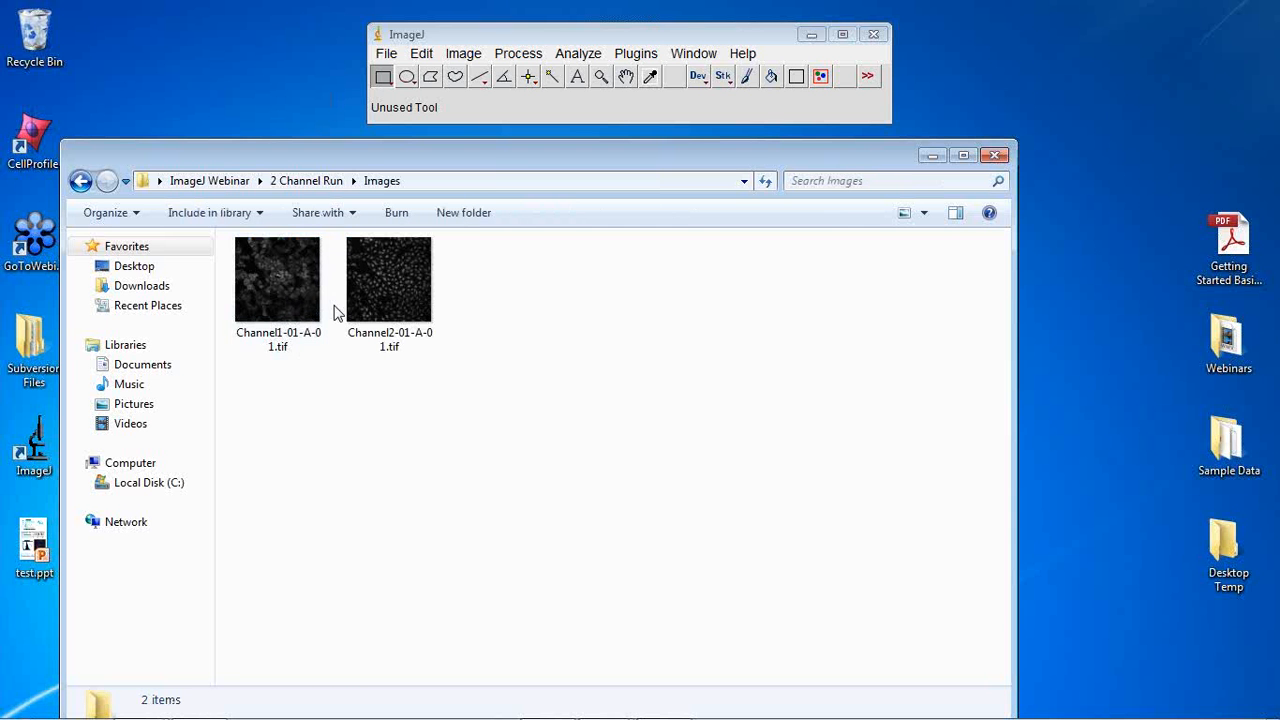
click(393, 270)
double_click(392, 264)
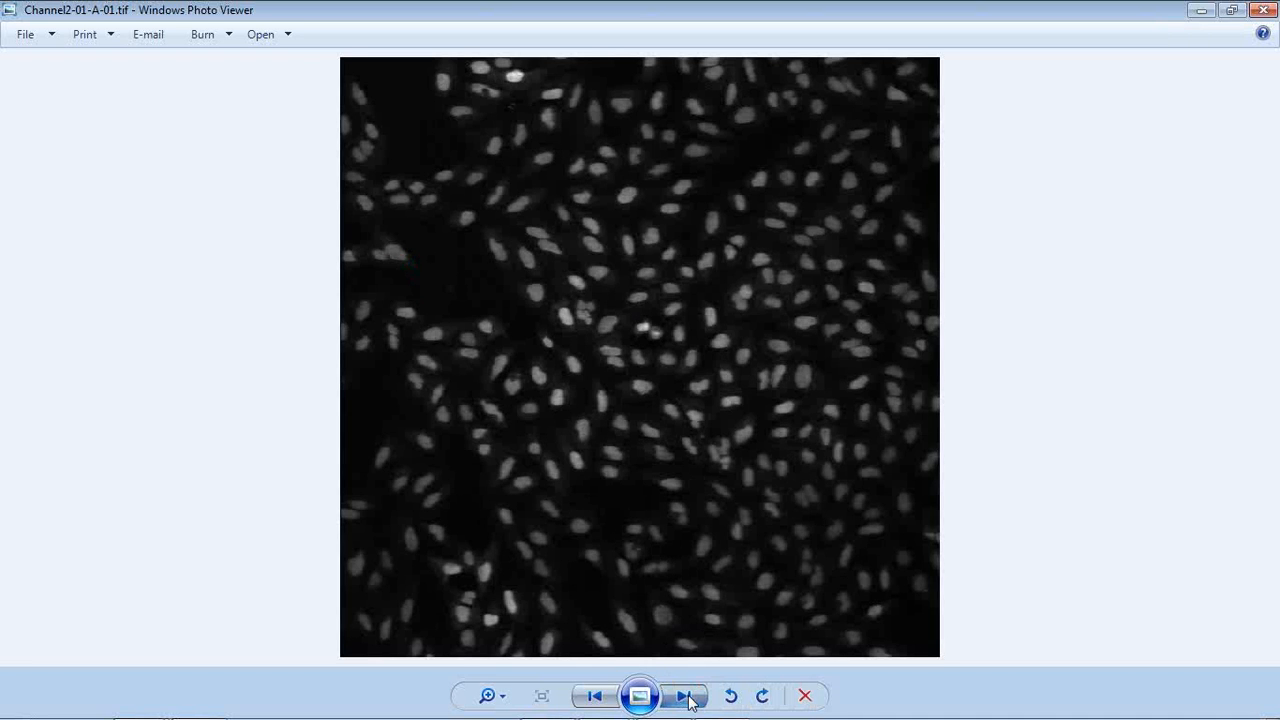
key(Left)
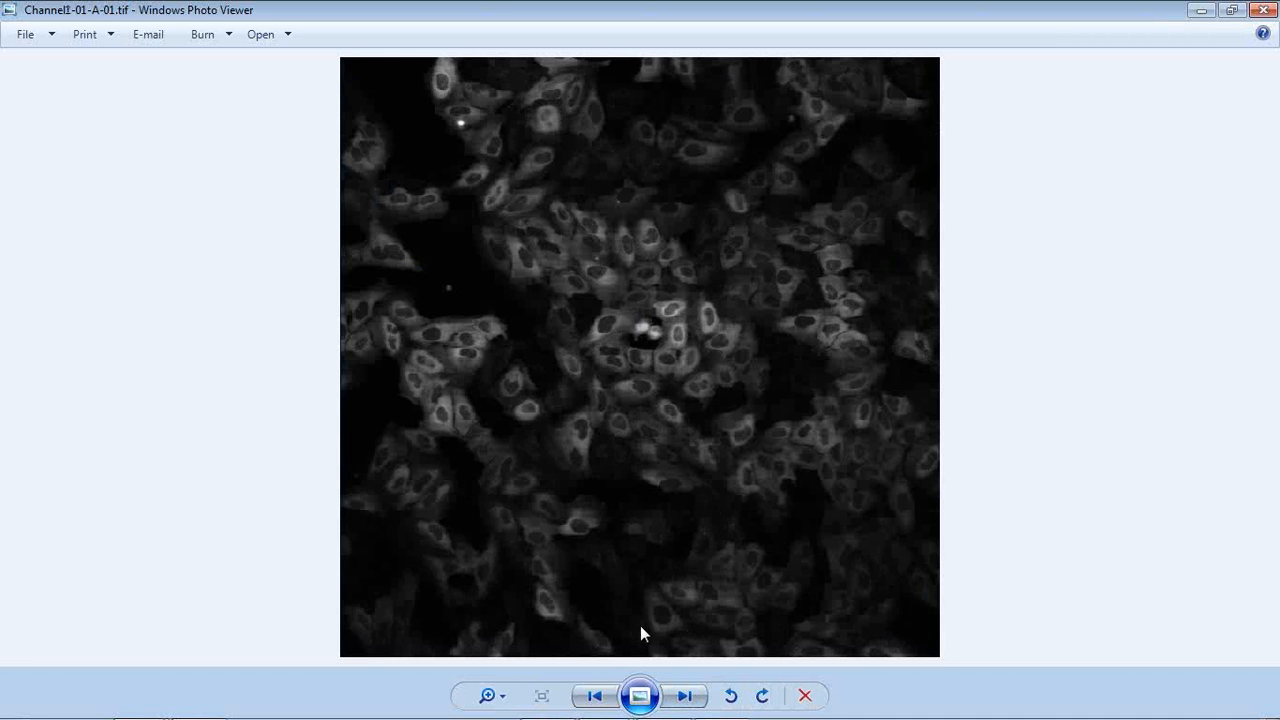
click(603, 704)
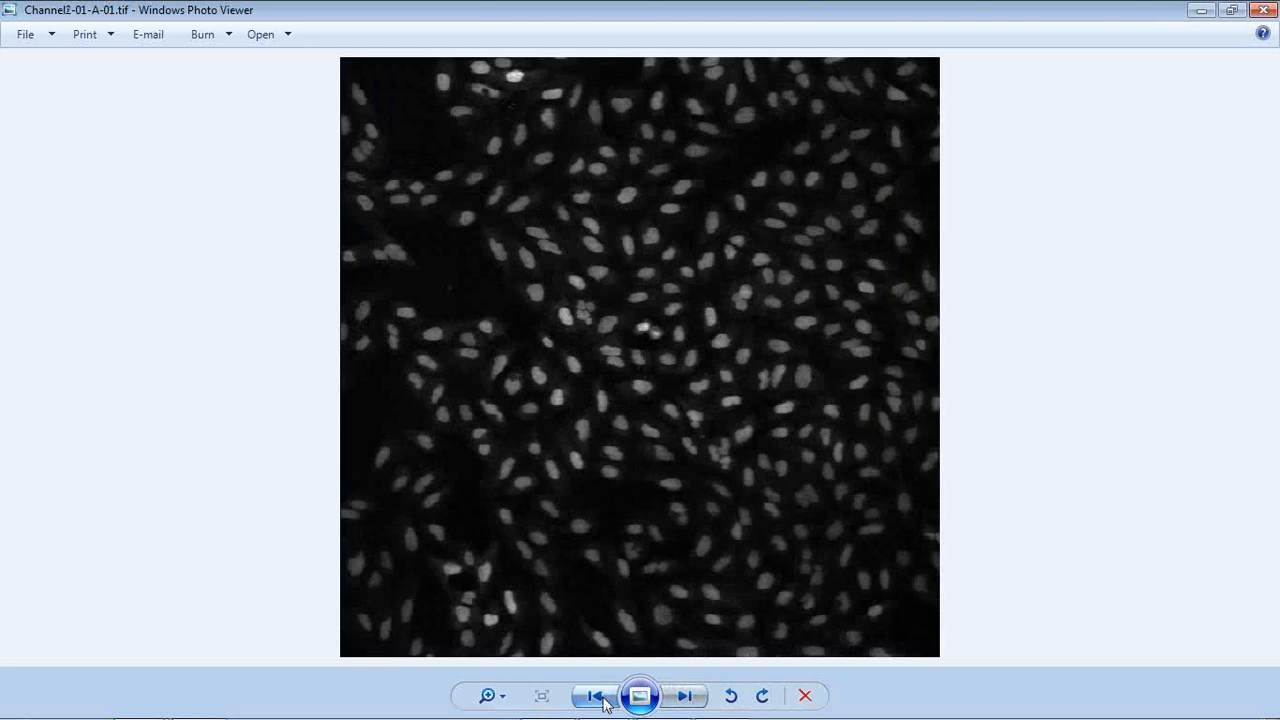
click(686, 700)
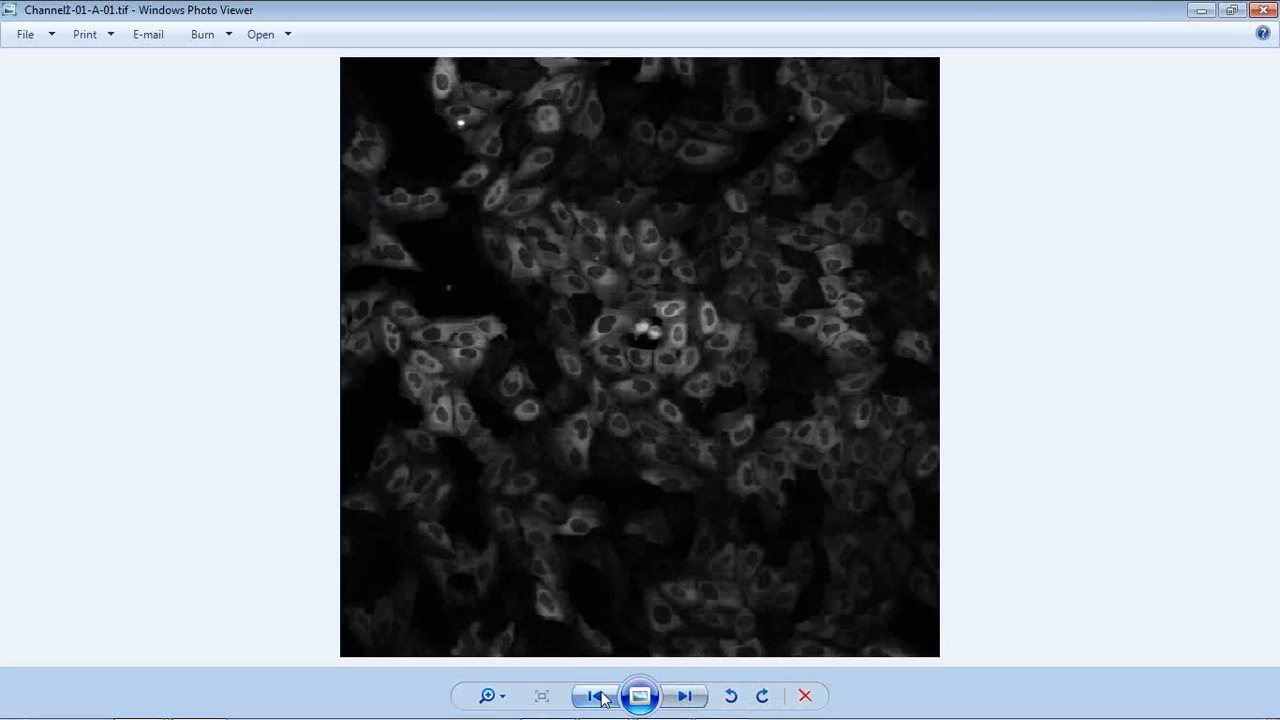
click(598, 697)
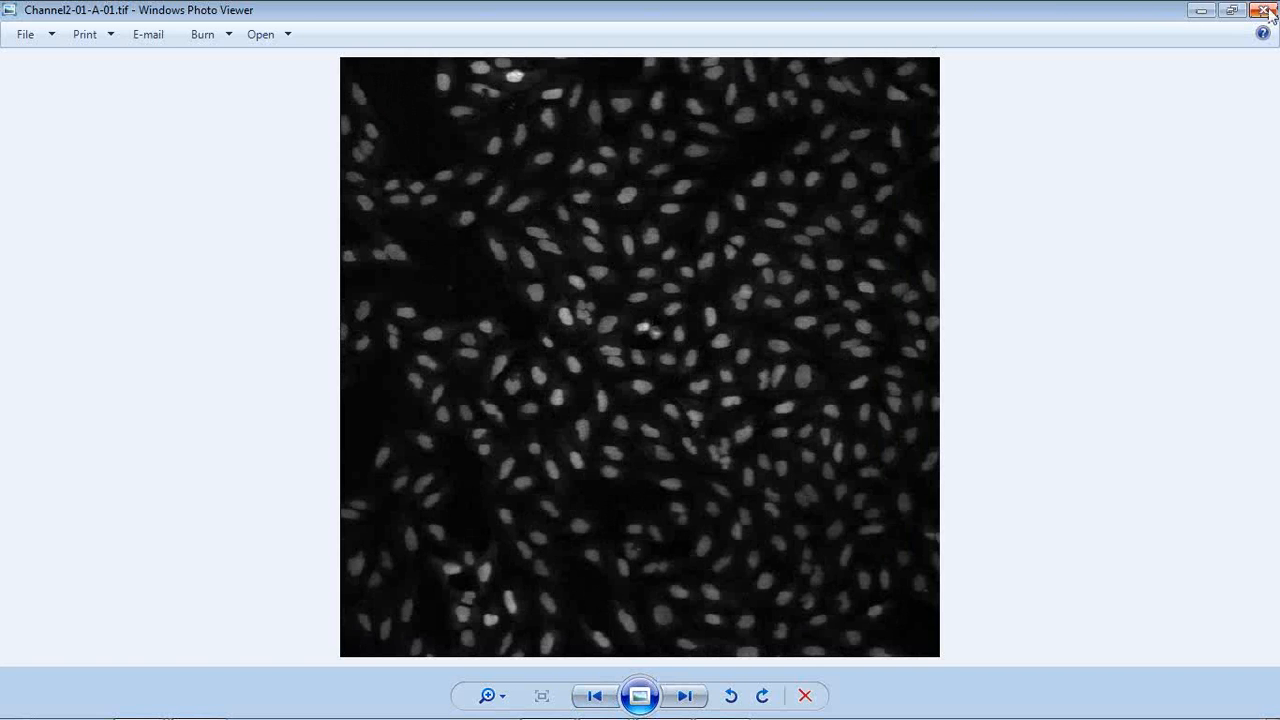
click(1265, 10)
drag(683, 160, 680, 128)
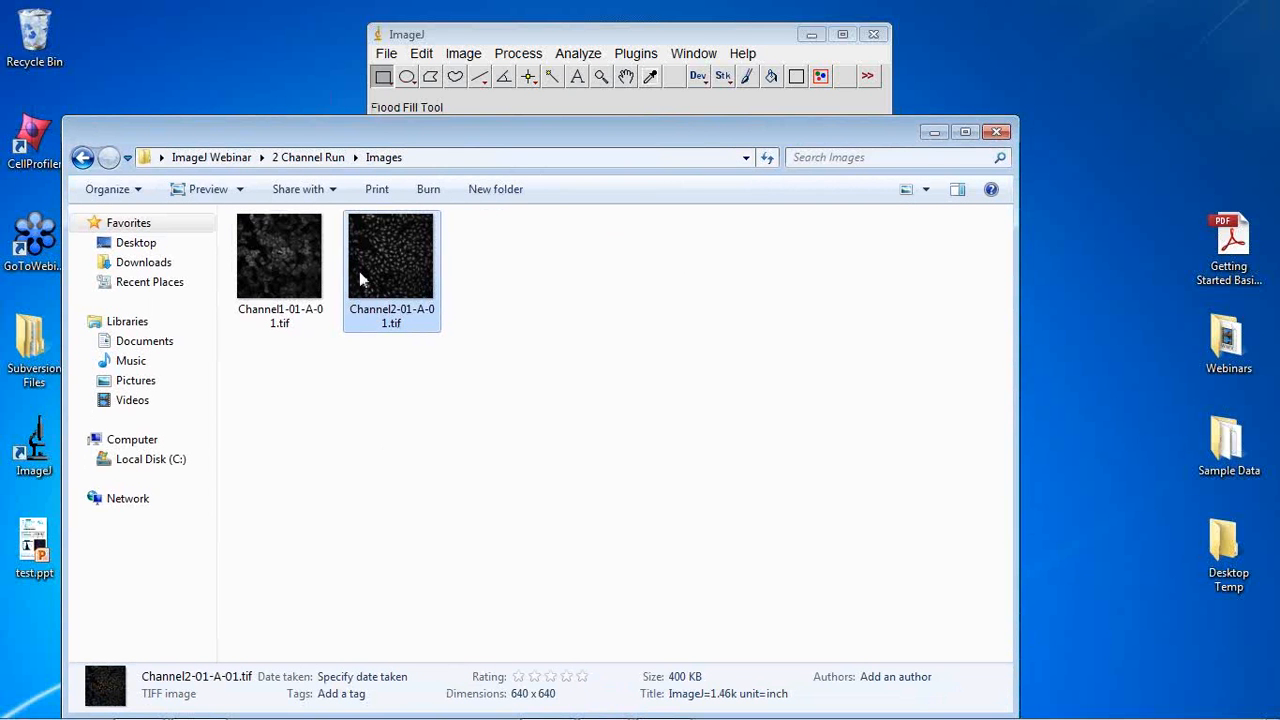
click(300, 274)
drag(451, 125, 445, 150)
click(416, 473)
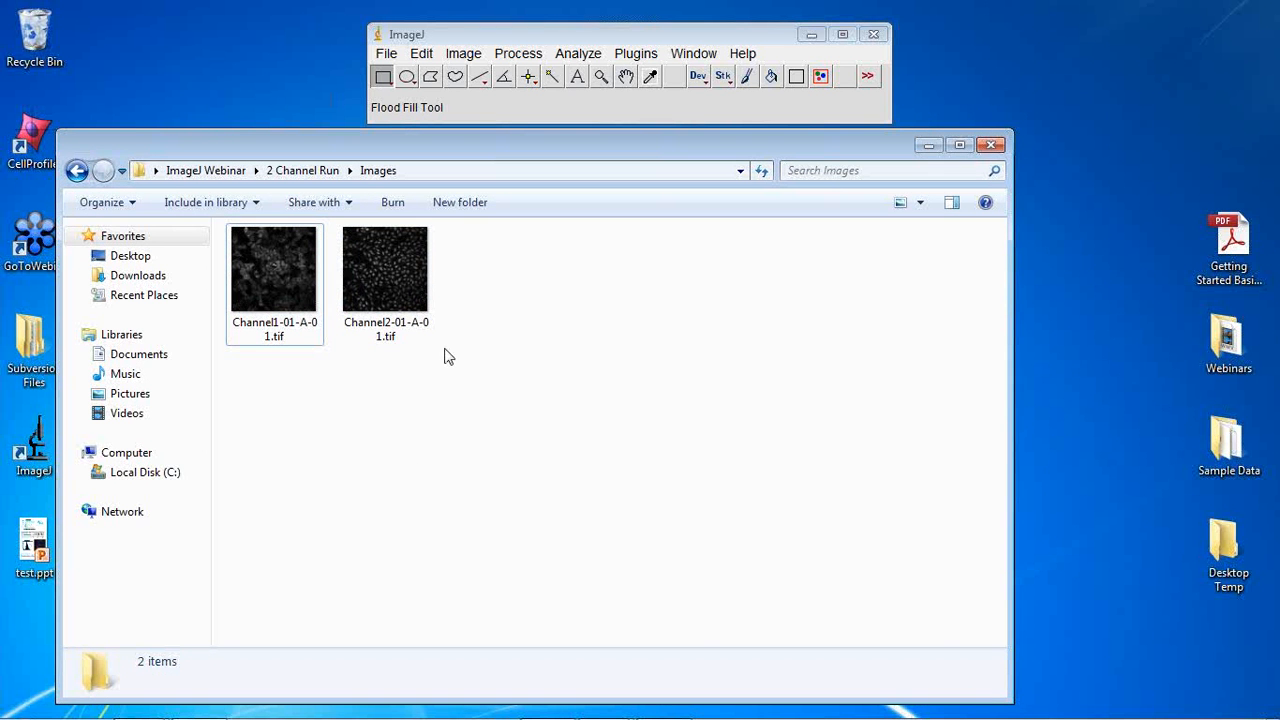
click(414, 274)
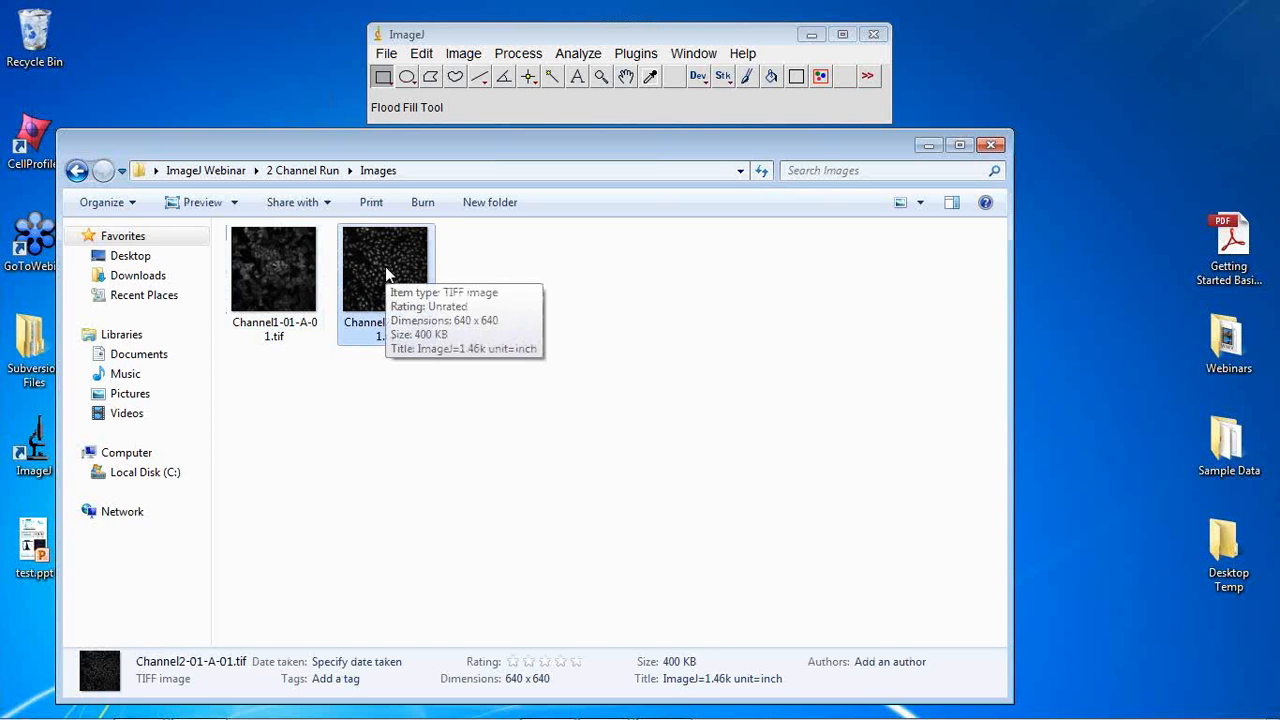
- Create an analysis configuration file from the Images folder of 2 Channel Run and save it in that same folder
click(797, 78)
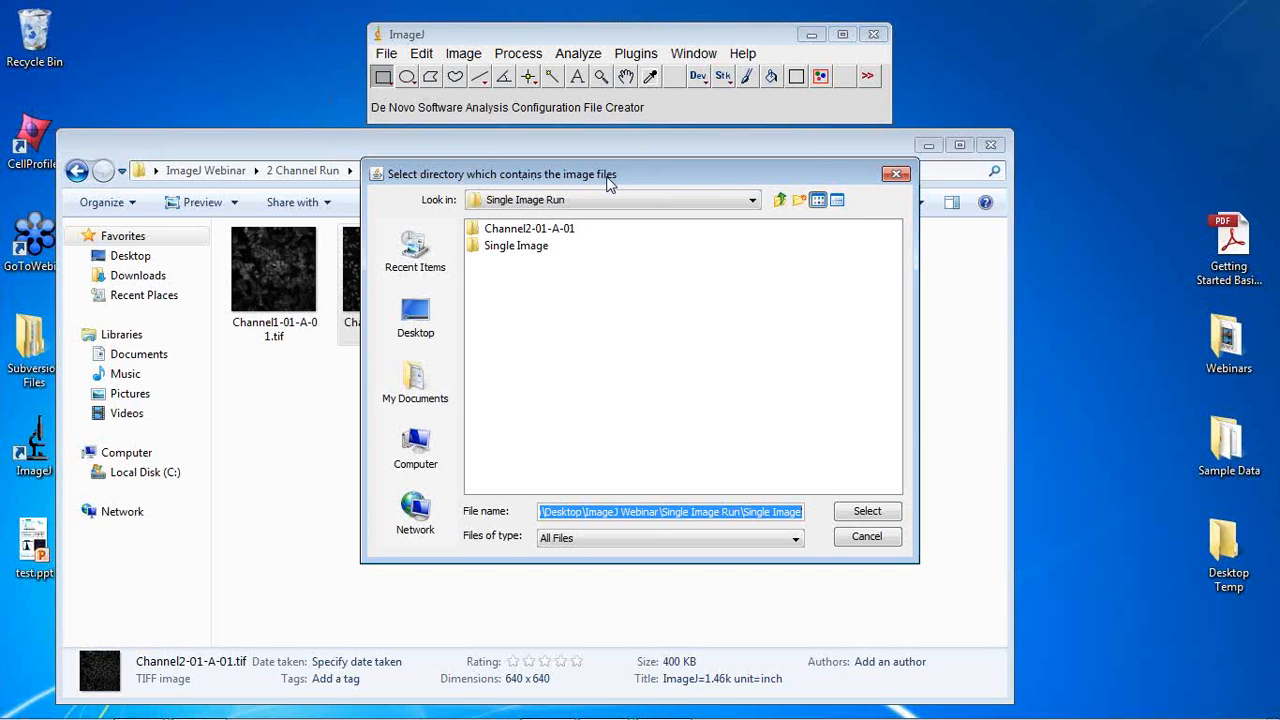
click(780, 200)
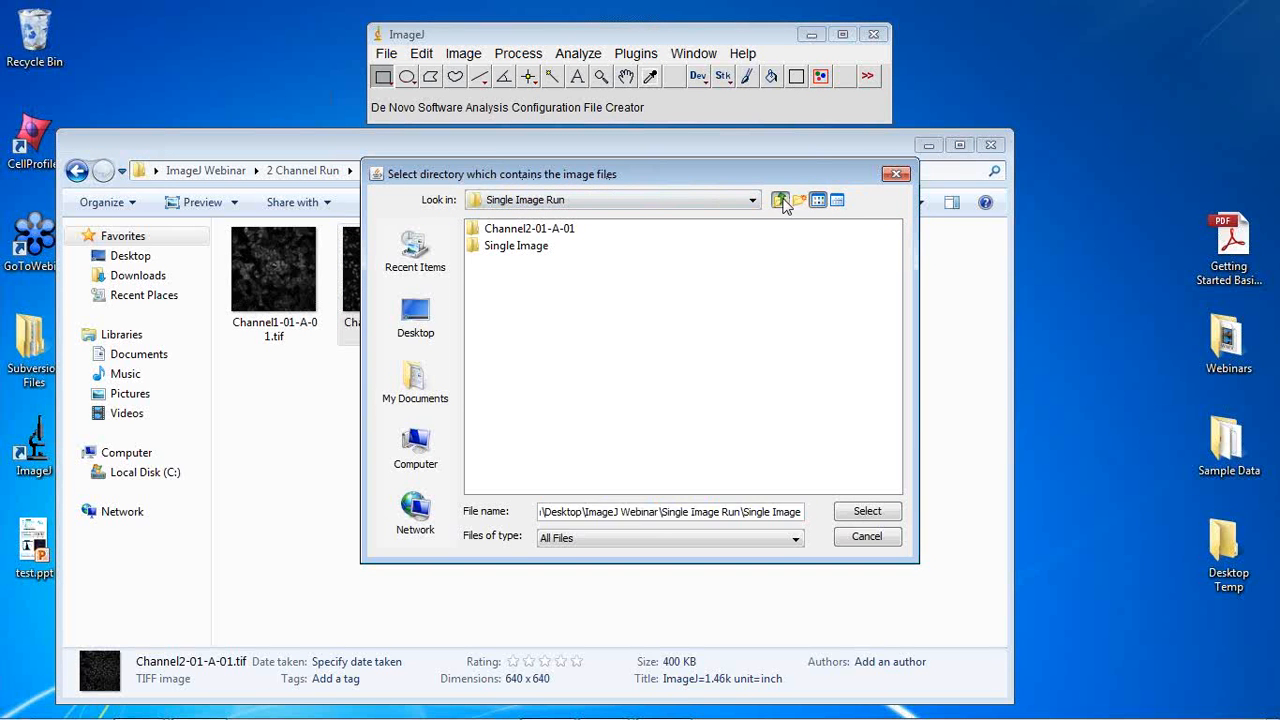
double_click(476, 234)
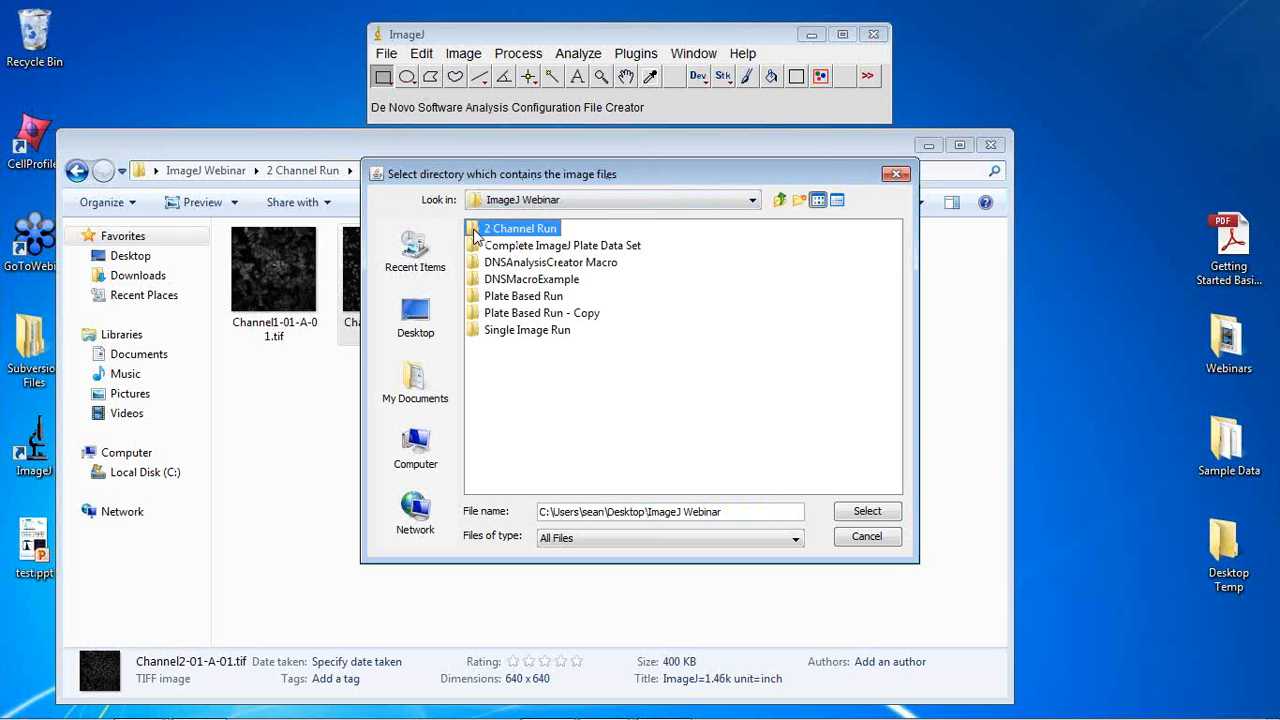
click(475, 232)
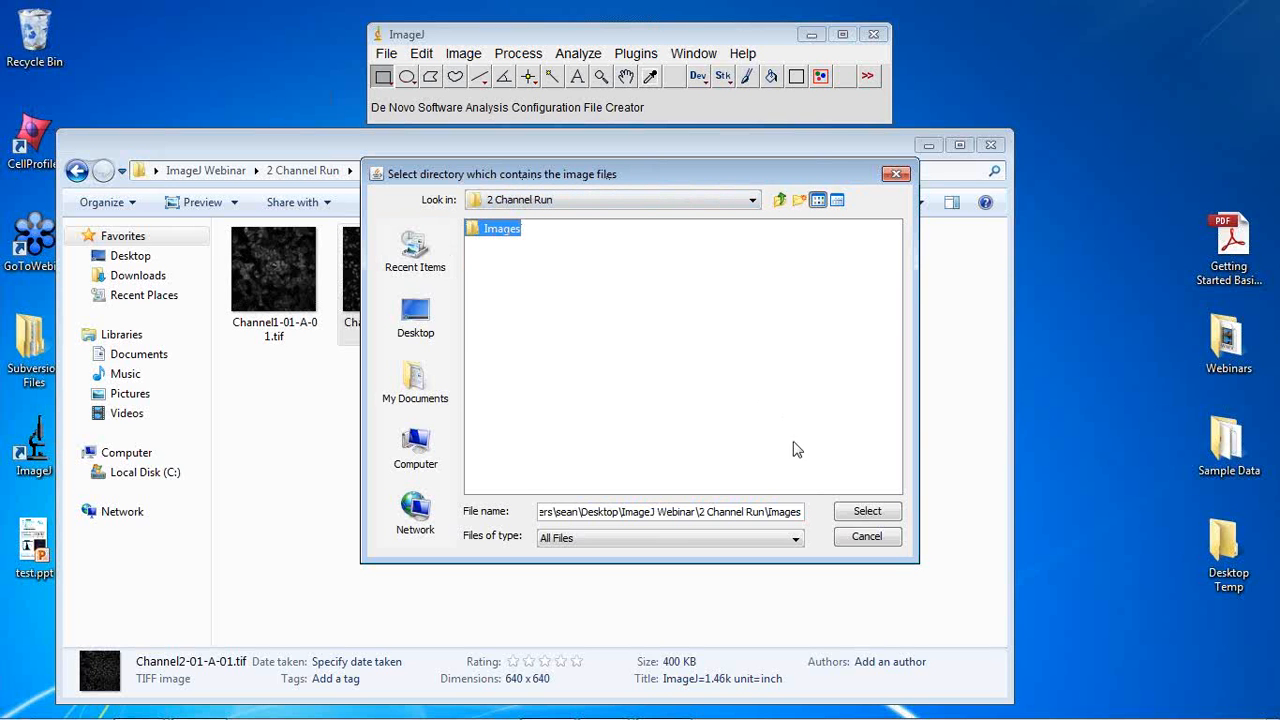
click(862, 512)
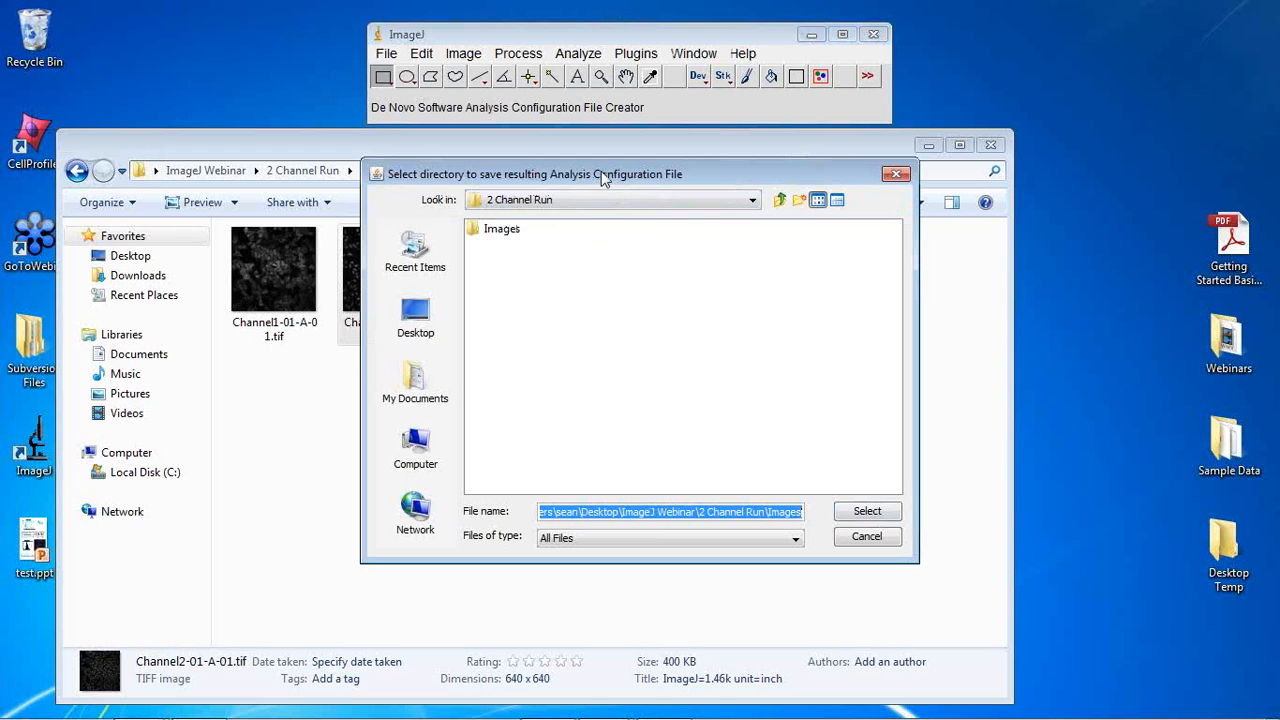
drag(698, 176, 869, 162)
click(1018, 503)
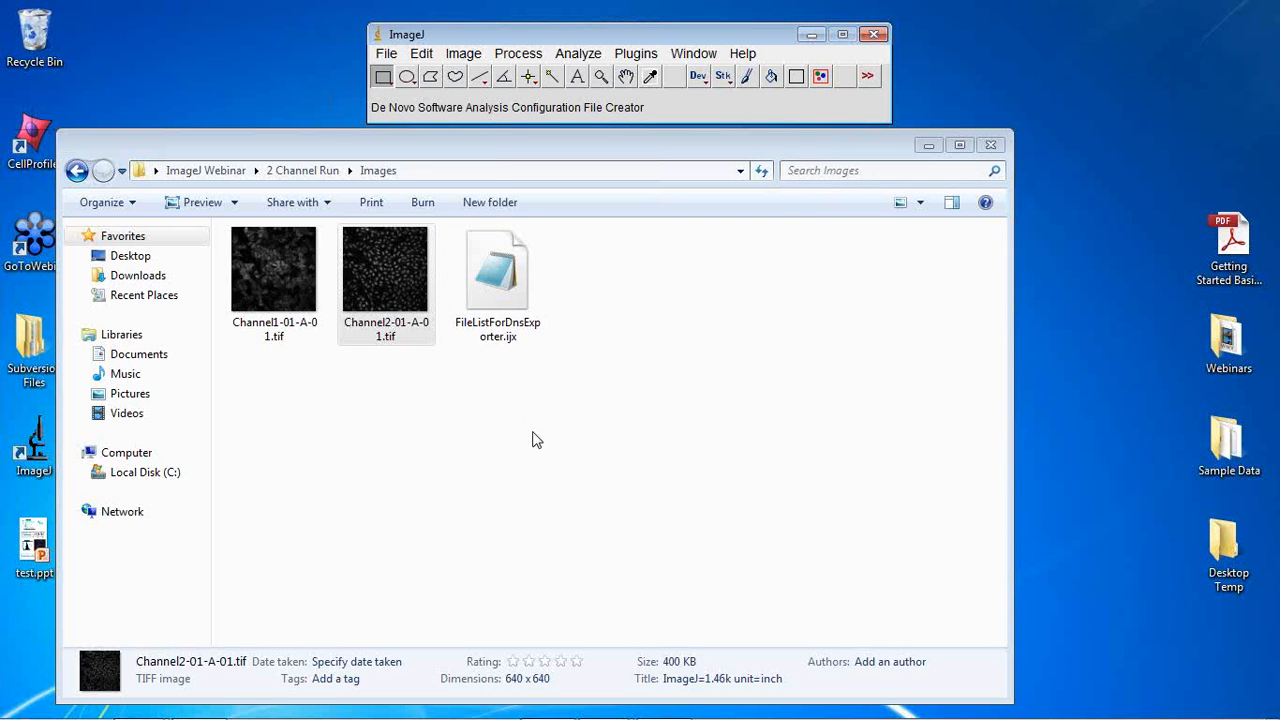
- Open FileListForDnsExporter.ijx in Notepad and review its column headings and first image file path
click(505, 296)
double_click(505, 294)
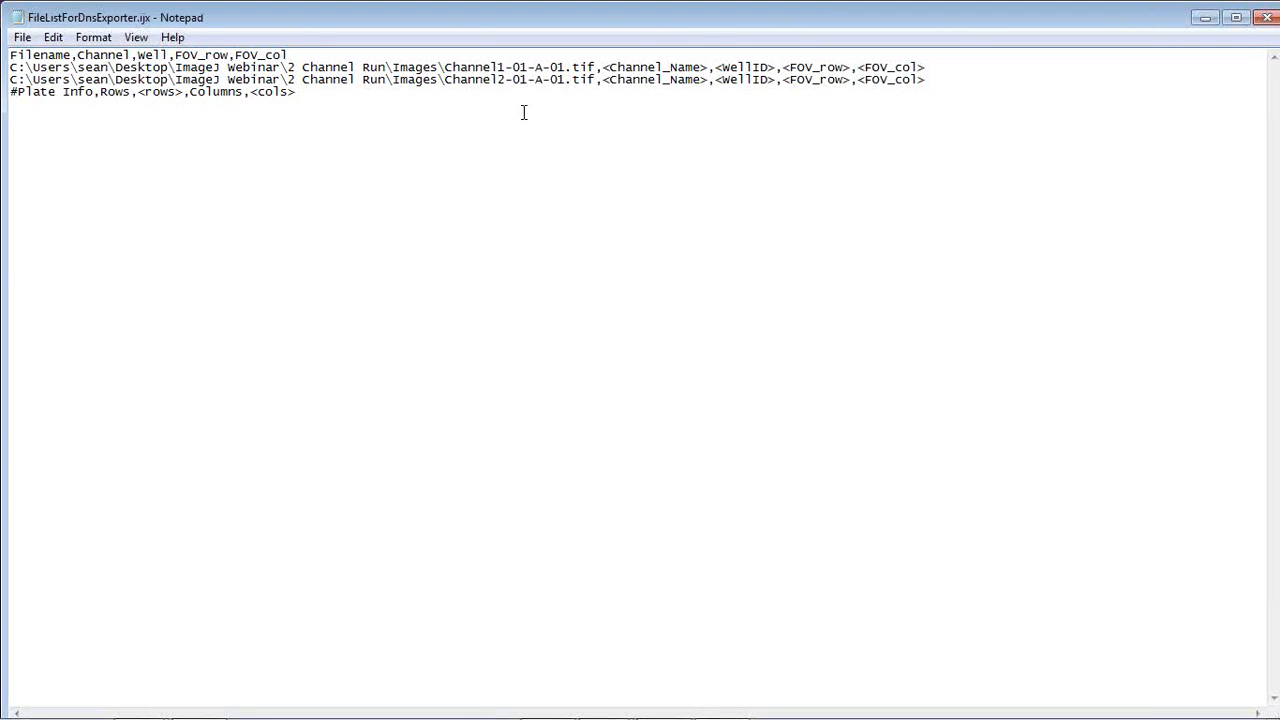
drag(731, 26, 386, 274)
drag(938, 429, 650, 420)
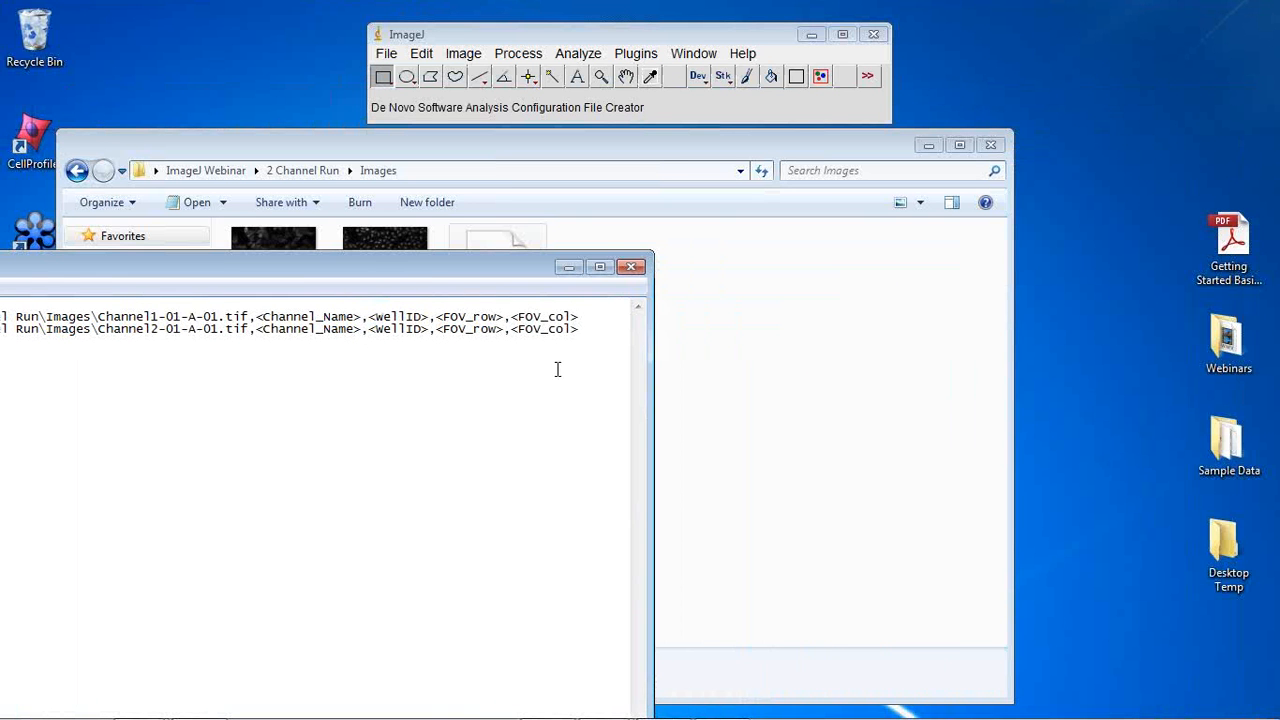
drag(418, 268, 792, 106)
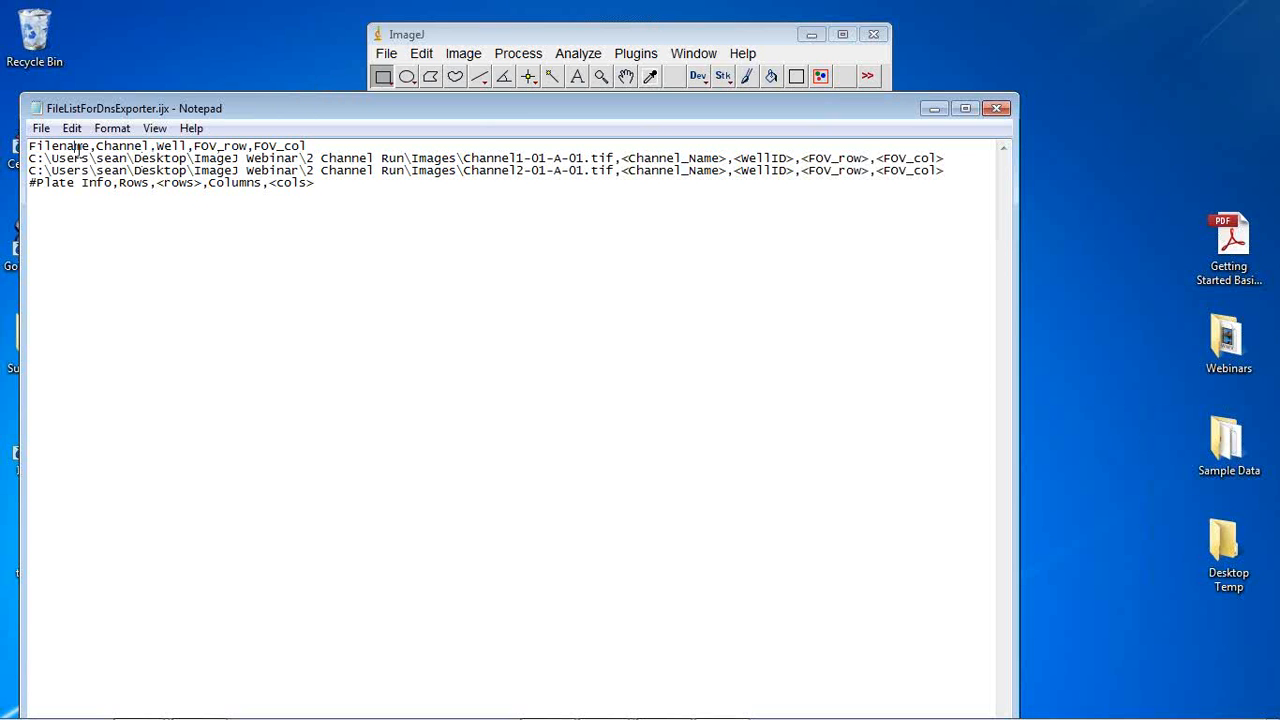
drag(51, 150, 150, 145)
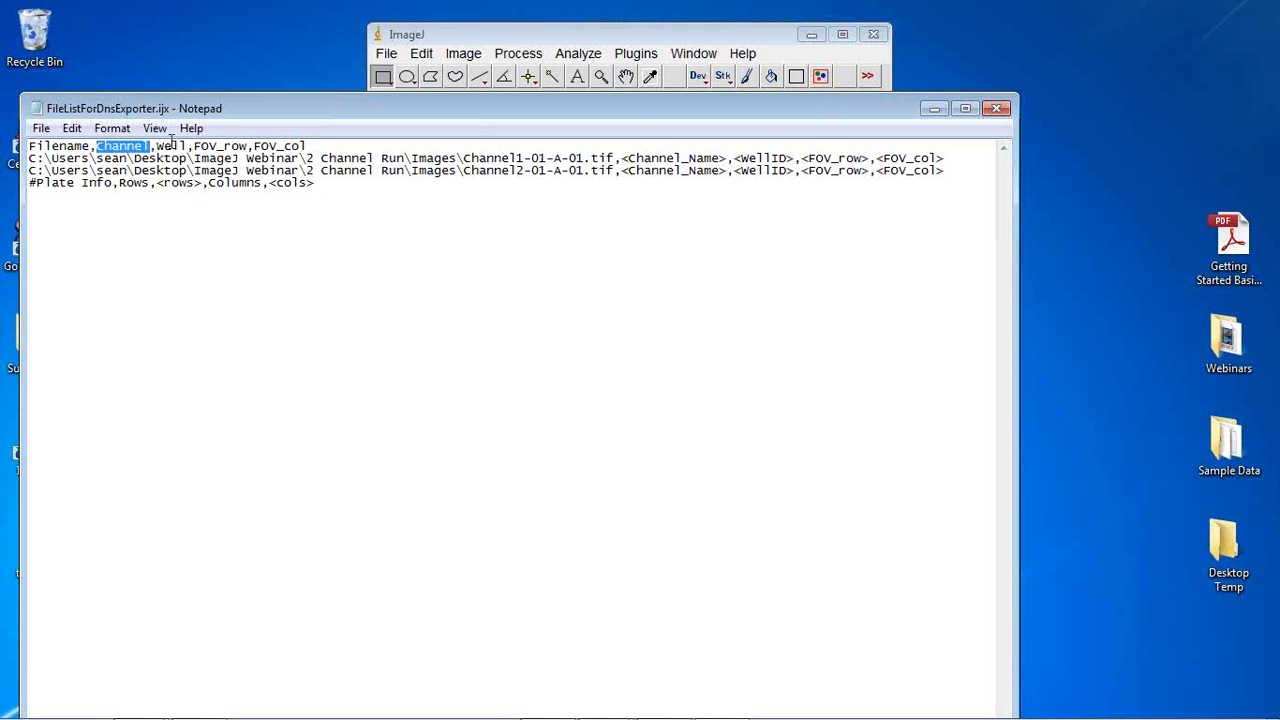
drag(156, 147, 300, 147)
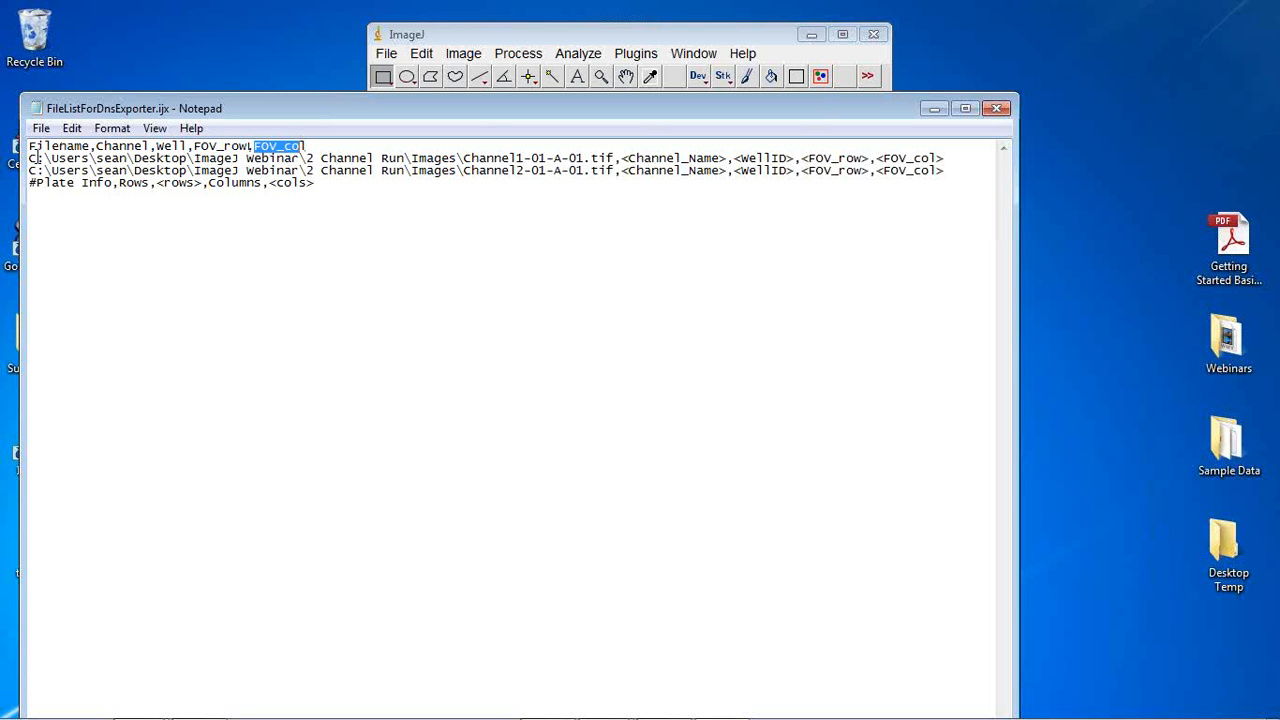
drag(35, 158, 605, 155)
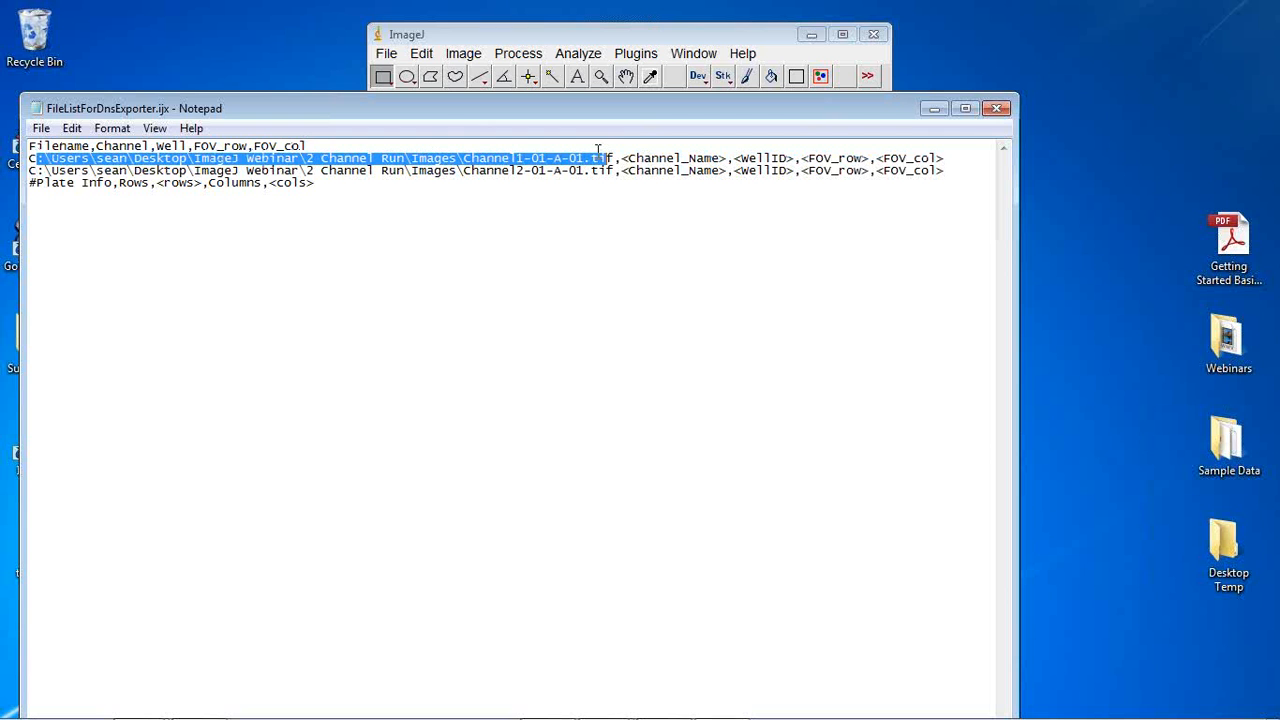
- Remove the WellID, FOV_row and FOV_col placeholders from both image rows of the file list
click(622, 157)
drag(622, 157, 730, 170)
click(946, 158)
double_click(946, 158)
click(946, 158)
key(Delete)
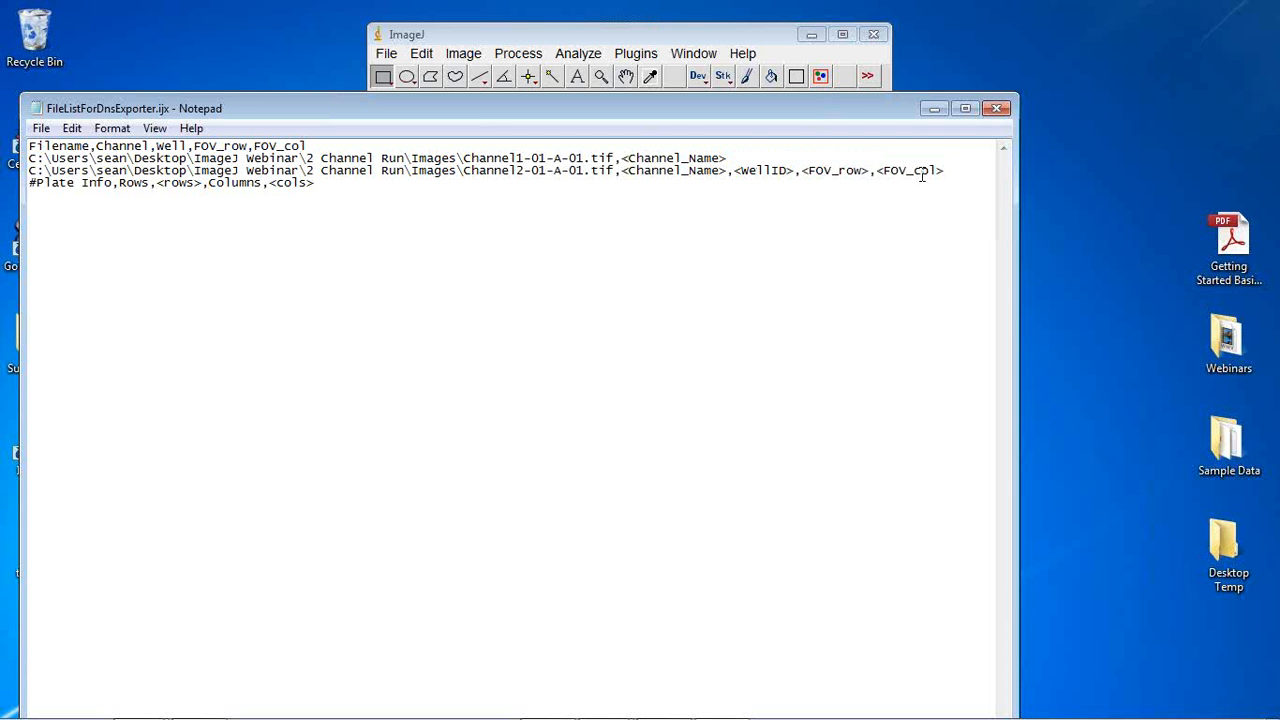
drag(944, 170, 630, 158)
key(Delete)
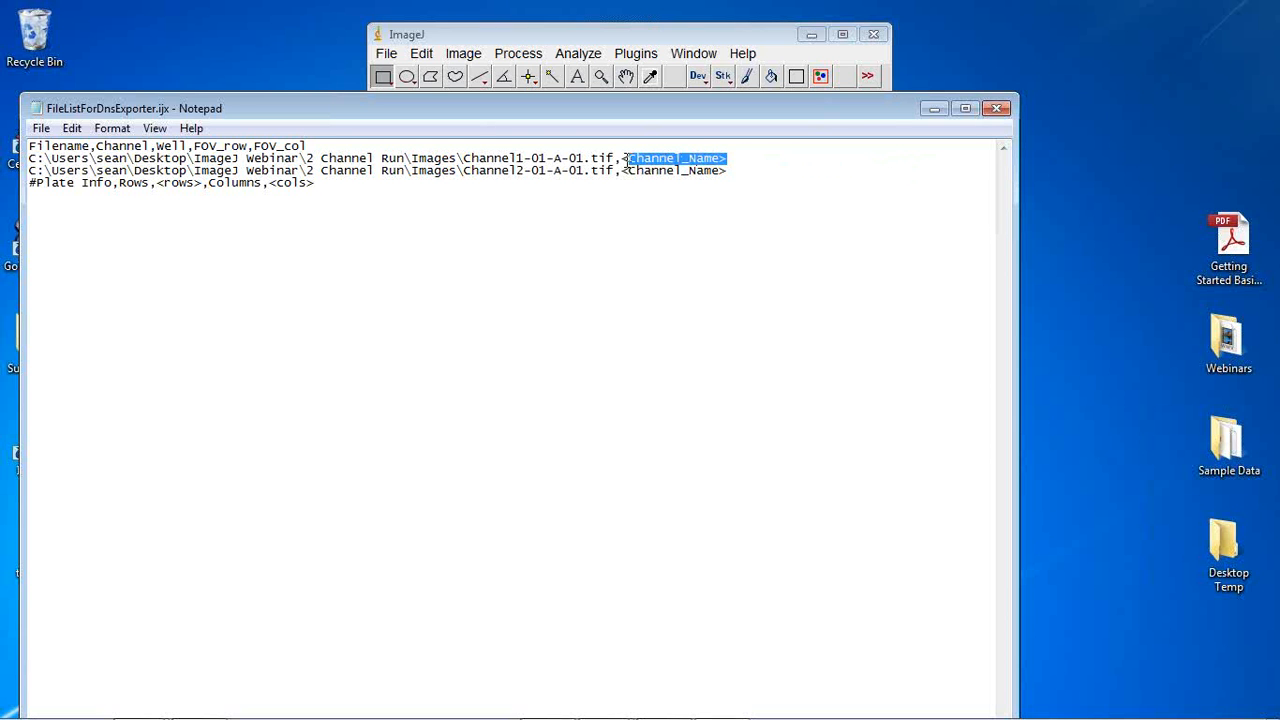
- Replace the channel name placeholders with FITC for the Channel1 image and DAPI for the Channel2 image
text(FIT)
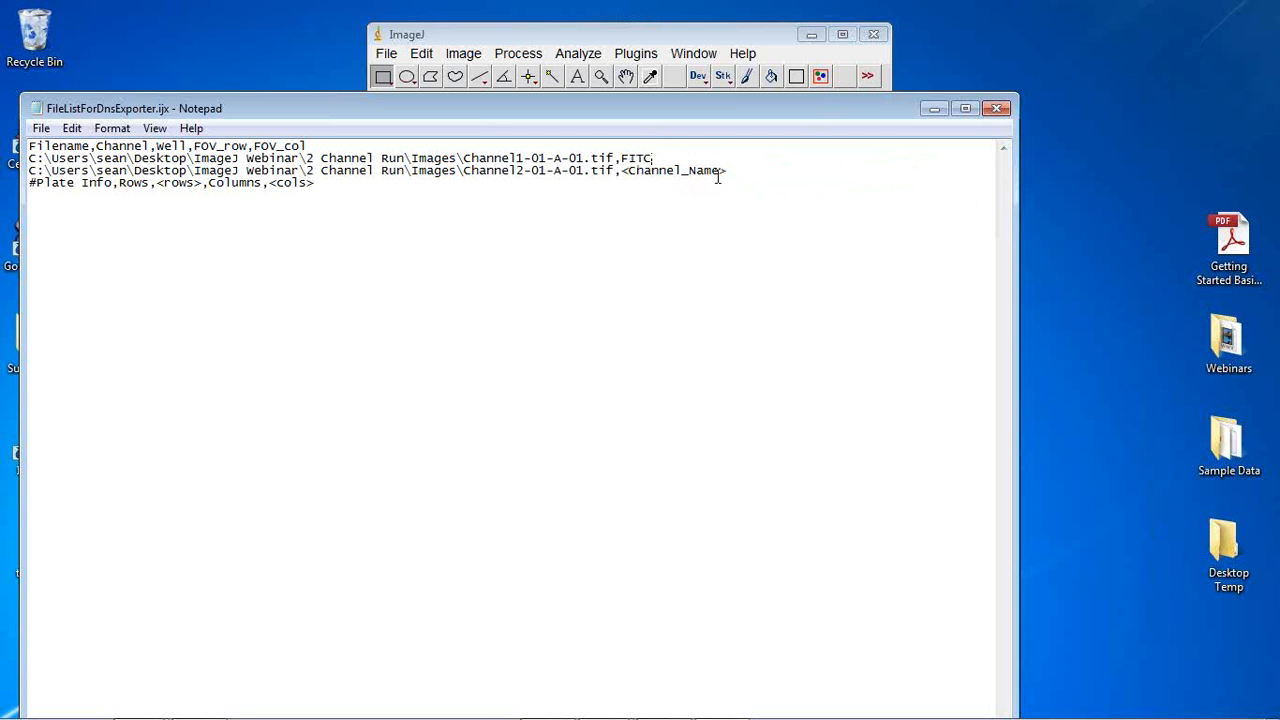
drag(728, 172, 626, 176)
text(DAPI)
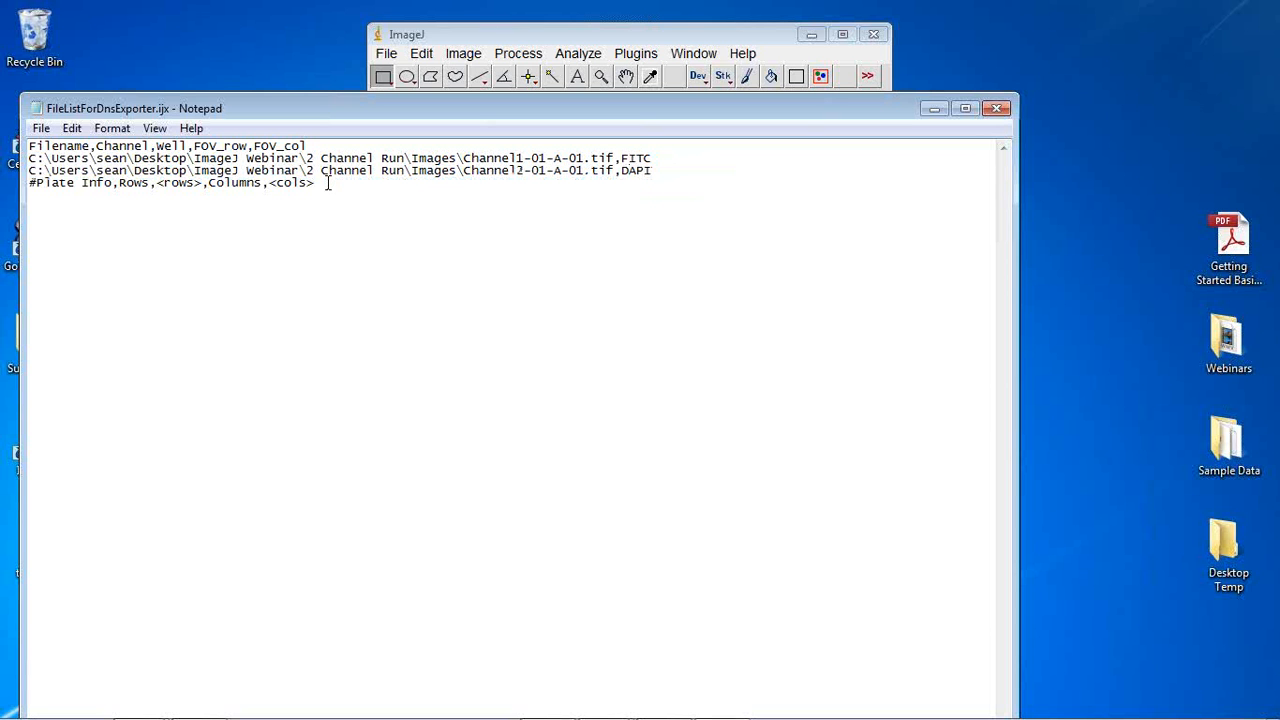
- Delete the Plate Info line and remove the Well, FOV_row and FOV_col headings from the header row
drag(196, 200, 30, 186)
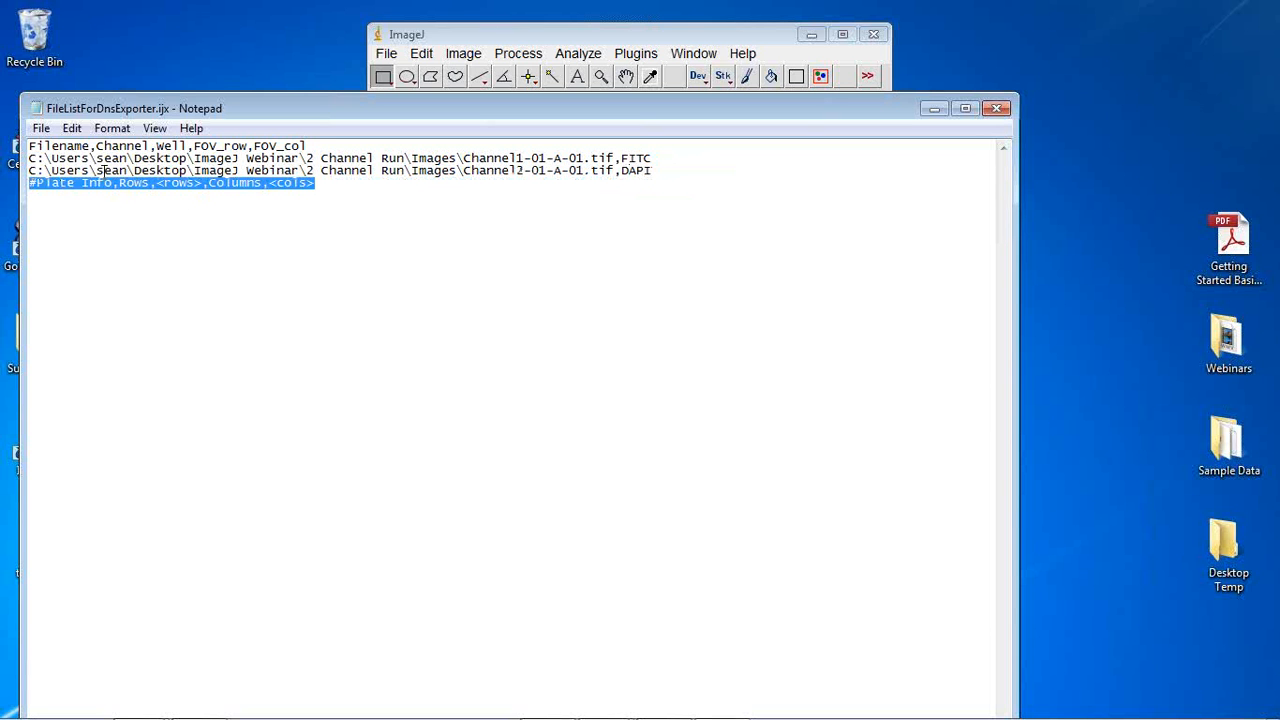
key(Delete)
drag(310, 146, 153, 146)
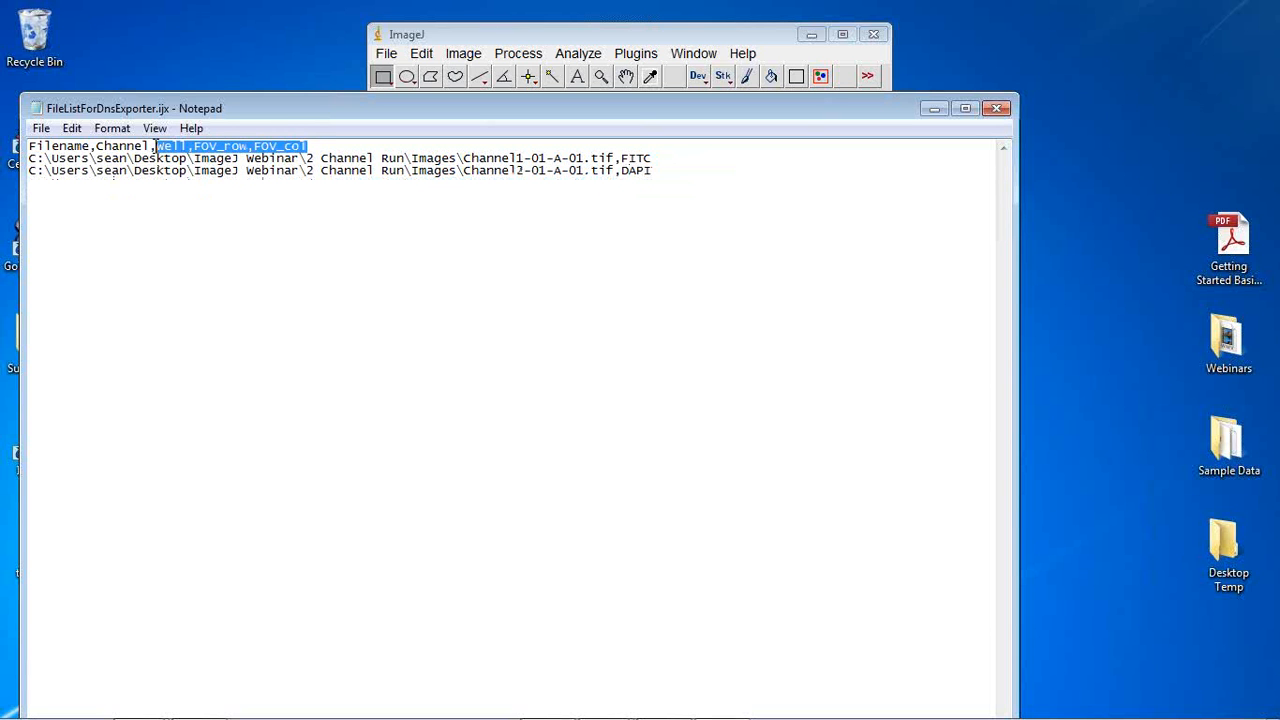
key(Delete)
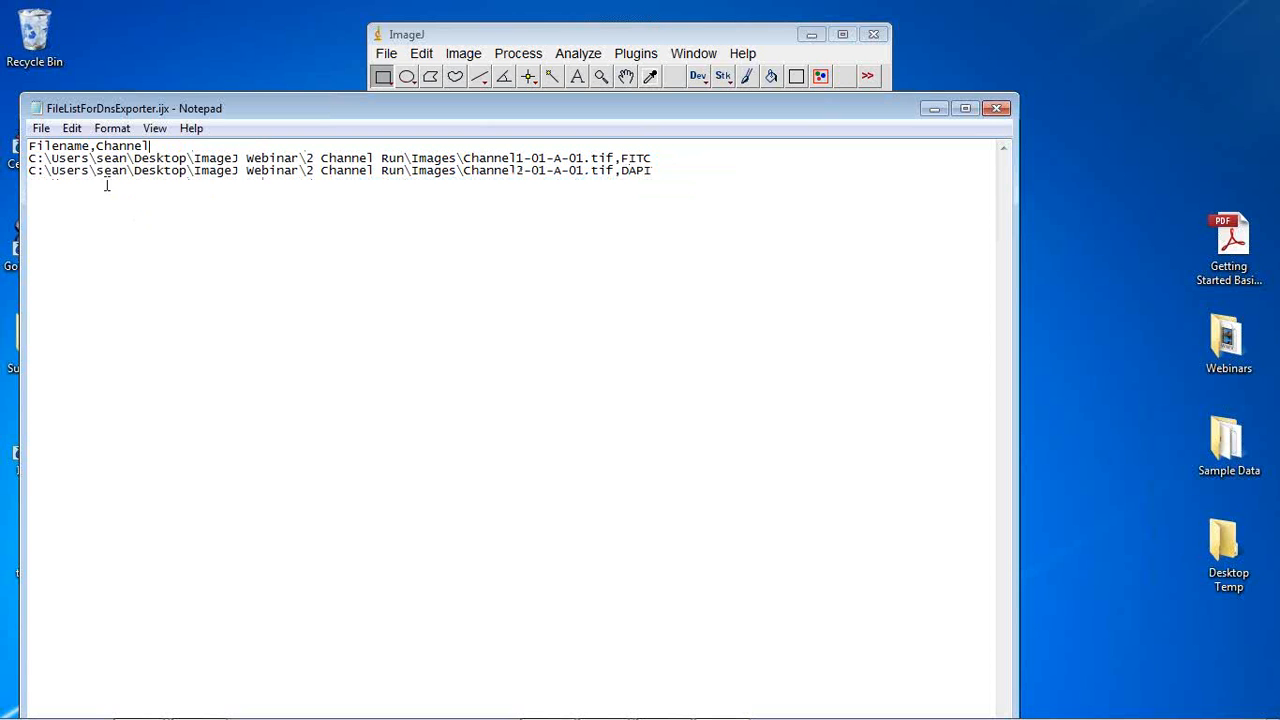
- Save the edited FileListForDnsExporter.ijx file and close Notepad
click(40, 128)
click(68, 195)
drag(119, 147, 128, 147)
drag(900, 113, 889, 116)
click(984, 113)
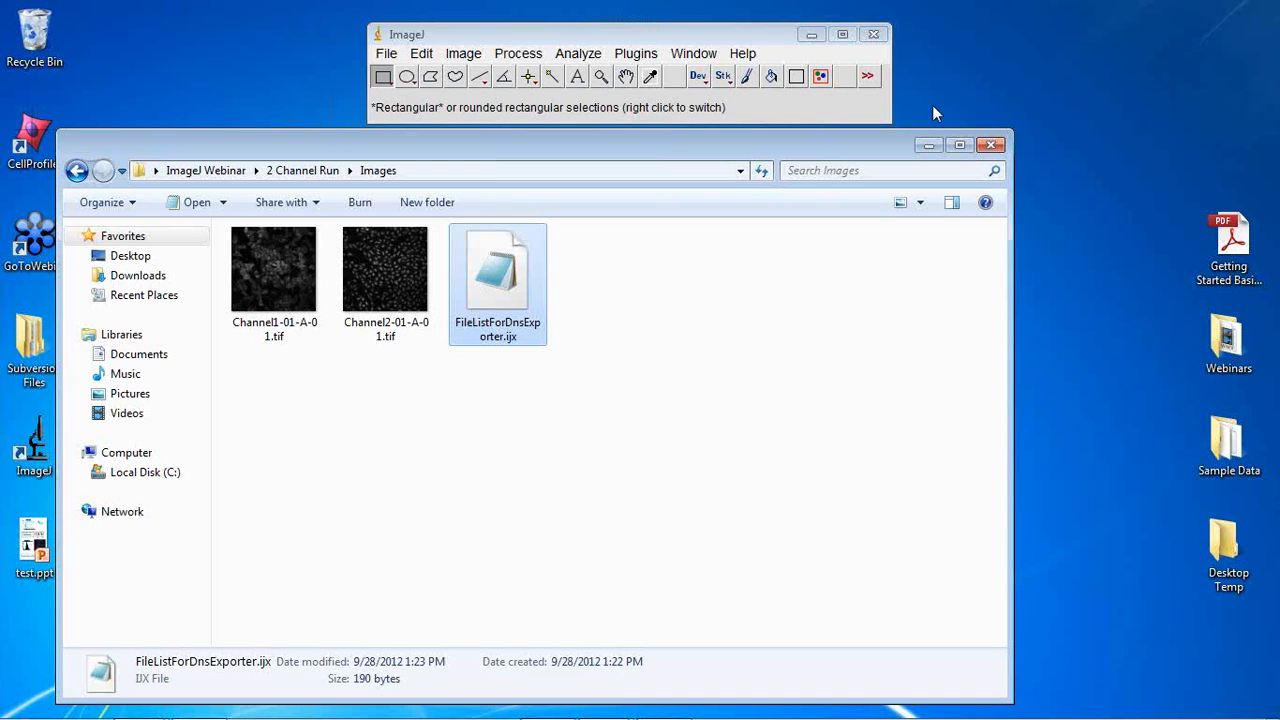
- Run the De Novo Software Exporter from an analysis configuration file, using FileListForDnsExporter.ijx in the Images folder
click(820, 77)
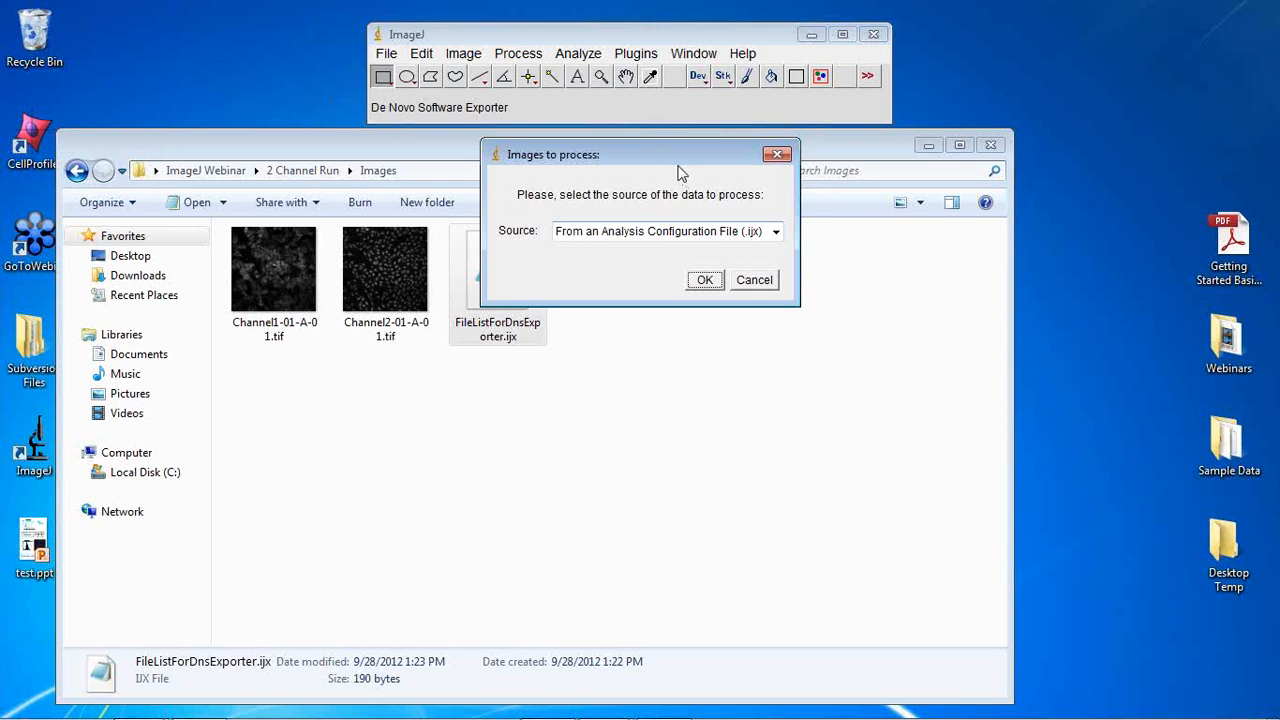
drag(683, 166, 766, 140)
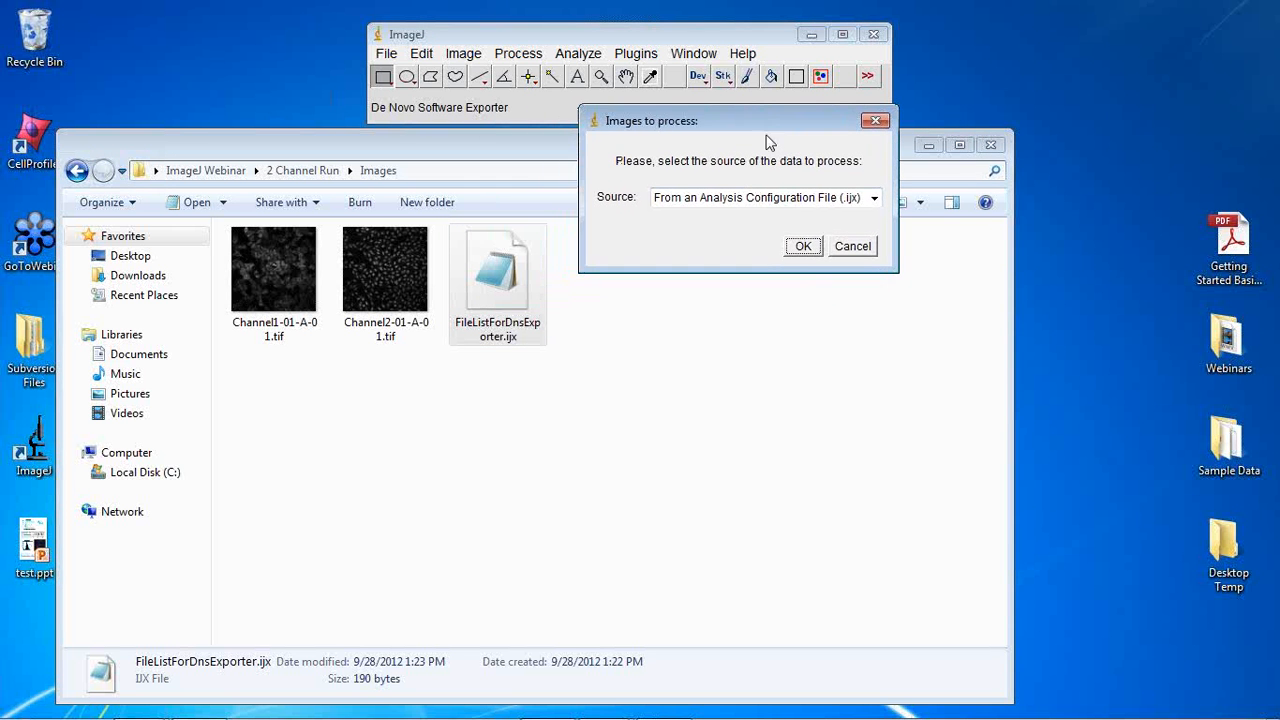
click(815, 252)
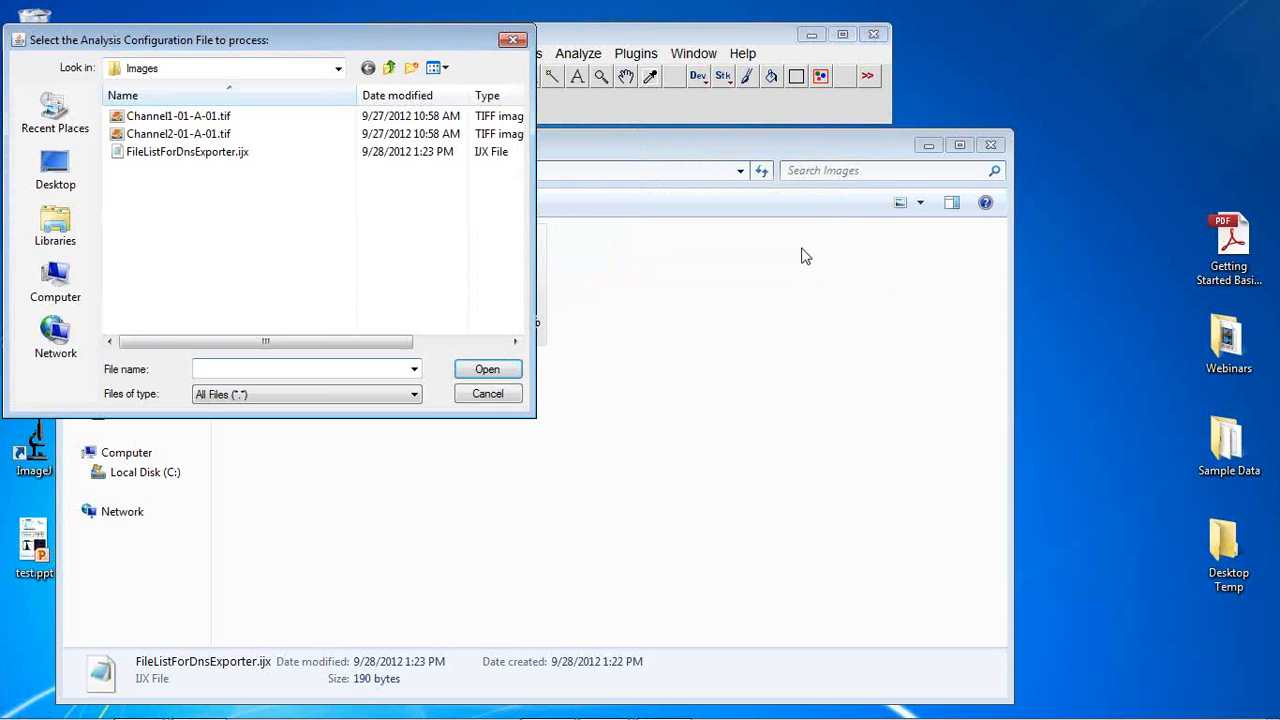
click(184, 153)
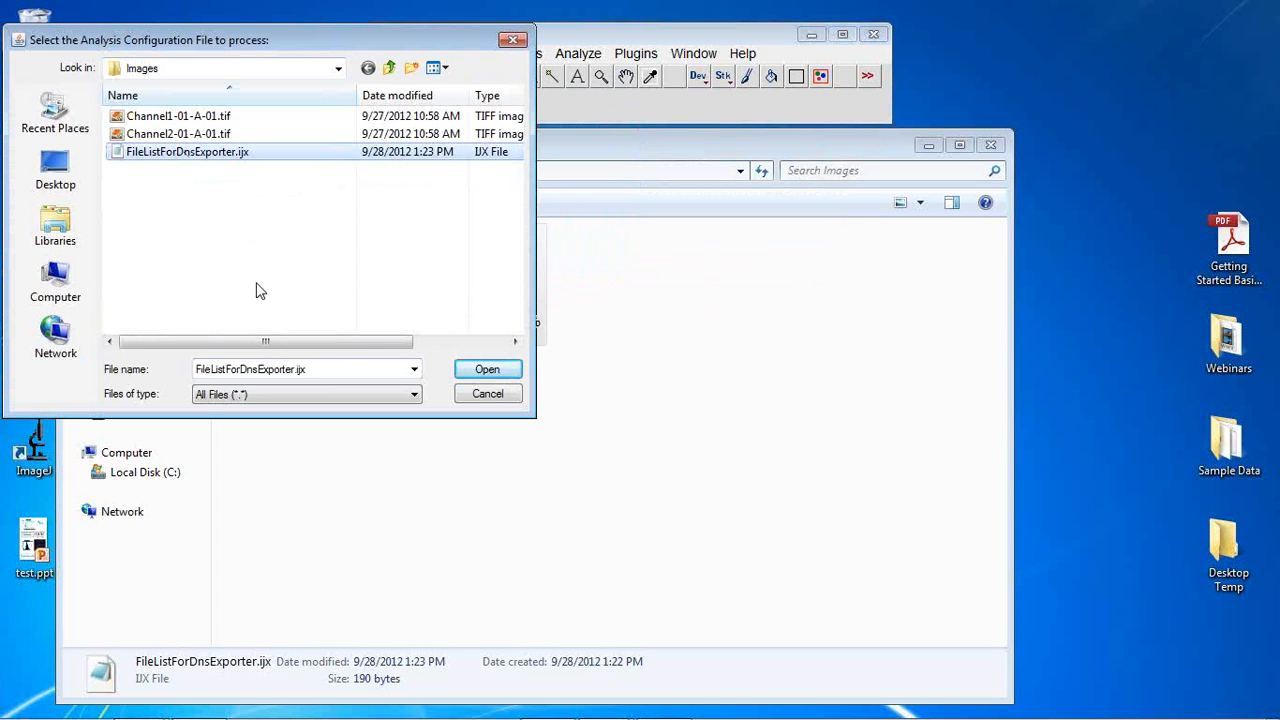
click(490, 370)
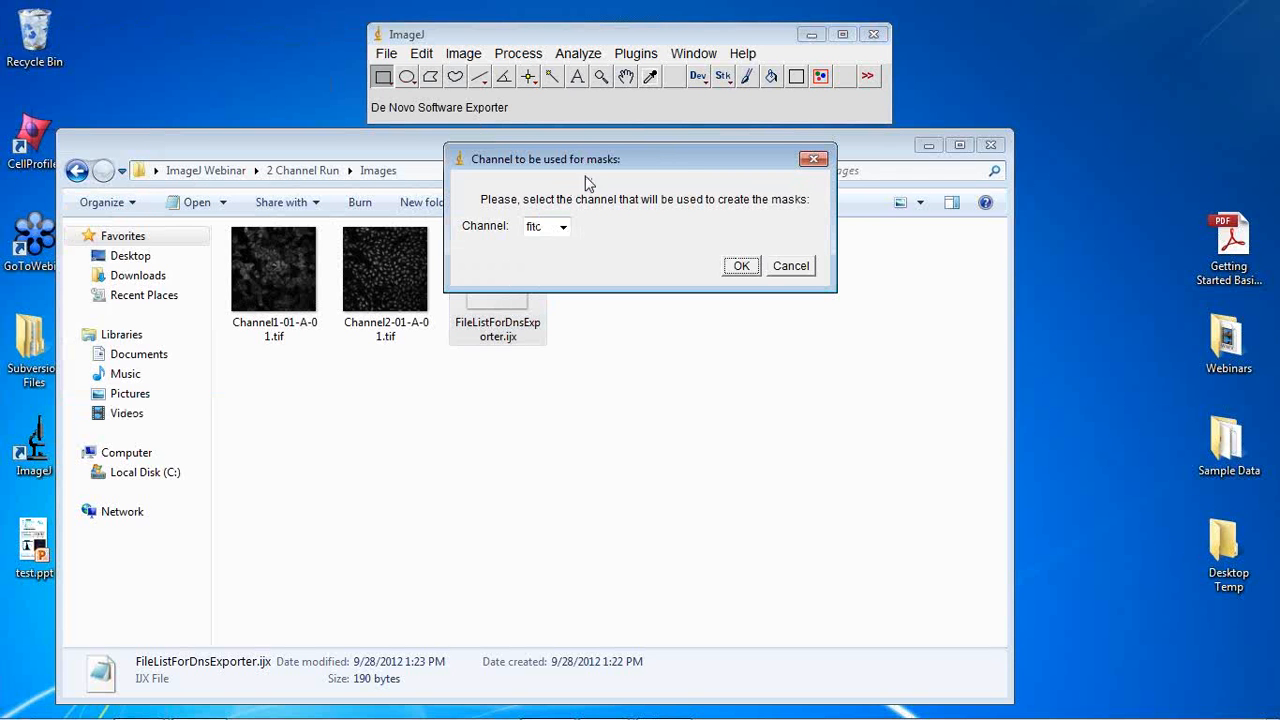
- Export with dapi as the channel used to create the masks, and open the exported Channel2-01-A-01 folder
click(563, 228)
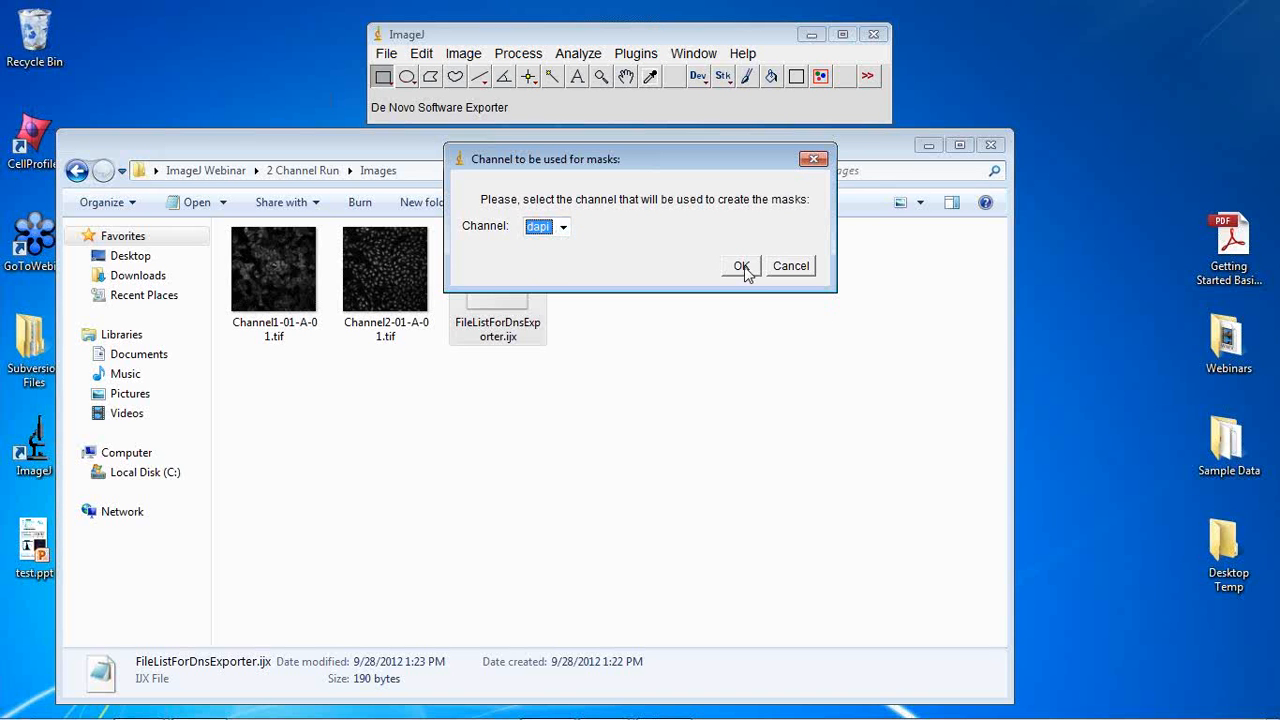
drag(644, 169, 790, 294)
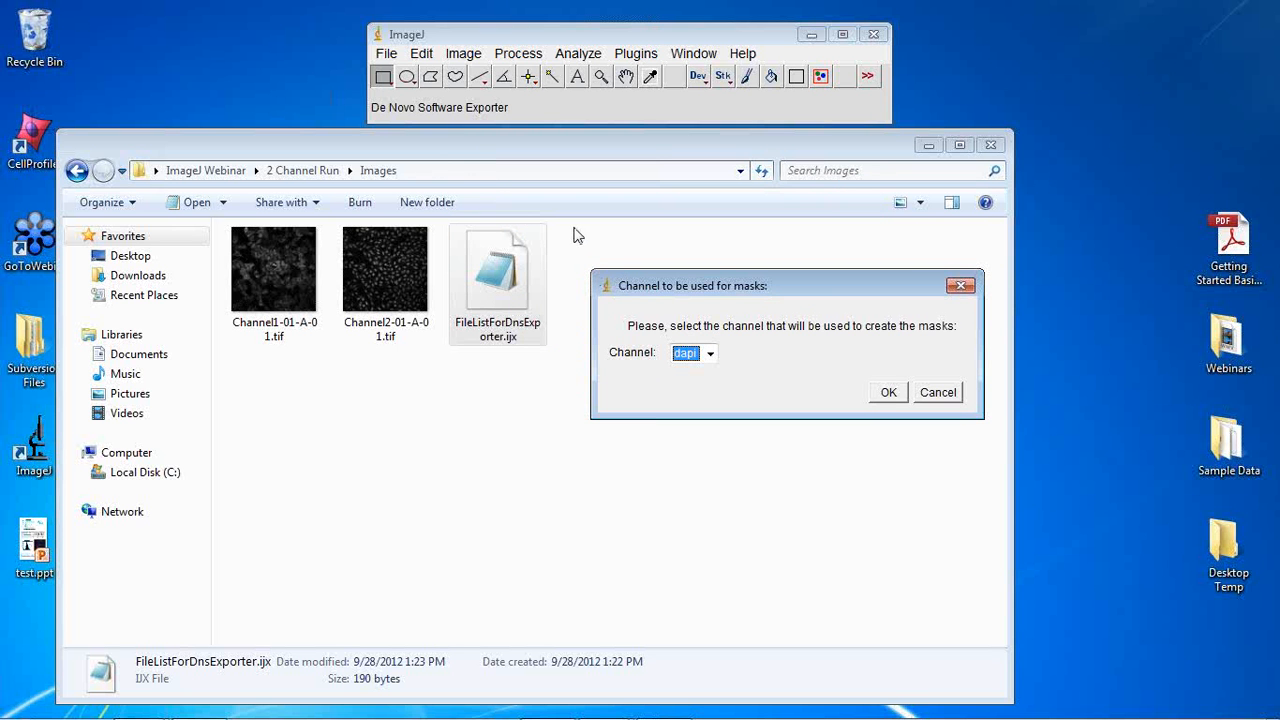
click(889, 395)
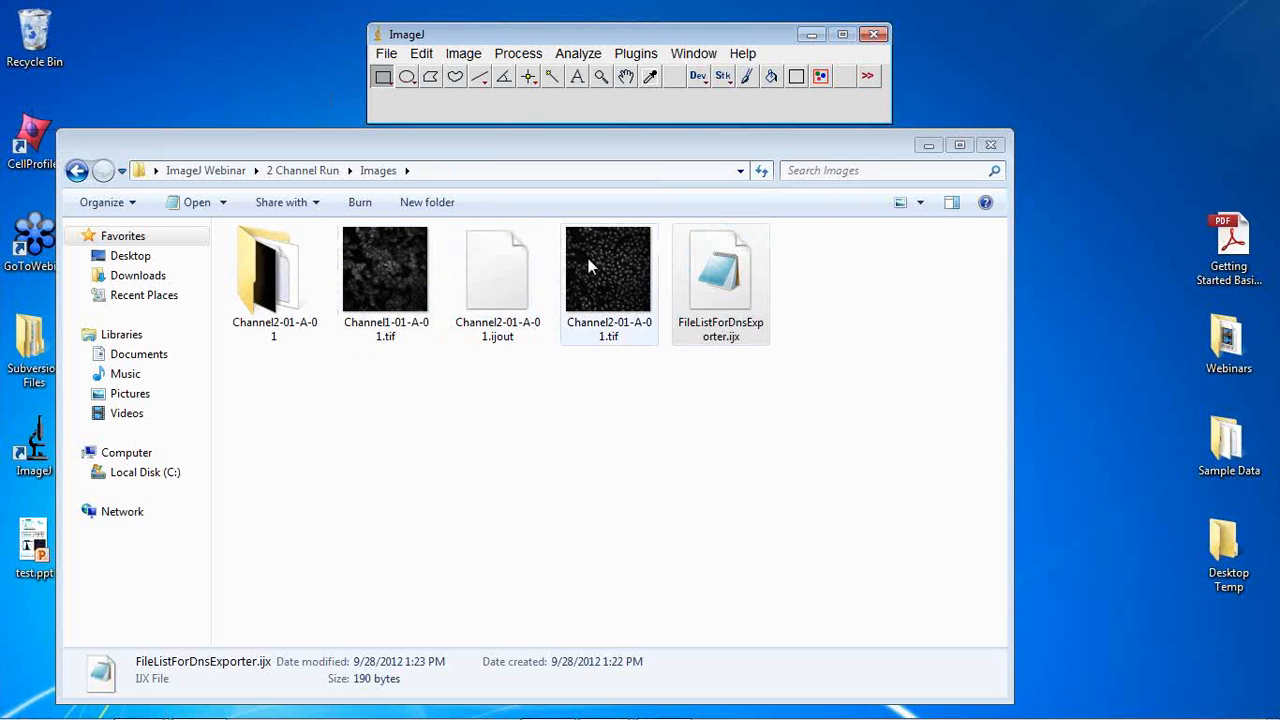
double_click(270, 287)
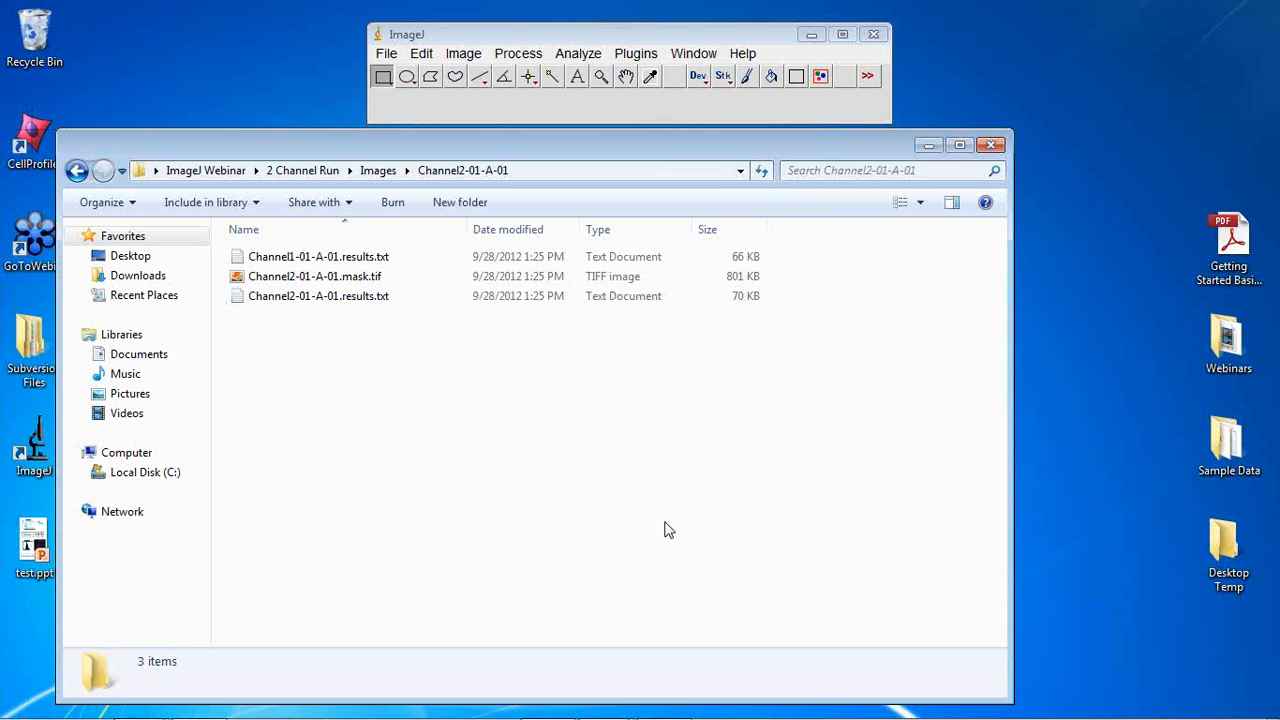
- Switch to FCS Express and start a new layout with a dot plot in the page's upper-left corner
mouse_move(605, 705)
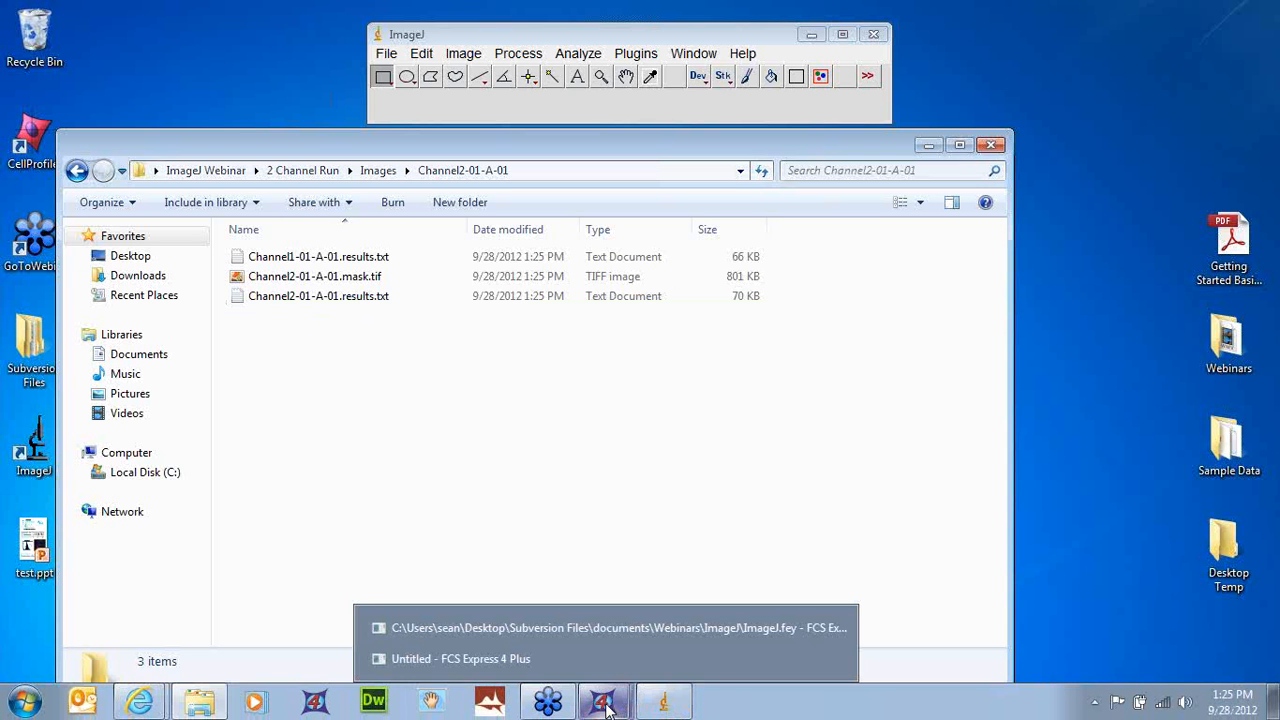
click(508, 654)
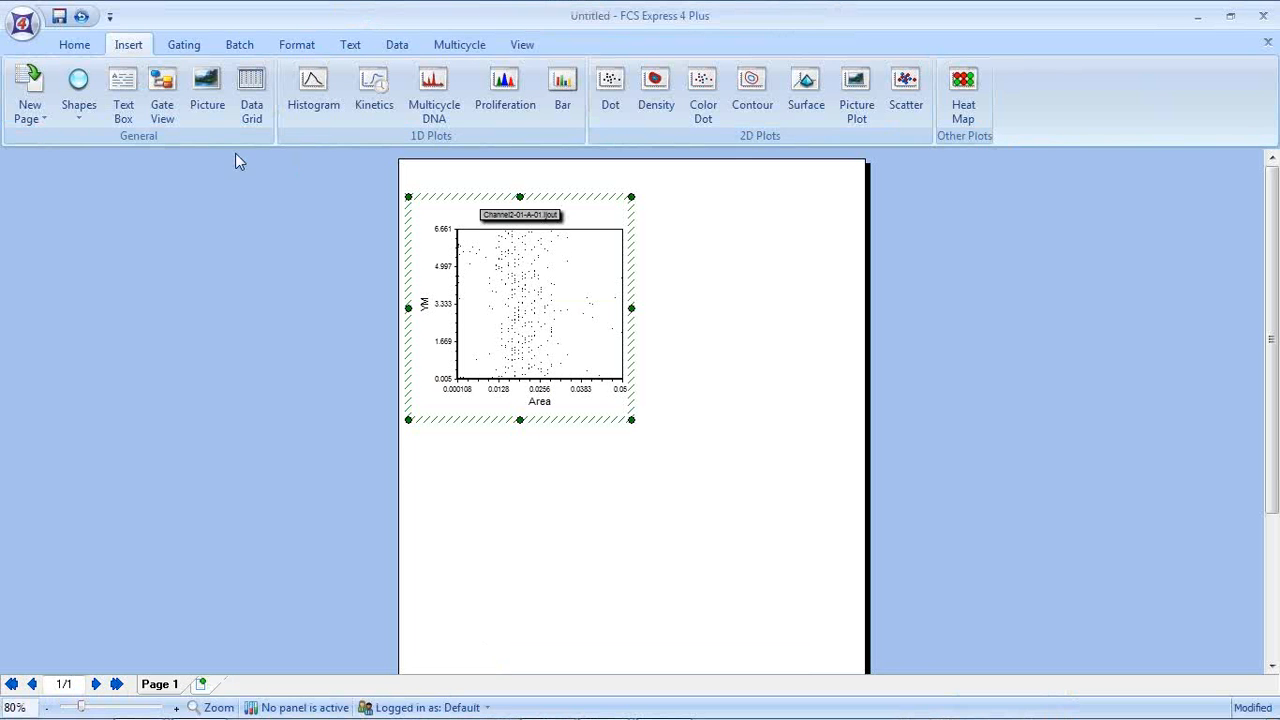
click(22, 22)
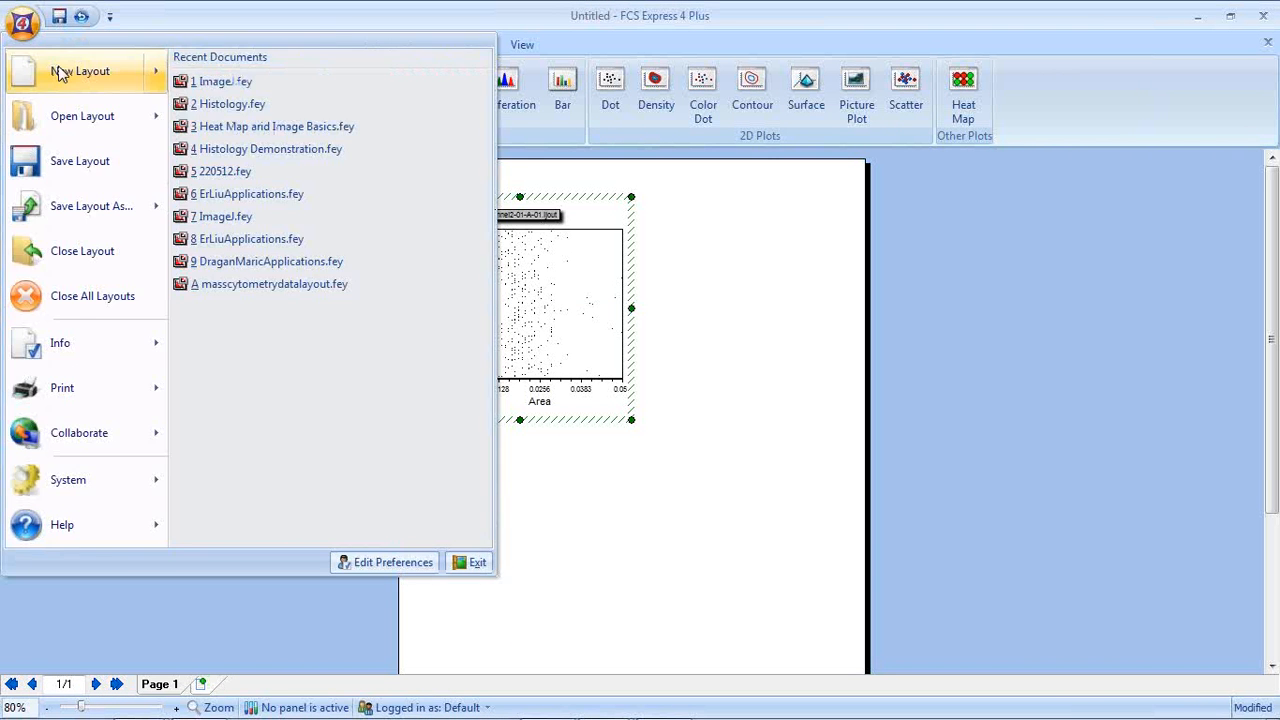
key(Escape)
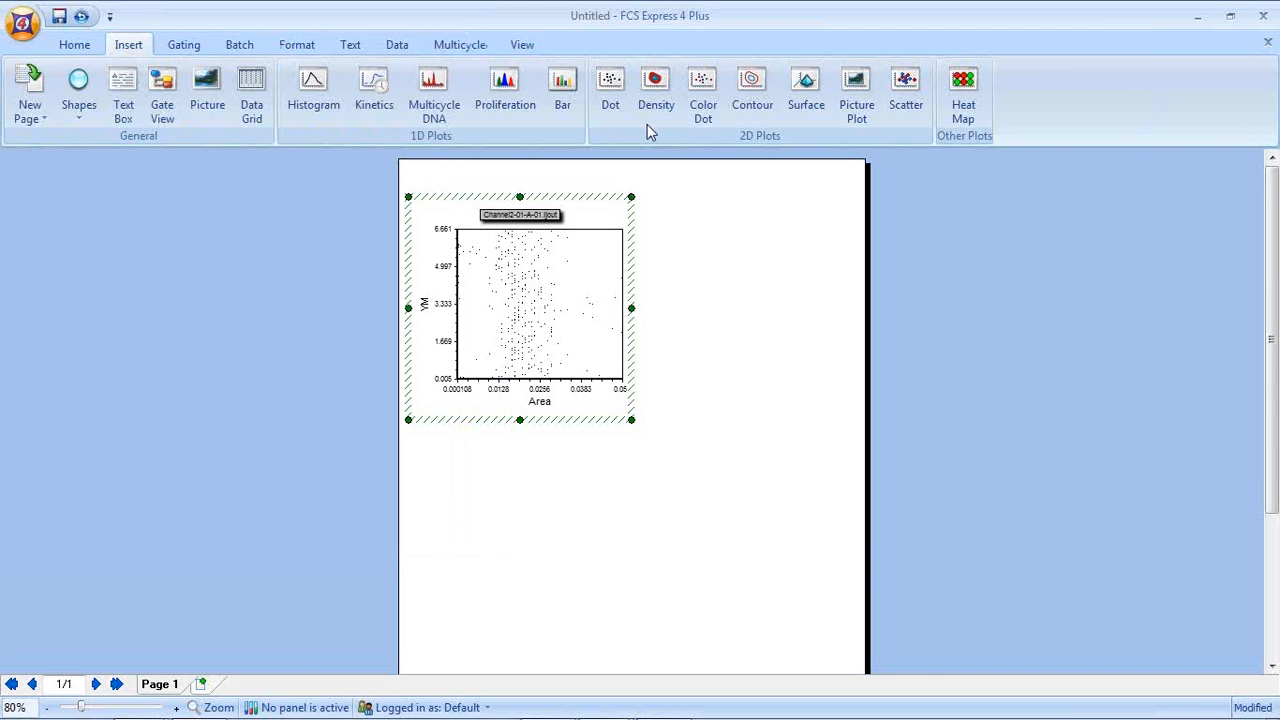
click(136, 50)
click(609, 90)
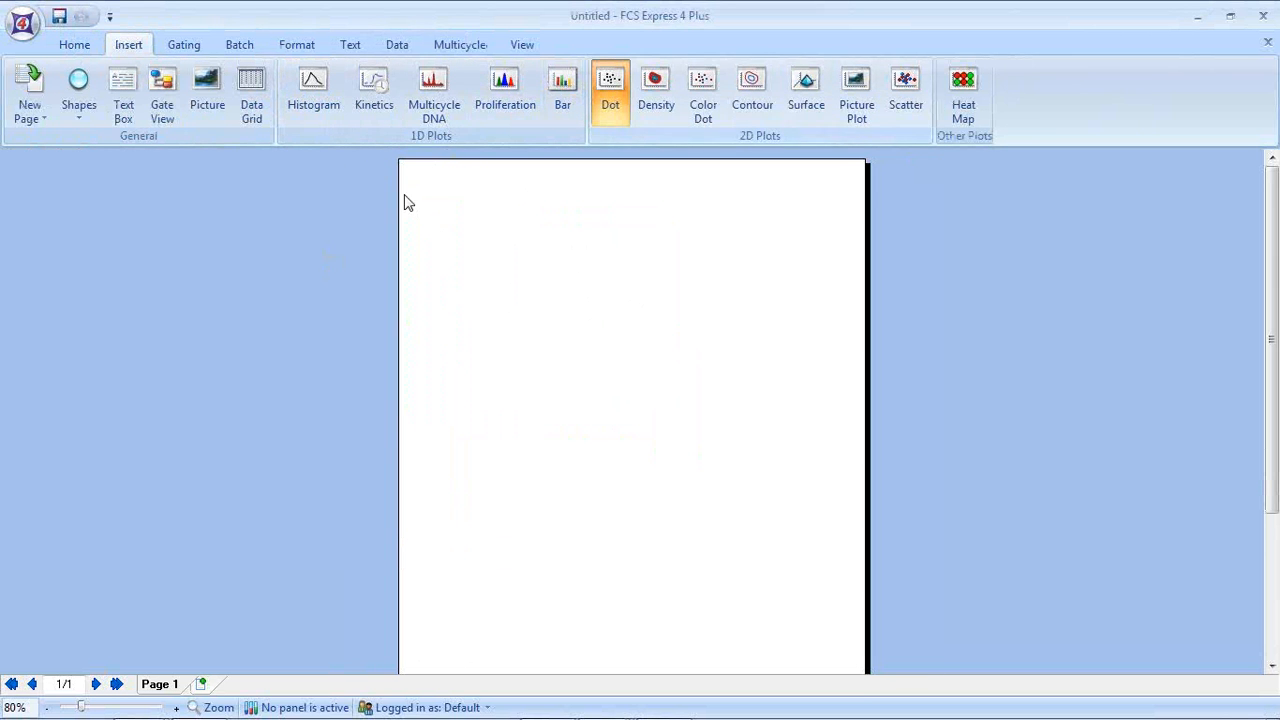
drag(405, 198, 617, 388)
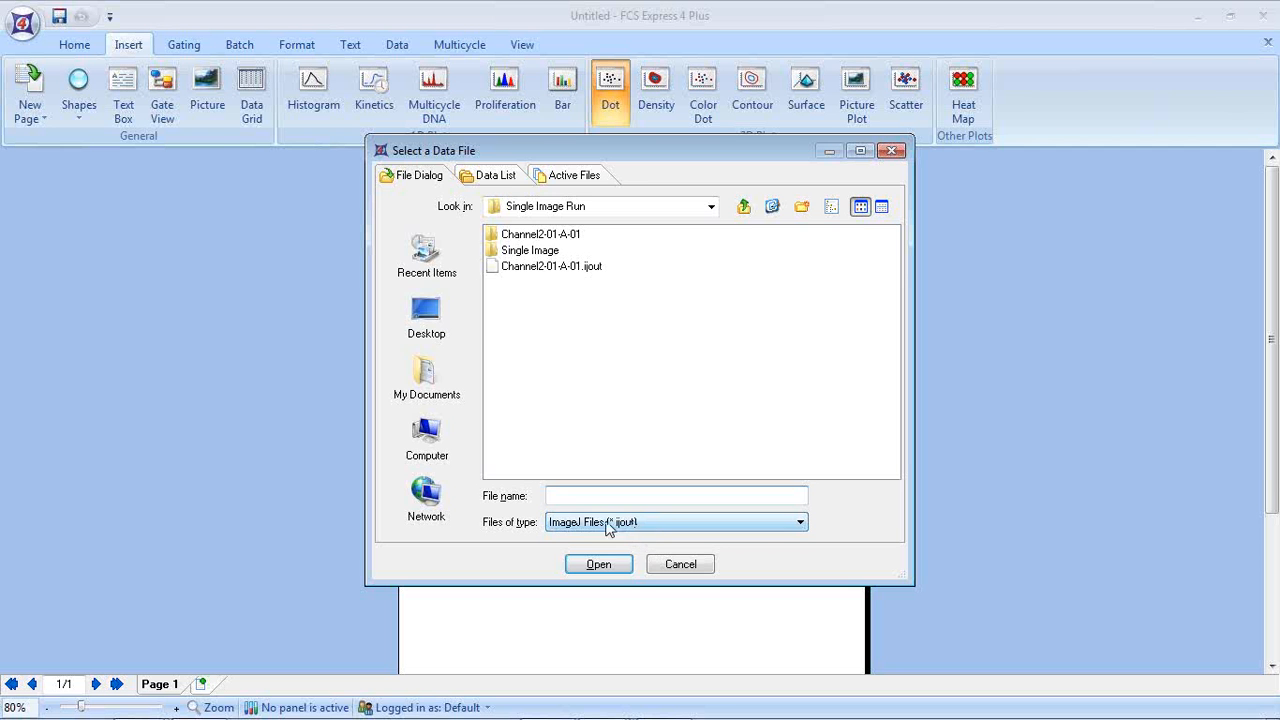
- Load Channel2-01-A-01.ijout from the Images folder of 2 Channel Run into the dot plot
click(743, 207)
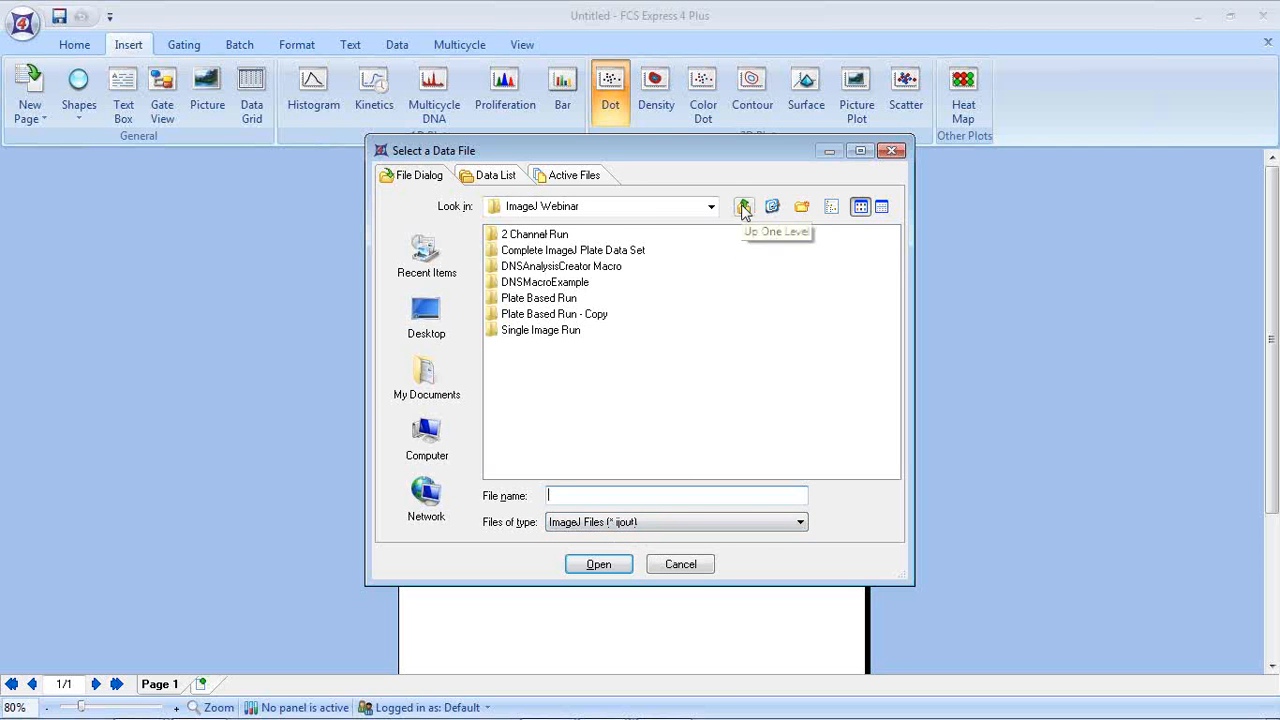
double_click(545, 236)
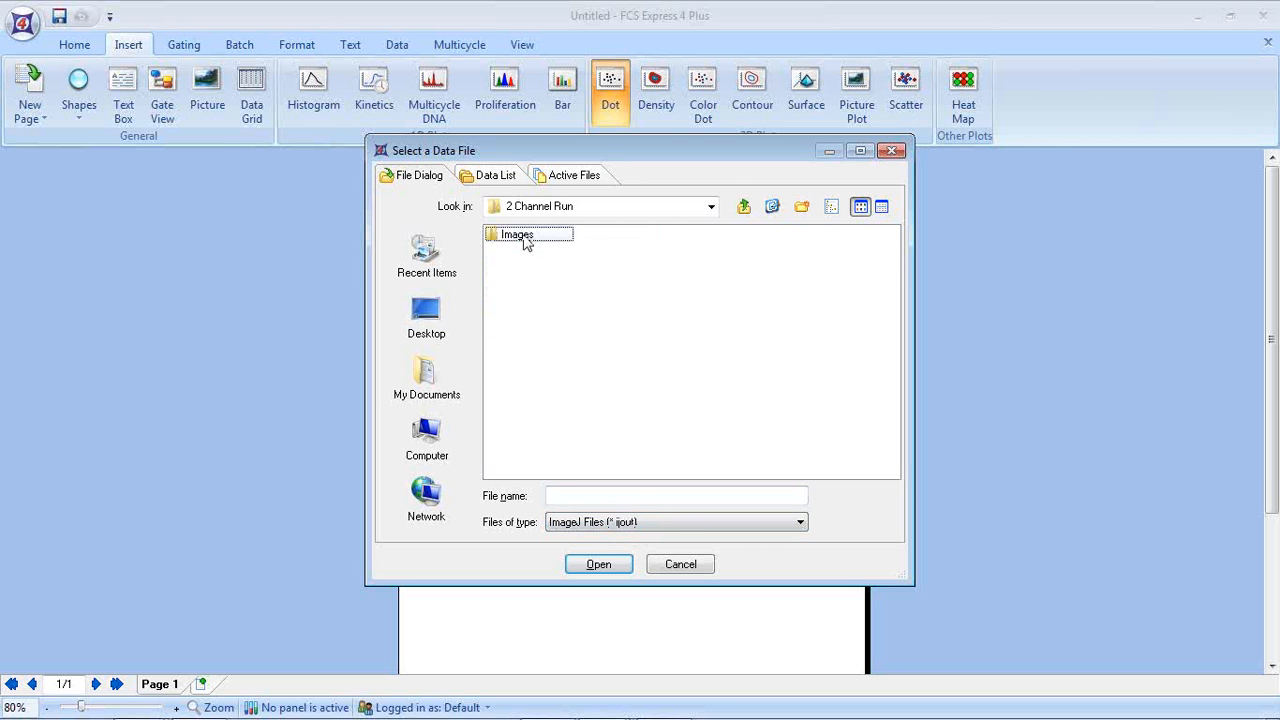
double_click(527, 243)
click(540, 250)
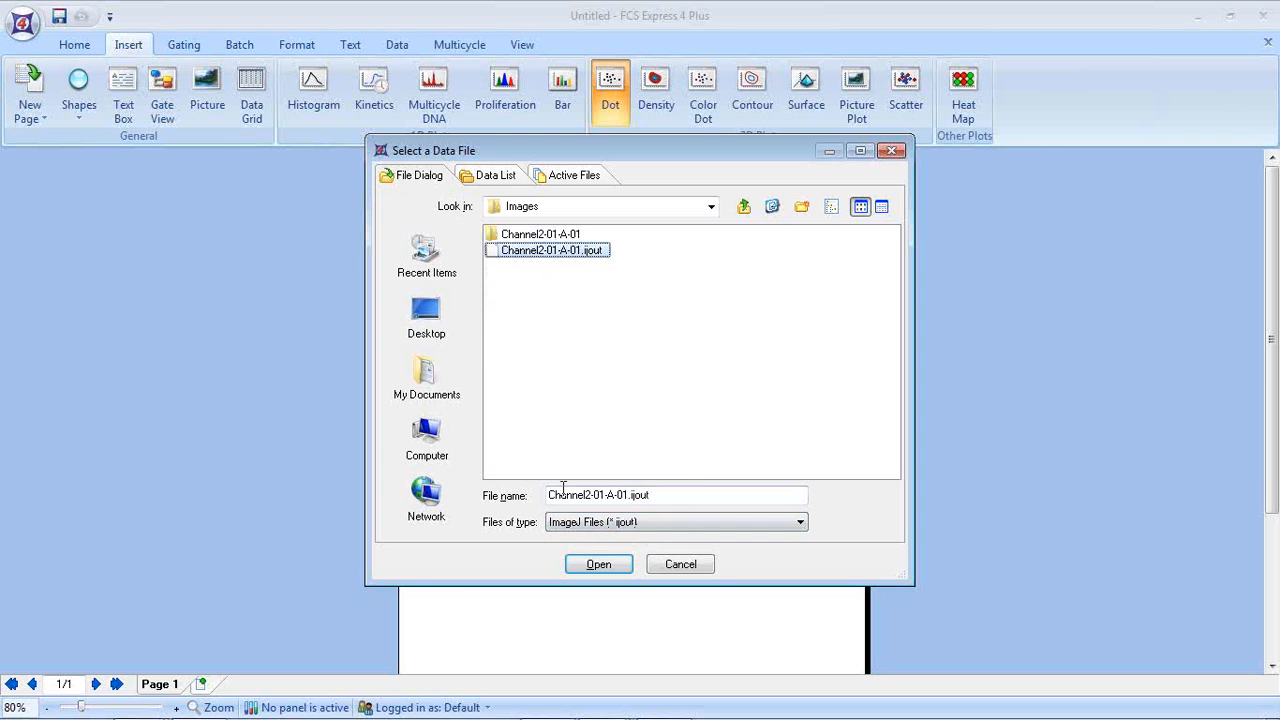
click(598, 564)
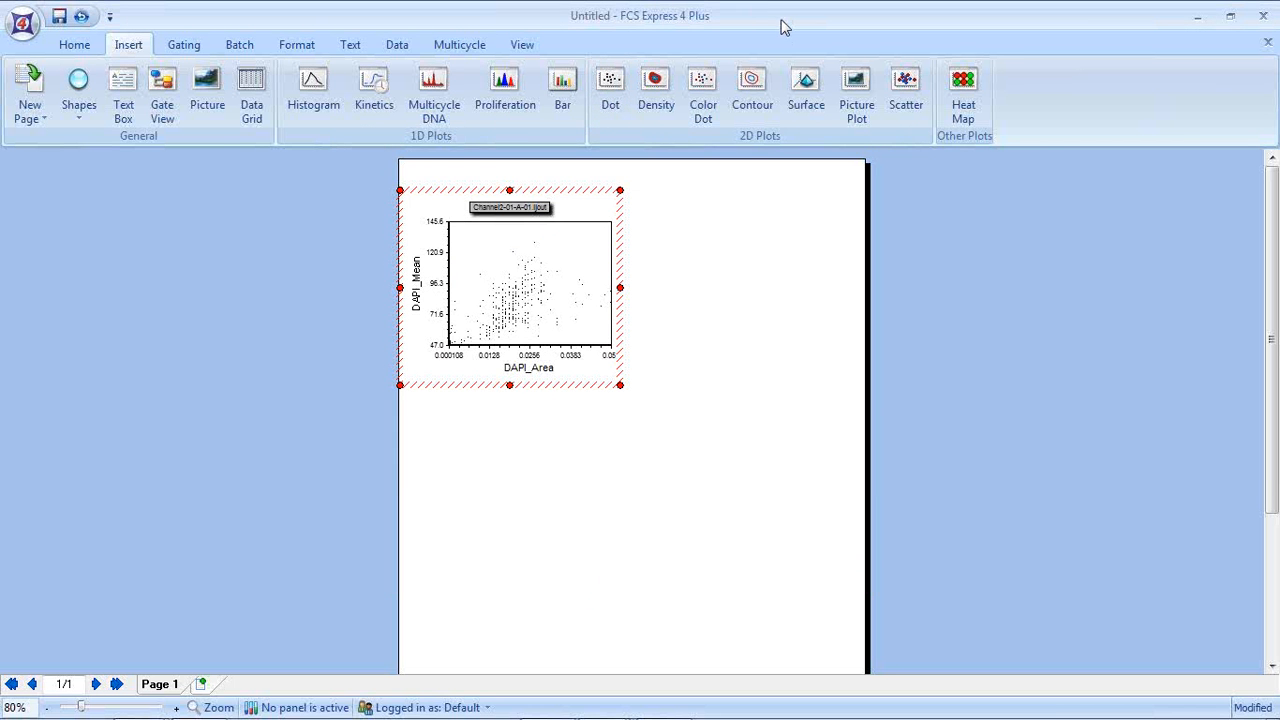
- Examine the X-axis parameter list of the single-image plot in the other layout, then return to the two-channel layout
drag(780, 22, 771, 474)
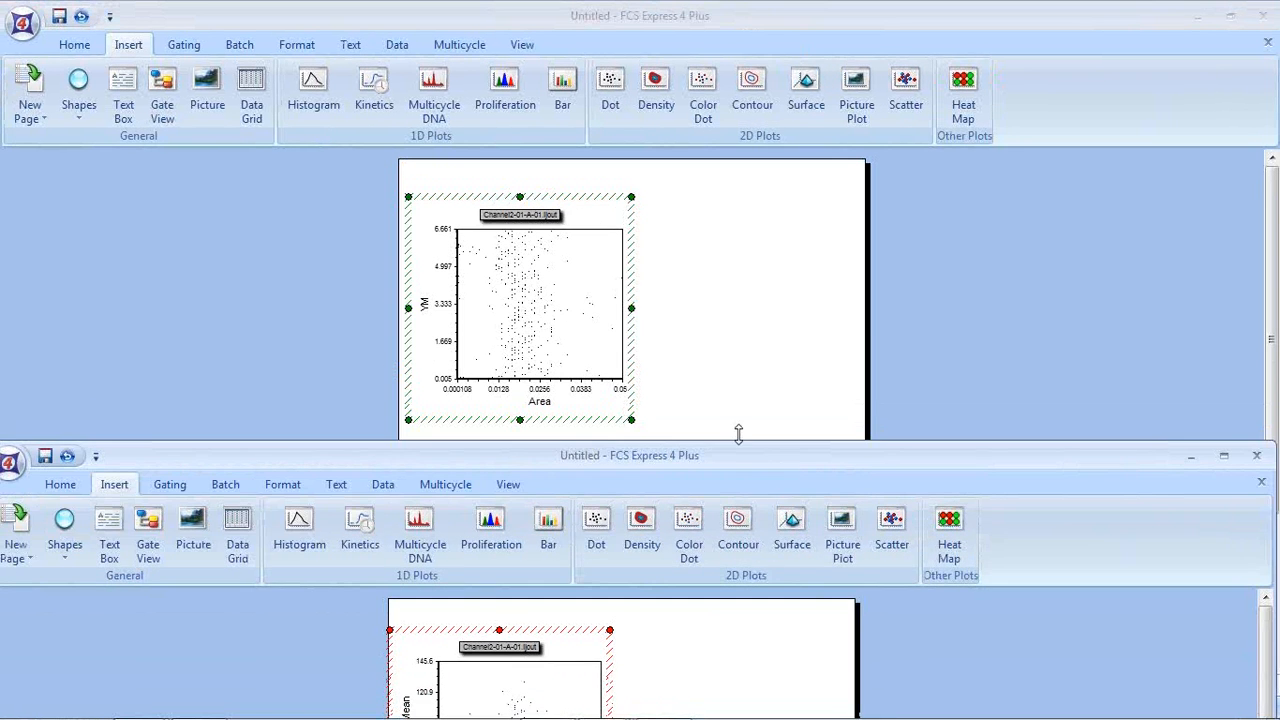
click(528, 410)
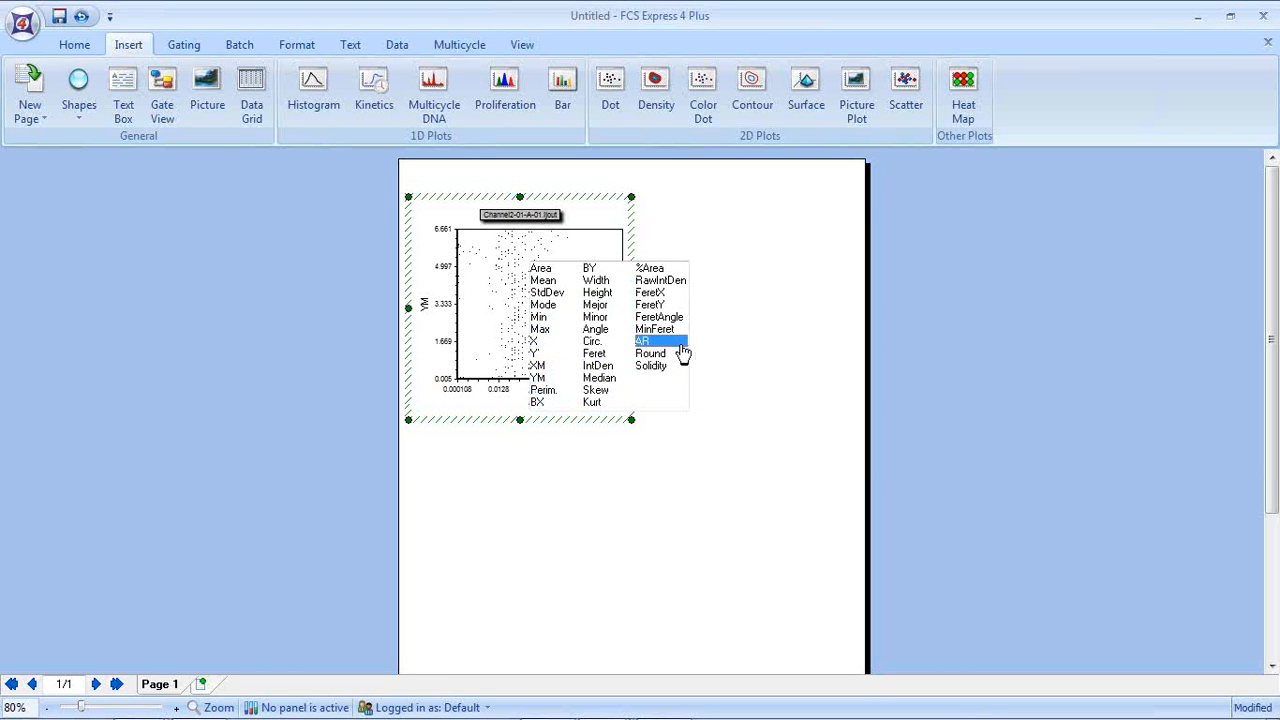
click(818, 359)
mouse_move(605, 709)
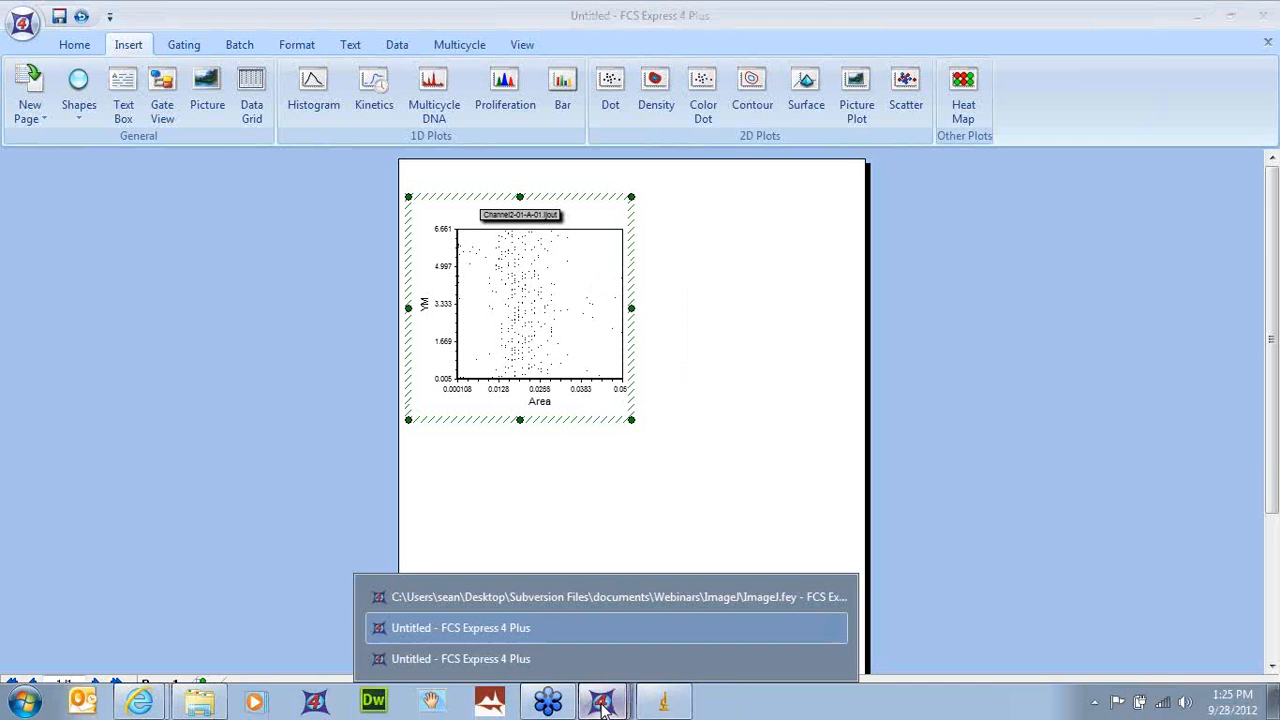
click(530, 663)
drag(552, 458, 552, 5)
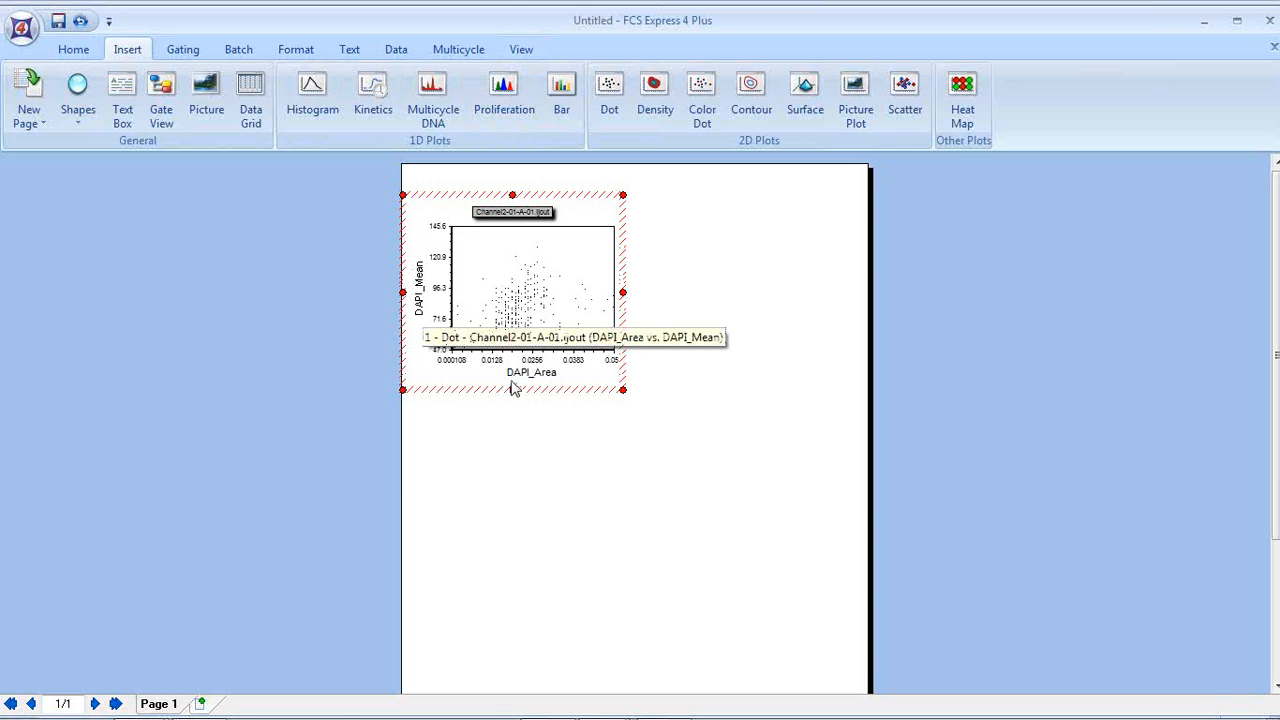
- Review the Y-axis parameters of the two-channel dot plot and set its X axis to FITC_Median
click(421, 306)
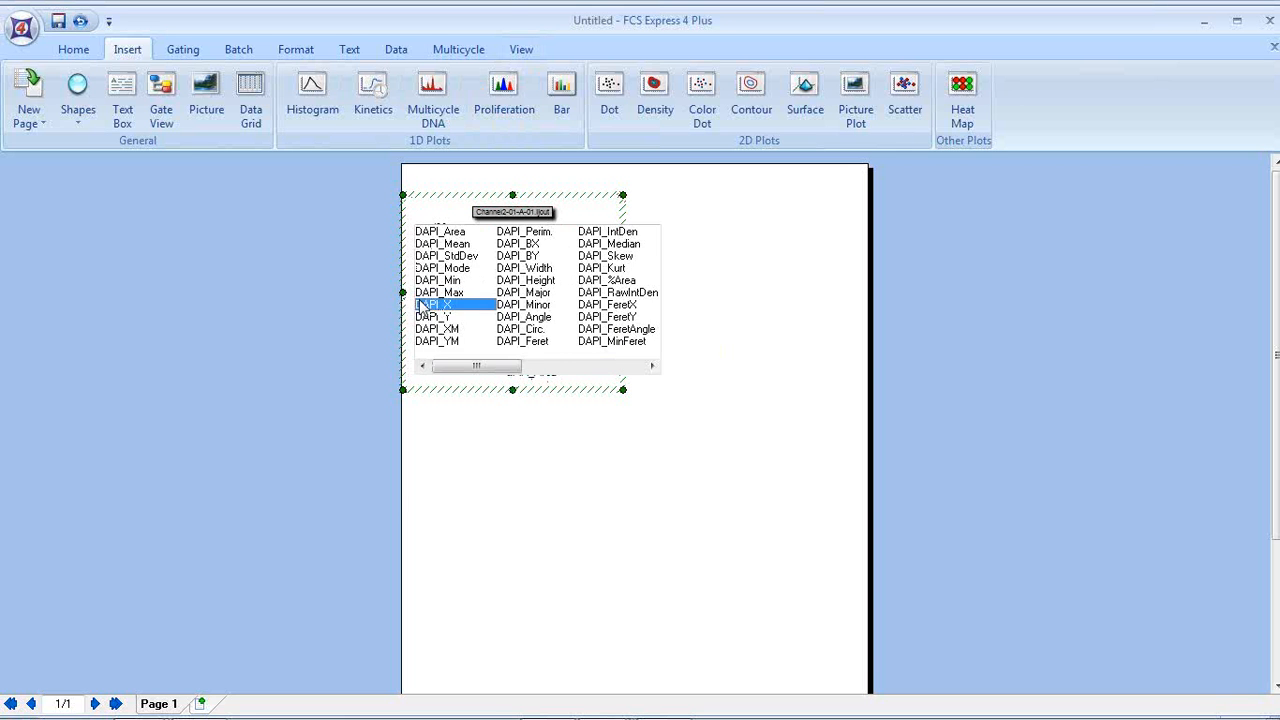
click(323, 368)
click(510, 378)
drag(531, 374, 780, 381)
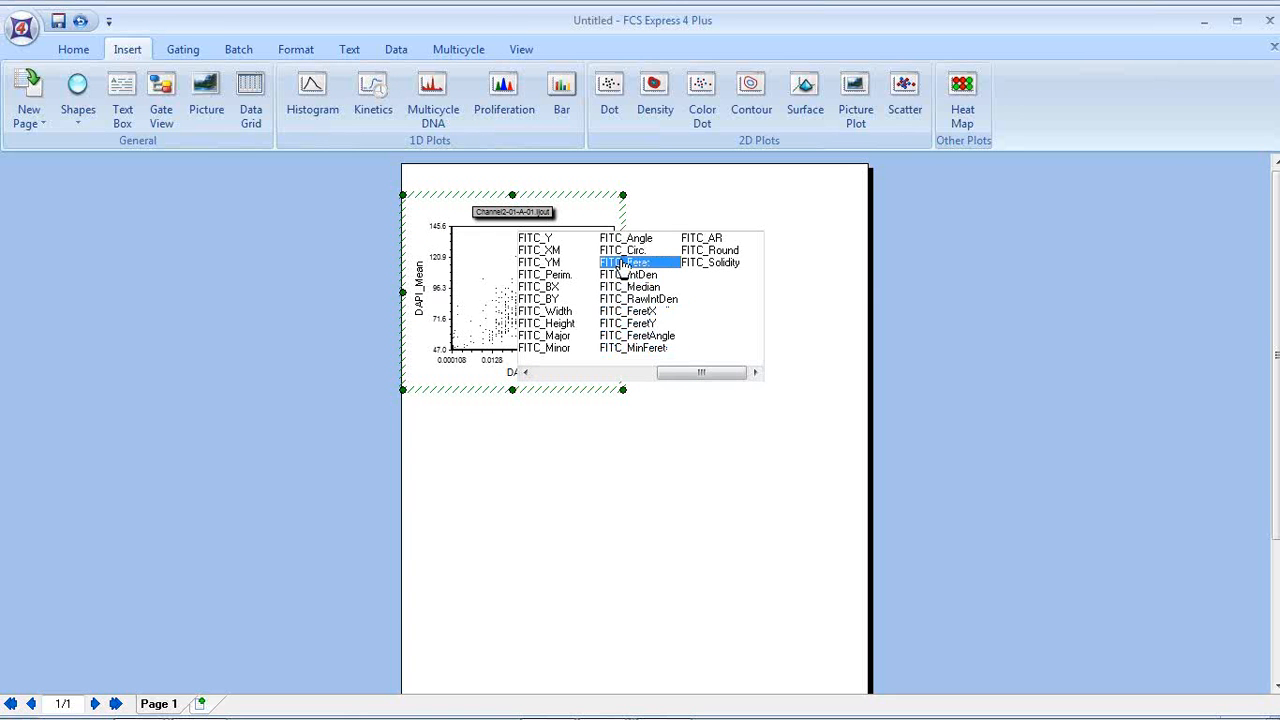
click(650, 286)
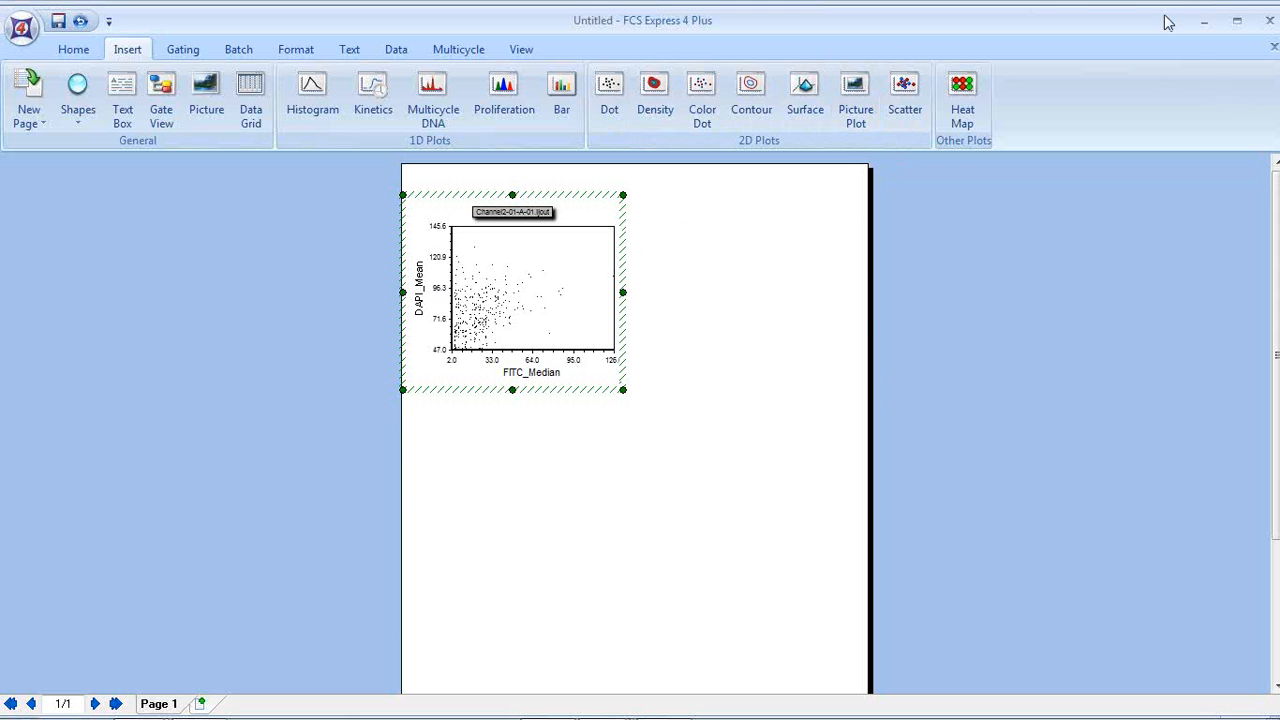
- Minimize both FCS Express layouts and return to the ImageJ Webinar folder in the file browser
click(1204, 28)
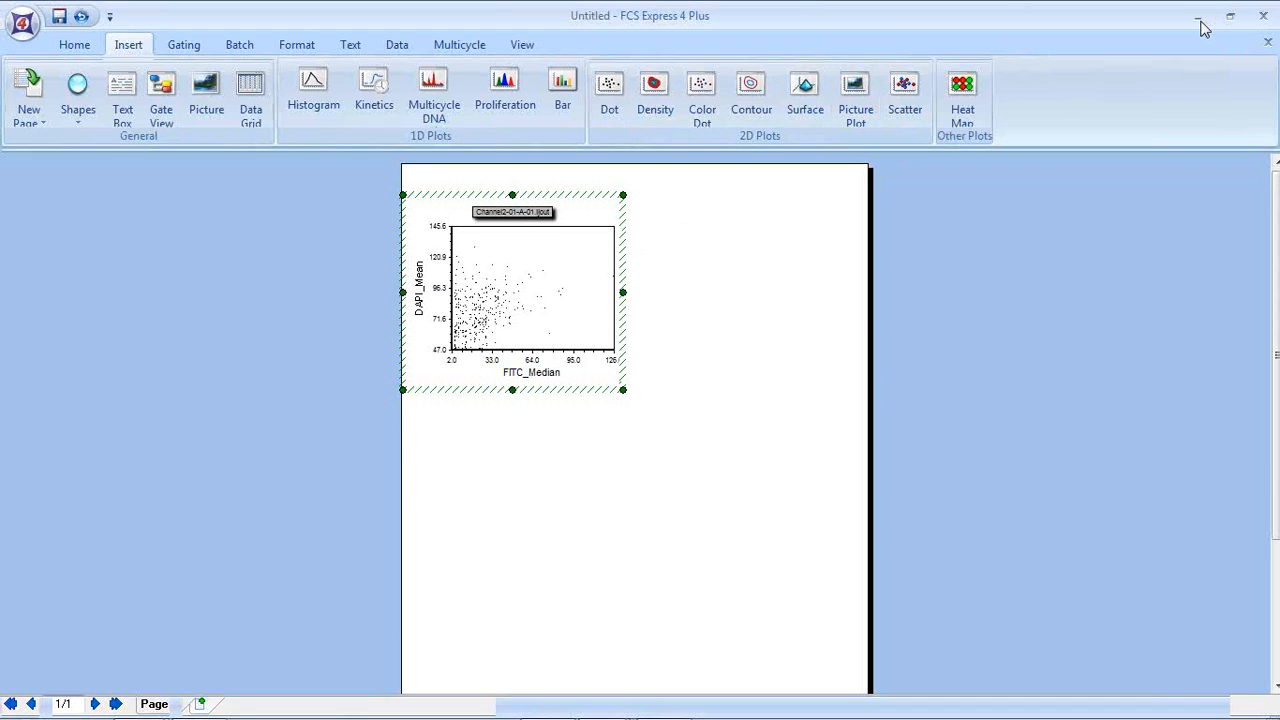
click(1203, 27)
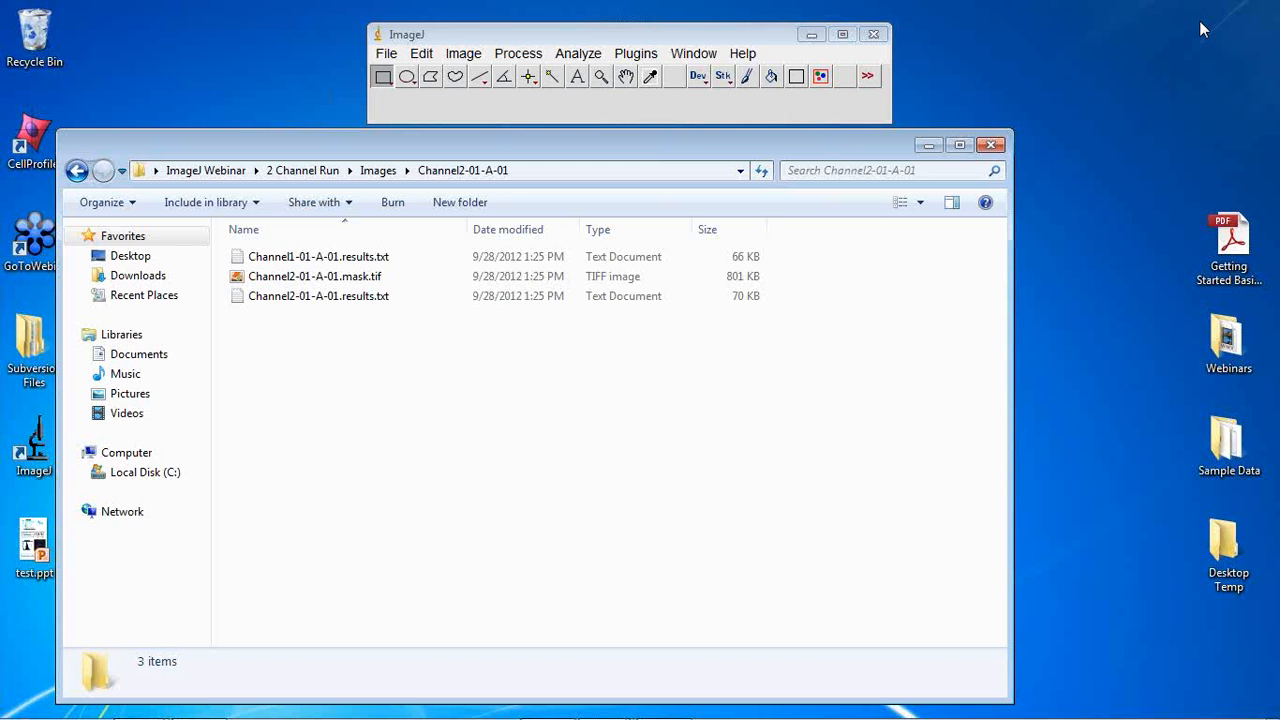
click(77, 171)
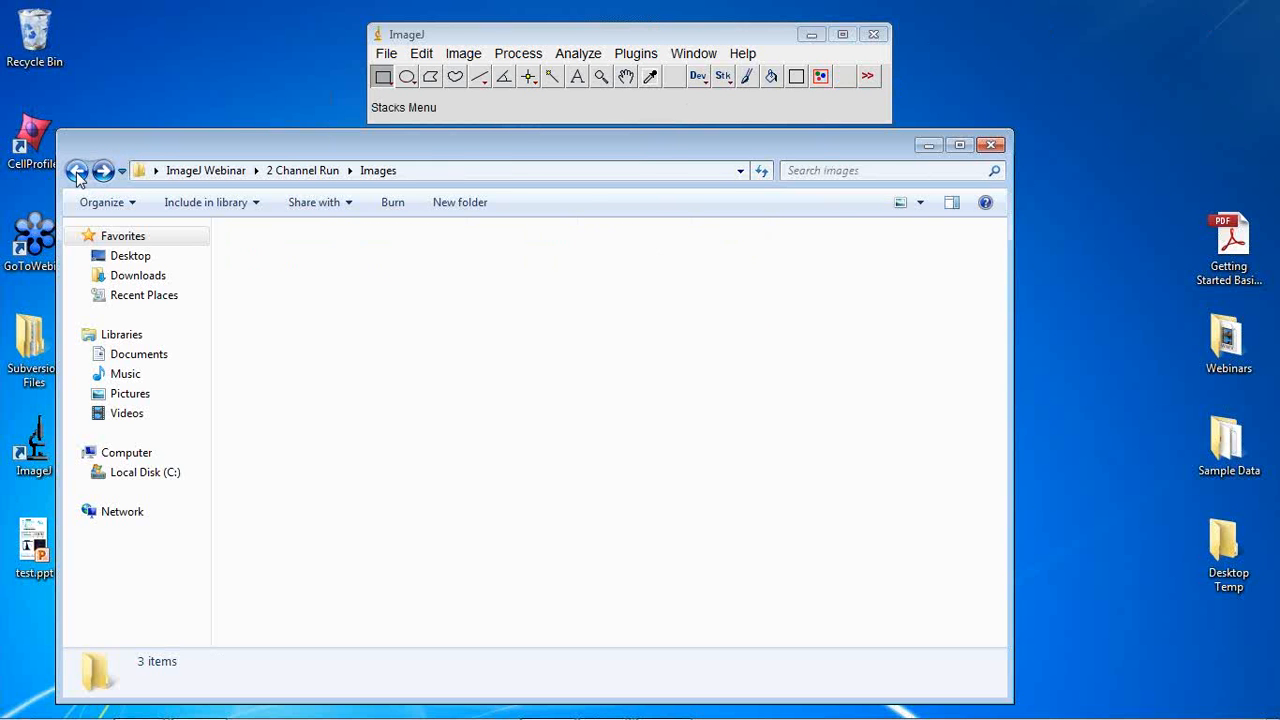
click(77, 171)
click(76, 172)
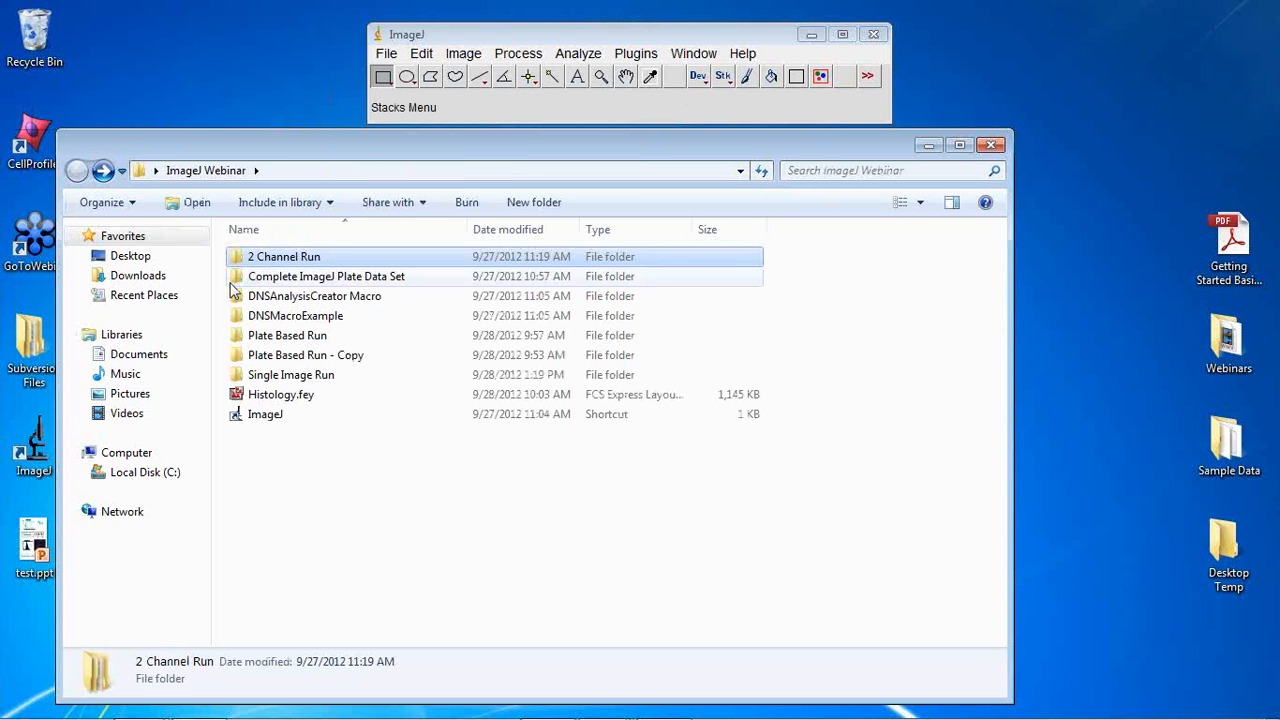
- Open the images folder inside Plate Based Run - Copy and look through its Channel1 and Channel2 images
click(288, 362)
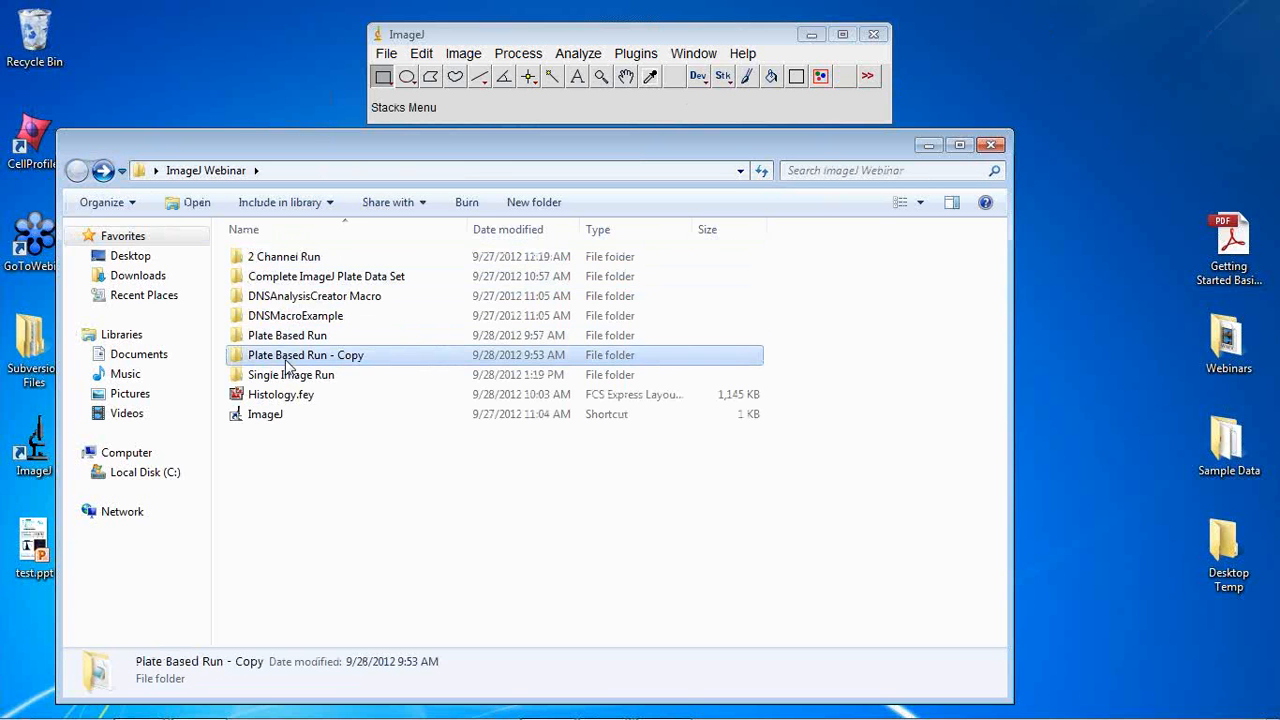
double_click(288, 362)
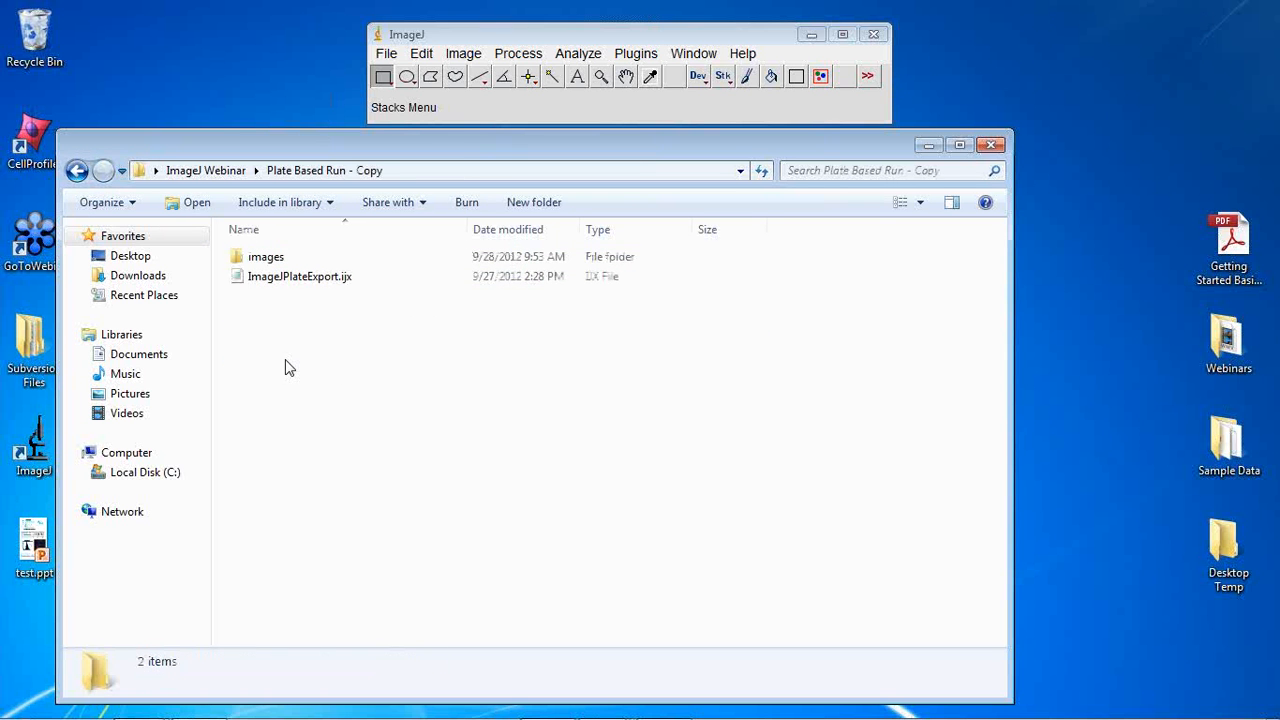
double_click(276, 262)
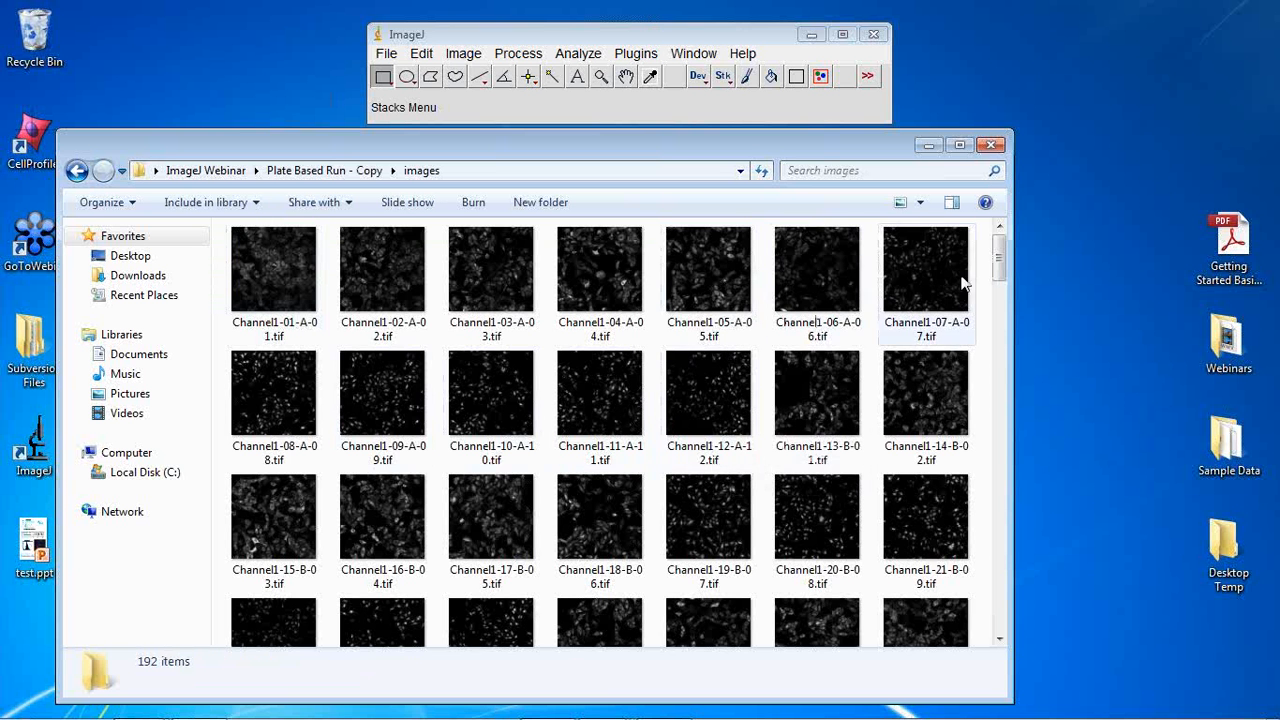
drag(998, 262, 996, 470)
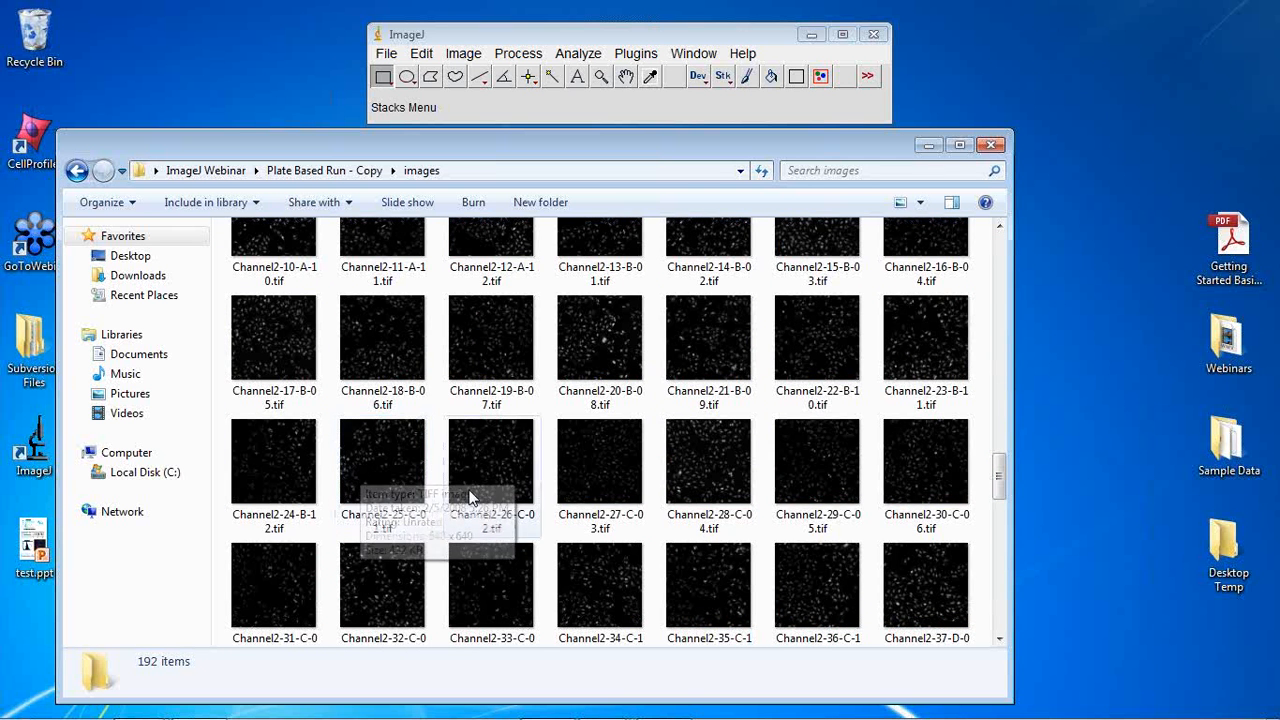
scroll(468, 500, up, 3)
scroll(466, 496, up, 12)
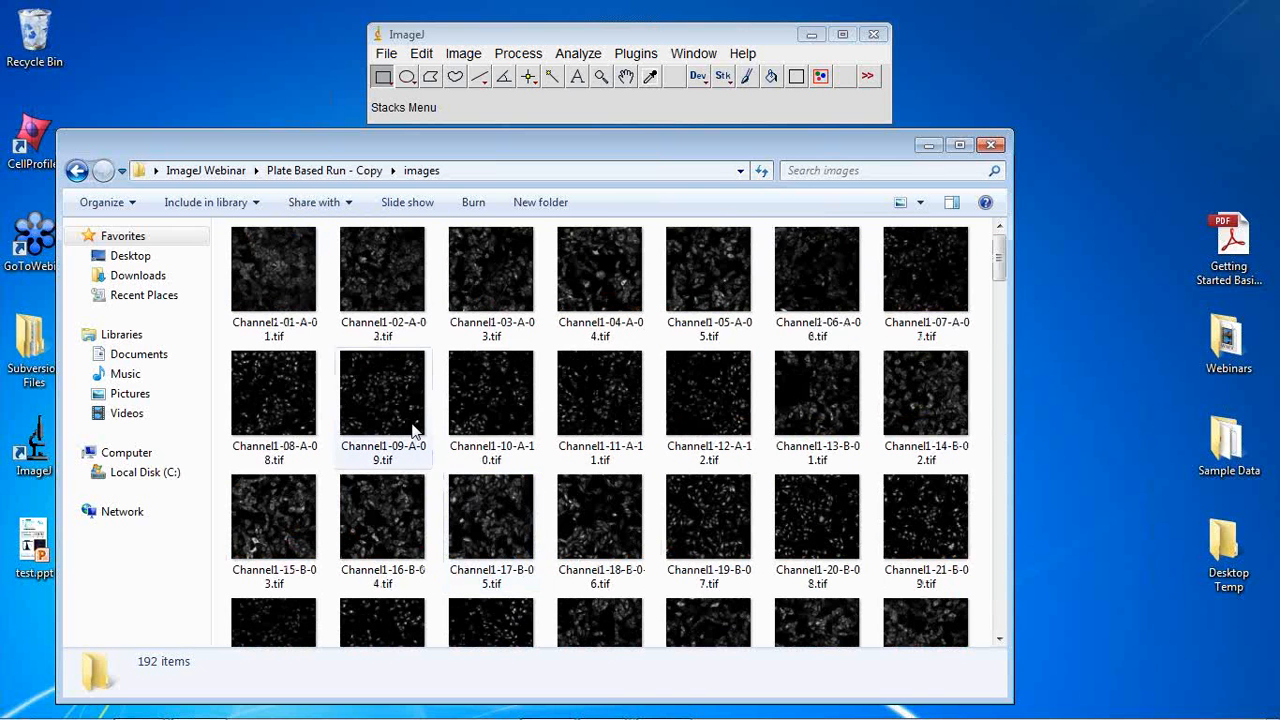
- Return to the Plate Based Run - Copy folder and open ImageJPlateExport.ijx in Notepad
click(77, 171)
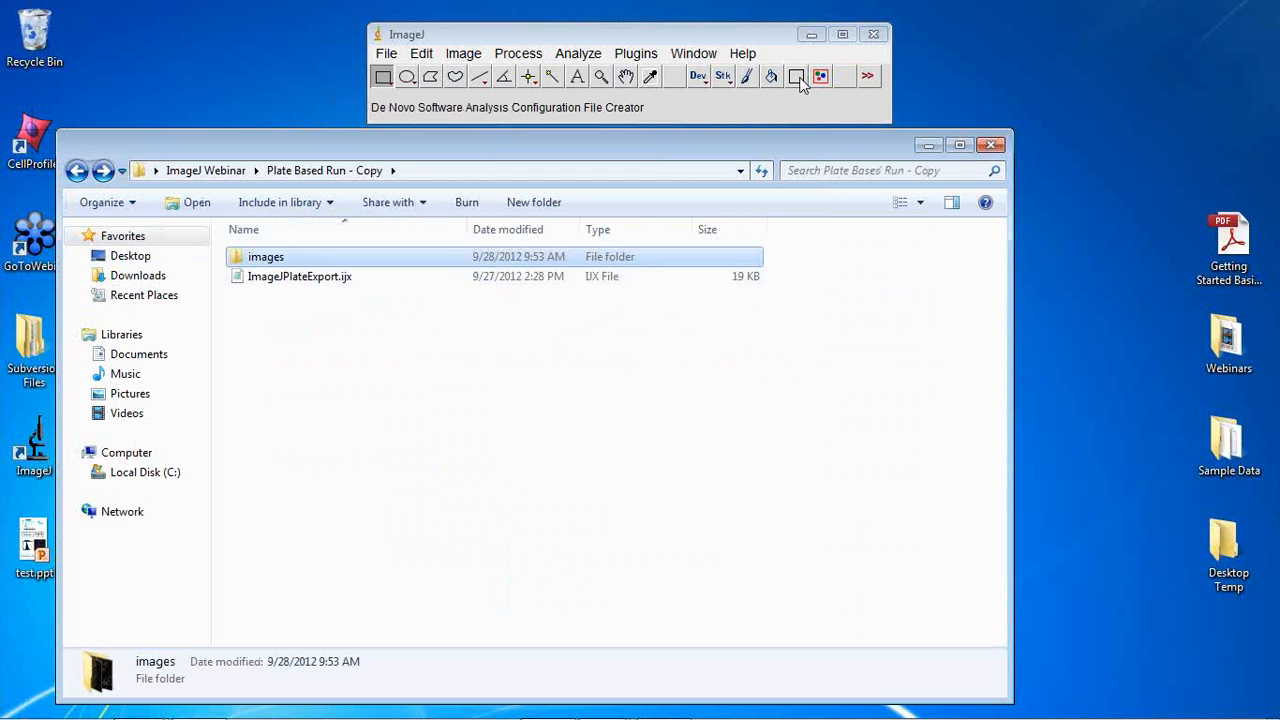
click(322, 279)
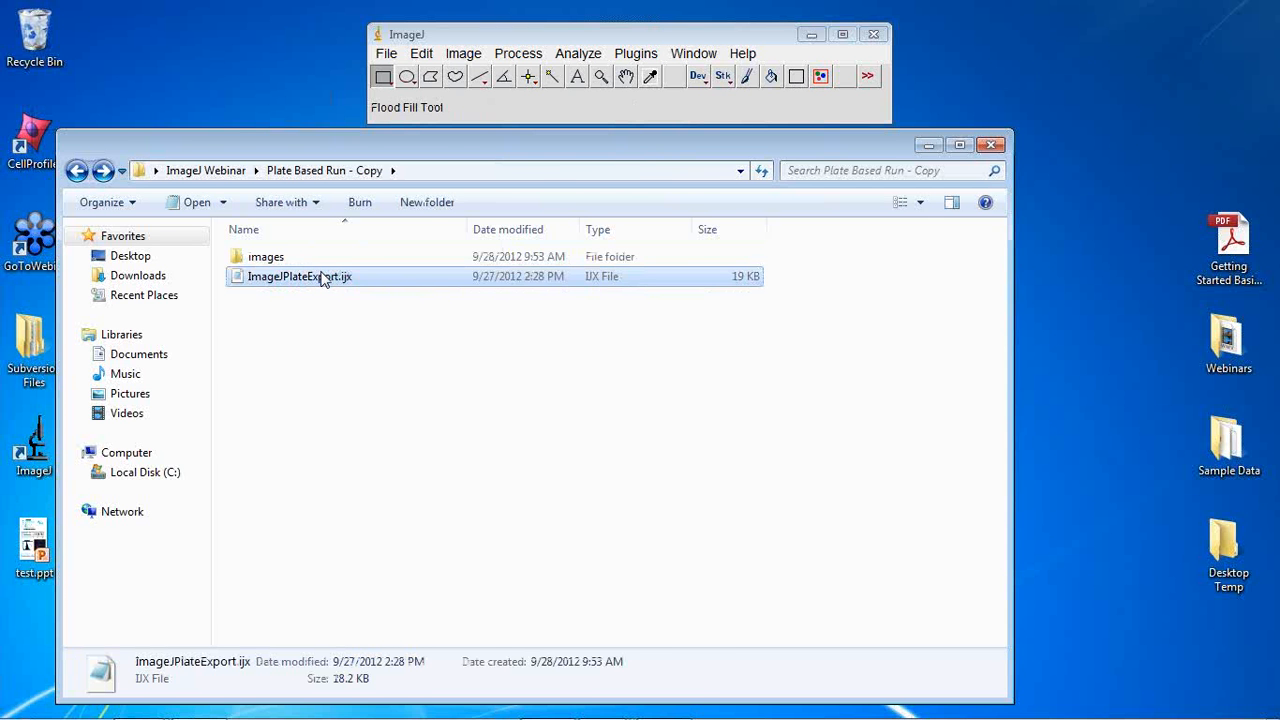
double_click(322, 279)
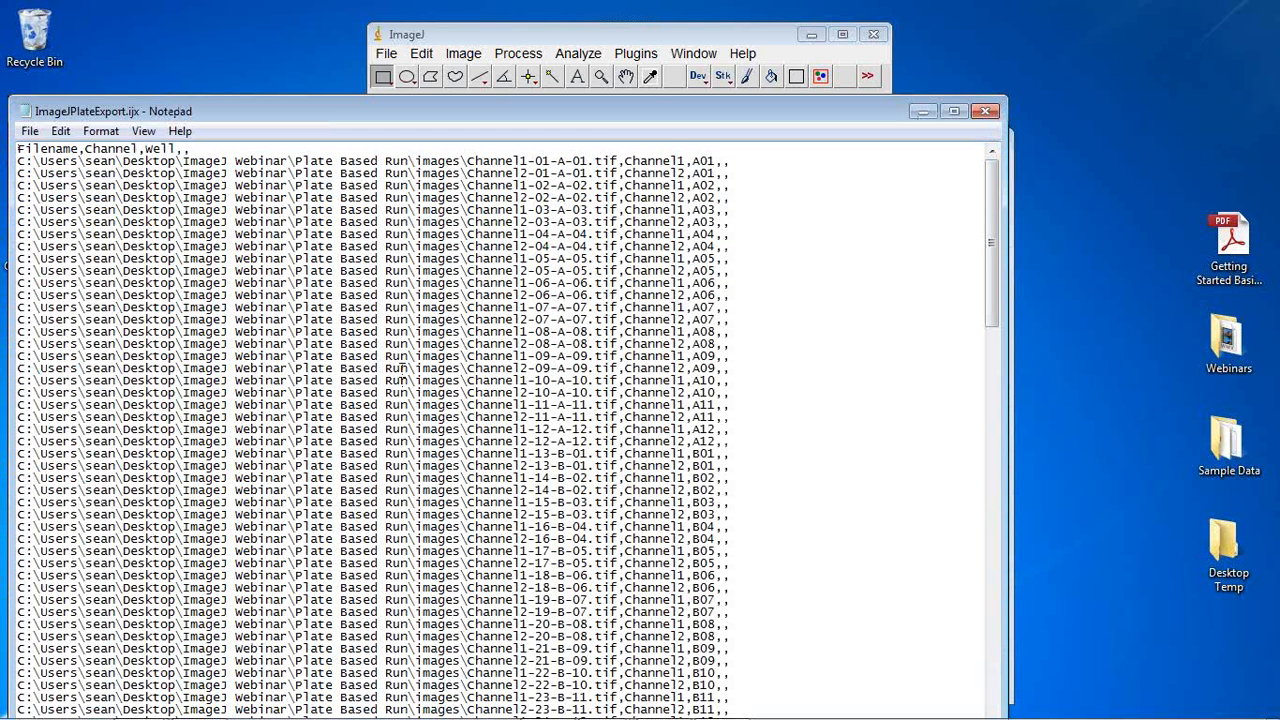
- Examine the header line and the filename, channel and well entries of the A01 rows, then close the text file
scroll(401, 373, down, 5)
scroll(405, 368, up, 5)
drag(35, 150, 176, 150)
drag(731, 174, 532, 150)
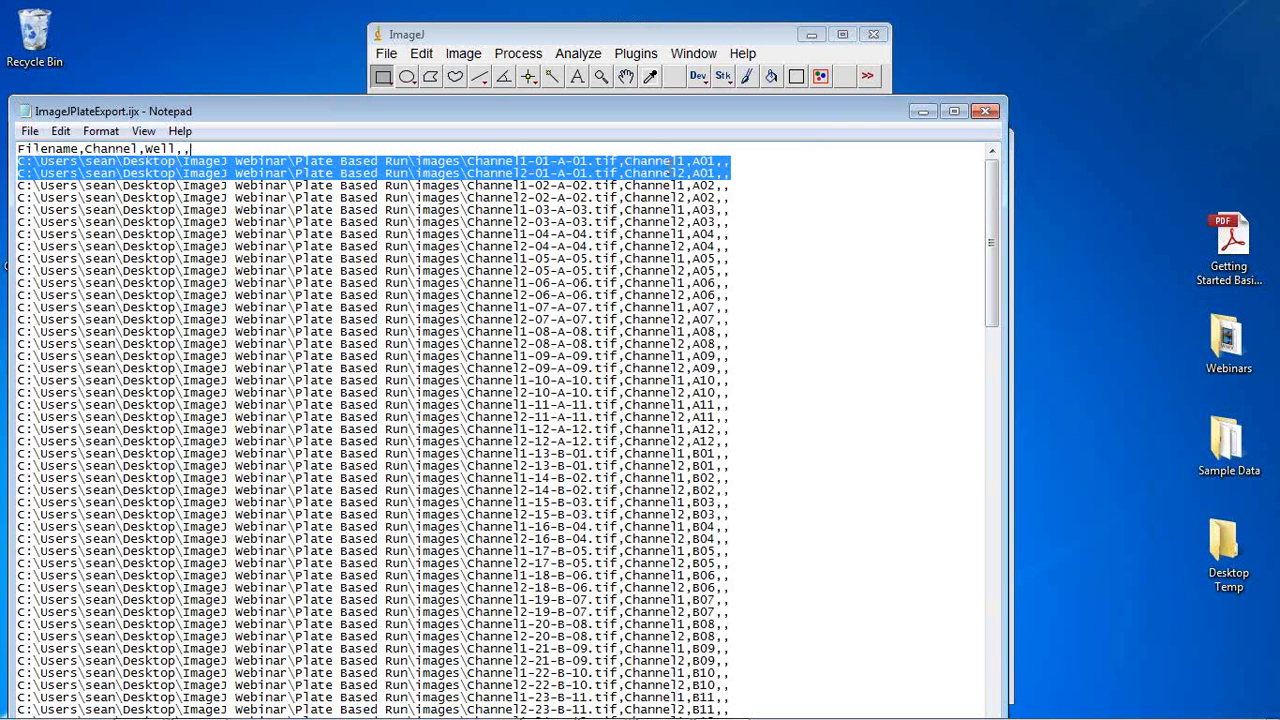
click(706, 162)
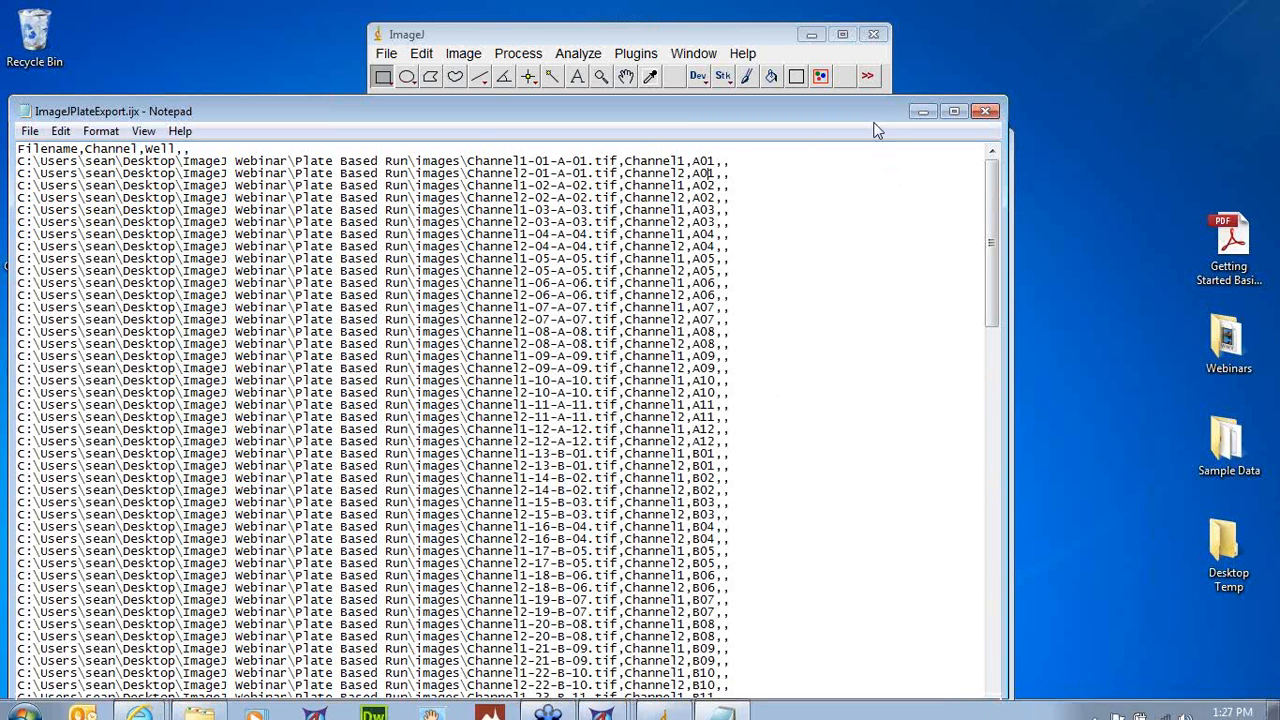
drag(869, 113, 825, 276)
click(941, 278)
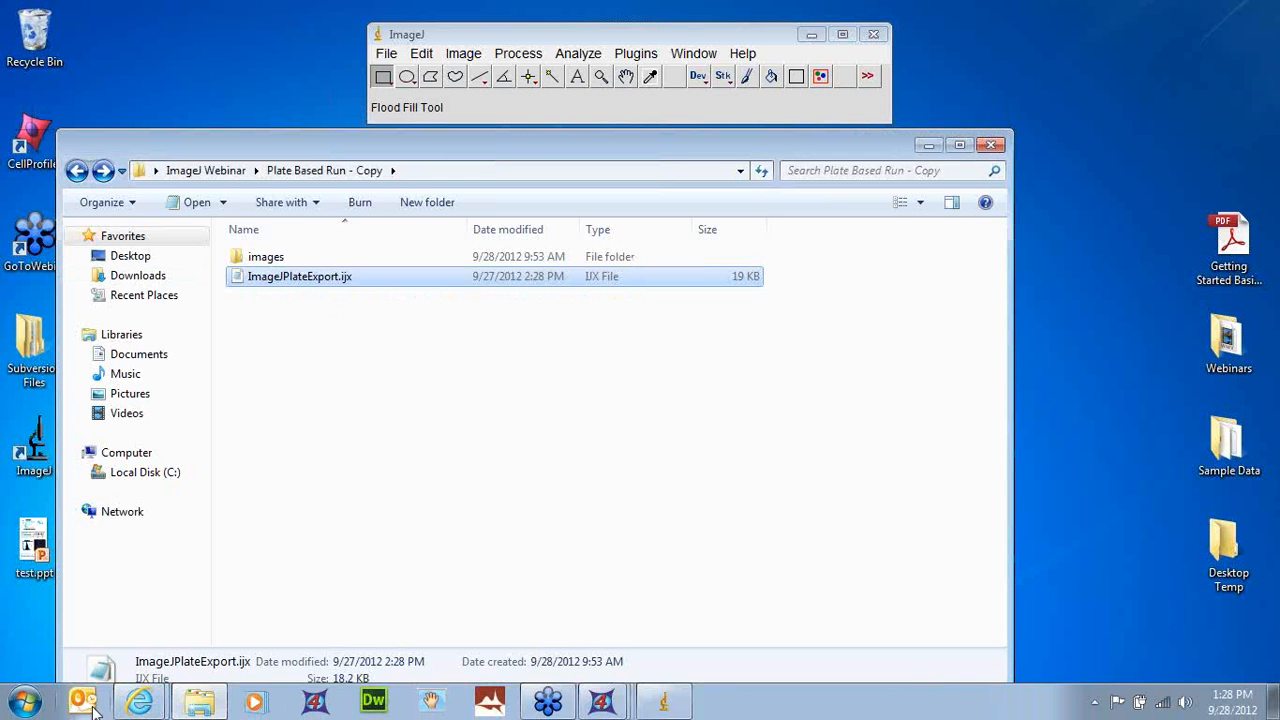
- Switch to Microsoft Excel, load ImageJPlateExport.ijx into it and widen column A to fit the full file paths
click(26, 708)
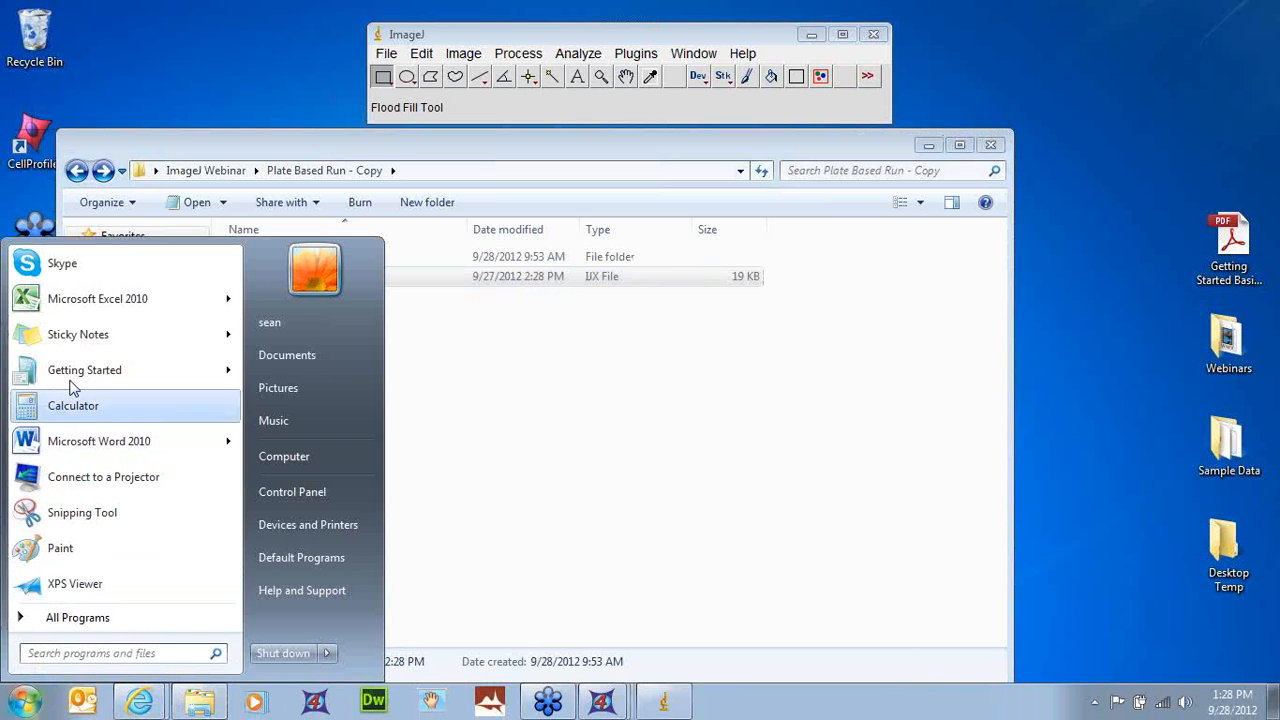
click(95, 291)
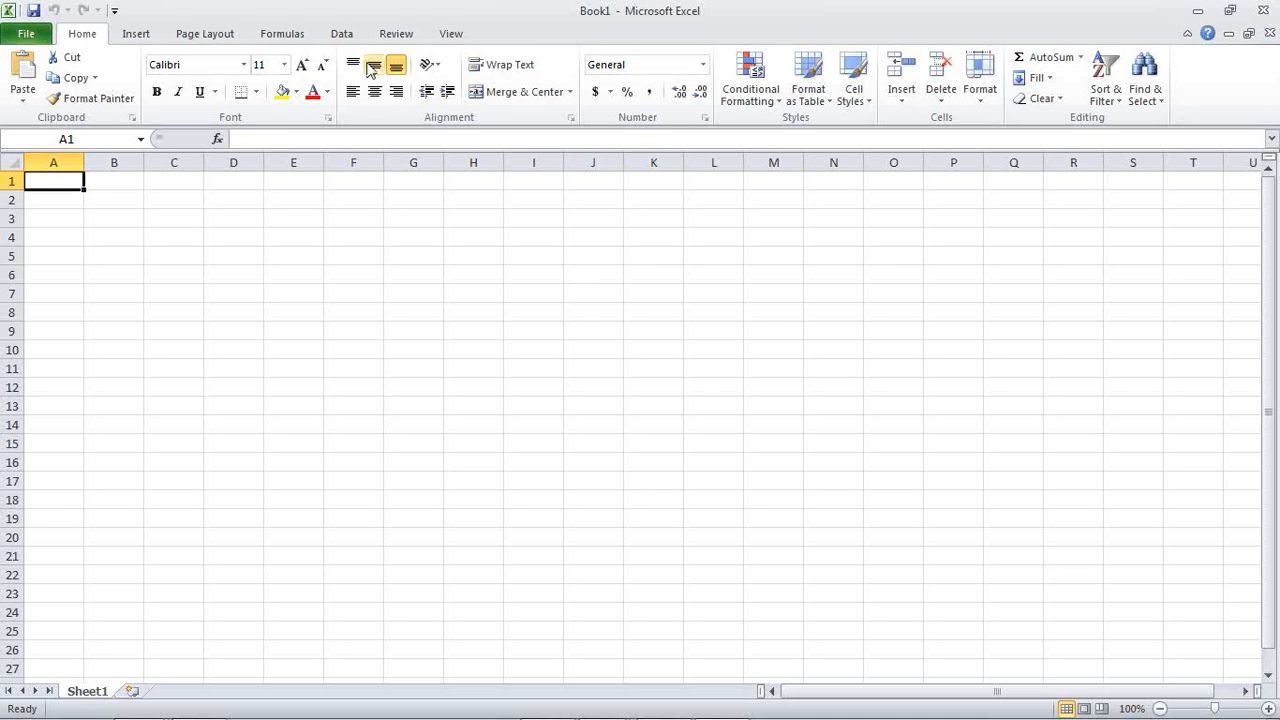
drag(345, 16, 694, 51)
drag(308, 284, 532, 255)
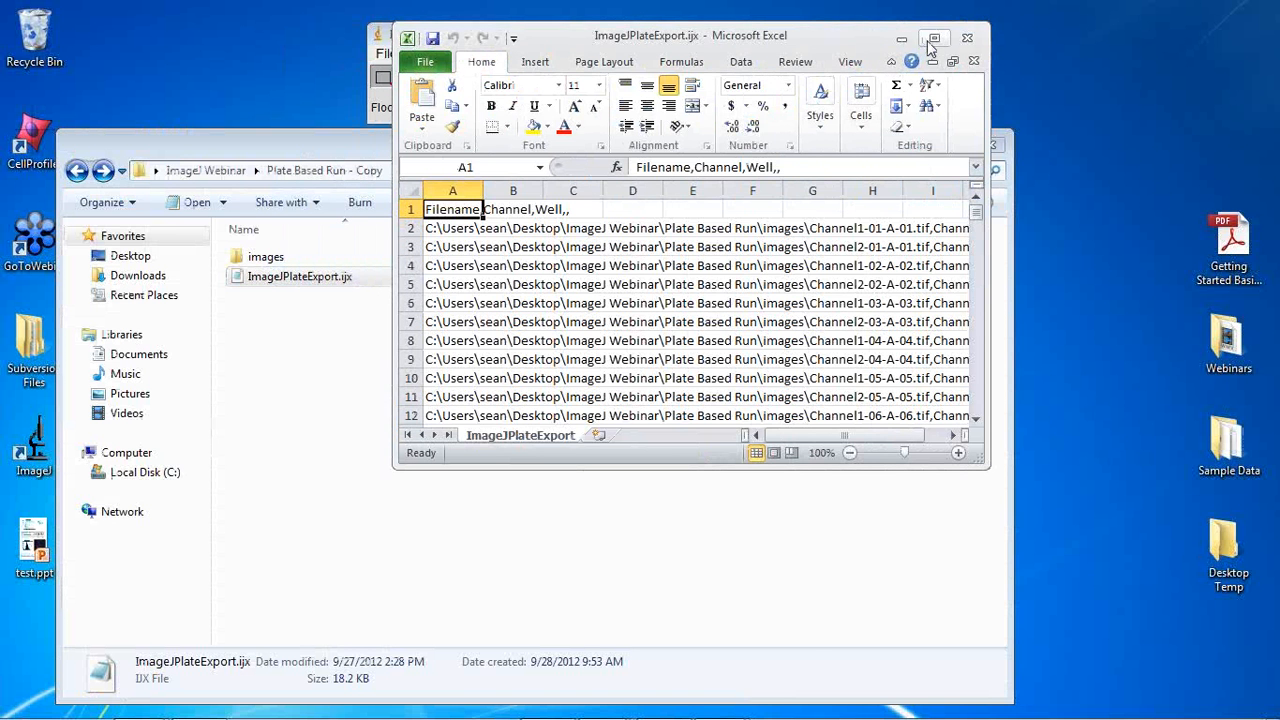
click(934, 38)
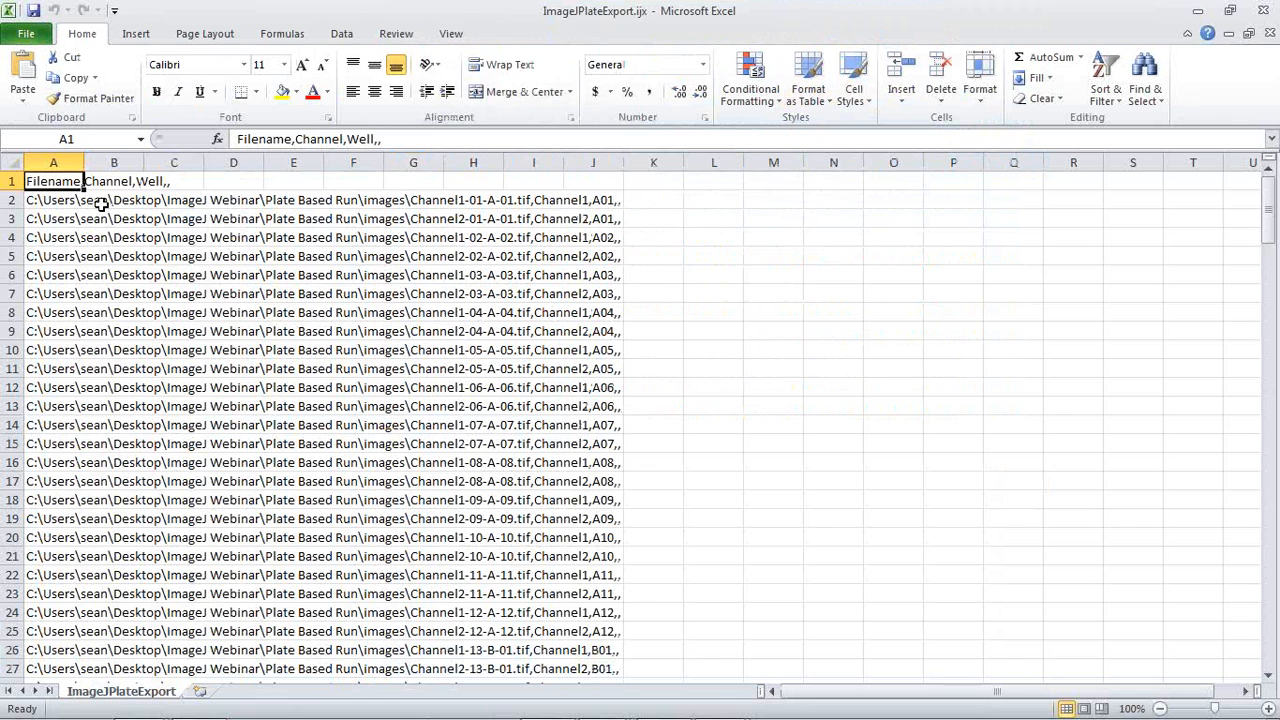
double_click(83, 168)
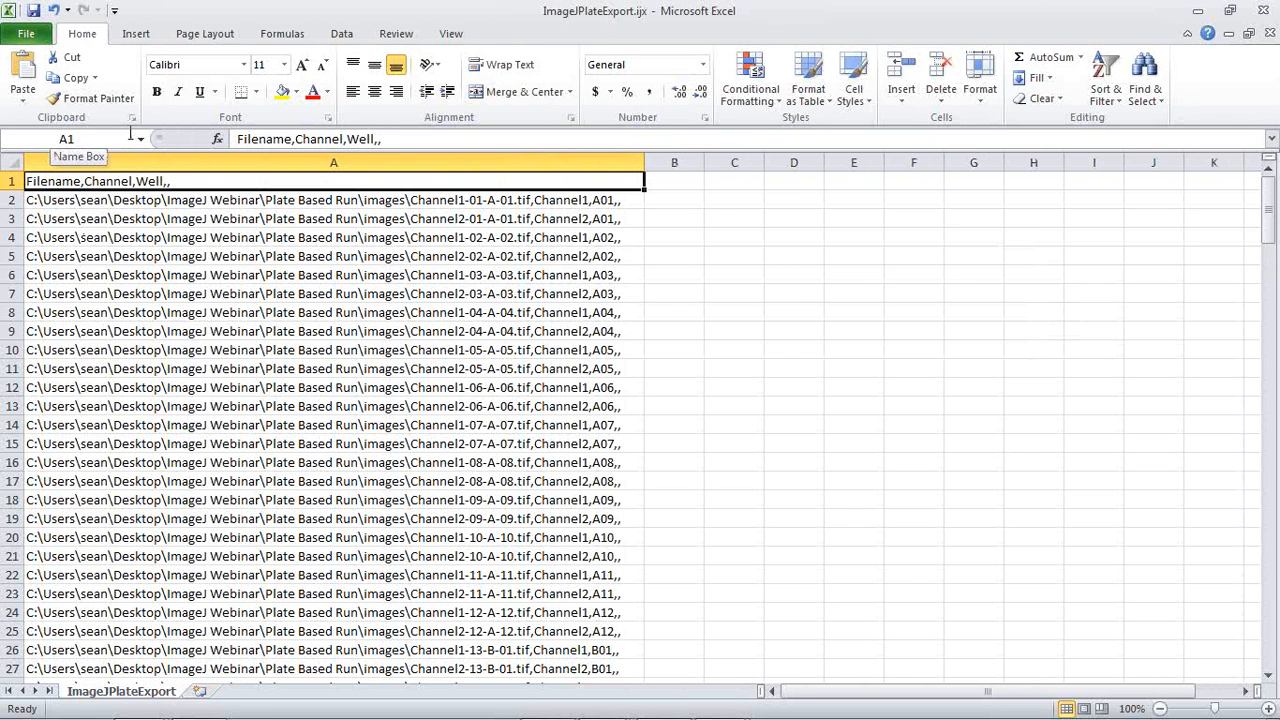
- Remove the channel and well text after the .tif filename in cells A2 and A3
click(530, 200)
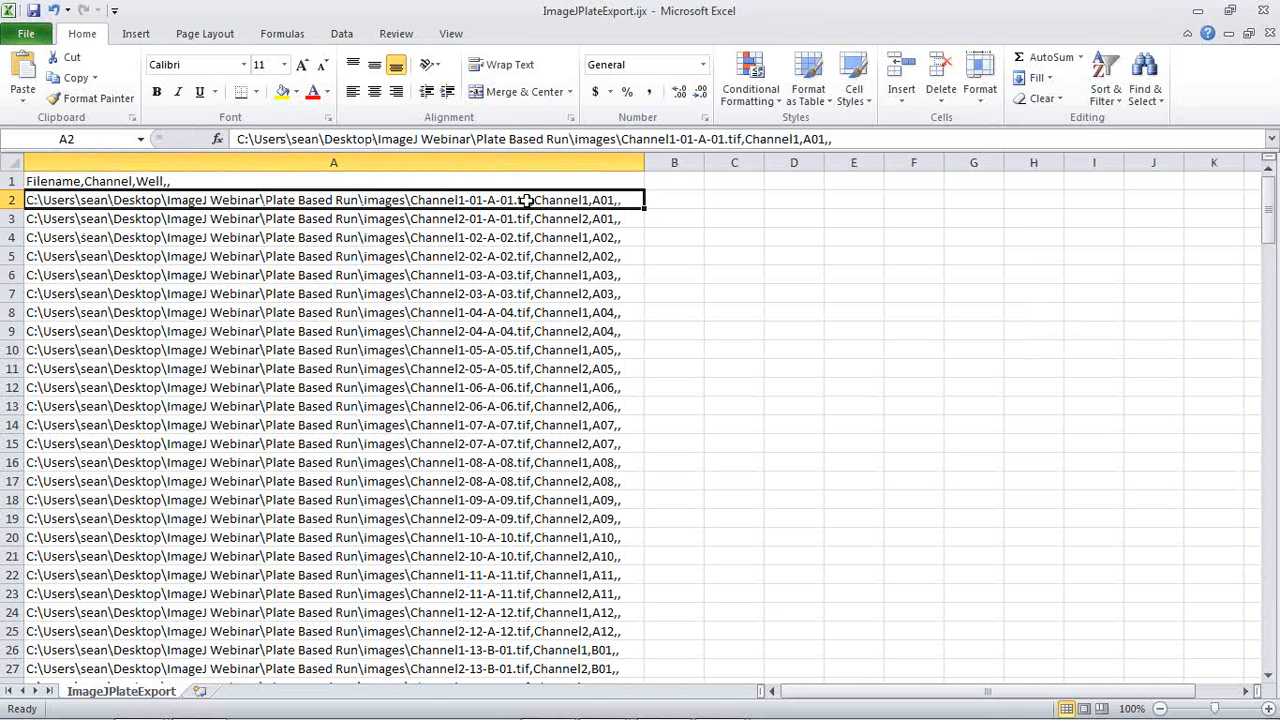
double_click(530, 200)
drag(530, 200, 622, 200)
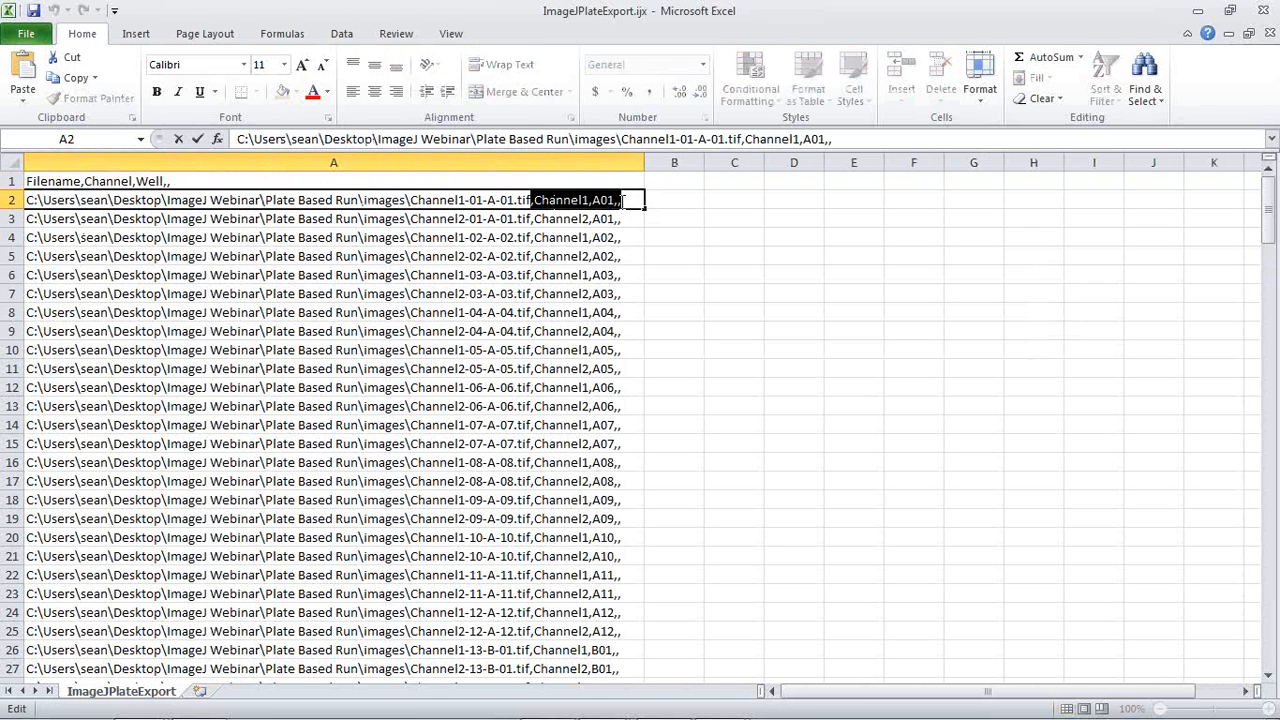
key(BackSpace)
key(Return)
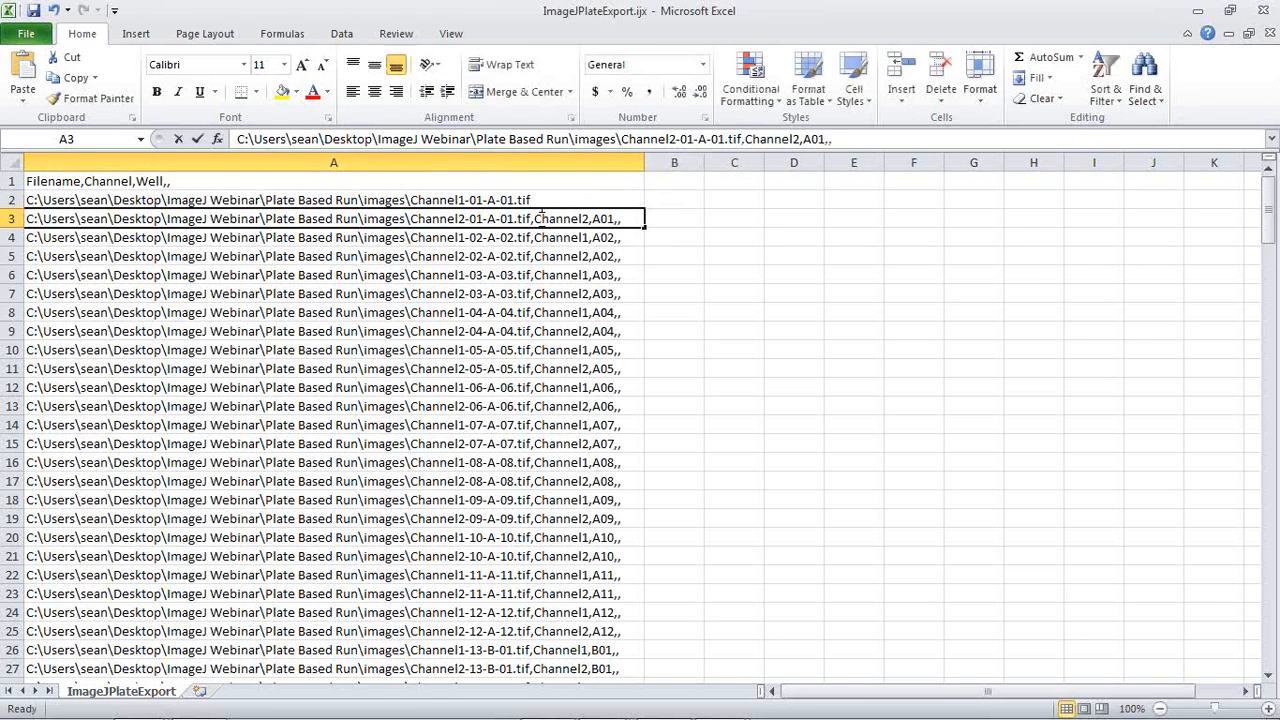
double_click(530, 218)
drag(530, 218, 683, 220)
key(BackSpace)
click(686, 251)
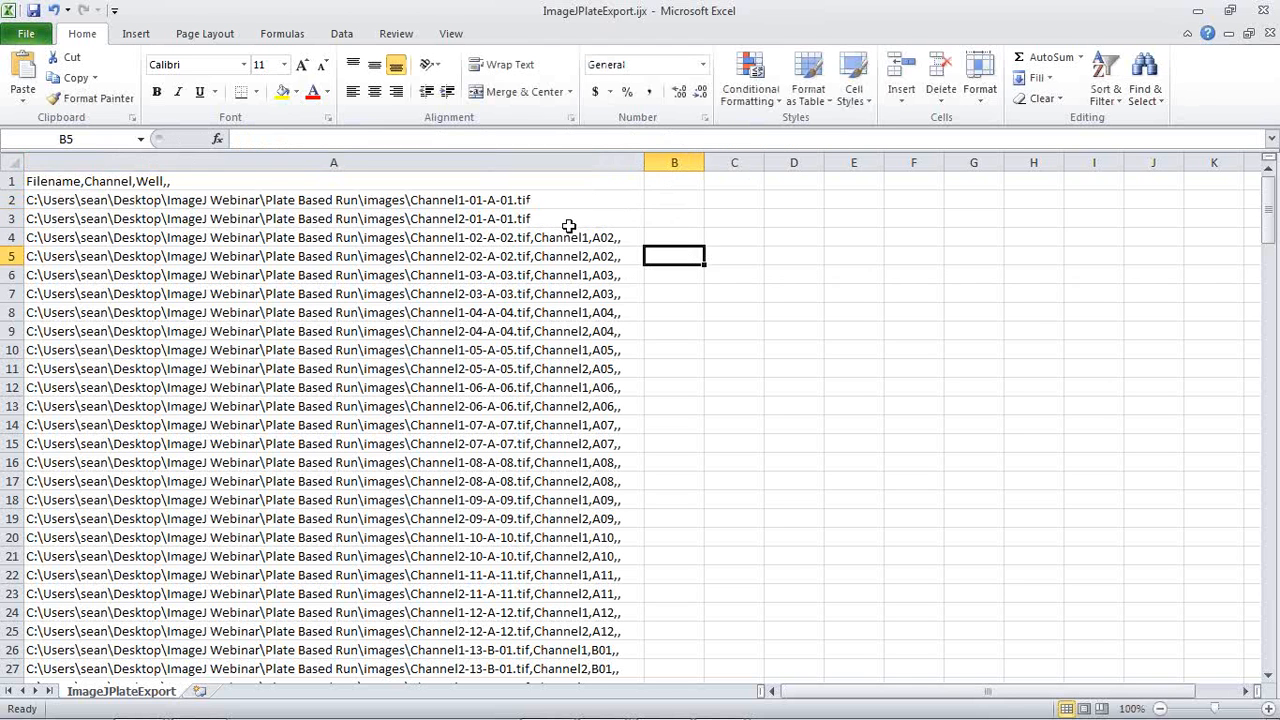
- Enter the column headers Channel in B1 and Well in C1
mouse_move(543, 205)
mouse_down()
mouse_move(562, 196)
mouse_move(566, 220)
mouse_move(531, 218)
mouse_up()
click(661, 199)
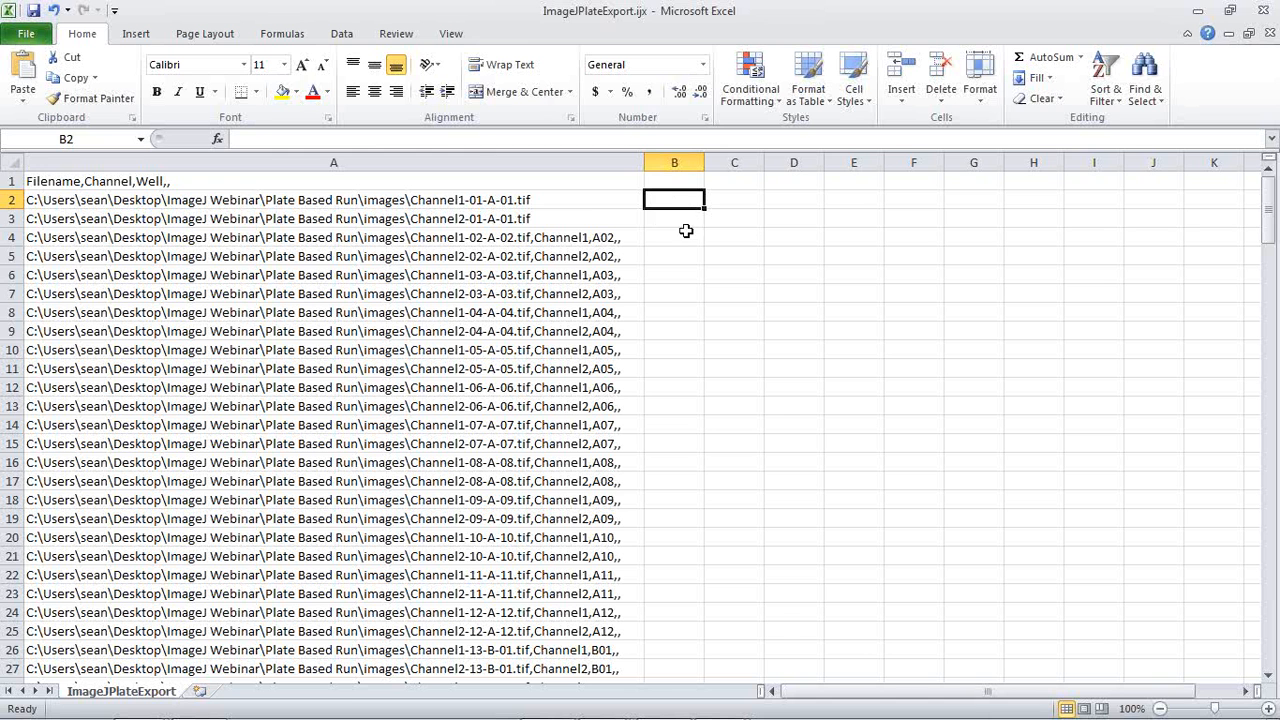
click(587, 198)
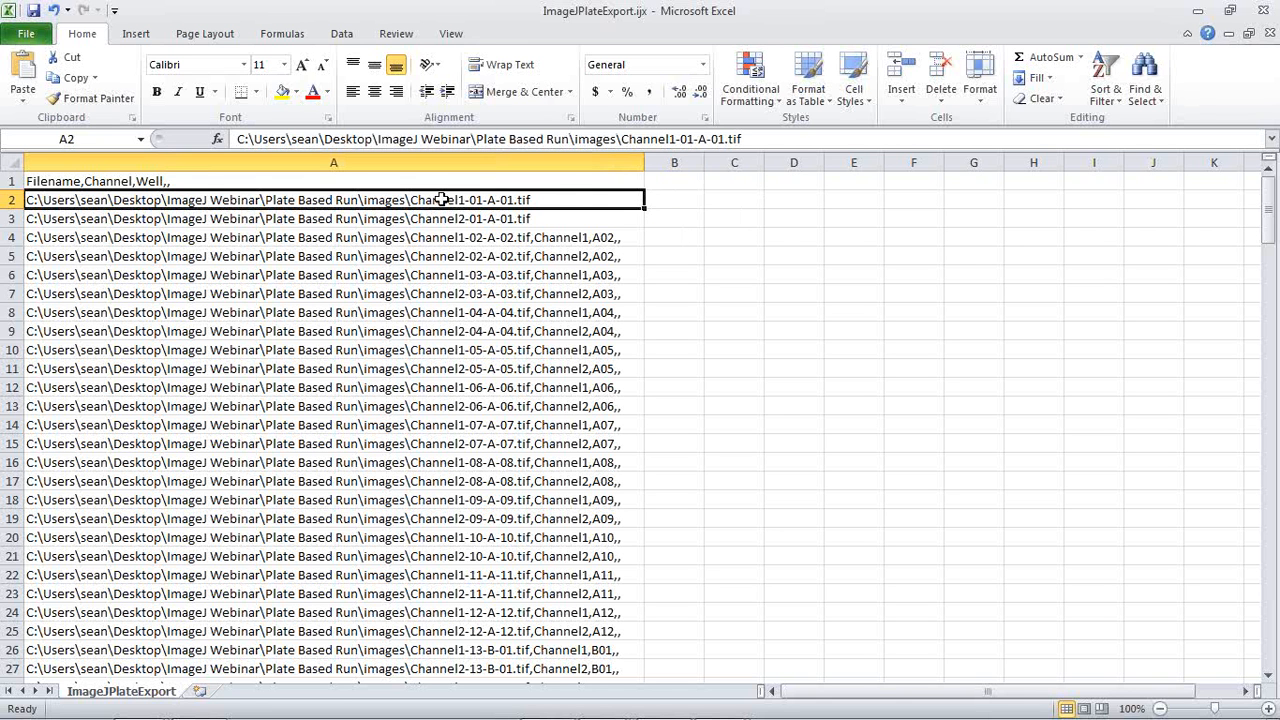
click(680, 183)
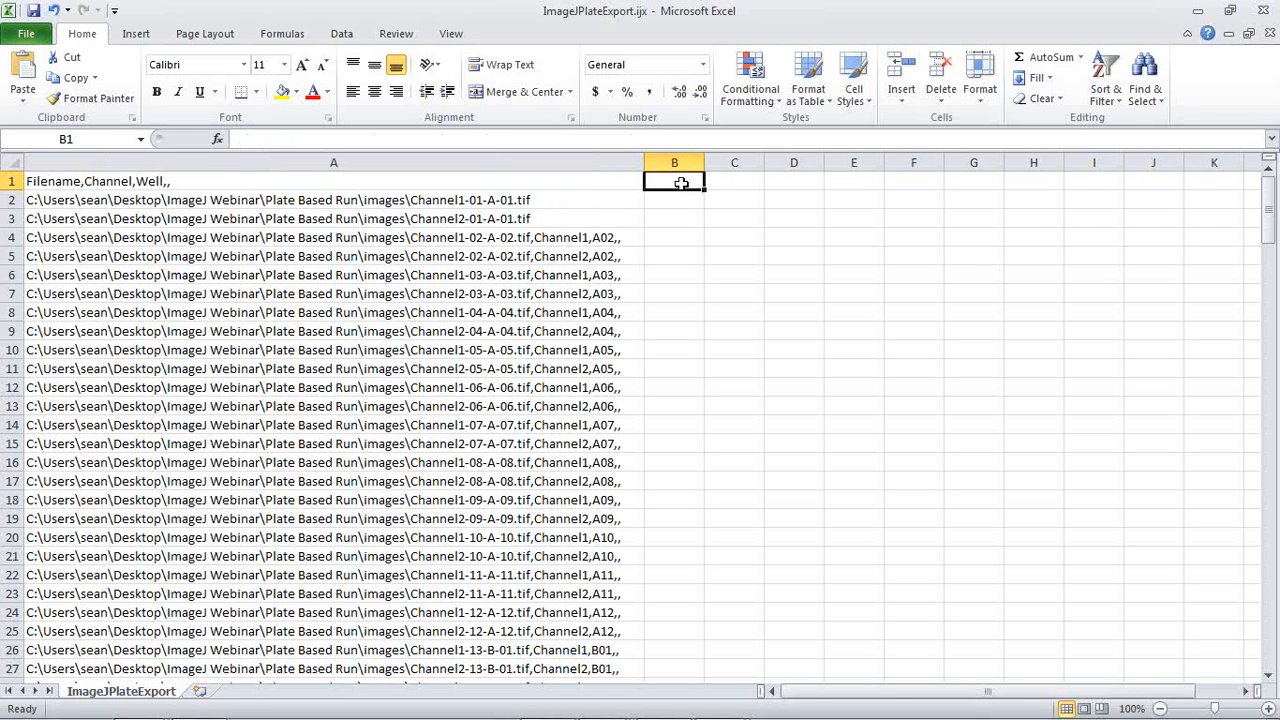
text(Channel)
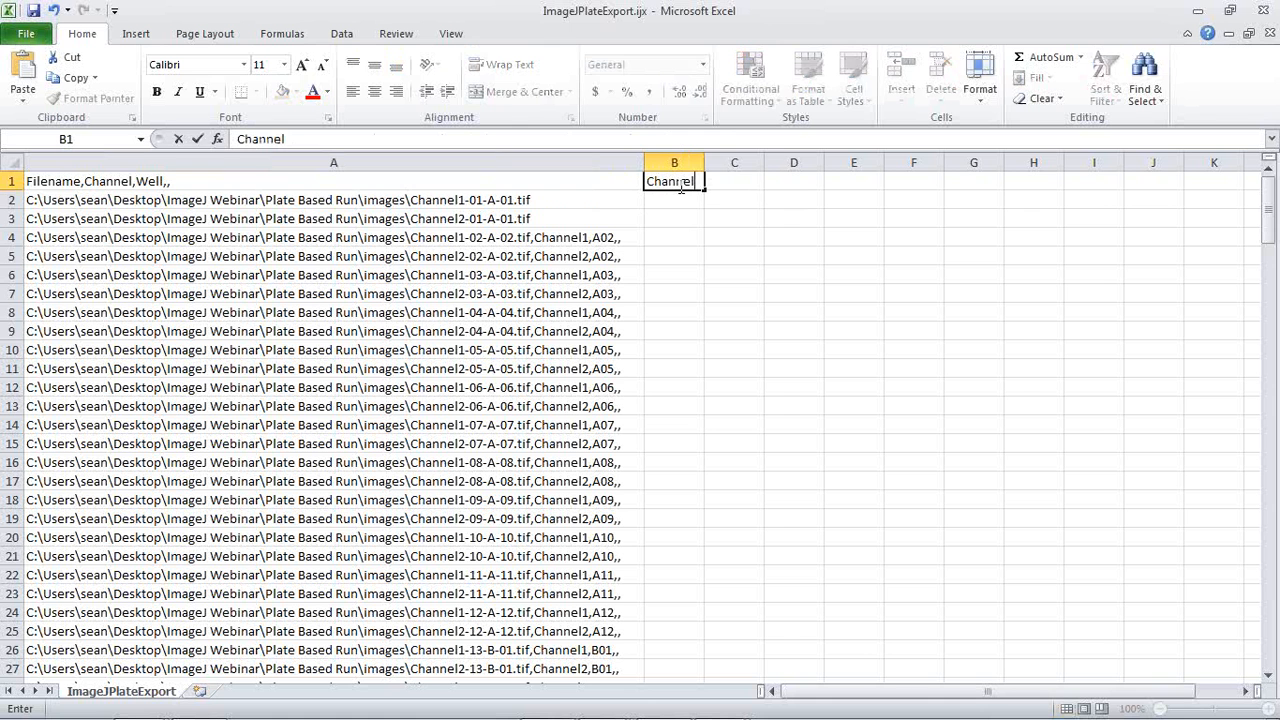
click(735, 182)
text(We)
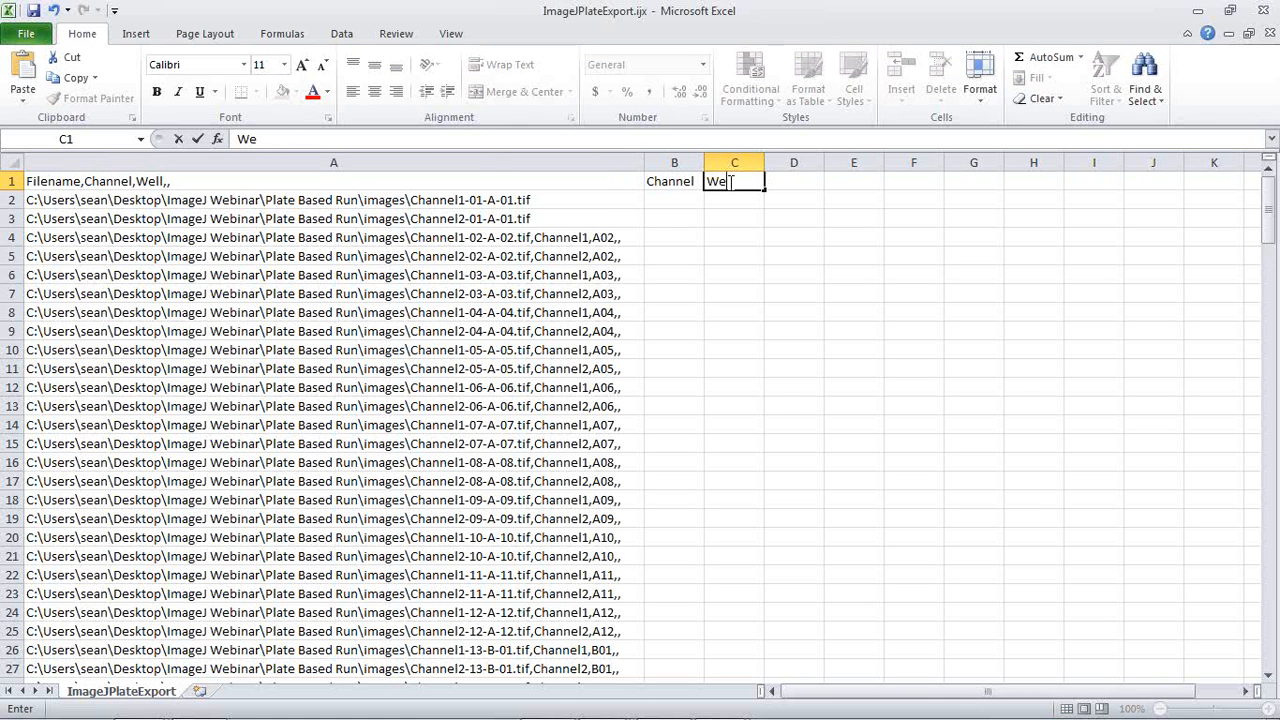
text(llll)
click(673, 216)
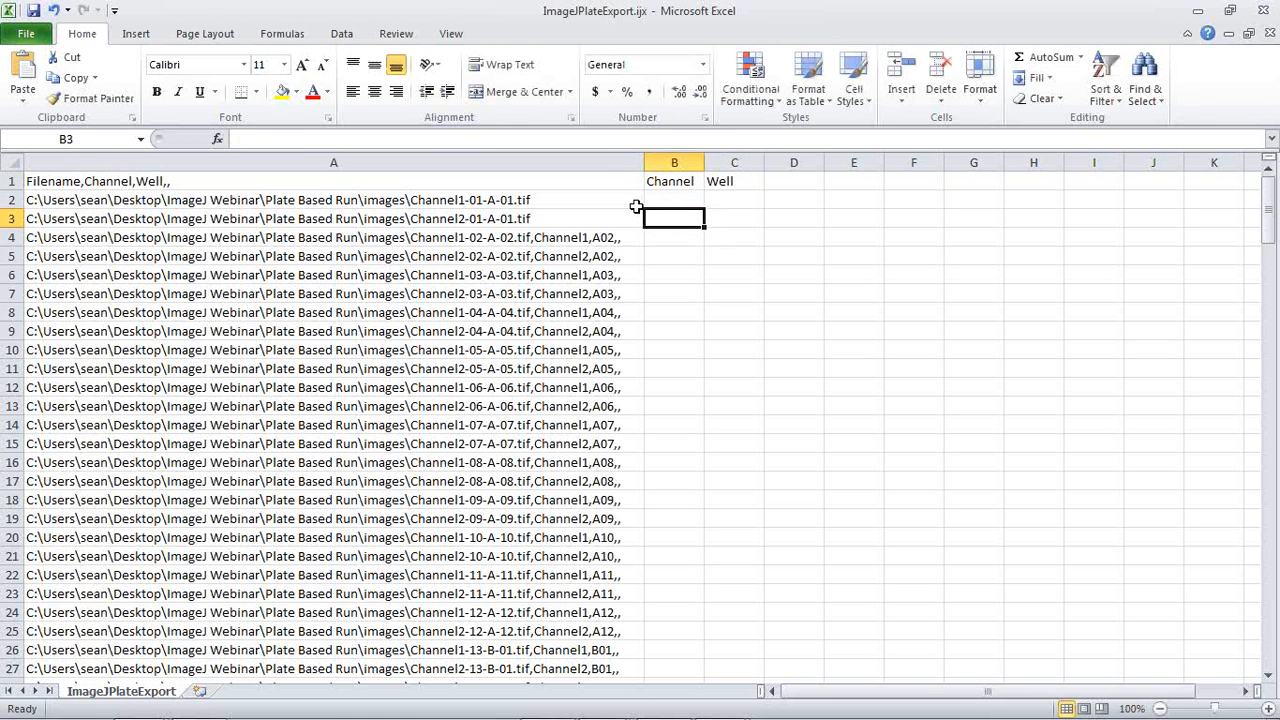
- Enter channel1 in B2 and A01 in C2 for the first image file
click(662, 200)
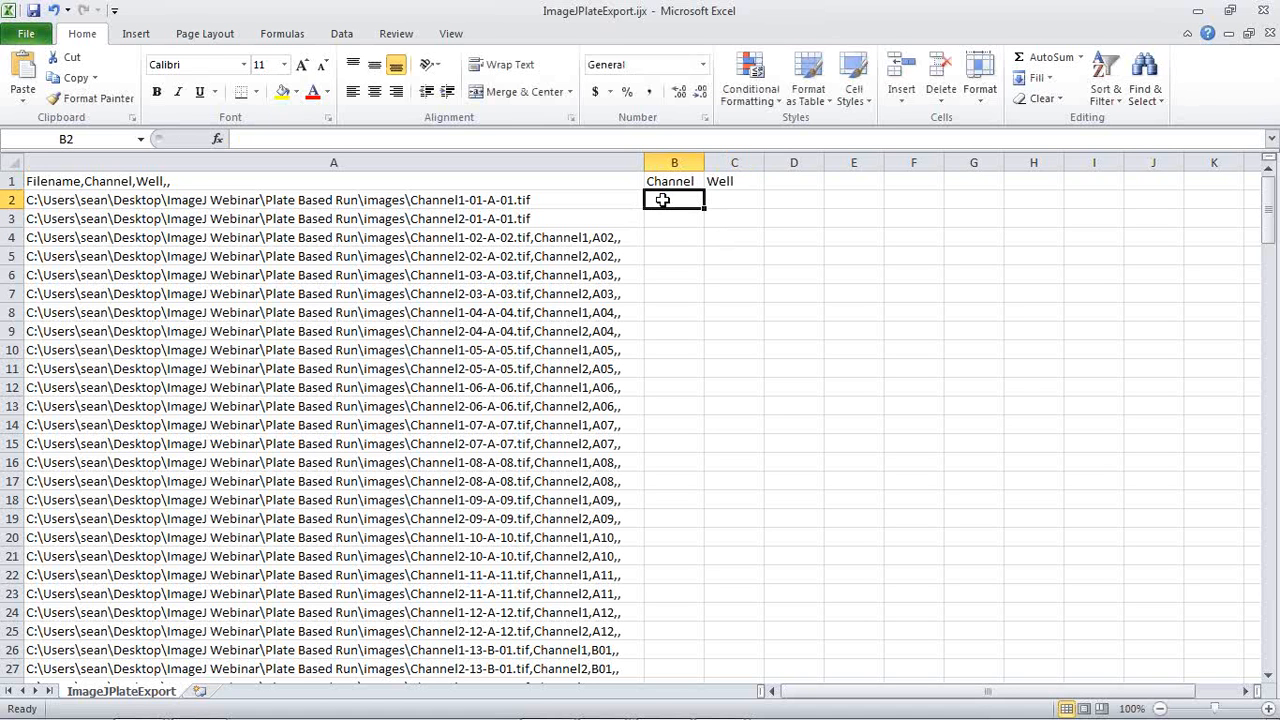
text(channel1)
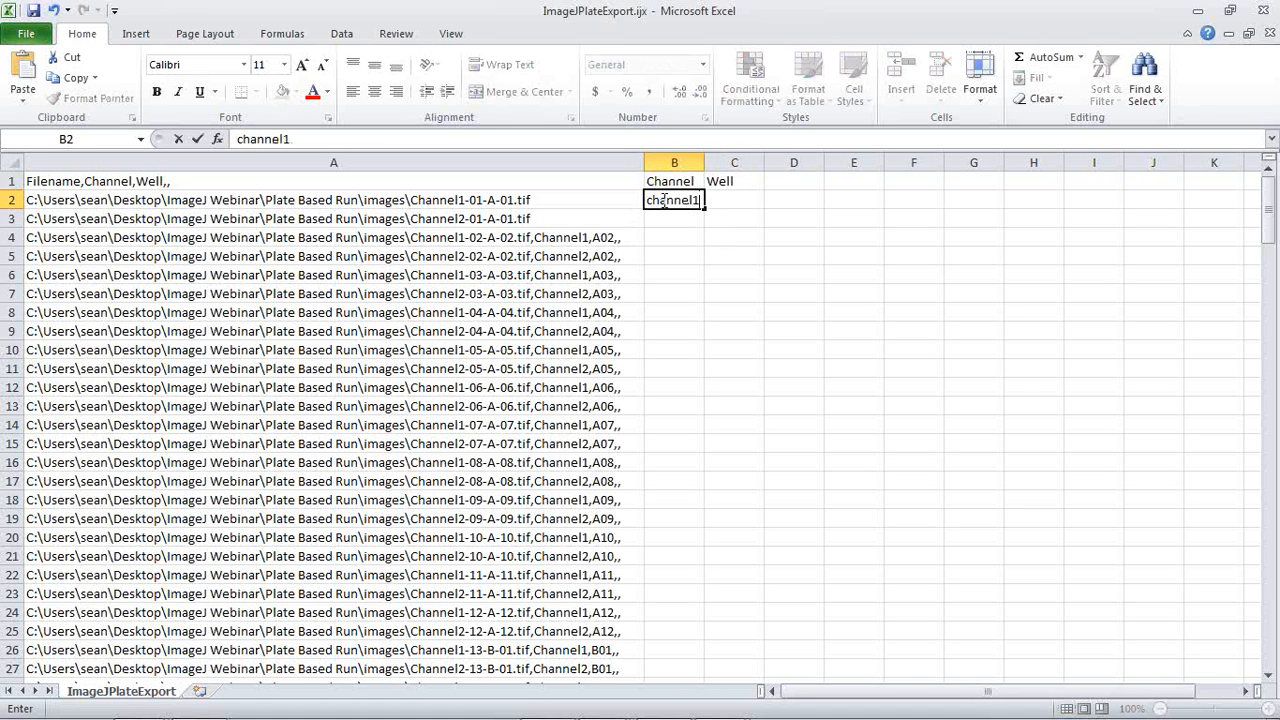
key(Tab)
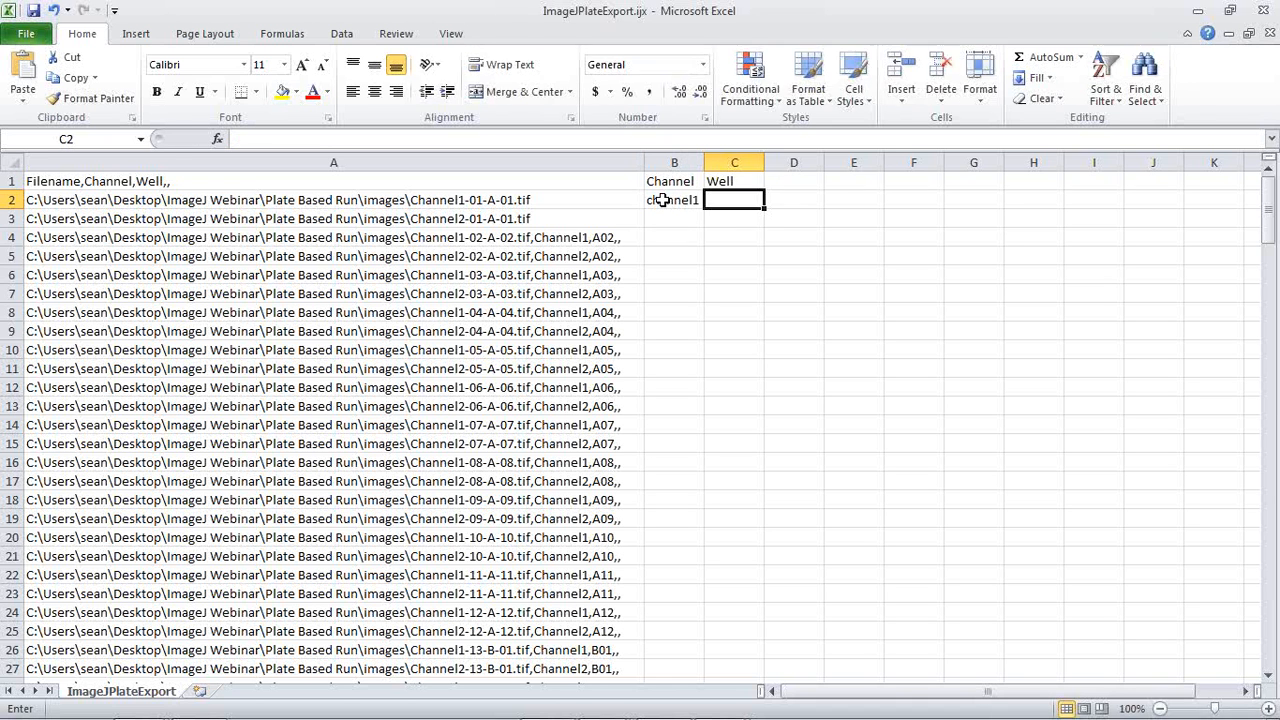
text(A0)
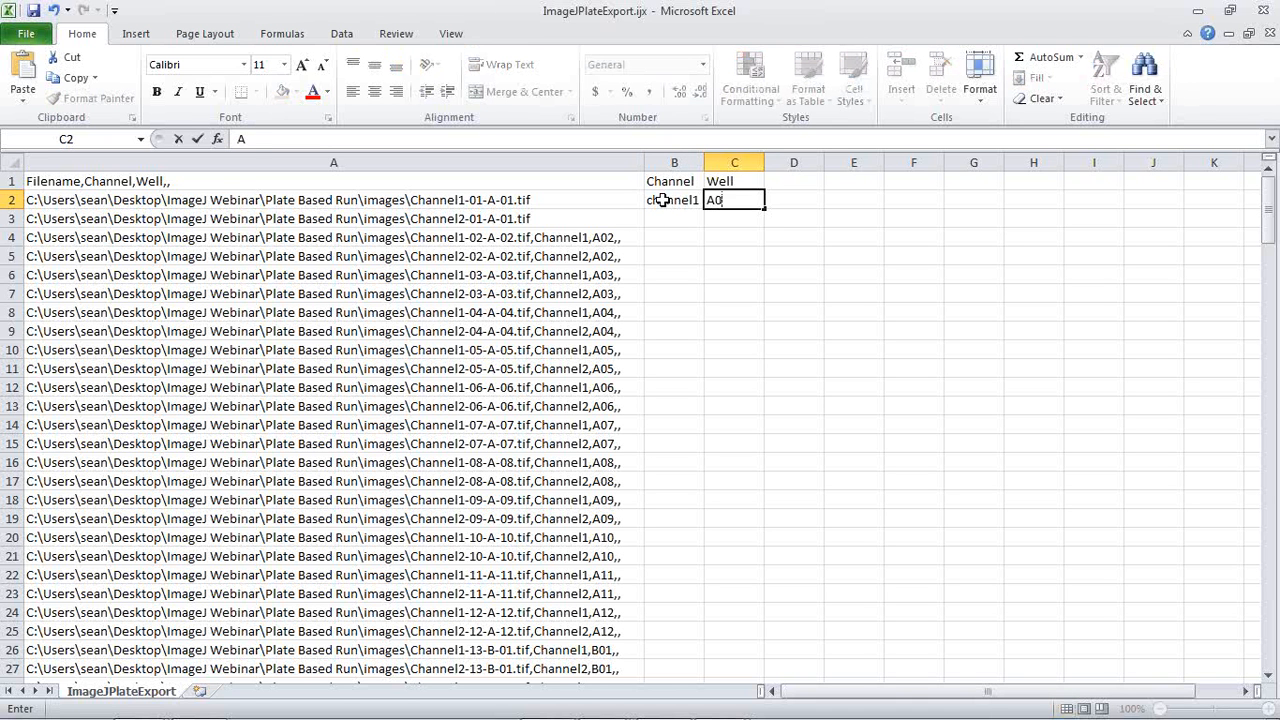
text(1)
click(496, 193)
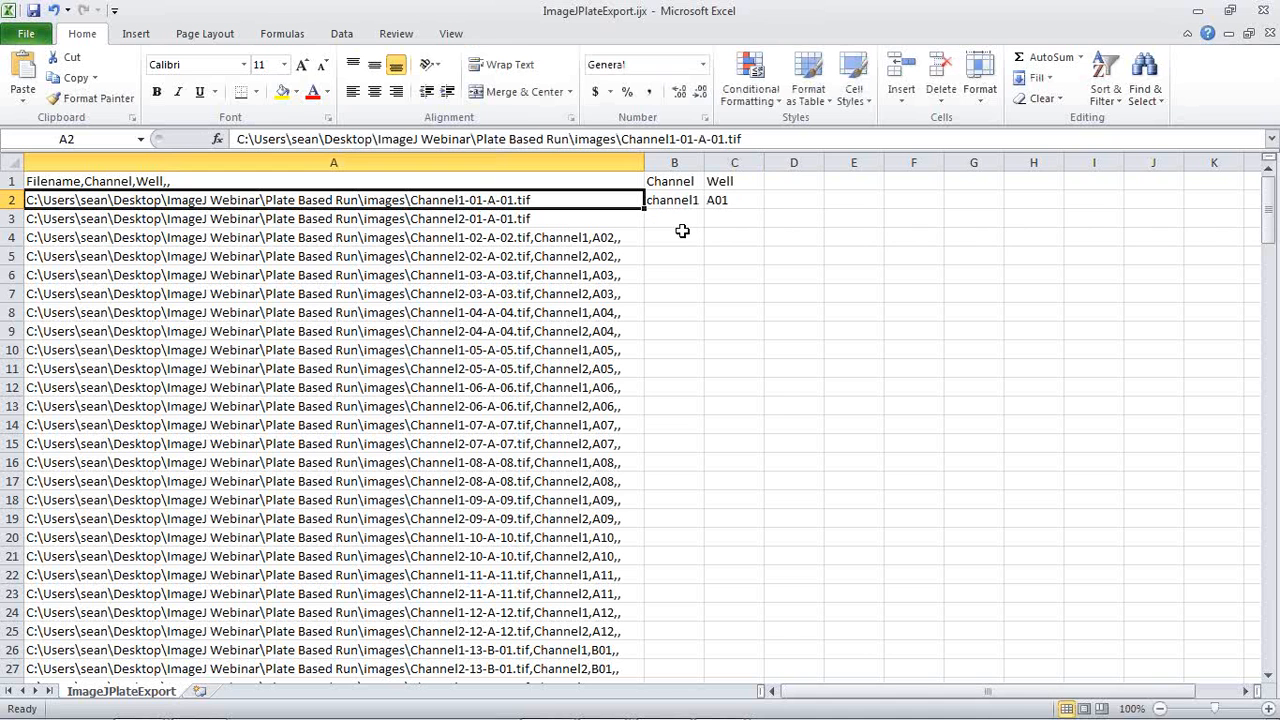
- Try autofilling the channel and well entries from row 2 down to row 15, then undo the fill
drag(668, 202, 752, 461)
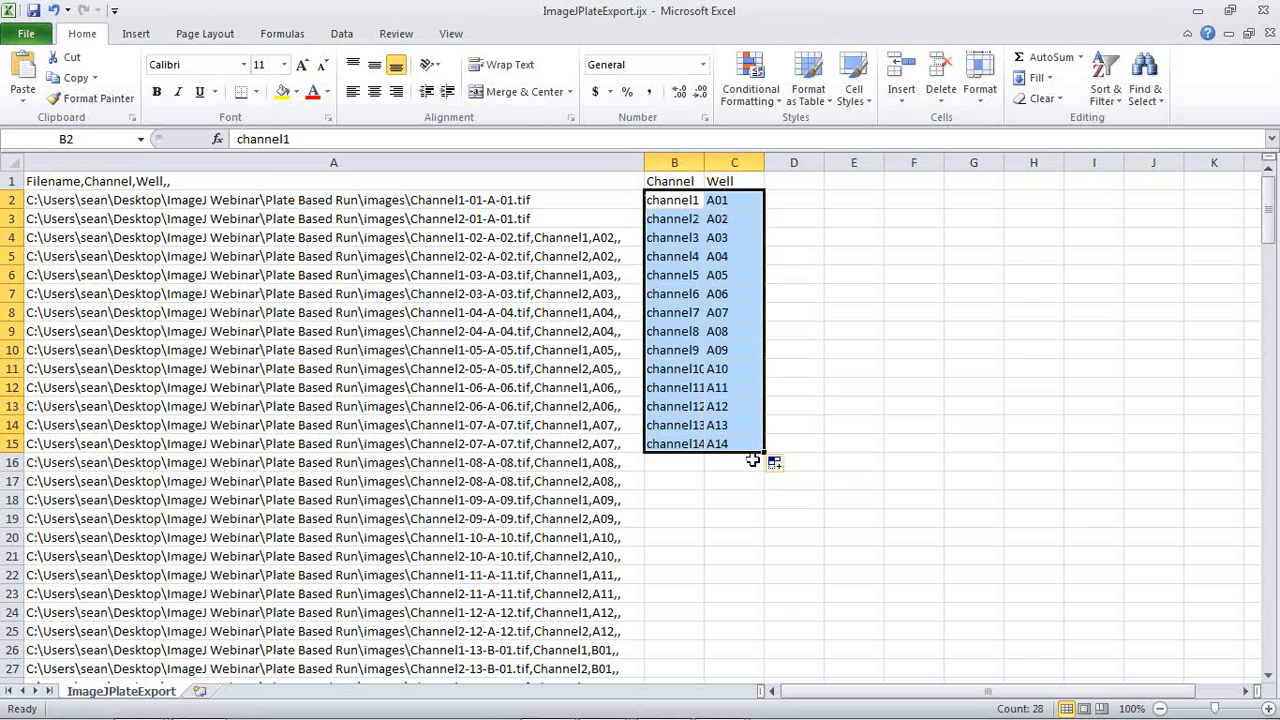
key(ctrl+z)
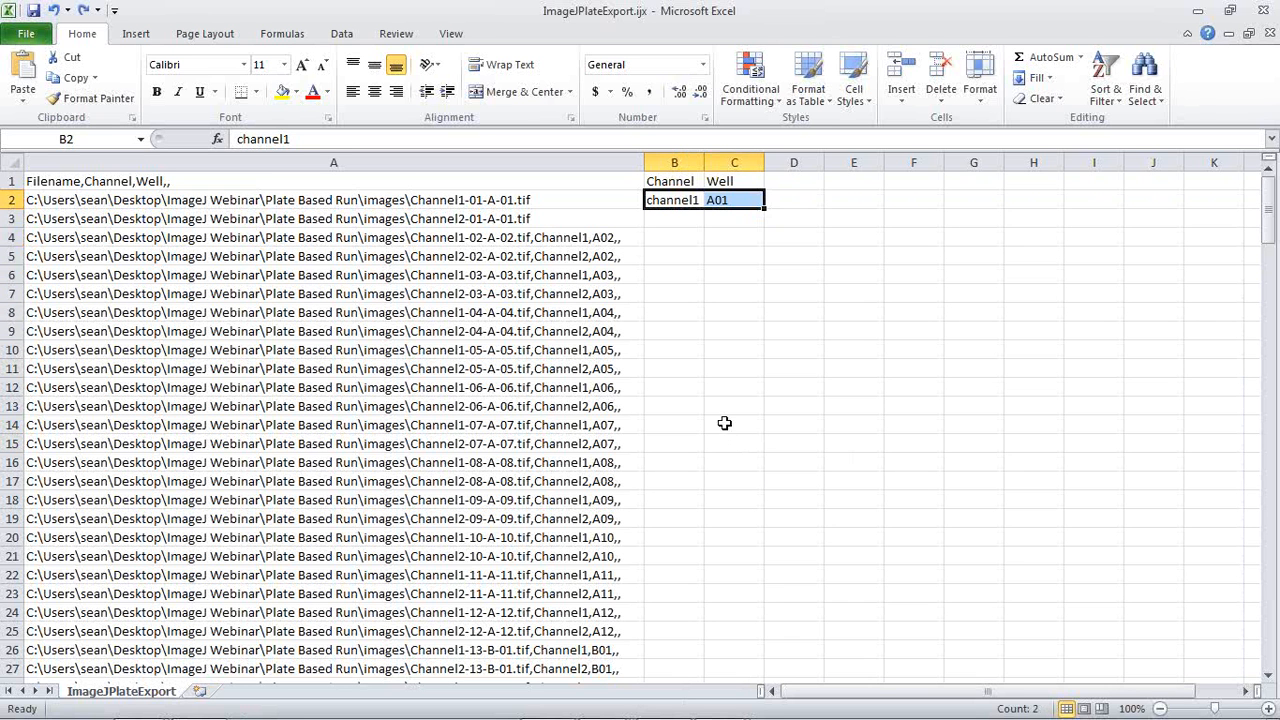
click(650, 221)
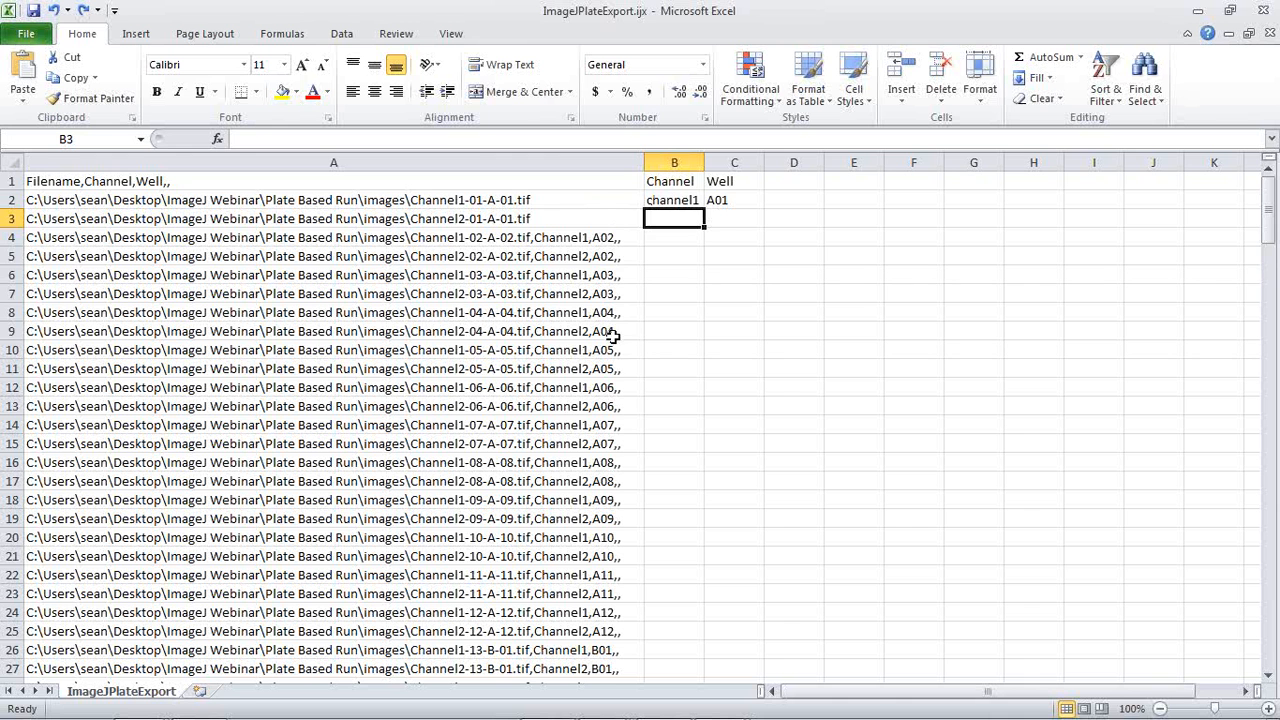
- Look through the remaining image rows of the sheet and review the channel, well and filename cells in row 2
scroll(610, 340, down, 4)
scroll(613, 343, down, 6)
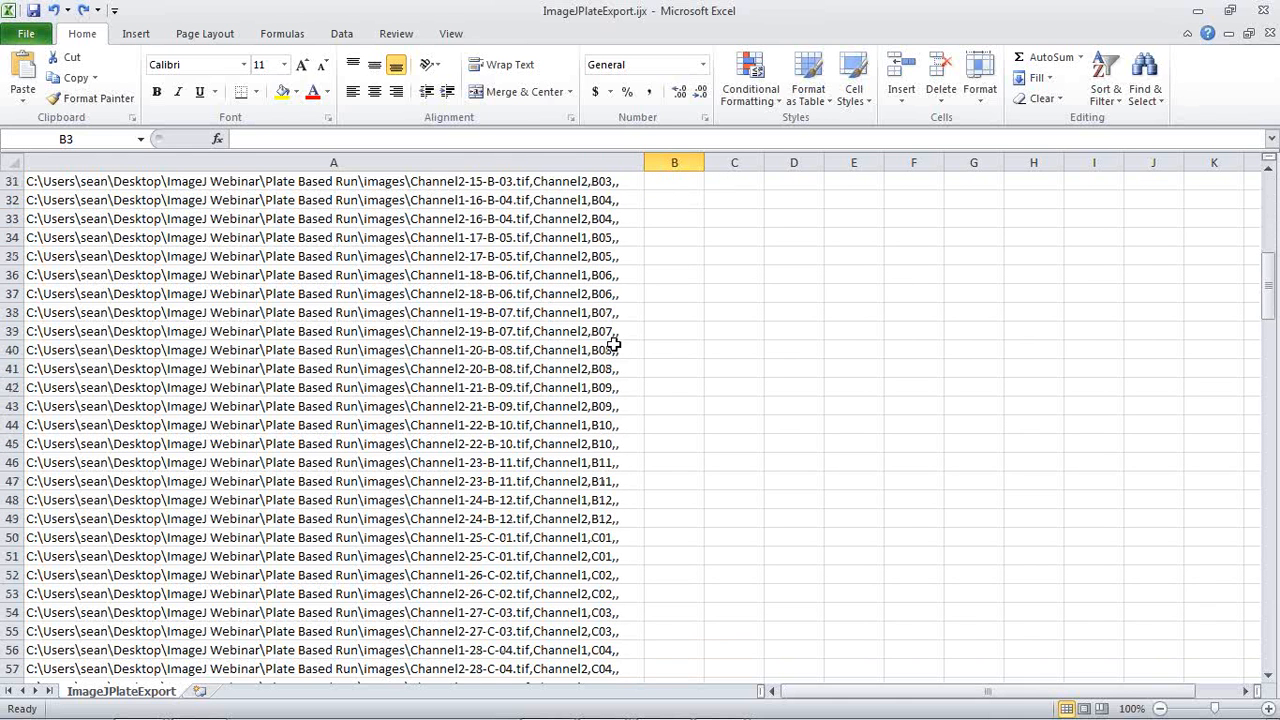
scroll(618, 350, up, 8)
scroll(620, 352, up, 2)
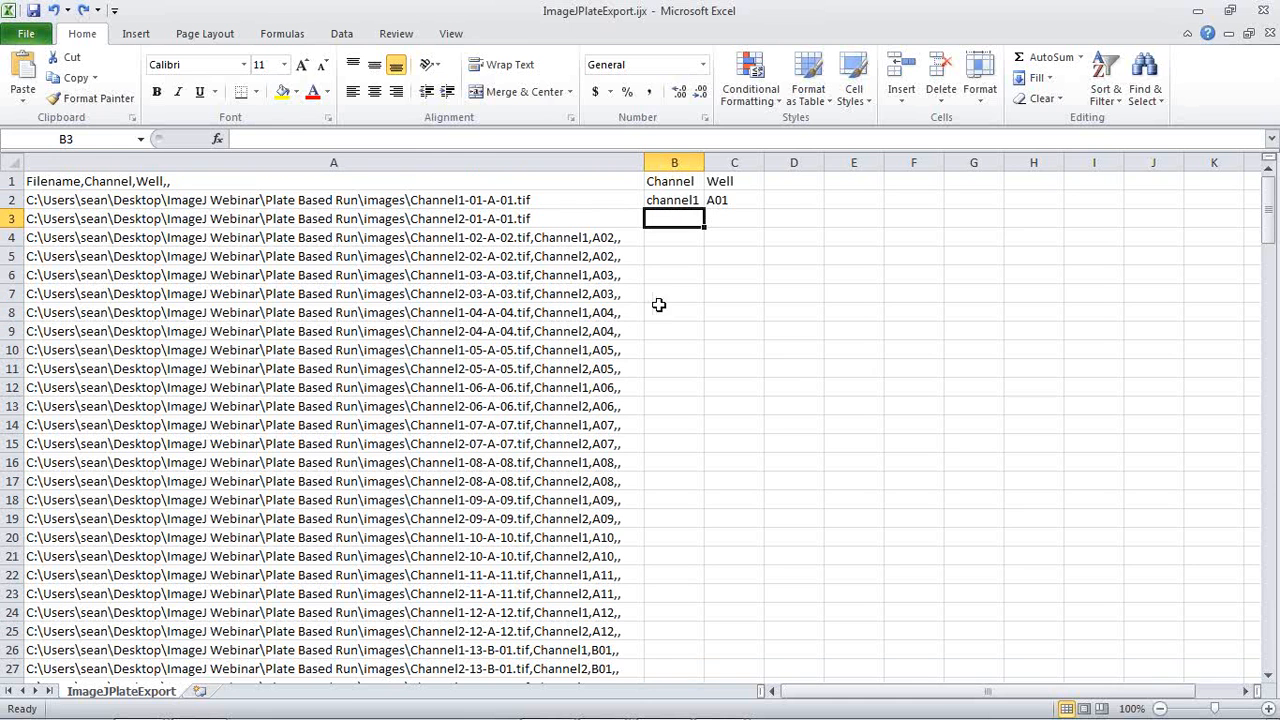
drag(662, 202, 733, 201)
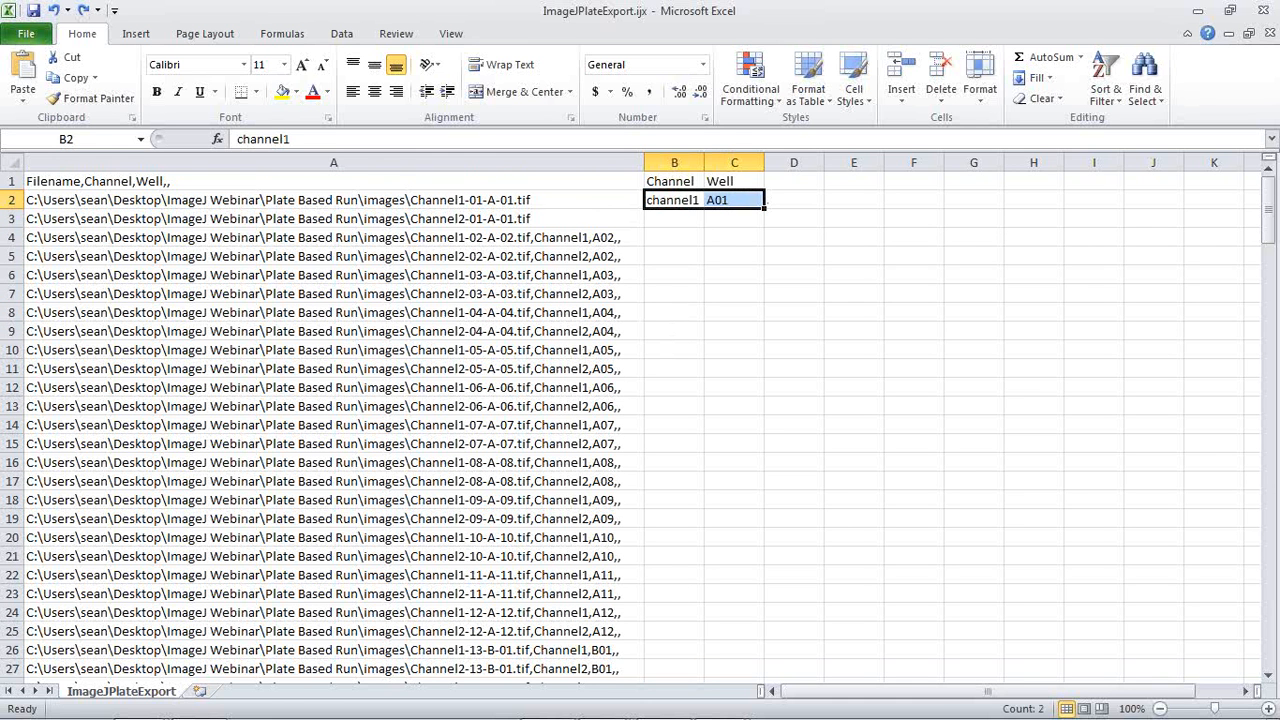
click(106, 199)
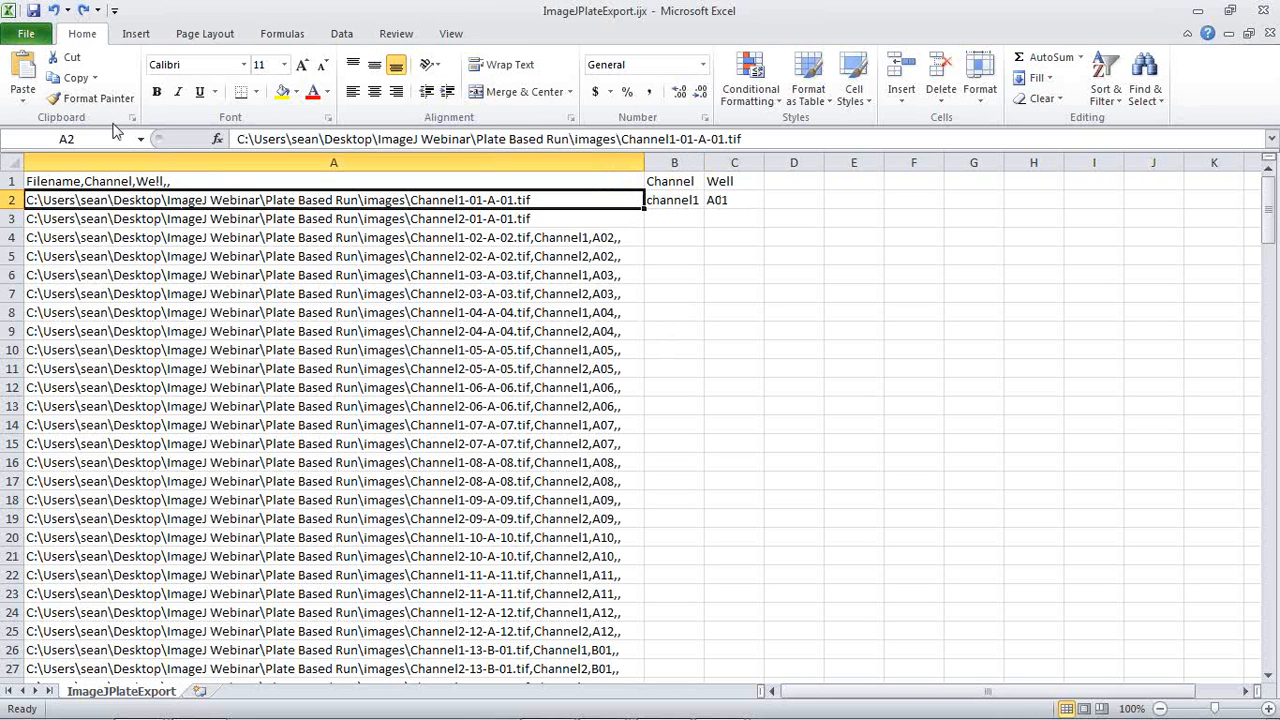
- Close the workbook without saving the changes and select the images folder in Plate Based Run - Copy
click(1264, 10)
click(638, 393)
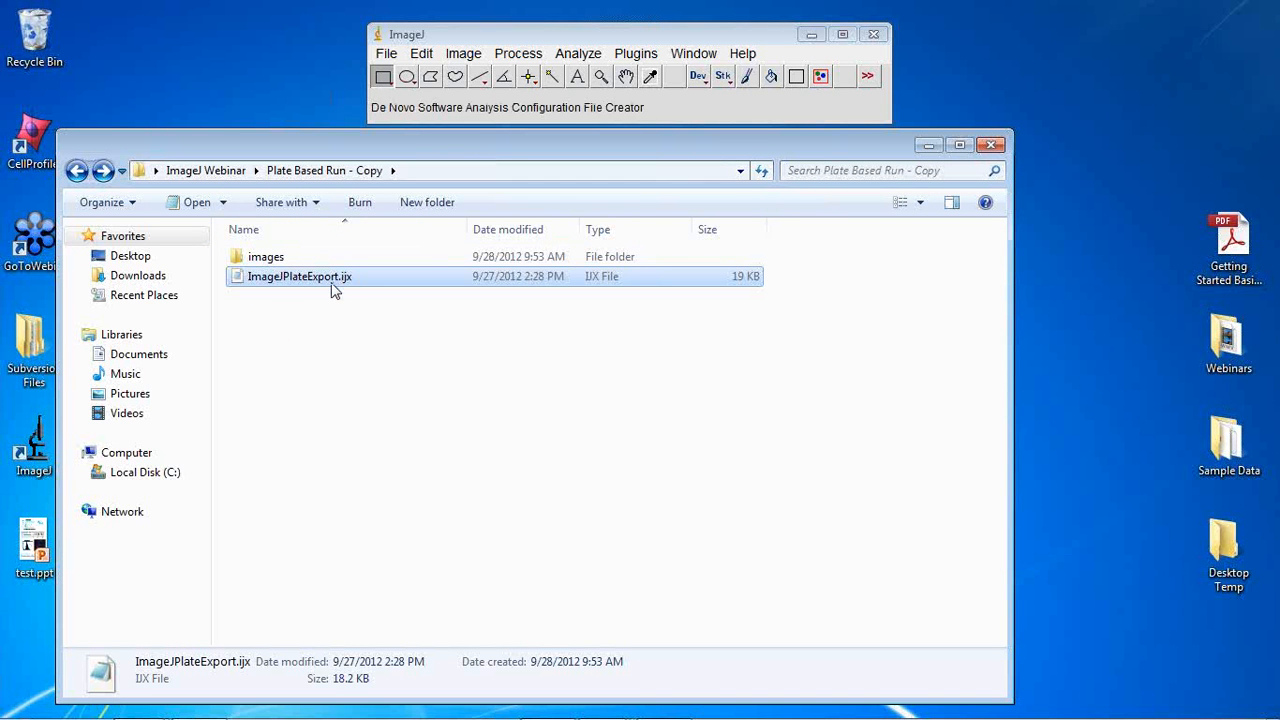
click(263, 257)
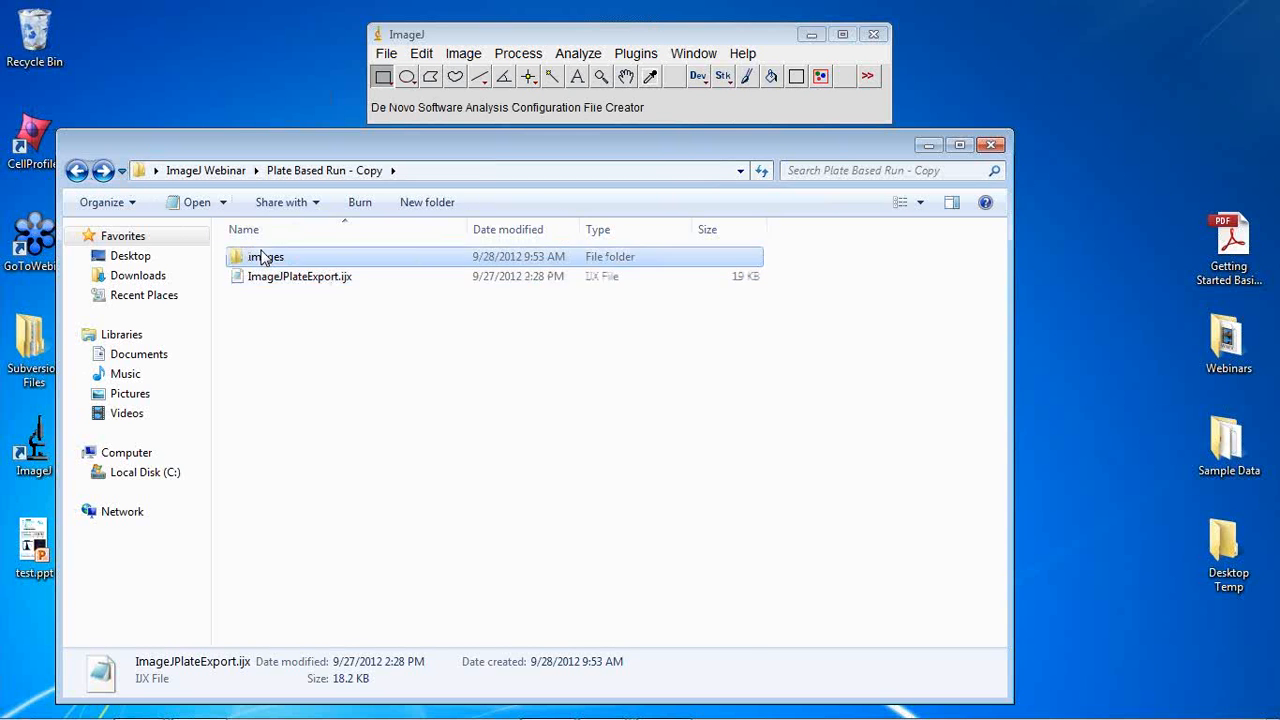
- Examine the TIFF images in the images folder of Plate Based Run - Copy and return to the ImageJ Webinar folder
double_click(263, 257)
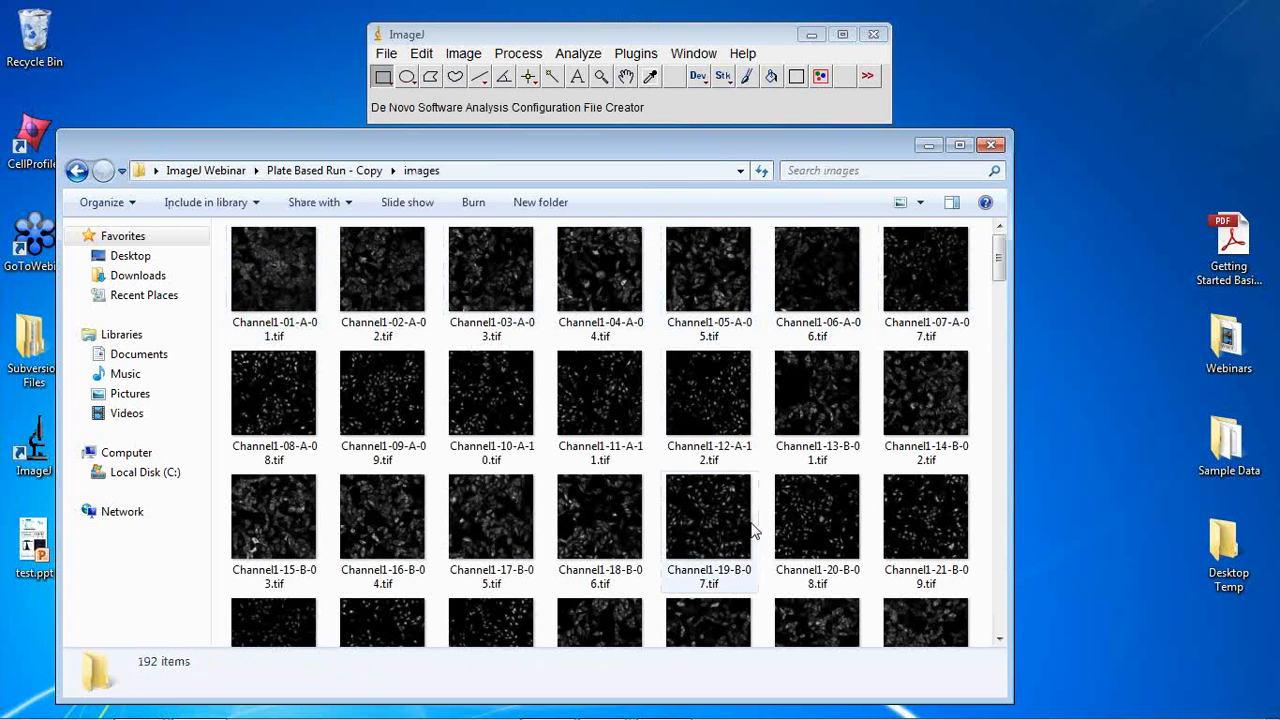
mouse_move(736, 508)
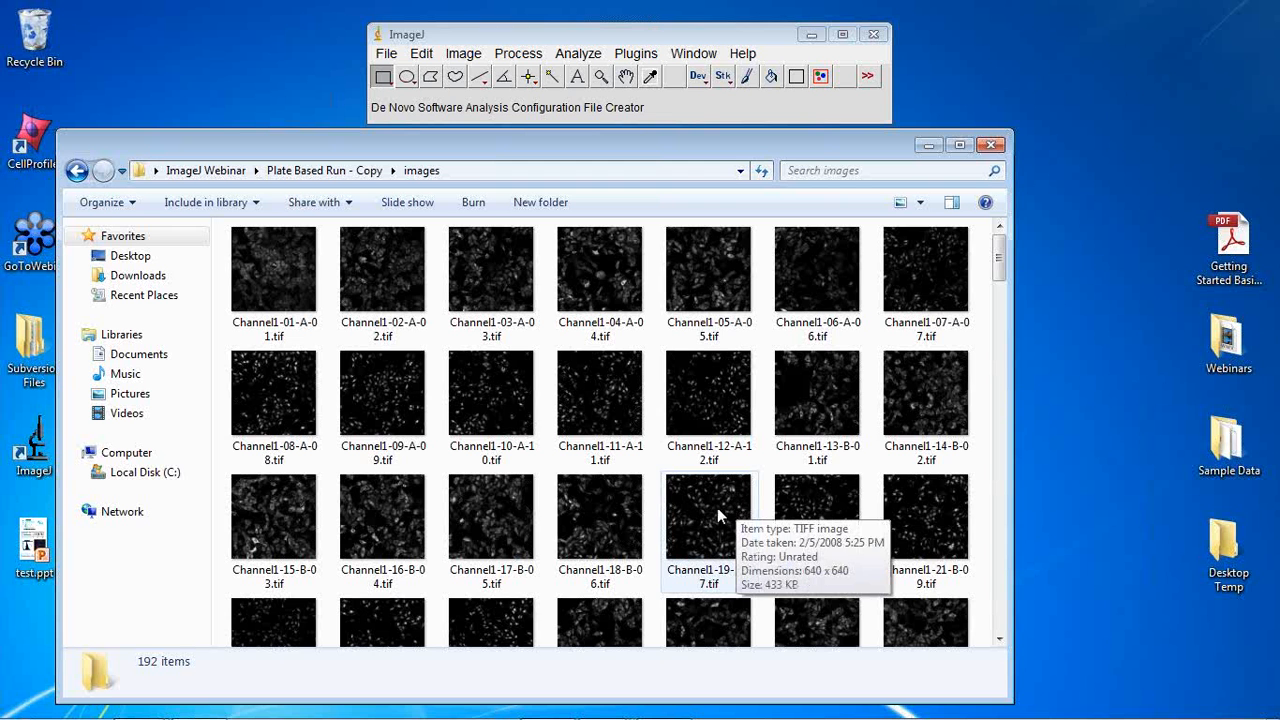
click(78, 172)
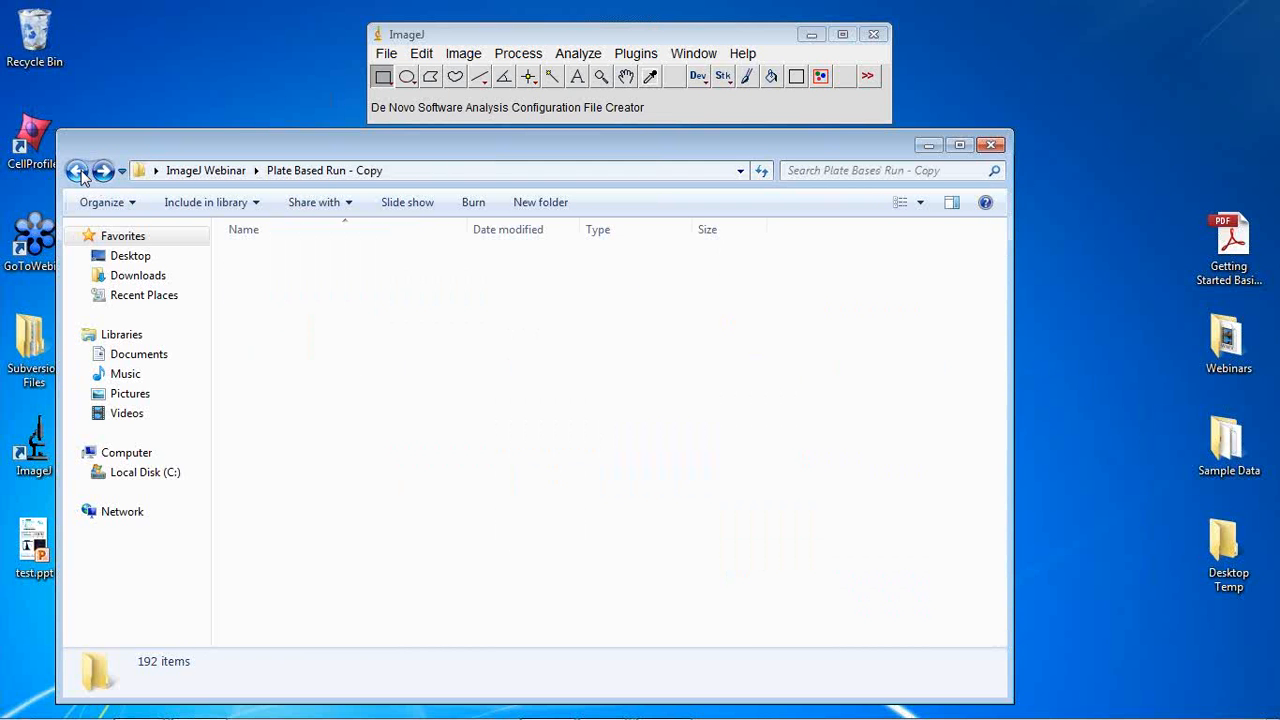
click(78, 172)
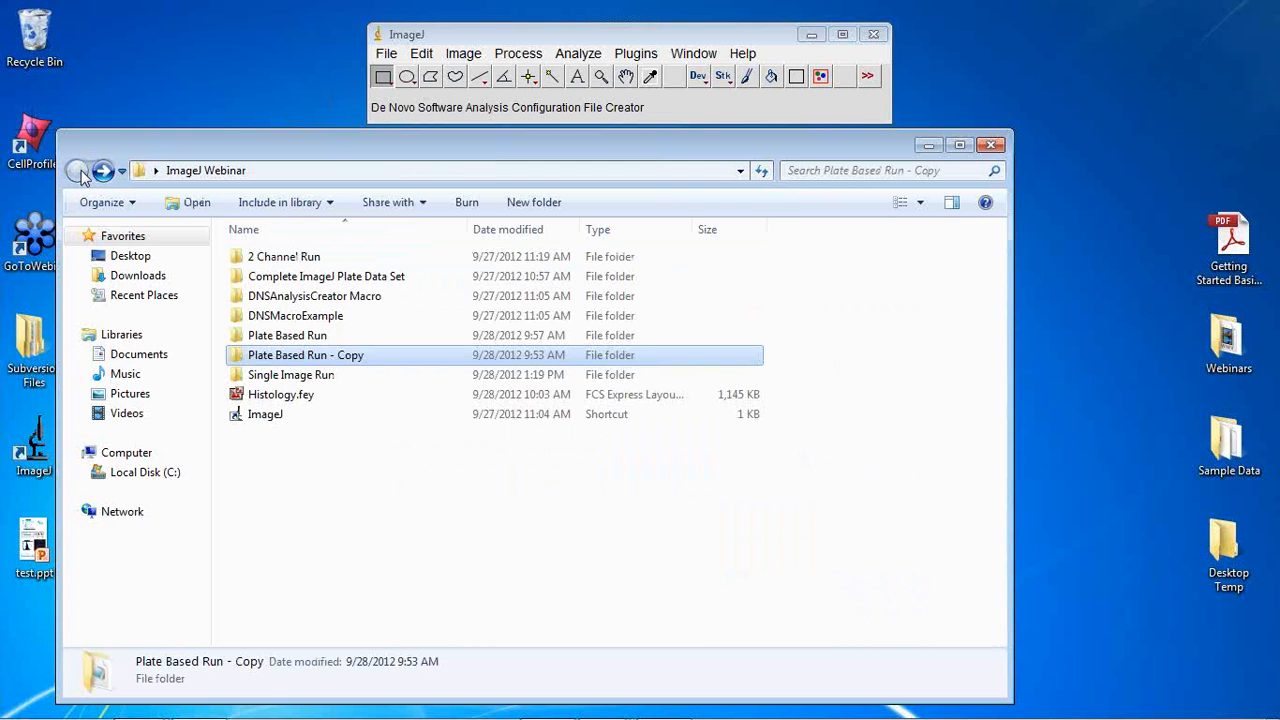
- Examine the Plate Based Run folder: the ImageJPlateExport.ijout file, the images folder, and the results and mask files in ImageJPlateExport
double_click(324, 336)
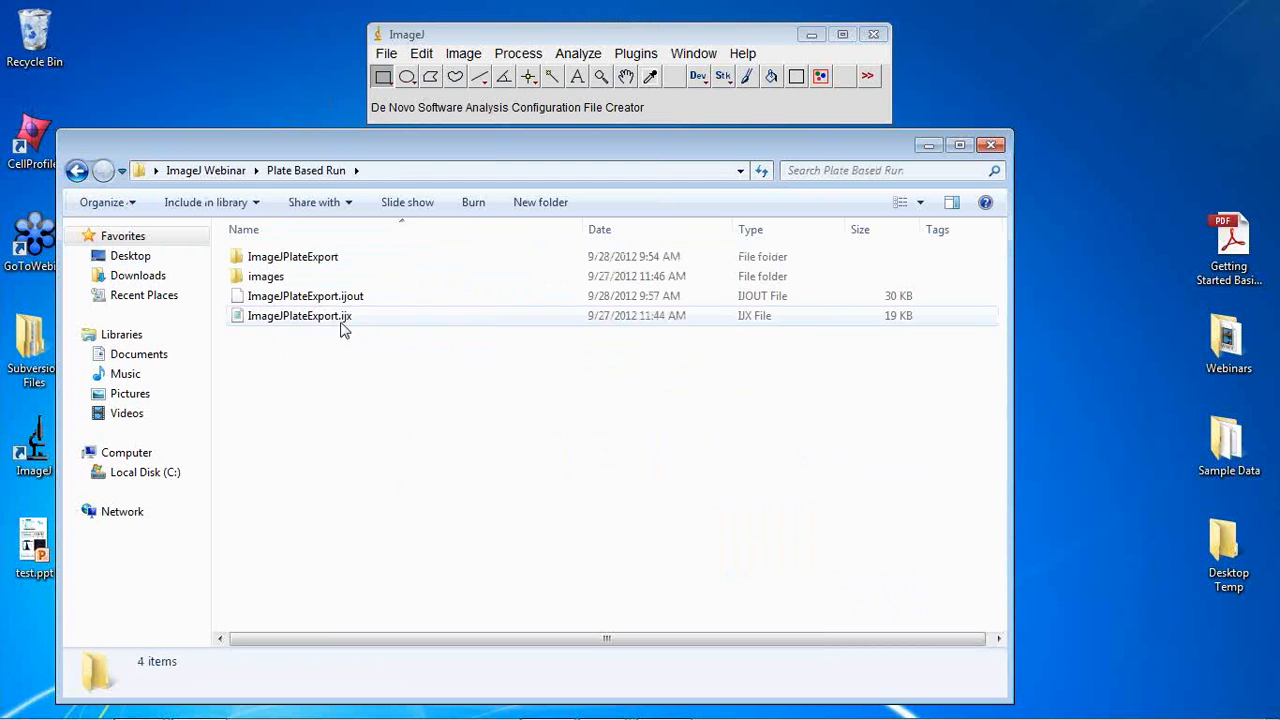
click(338, 298)
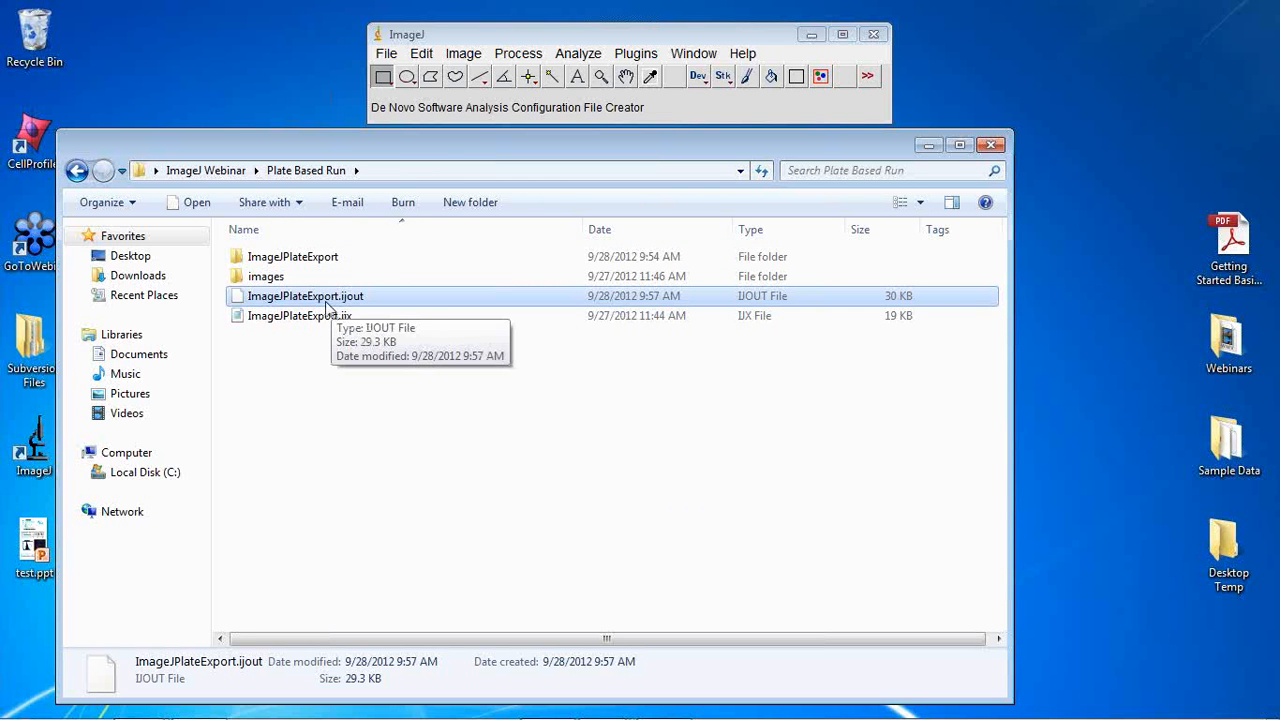
double_click(268, 278)
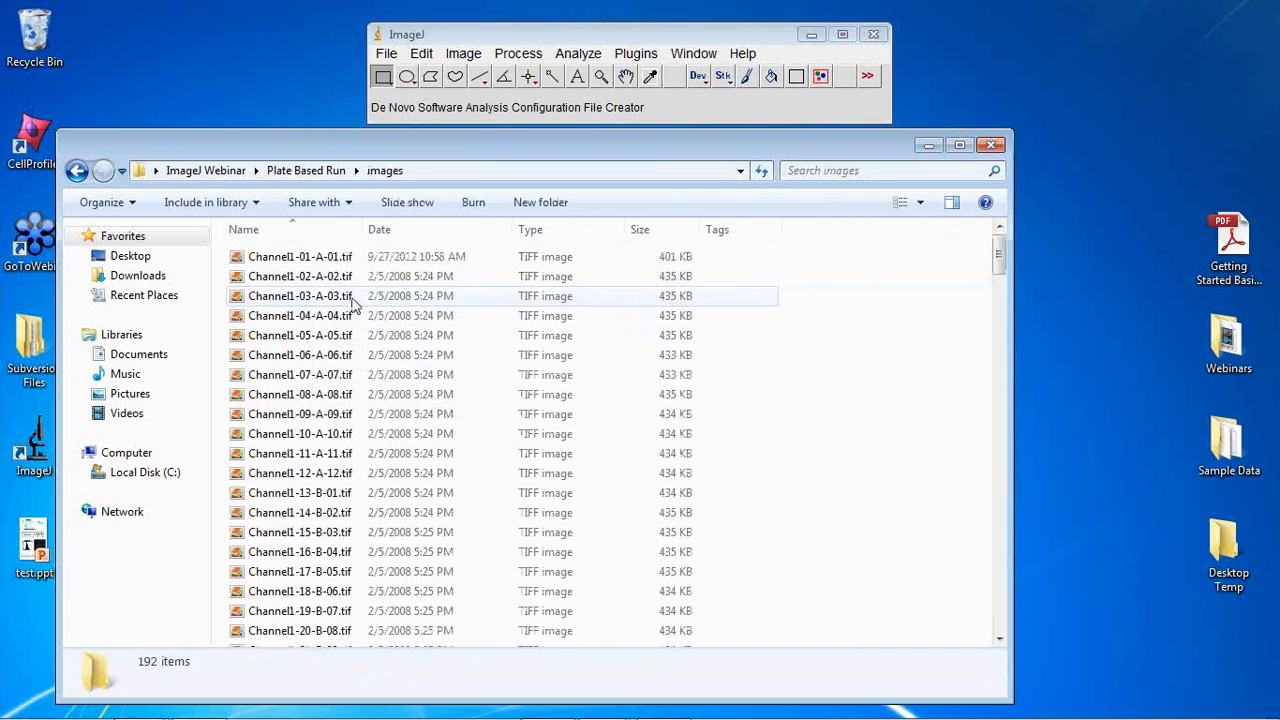
click(78, 172)
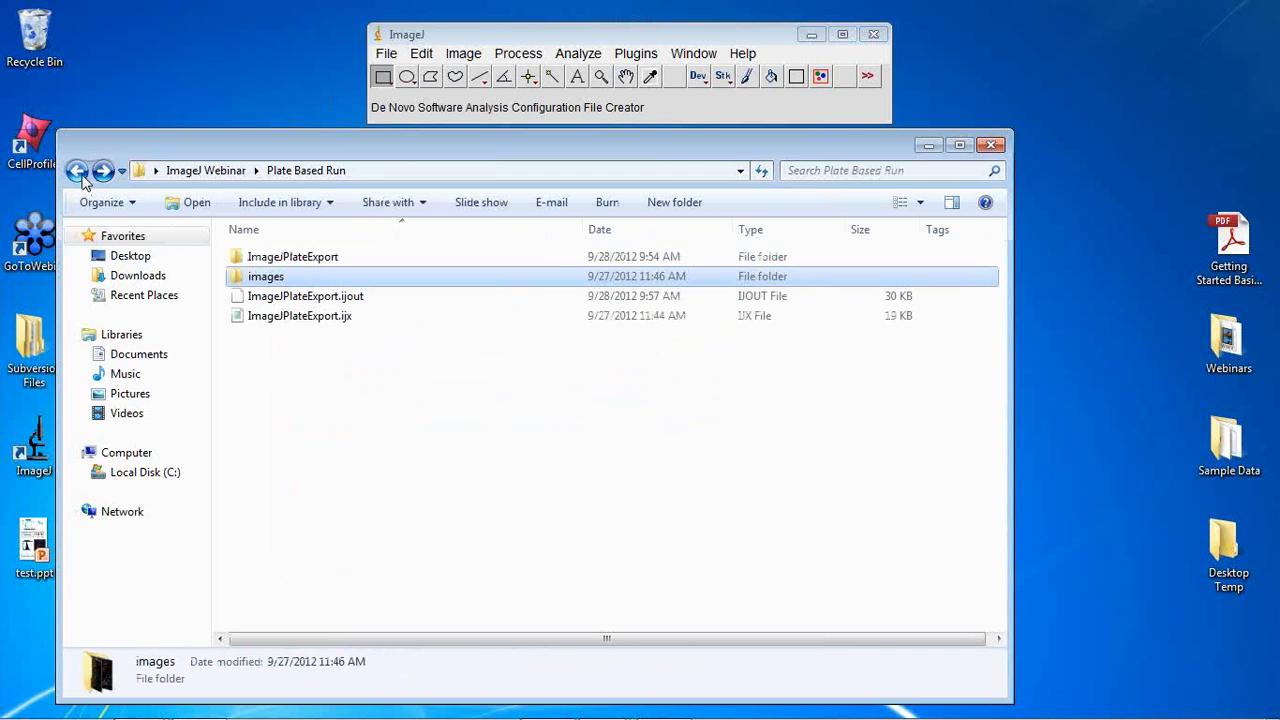
click(286, 260)
double_click(286, 260)
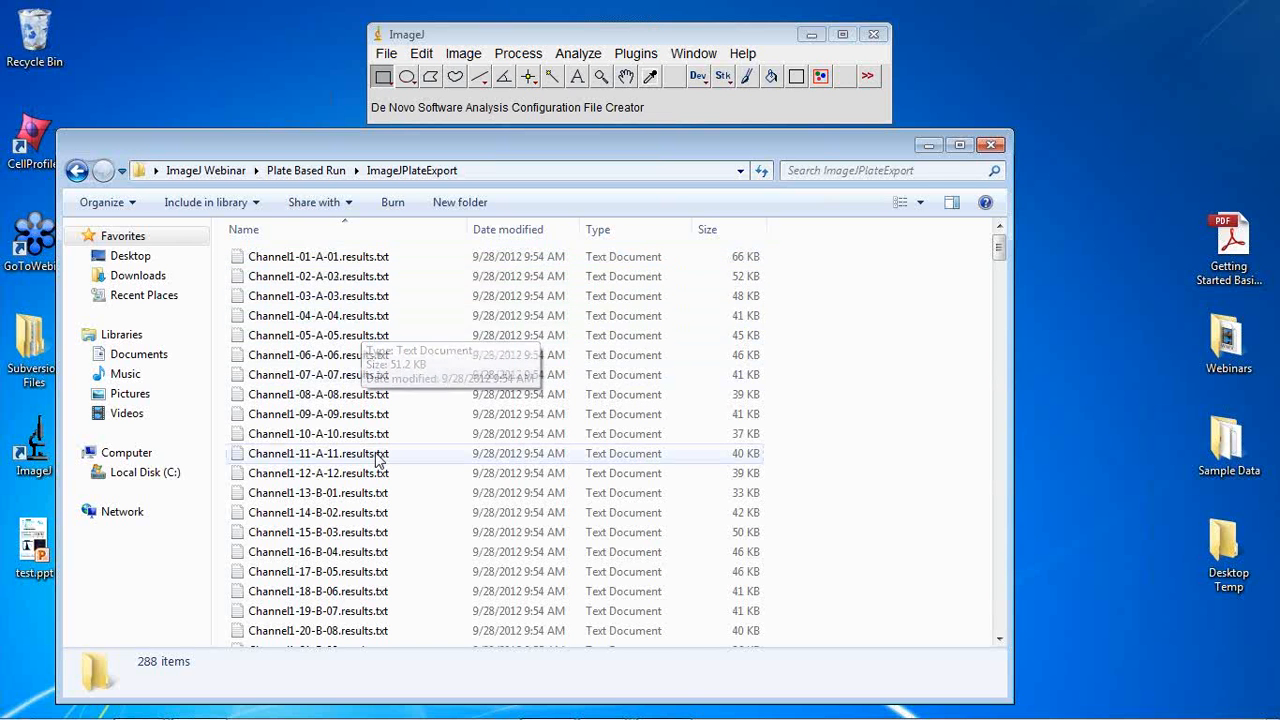
scroll(380, 459, down, 3)
scroll(380, 459, down, 18)
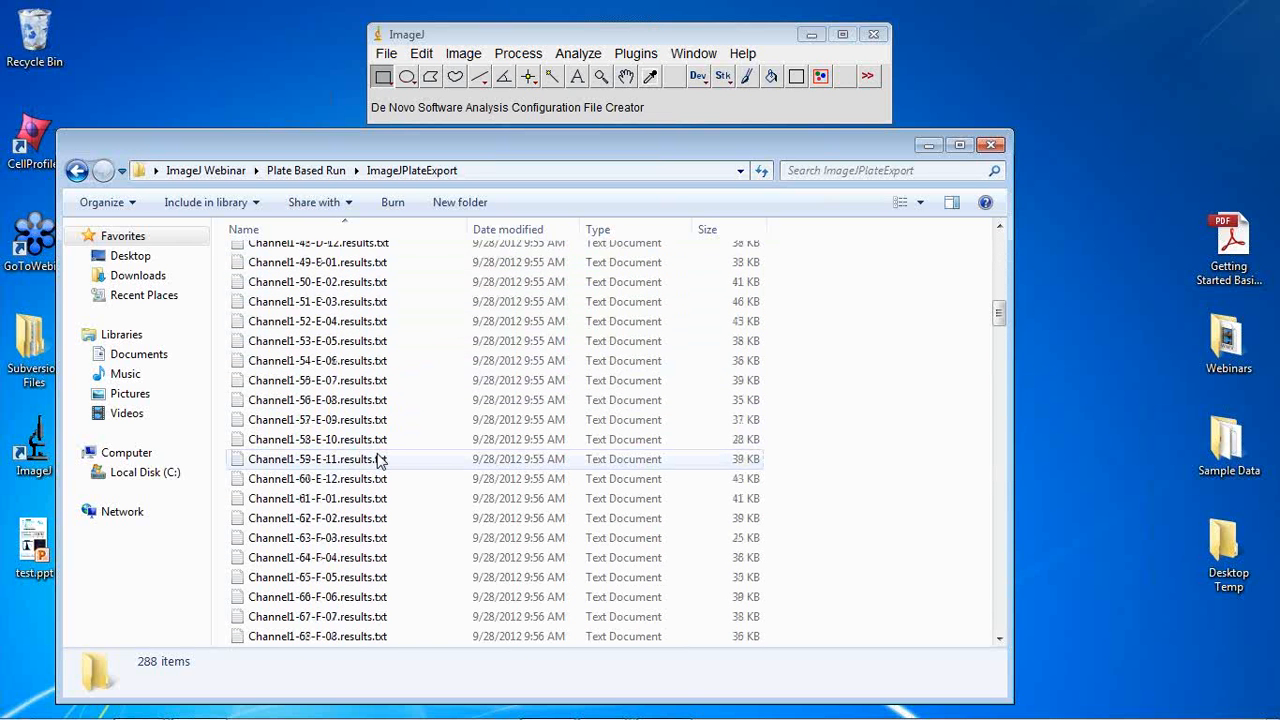
scroll(380, 459, down, 8)
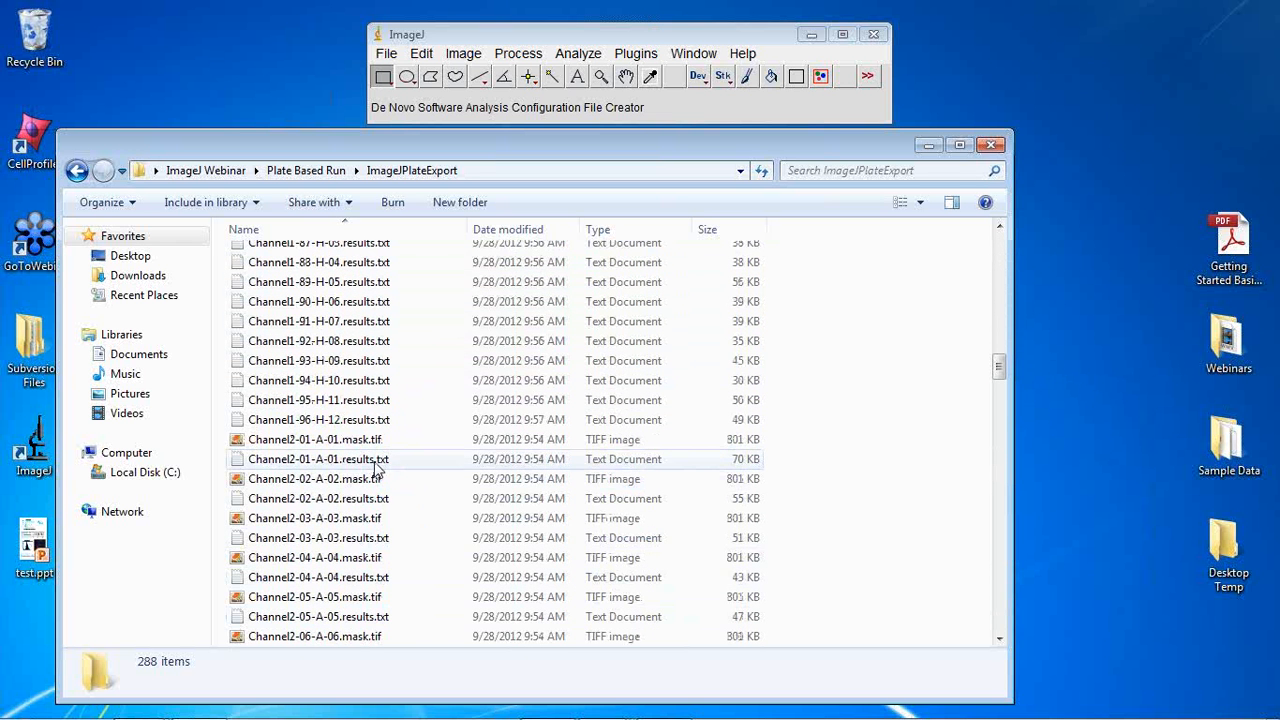
scroll(390, 459, down, 2)
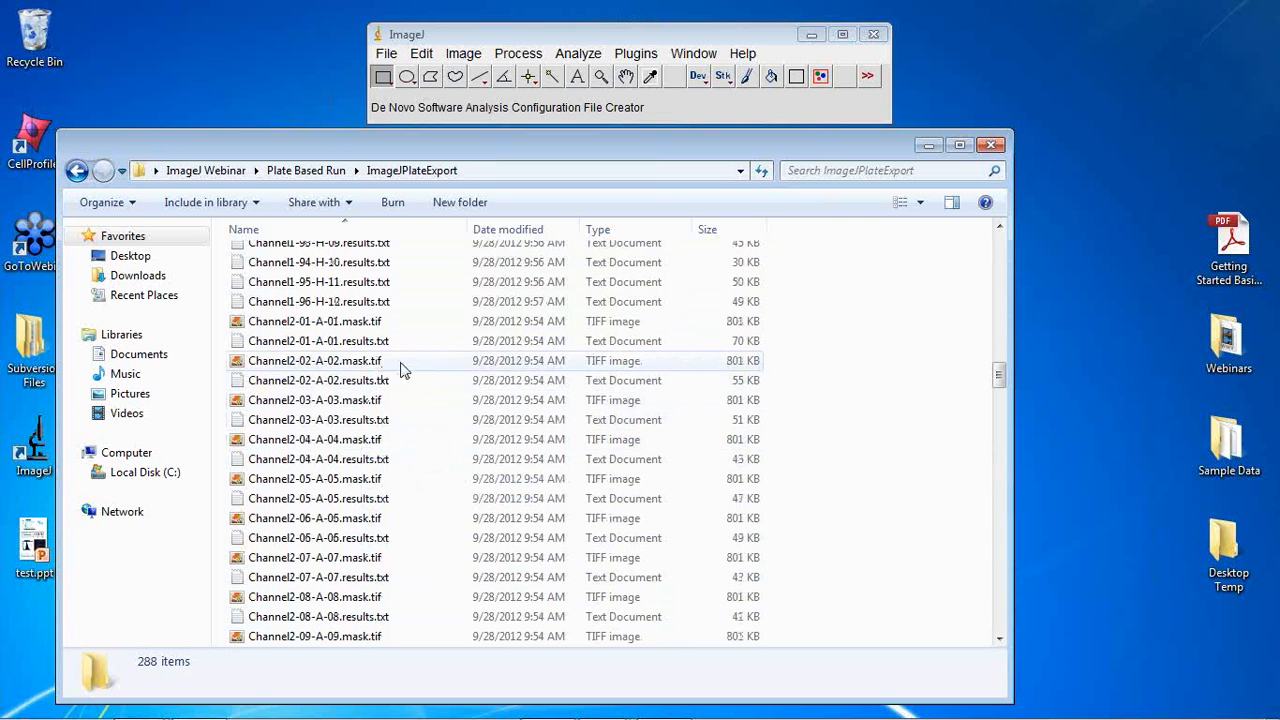
- Switch to FCS Express, create a new blank layout and maximize its window
mouse_move(663, 712)
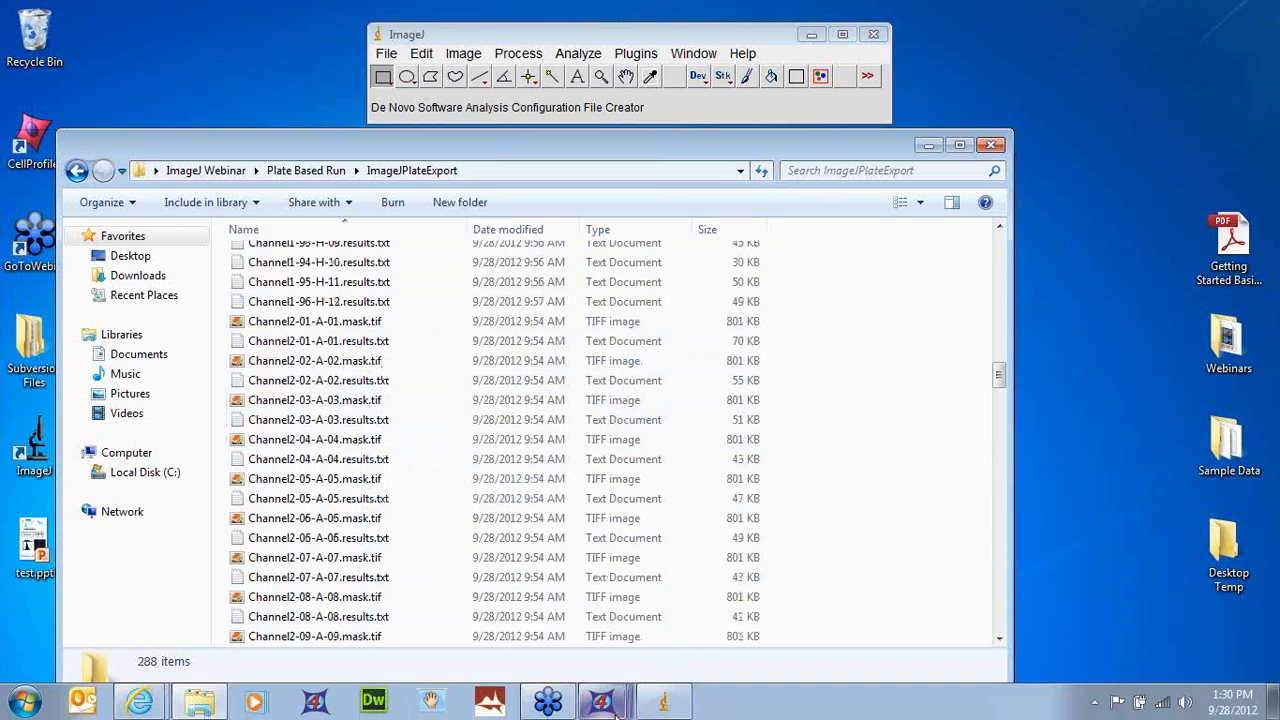
mouse_move(617, 705)
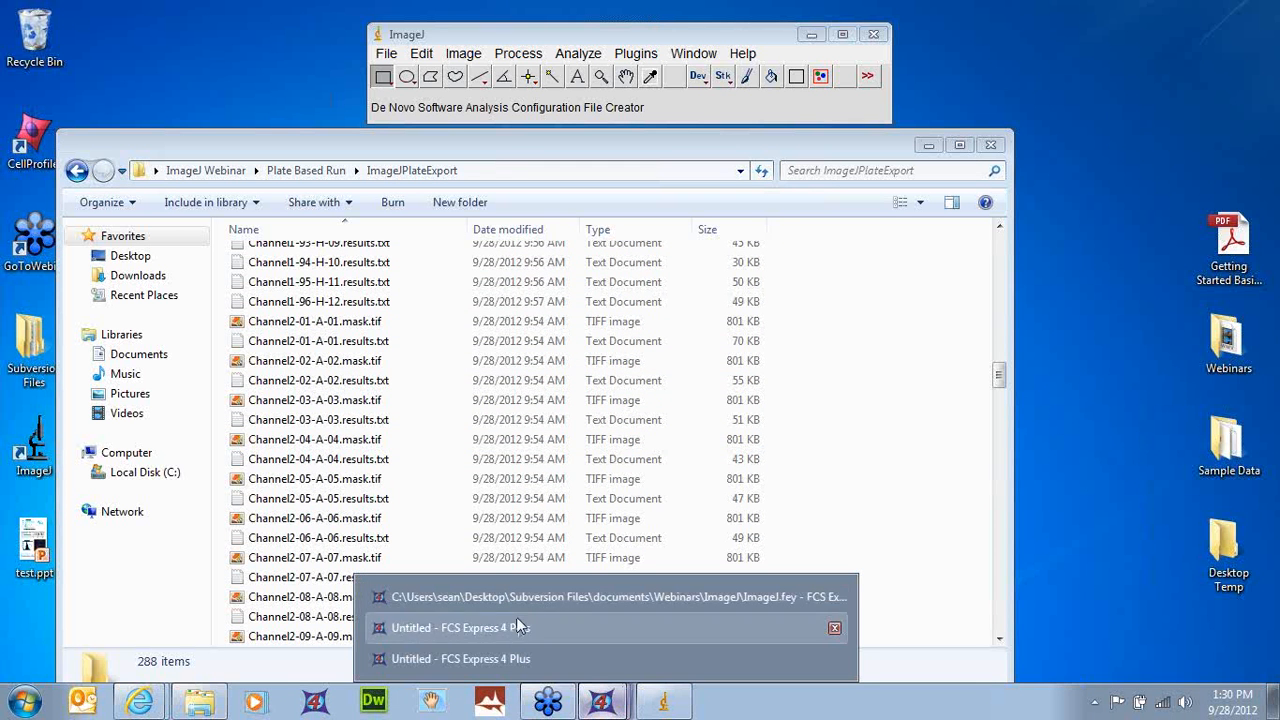
click(521, 656)
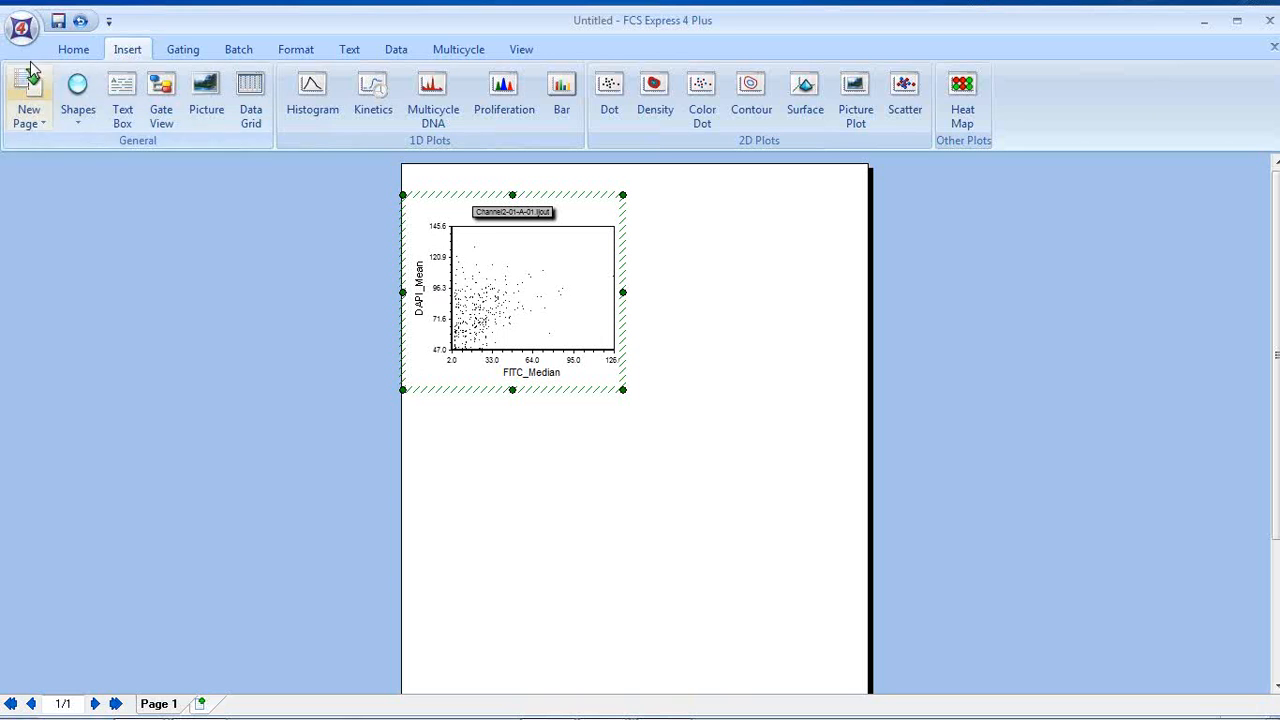
click(22, 28)
click(46, 77)
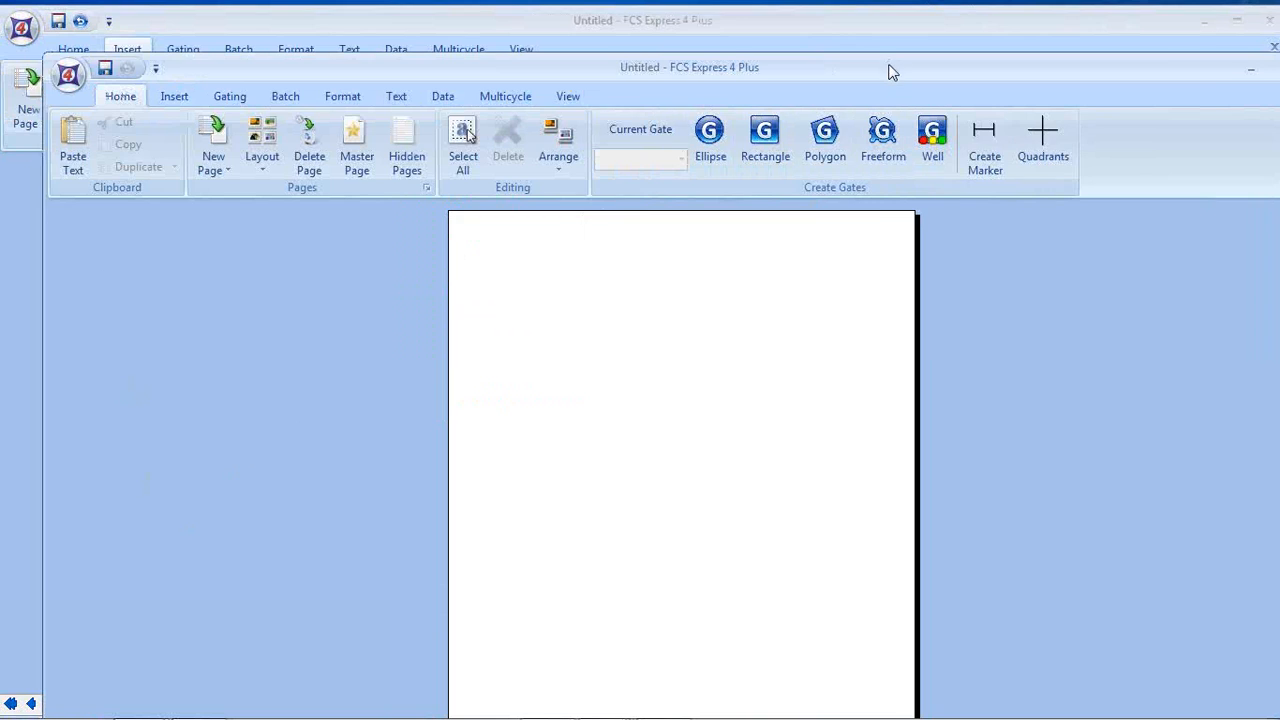
drag(886, 71, 811, 40)
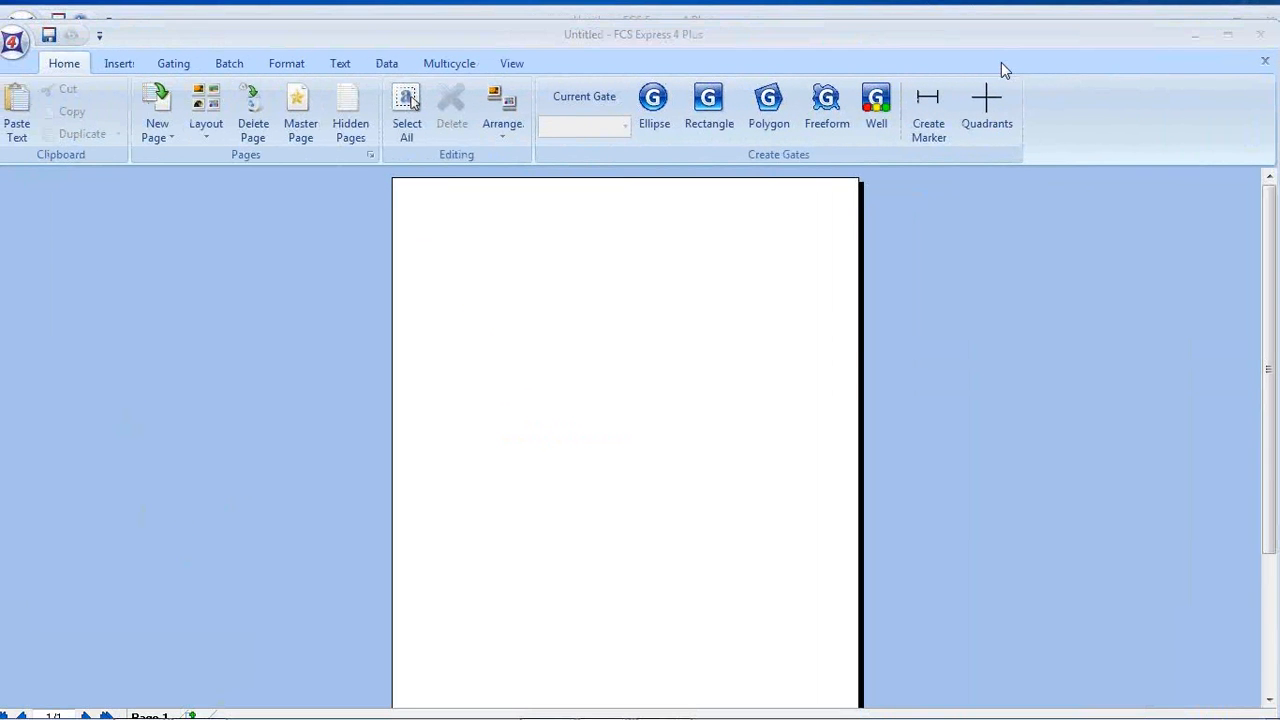
click(1228, 38)
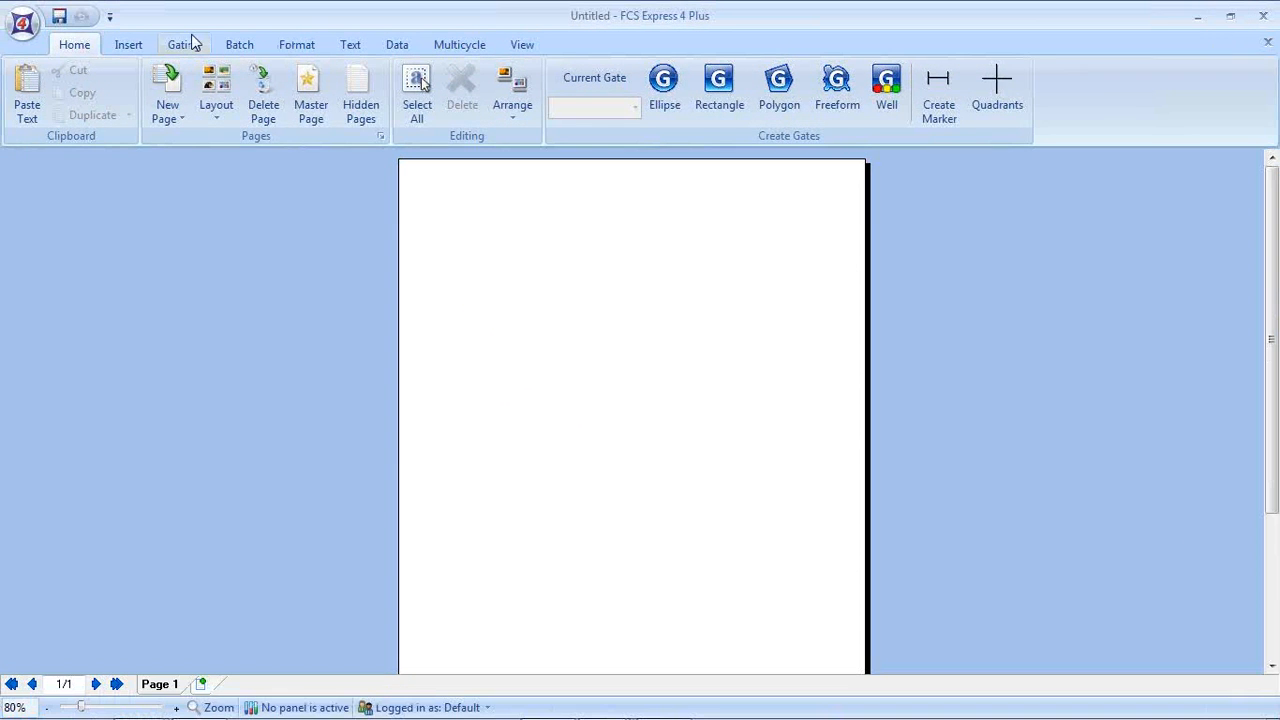
- Insert a heat map of ImageJPlateExport.ijout from Plate Based Run across the page's upper part and set its parameter to Channel2_Mean
click(135, 44)
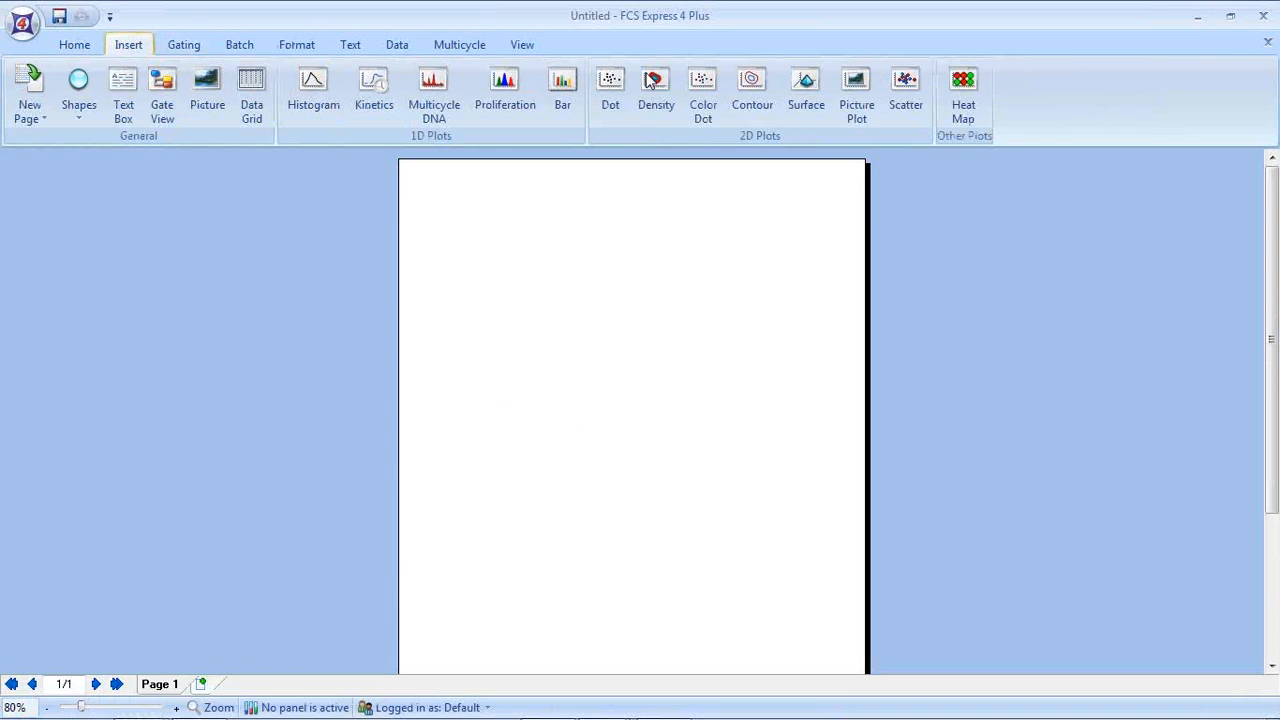
click(968, 88)
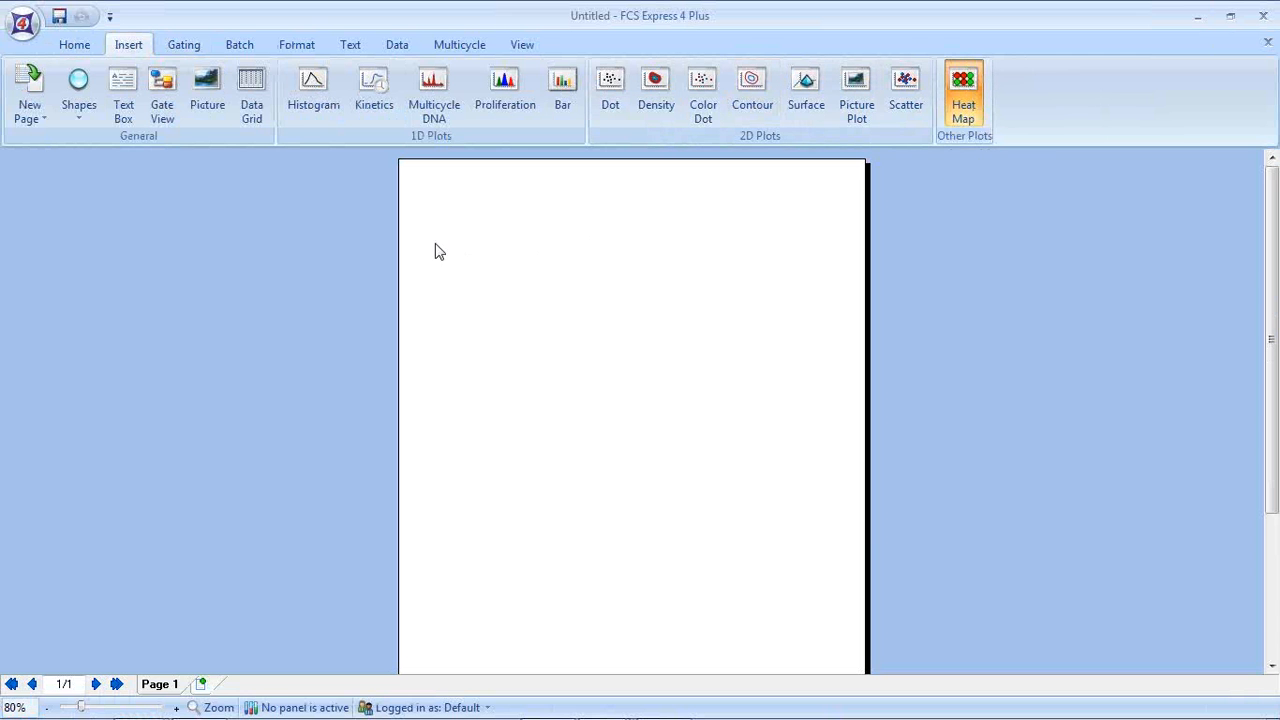
drag(429, 202, 811, 441)
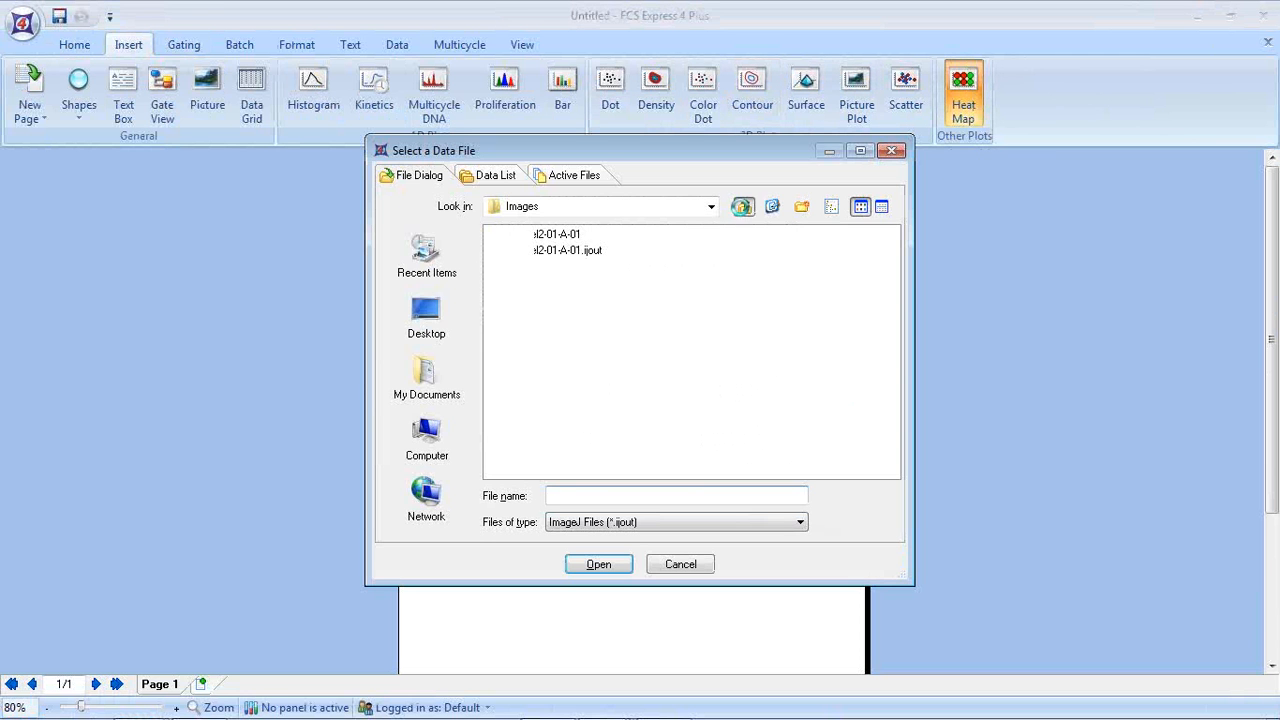
click(743, 207)
click(743, 207)
double_click(553, 299)
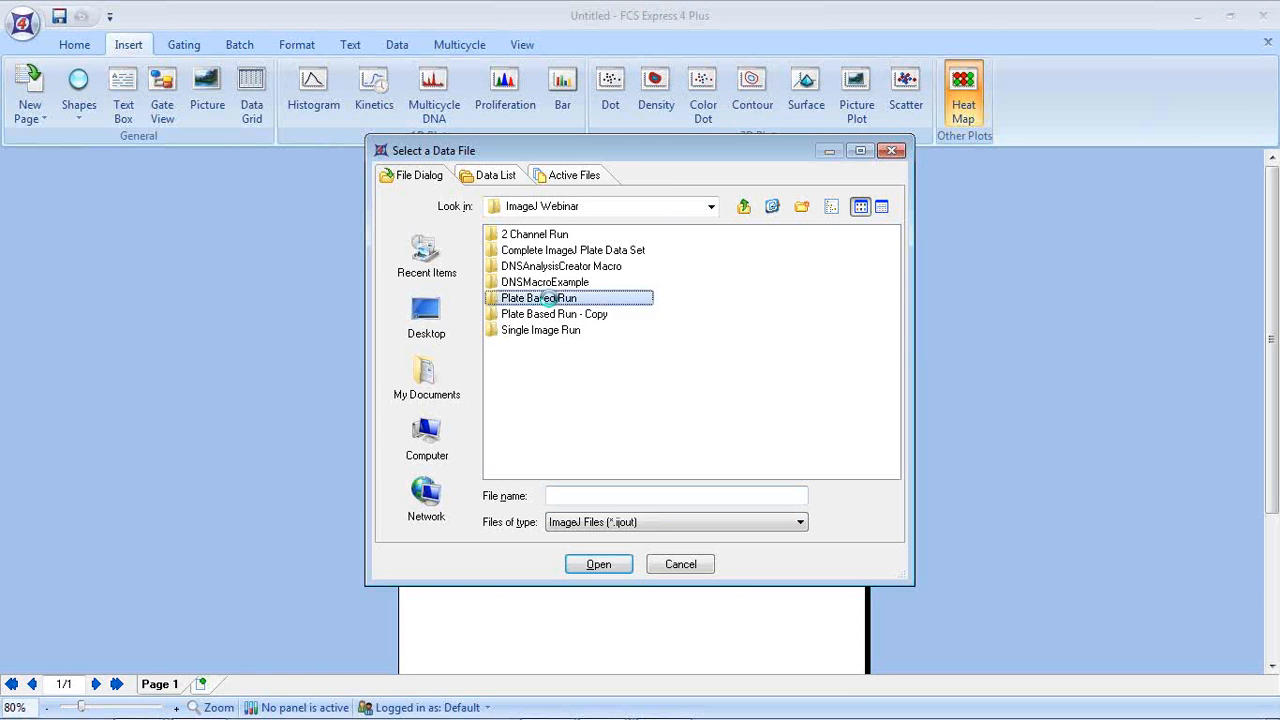
click(553, 268)
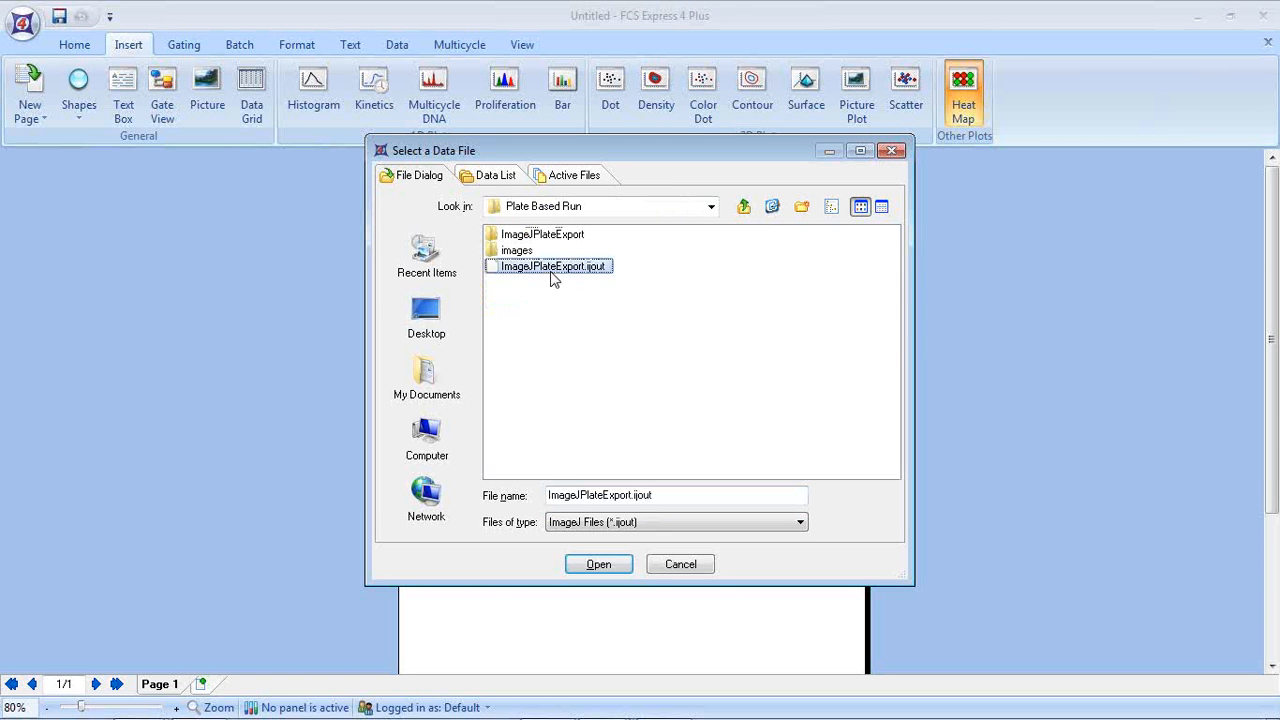
click(601, 566)
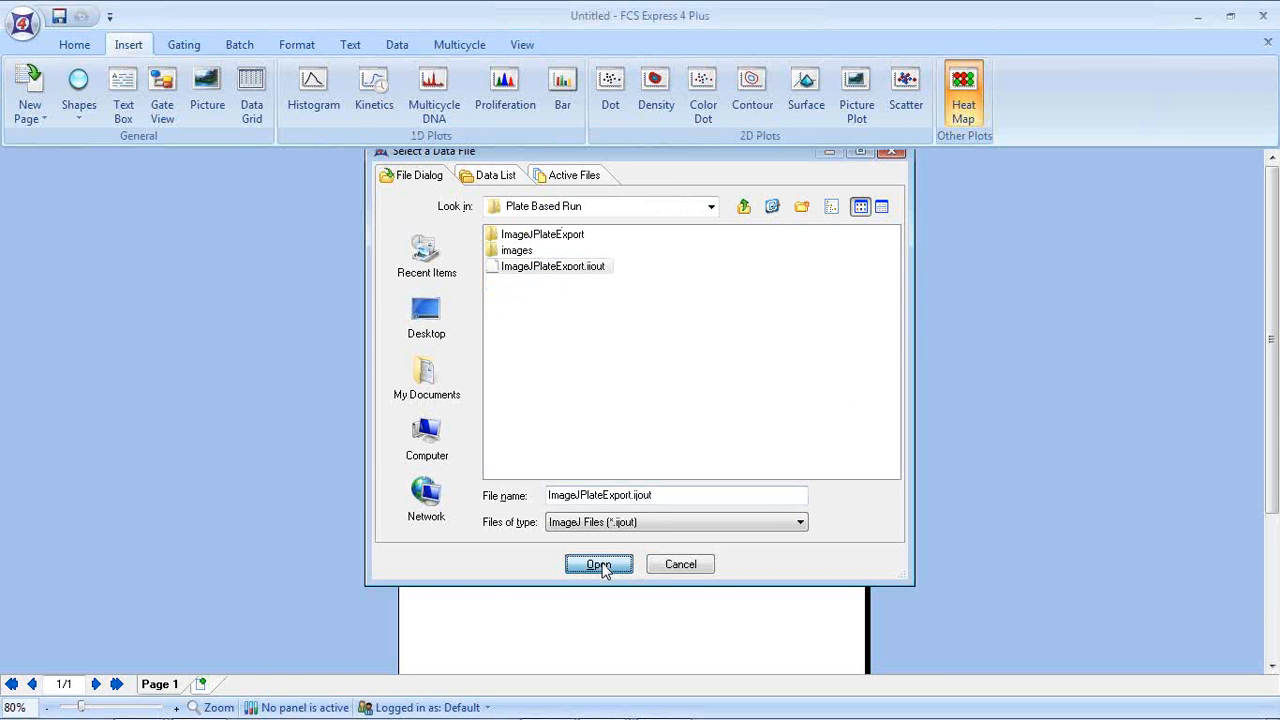
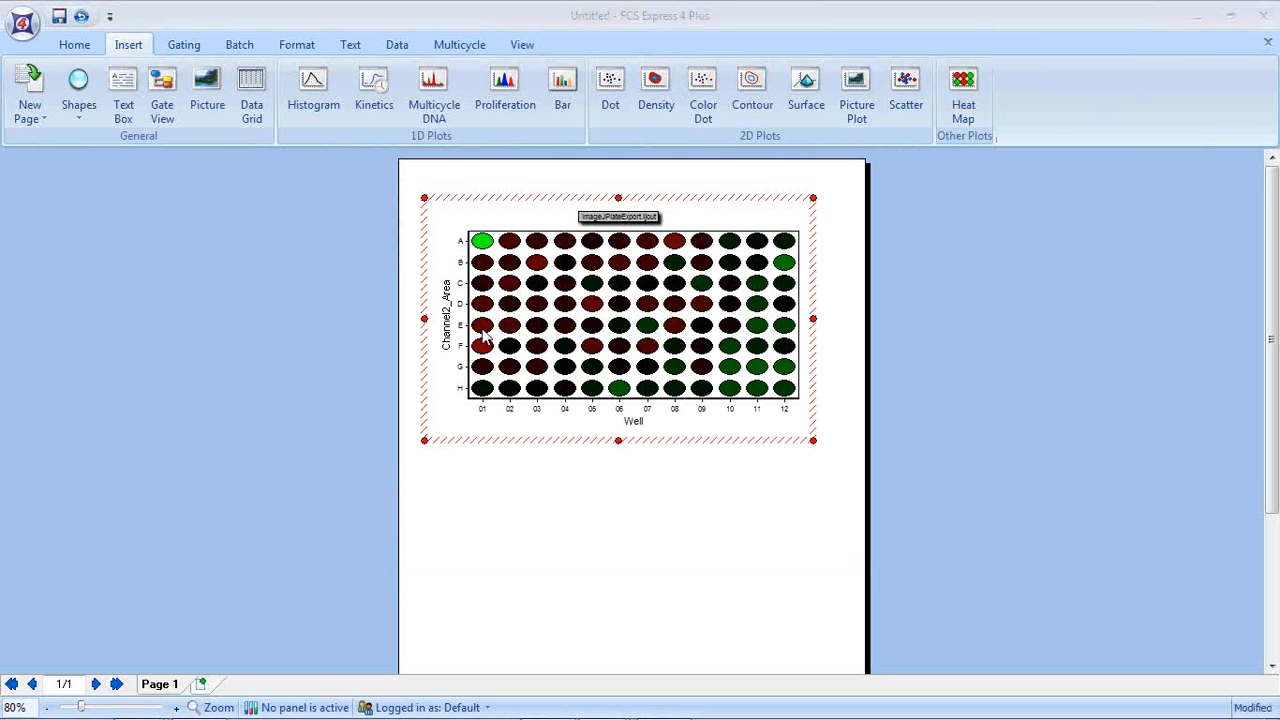
click(448, 322)
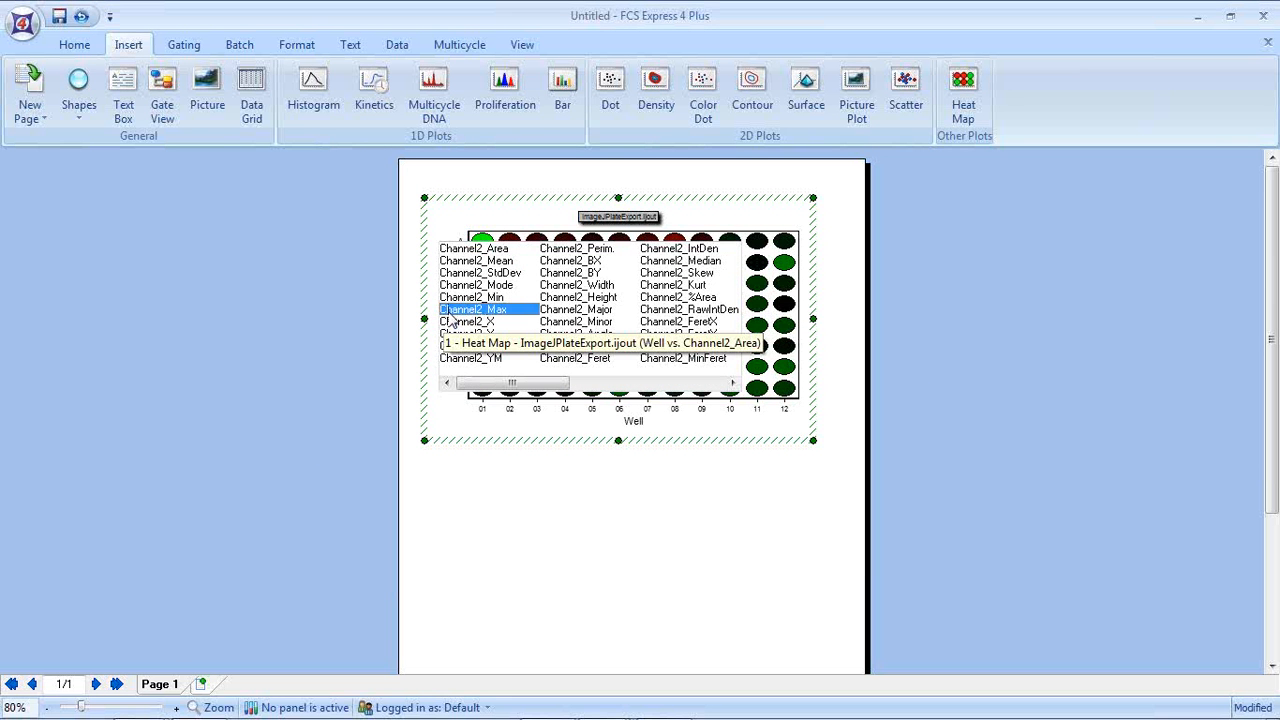
click(482, 262)
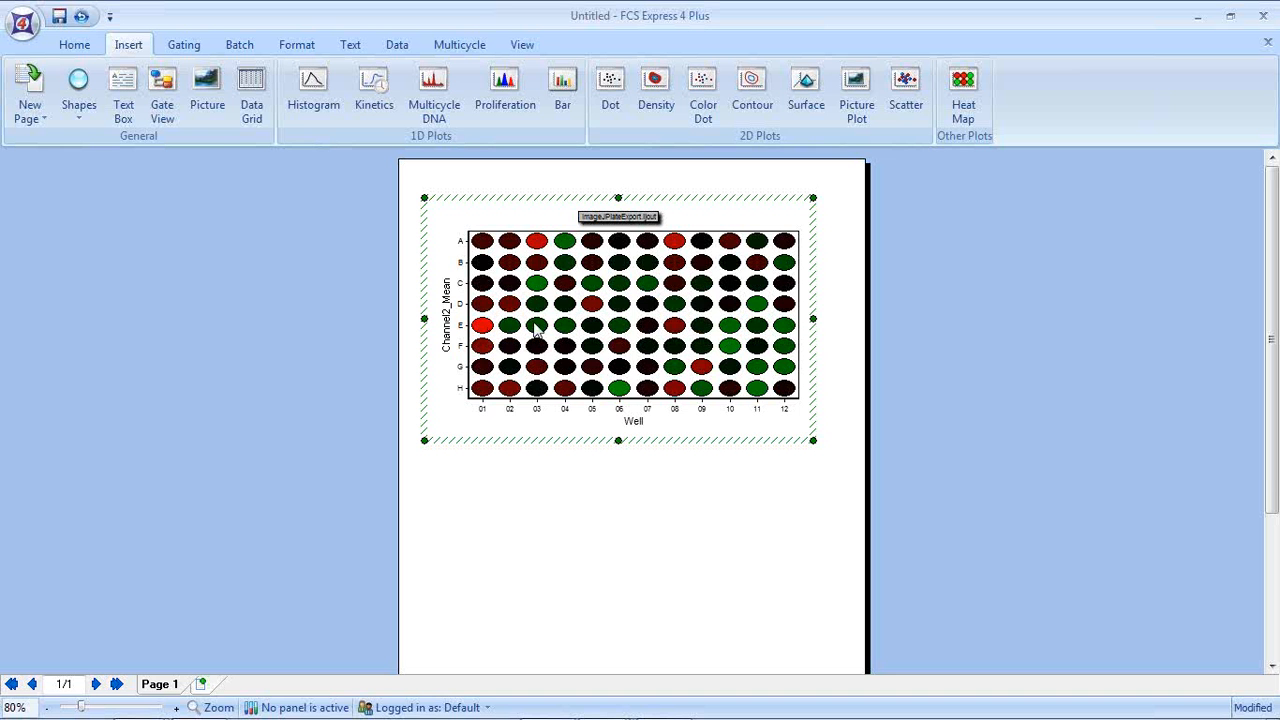
- Insert a dot plot of the plate data below the heat map and view its Y-axis parameter choices
click(614, 92)
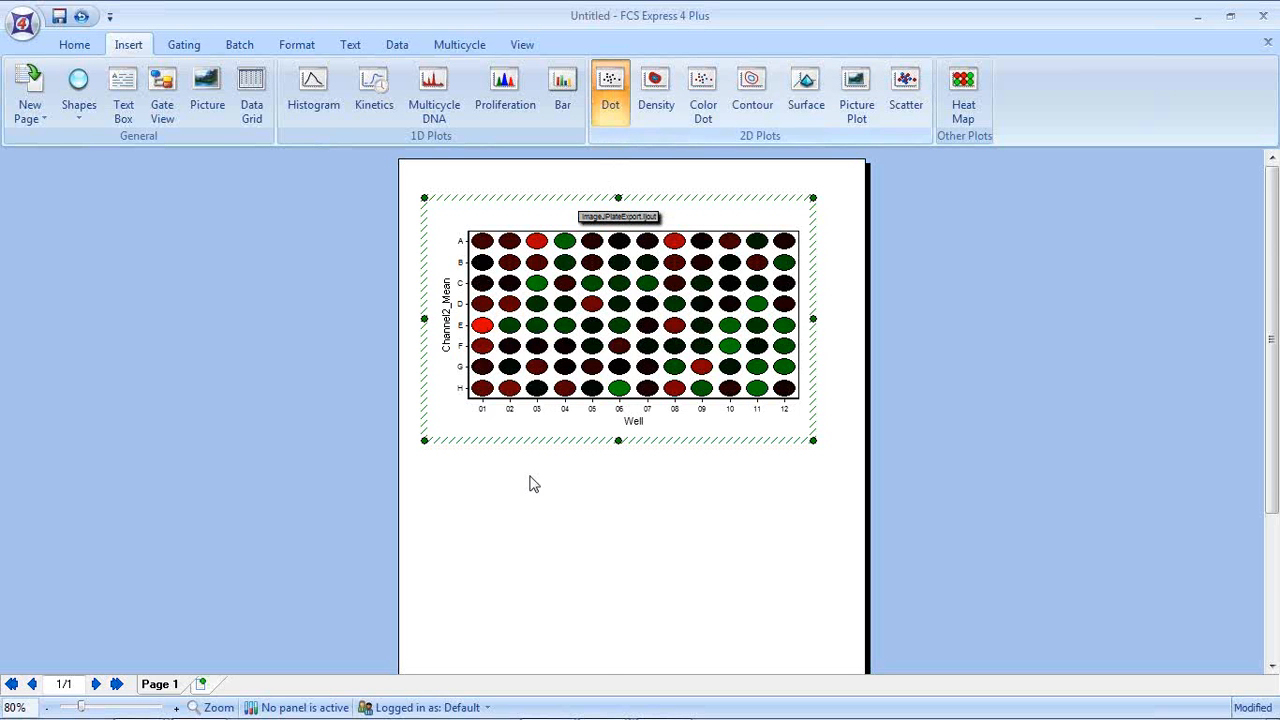
click(474, 480)
scroll(393, 463, down, 2)
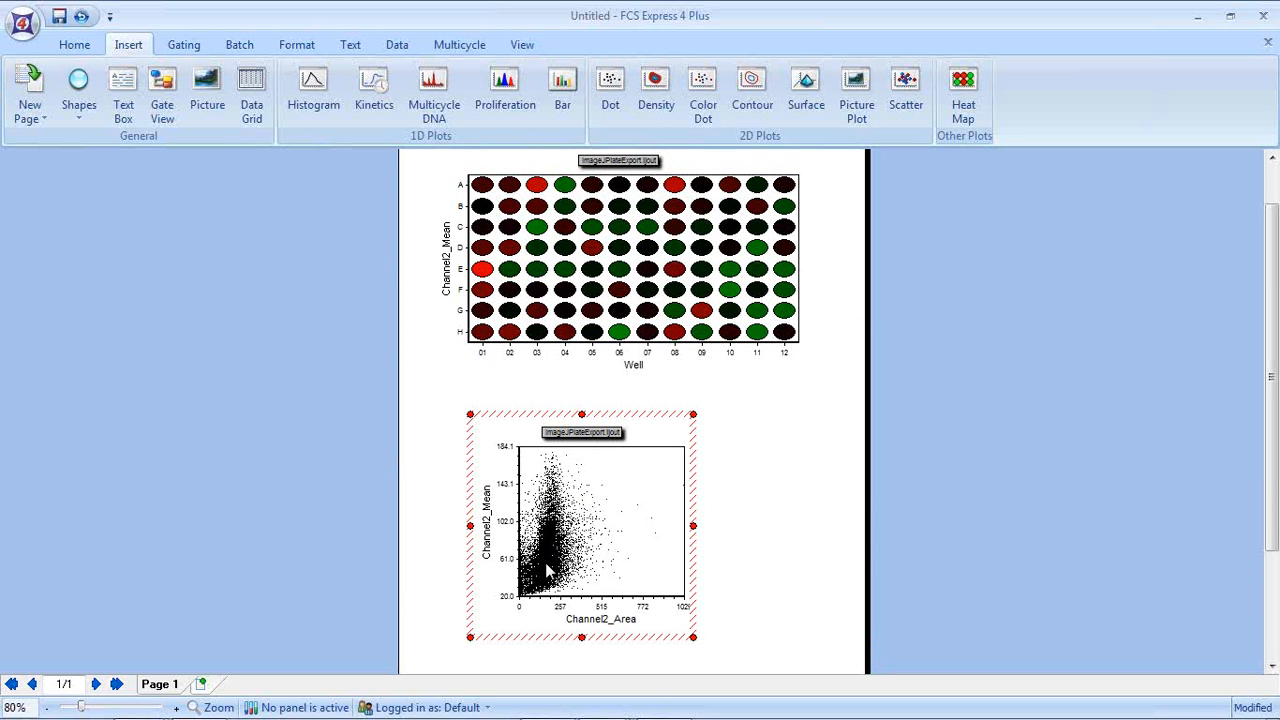
click(494, 532)
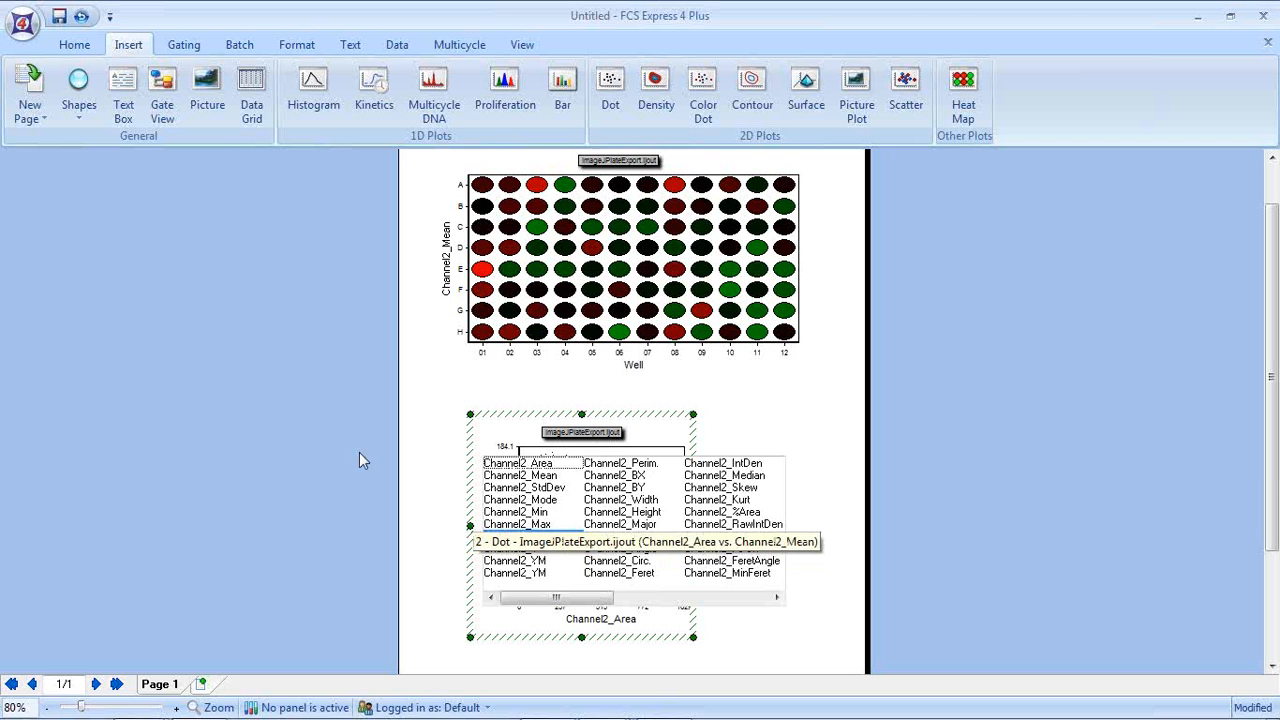
click(280, 493)
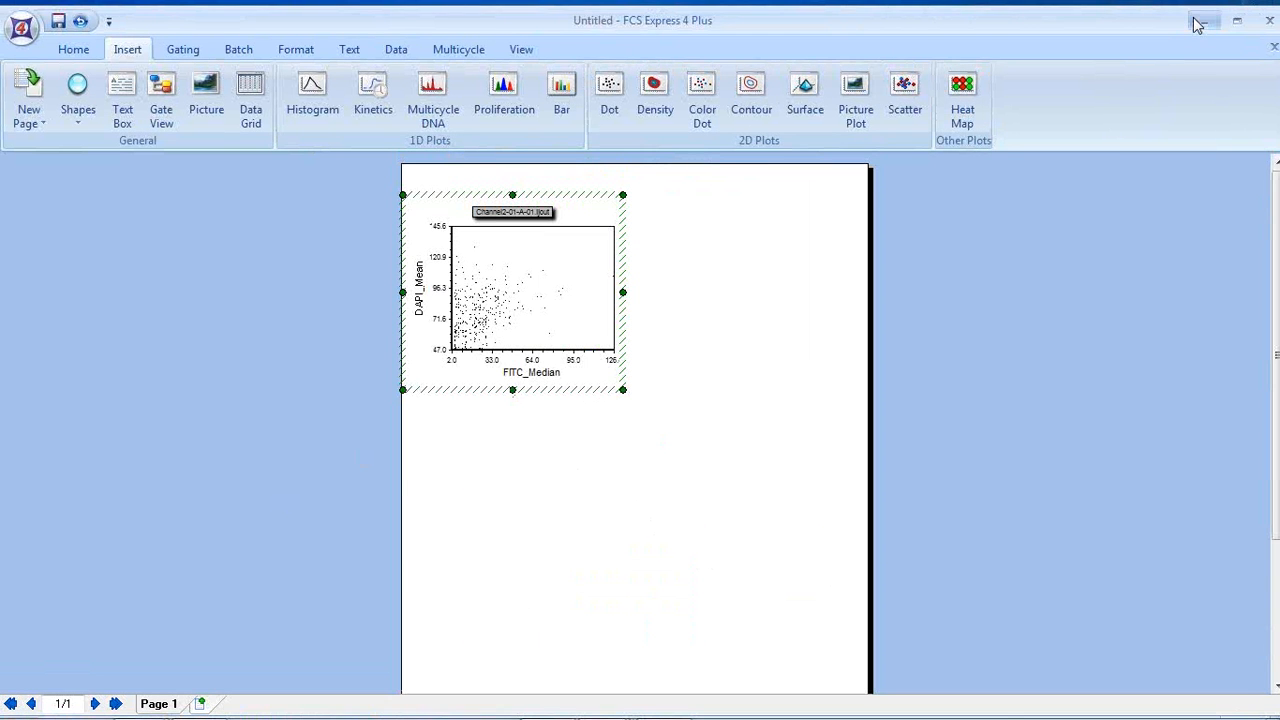
- Return to ImageJ, start the De Novo Software Exporter and view the source options for the images to process
click(1200, 21)
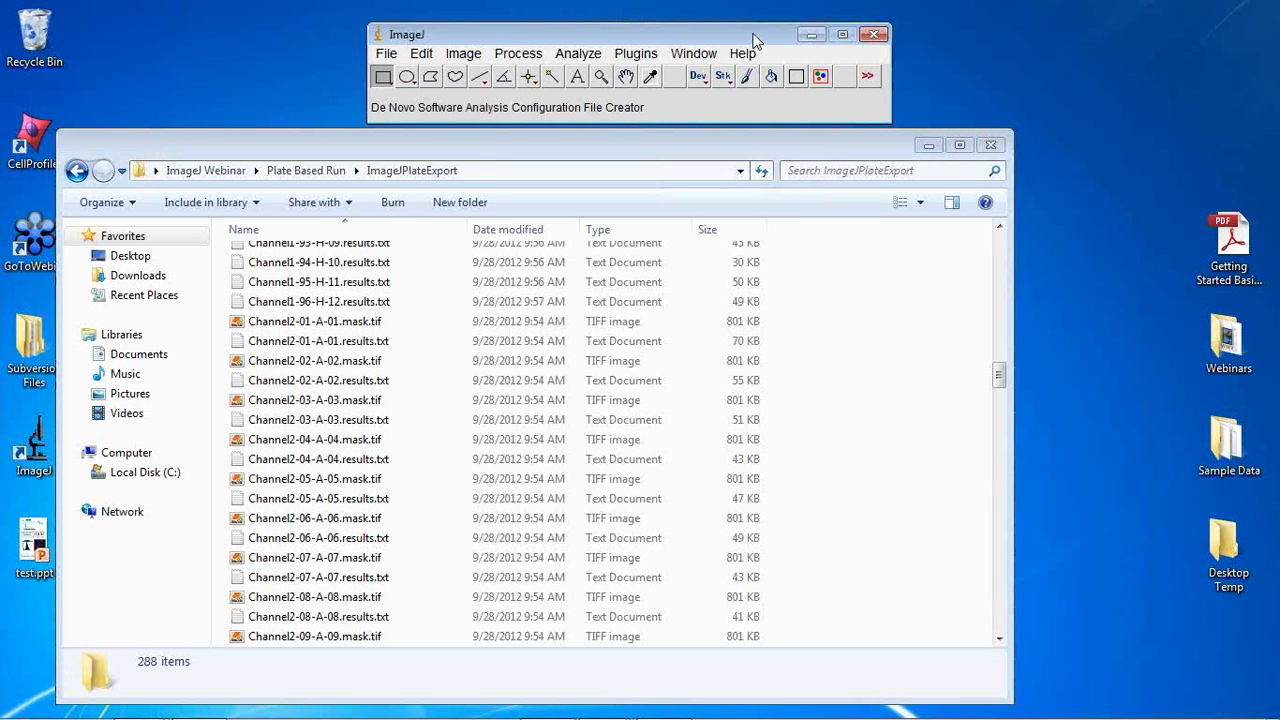
click(822, 78)
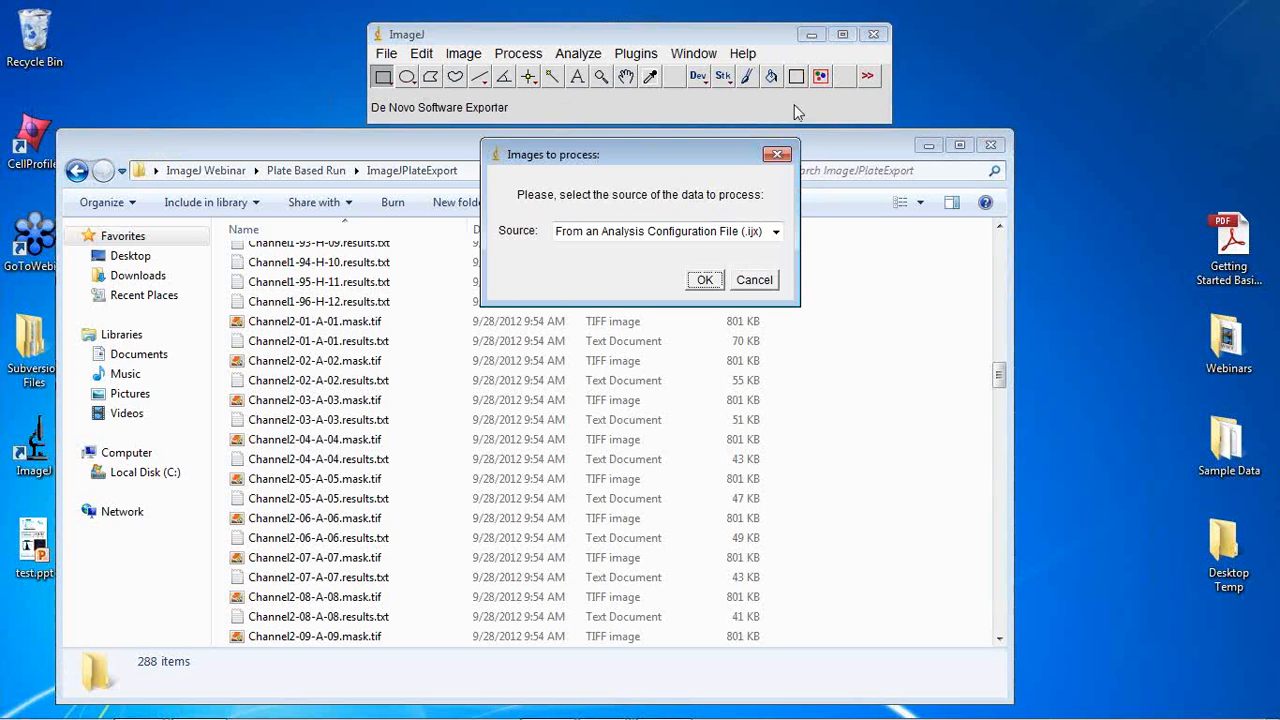
click(775, 231)
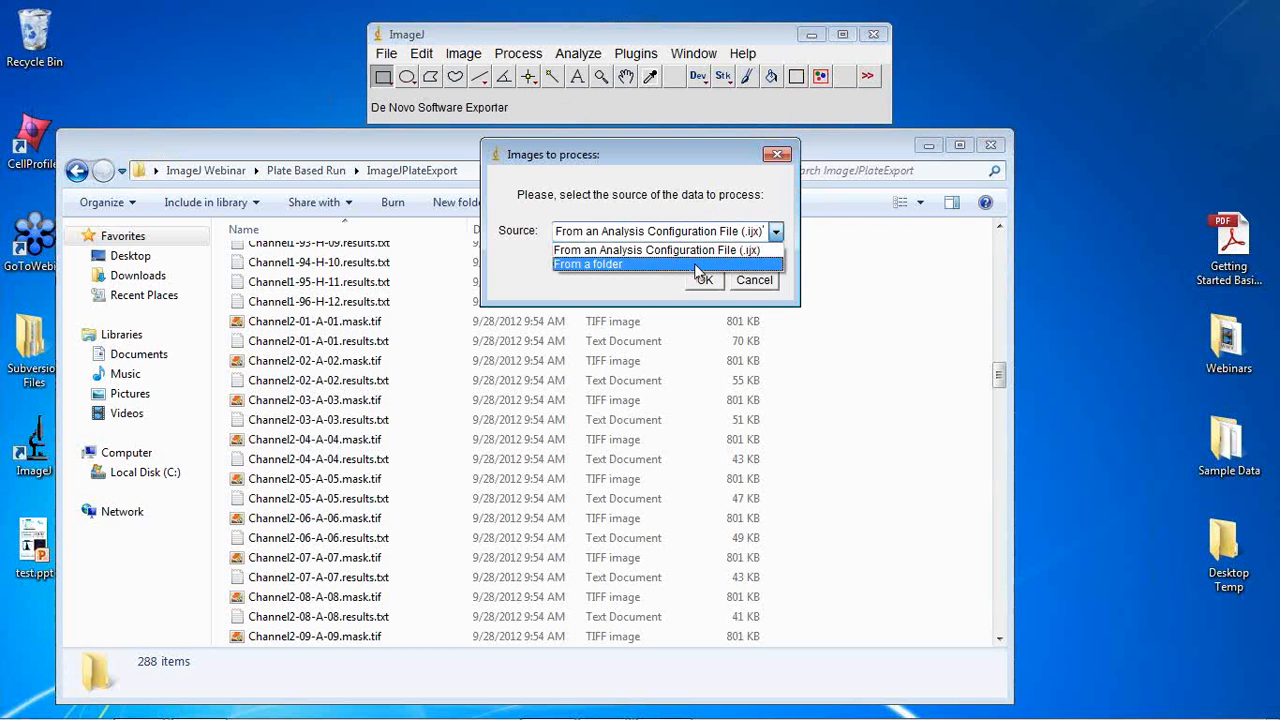
click(1235, 77)
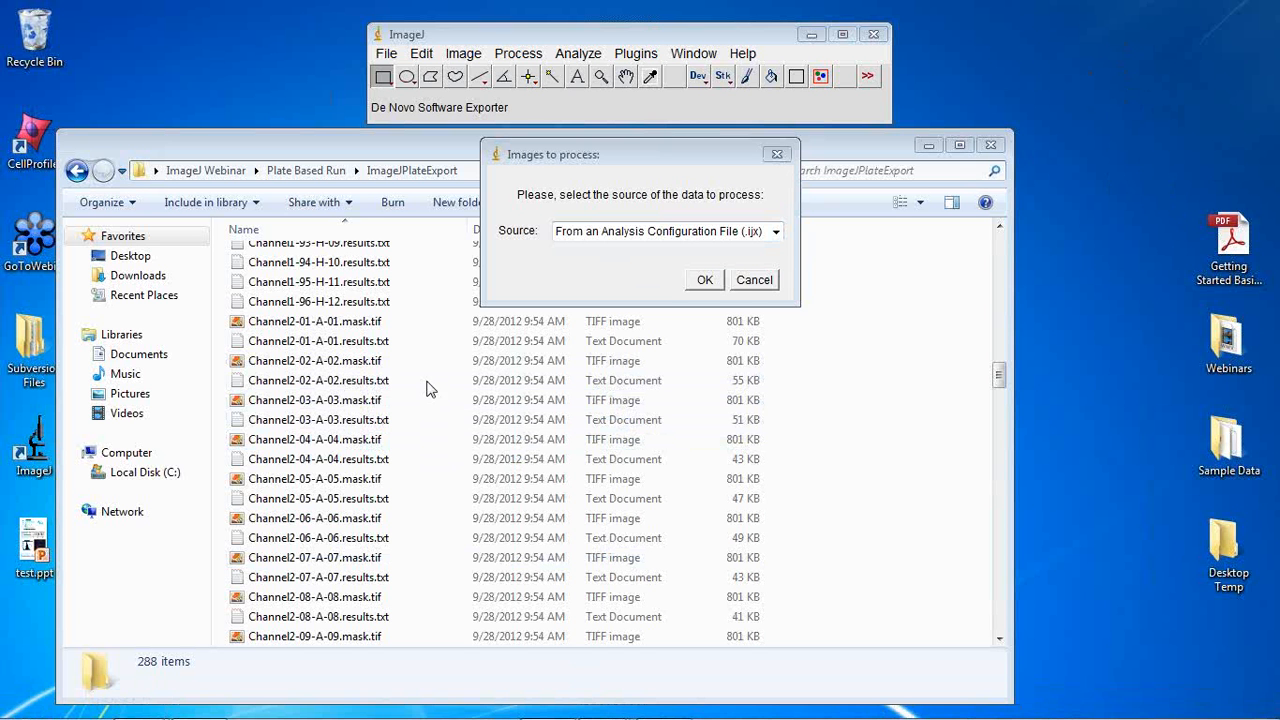
- Switch to FCS Express and close the untitled layout containing the YM versus Area dot plot without saving it
drag(378, 596, 400, 630)
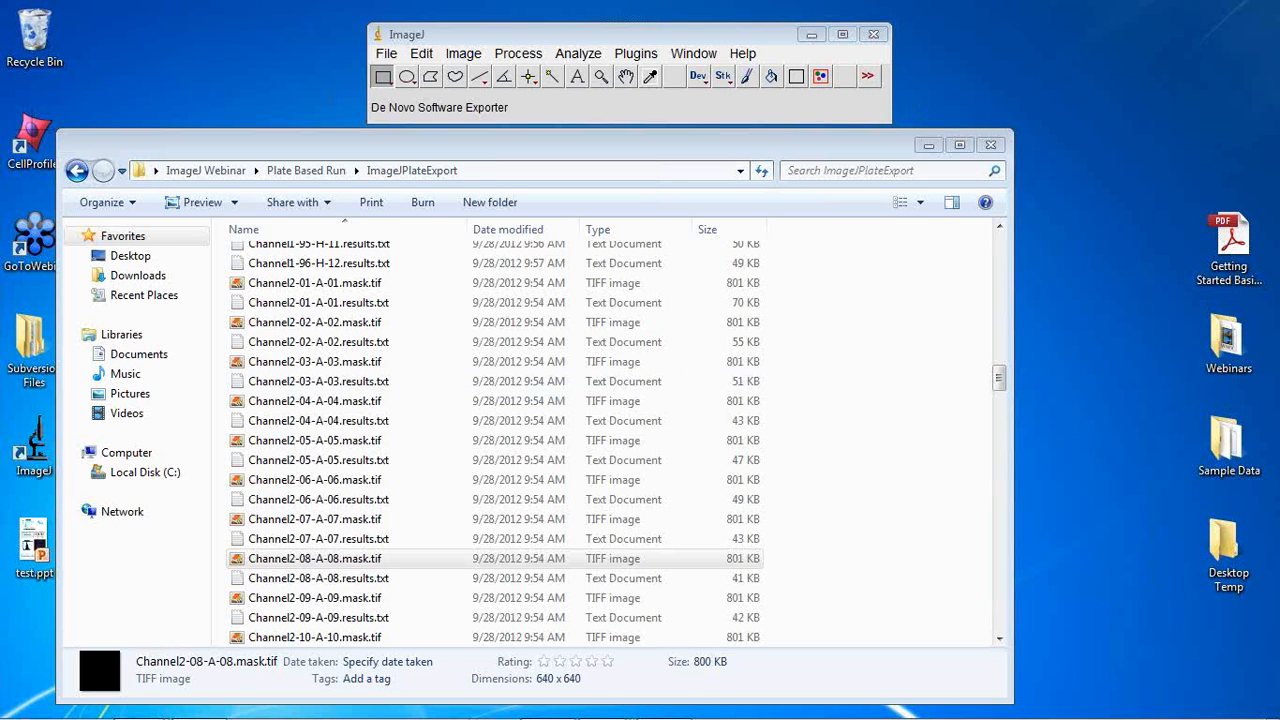
mouse_move(556, 704)
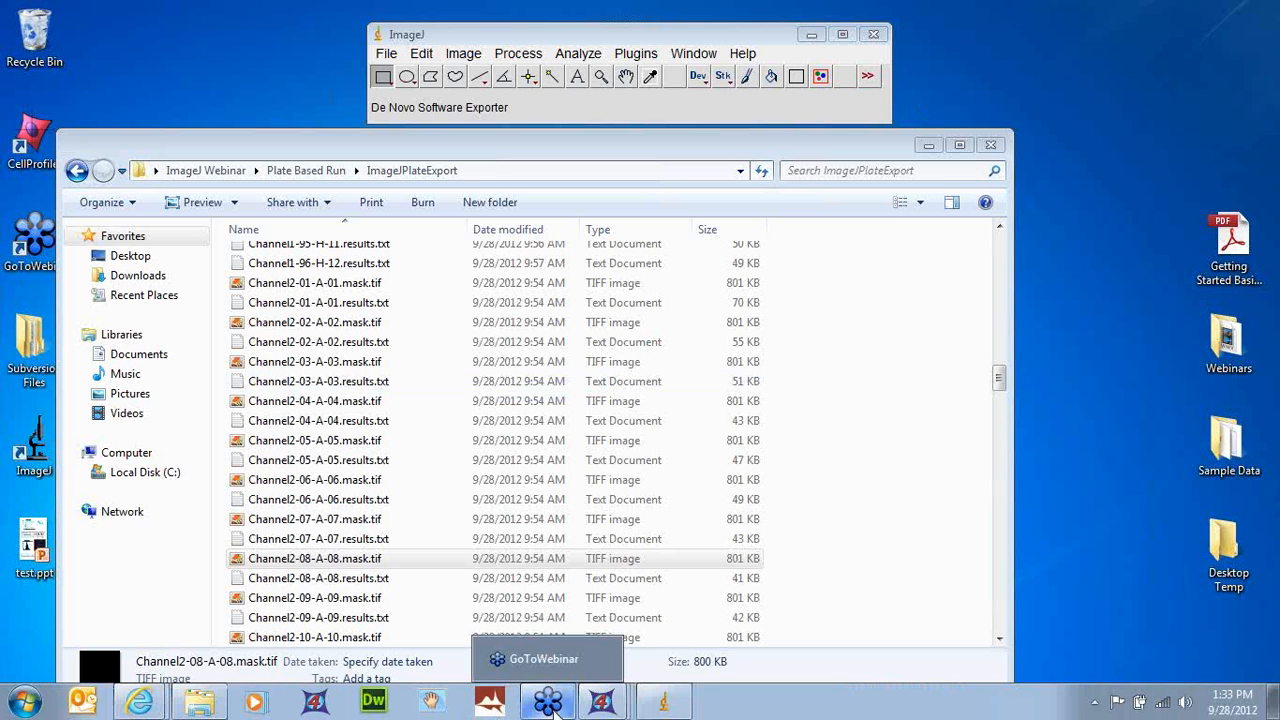
mouse_move(600, 708)
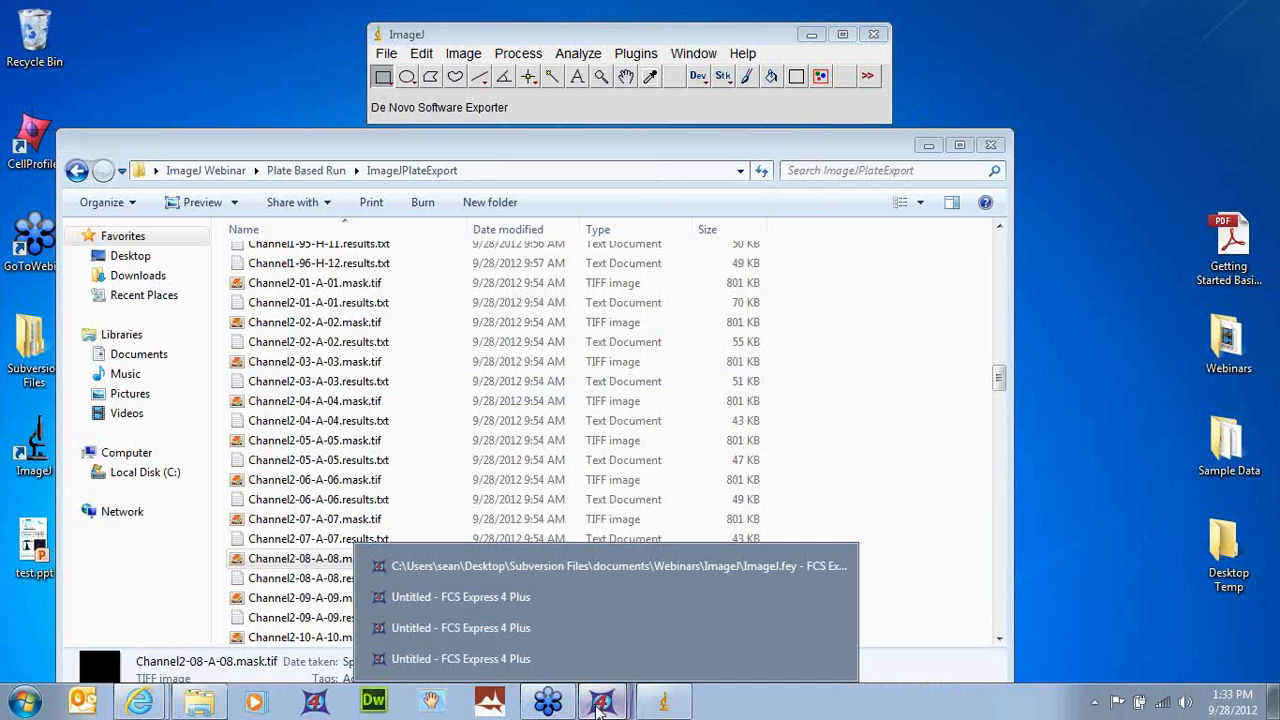
click(538, 590)
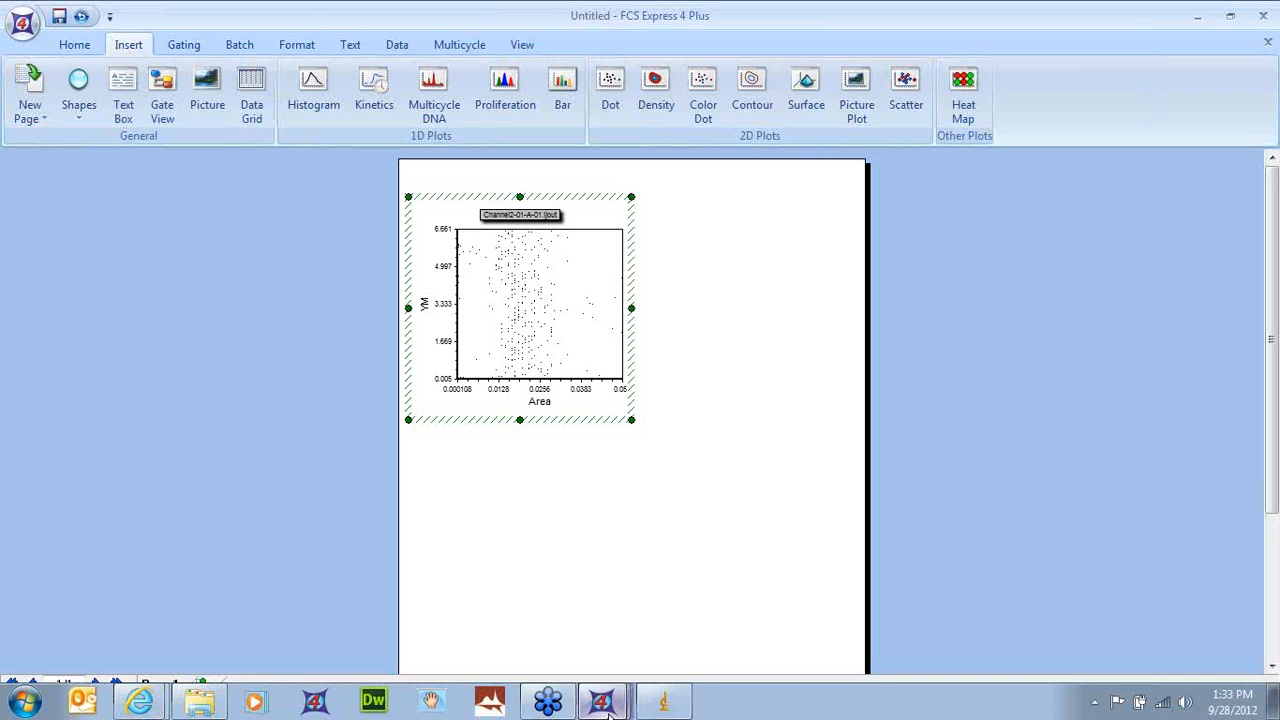
mouse_move(617, 683)
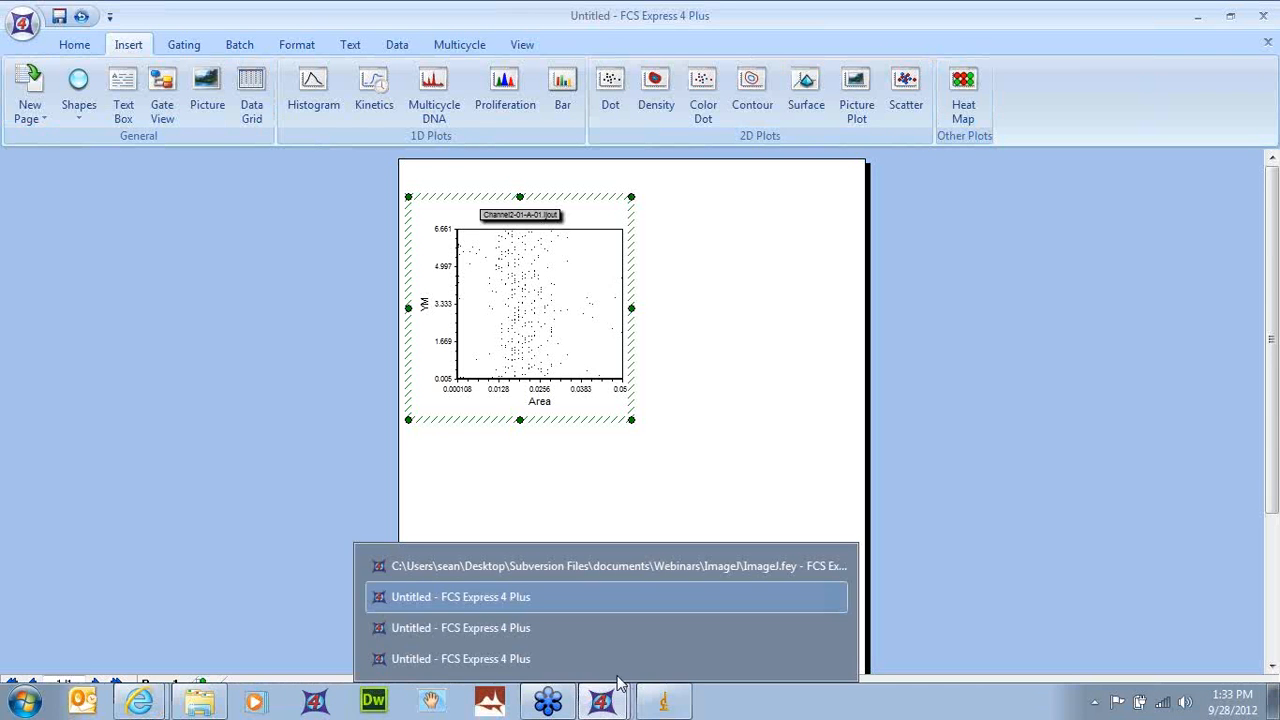
click(604, 195)
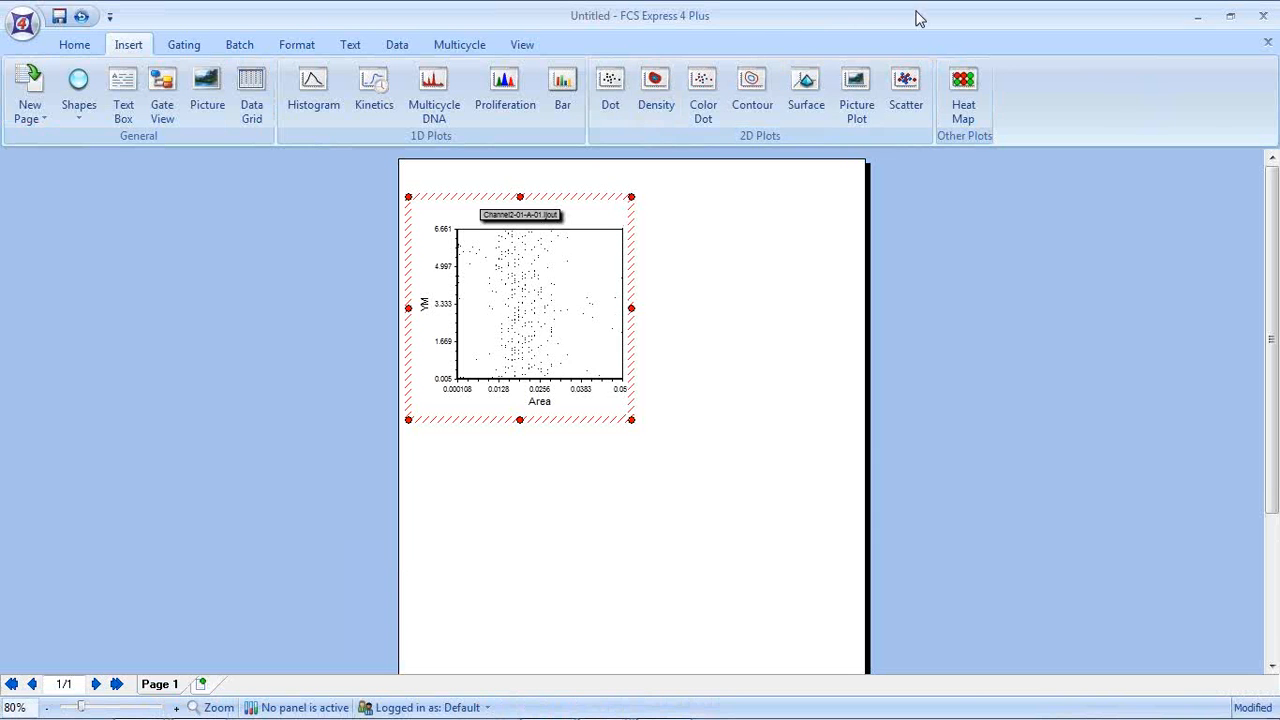
drag(917, 17, 516, 121)
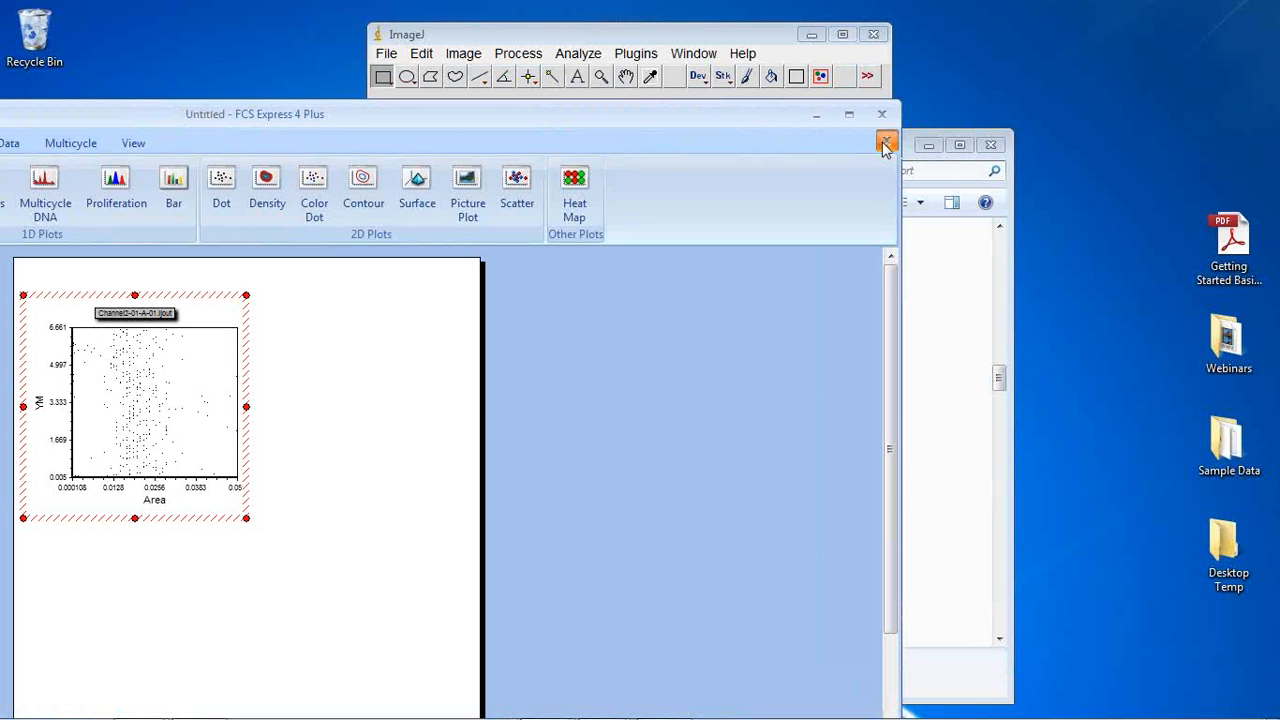
click(886, 140)
click(703, 397)
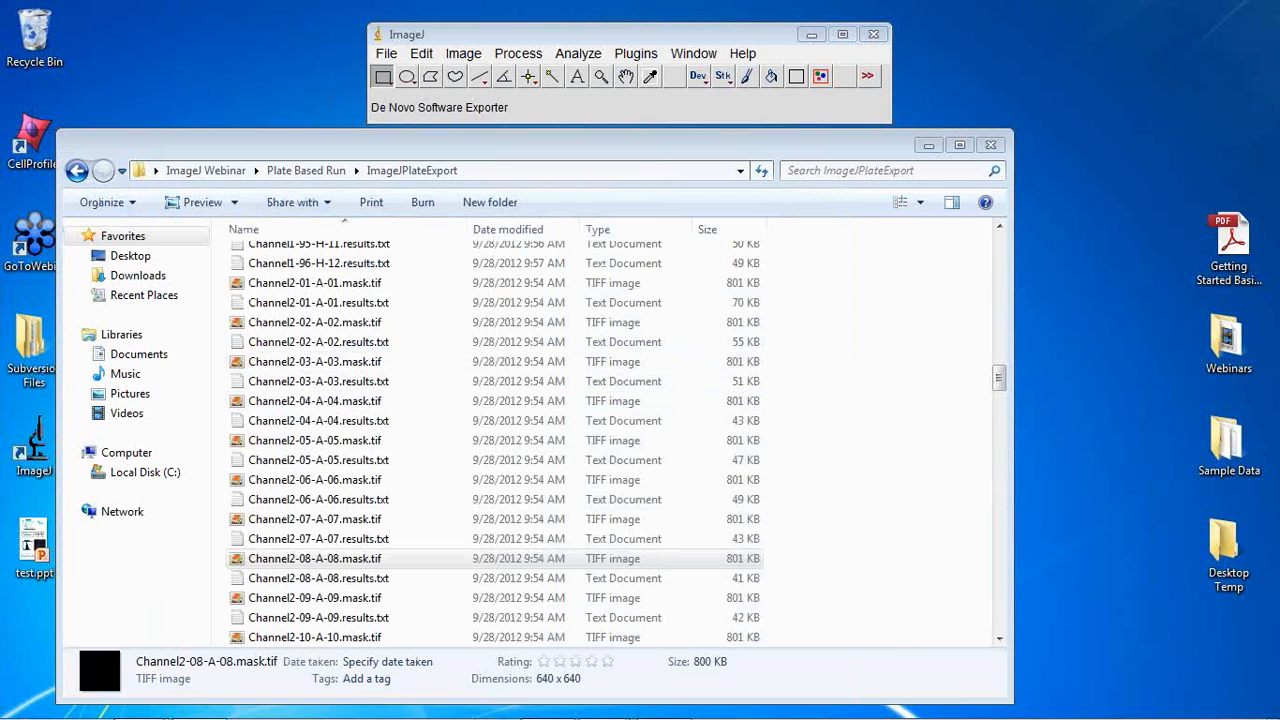
- Close the untitled FCS Express layout containing the DAPI_Mean versus FITC_Median dot plot without saving it
click(603, 705)
click(530, 659)
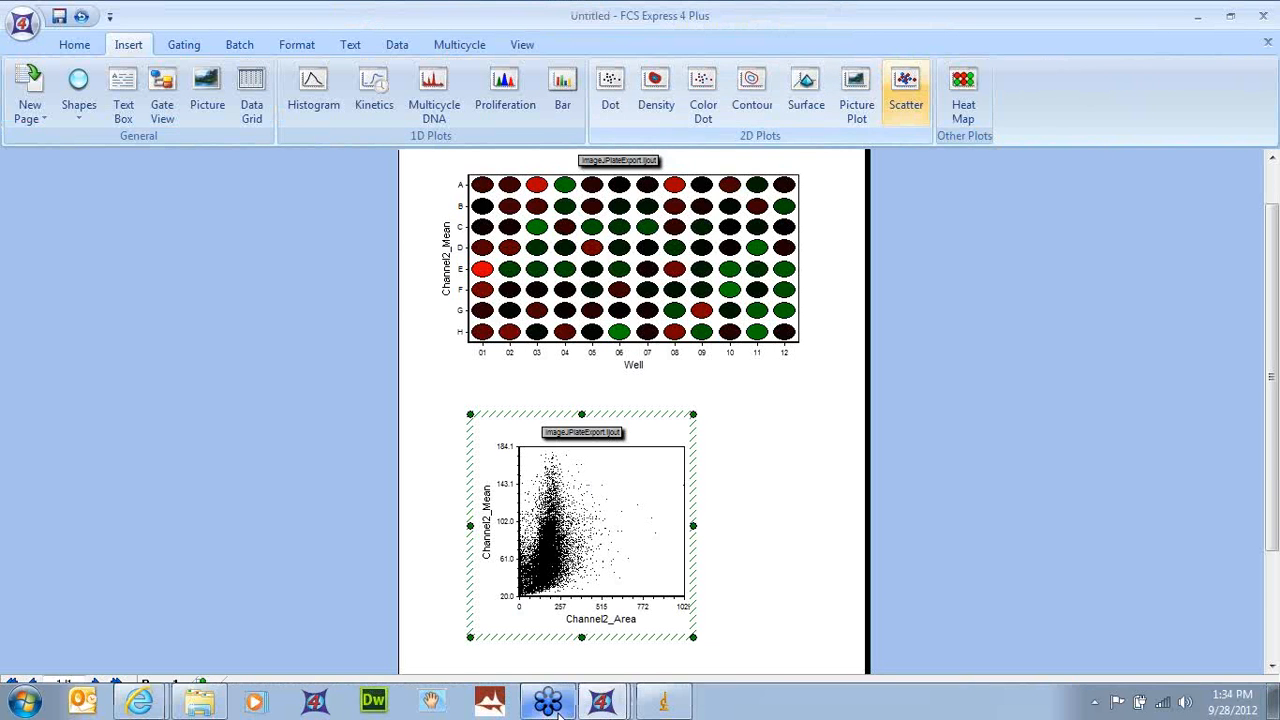
click(601, 702)
click(560, 627)
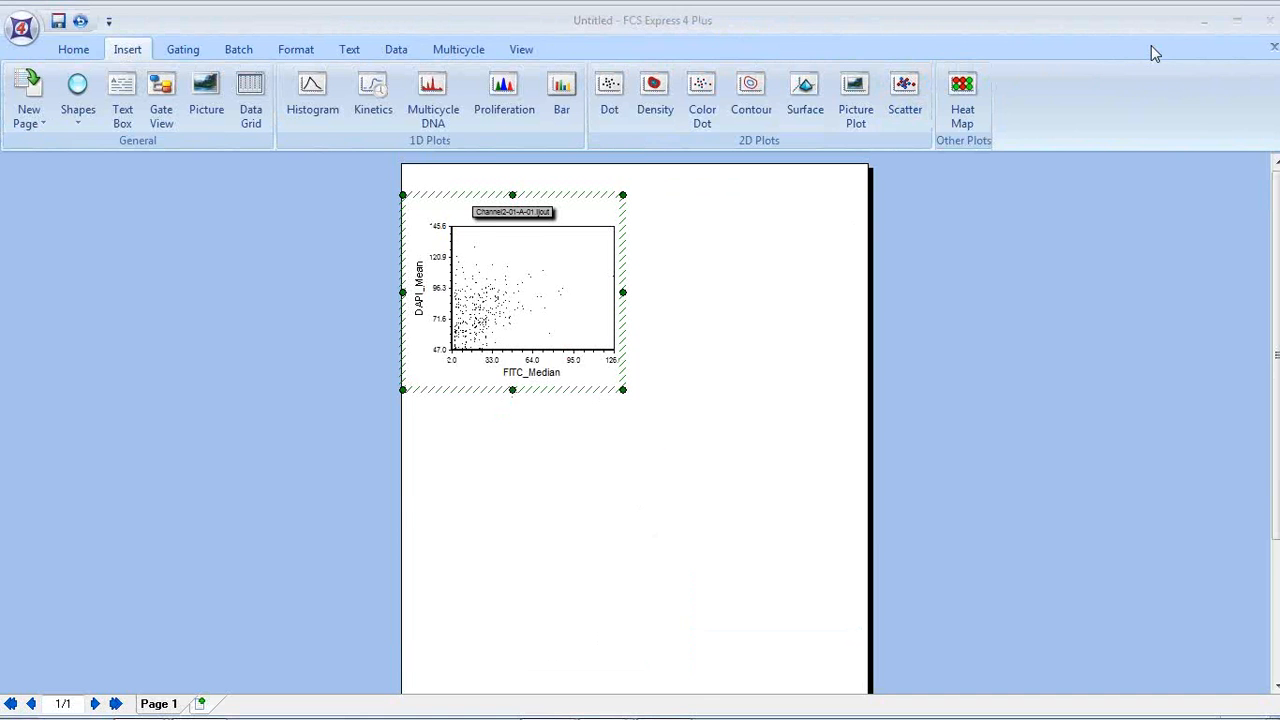
click(1274, 47)
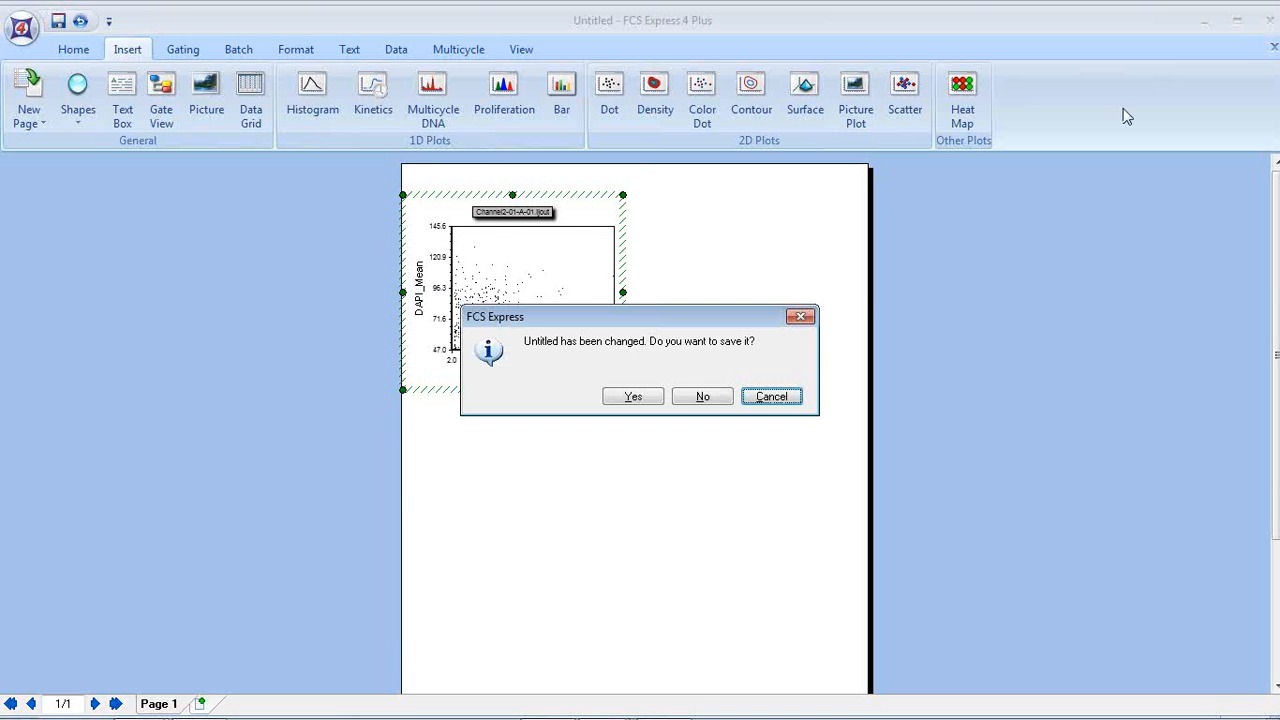
click(722, 394)
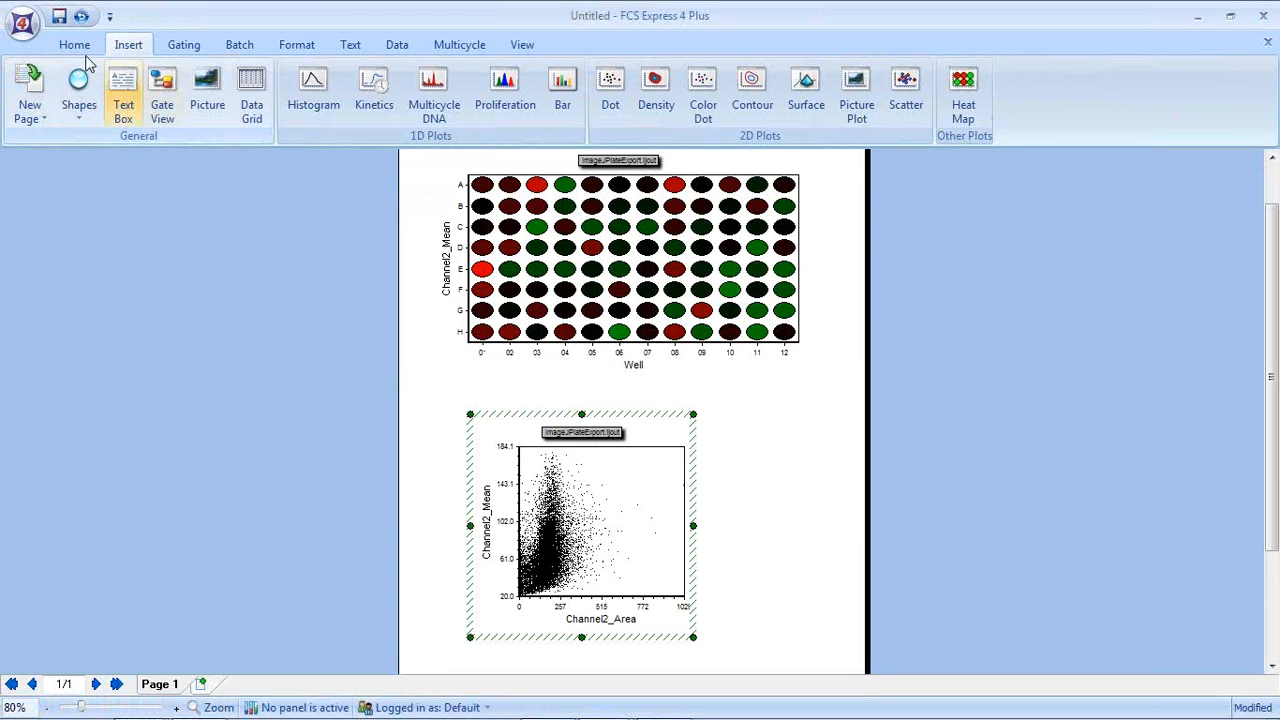
- Close the layout with the plate heat map and dot plot, and create a new blank layout
click(22, 20)
click(22, 20)
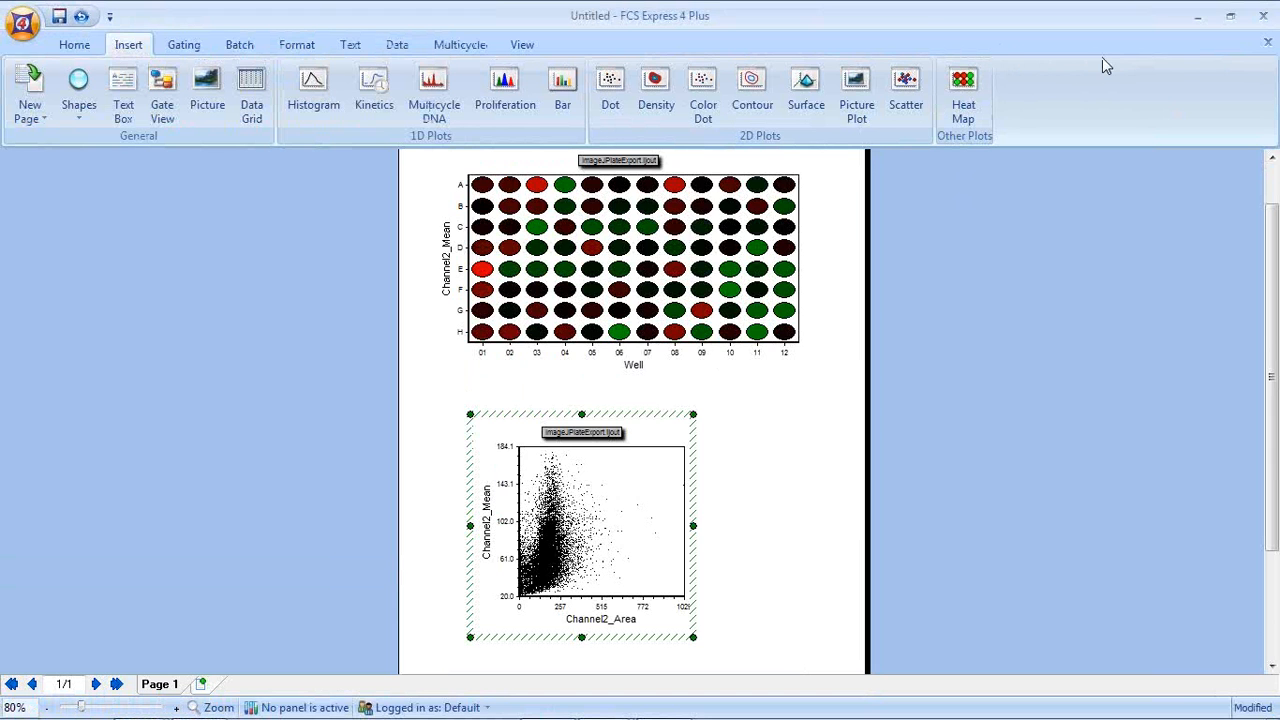
key(ctrl+F4)
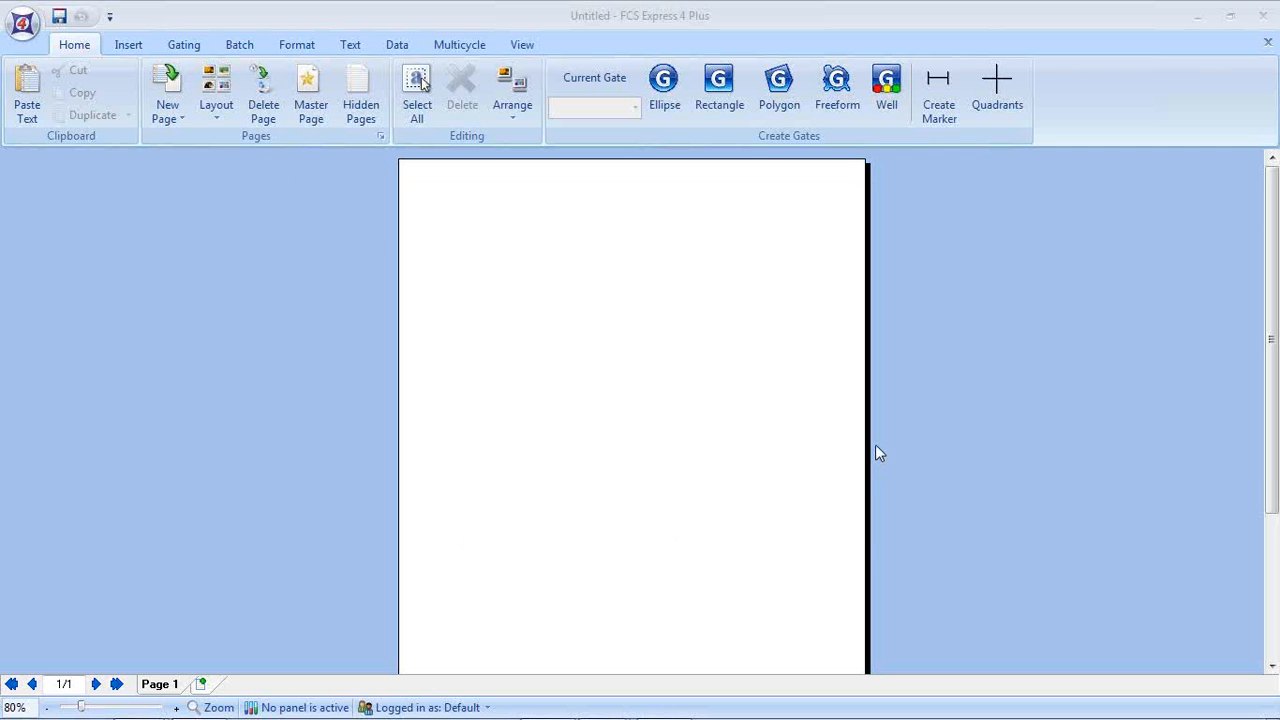
scroll(925, 446, down, 3)
scroll(905, 446, down, 1)
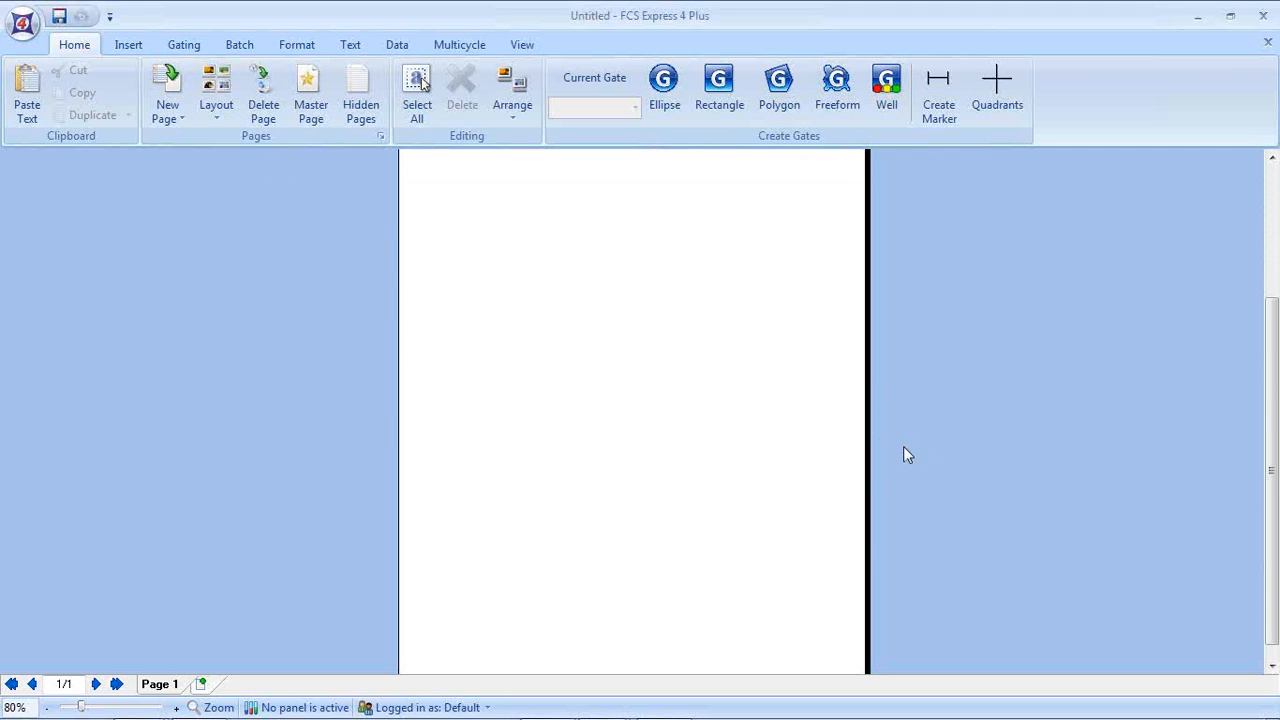
scroll(903, 446, up, 4)
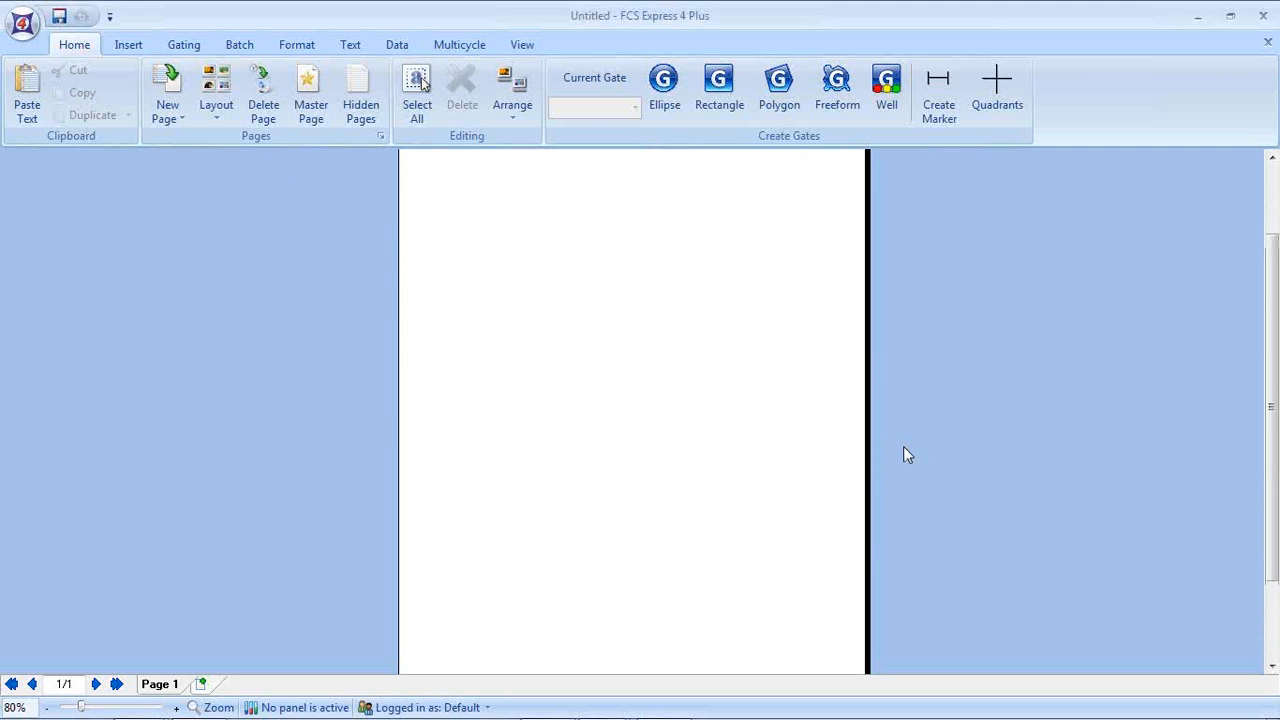
- Insert a color dot plot in the page's upper-left area and browse to the ImageJ Webinar folder for its data file
click(122, 48)
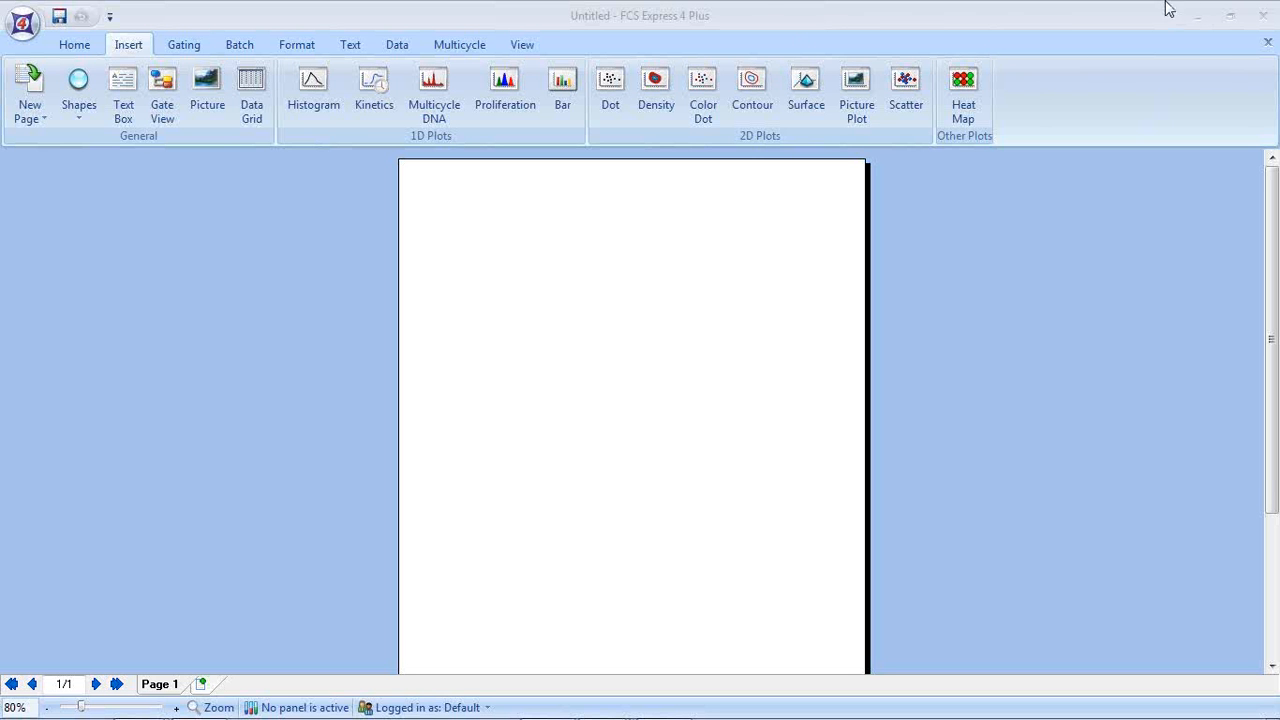
click(709, 90)
click(709, 90)
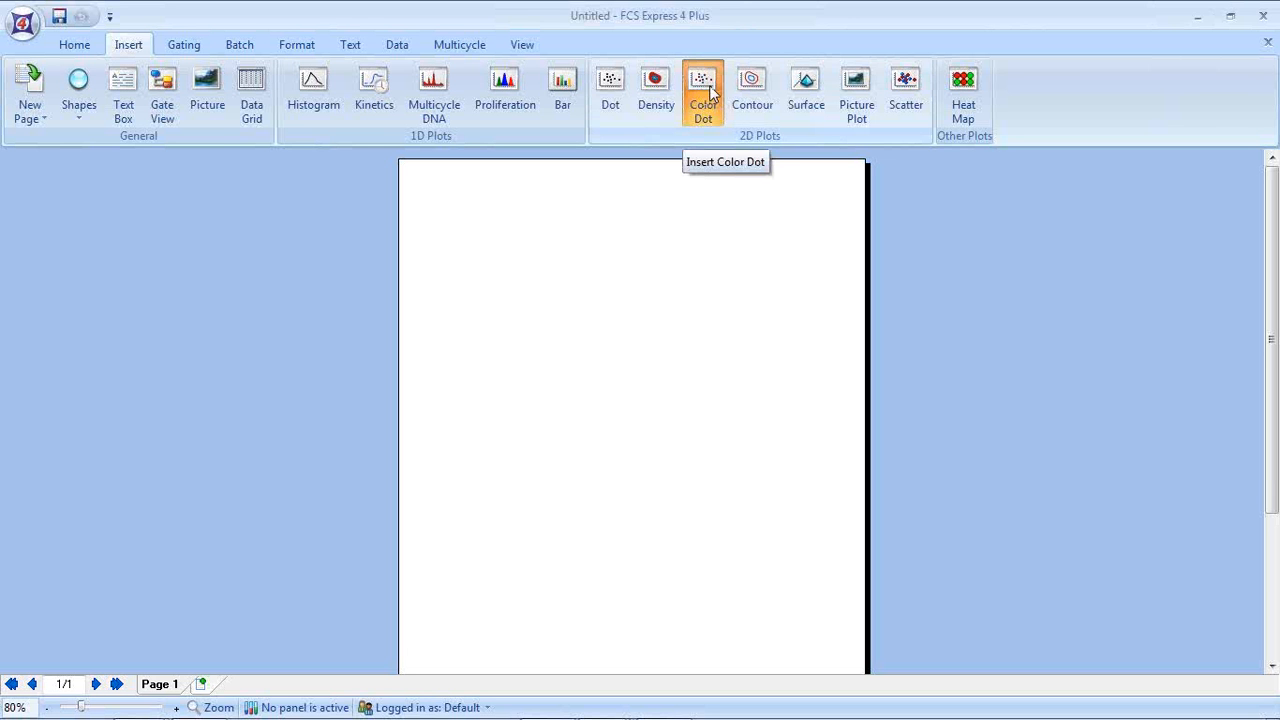
click(714, 100)
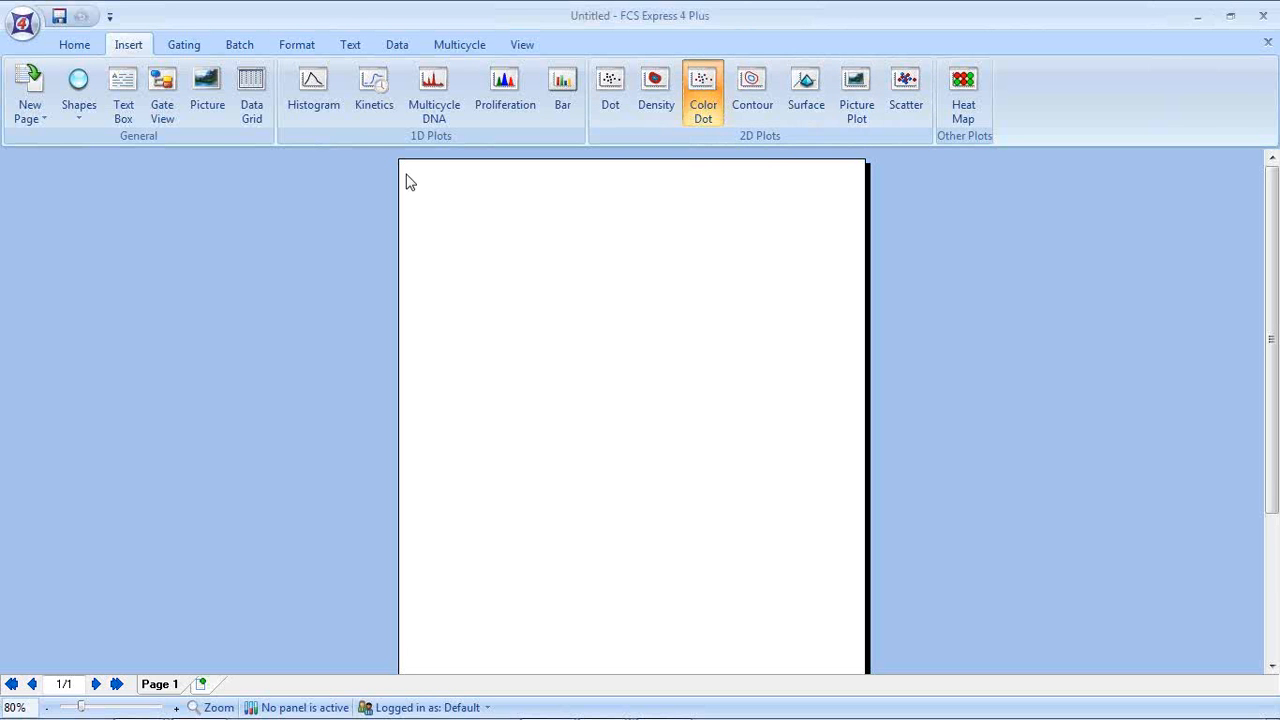
drag(406, 174, 664, 392)
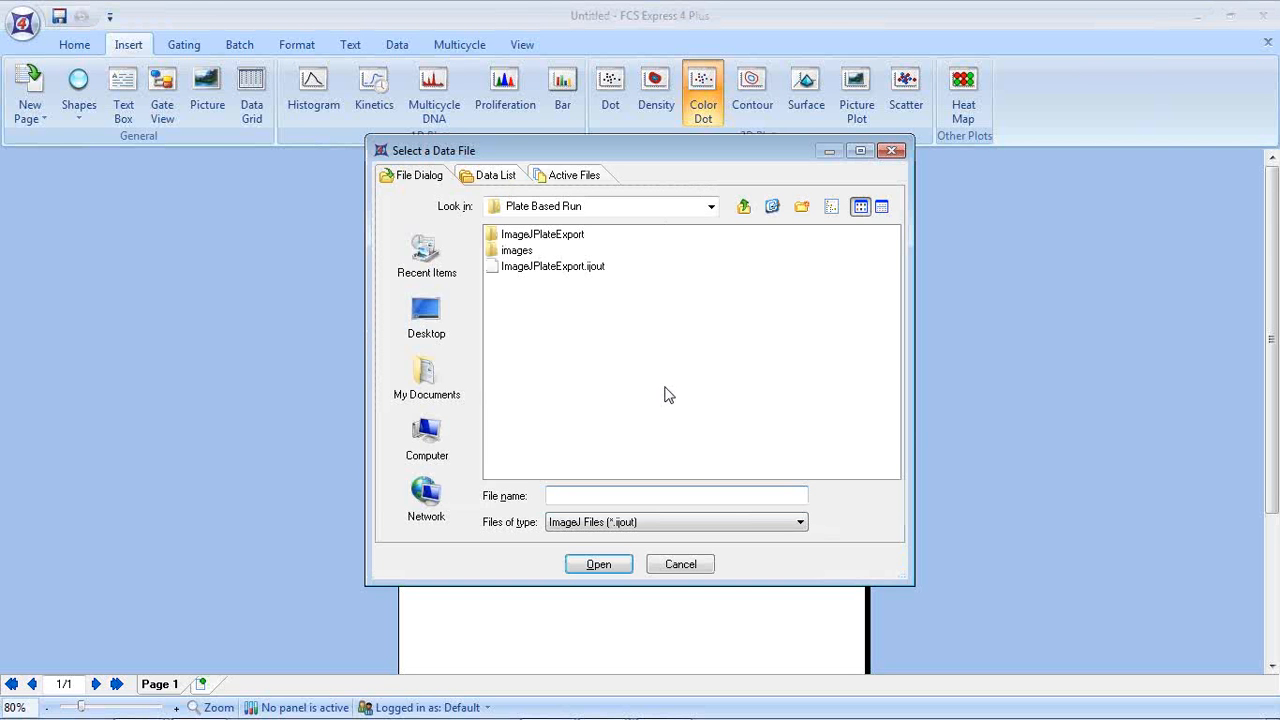
click(745, 208)
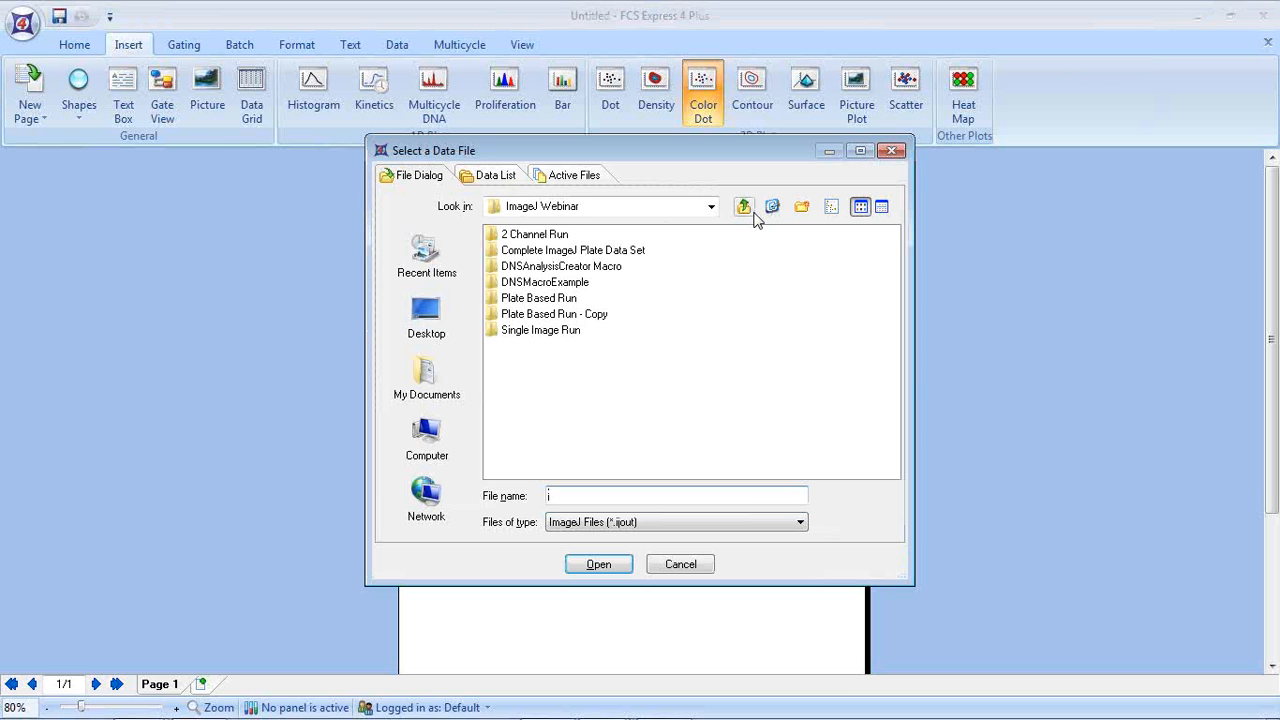
- Load the ImageJ file Channel2-01-A-01.ijout from the 2 Channel Run Images folder into the color dot plot
double_click(535, 236)
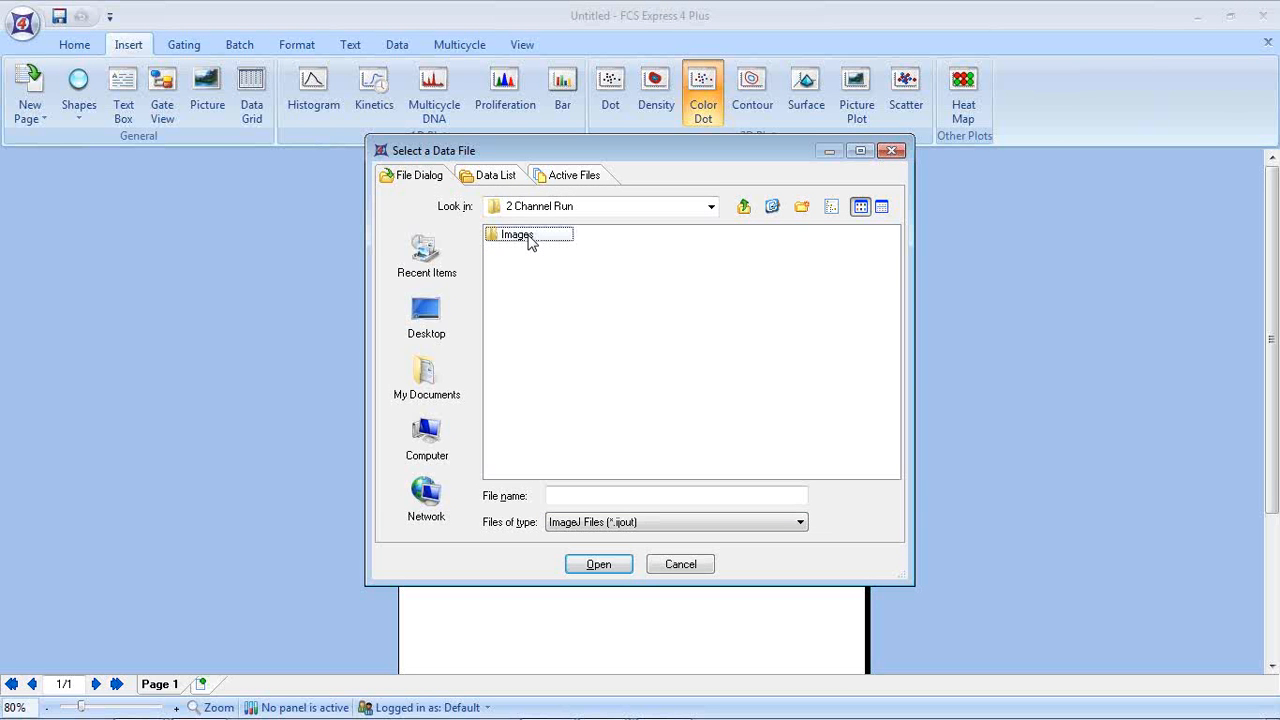
double_click(530, 240)
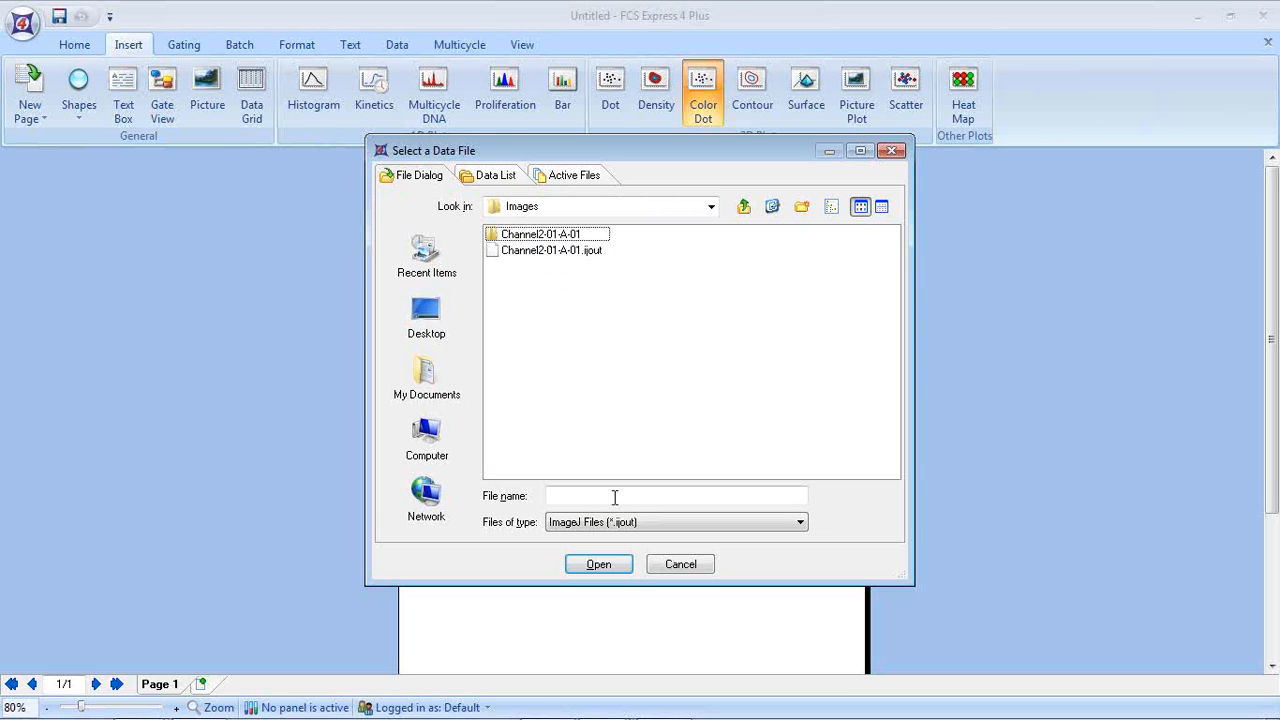
click(801, 523)
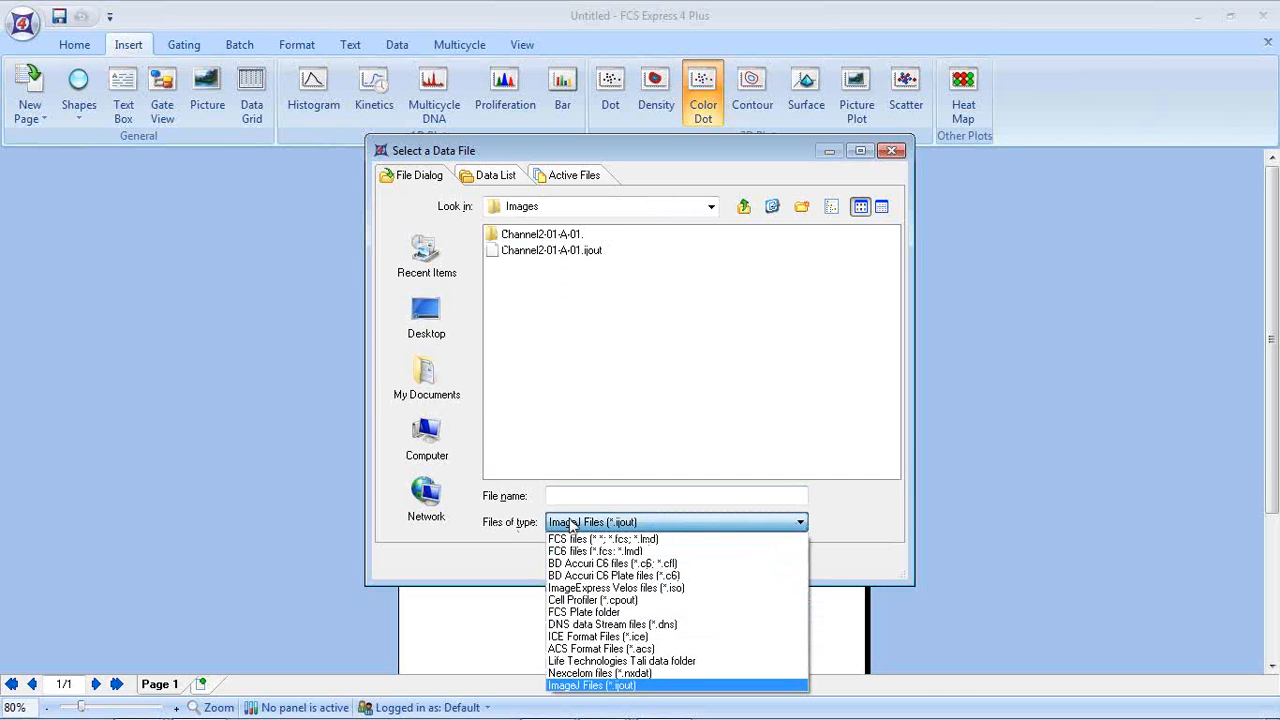
click(611, 686)
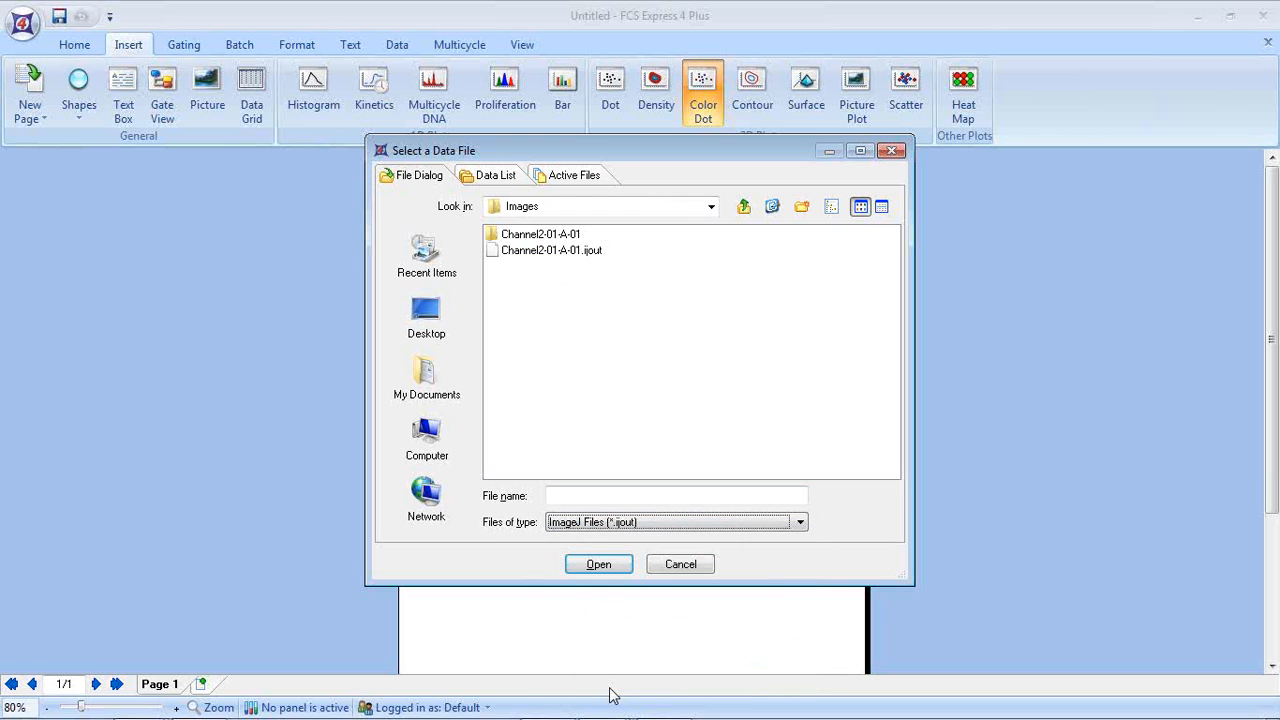
click(549, 255)
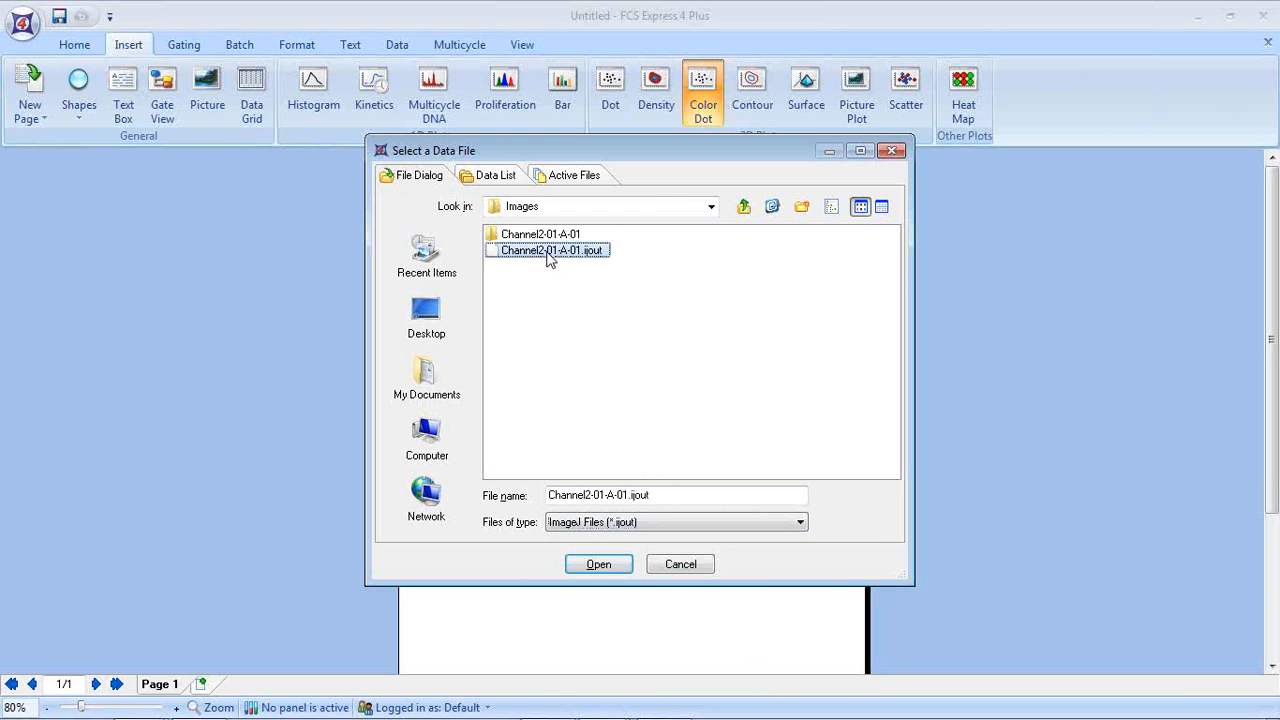
click(605, 566)
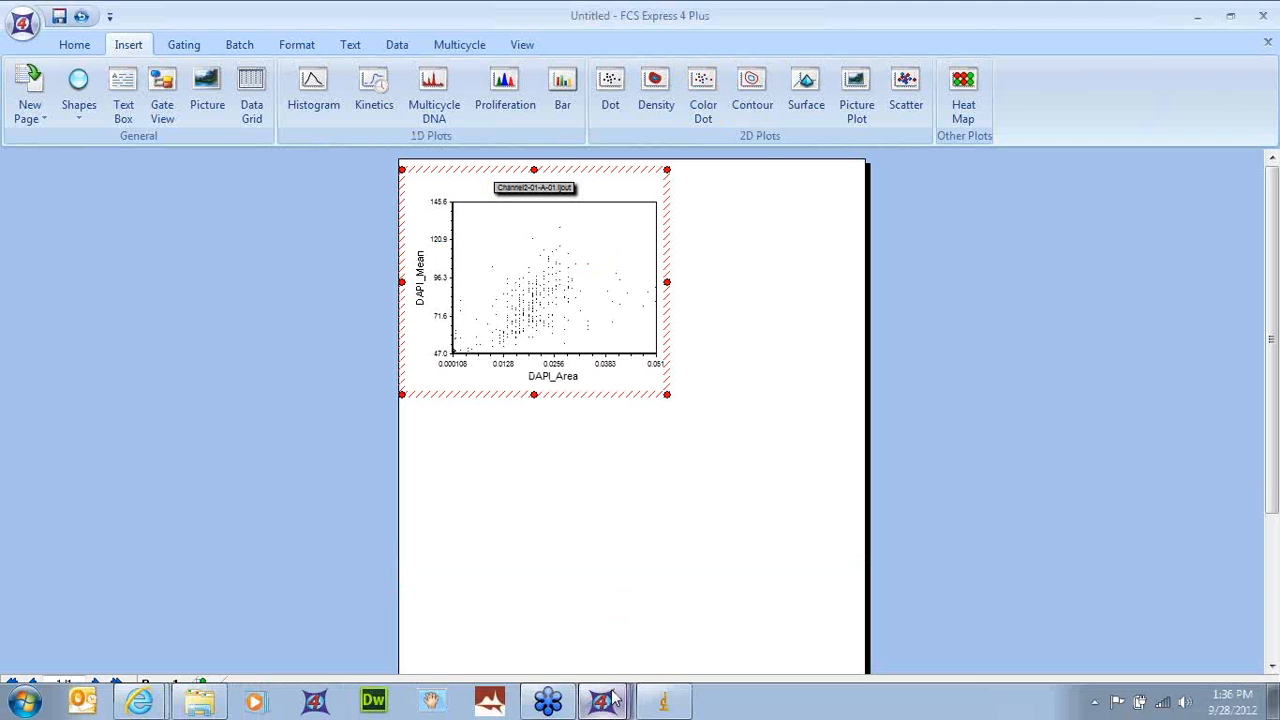
- Set the dot plot's Y axis to DAPI_Area and its X axis to DAPI_Mean
mouse_move(608, 700)
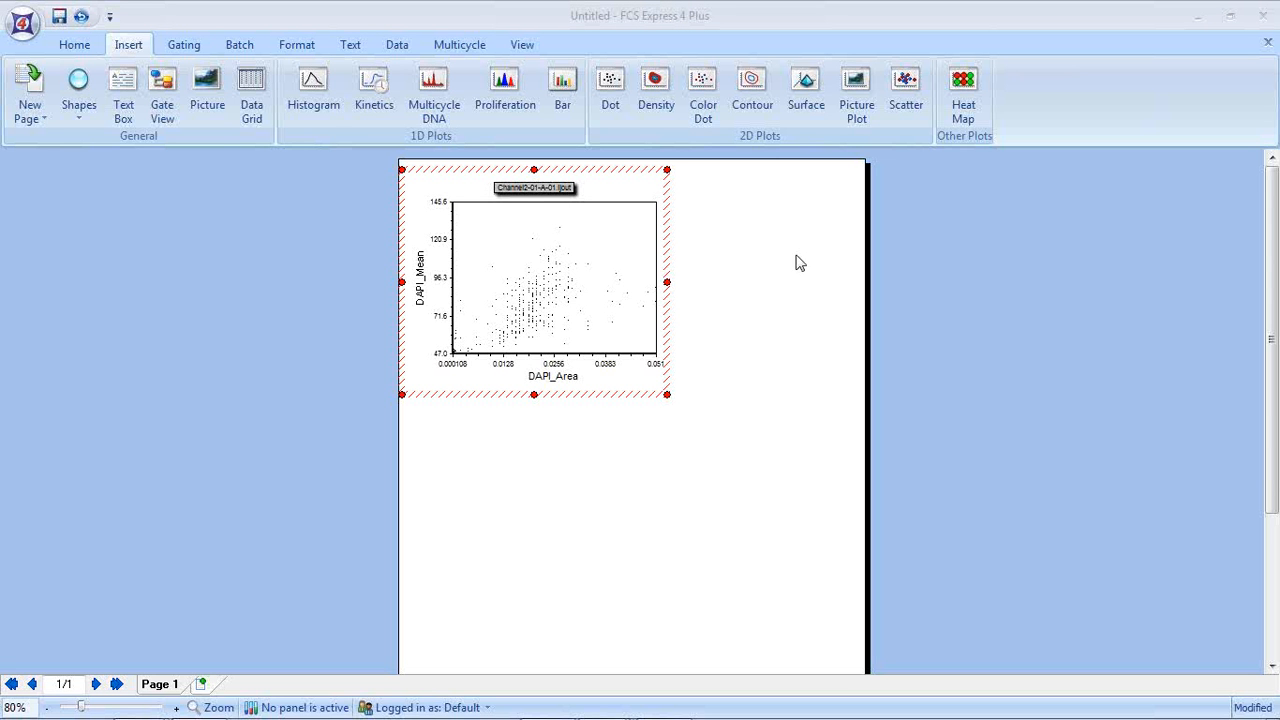
click(421, 281)
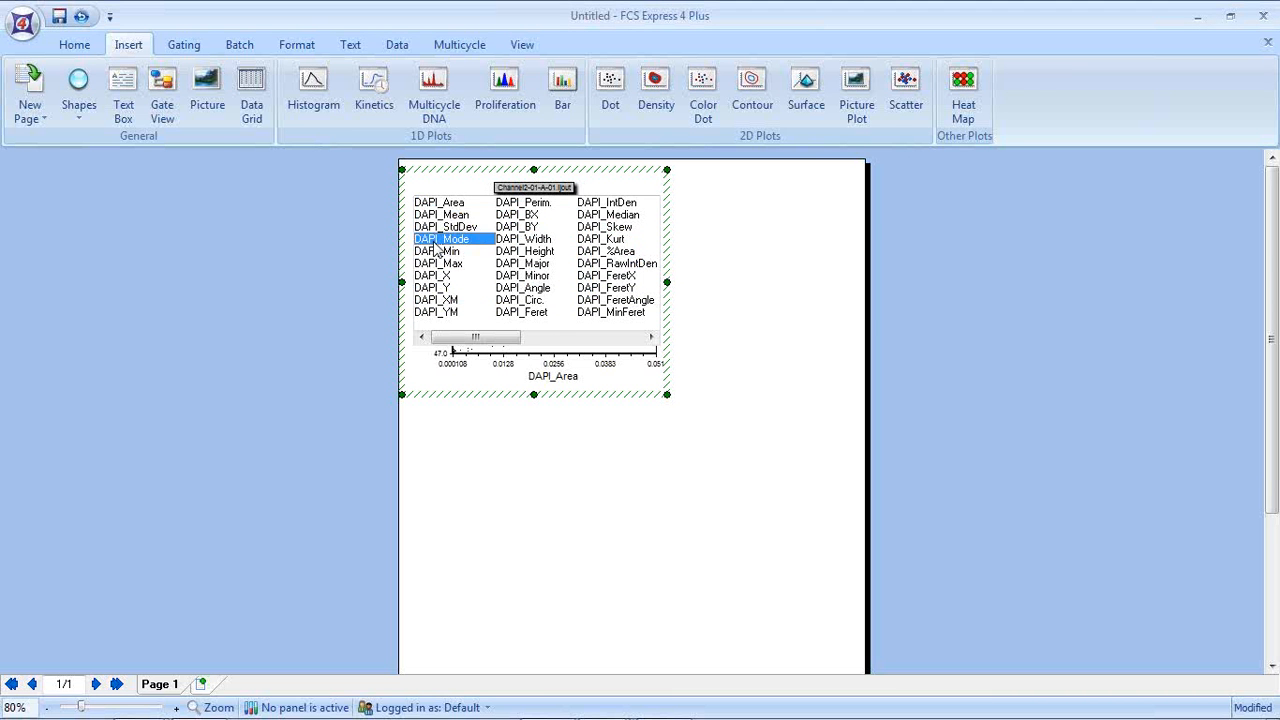
click(440, 204)
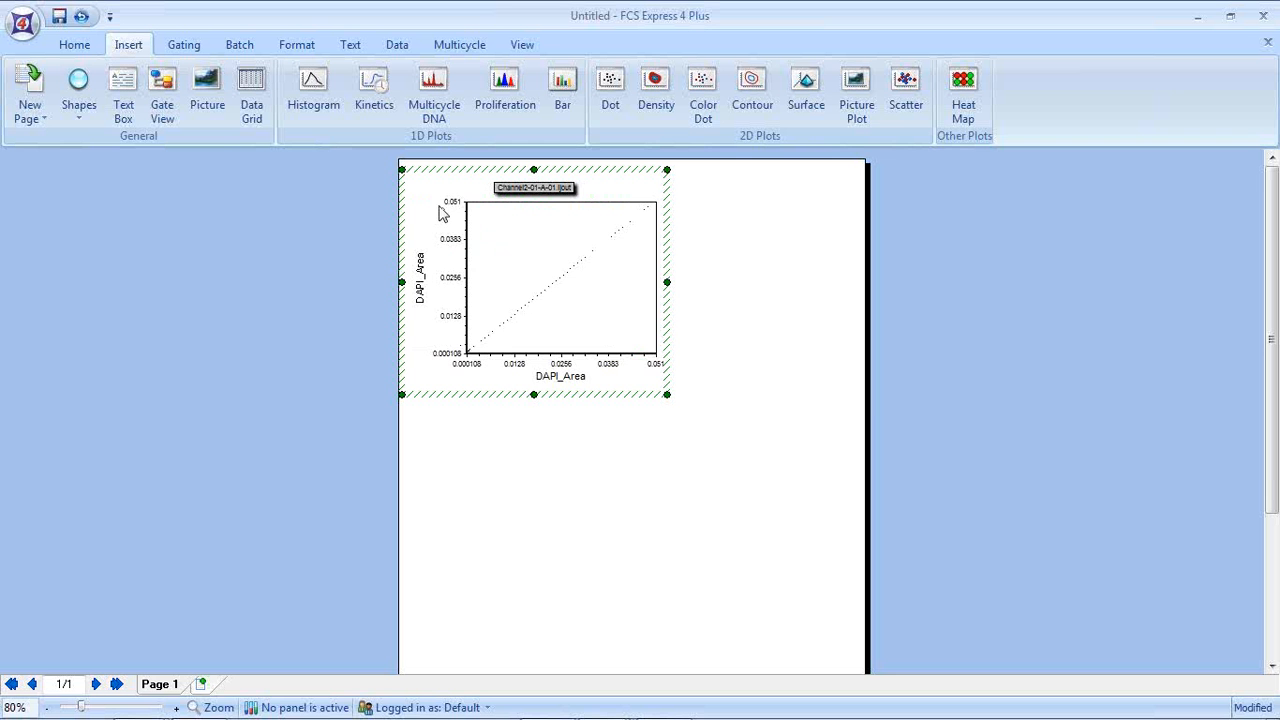
click(560, 385)
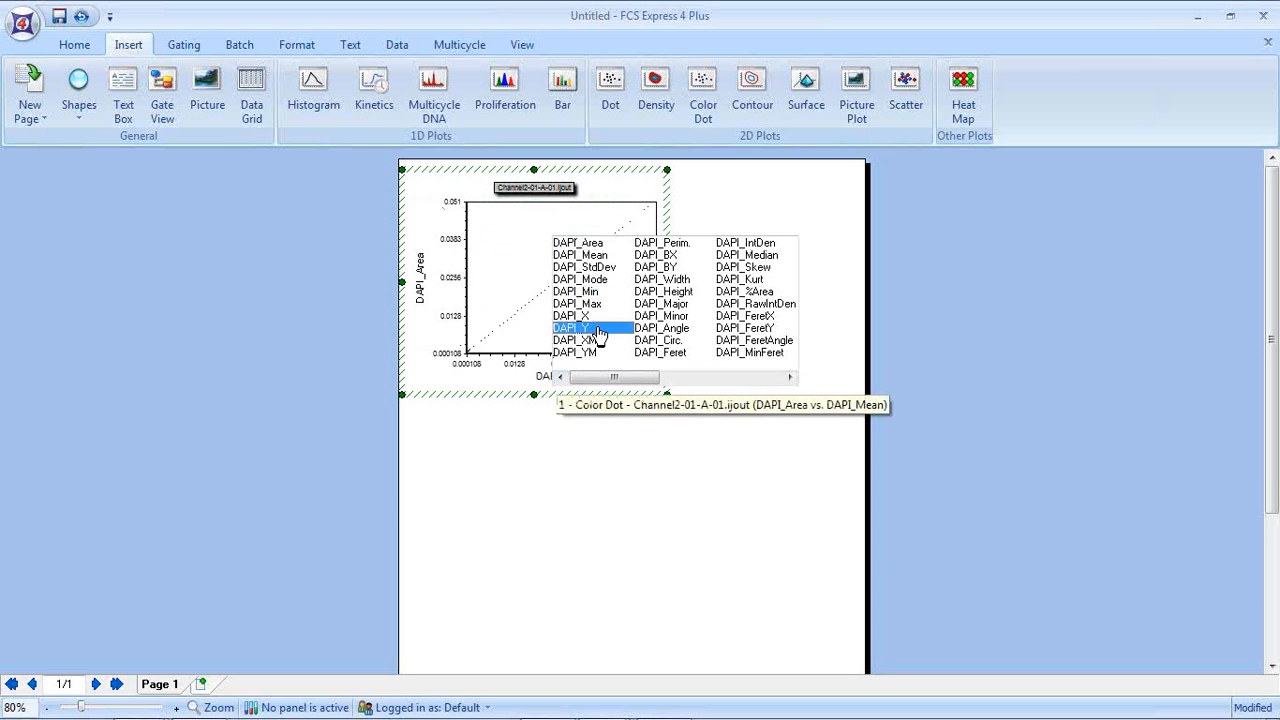
click(597, 257)
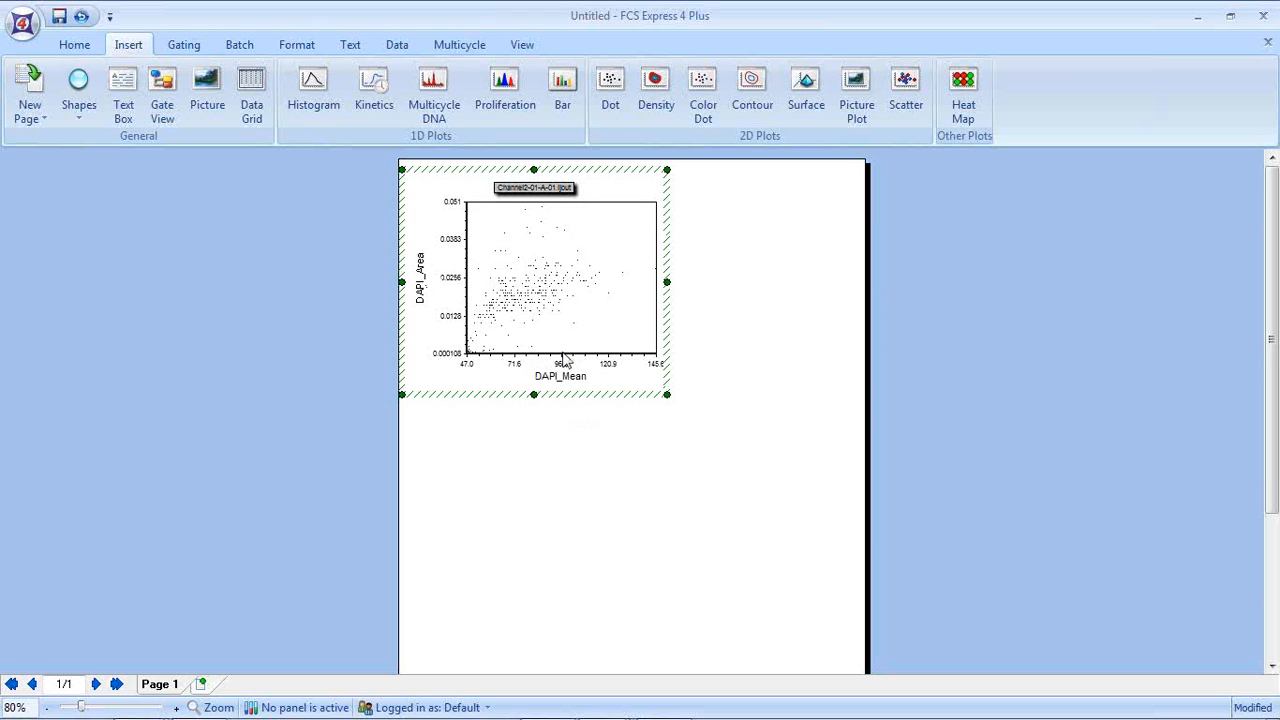
click(556, 598)
- Format the color dot plot's overlay with a dot size of 10
scroll(413, 333, up, 2)
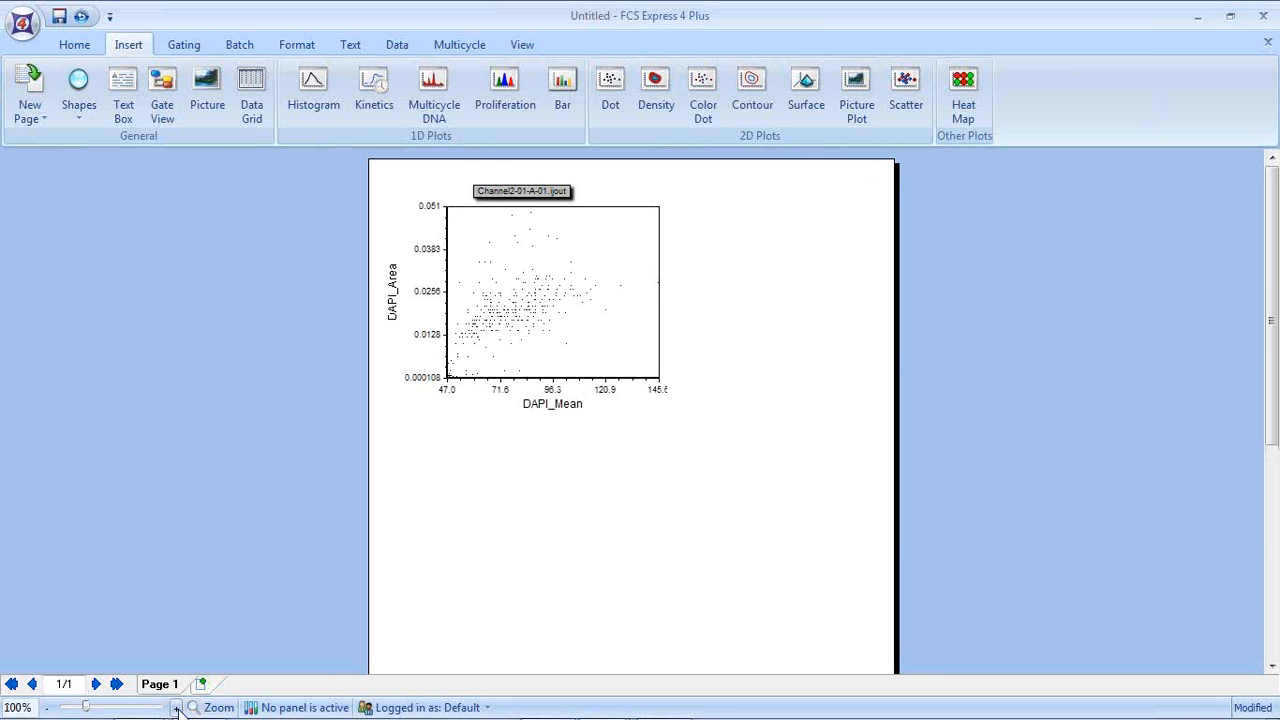
click(504, 337)
right_click(505, 337)
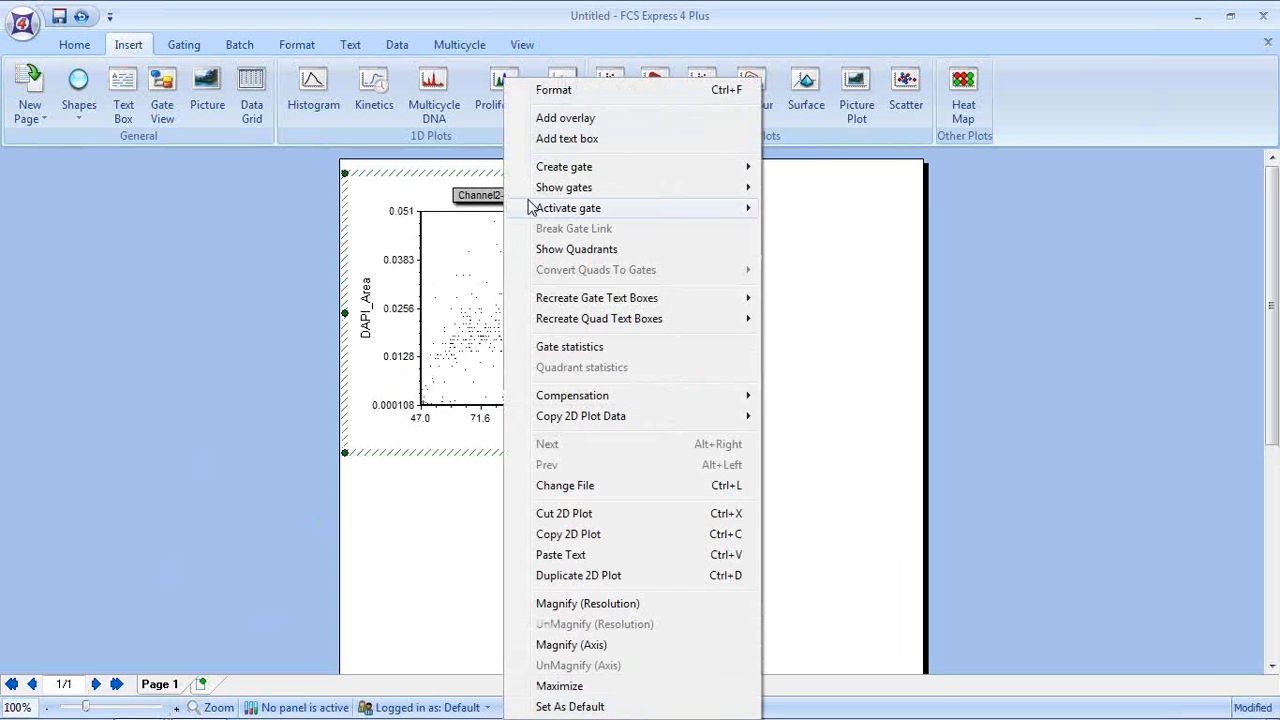
click(567, 92)
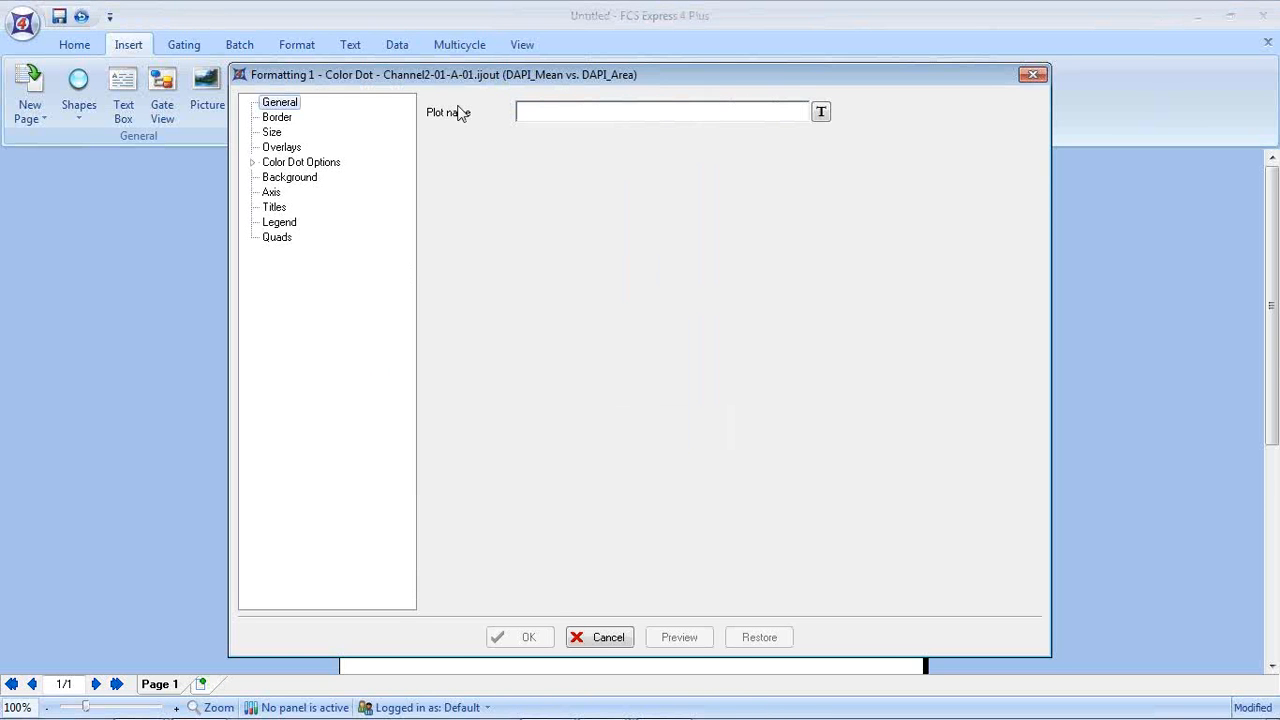
click(266, 150)
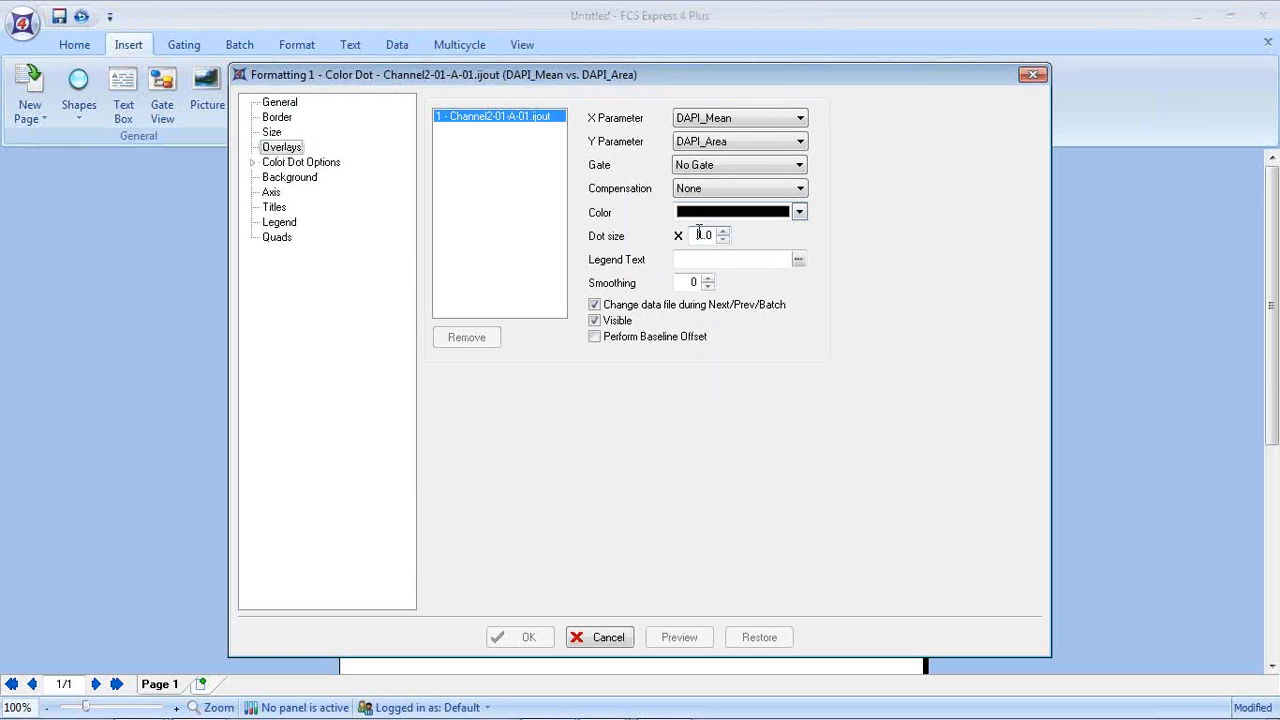
text(10)
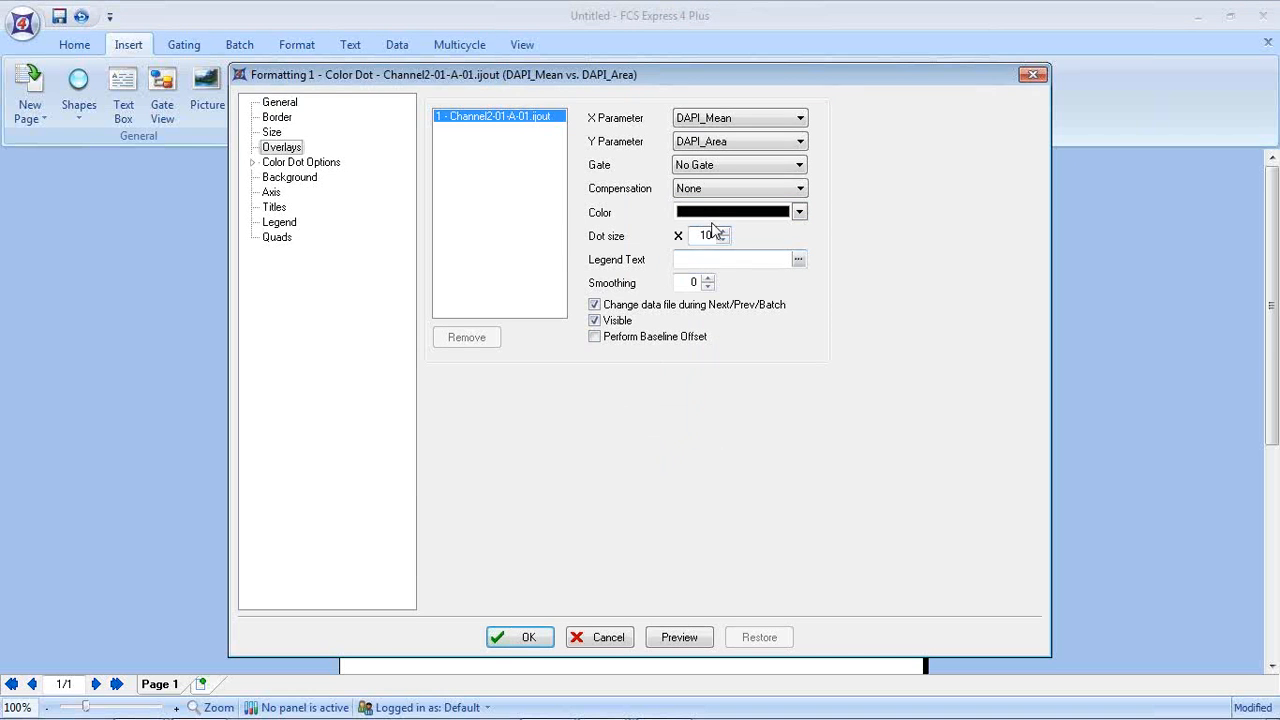
click(522, 637)
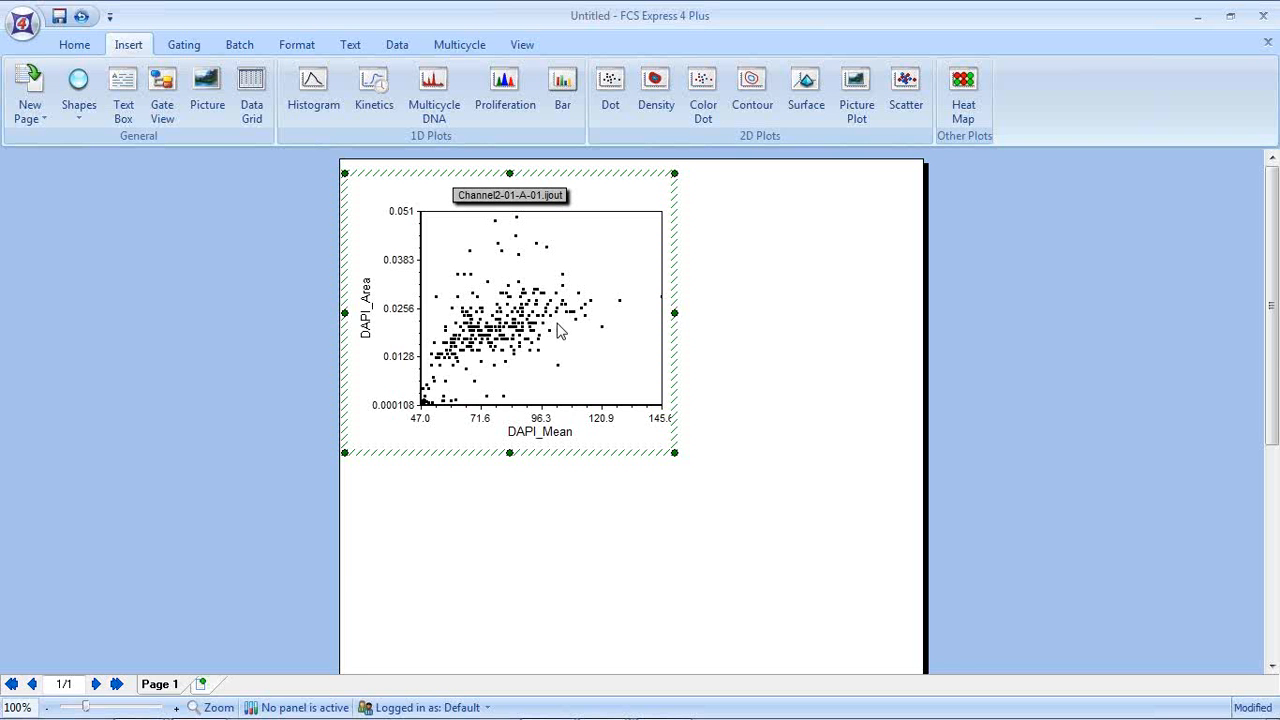
- Insert a histogram of the same data file below the color dot plot
click(313, 90)
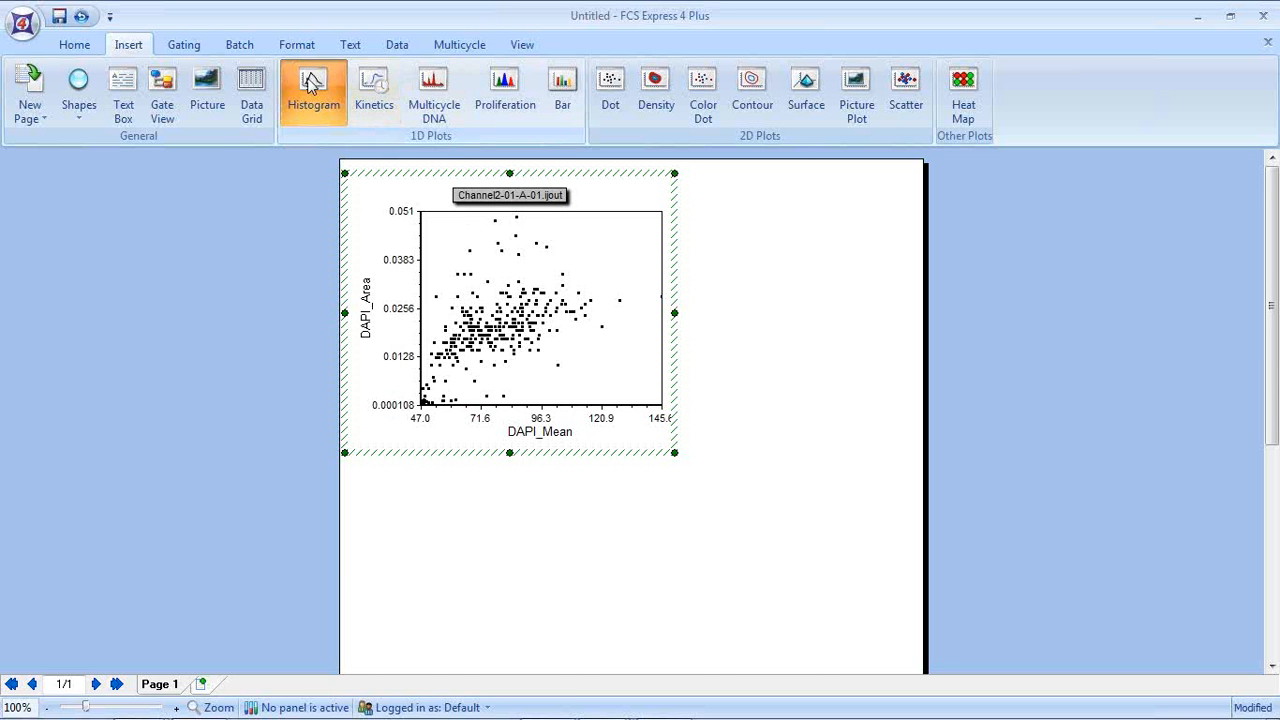
drag(370, 489, 680, 677)
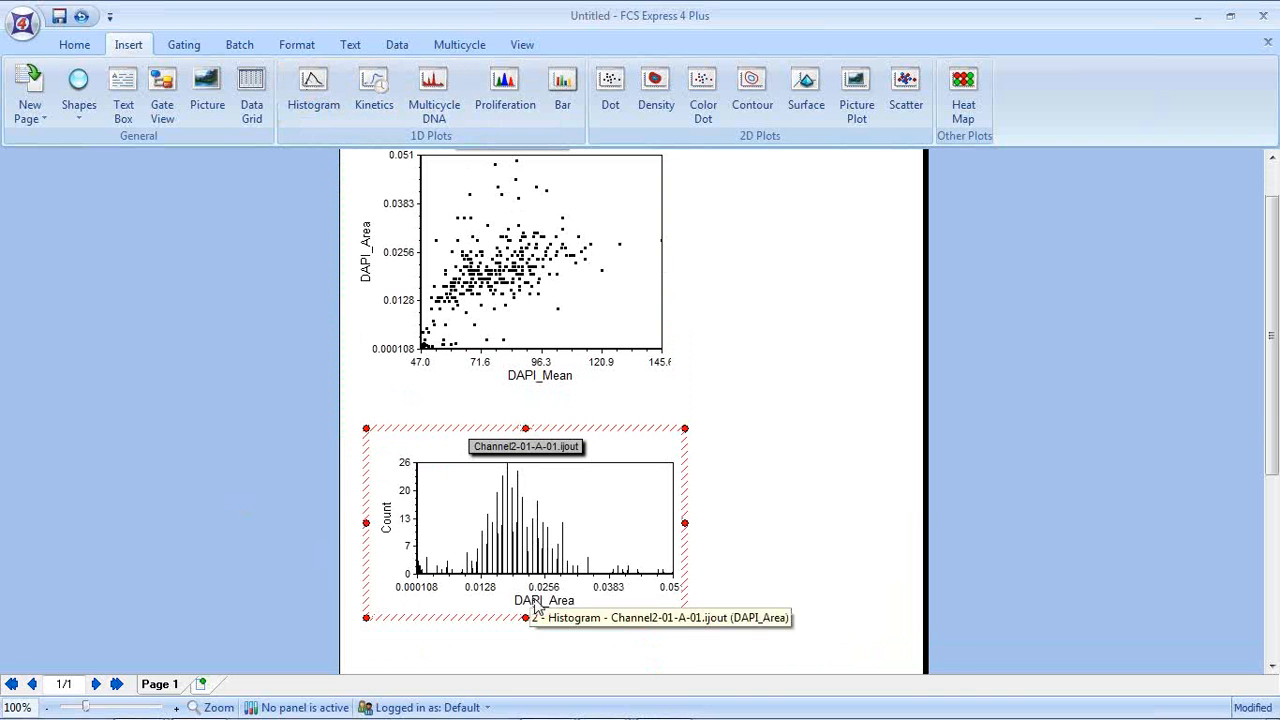
- Switch the histogram's parameter to DAPI_Mean and back to DAPI_Area
click(540, 600)
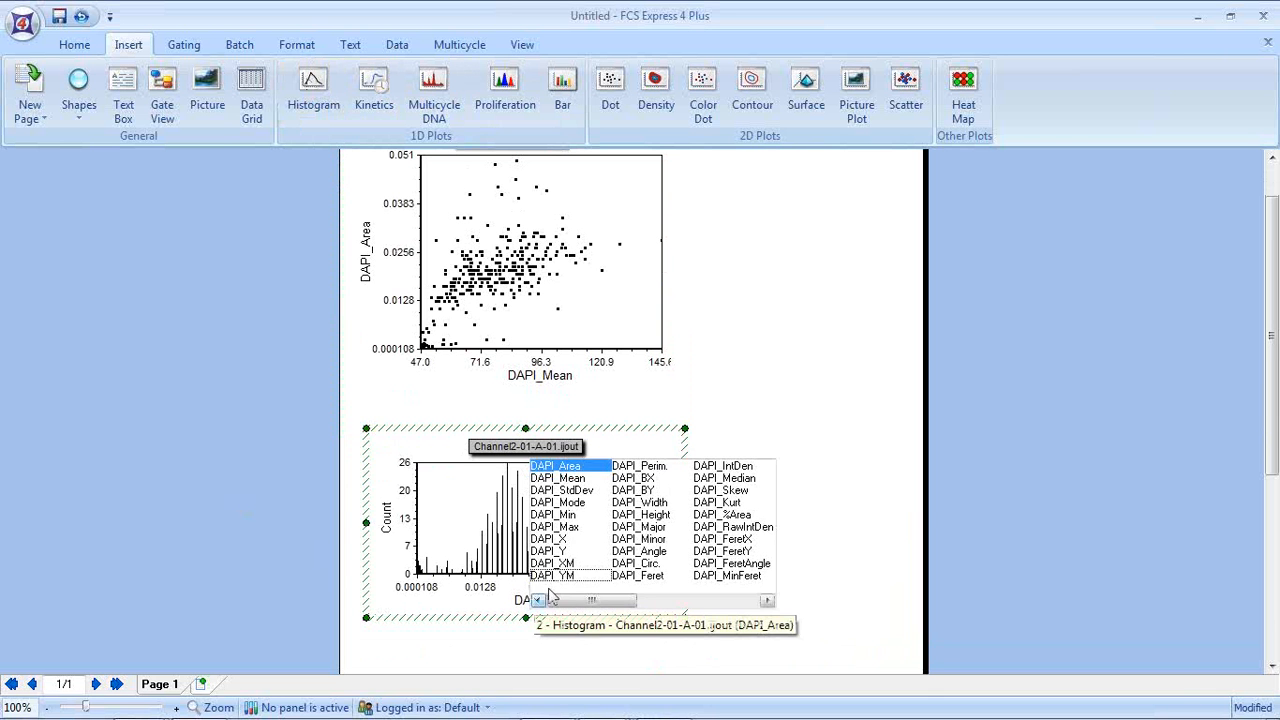
click(570, 479)
click(548, 593)
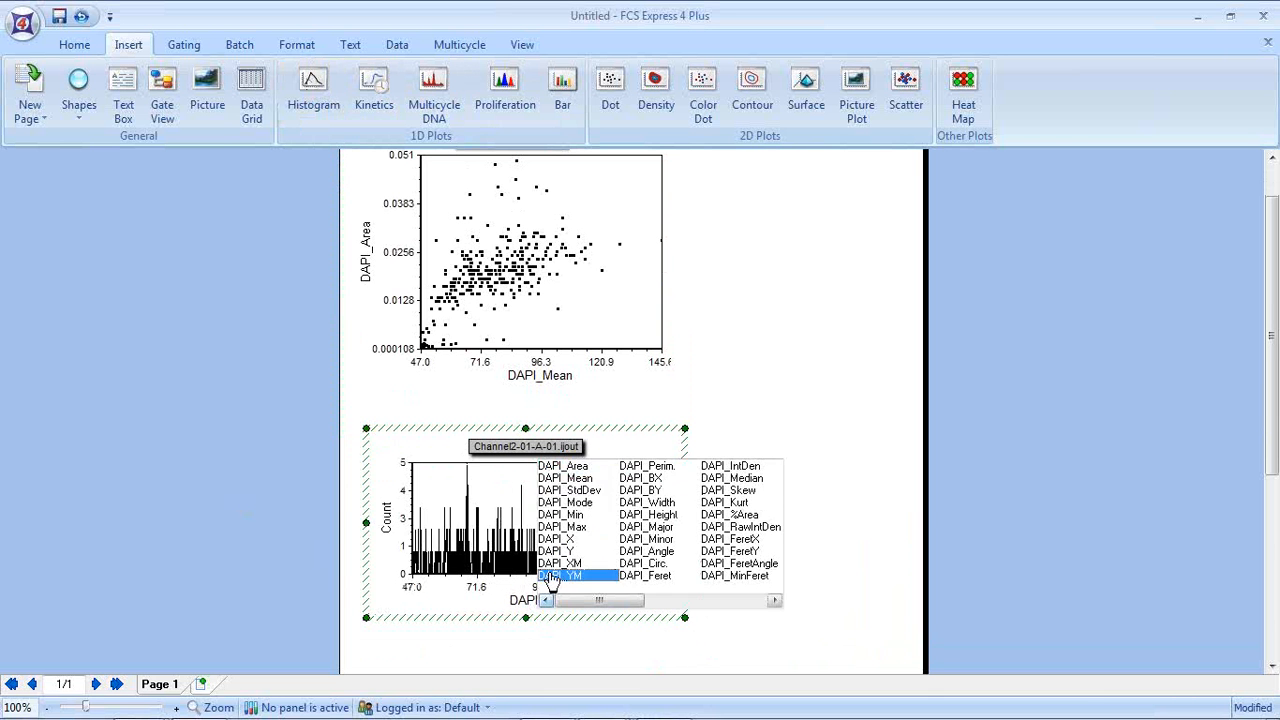
click(572, 471)
- Widen the histogram to span most of the page width
scroll(279, 458, up, 1)
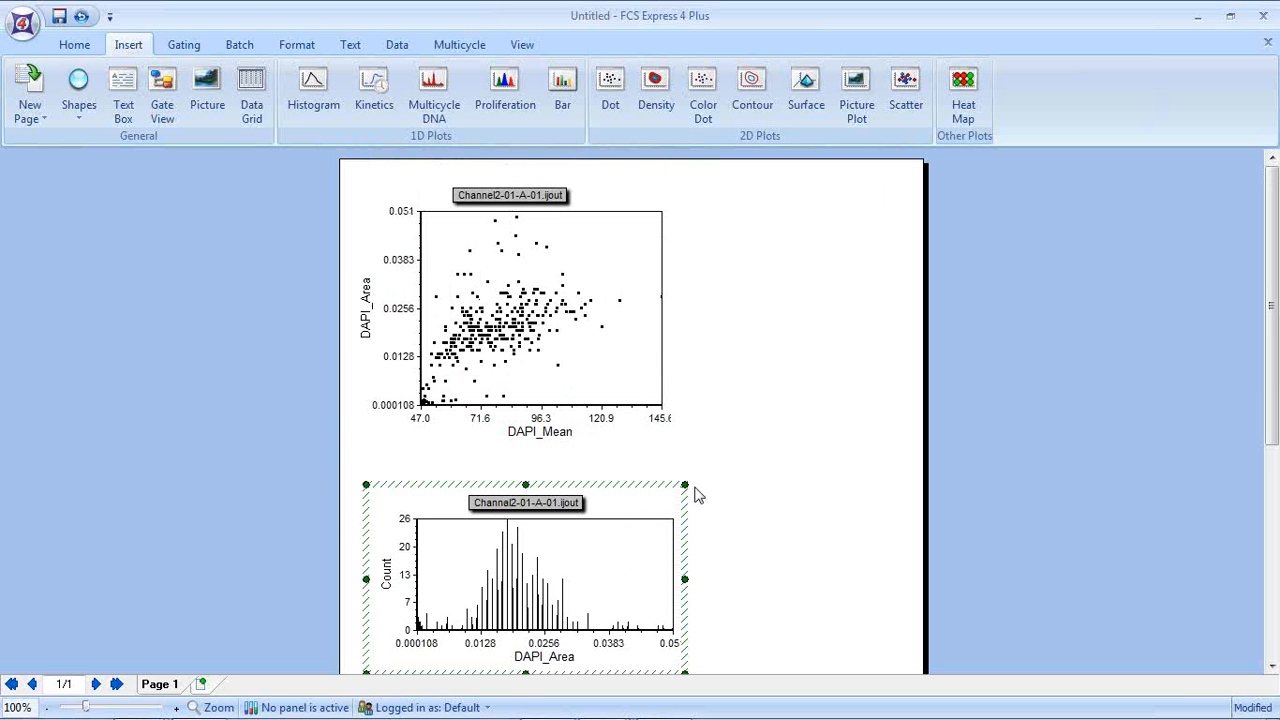
drag(684, 484, 879, 476)
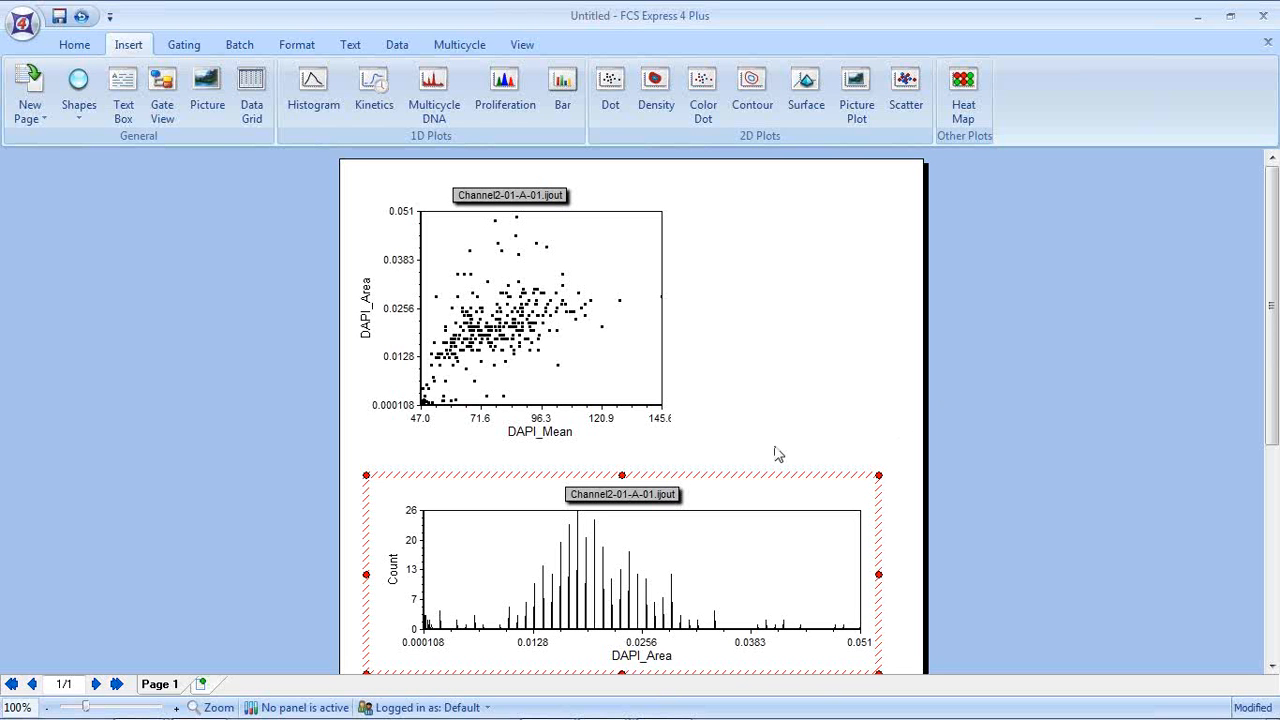
- Create a marker on the histogram covering DAPI_Area from about 0.027 to the upper end of the axis
click(183, 45)
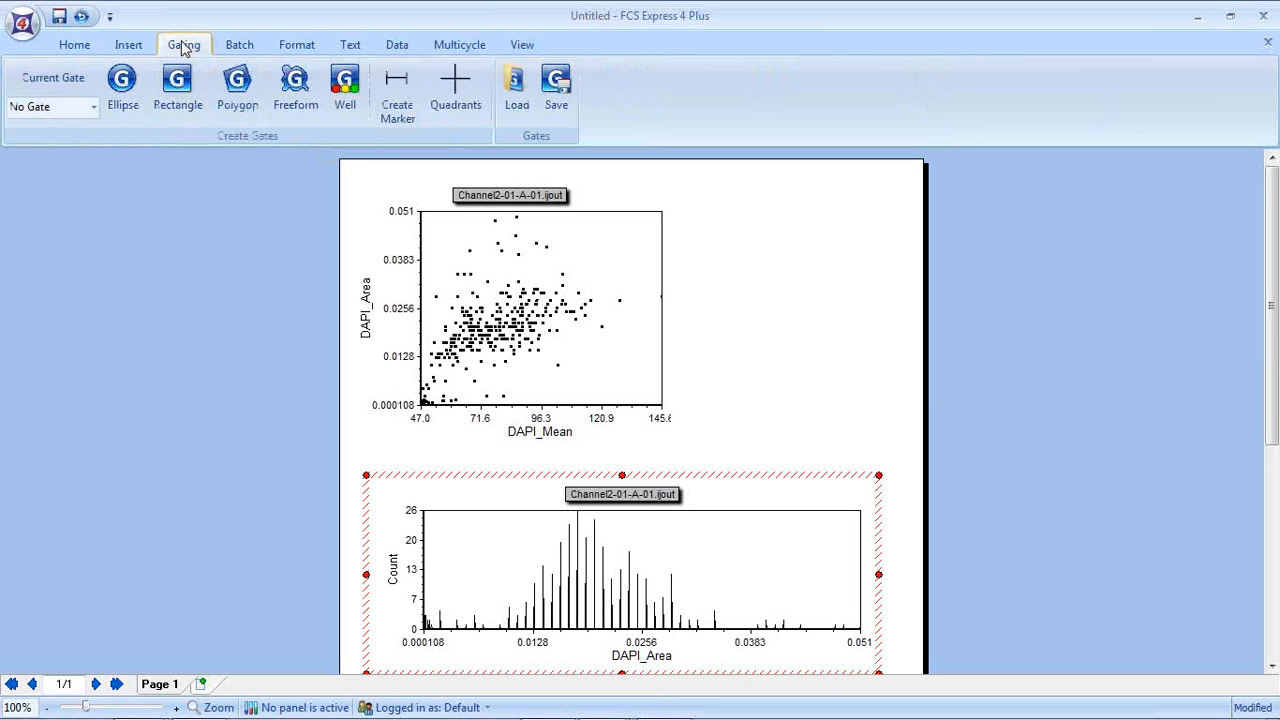
click(400, 95)
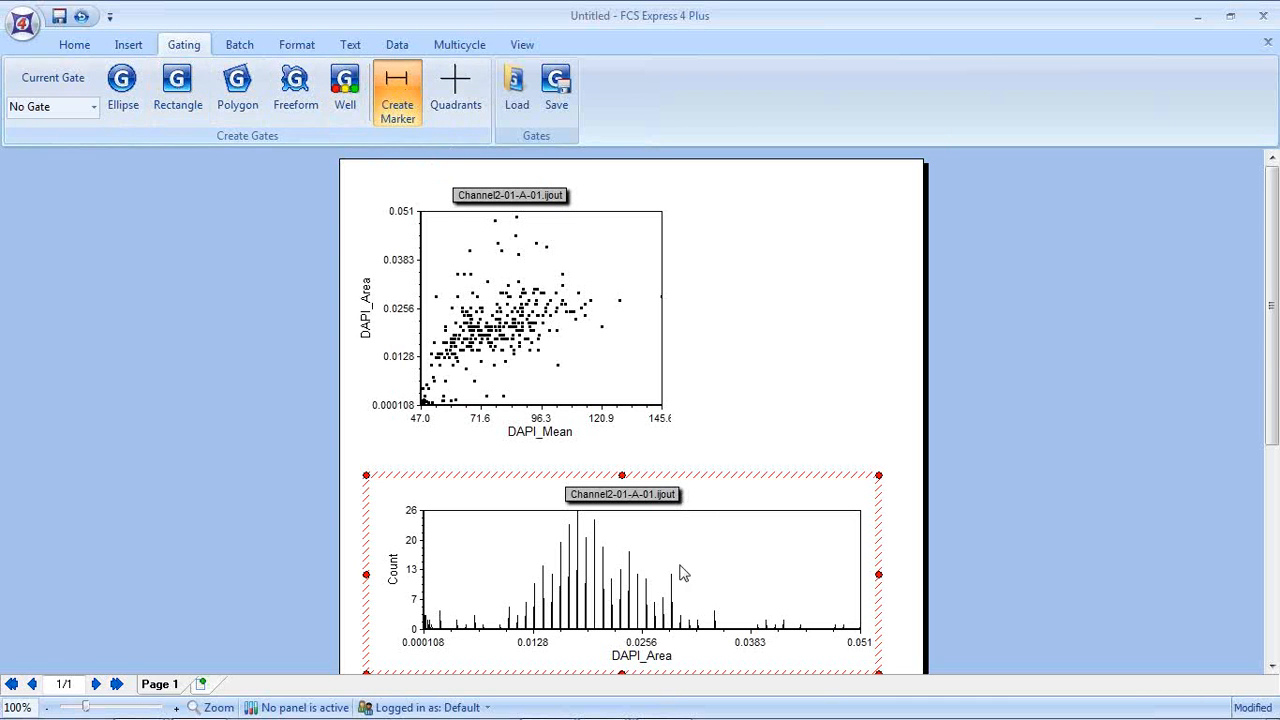
drag(660, 578, 864, 582)
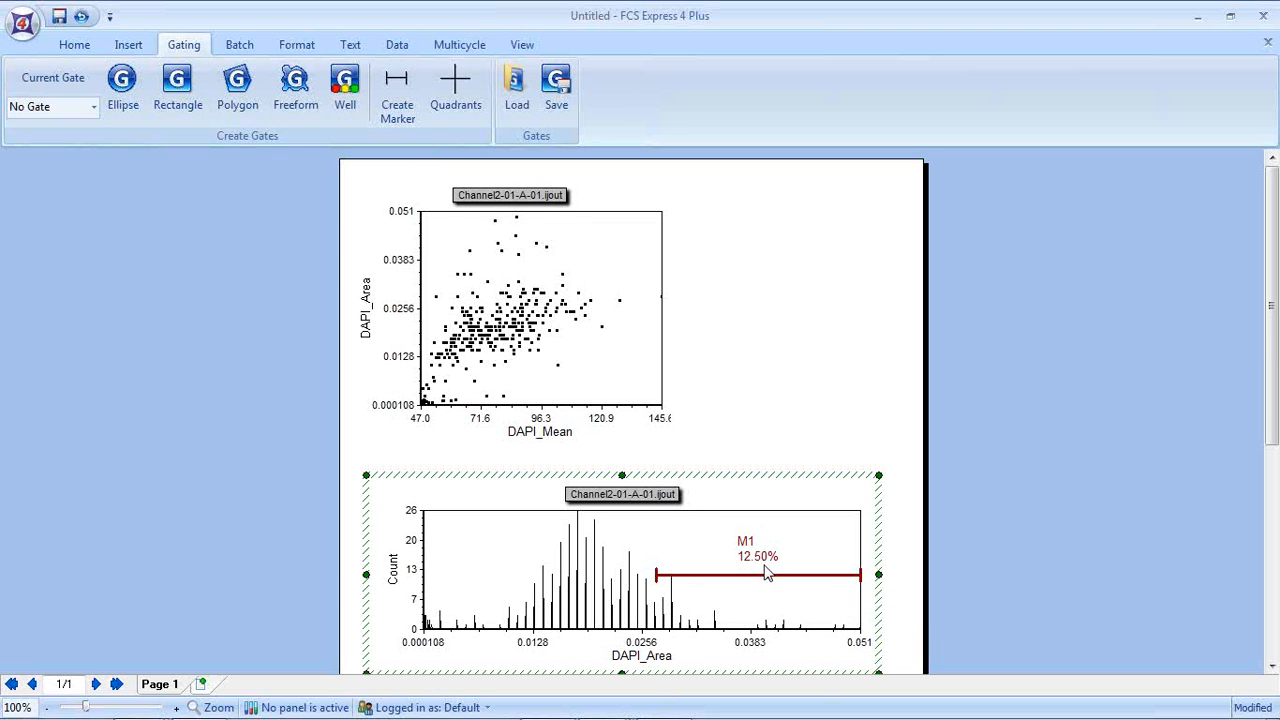
- Move the histogram marker's lower boundary down to a DAPI_Area of about 0.026 and deselect the plot
click(656, 577)
mouse_move(656, 577)
mouse_down()
mouse_move(676, 580)
mouse_move(624, 584)
mouse_move(657, 592)
mouse_up()
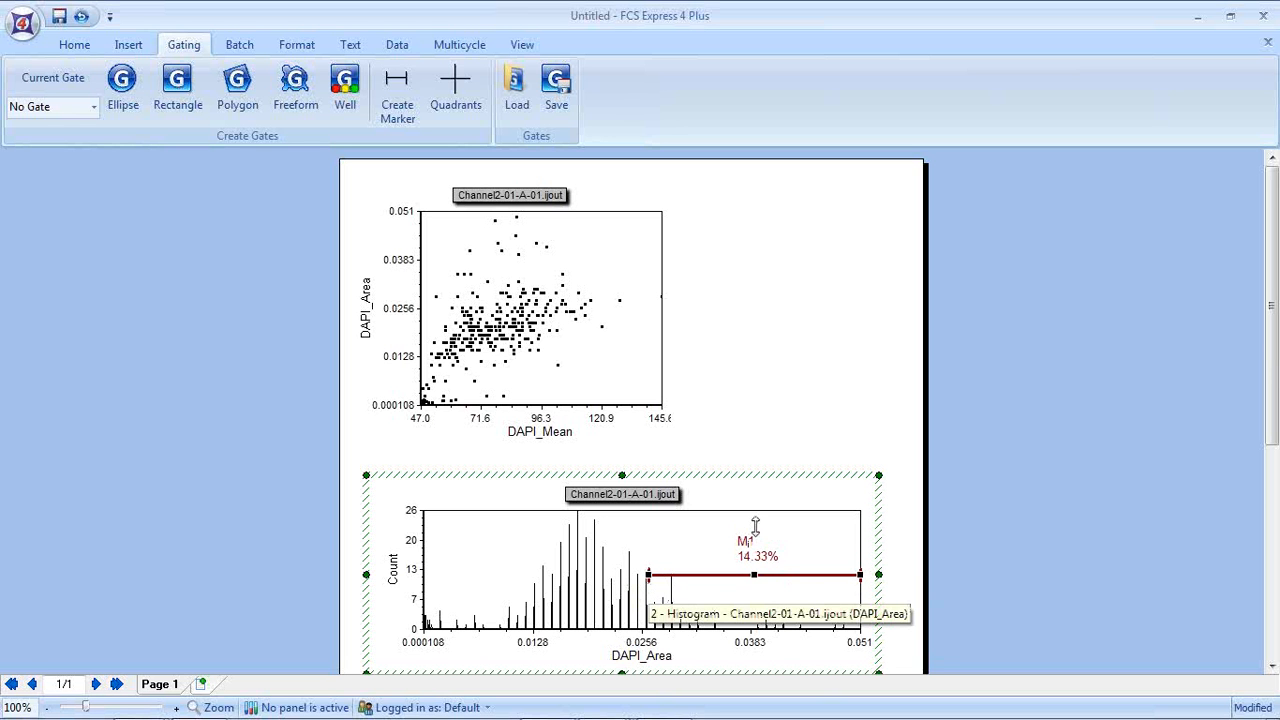
click(767, 478)
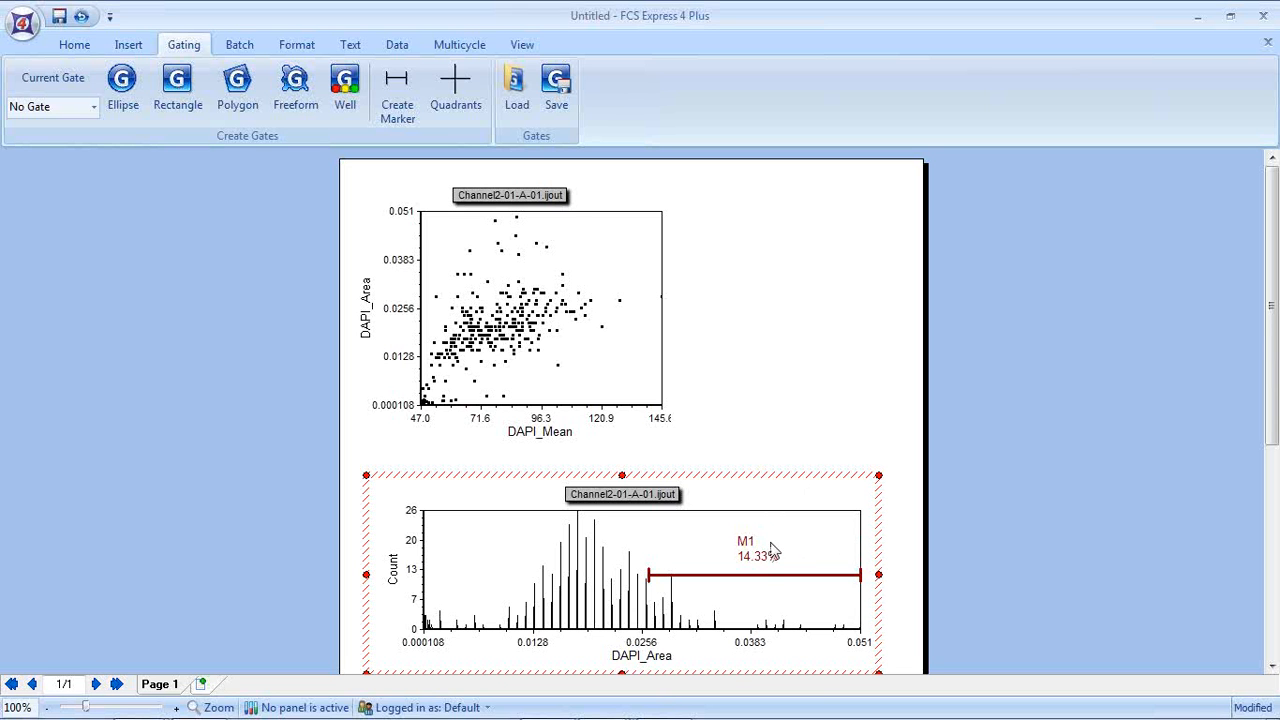
click(289, 435)
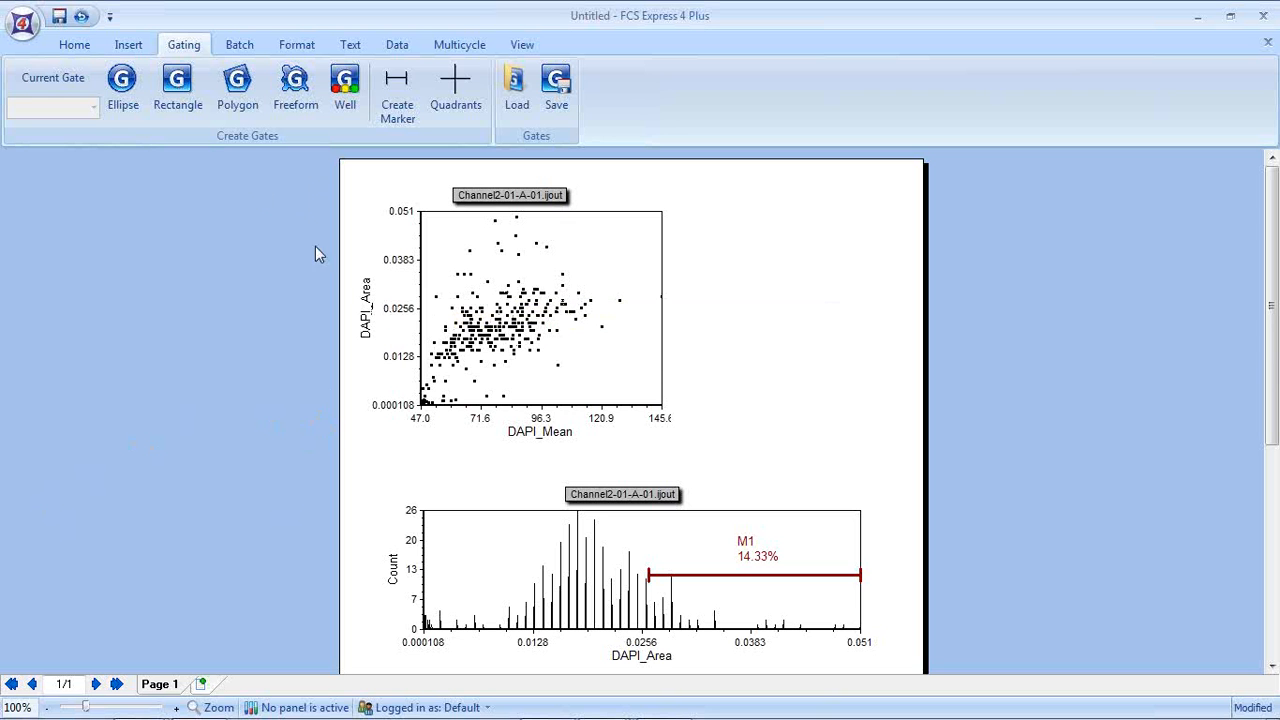
- Create a rectangular gate named "Large and Bright" around the events with high DAPI_Mean and DAPI_Area on the dot plot
click(180, 94)
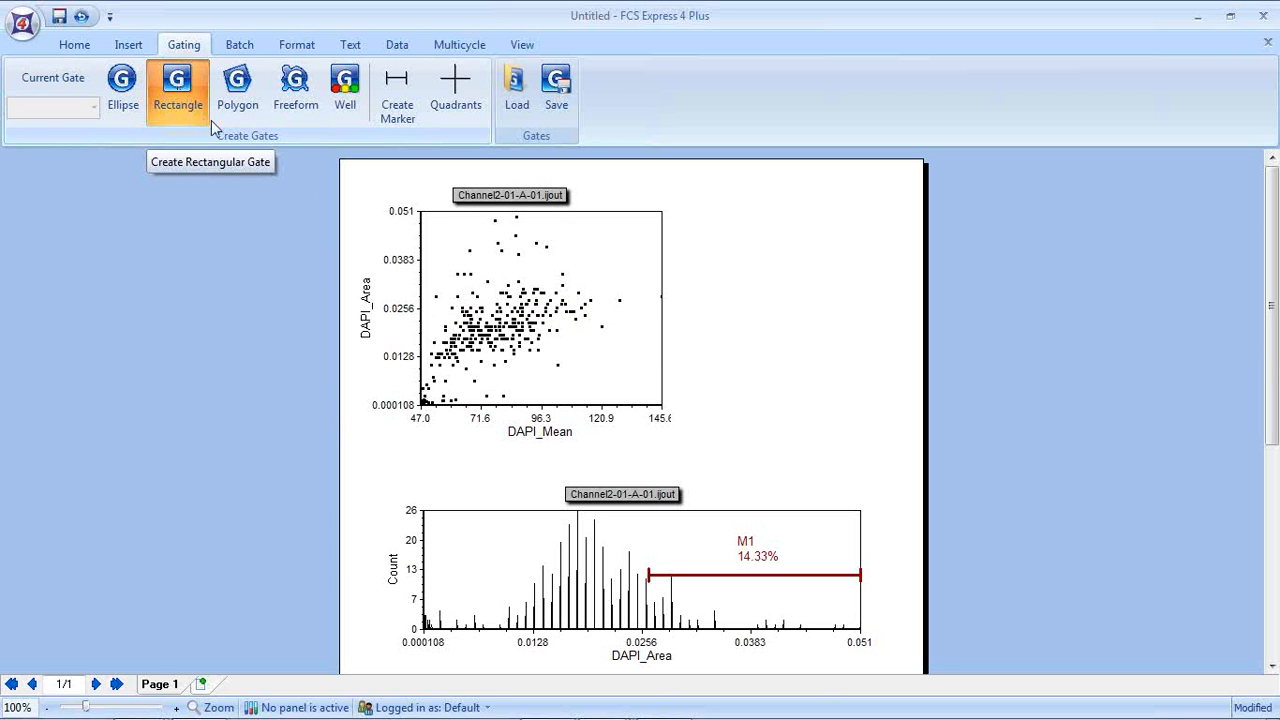
mouse_move(519, 229)
mouse_down()
mouse_move(545, 270)
mouse_move(620, 322)
mouse_move(655, 325)
mouse_move(565, 321)
mouse_move(646, 323)
mouse_up()
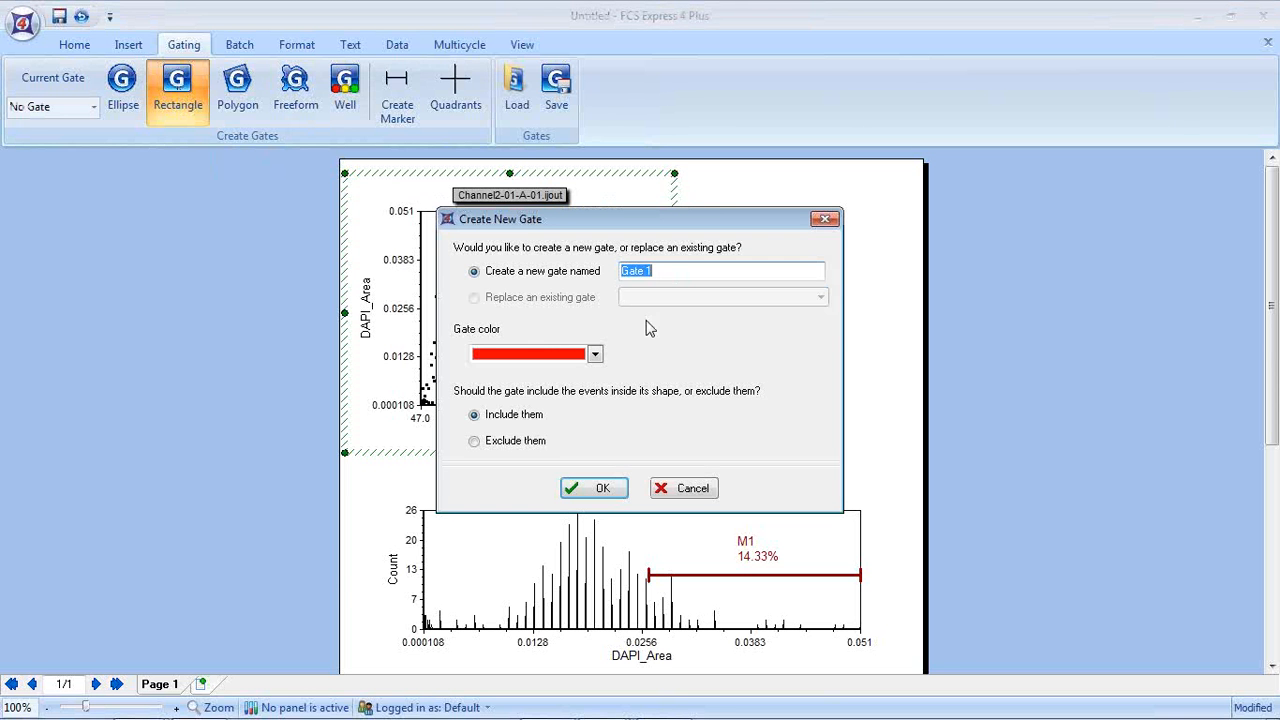
drag(541, 227, 597, 239)
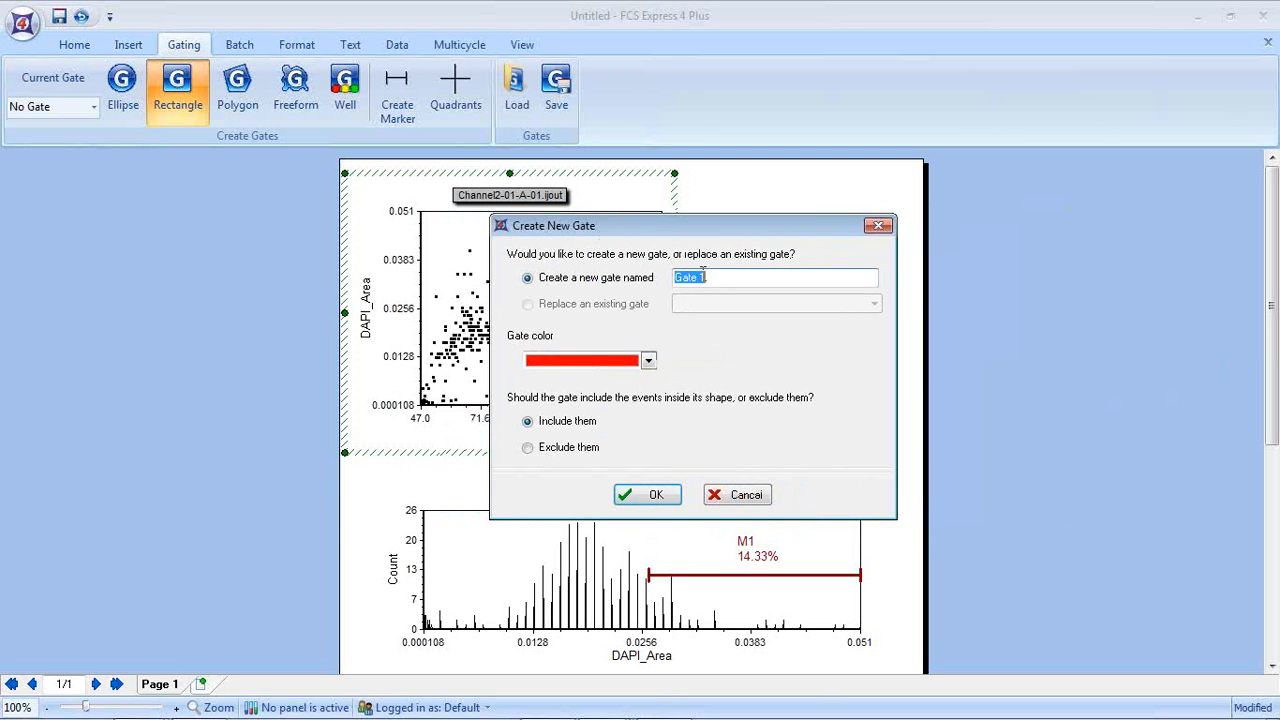
text(Large and Bright)
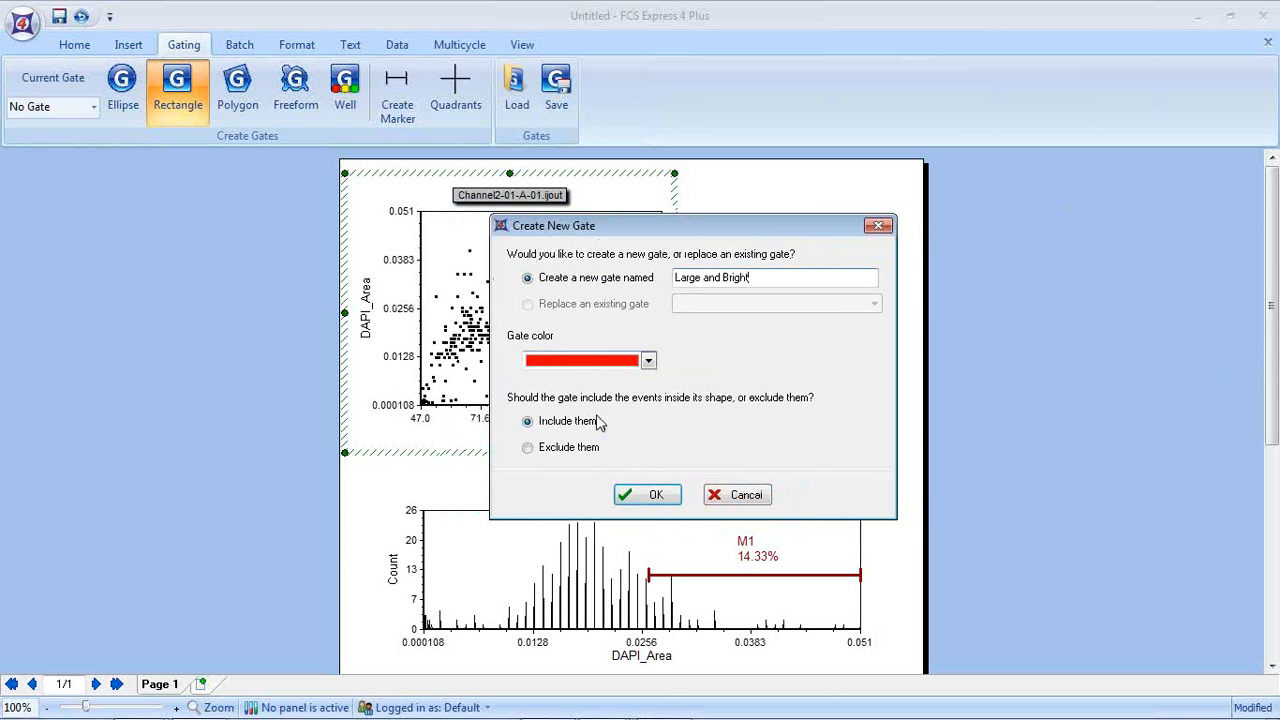
click(636, 508)
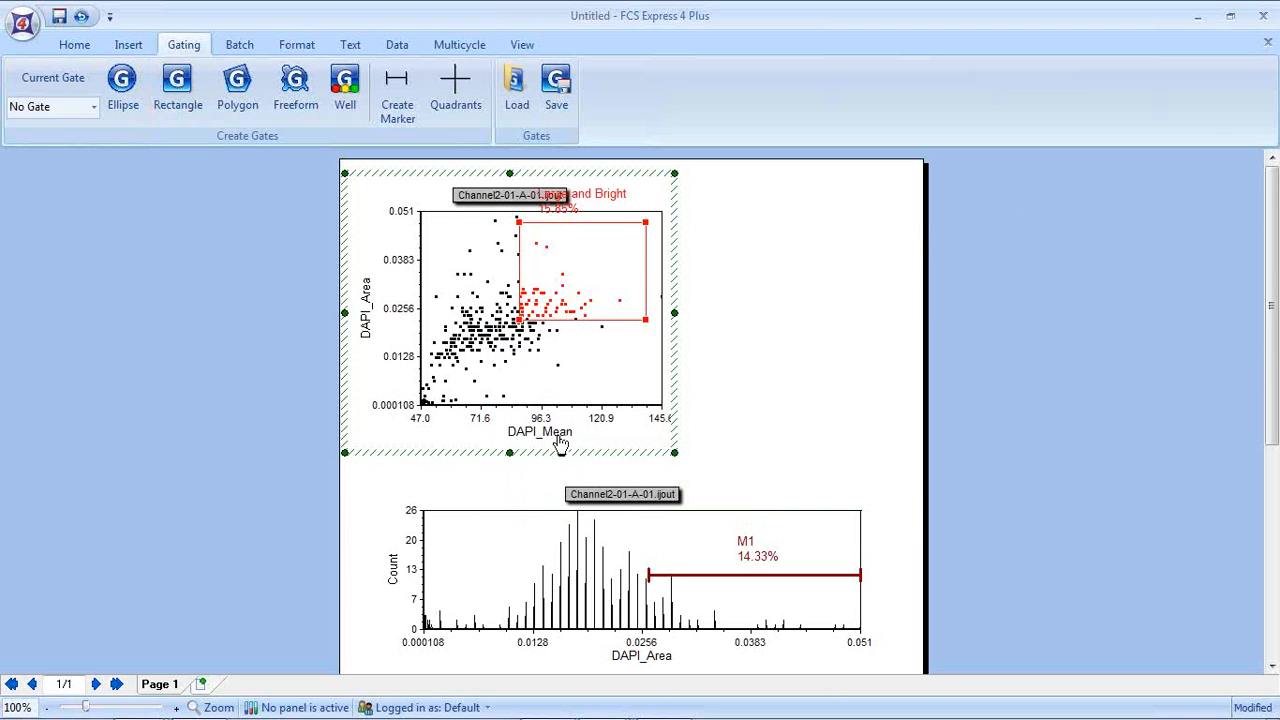
- Move the "Large and Bright" gate label inside the dot plot, near its upper-left corner, and deselect it
click(604, 194)
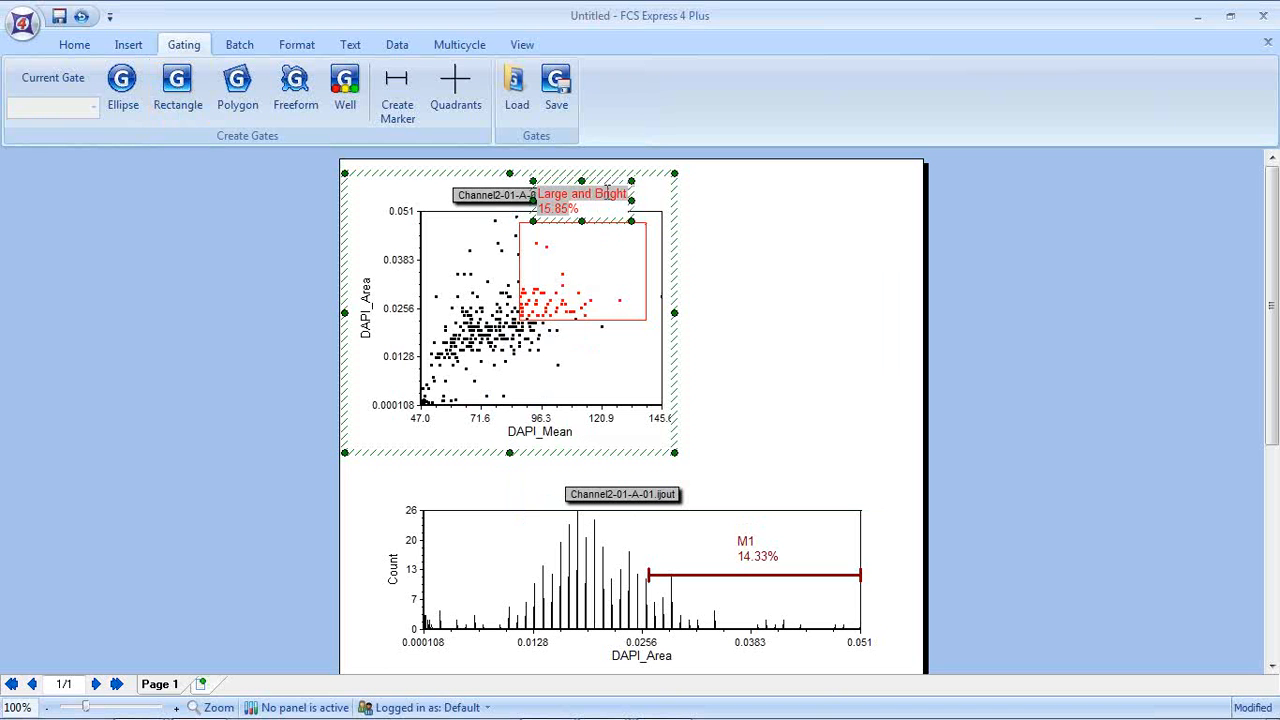
drag(604, 192, 503, 226)
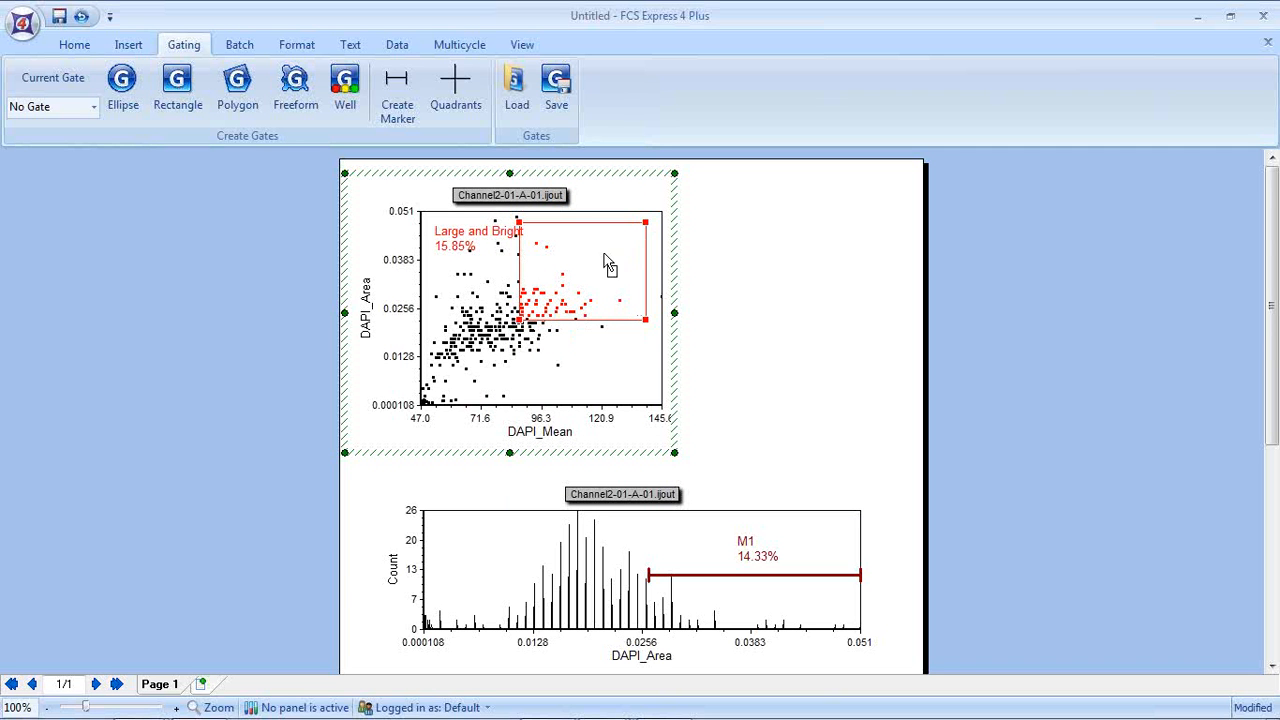
click(471, 256)
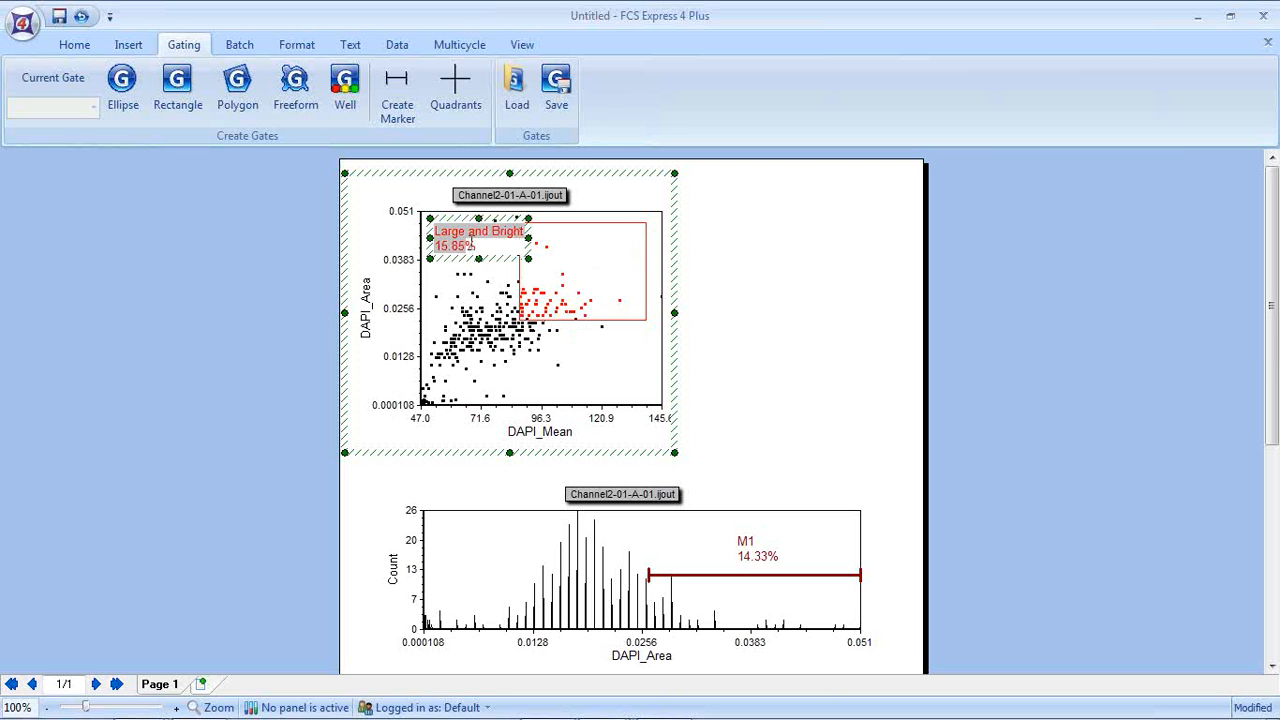
click(241, 308)
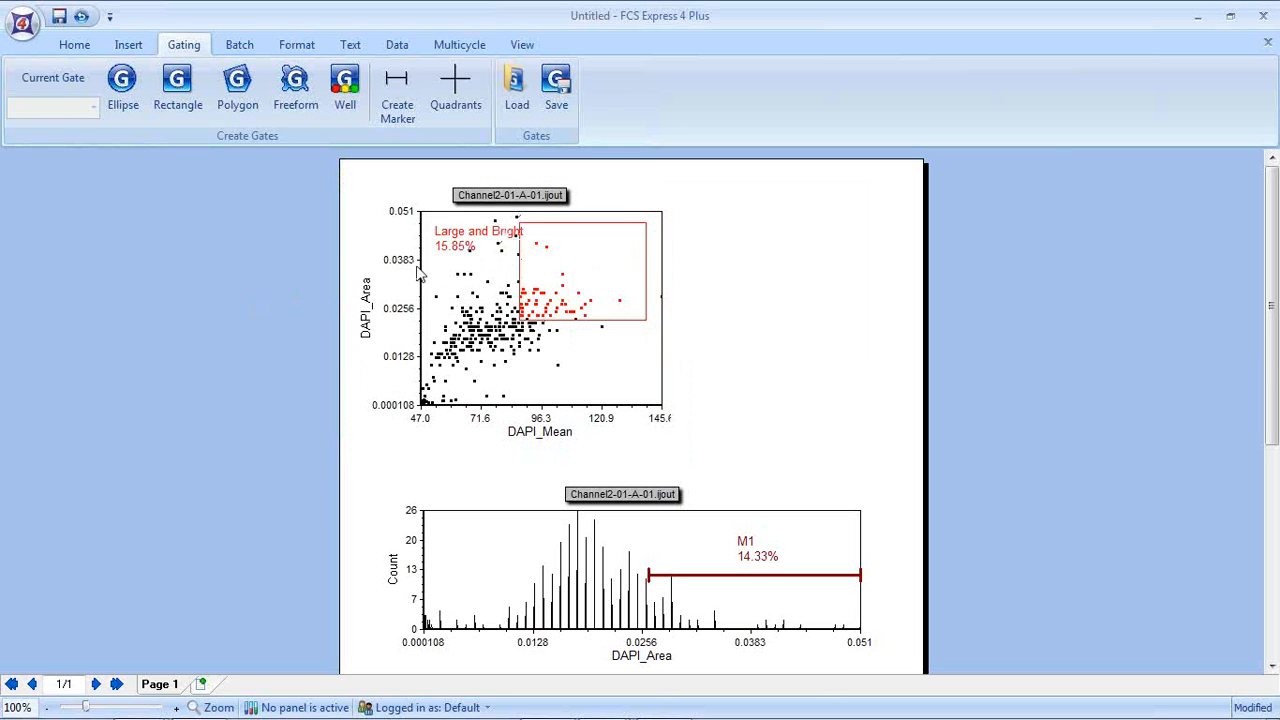
- Adjust the "Large and Bright" gate's lower-left corner to a DAPI_Mean of about 94 and a DAPI_Area of about 0.020
click(500, 246)
click(605, 287)
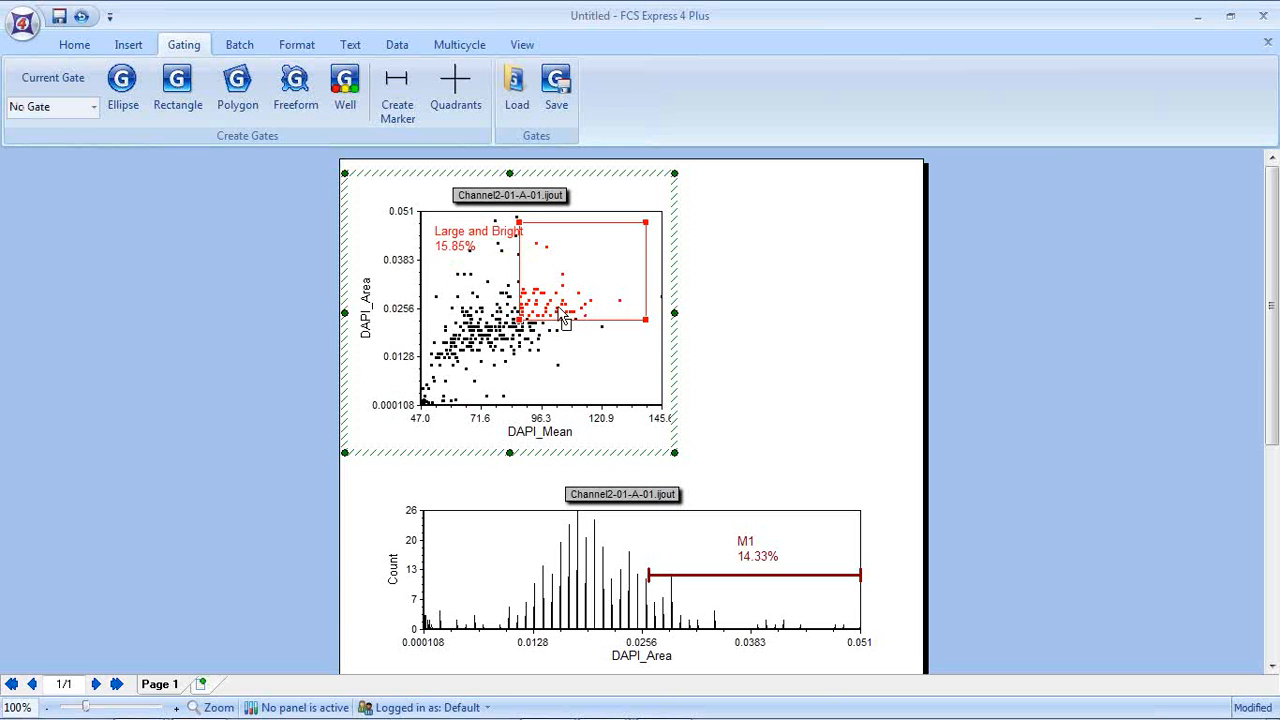
mouse_move(518, 311)
mouse_down()
mouse_move(553, 310)
mouse_move(517, 327)
mouse_up()
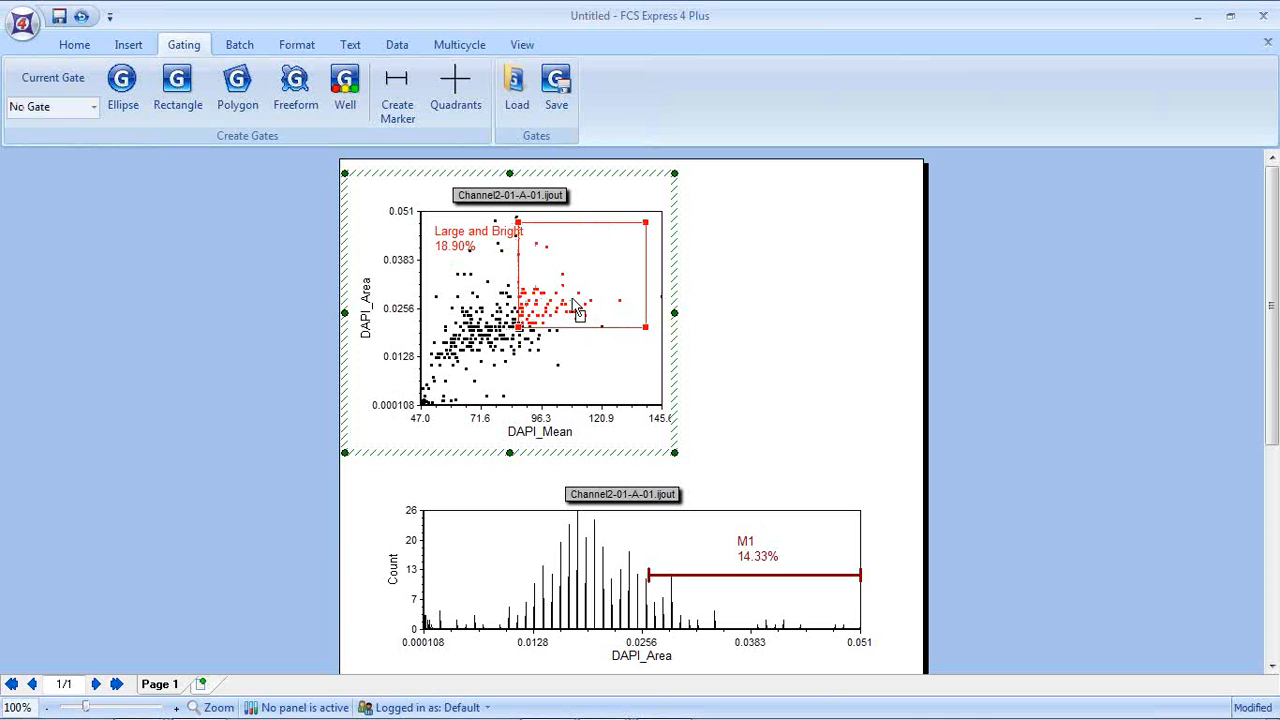
mouse_move(518, 327)
mouse_down()
mouse_move(482, 348)
mouse_move(552, 328)
mouse_move(532, 329)
mouse_up()
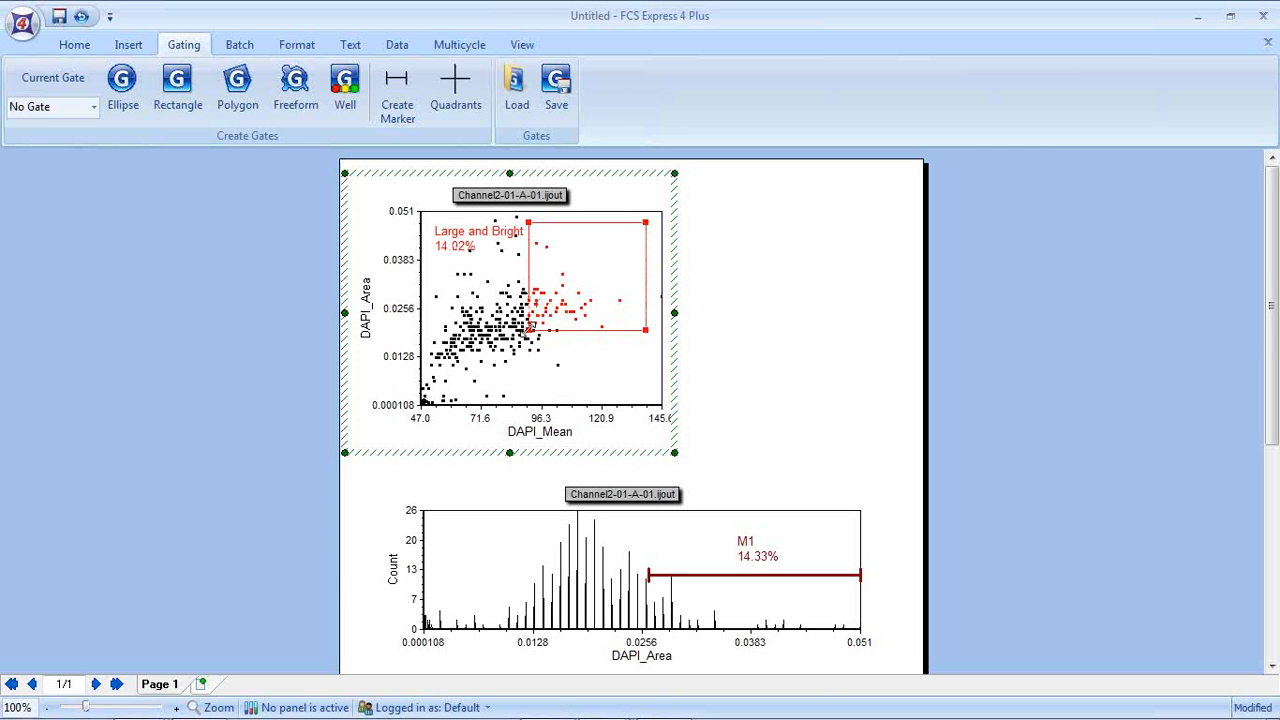
mouse_move(529, 326)
mouse_down()
mouse_move(529, 337)
mouse_move(536, 324)
mouse_up()
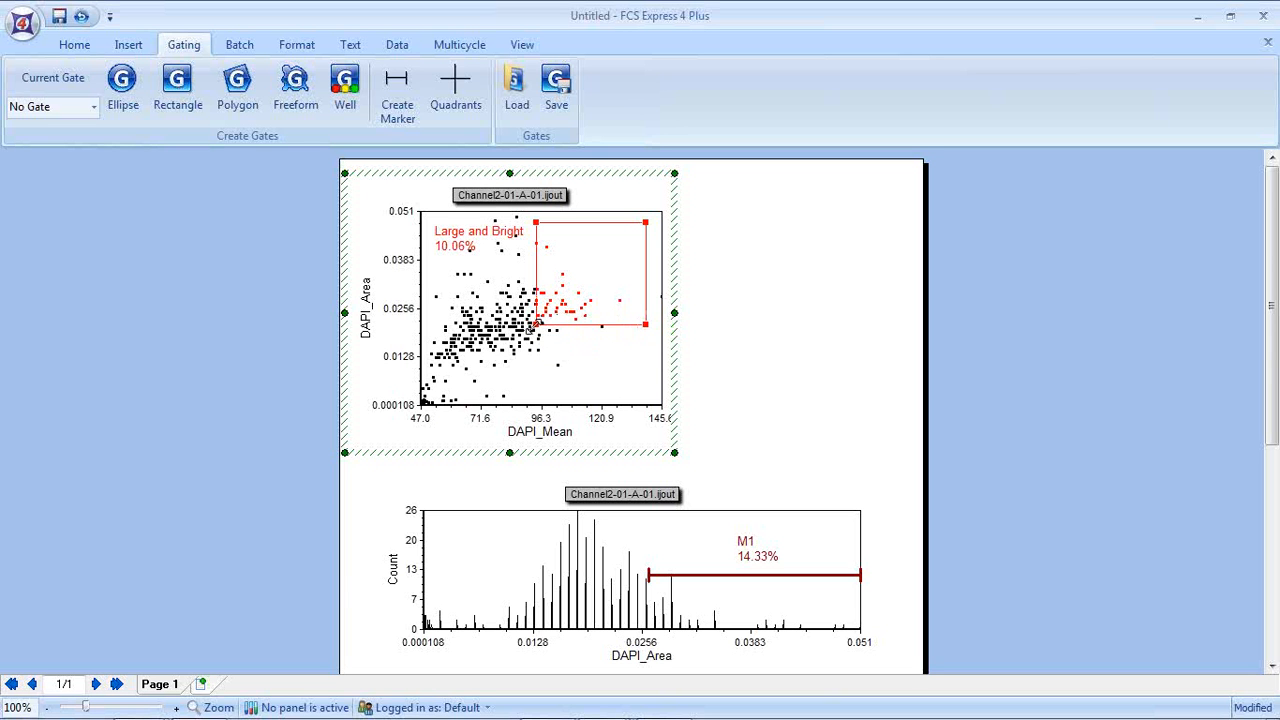
drag(534, 324, 535, 331)
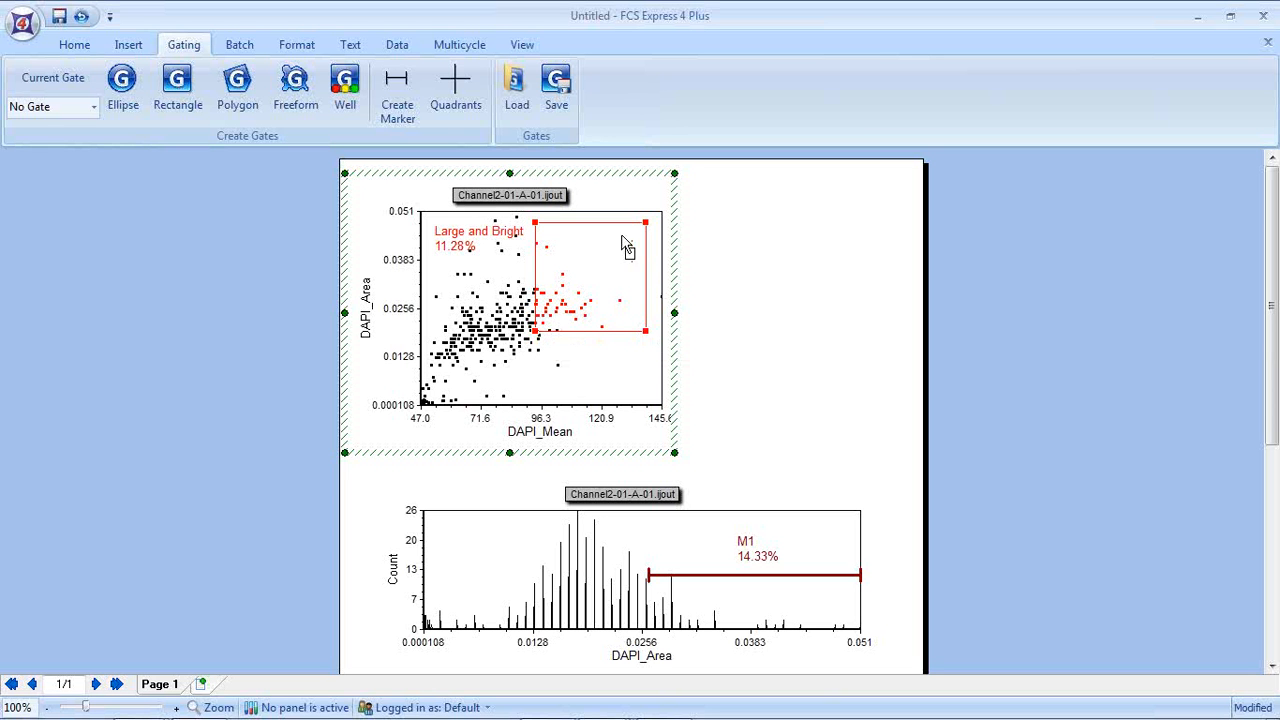
- Insert a gate view in the empty area beside the page and shift it slightly closer to the plots
click(126, 45)
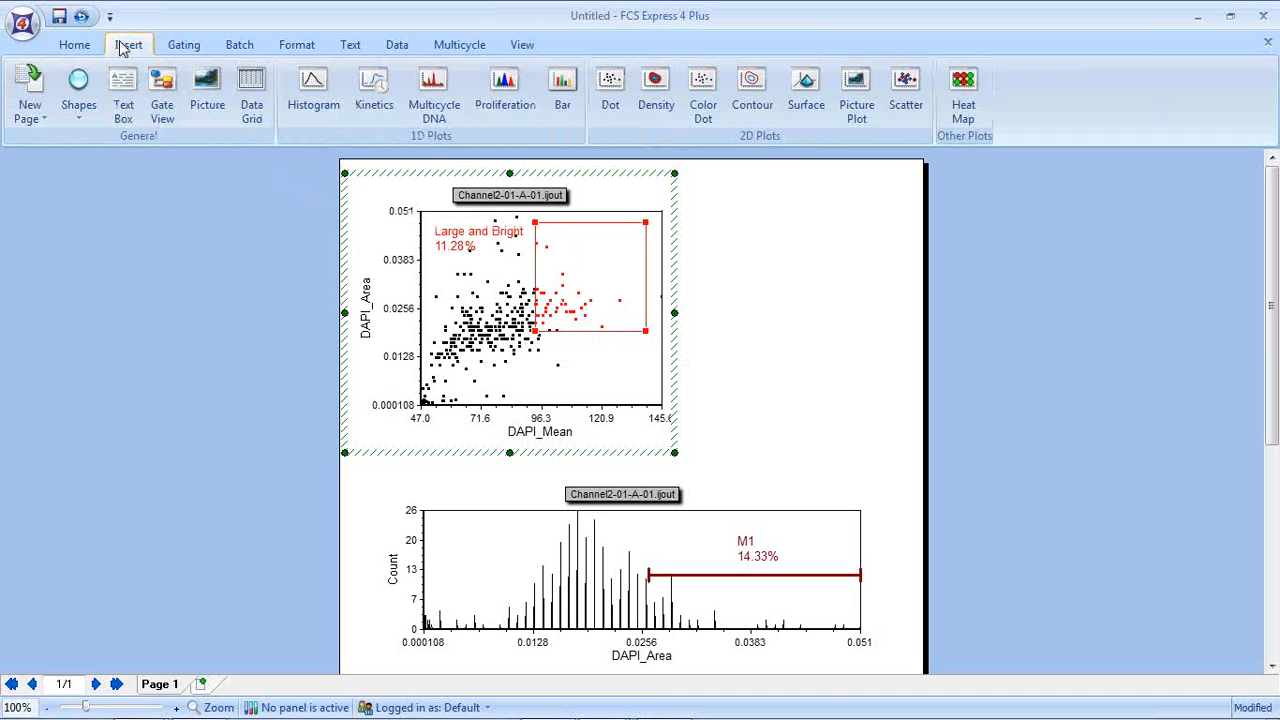
click(162, 92)
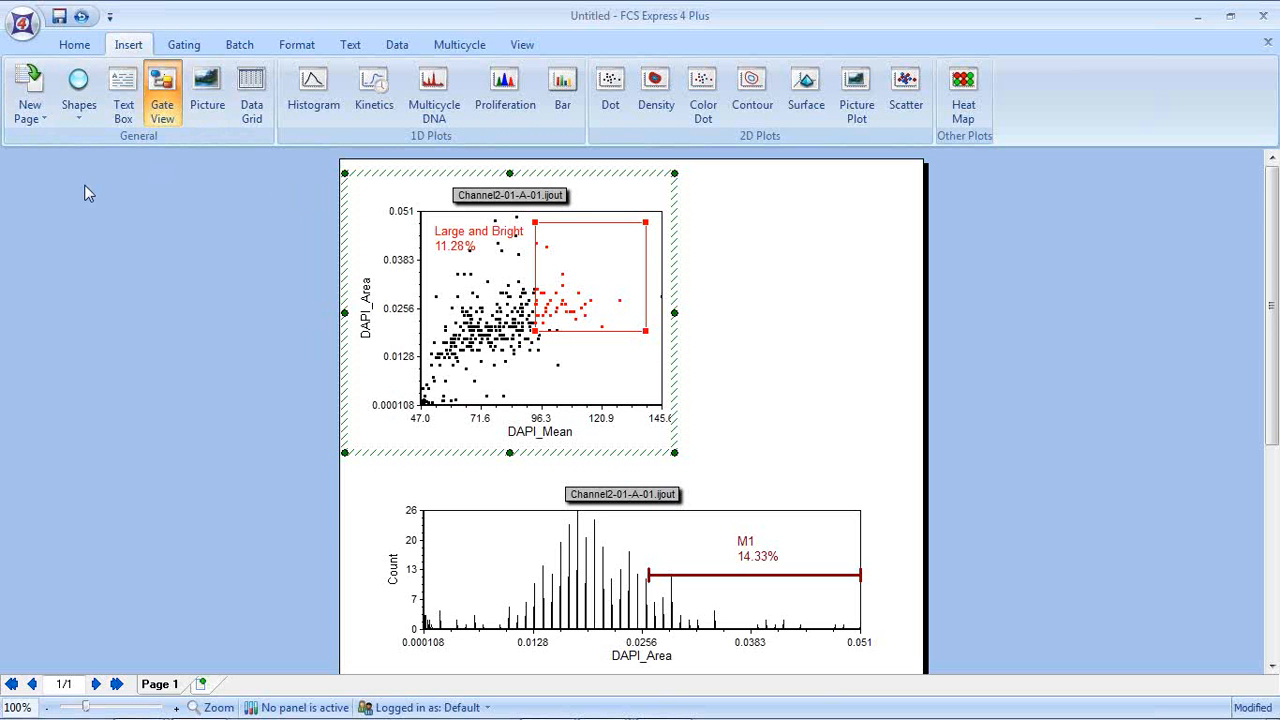
mouse_move(81, 181)
mouse_down()
mouse_move(368, 468)
mouse_move(266, 449)
mouse_up()
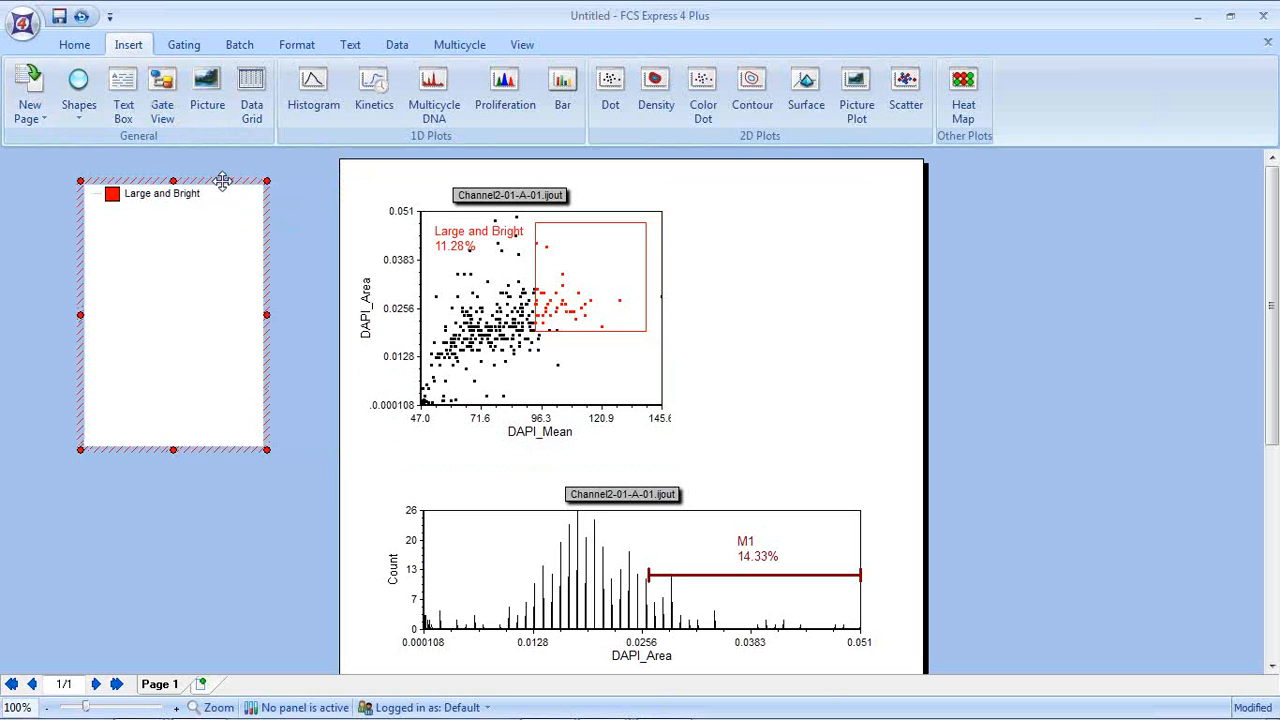
drag(222, 180, 263, 213)
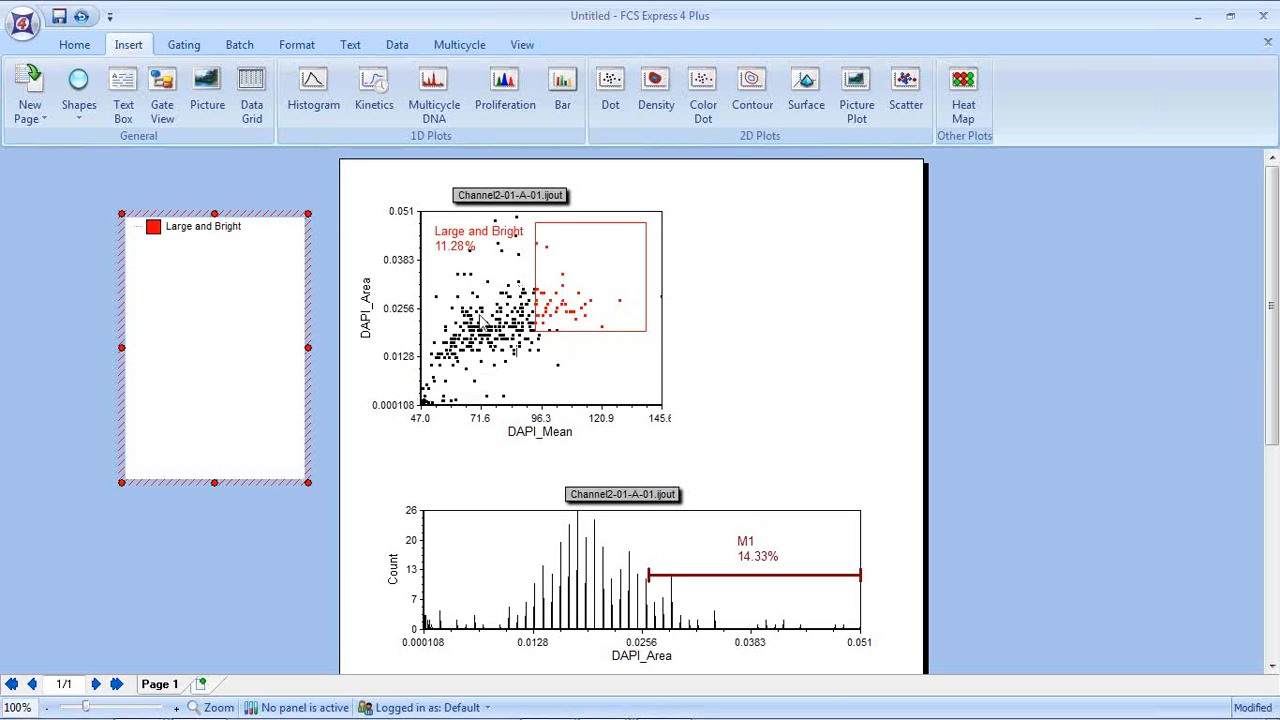
- Apply the "Large and Bright" gate to the dot plot and extend its lower-left corner to DAPI_Mean about 90, DAPI_Area about 0.017
click(212, 227)
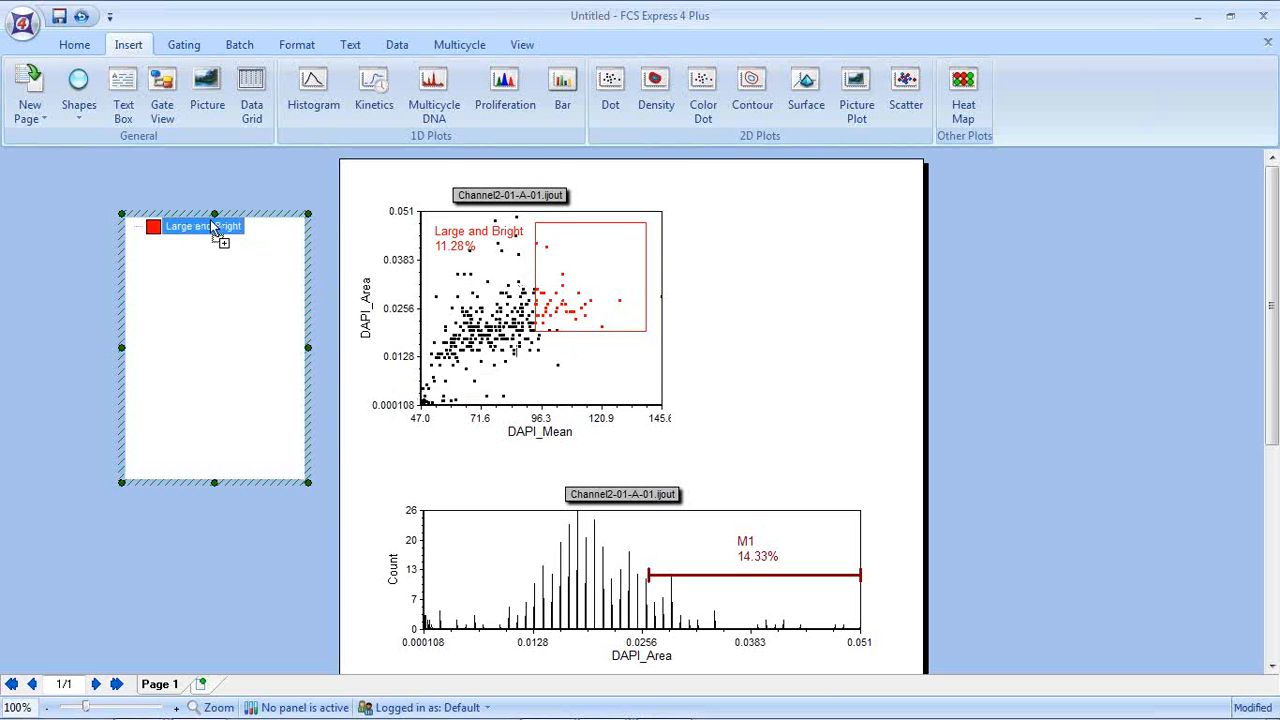
mouse_move(212, 227)
mouse_down()
mouse_move(406, 232)
mouse_move(490, 288)
mouse_up()
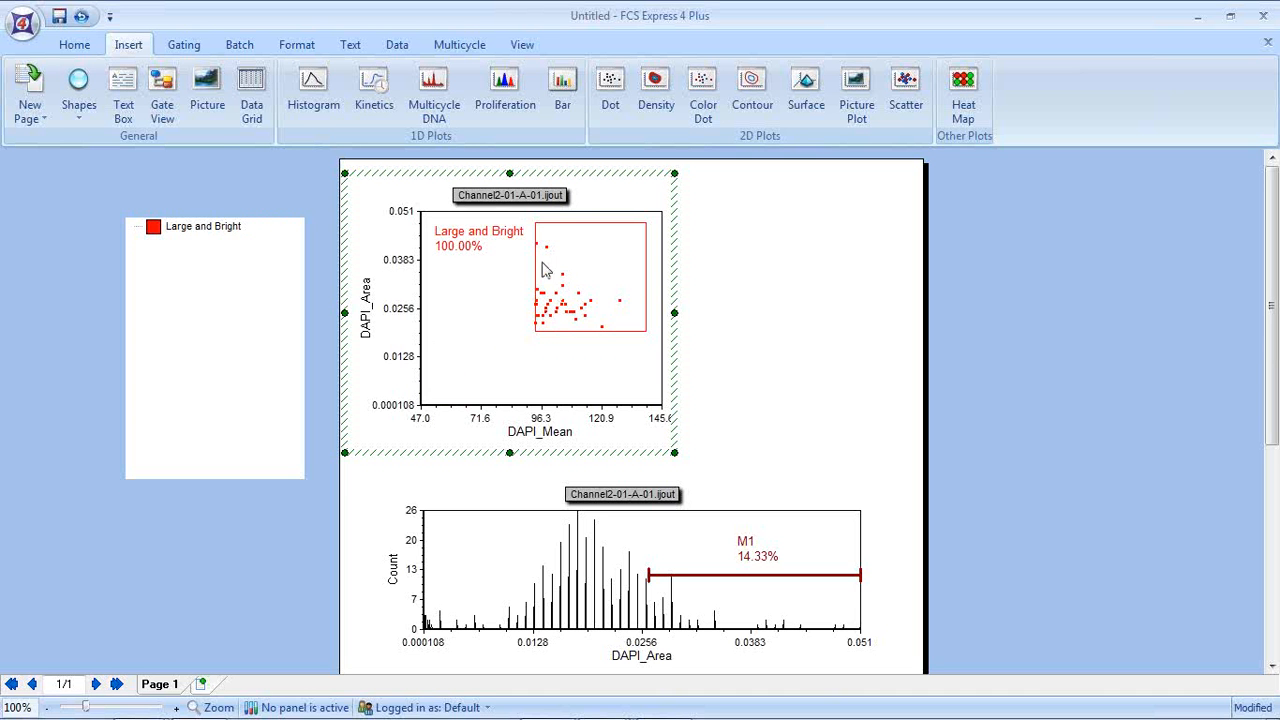
click(563, 316)
mouse_move(529, 334)
mouse_down()
mouse_move(512, 351)
mouse_move(532, 336)
mouse_up()
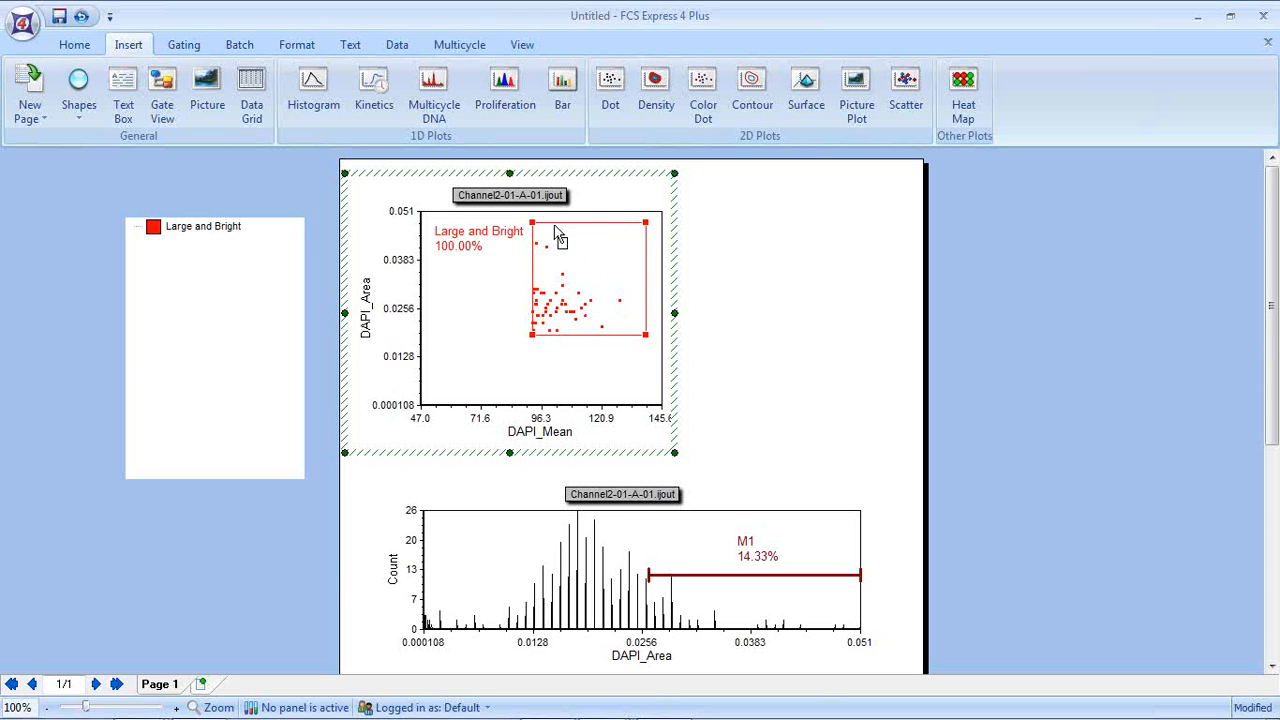
drag(524, 341, 516, 346)
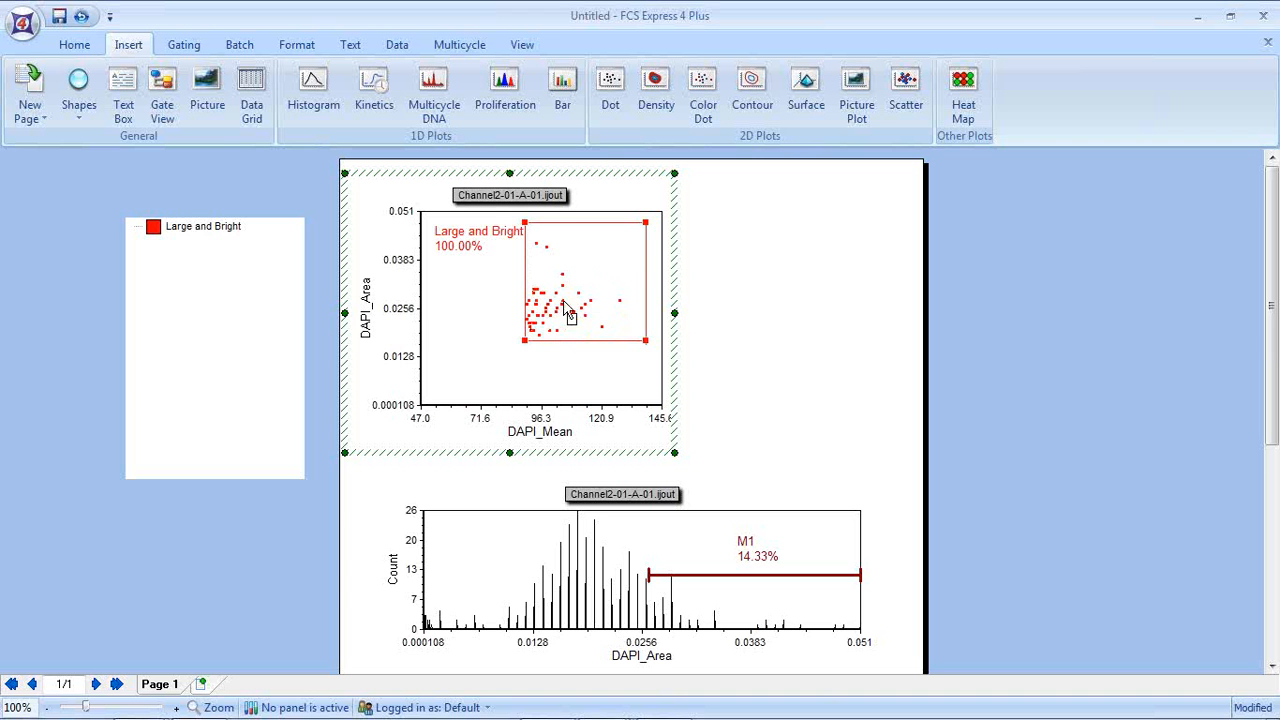
- Change the dot plot's Y-axis parameter to FITC_Median
click(368, 322)
scroll(440, 325, right, 3)
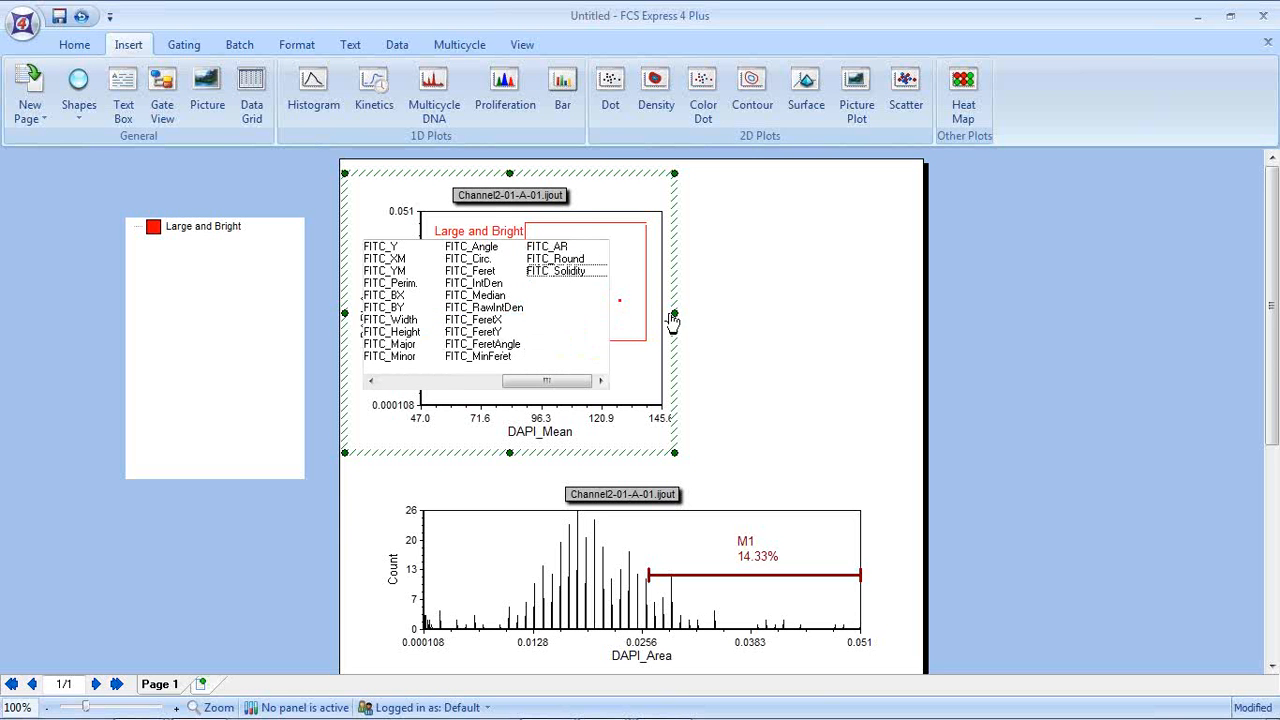
click(482, 296)
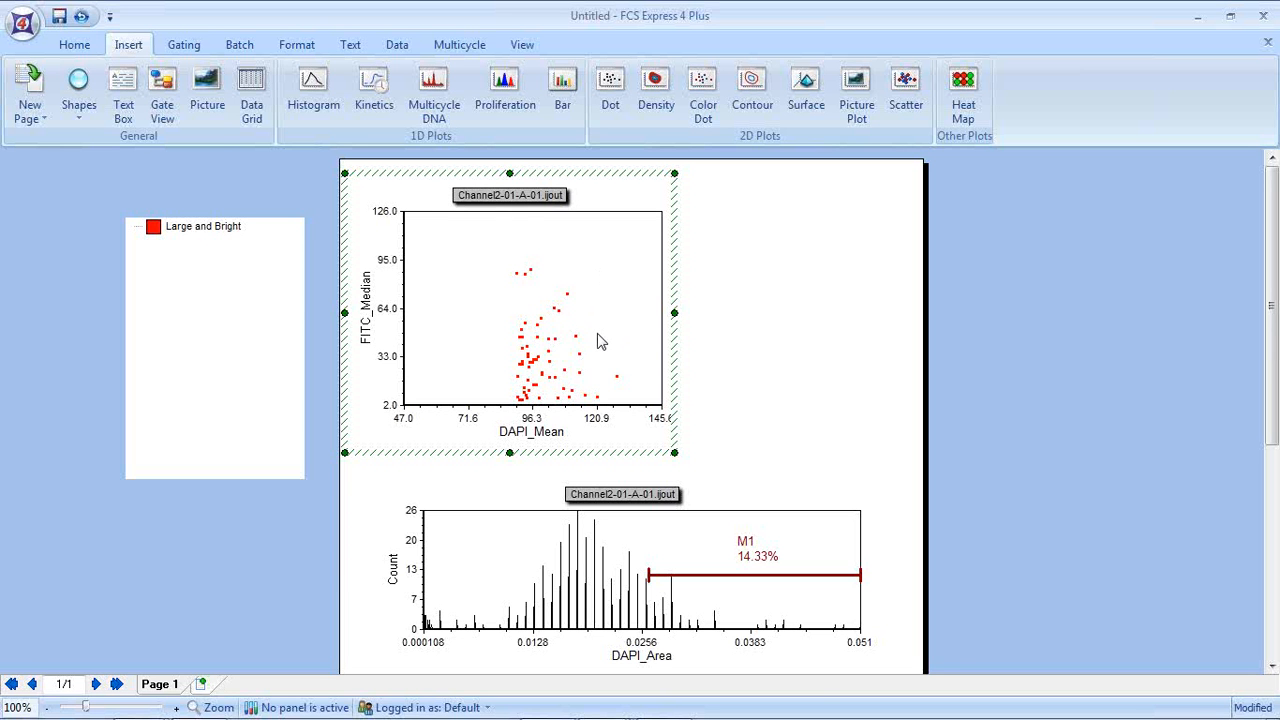
- Create a green rectangular gate named "FITC Bright Cells" around the events with FITC_Median above about 37, including the events inside
click(180, 45)
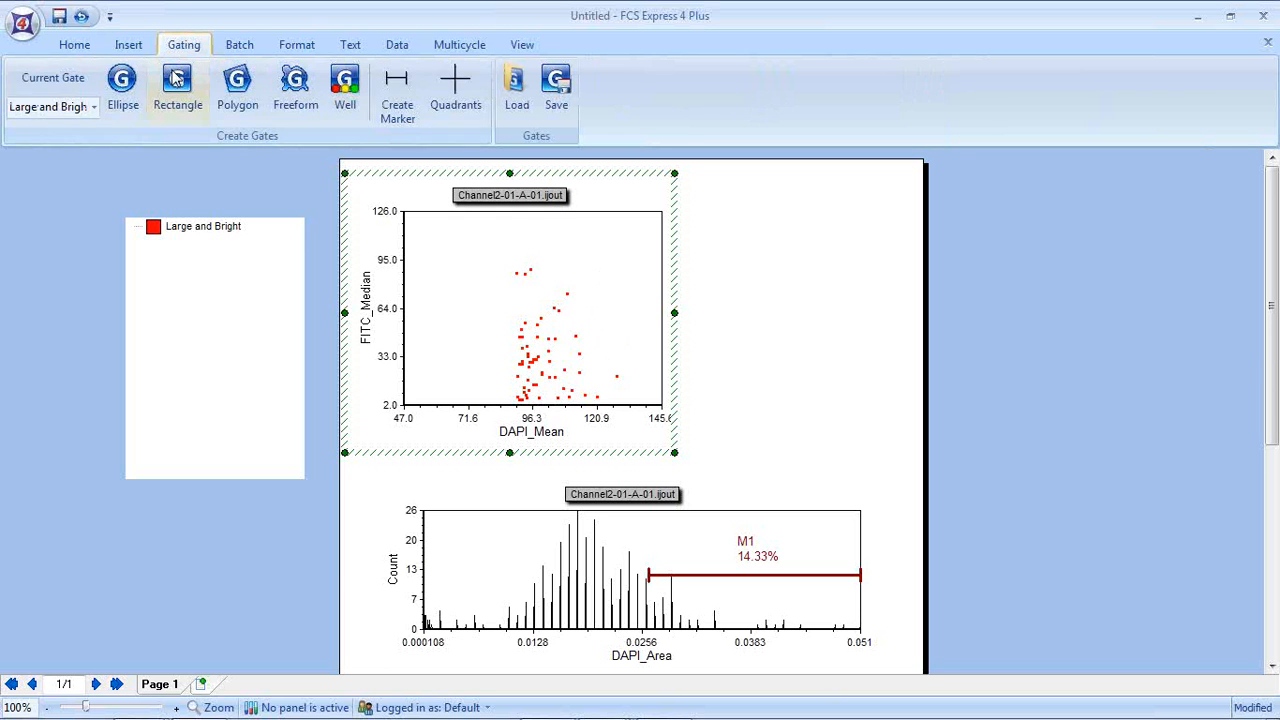
click(176, 80)
drag(486, 229, 628, 358)
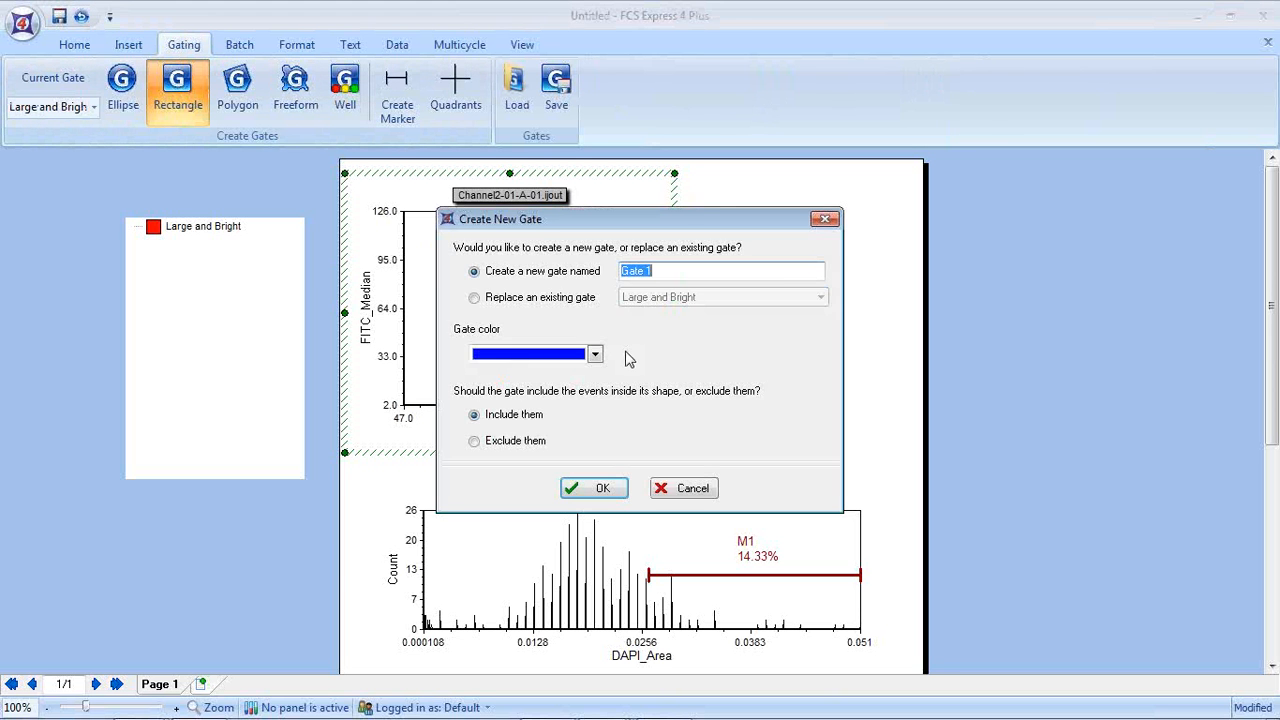
text(FITC Bright Cells)
click(595, 354)
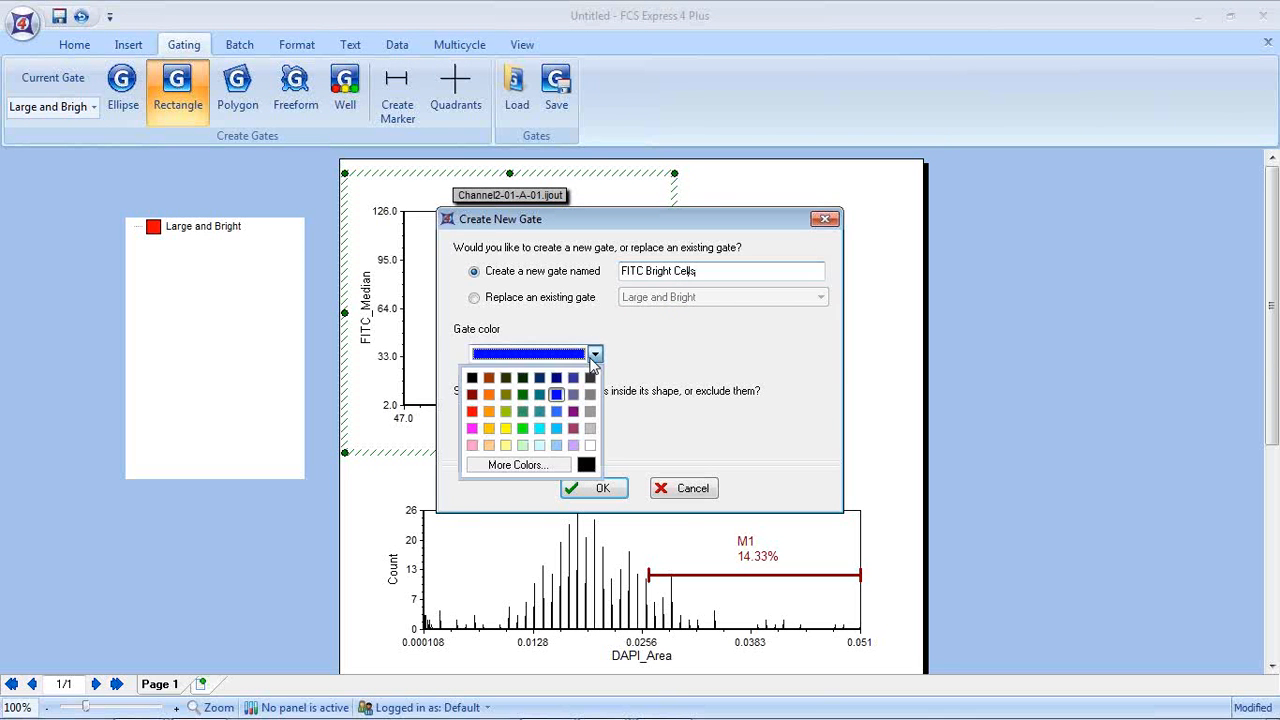
click(523, 429)
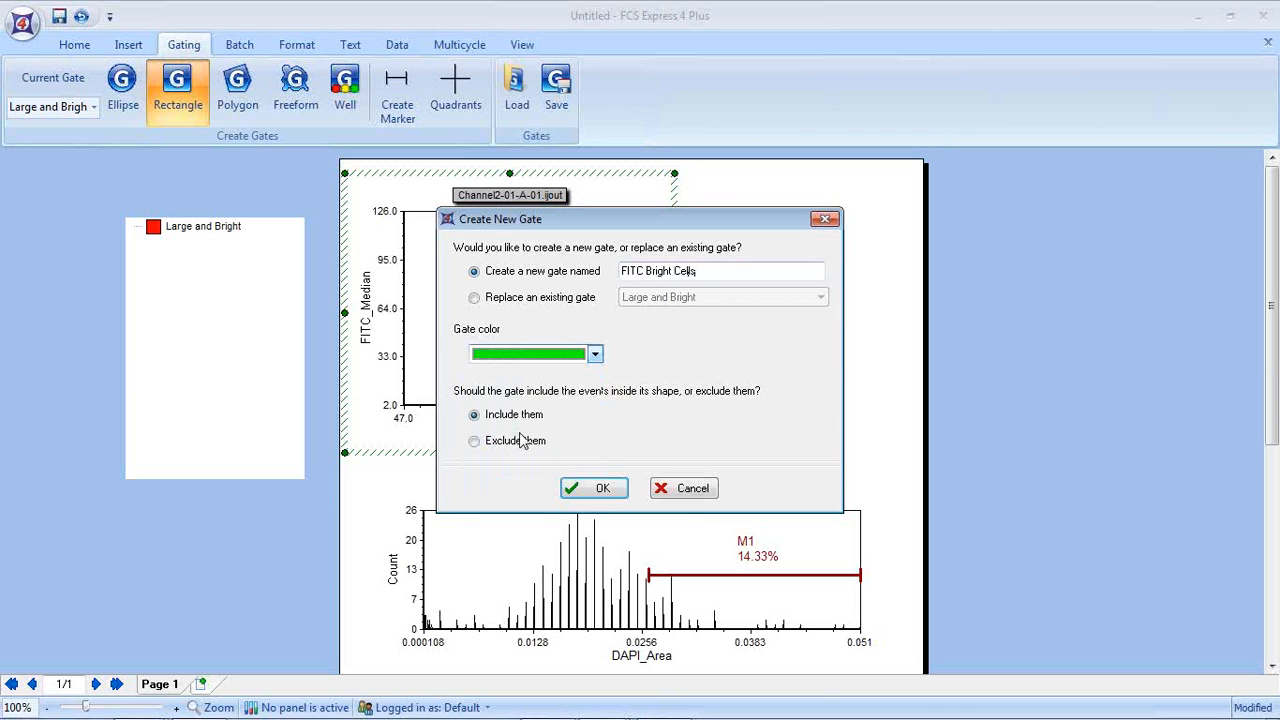
click(595, 488)
- Move the "FITC Bright Cells" label inside the plot and shift the gate to span DAPI_Mean about 85 to 138
click(565, 210)
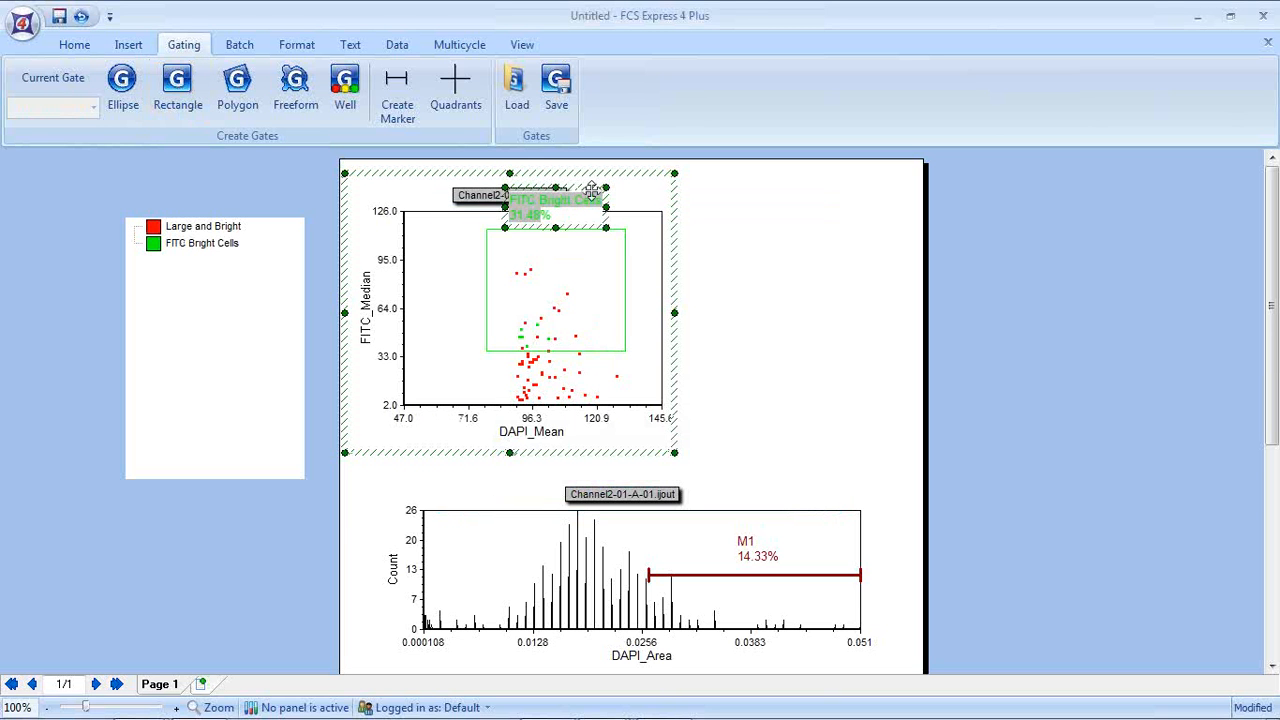
drag(563, 206, 504, 245)
click(544, 258)
drag(620, 352, 643, 352)
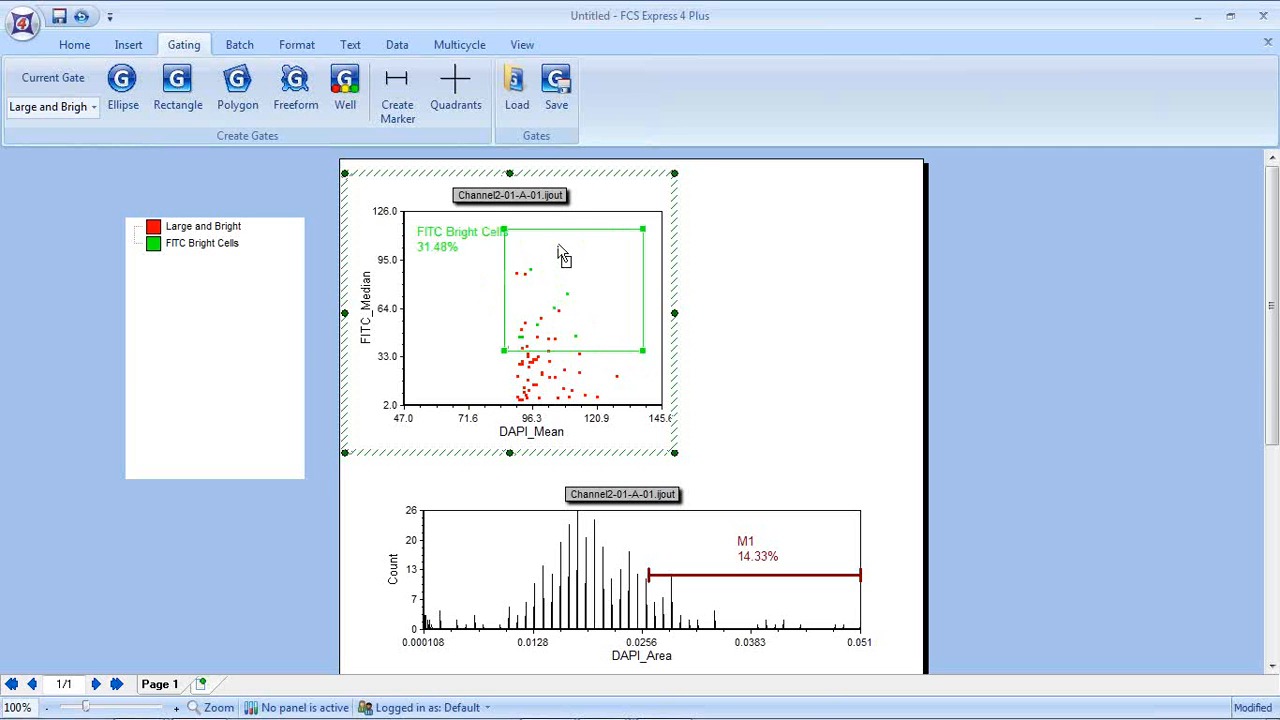
- Nest the "FITC Bright Cells" gate under "Large and Bright" in the gate view
click(233, 248)
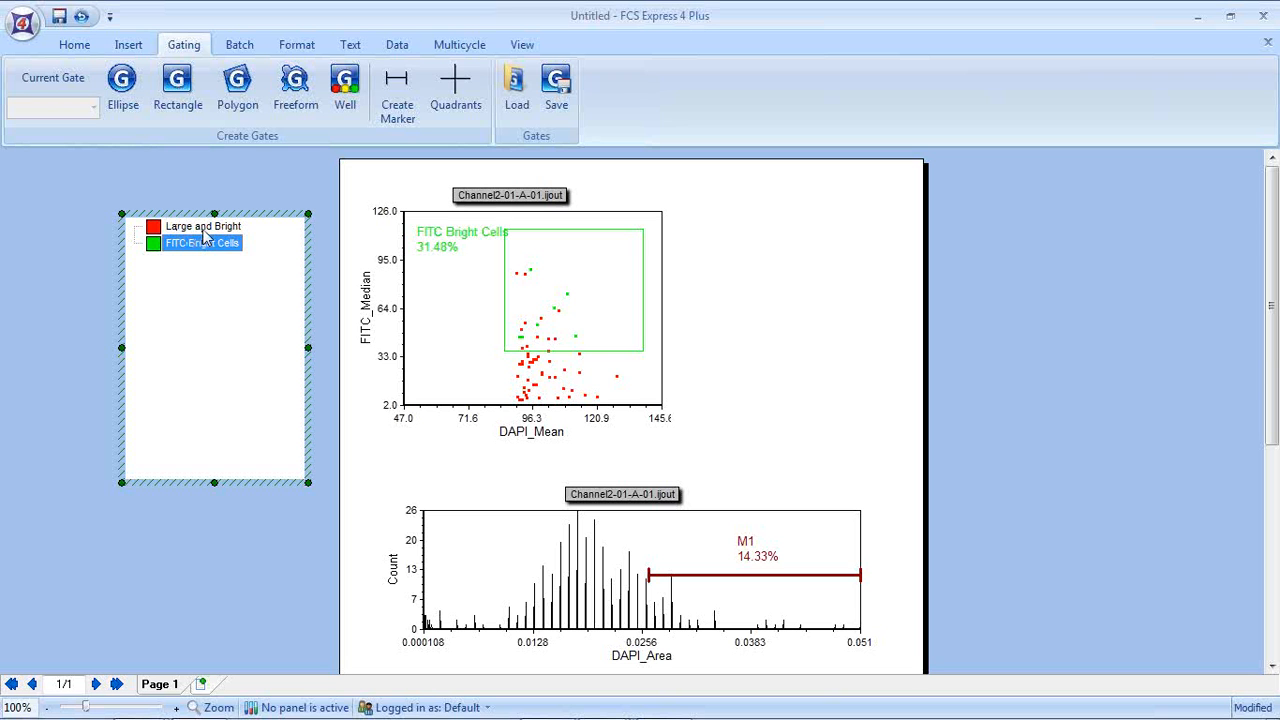
click(200, 304)
click(155, 250)
ctrl+click(188, 230)
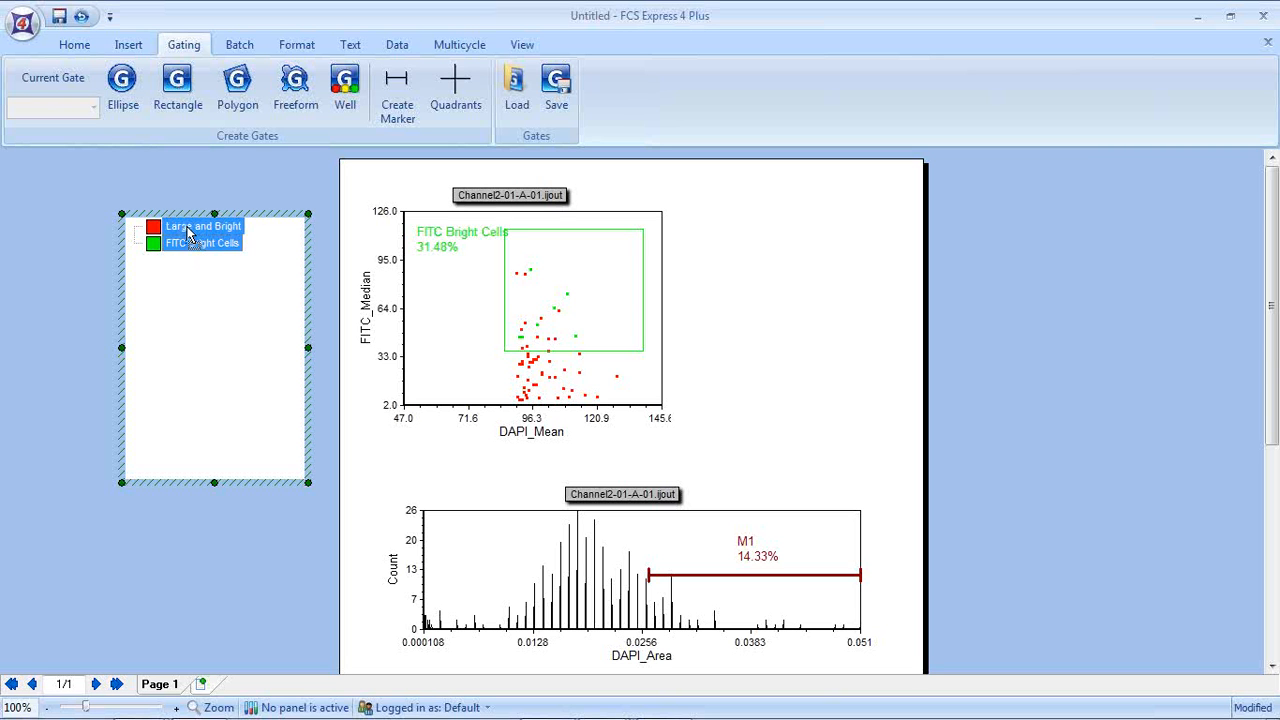
drag(188, 230, 188, 230)
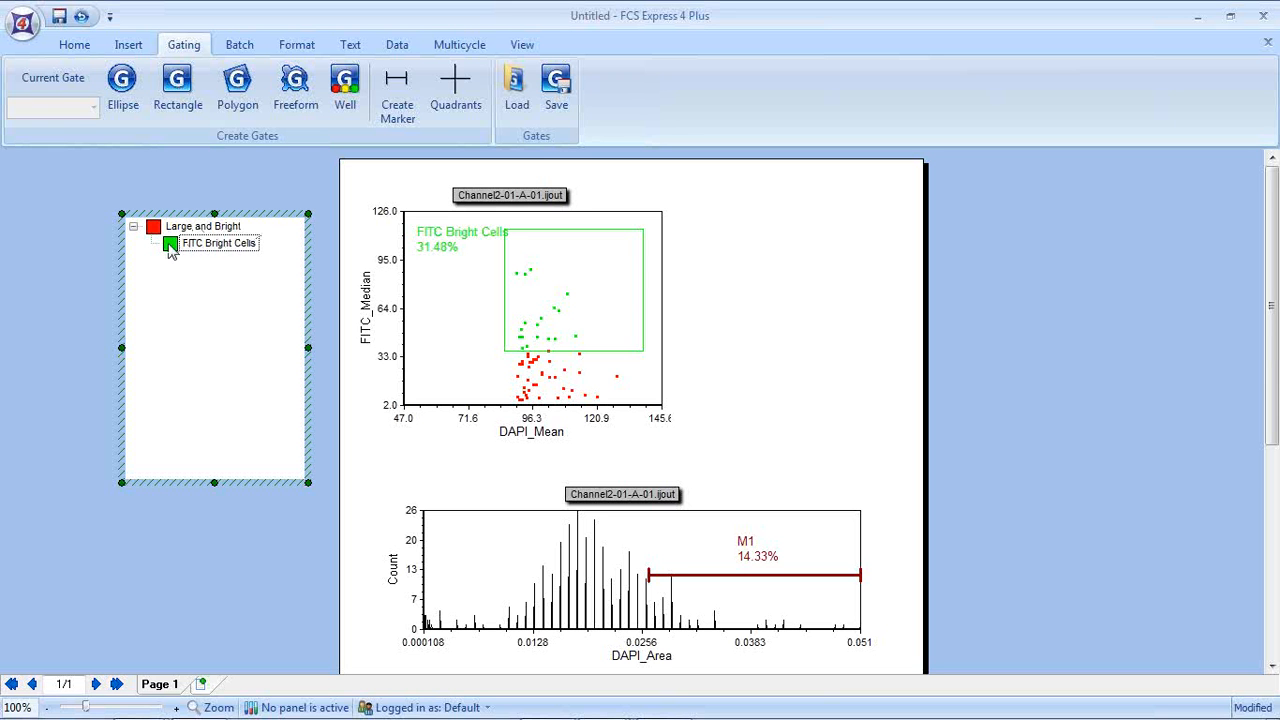
- Try the "FITC Bright Cells" gate on the DAPI_Area histogram and undo it
mouse_move(170, 250)
mouse_down()
mouse_move(323, 434)
mouse_move(492, 557)
mouse_up()
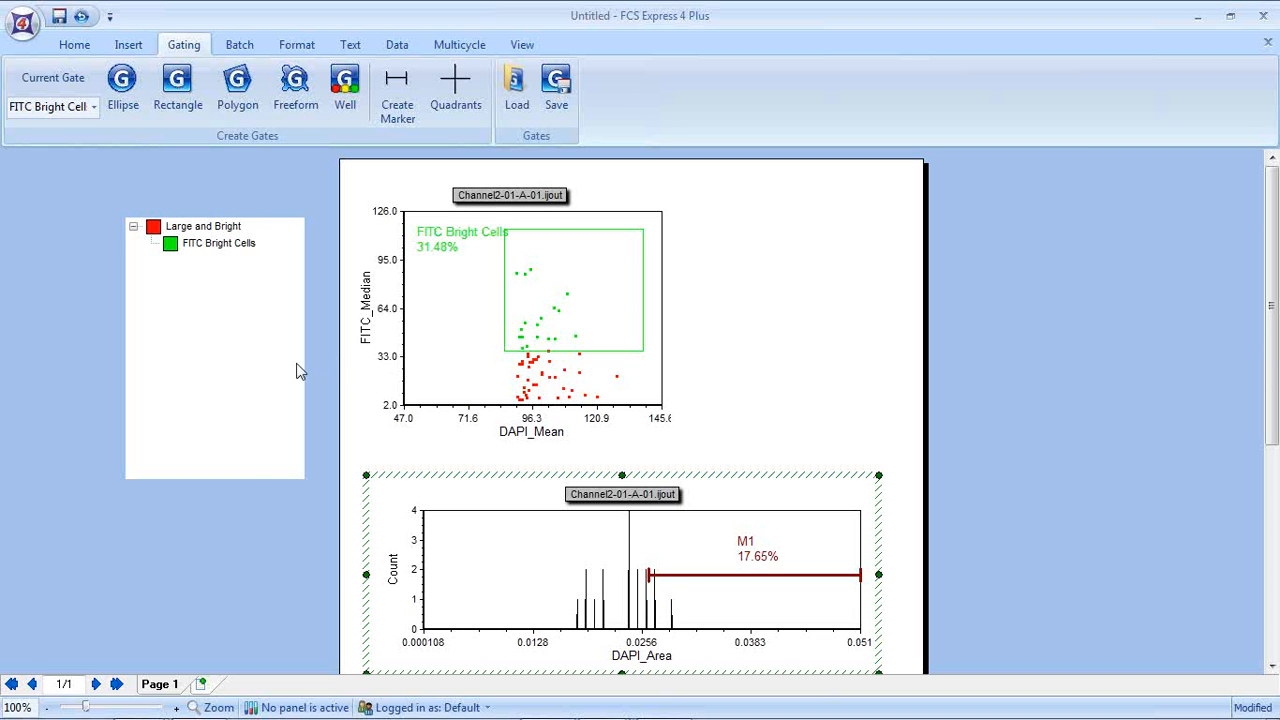
click(80, 18)
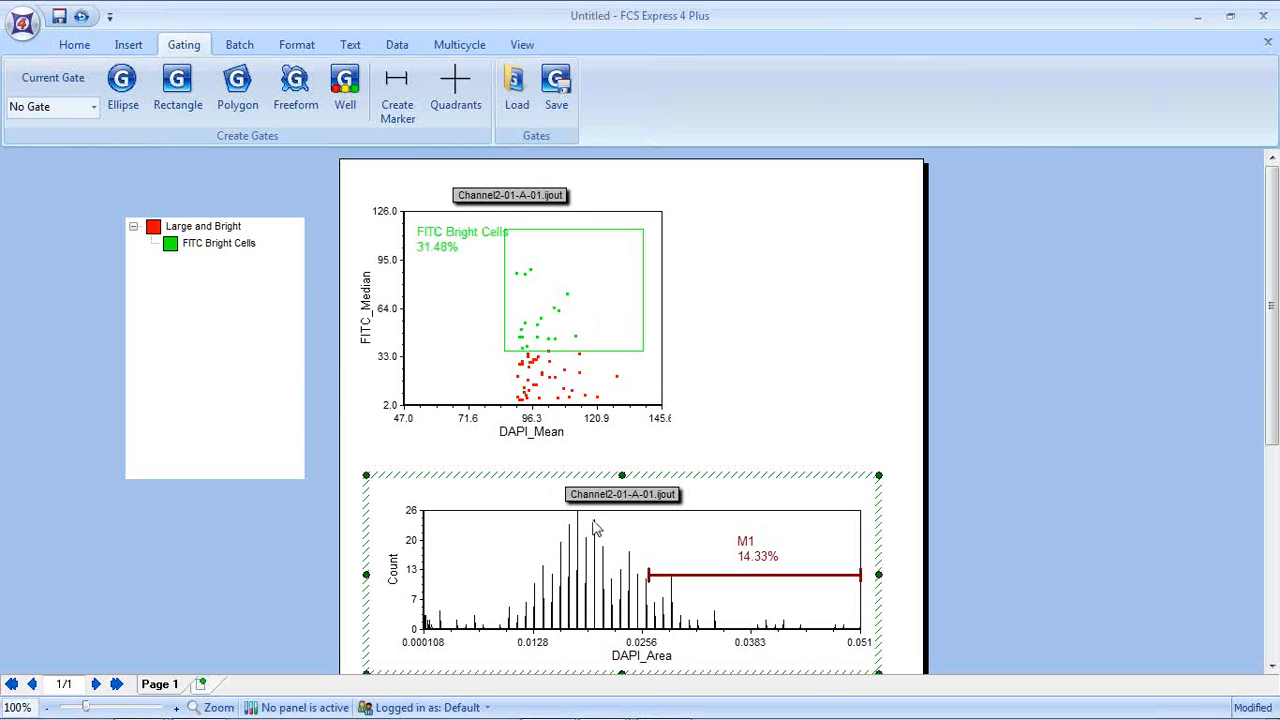
- Insert a picture plot of the cell image beside the dot plot, extending past the page edge
click(140, 48)
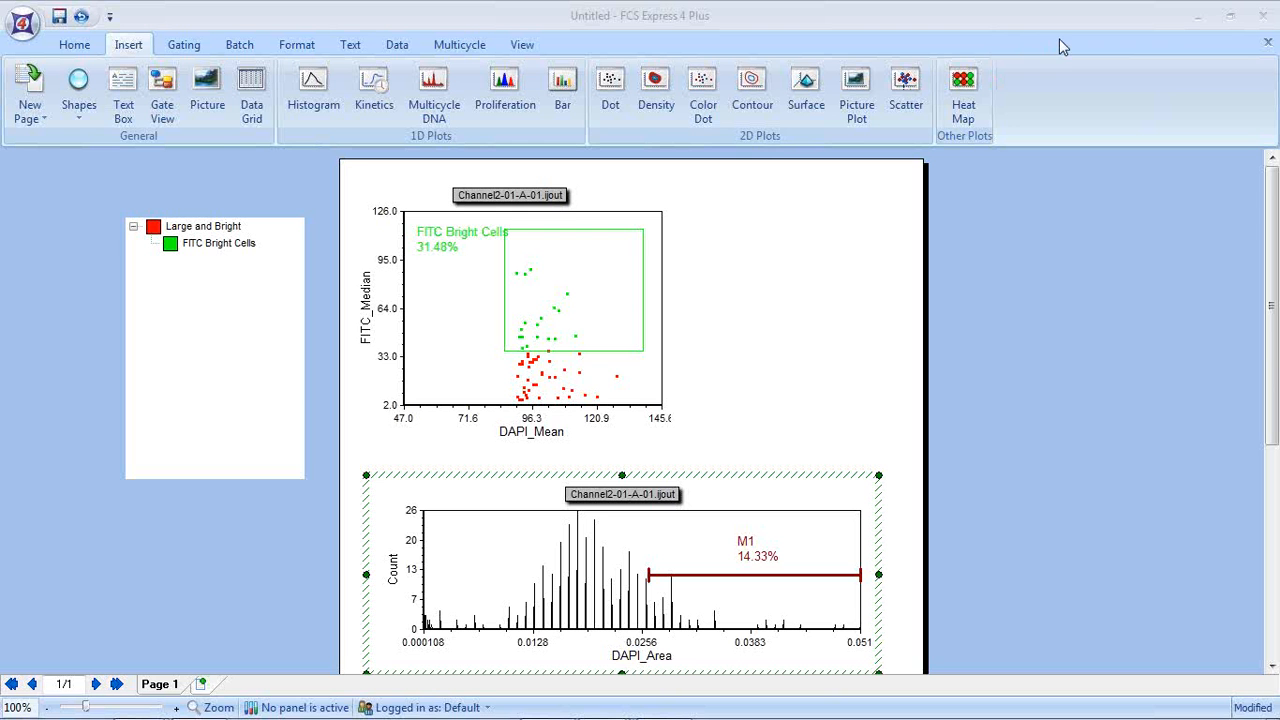
click(856, 92)
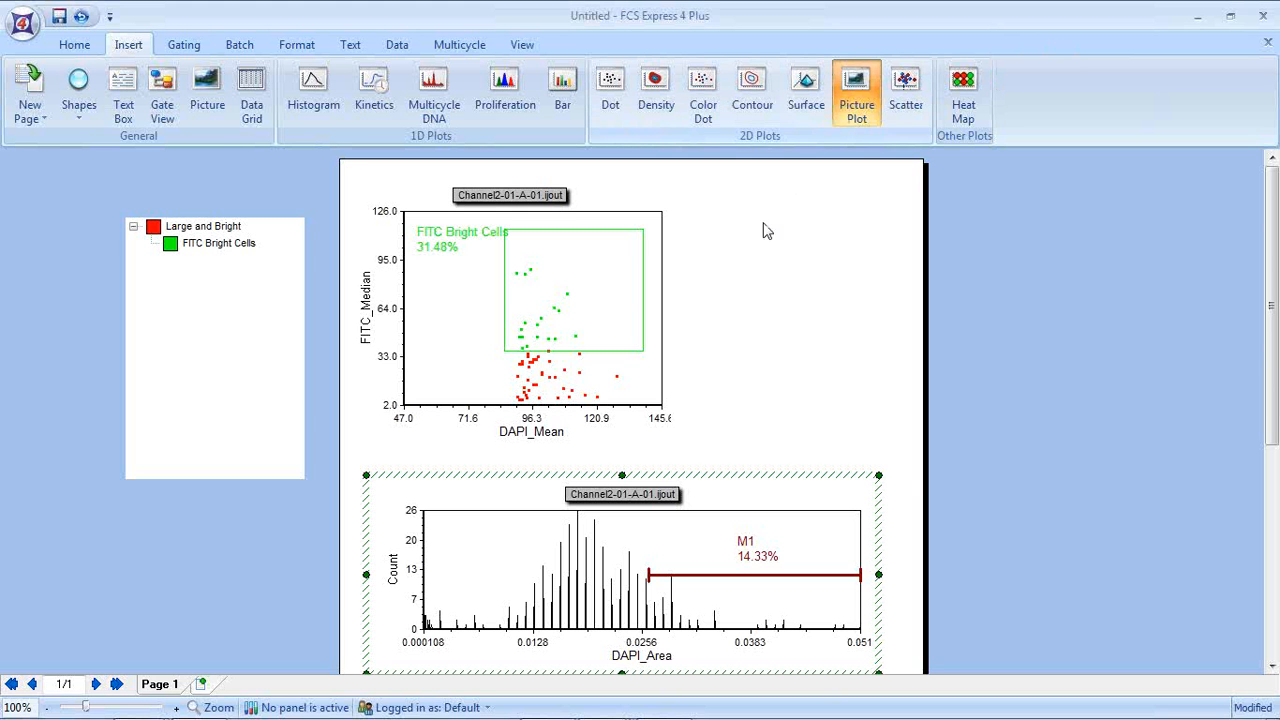
drag(687, 187, 1076, 487)
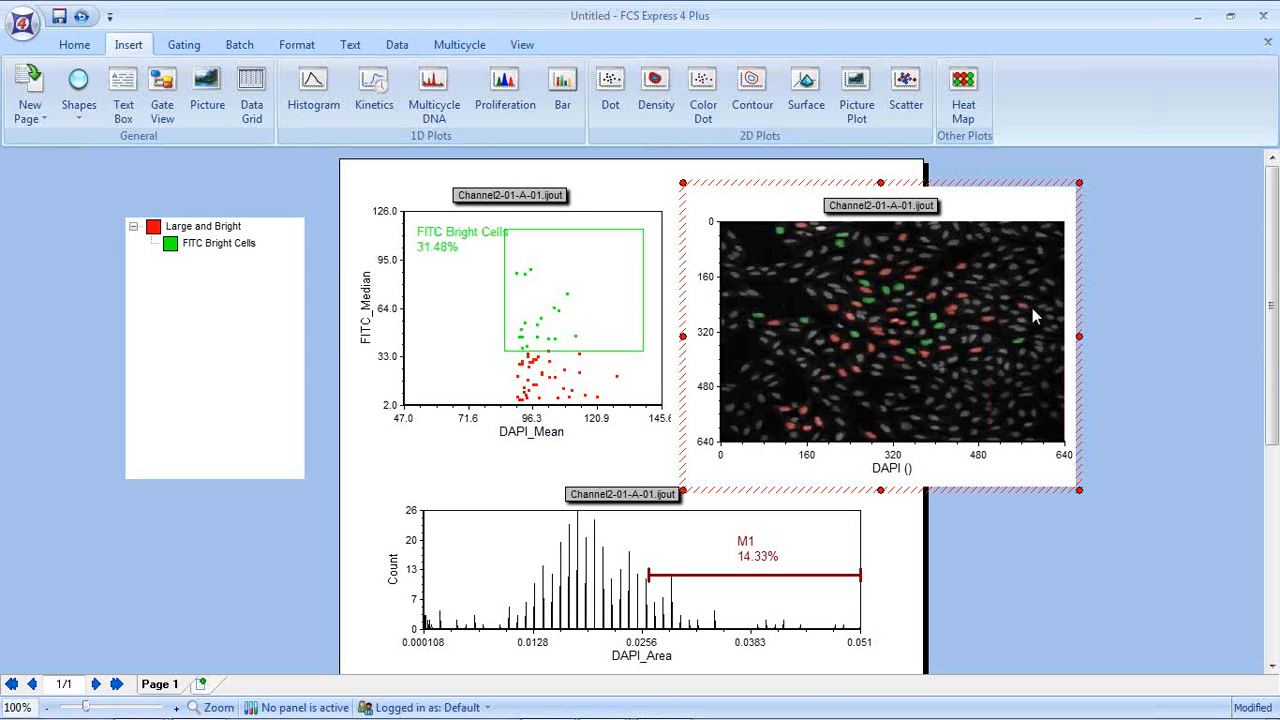
- Alternate the picture plot between the FITC and DAPI image channels to compare the gated cells, ending on DAPI
click(893, 476)
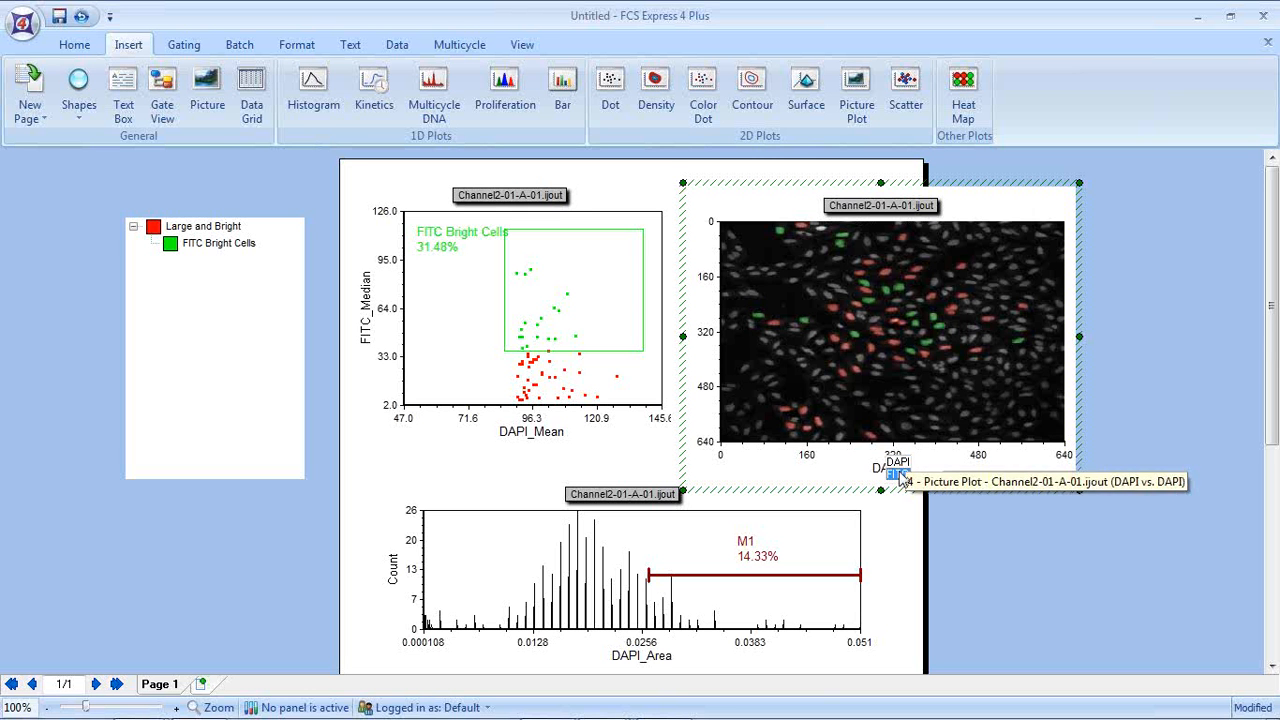
click(898, 473)
click(894, 476)
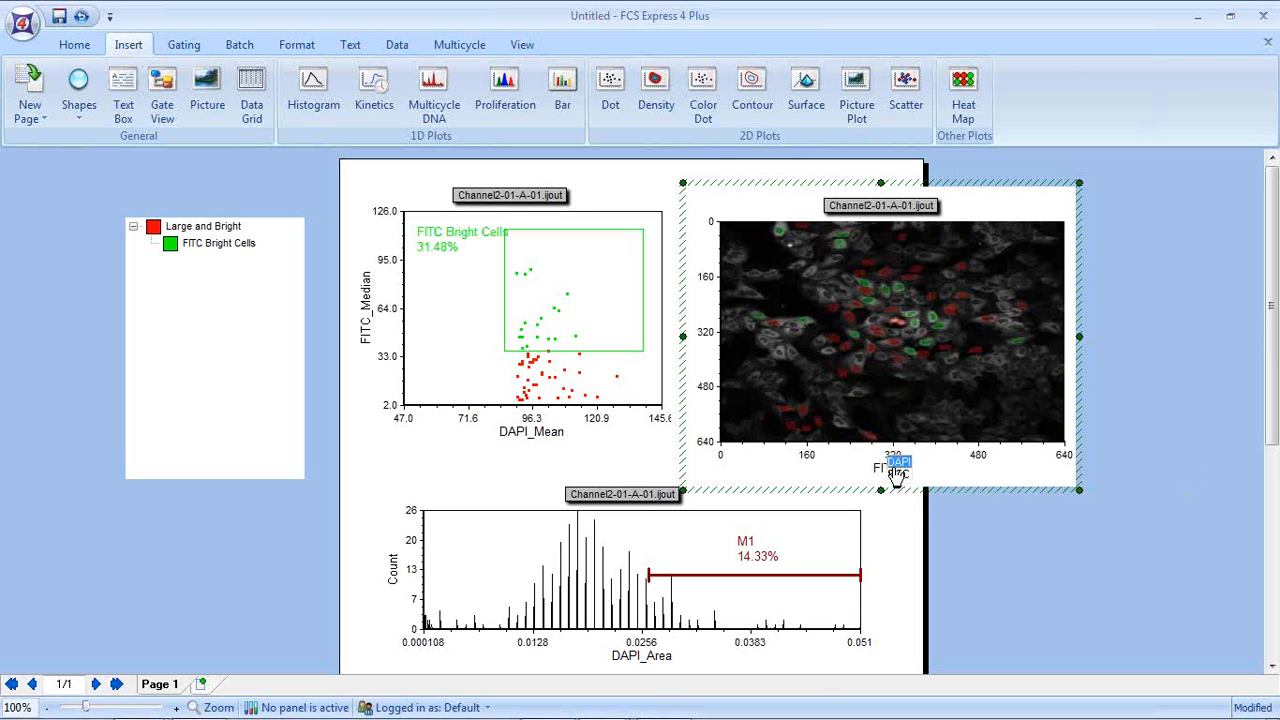
click(897, 462)
click(898, 472)
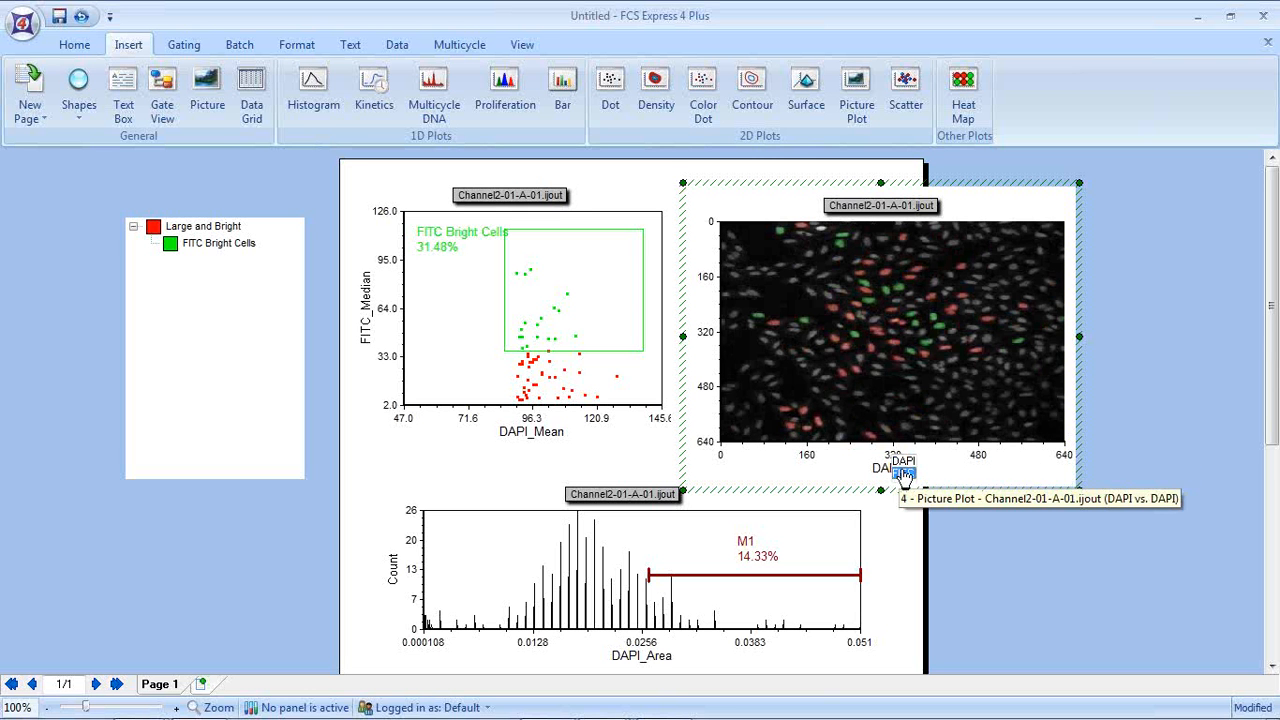
click(900, 474)
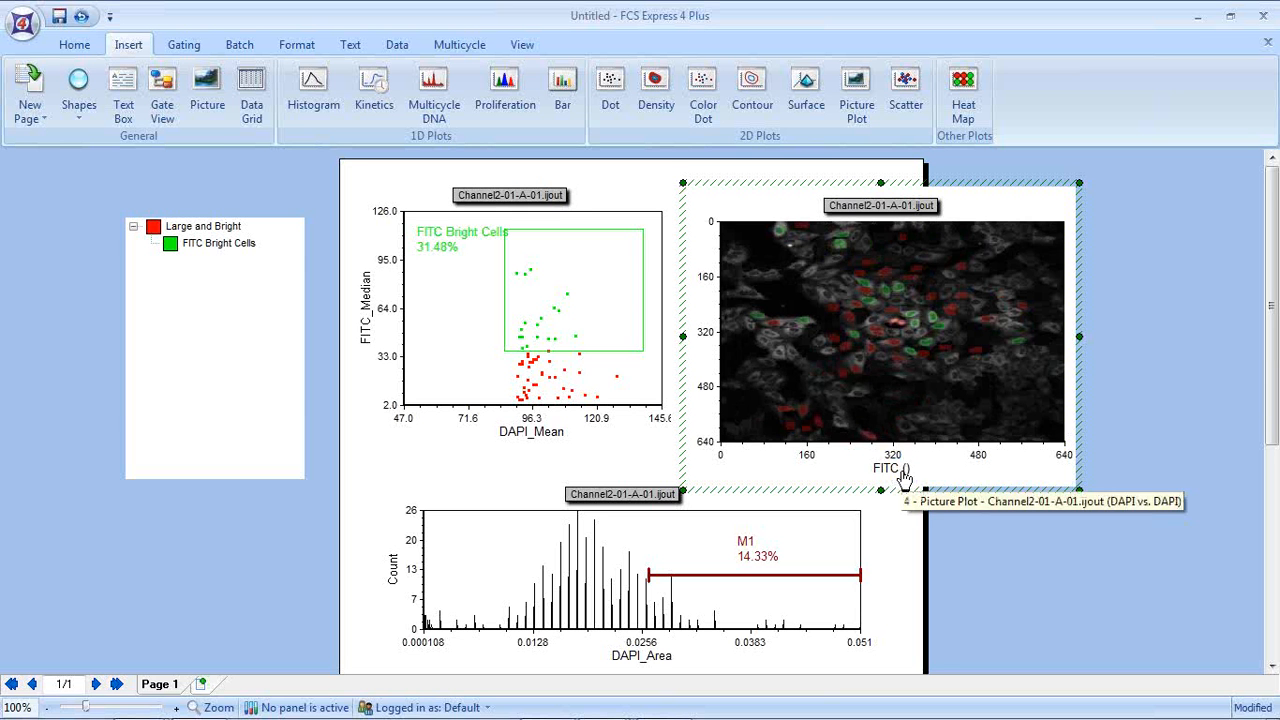
click(897, 478)
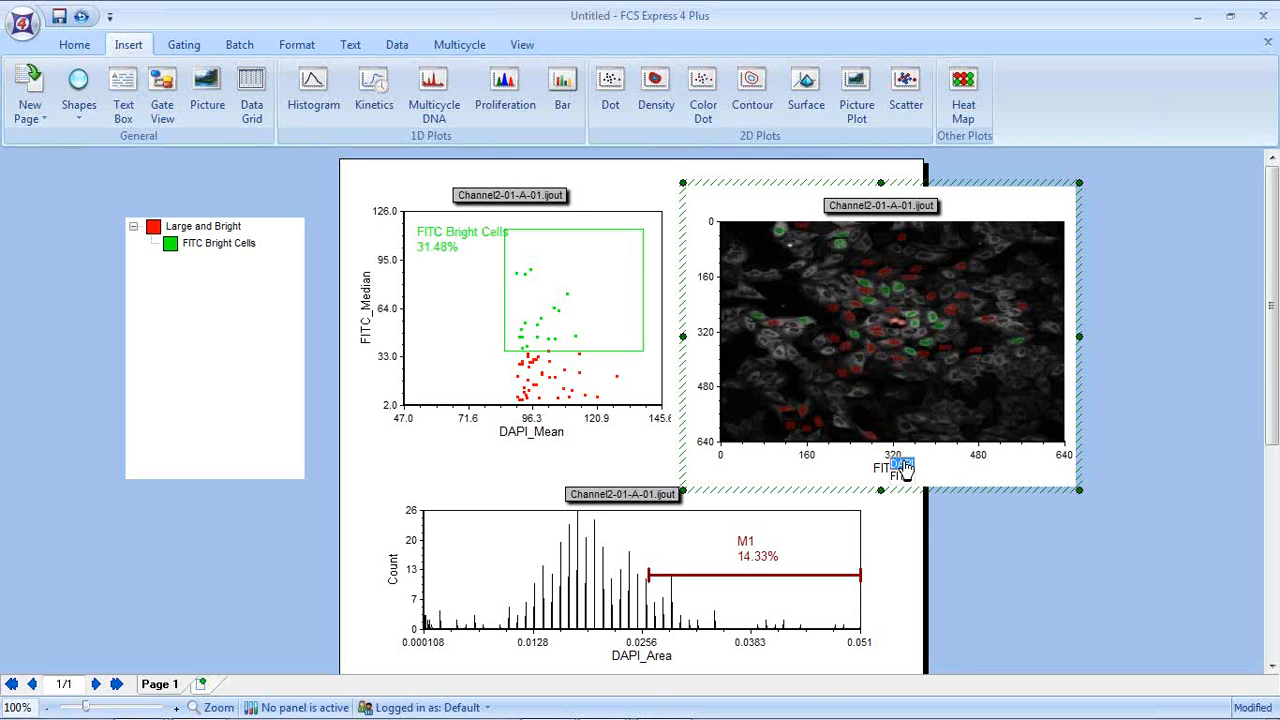
click(904, 470)
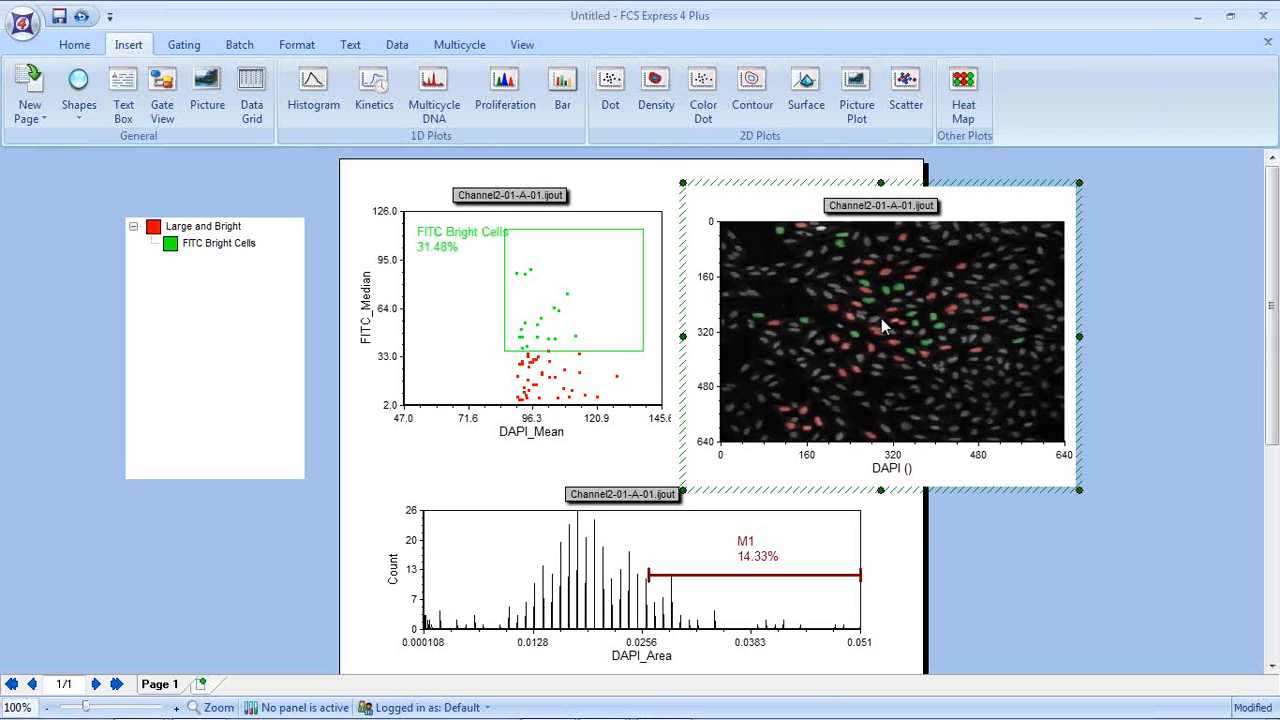
- Shrink the "FITC Bright Cells" gate on the dot plot so its upper corner sits at DAPI_Mean about 134 and FITC_Median about 108
click(200, 230)
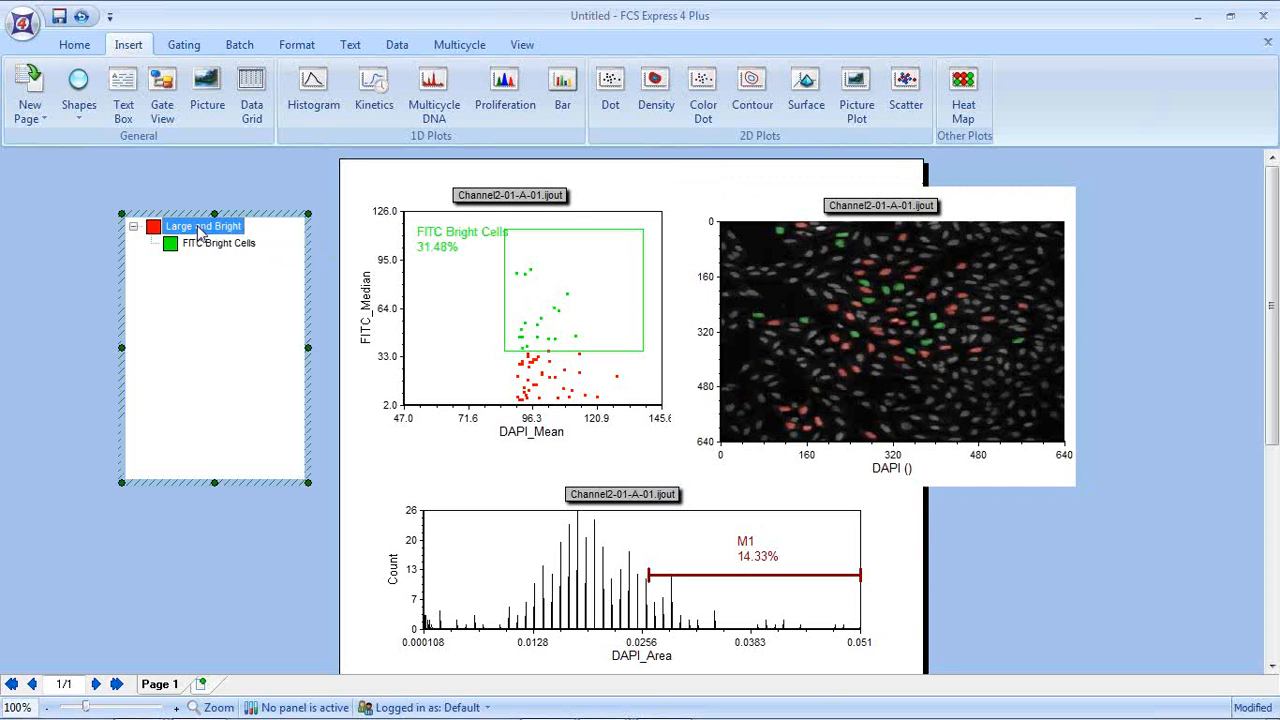
click(220, 246)
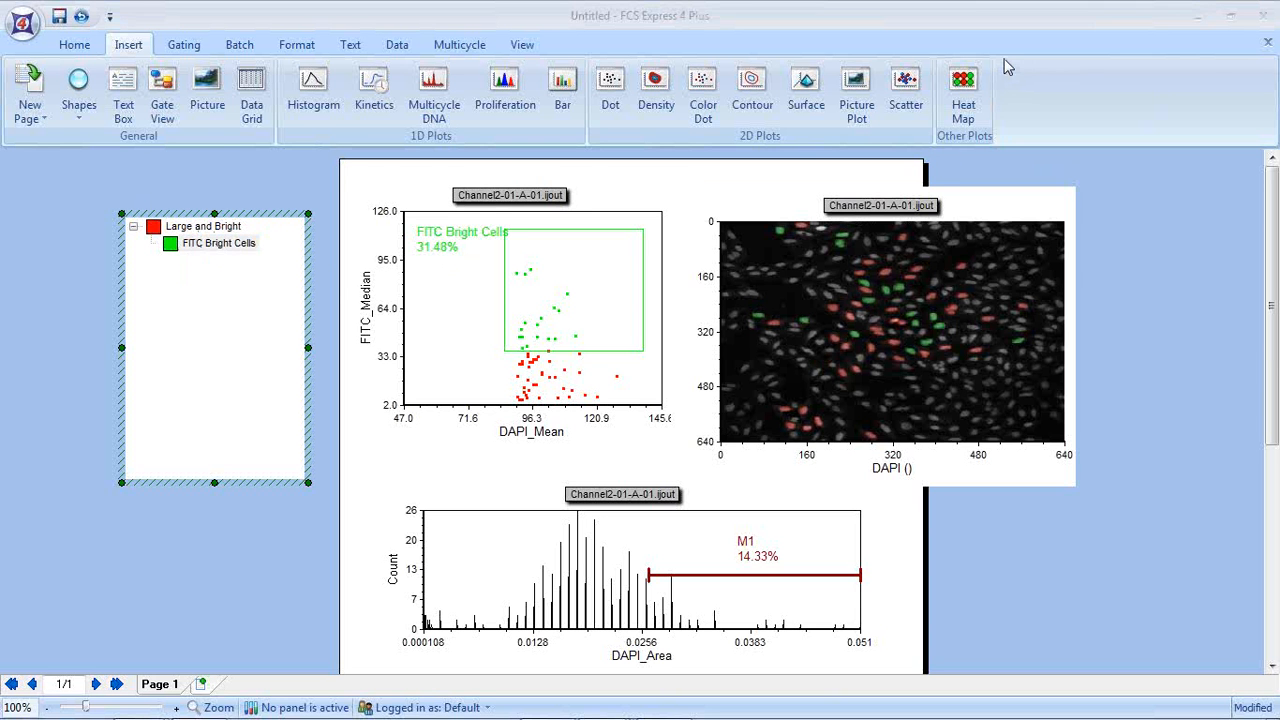
click(566, 309)
mouse_move(643, 230)
mouse_down()
mouse_move(556, 244)
mouse_move(571, 337)
mouse_move(632, 240)
mouse_up()
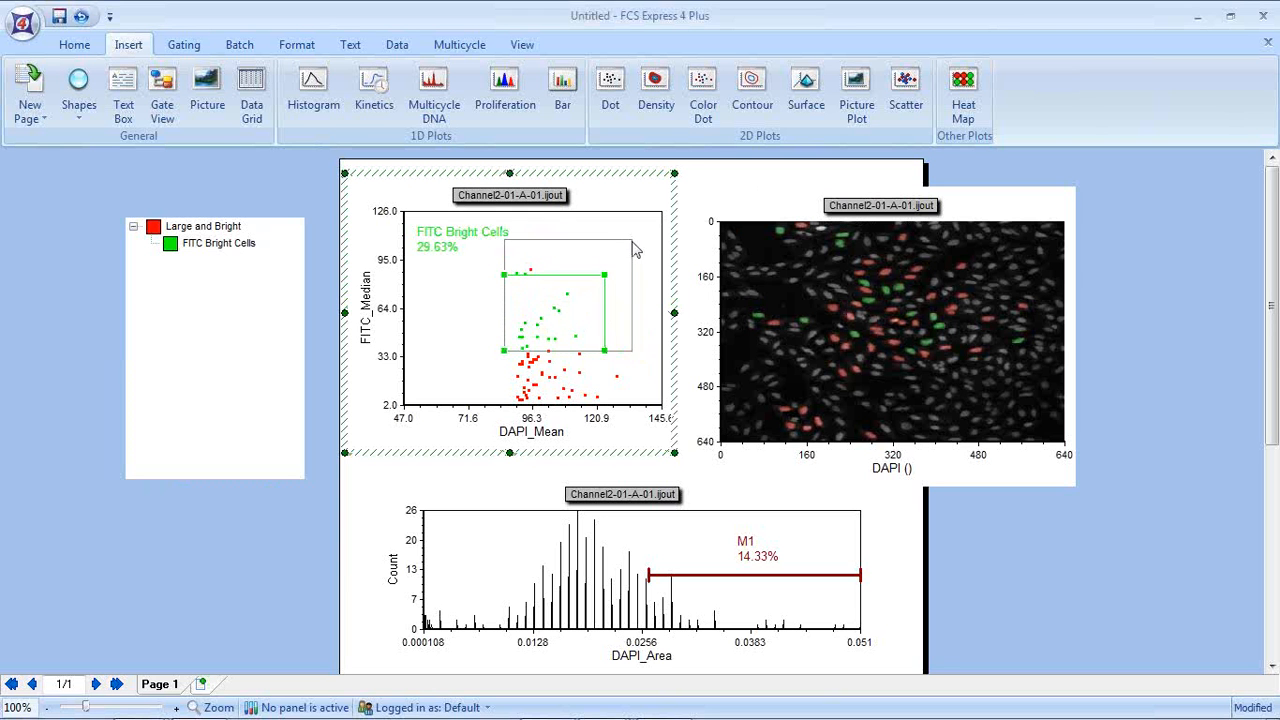
- Show DAPI_Area on the dot plot's Y axis and adjust the "Large and Bright" gate to span DAPI_Mean about 75 to 113
click(360, 316)
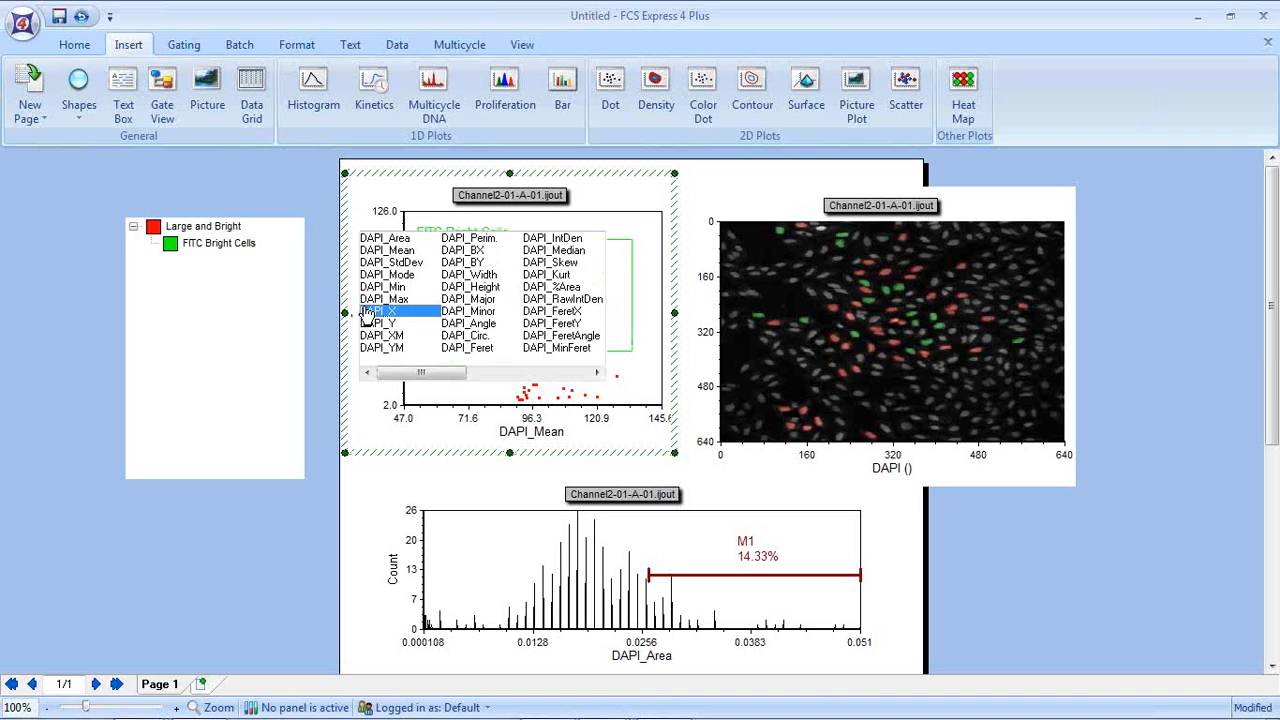
click(385, 240)
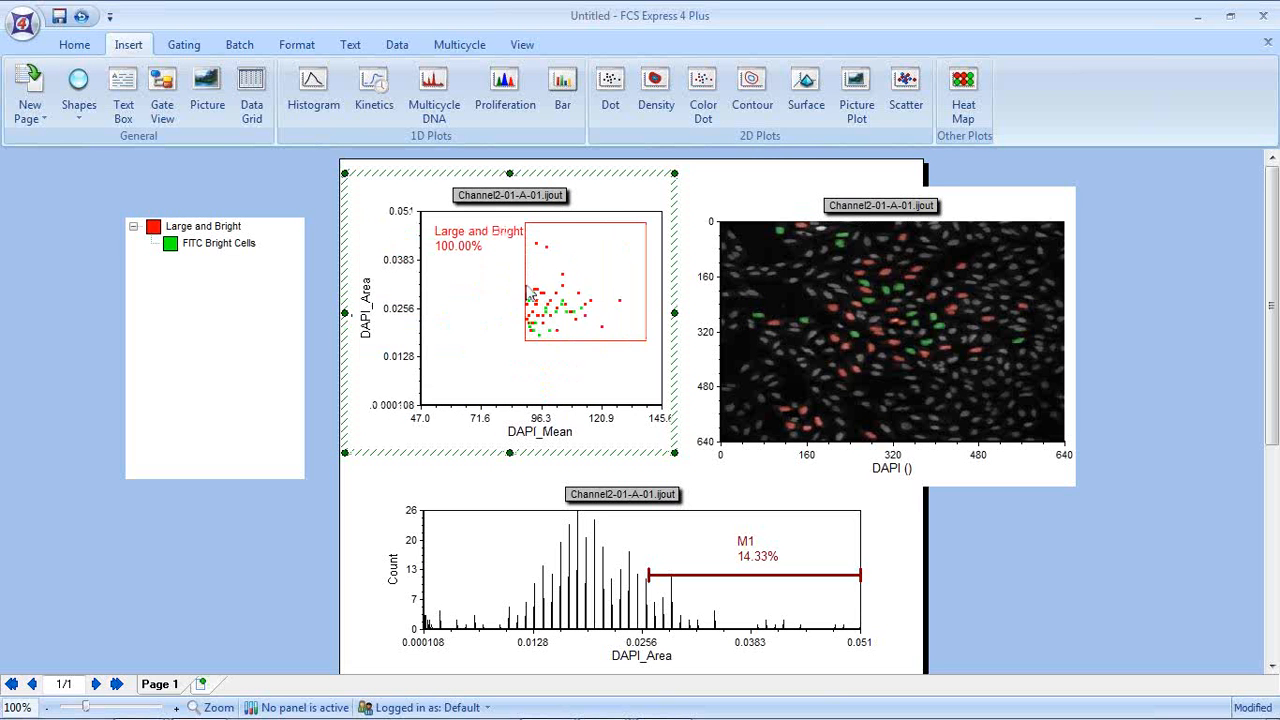
drag(525, 341, 551, 338)
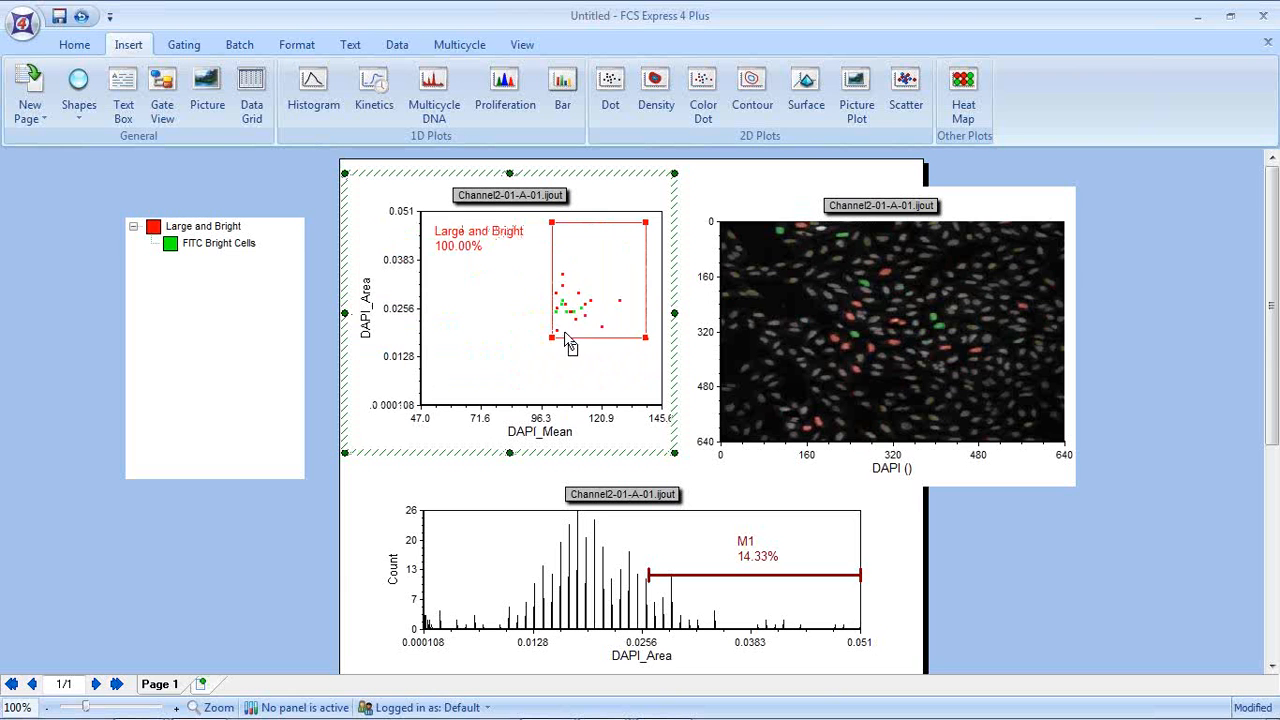
drag(594, 289, 533, 321)
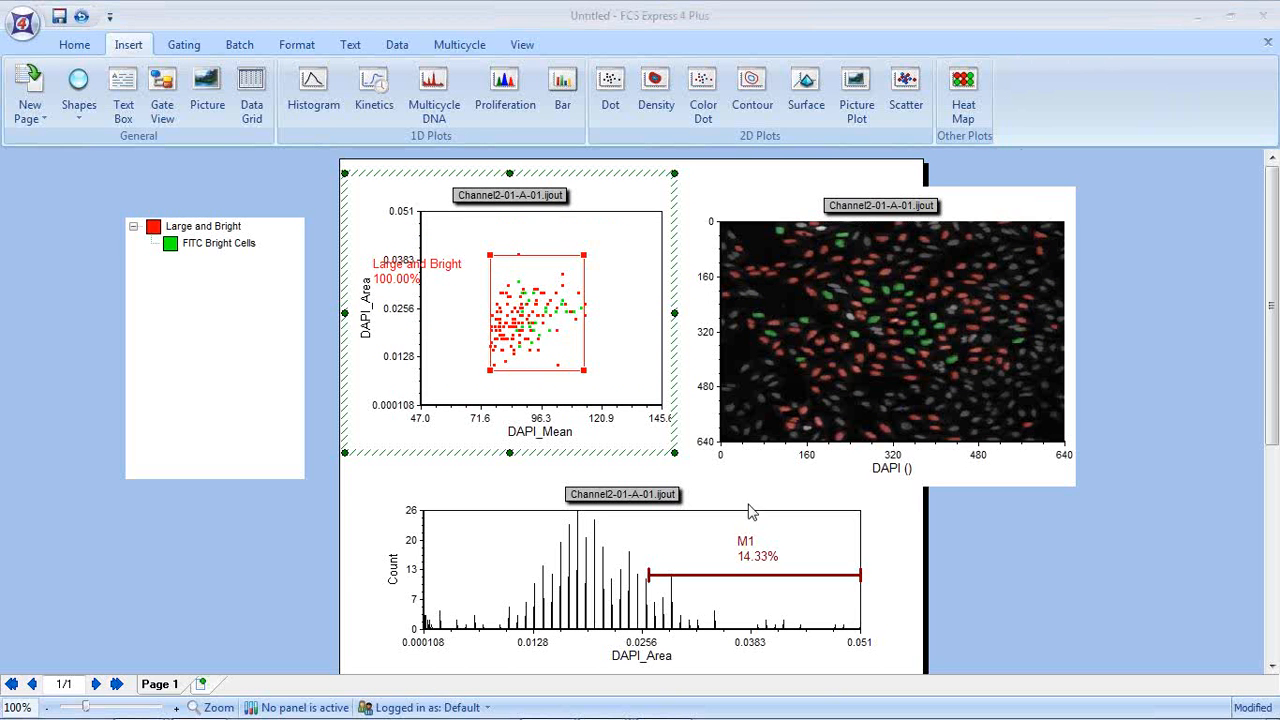
click(716, 578)
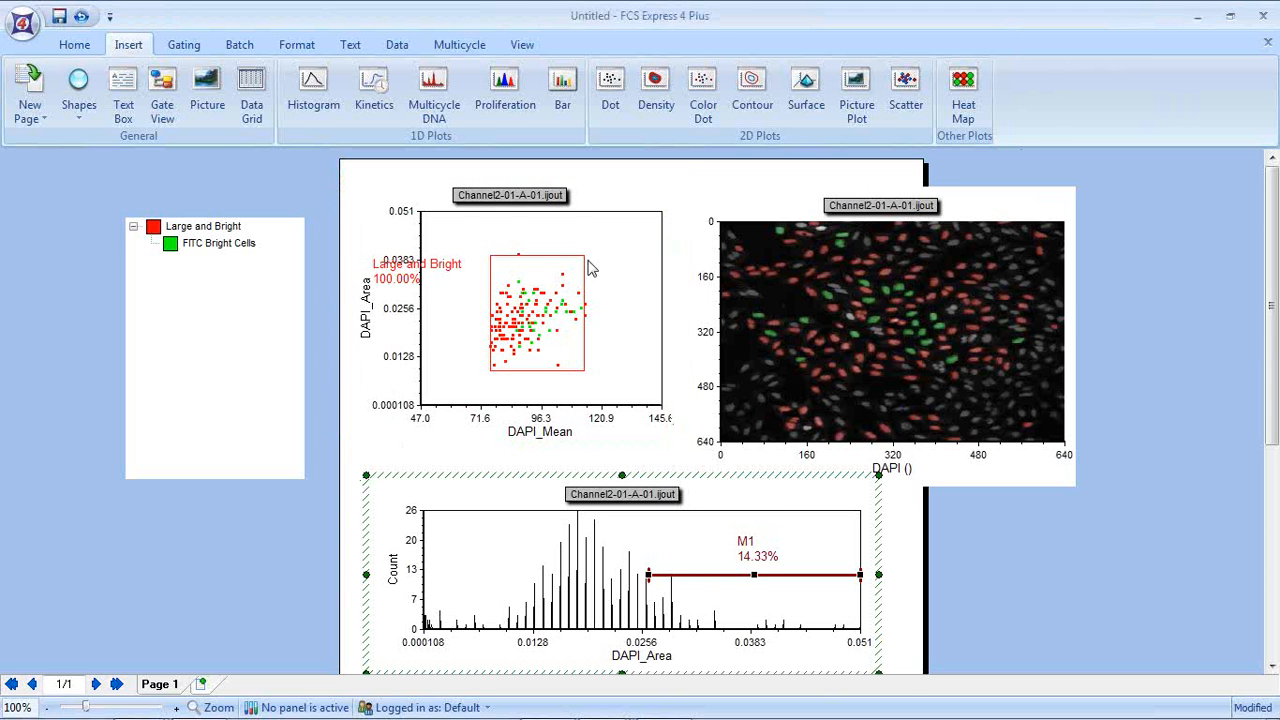
- Draw a polygon gate around the central cells on the picture plot and name it "Interesting", including the events inside
click(798, 198)
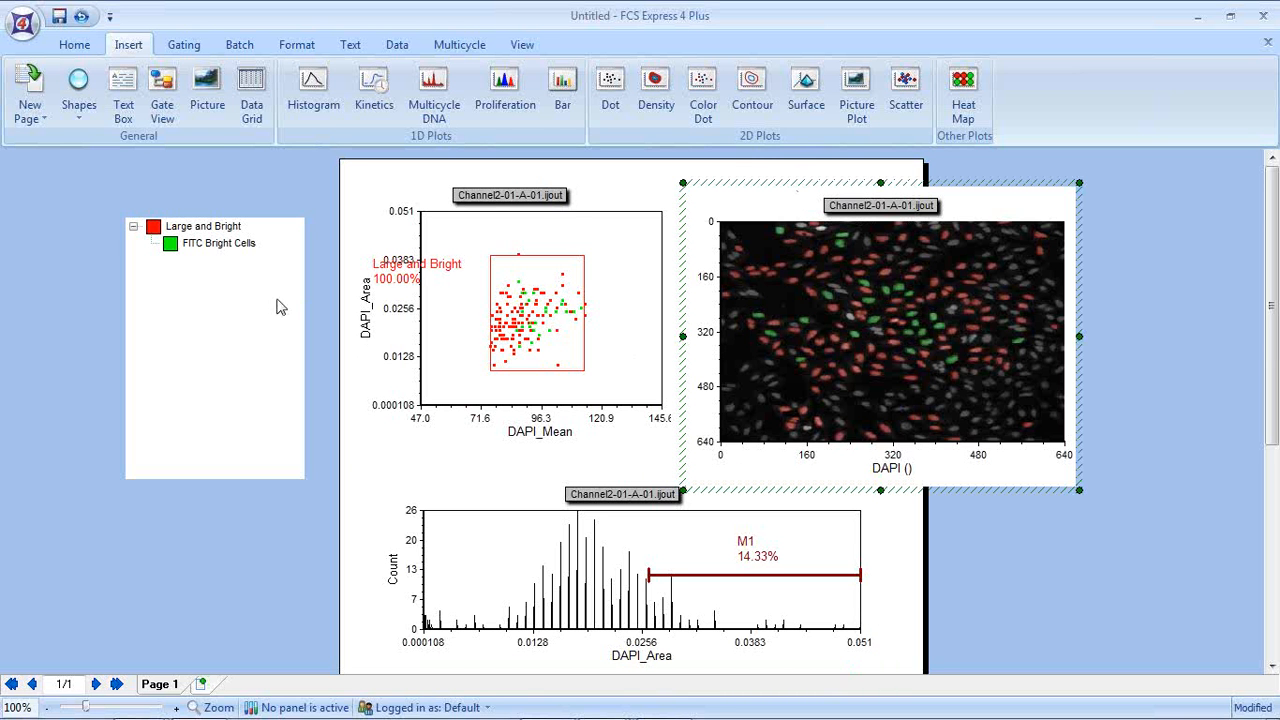
click(188, 44)
click(228, 88)
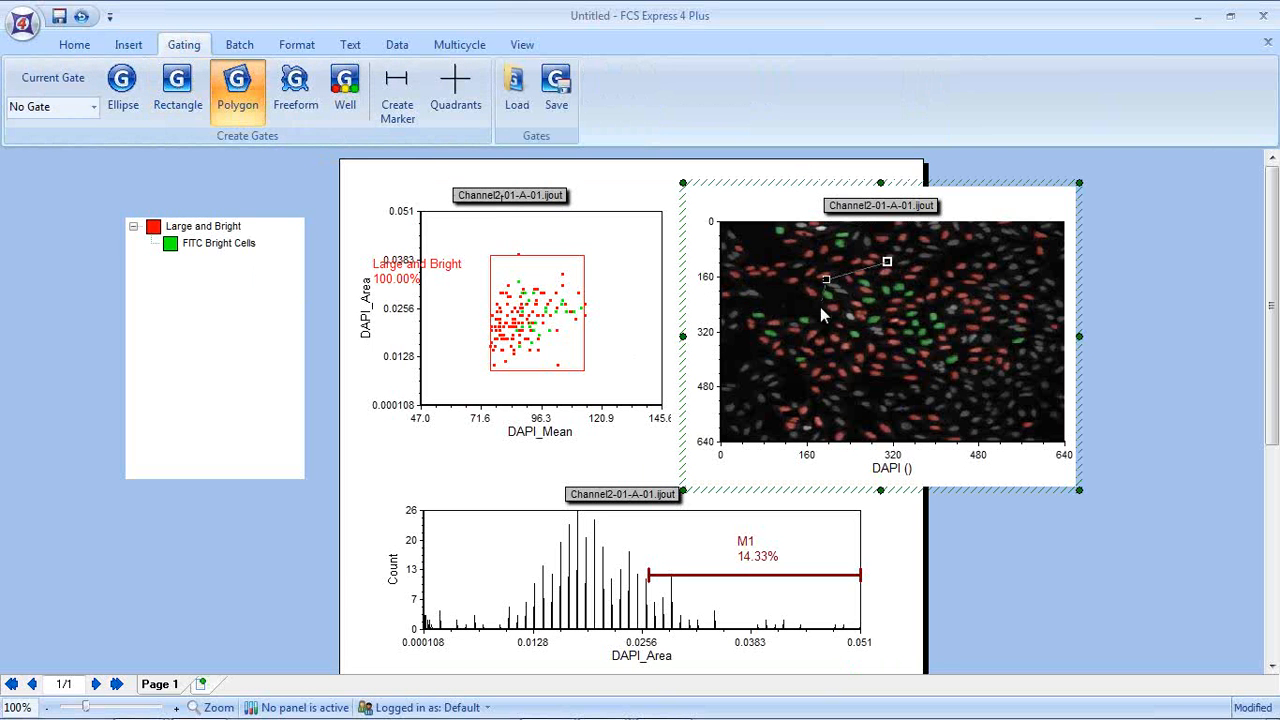
click(813, 387)
click(905, 410)
click(980, 402)
click(1006, 367)
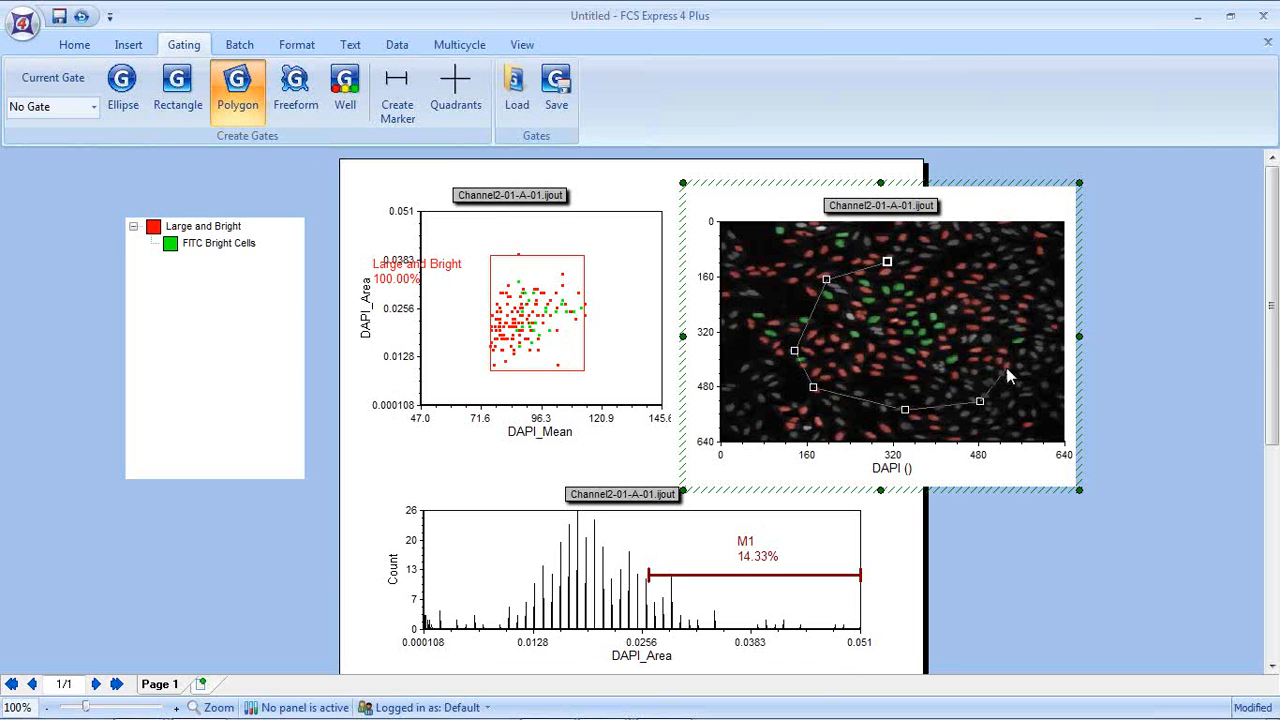
click(1015, 329)
click(1006, 288)
click(942, 259)
double_click(922, 260)
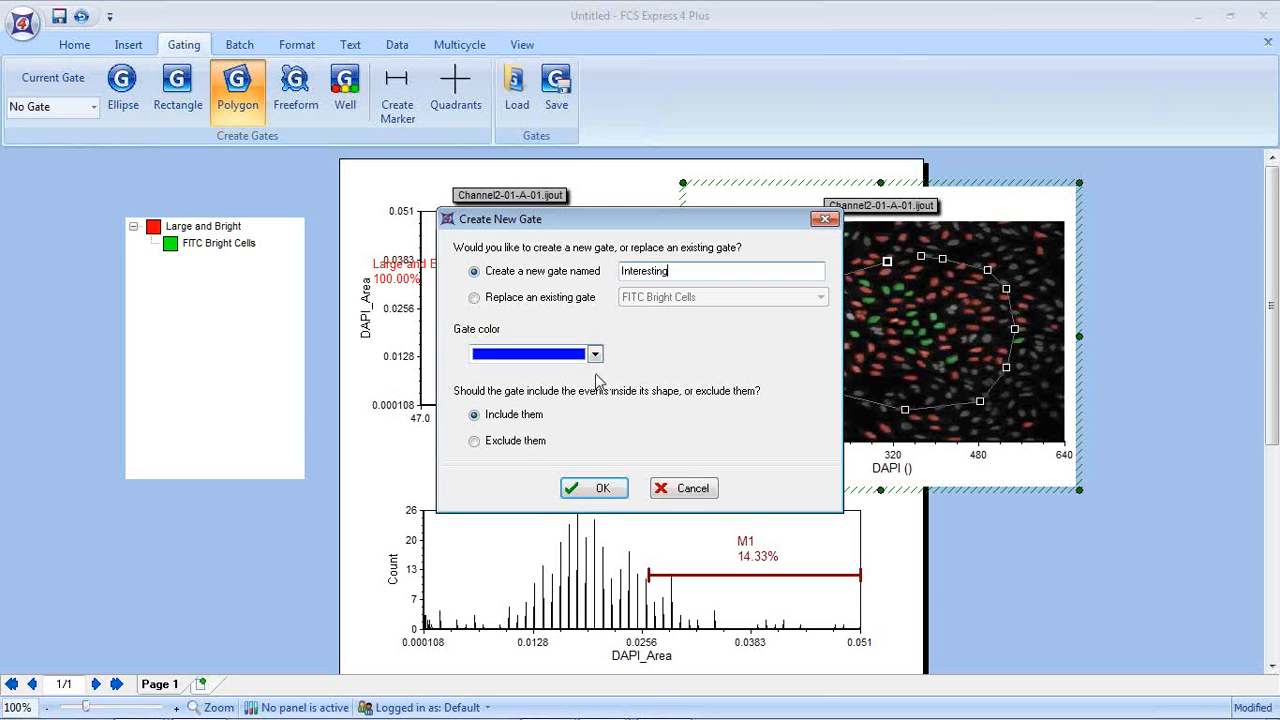
click(604, 490)
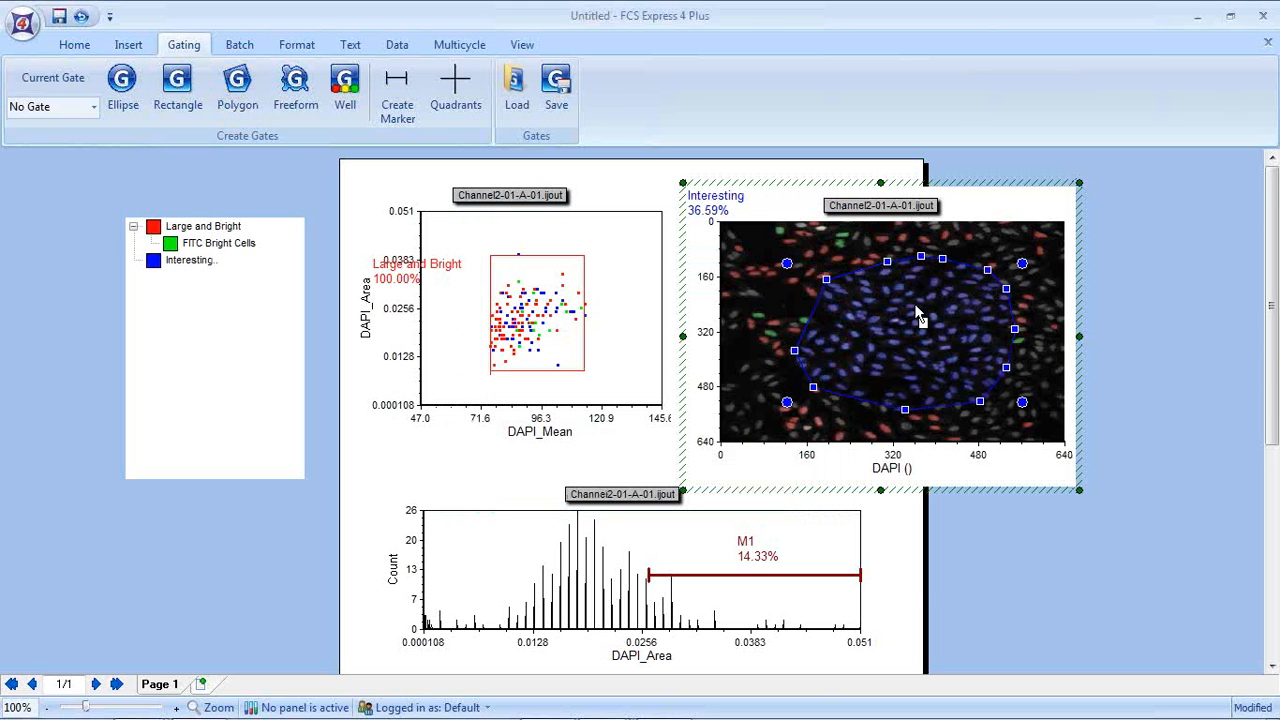
- Resize and reposition the "Interesting" gate on the picture plot to span about 100 to 516 horizontally and 47 to 567 vertically
mouse_move(786, 403)
mouse_down()
mouse_move(836, 378)
mouse_move(792, 412)
mouse_up()
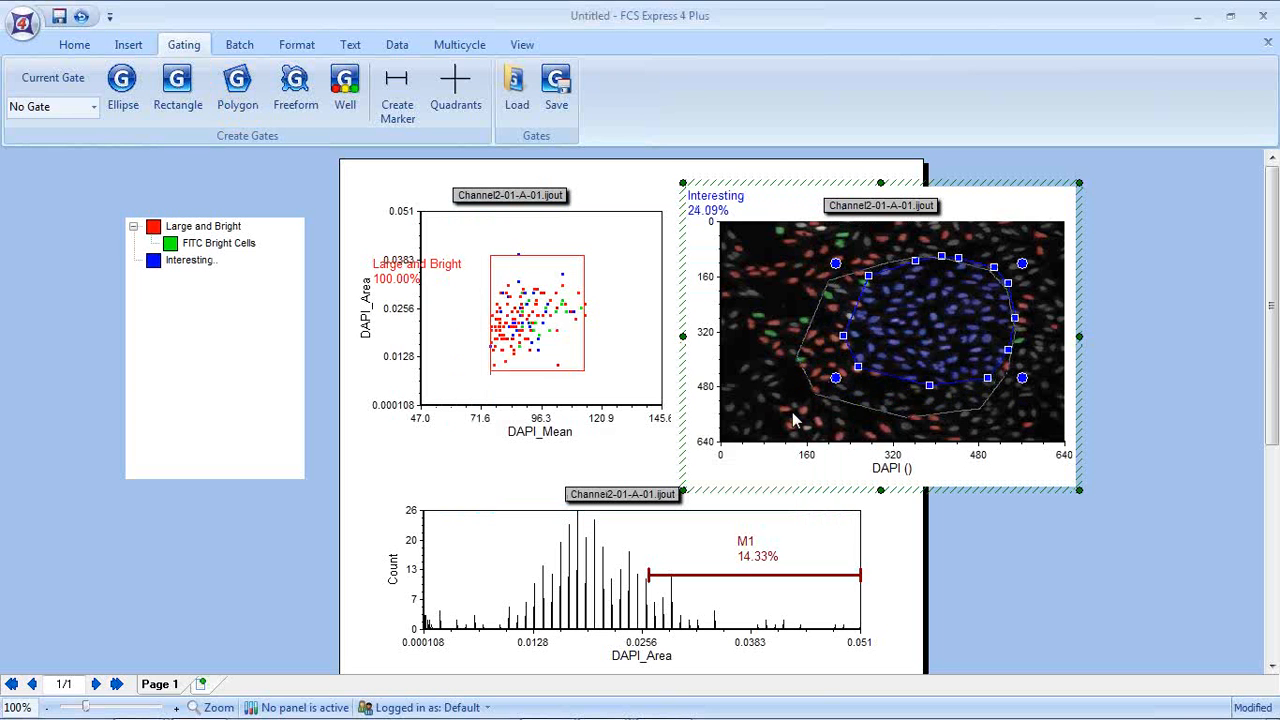
click(729, 210)
drag(736, 211, 710, 218)
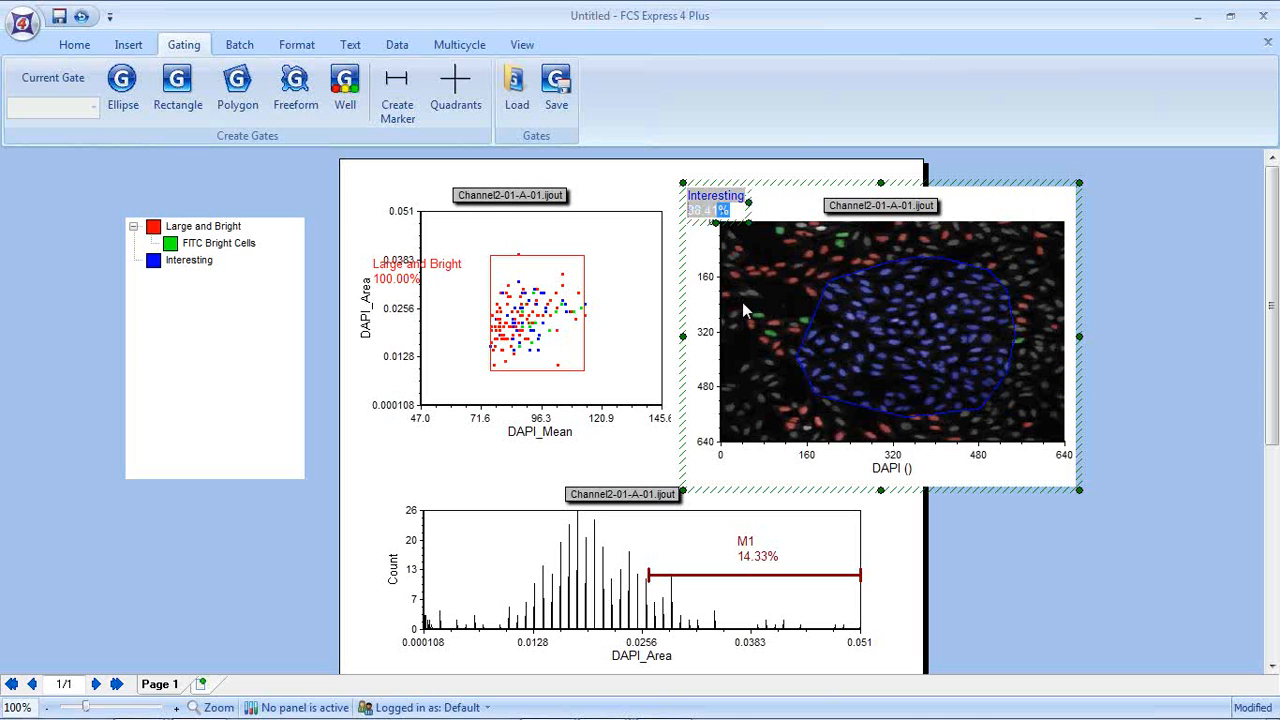
click(561, 330)
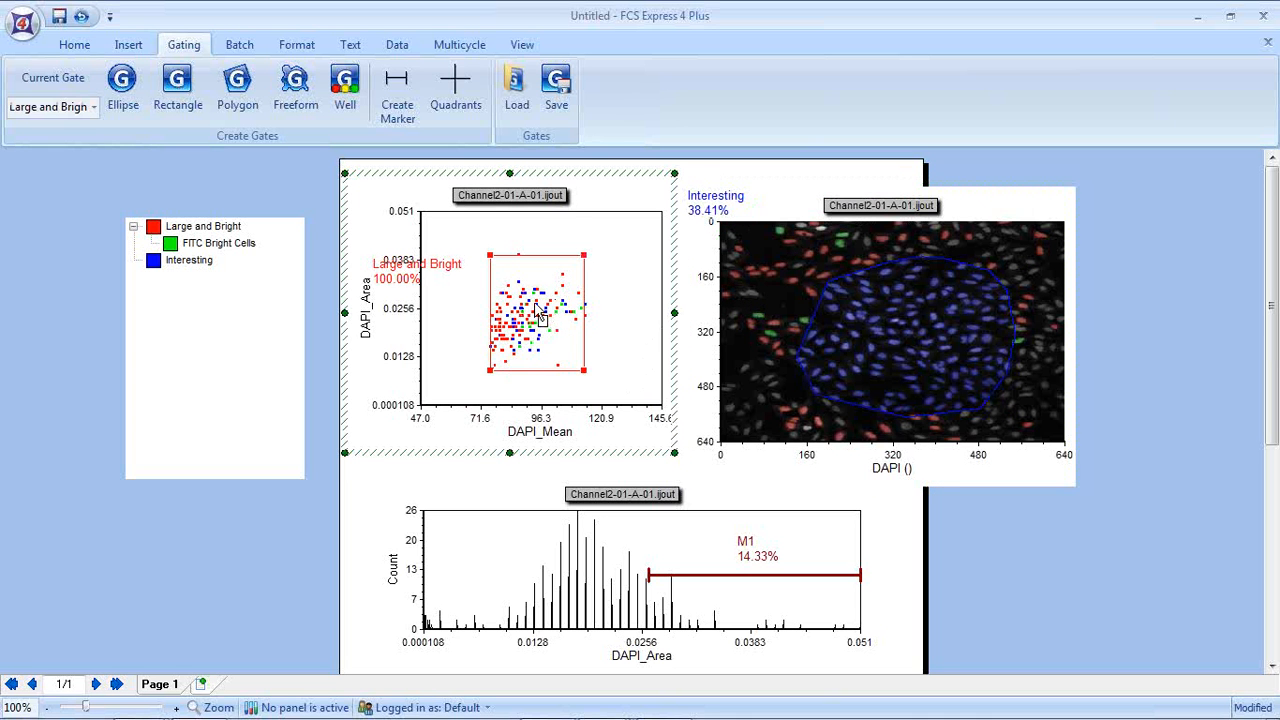
click(840, 400)
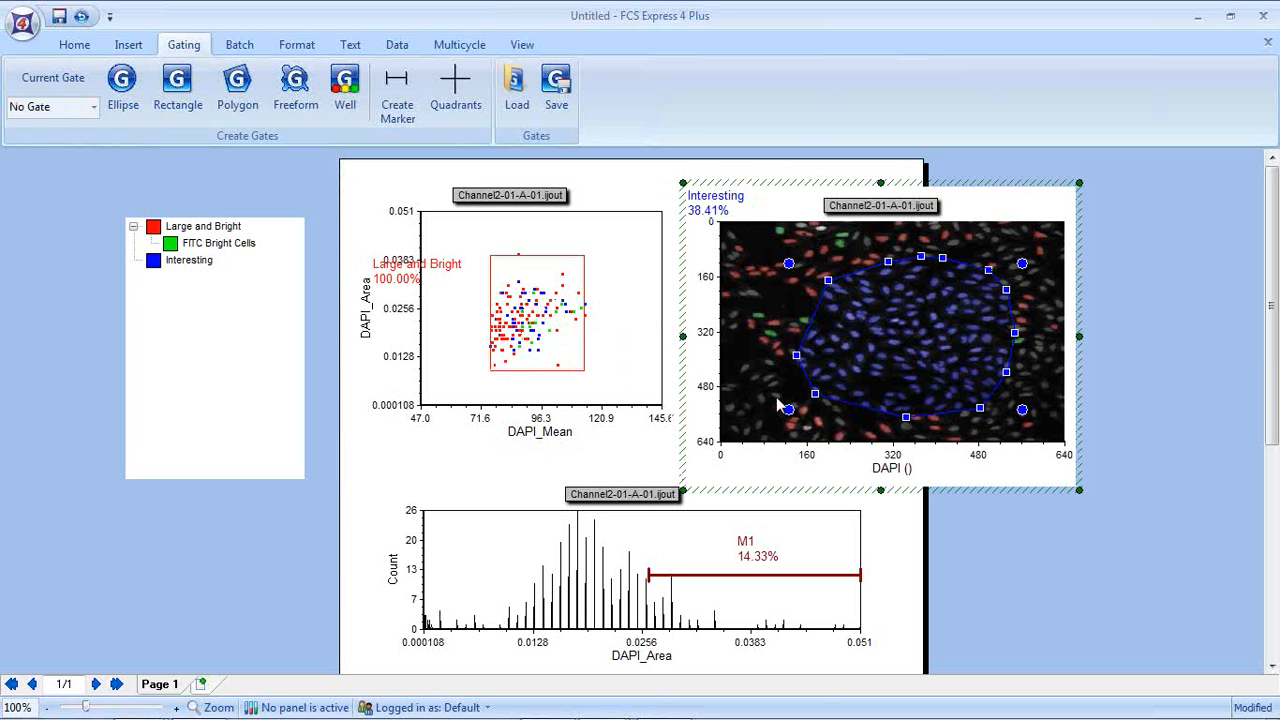
drag(788, 408, 919, 359)
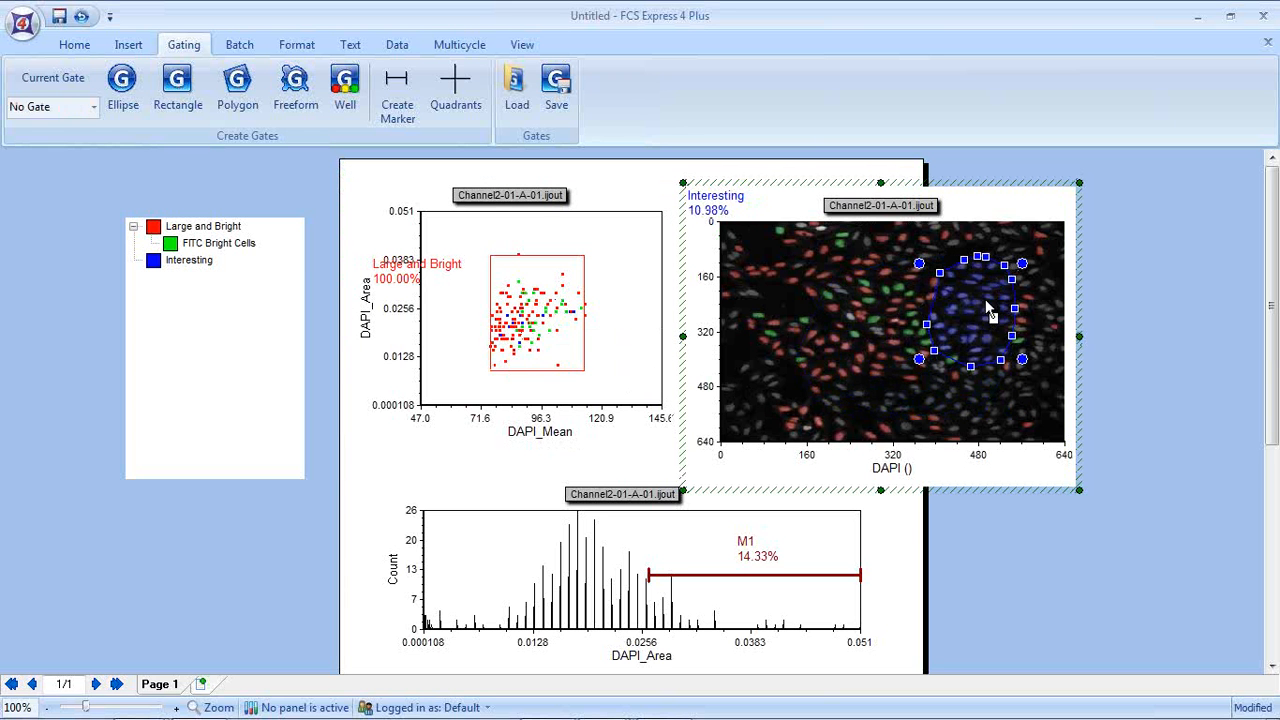
drag(991, 306, 1009, 264)
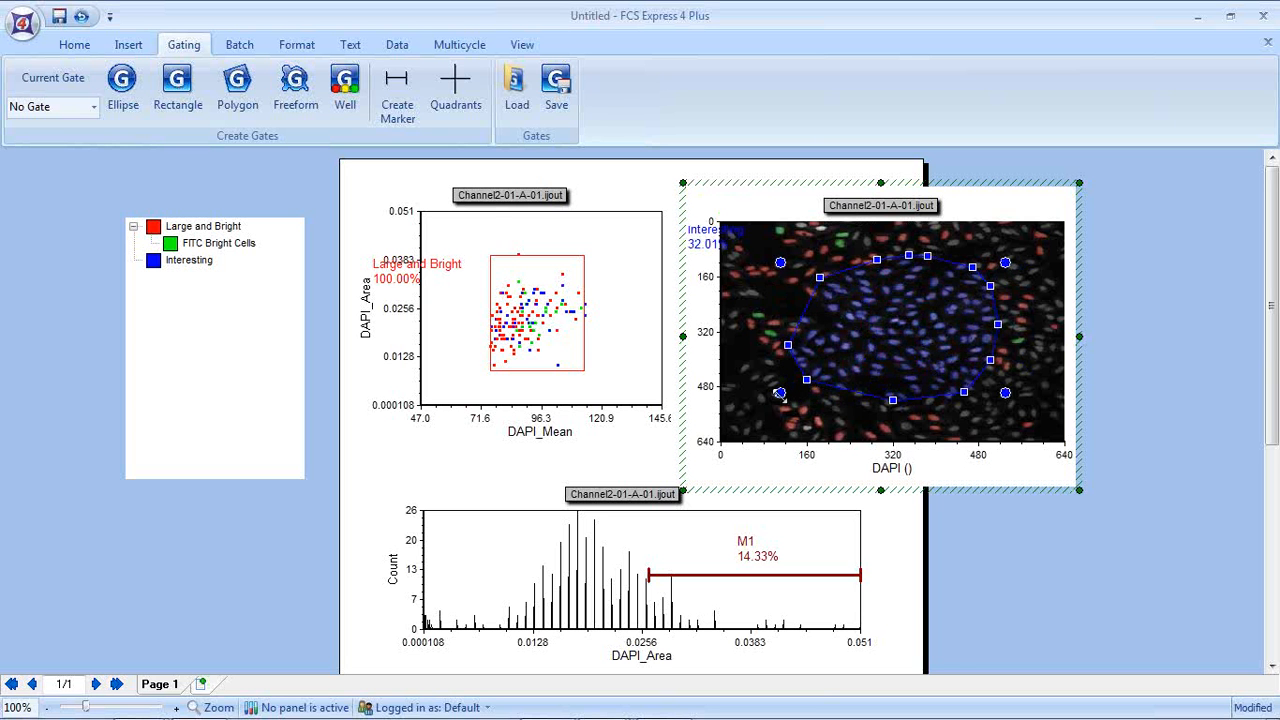
drag(780, 394, 776, 410)
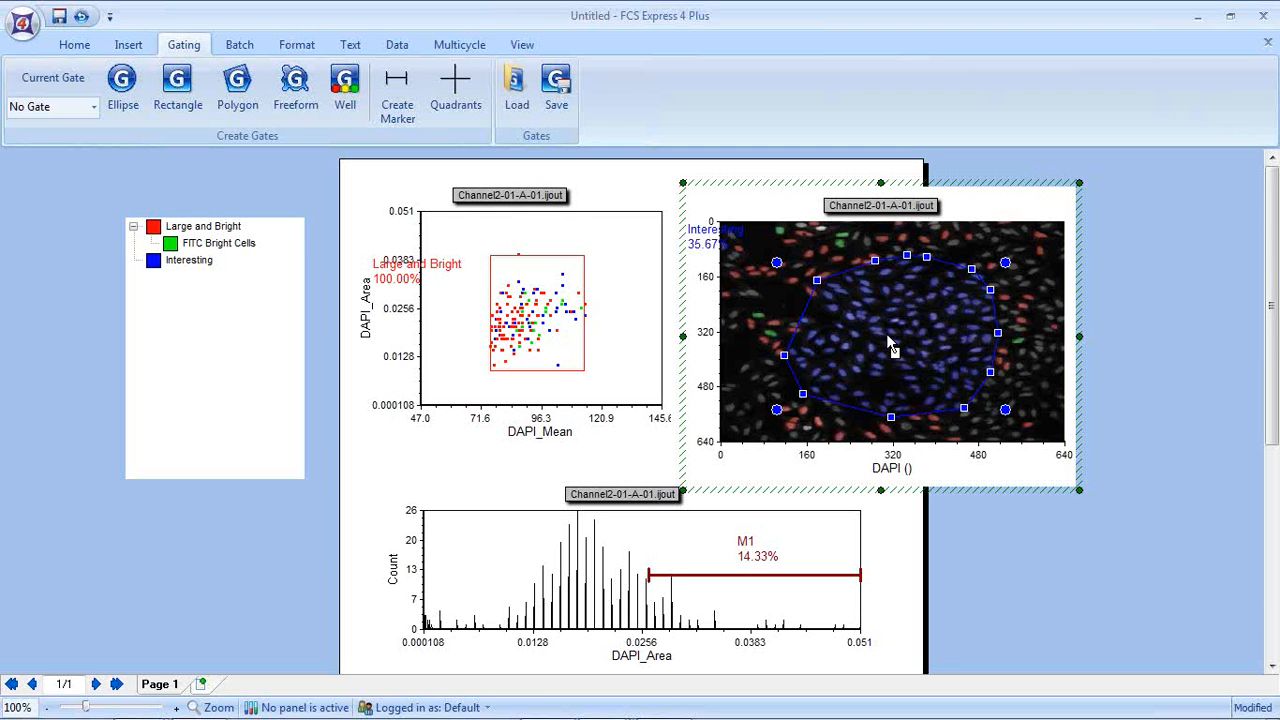
drag(776, 262, 766, 247)
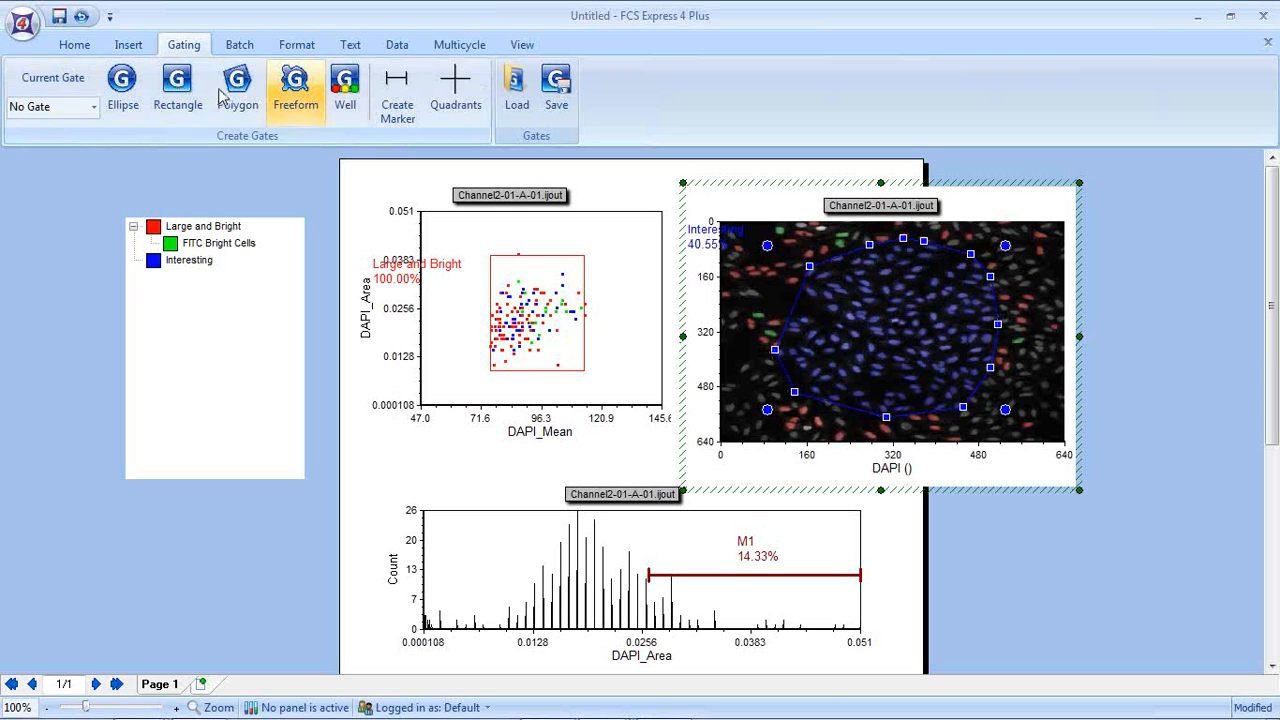
- Try a small rectangular gate named "Artifacts" near the image's left edge that excludes the events inside, and delete it
click(180, 95)
drag(774, 280, 737, 334)
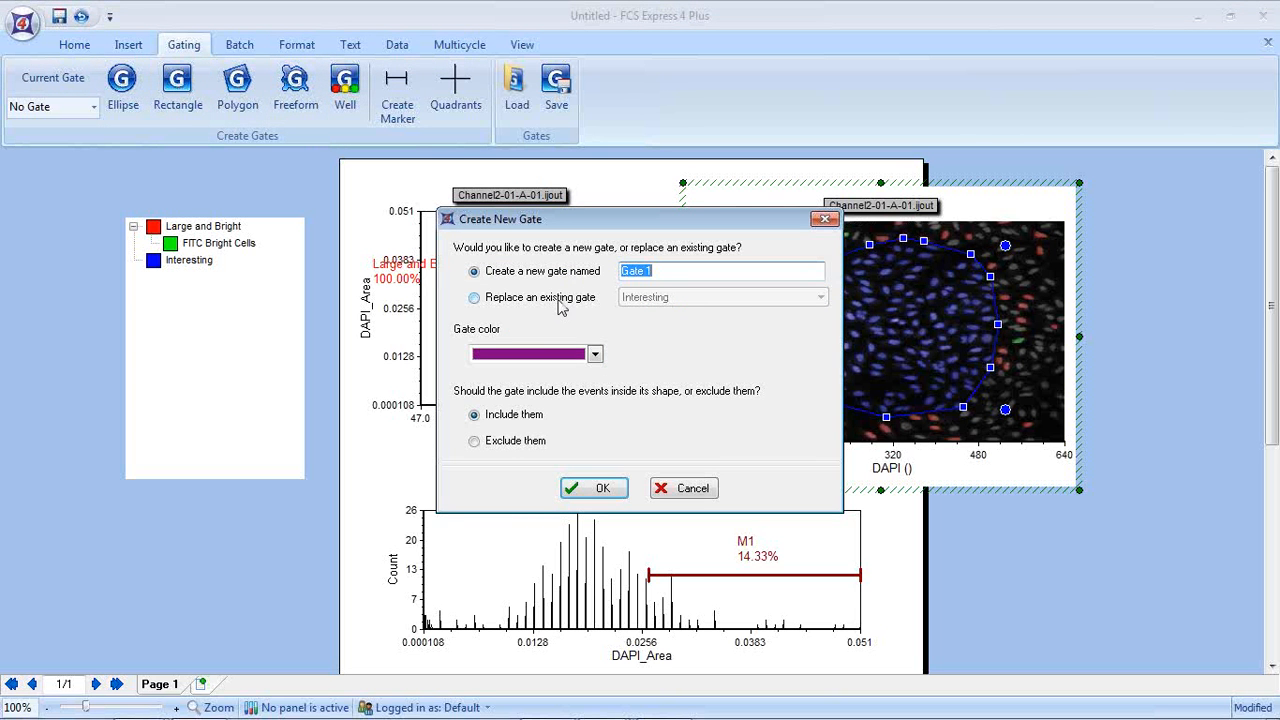
click(508, 443)
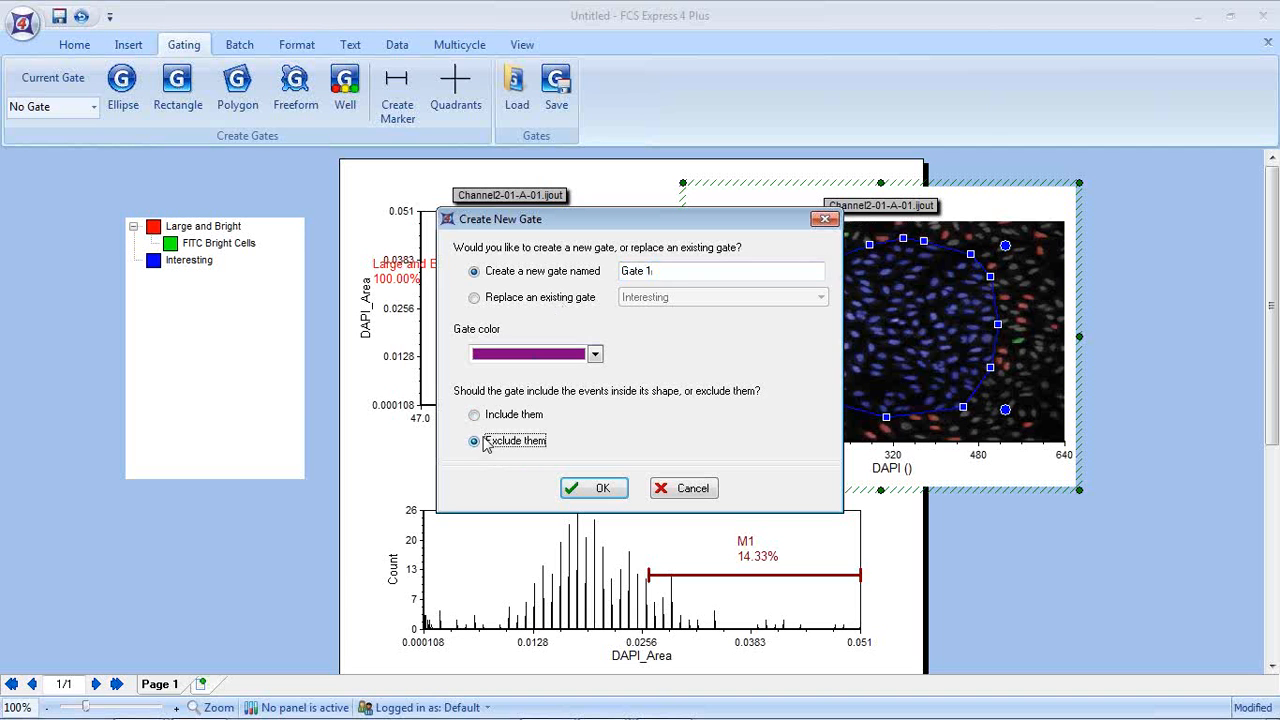
drag(658, 270, 600, 271)
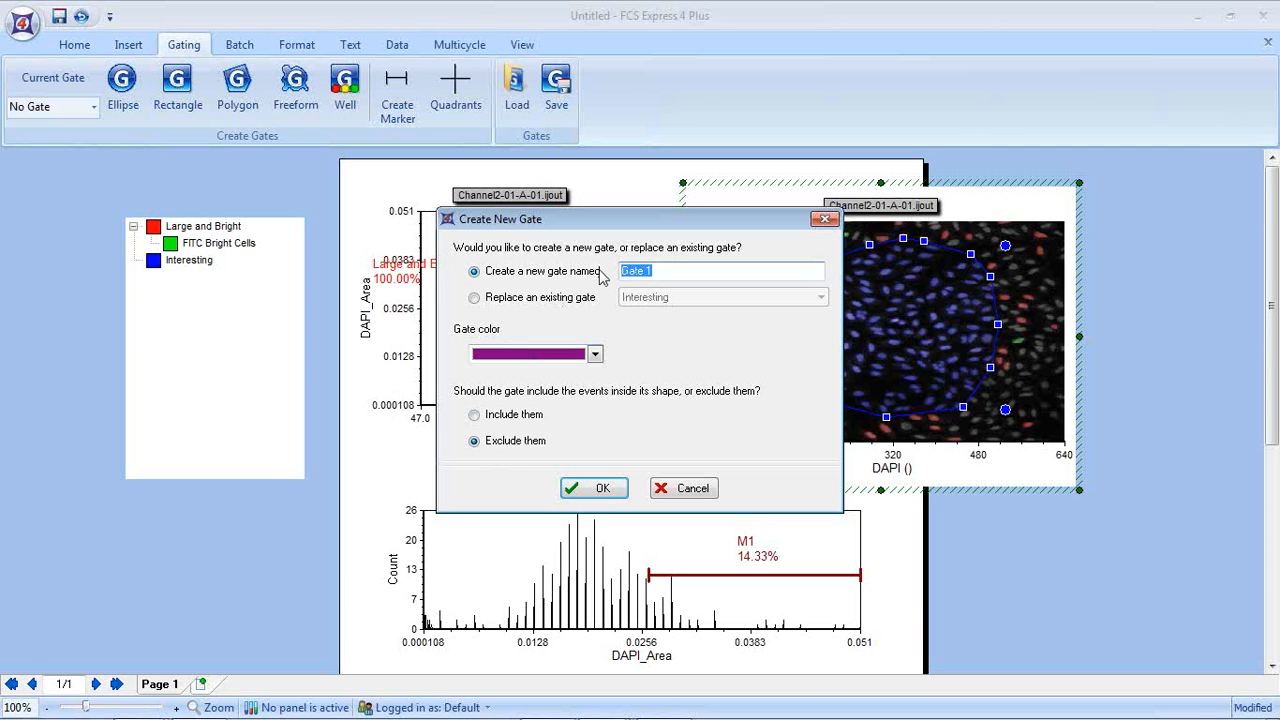
text(Artifacts)
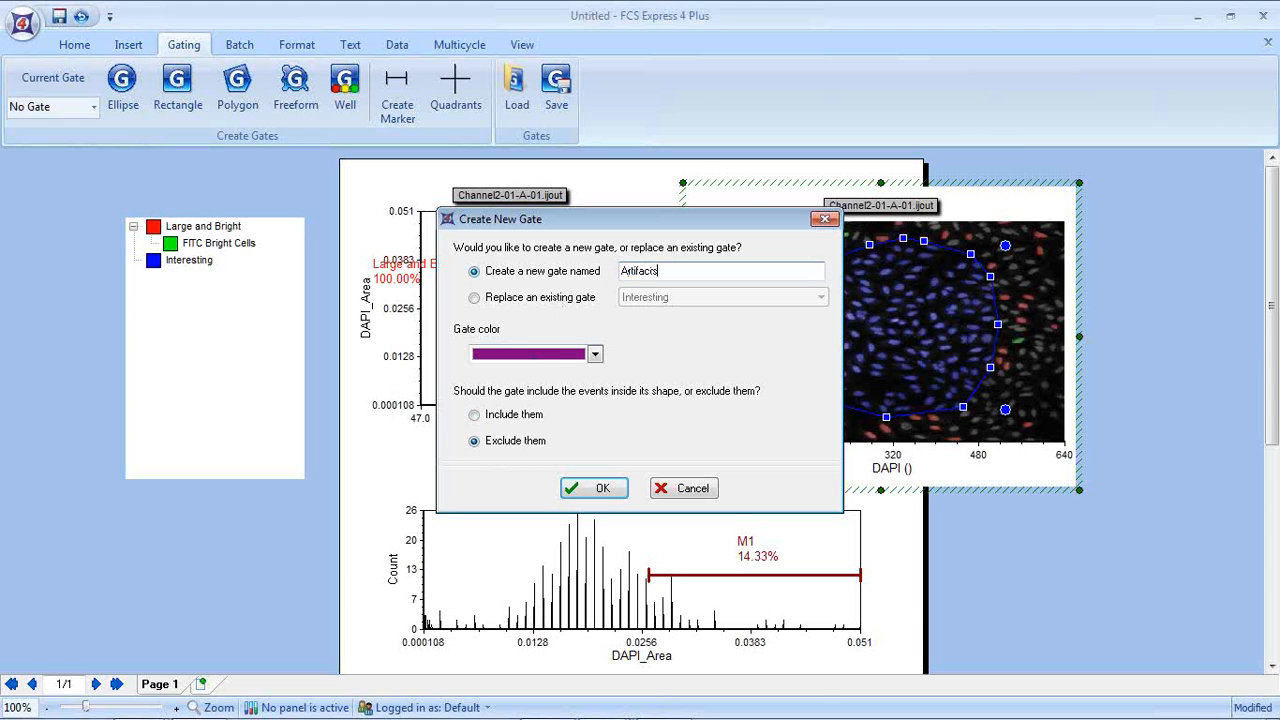
key(Return)
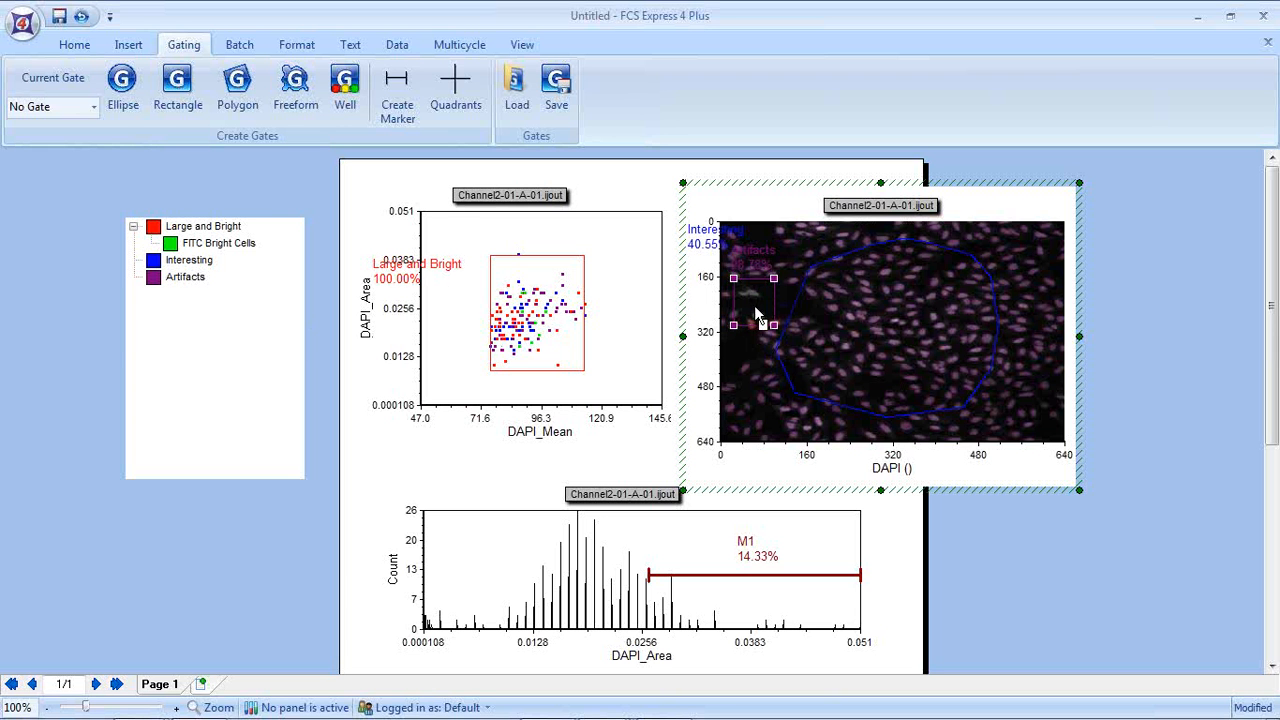
click(186, 279)
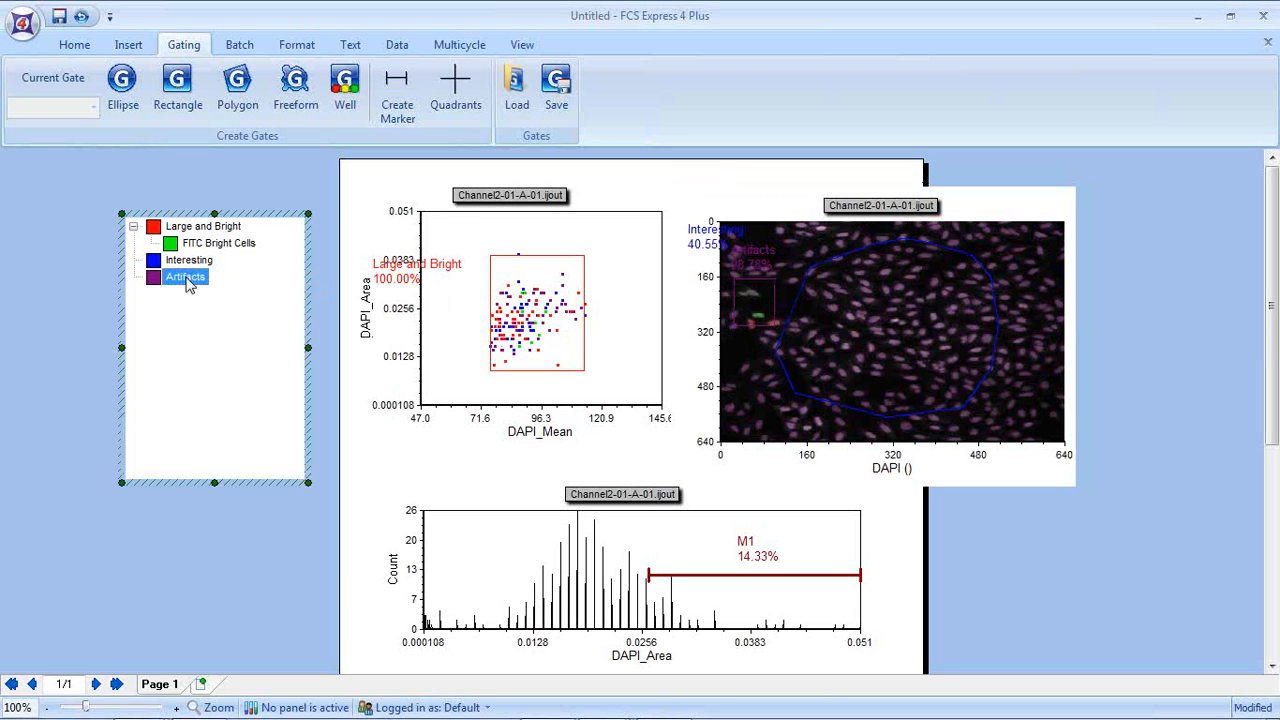
key(Delete)
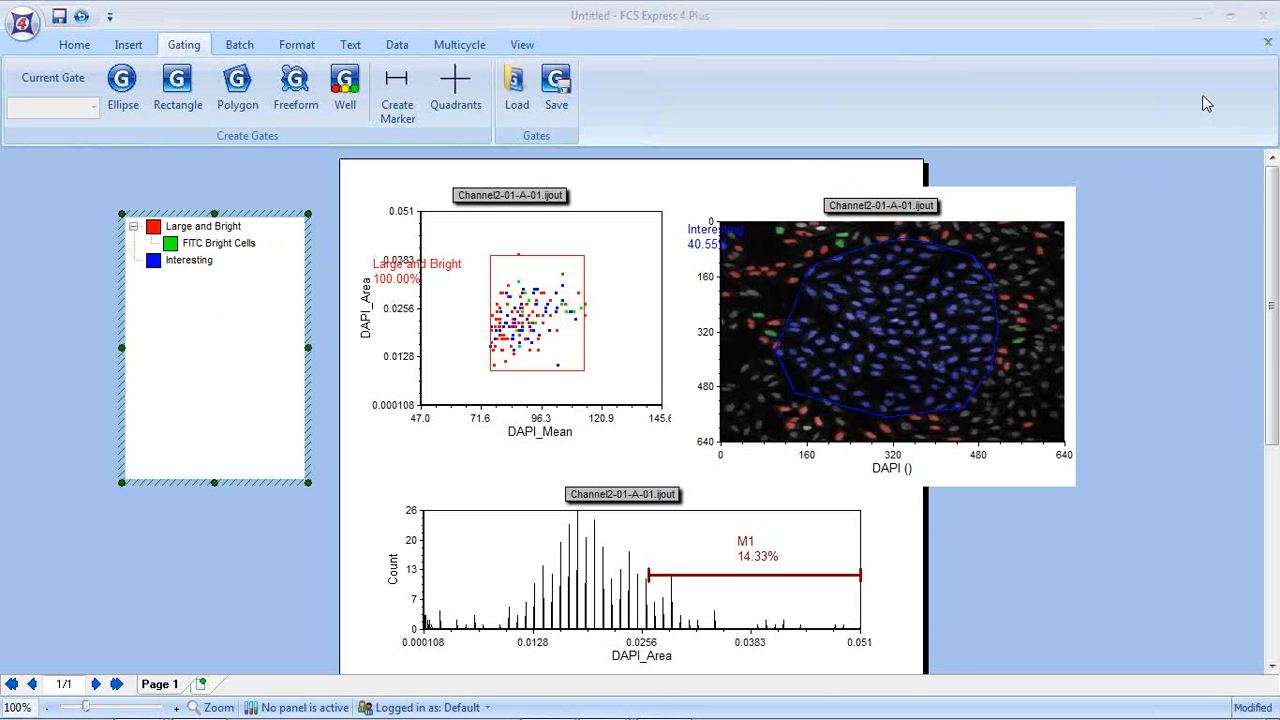
- Nest the "Large and Bright" gate with its FITC Bright Cells subgate under "Interesting", and apply the "Interesting" gate to the picture plot
click(156, 228)
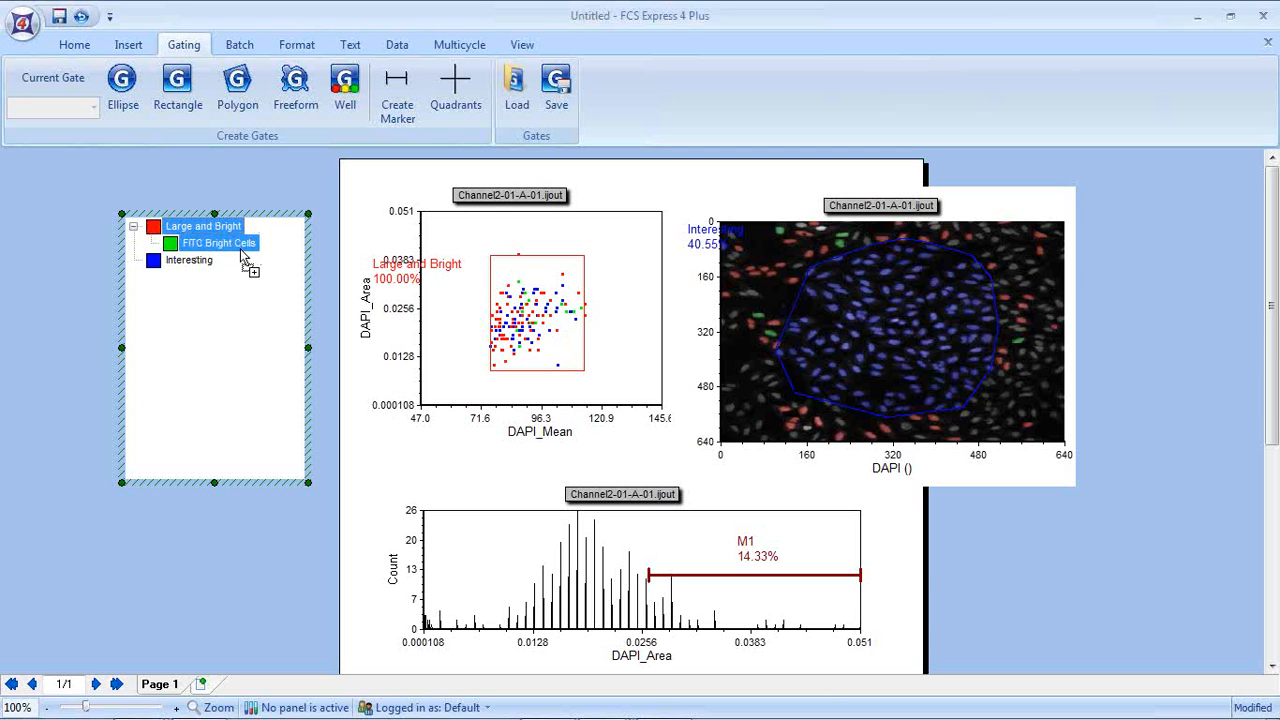
drag(170, 264, 168, 262)
click(151, 245)
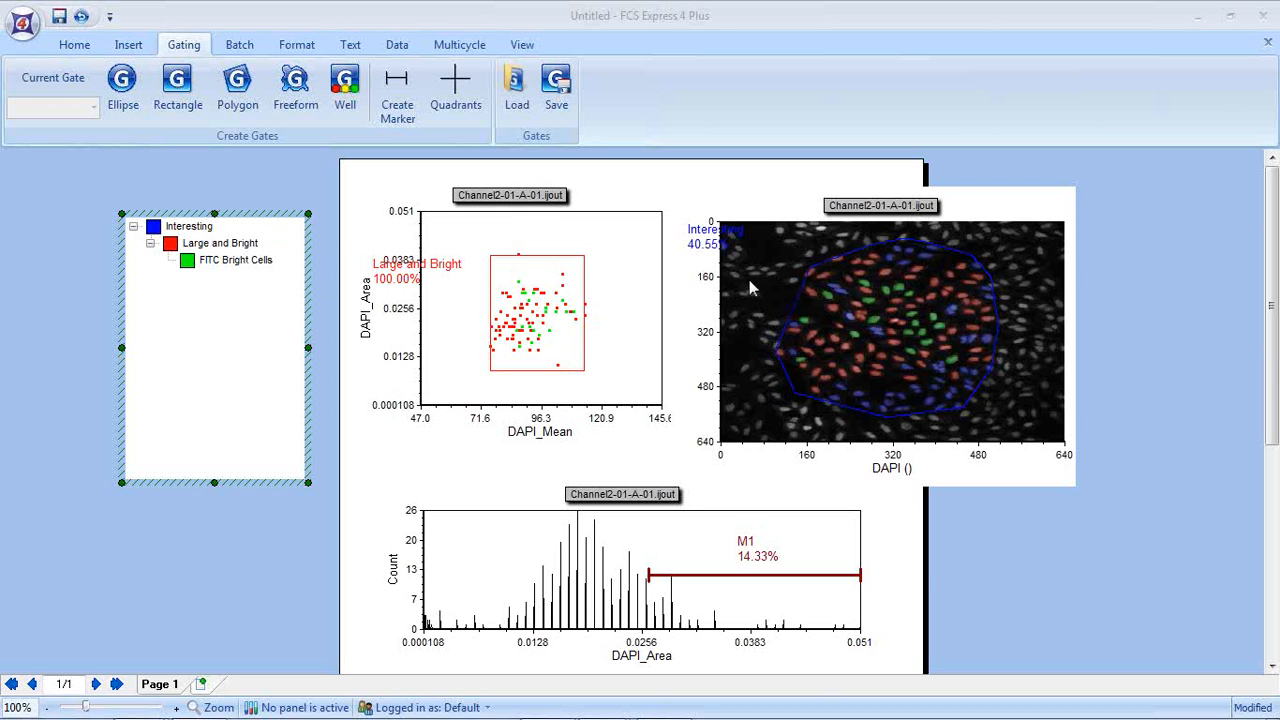
mouse_move(165, 227)
mouse_down()
mouse_move(236, 191)
mouse_move(416, 174)
mouse_move(815, 232)
mouse_up()
drag(876, 317, 876, 317)
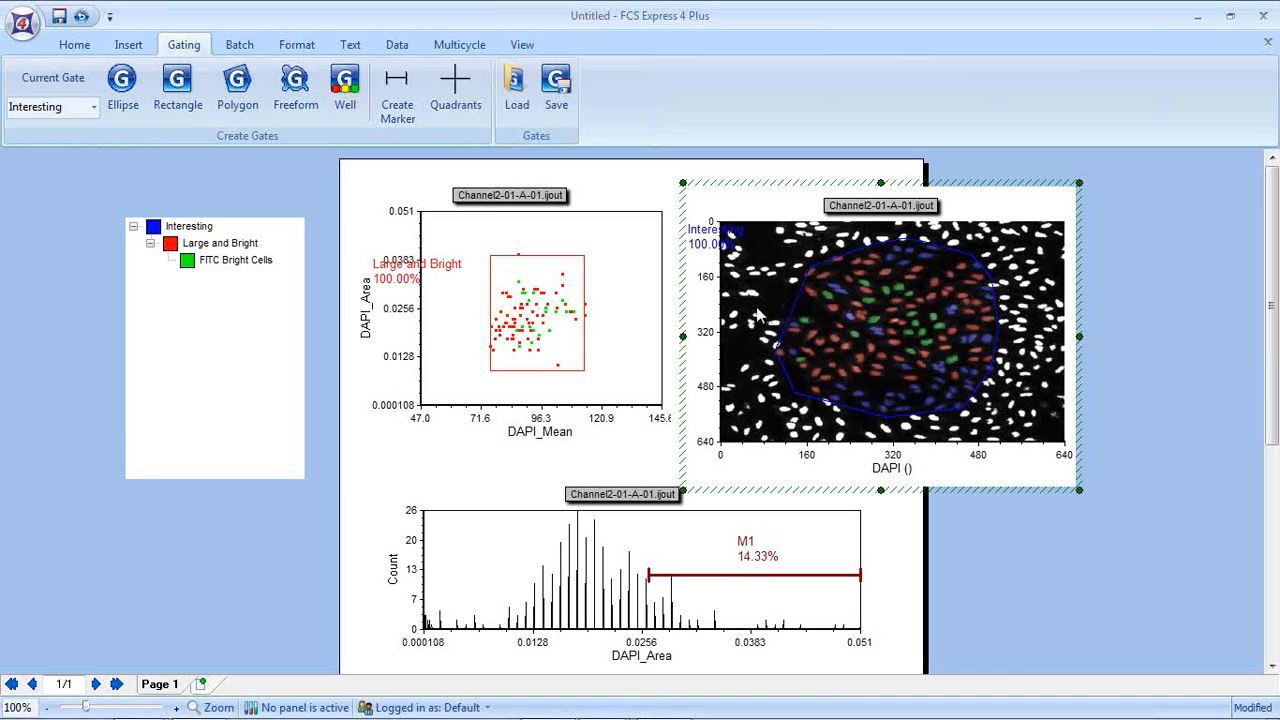
- Format the picture plot with a solid black background
right_click(760, 248)
click(822, 172)
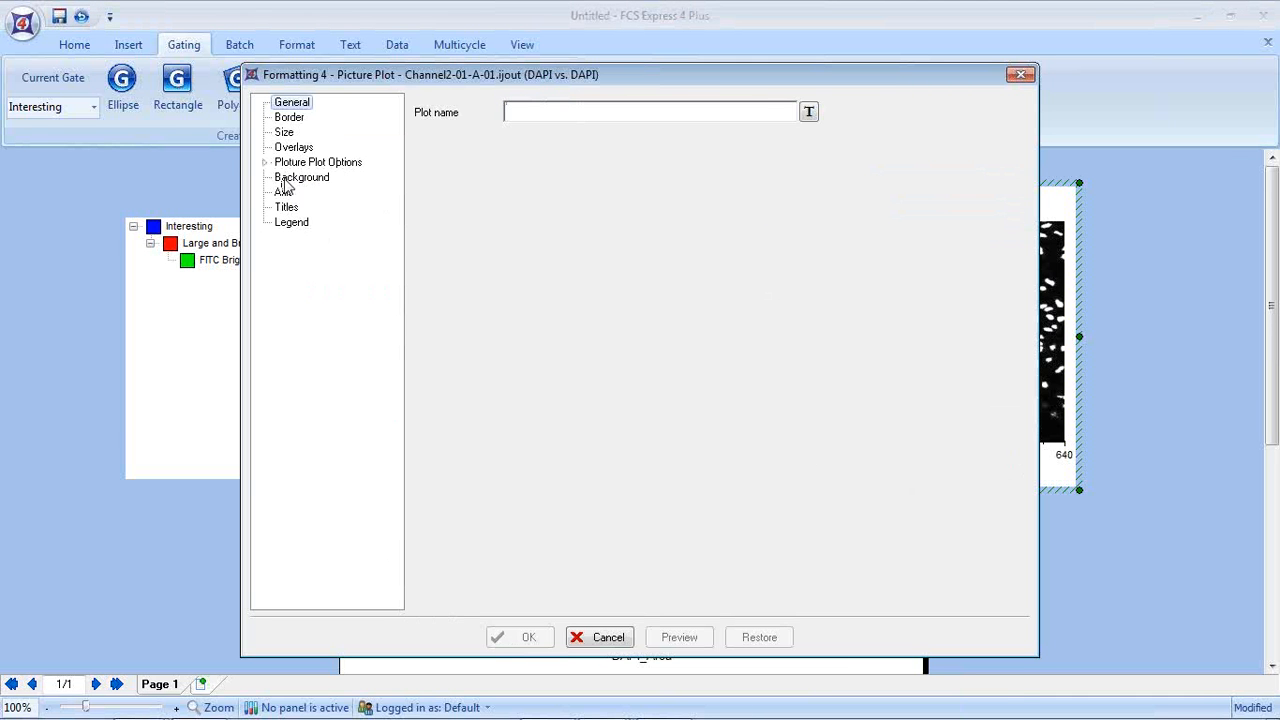
click(301, 177)
click(590, 130)
click(514, 152)
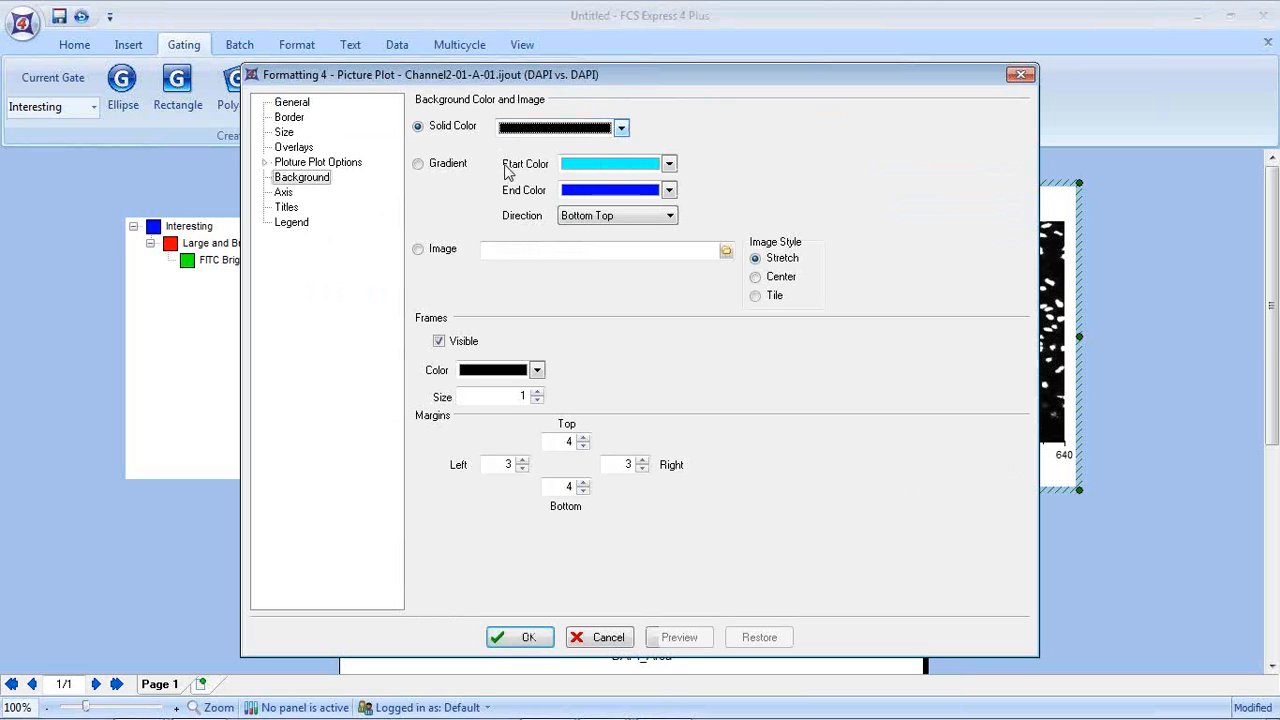
click(548, 638)
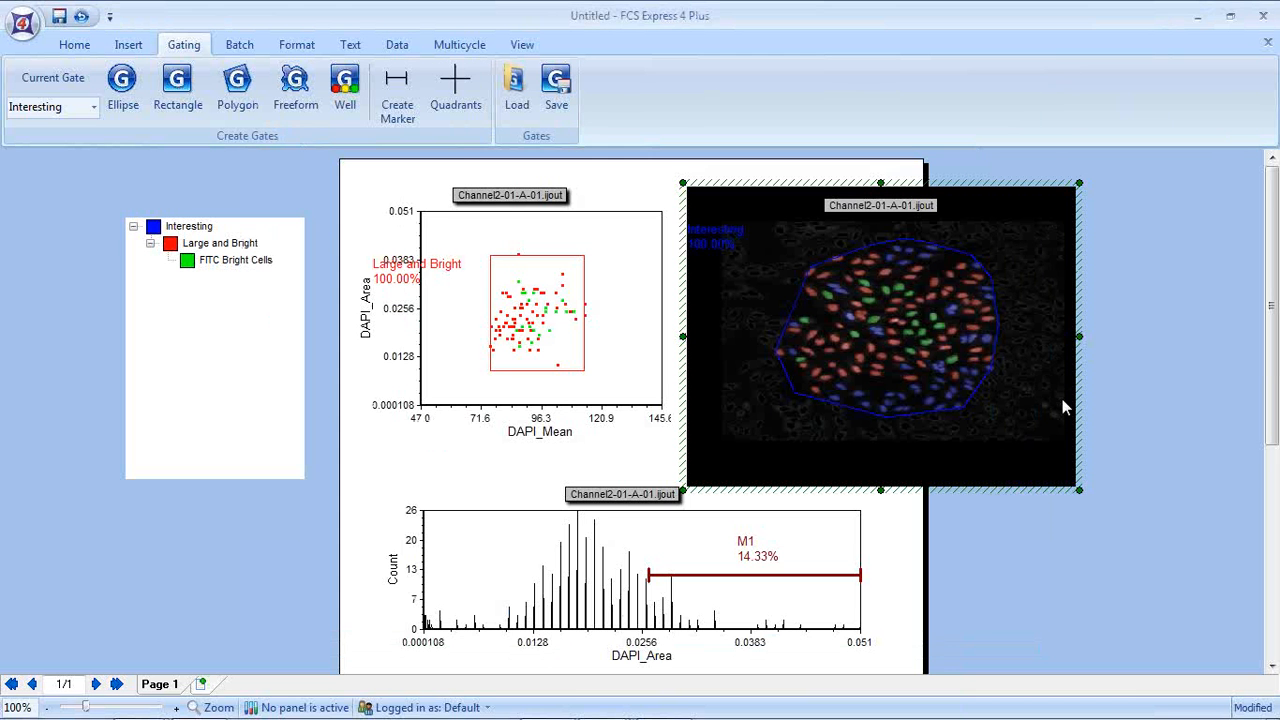
- Enlarge the "Interesting" gate to about 100–555 horizontally and 15–570 vertically, and apply the FITC Bright Cells gate to the picture plot
click(940, 330)
mouse_move(1027, 235)
mouse_down()
mouse_move(1050, 218)
mouse_move(1026, 235)
mouse_up()
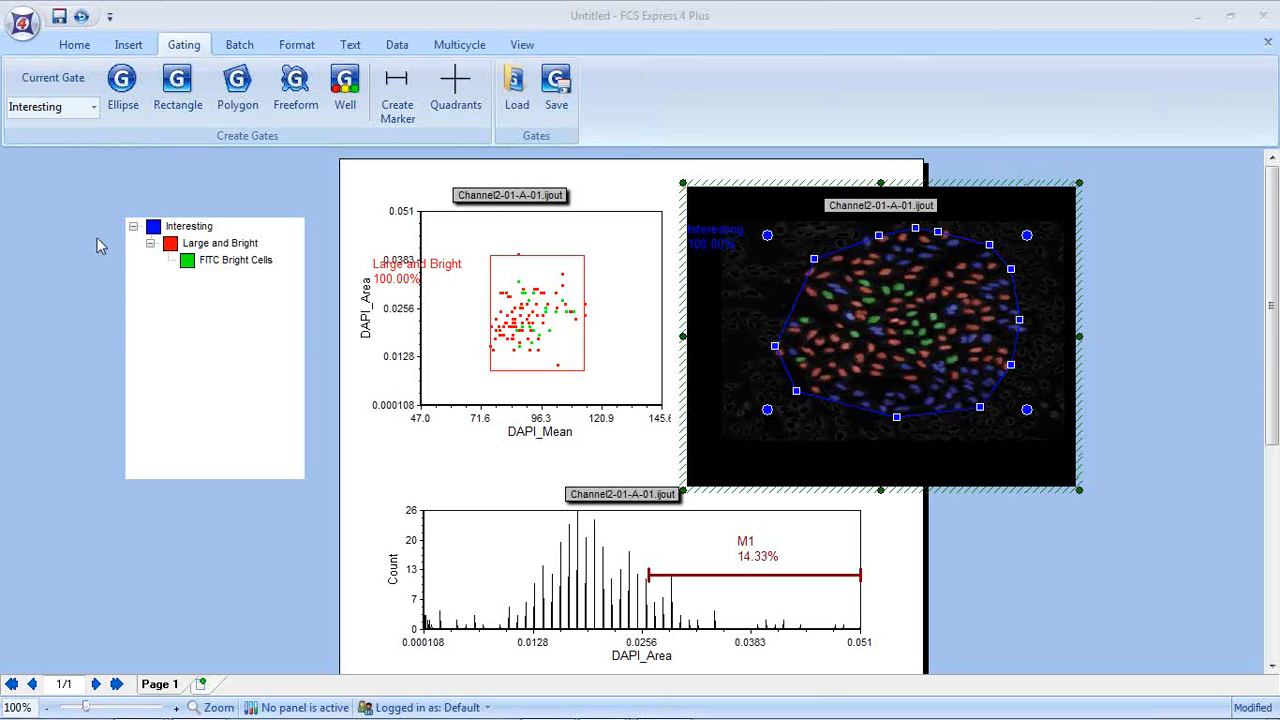
click(204, 262)
mouse_move(204, 263)
mouse_down()
mouse_move(261, 207)
mouse_move(429, 162)
mouse_move(698, 238)
mouse_move(770, 337)
mouse_up()
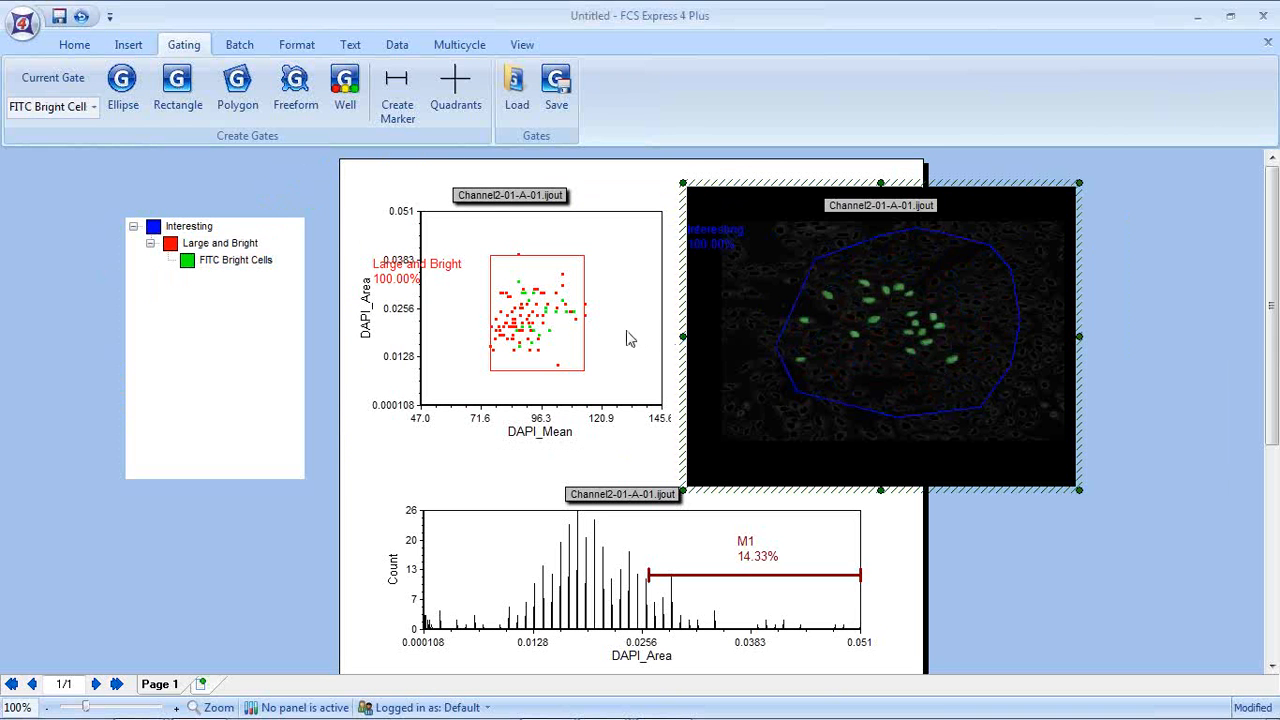
- Enlarge the "Large and Bright" gate on the dot plot to reach DAPI_Mean about 117 and DAPI_Area about 0.047
click(572, 302)
mouse_move(592, 263)
mouse_down()
mouse_move(590, 288)
mouse_move(590, 231)
mouse_up()
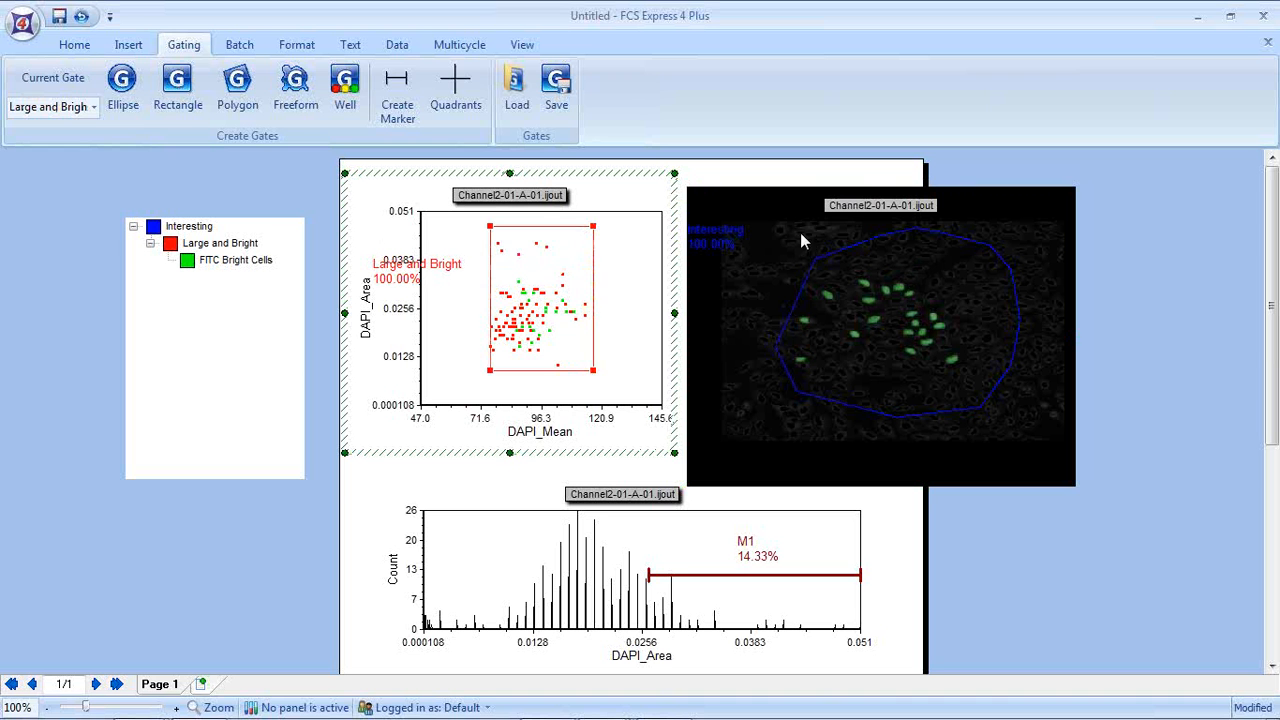
- Draw a small magenta elliptical gate "Gate 1" around DAPI_Mean 105 and DAPI_Area 0.035, including events inside, and apply it to the picture plot
click(123, 90)
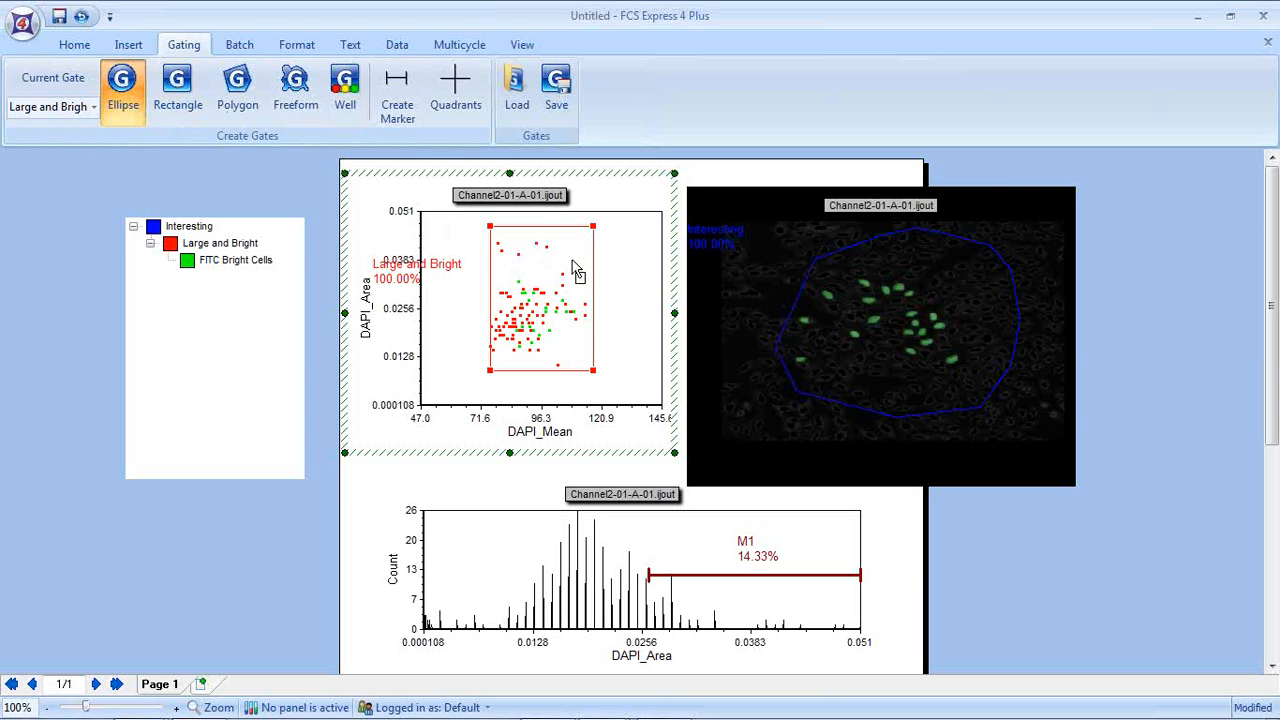
drag(575, 268, 572, 300)
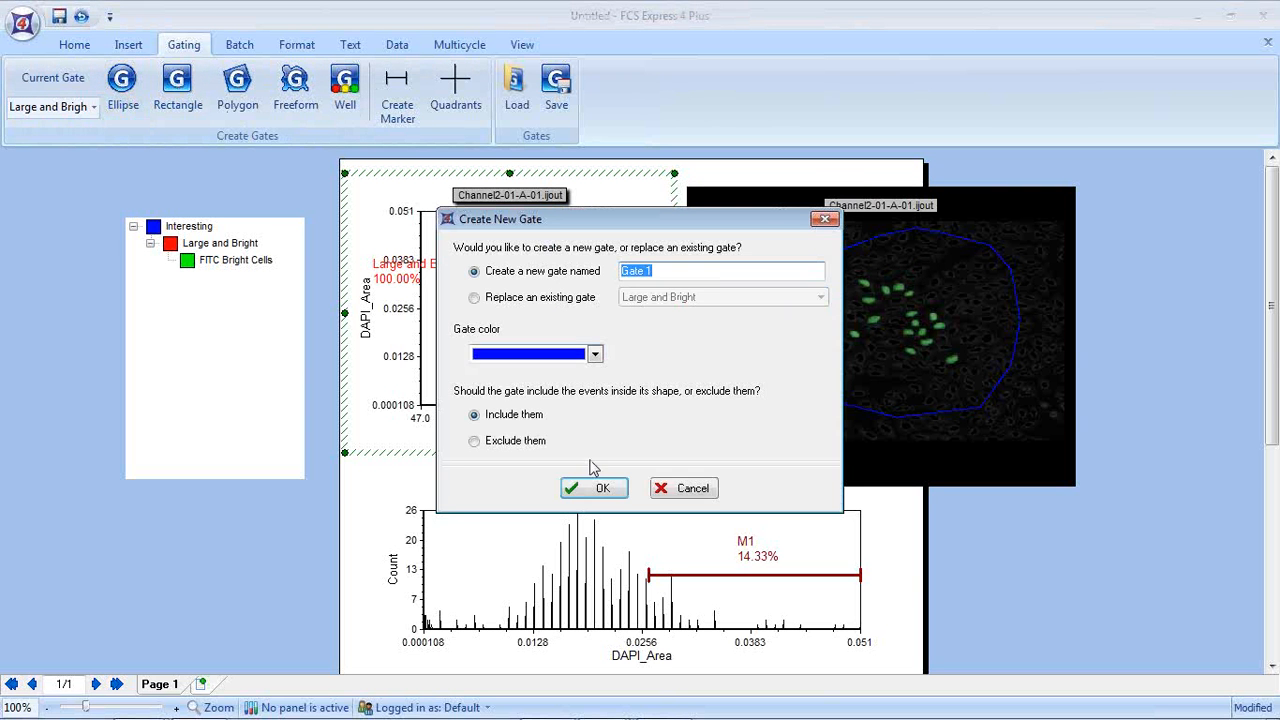
click(595, 354)
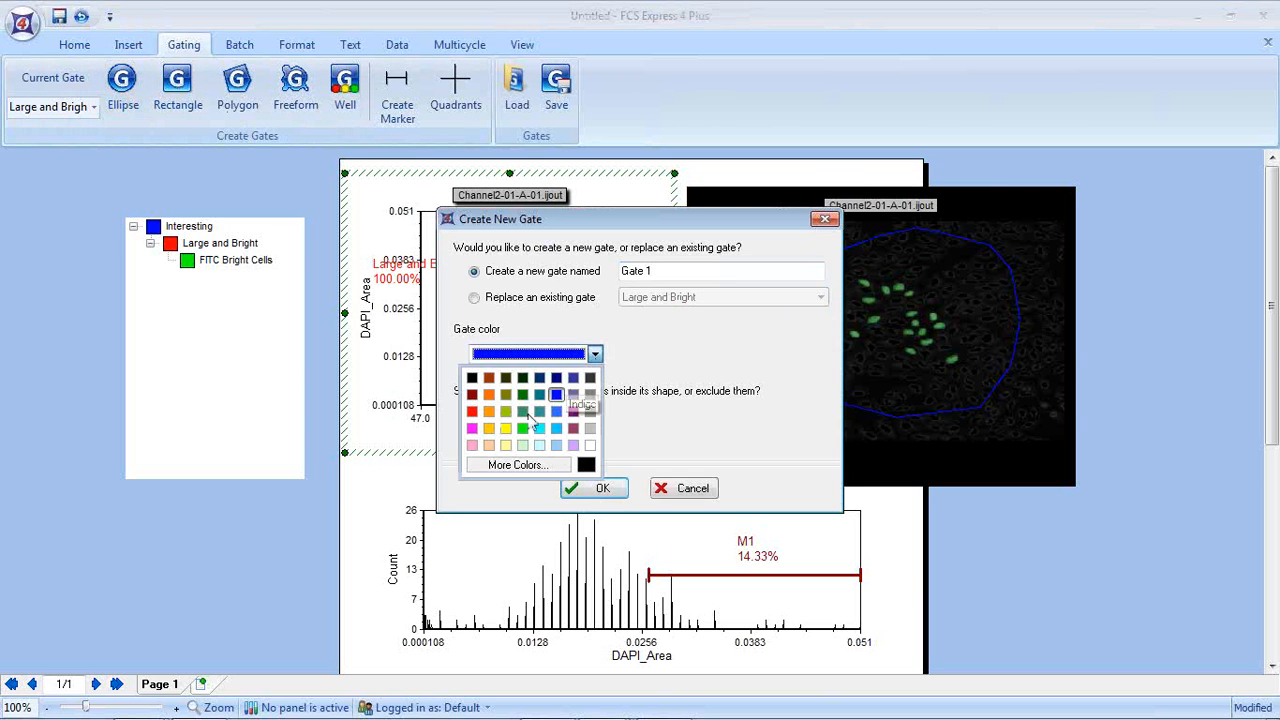
click(472, 428)
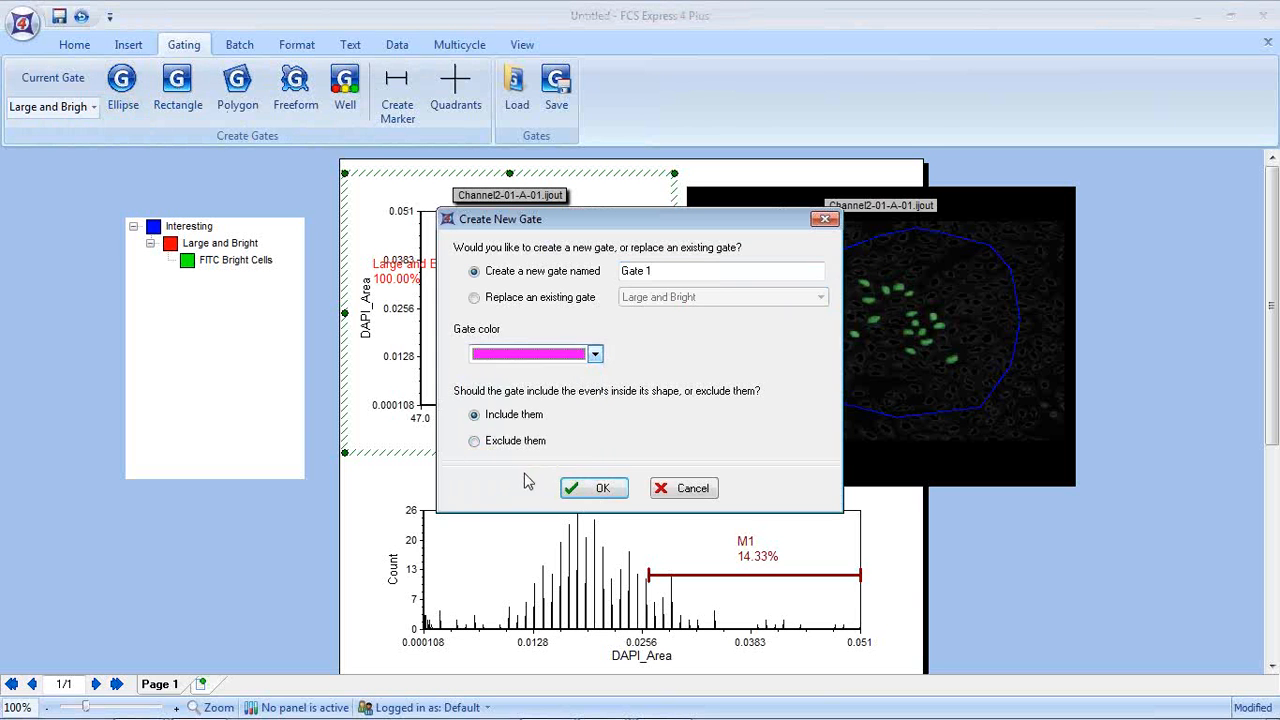
click(588, 488)
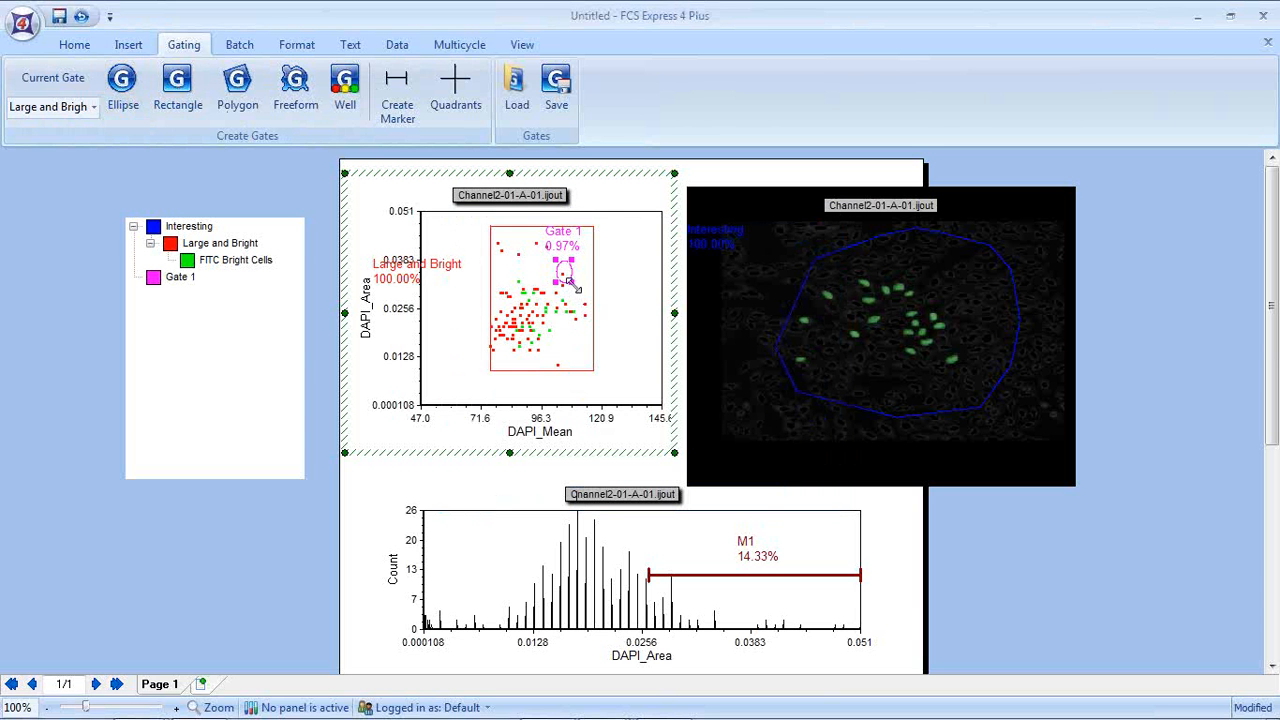
click(753, 288)
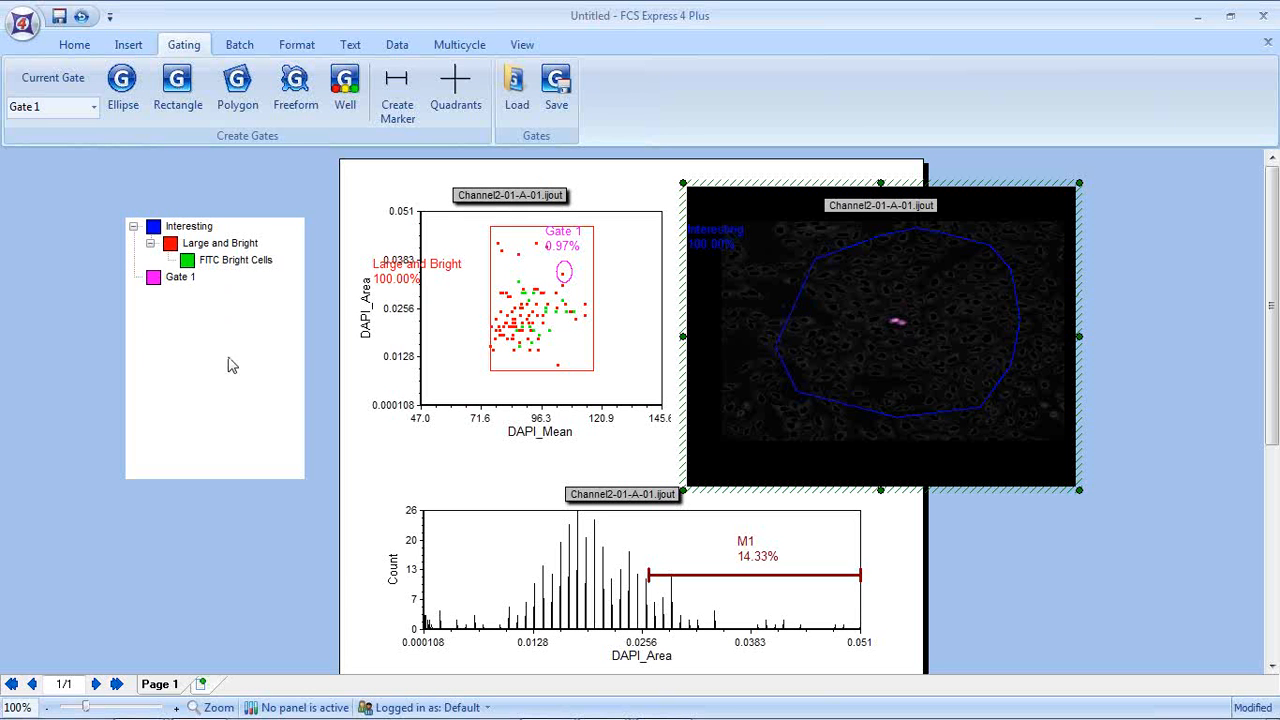
- Move the gate view down beside the histogram and insert a data grid in the freed space beside the dot plot
click(128, 44)
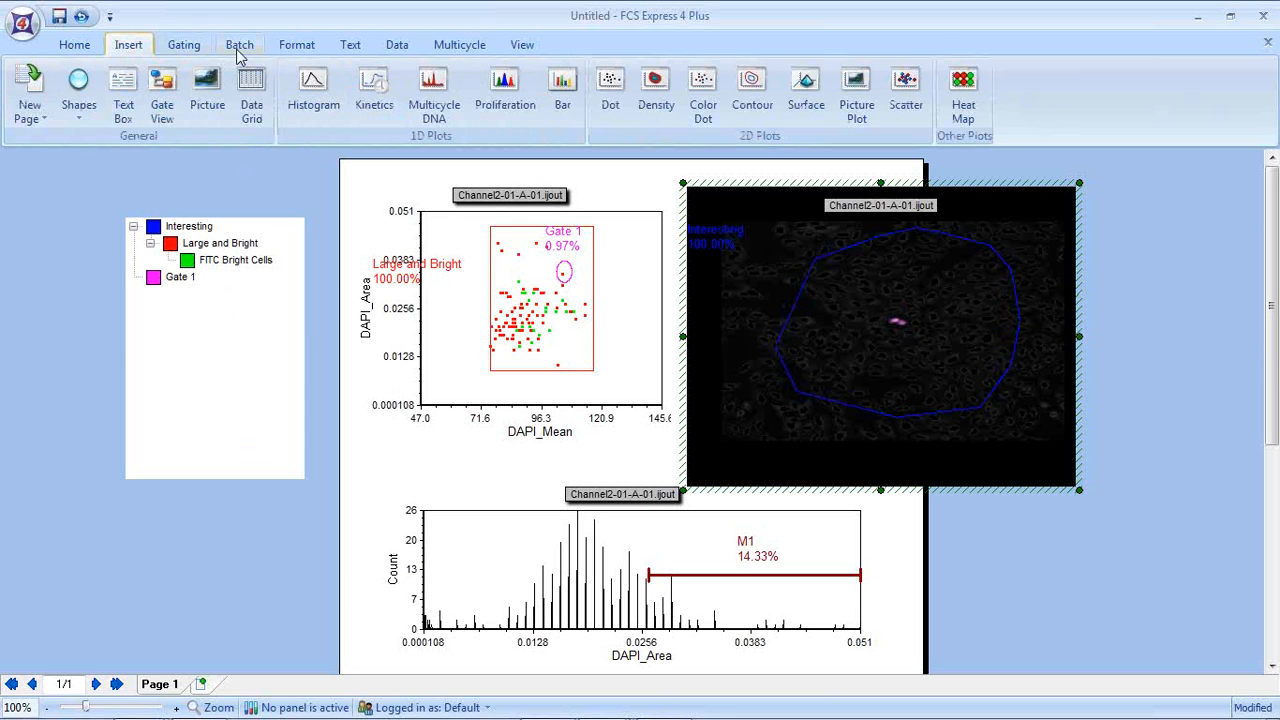
drag(281, 223, 293, 472)
click(251, 100)
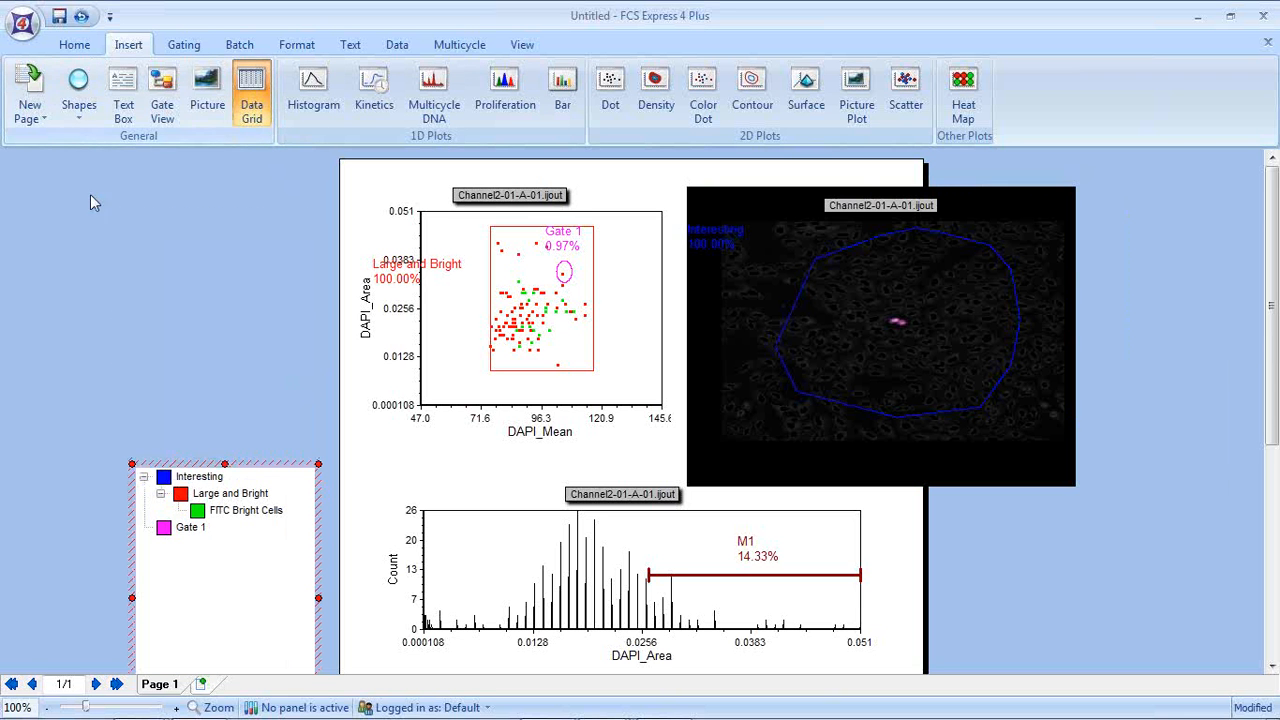
click(70, 206)
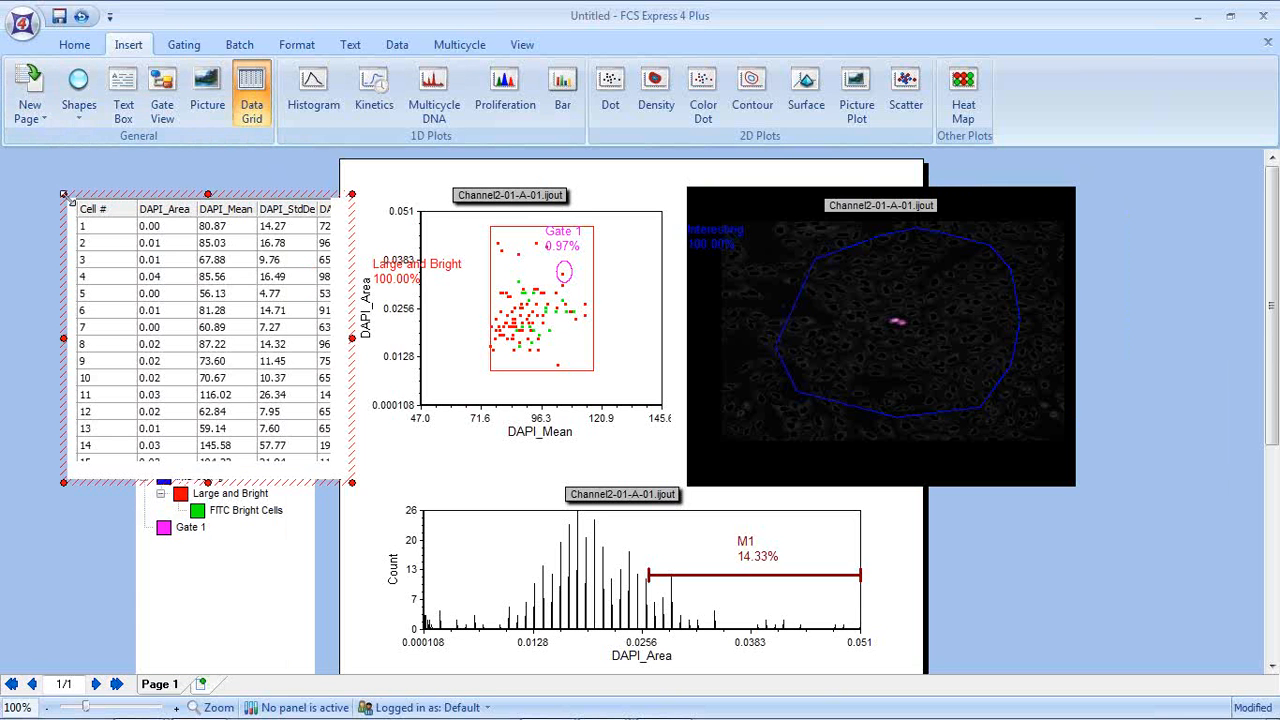
click(120, 248)
scroll(131, 286, down, 3)
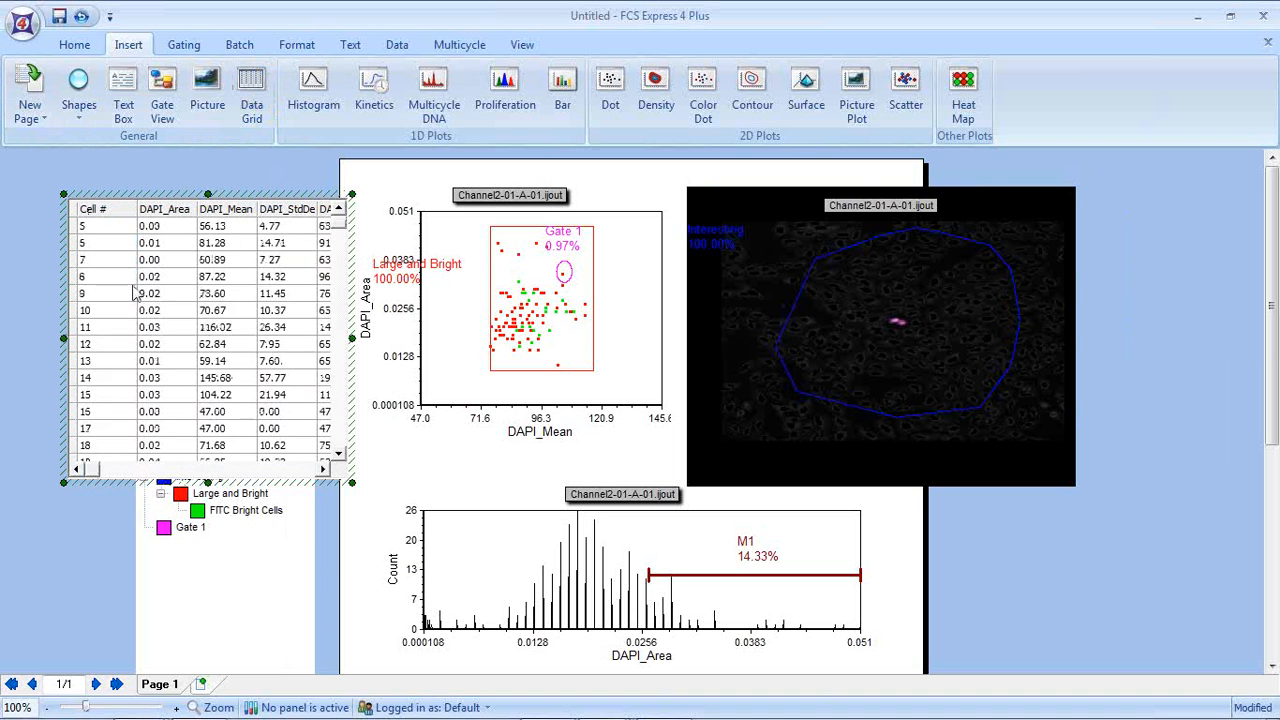
scroll(131, 293, up, 3)
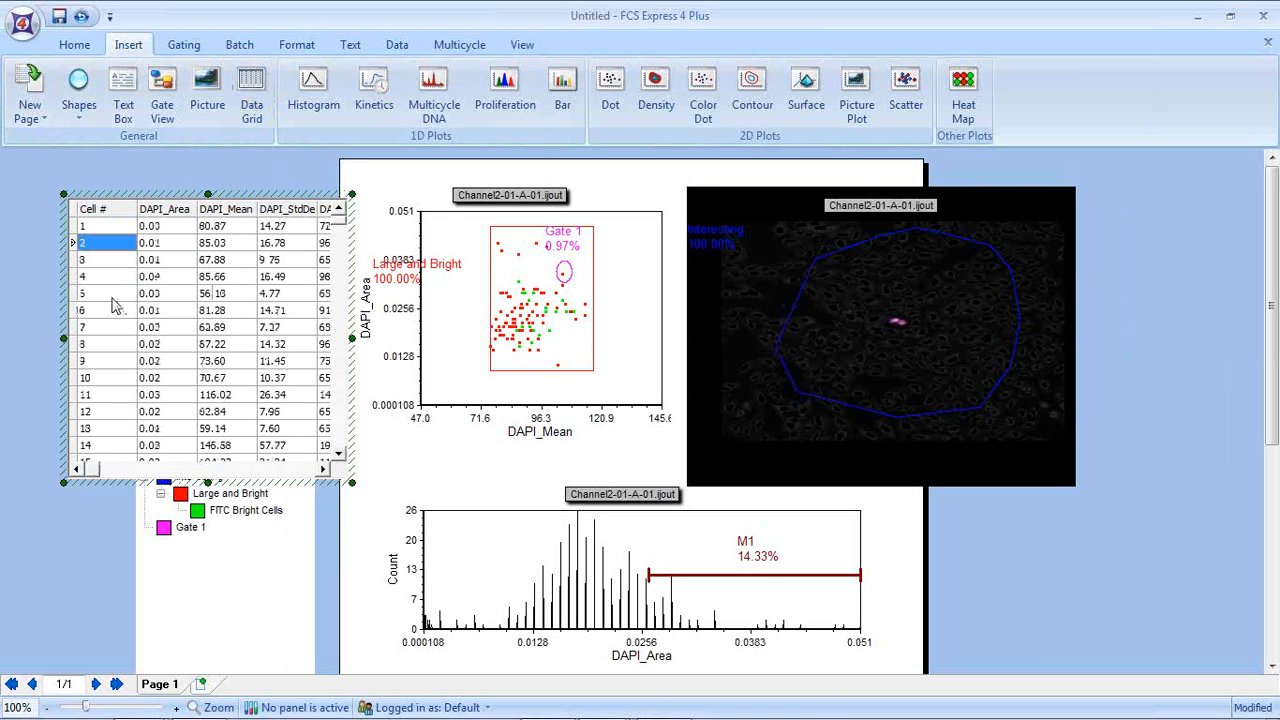
- Limit the data grid's displayed parameters to DAPI_Area, FITC and DAPI
right_click(178, 345)
click(208, 355)
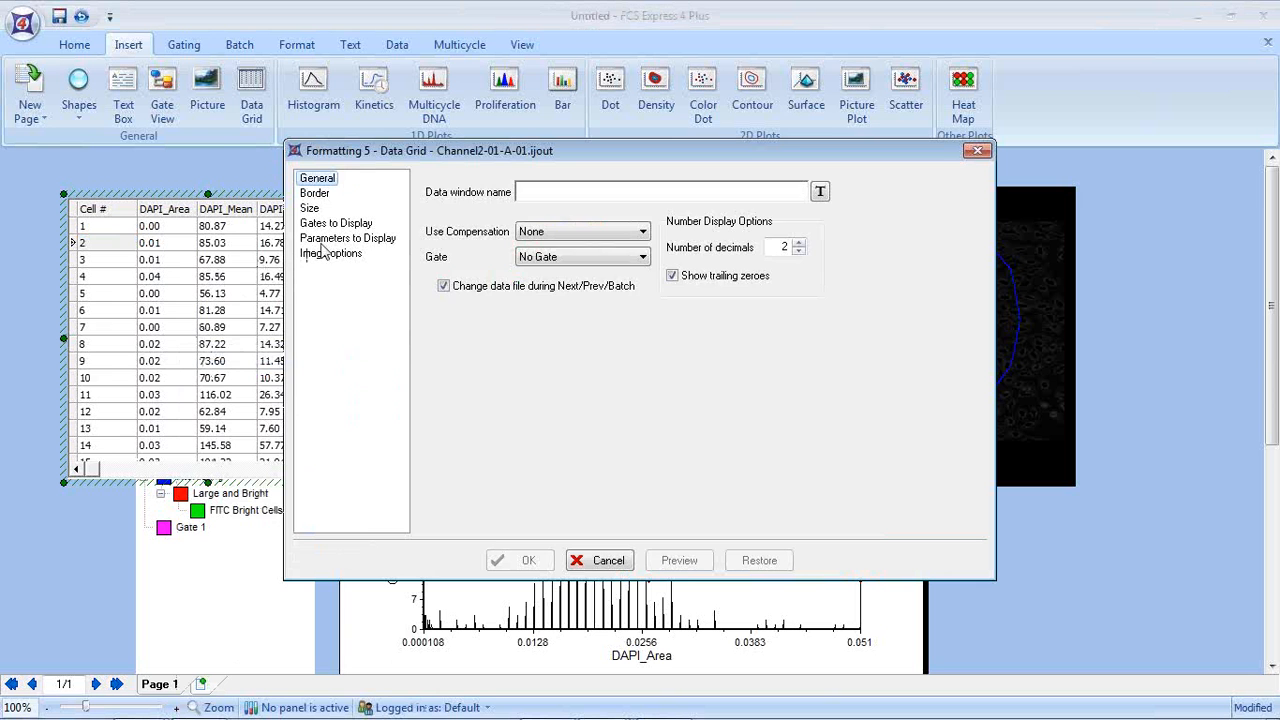
click(326, 240)
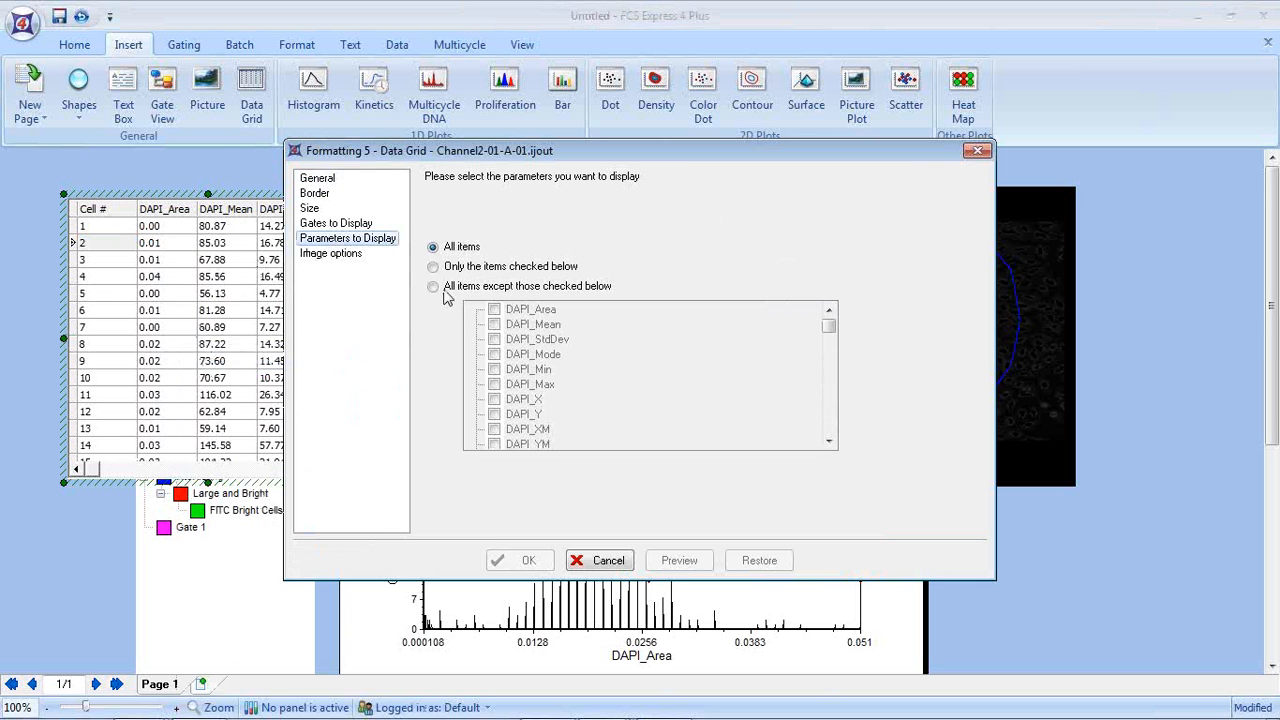
click(432, 267)
click(497, 310)
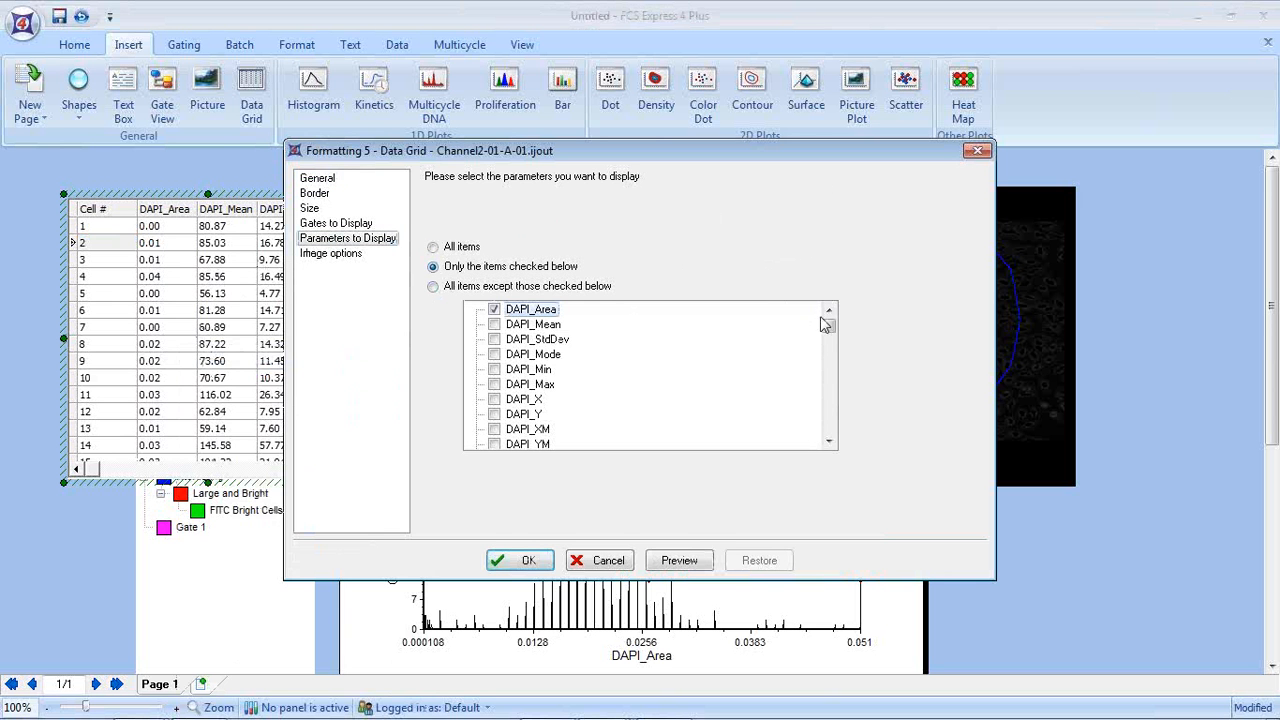
drag(829, 322, 829, 428)
click(494, 429)
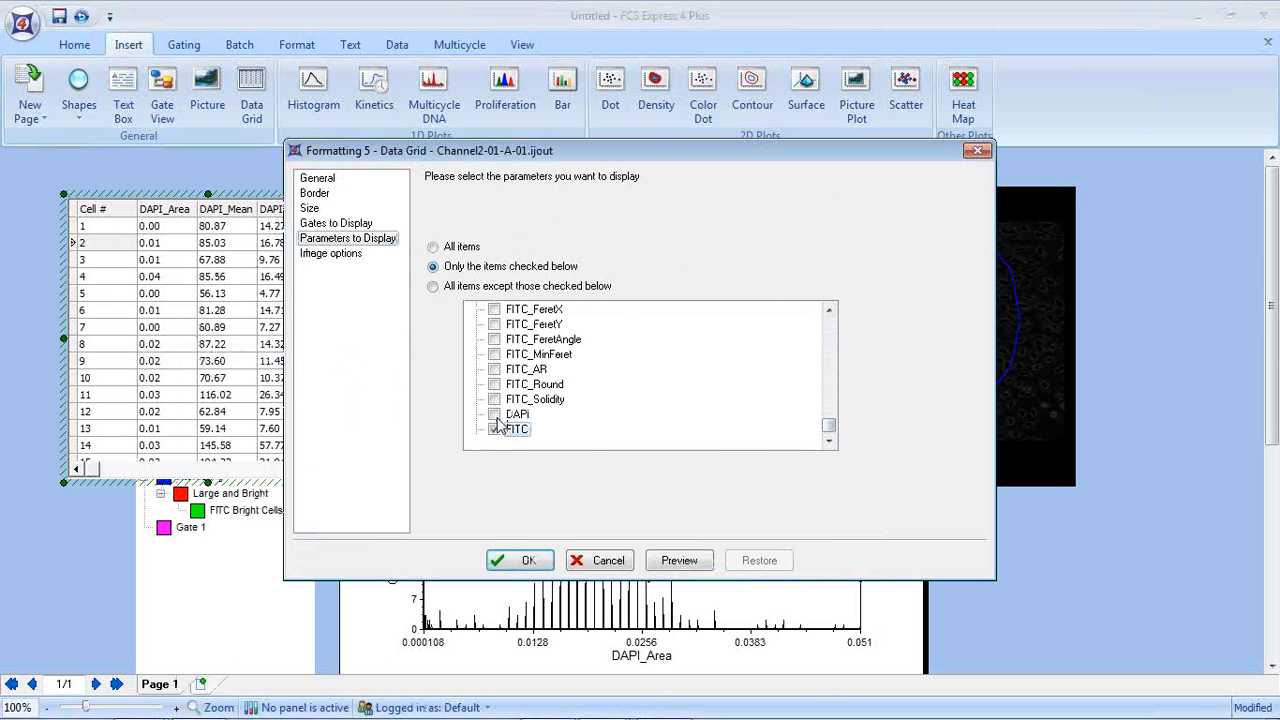
click(494, 414)
click(529, 560)
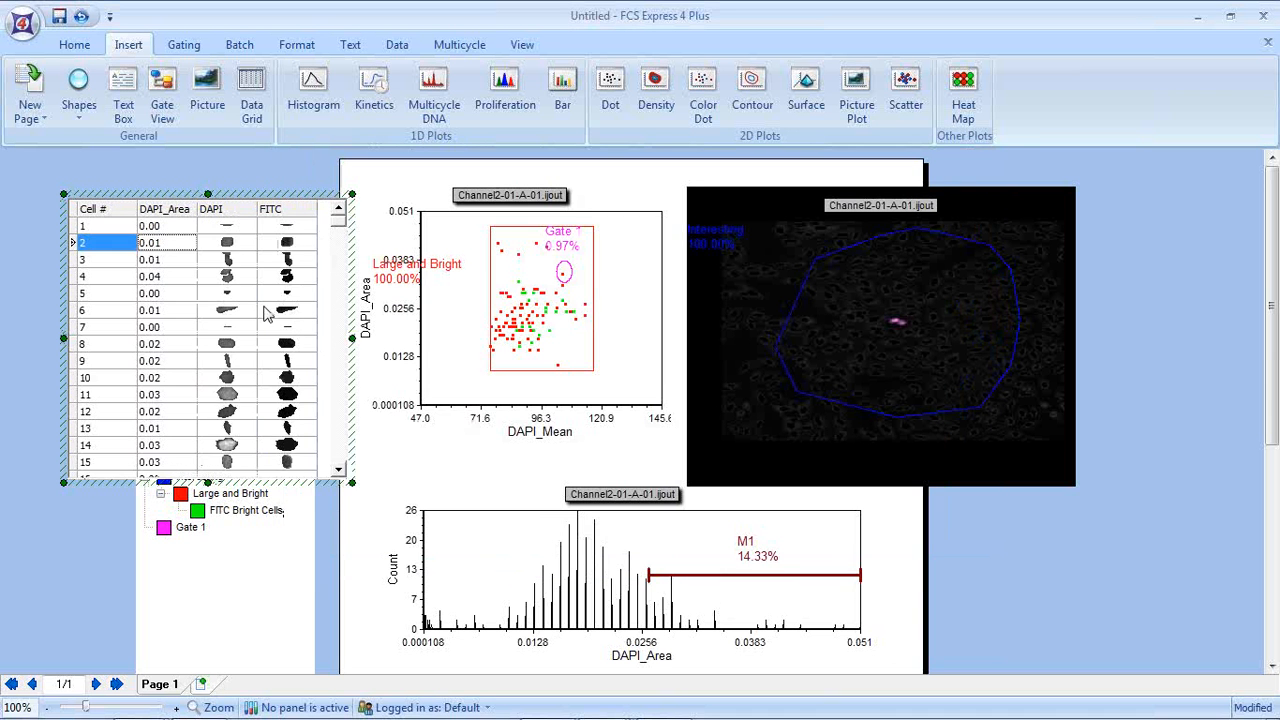
- Move the data grid up clear of the gate view and look through its DAPI and FITC cell images
drag(251, 194, 240, 160)
scroll(150, 315, down, 1)
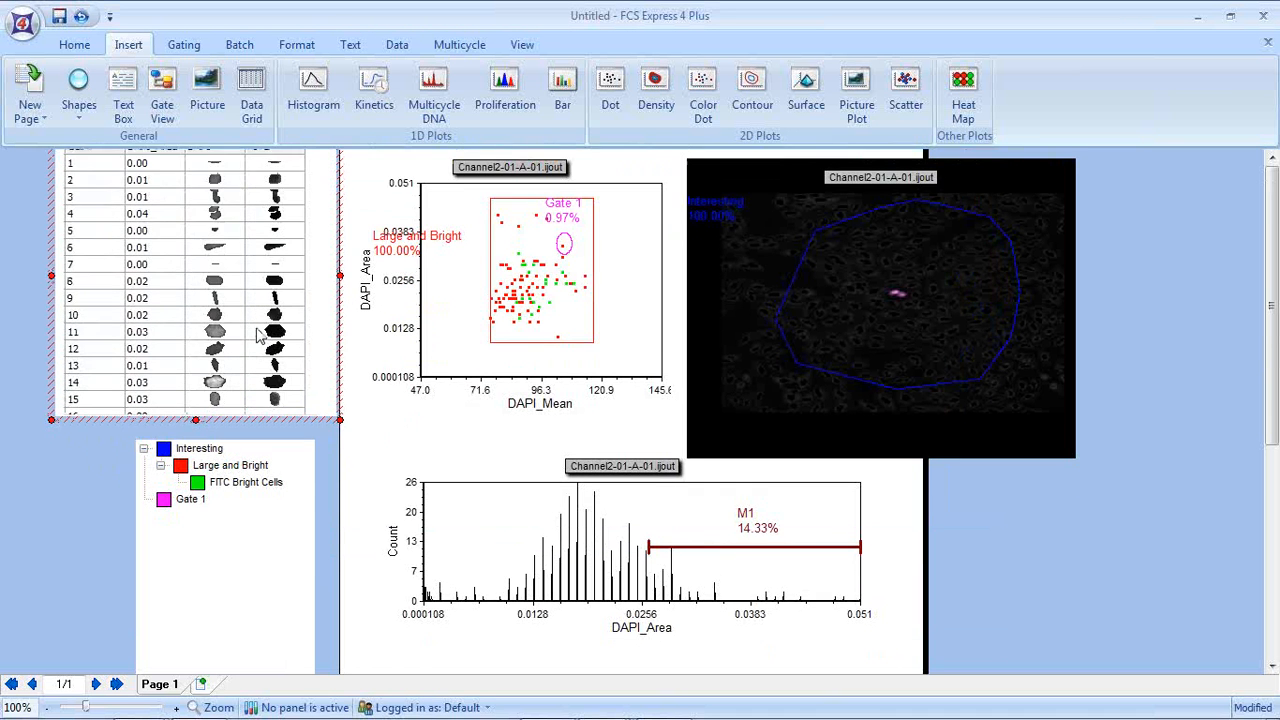
scroll(60, 310, up, 1)
double_click(186, 314)
scroll(186, 316, down, 8)
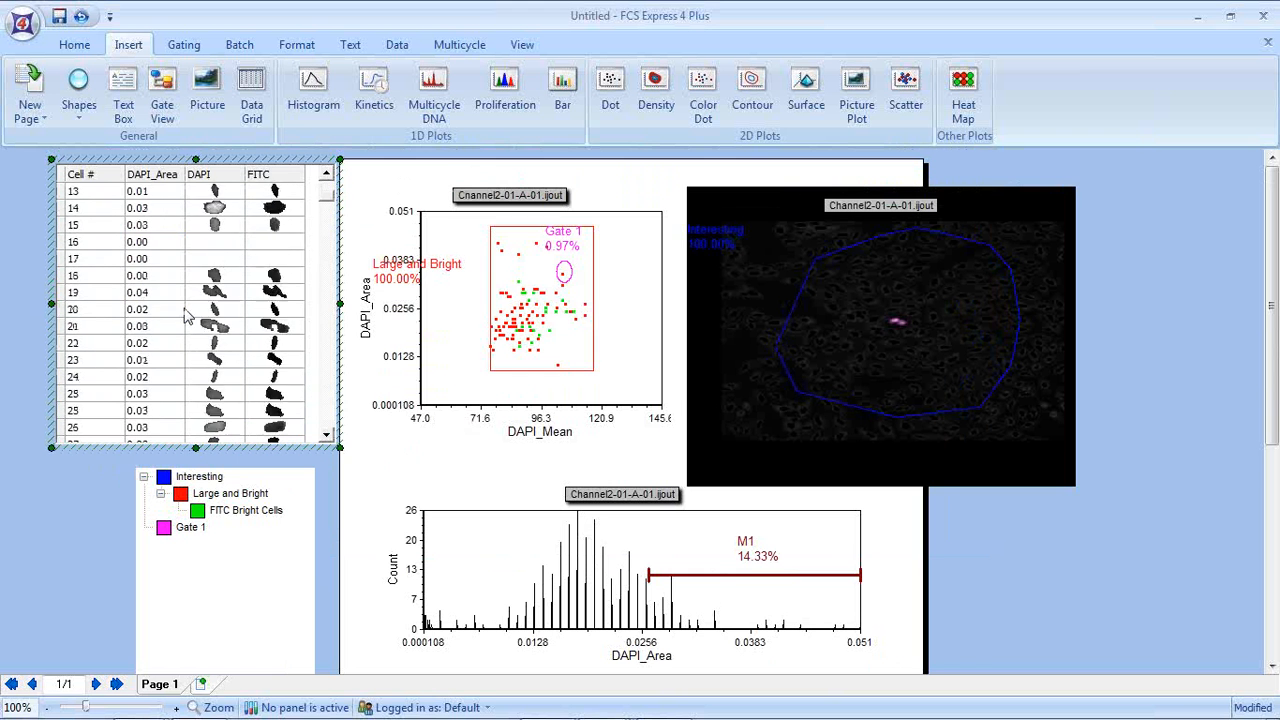
scroll(188, 317, down, 1)
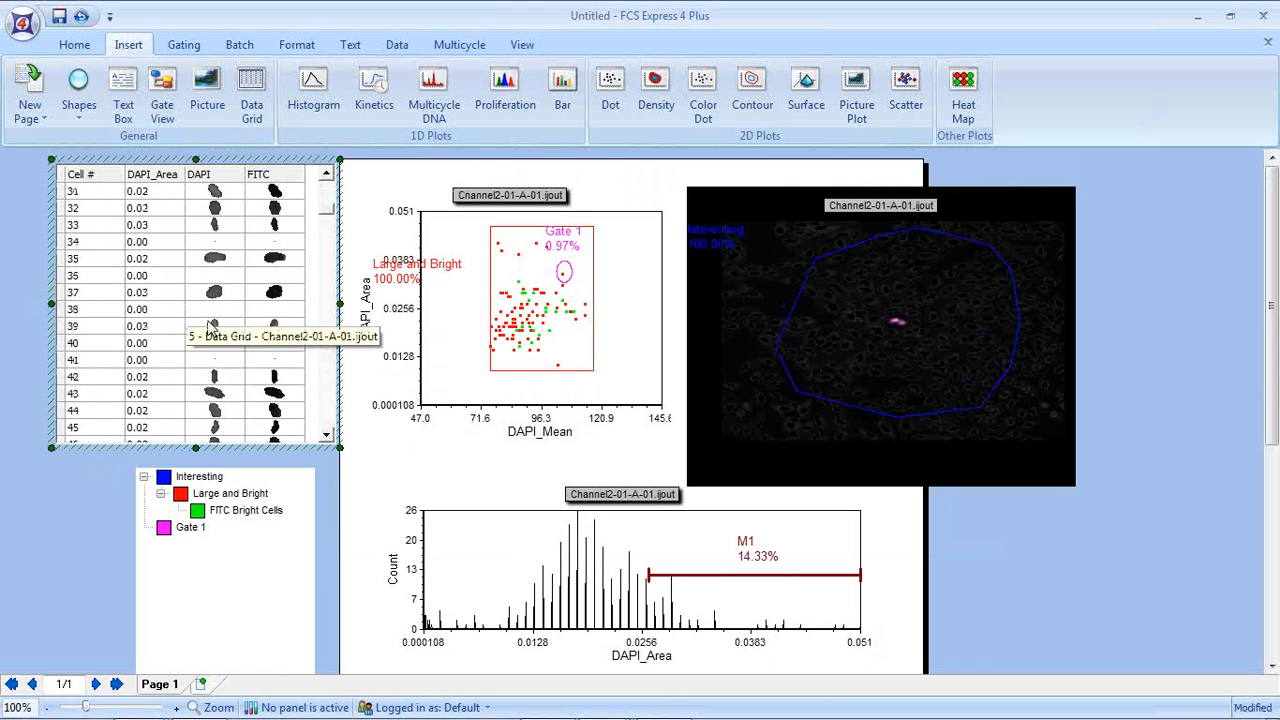
scroll(200, 330, up, 2)
scroll(228, 355, up, 6)
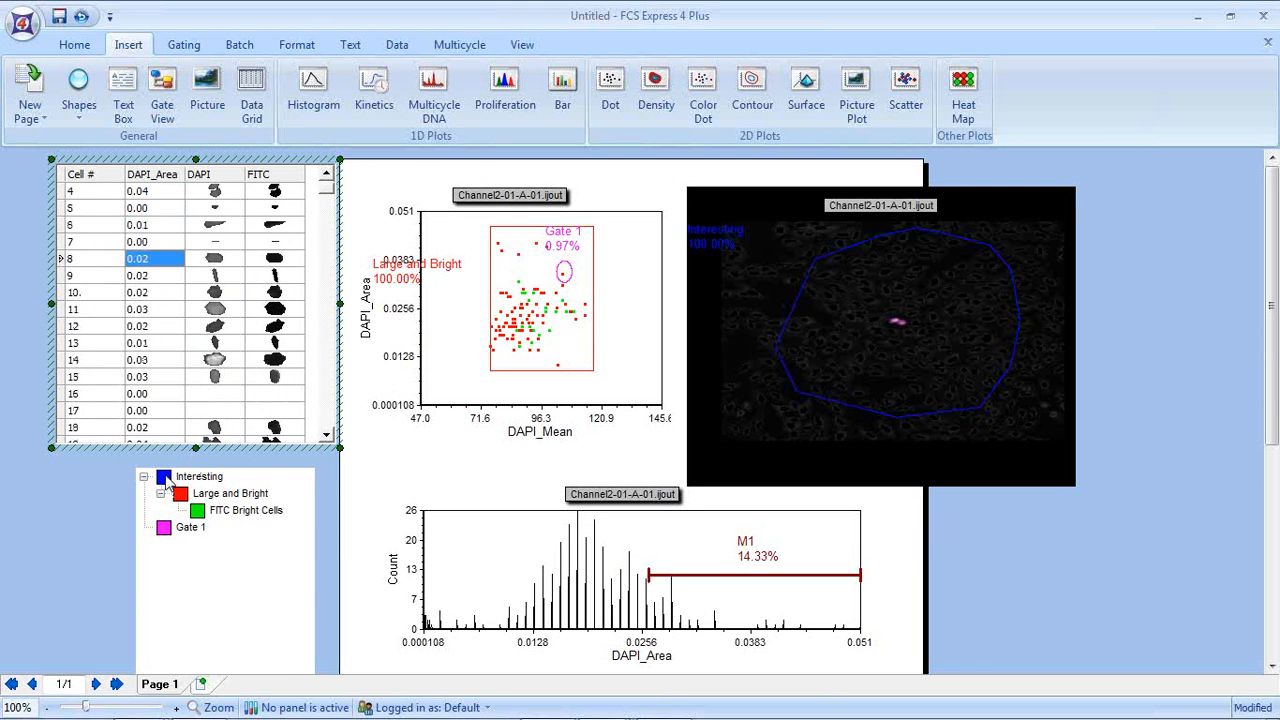
- Apply the "Interesting" gate to the data grid and look through the gated cells
click(178, 466)
double_click(184, 316)
scroll(184, 316, down, 5)
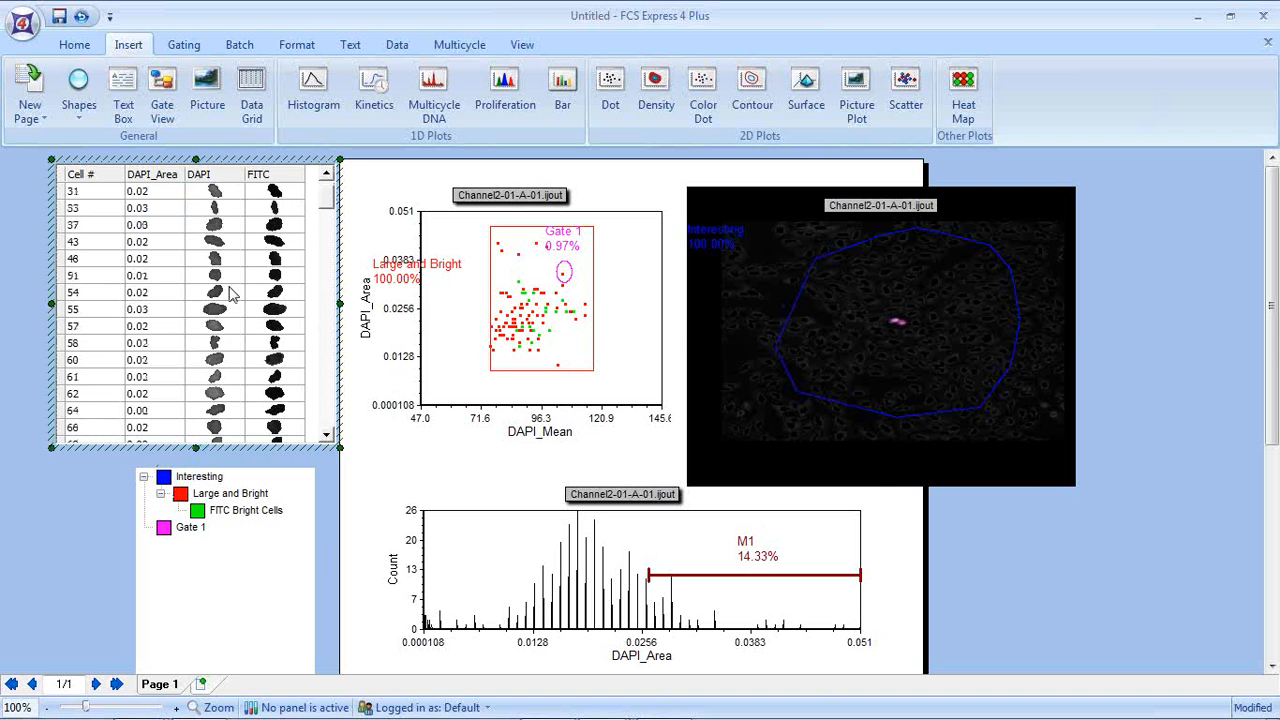
- Shrink the "Interesting" gate to about 270–385 horizontally and 120–390 vertically, and shift the "Large and Bright" gate to DAPI_Mean about 78–120
click(860, 332)
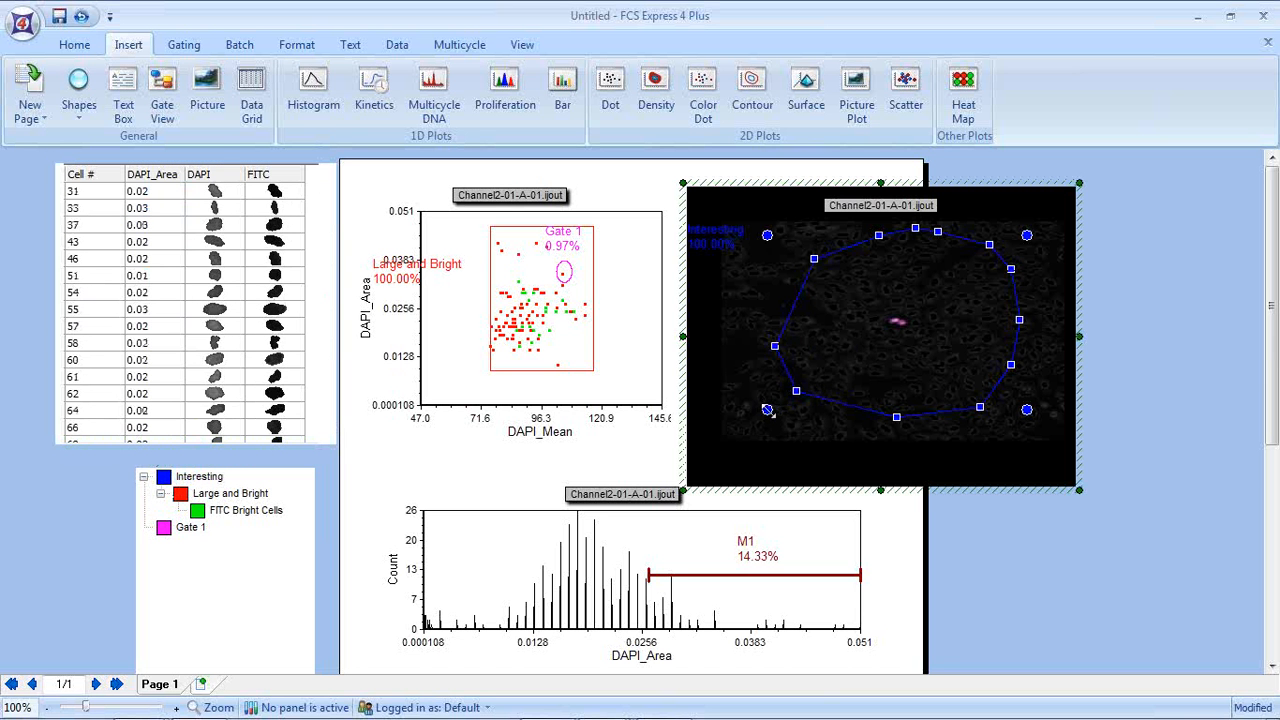
drag(905, 345, 892, 321)
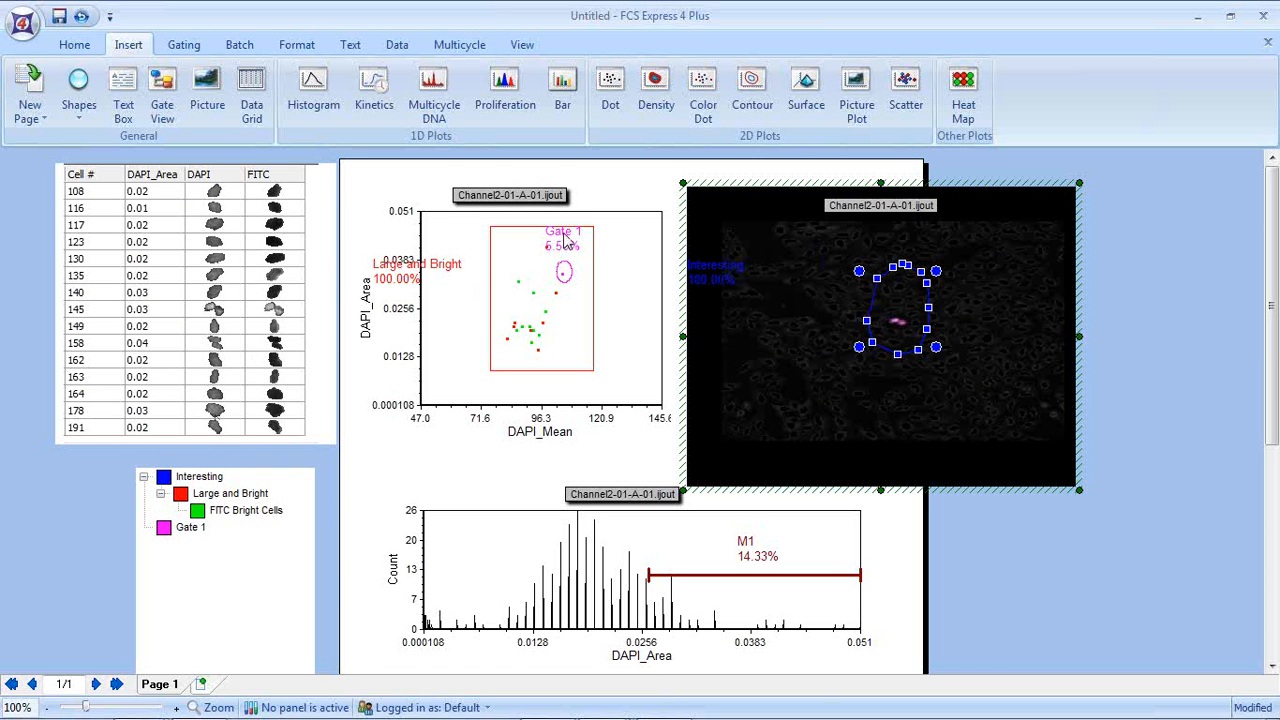
click(565, 278)
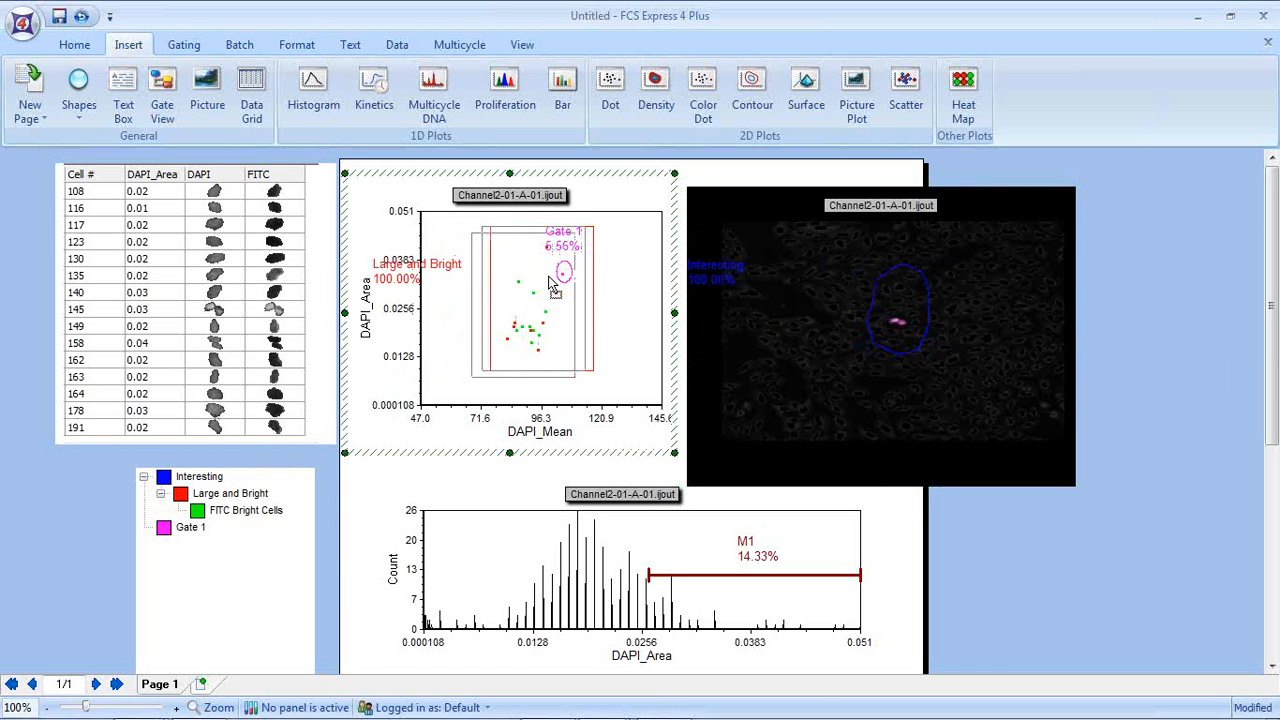
drag(572, 328, 567, 288)
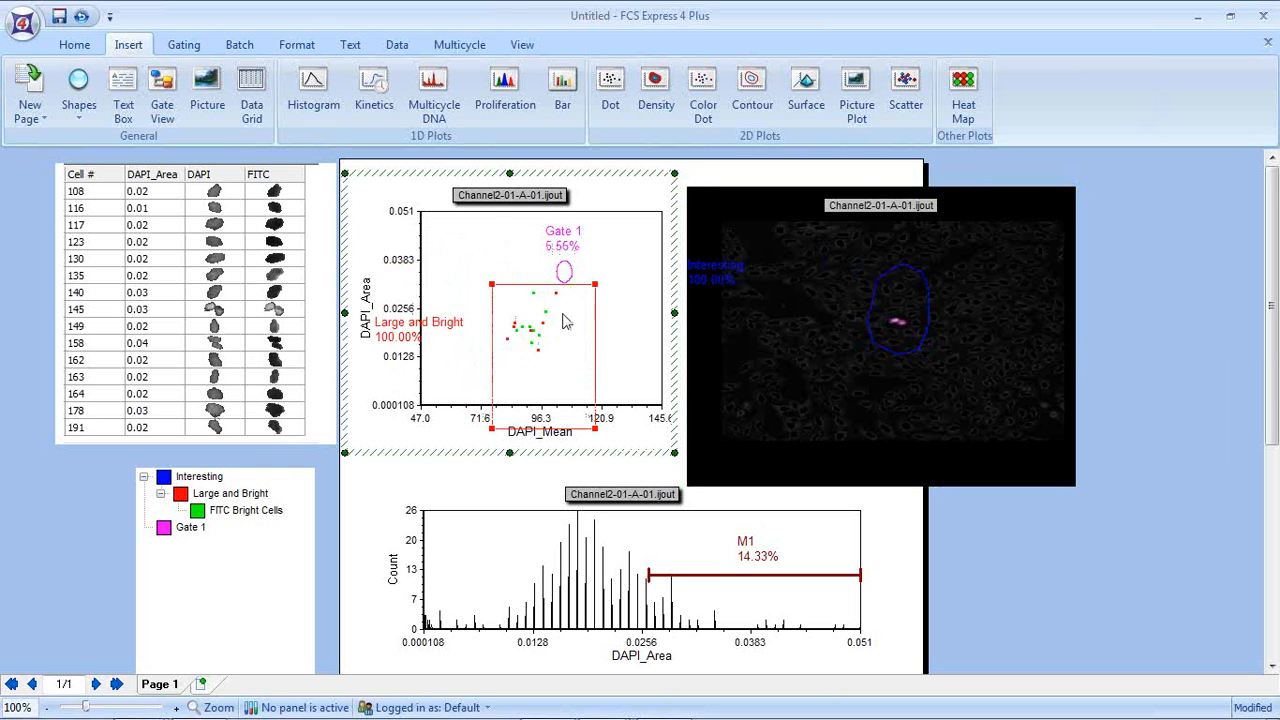
- Apply "Gate 1" to the data grid to show only its cells
click(168, 529)
click(213, 375)
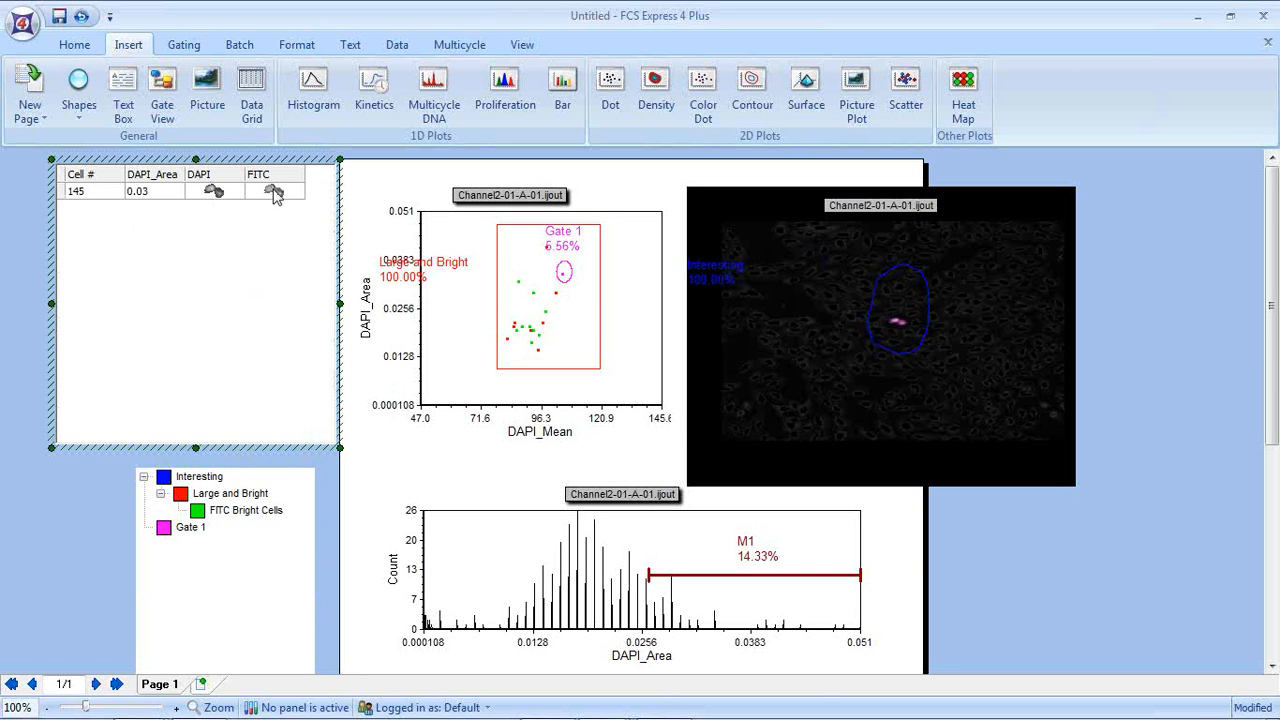
- Apply the "FITC Bright Cells" gate to the data grid to show only its cells
click(566, 277)
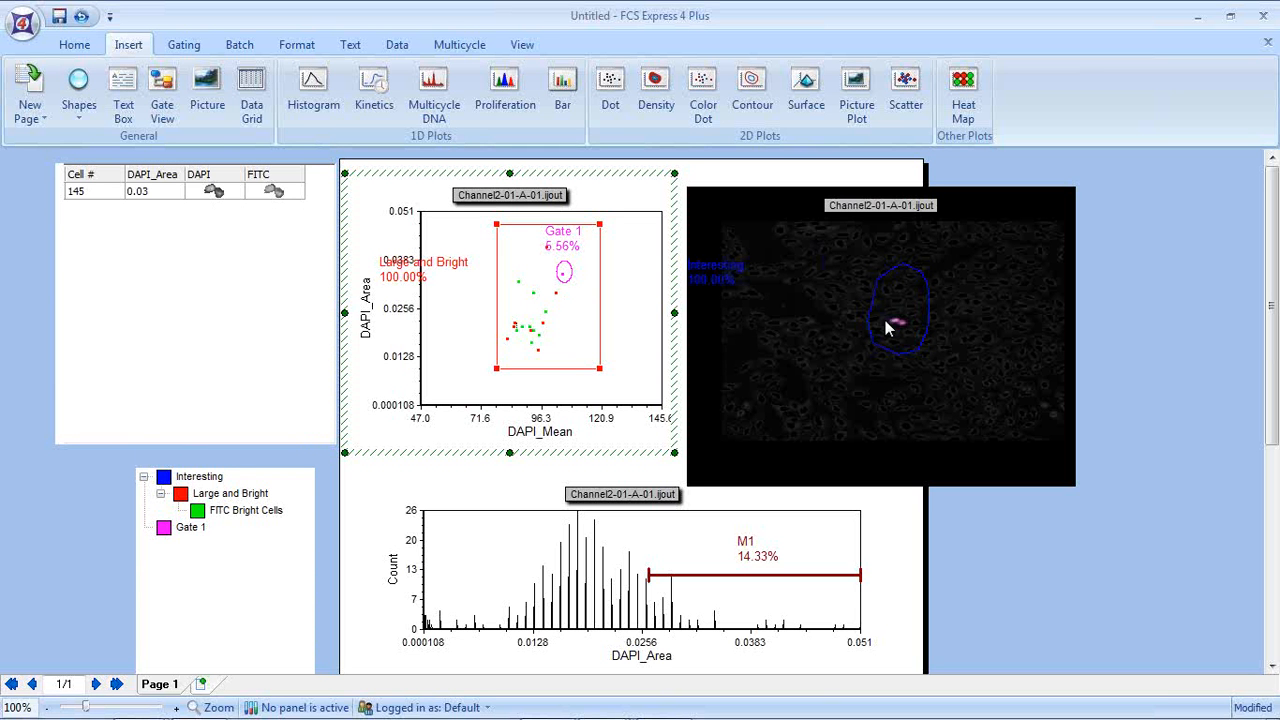
click(200, 512)
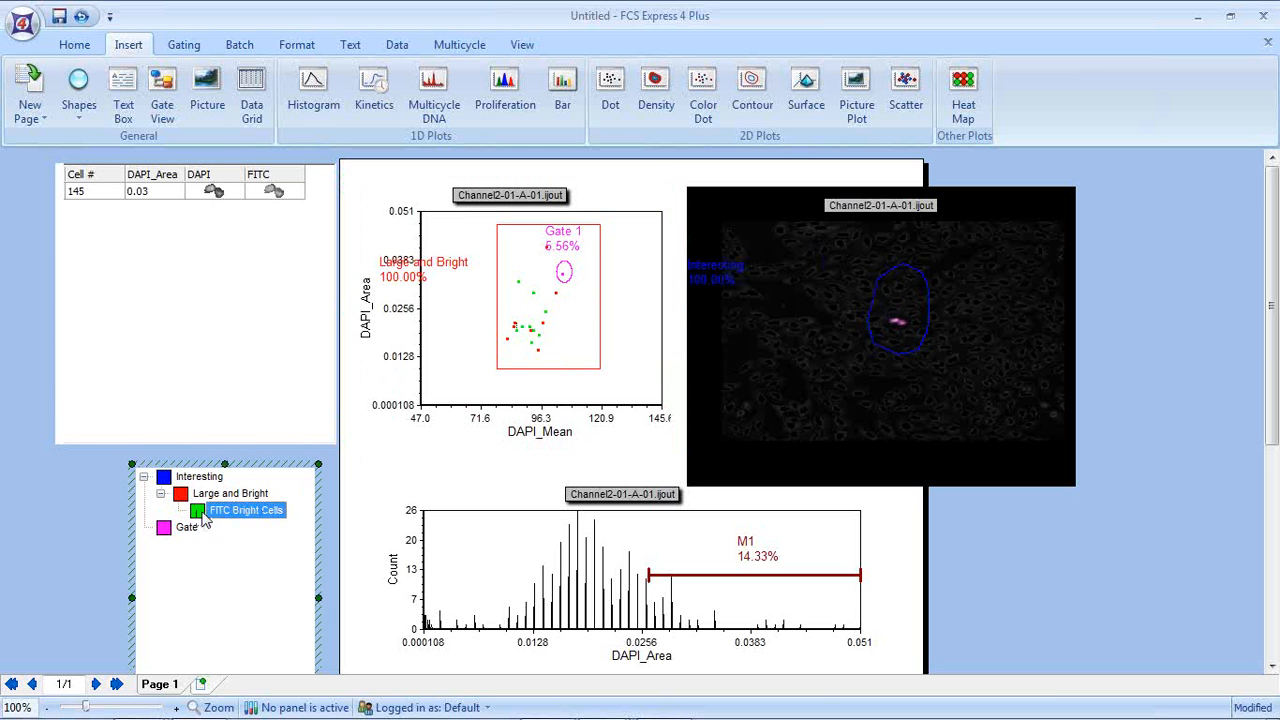
drag(203, 518, 251, 306)
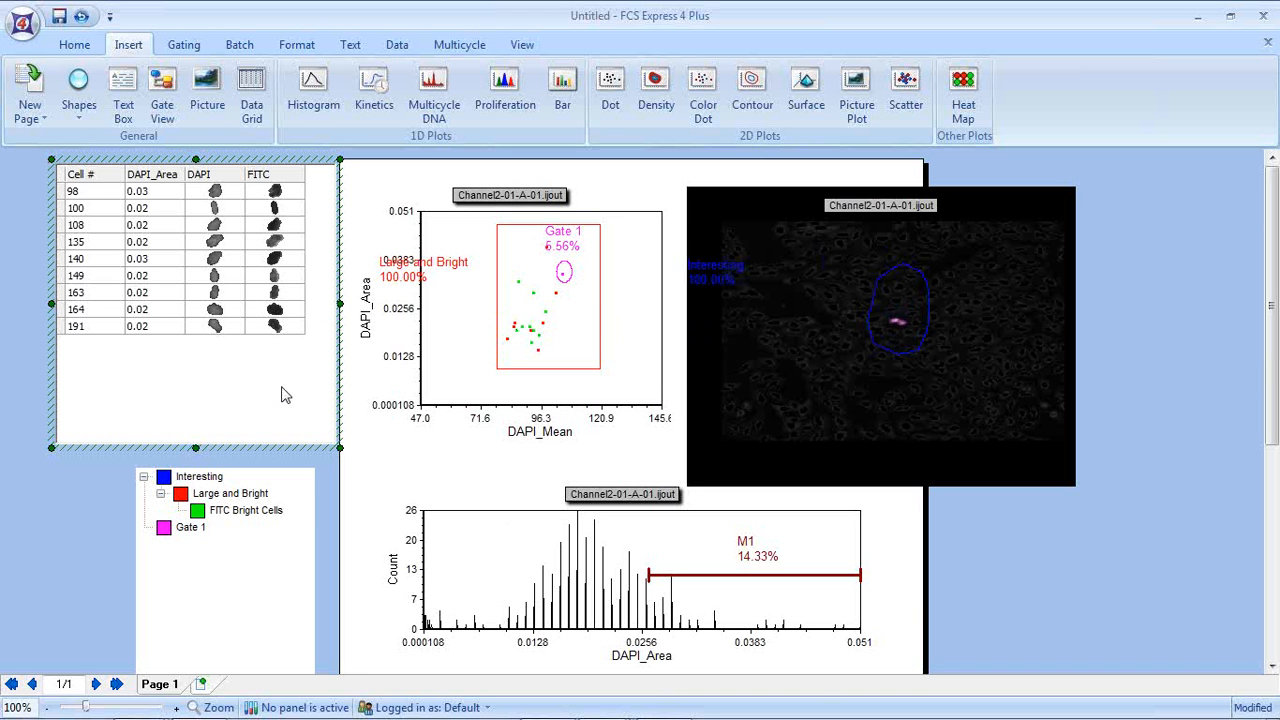
- Delete the data grid beside the page
click(294, 449)
click(294, 446)
key(Delete)
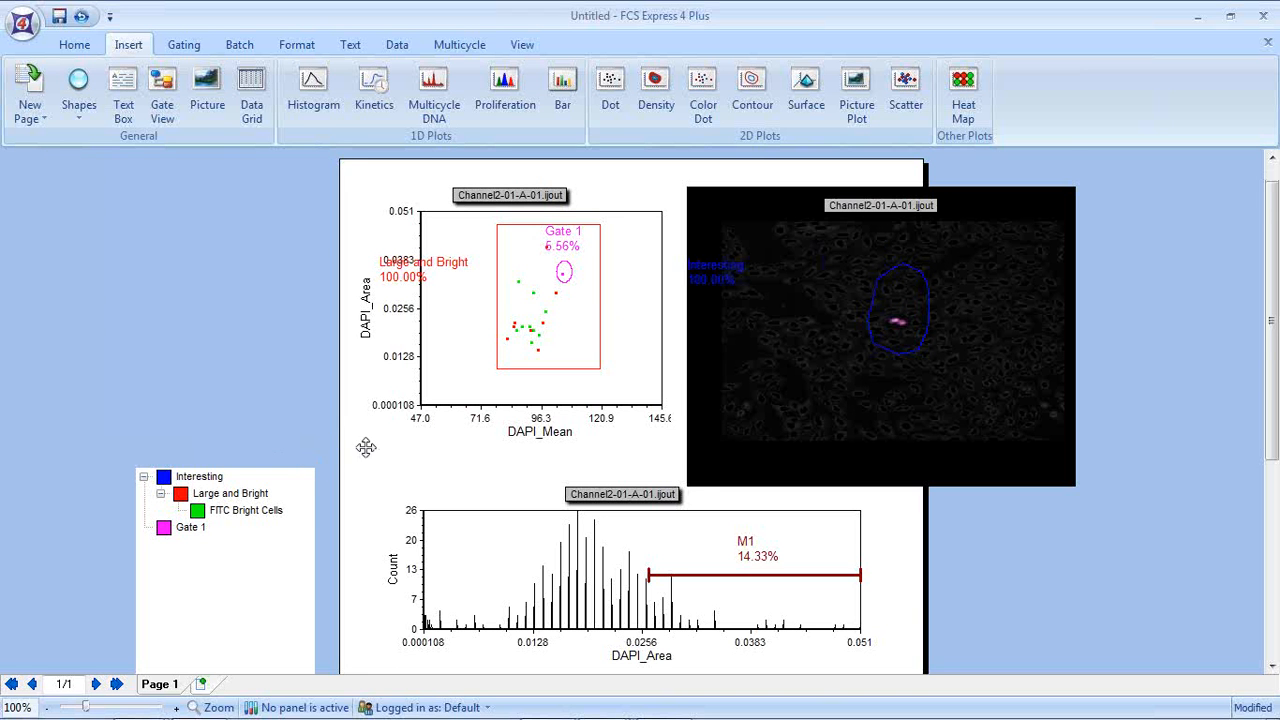
- Enlarge the "Interesting" gate on the picture plot to surround a broad group of cells in the centre and lower right of the image
scroll(380, 444, down, 1)
scroll(392, 444, down, 4)
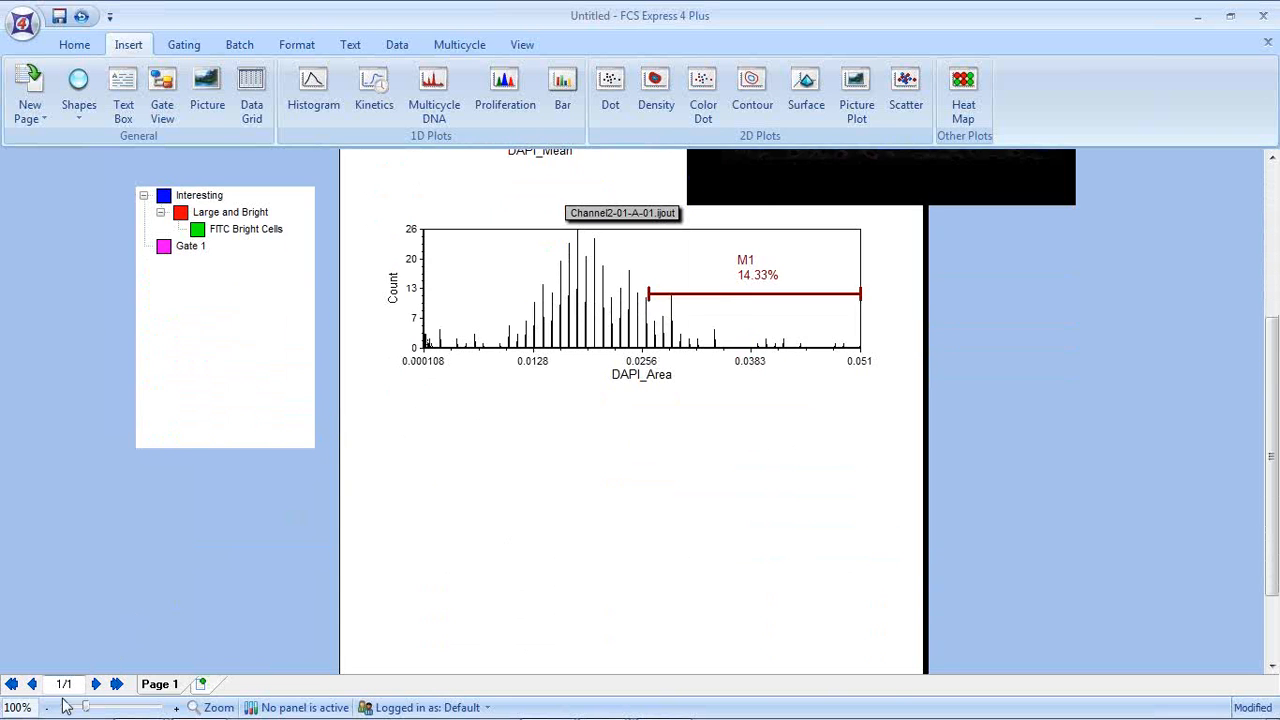
click(46, 707)
click(46, 707)
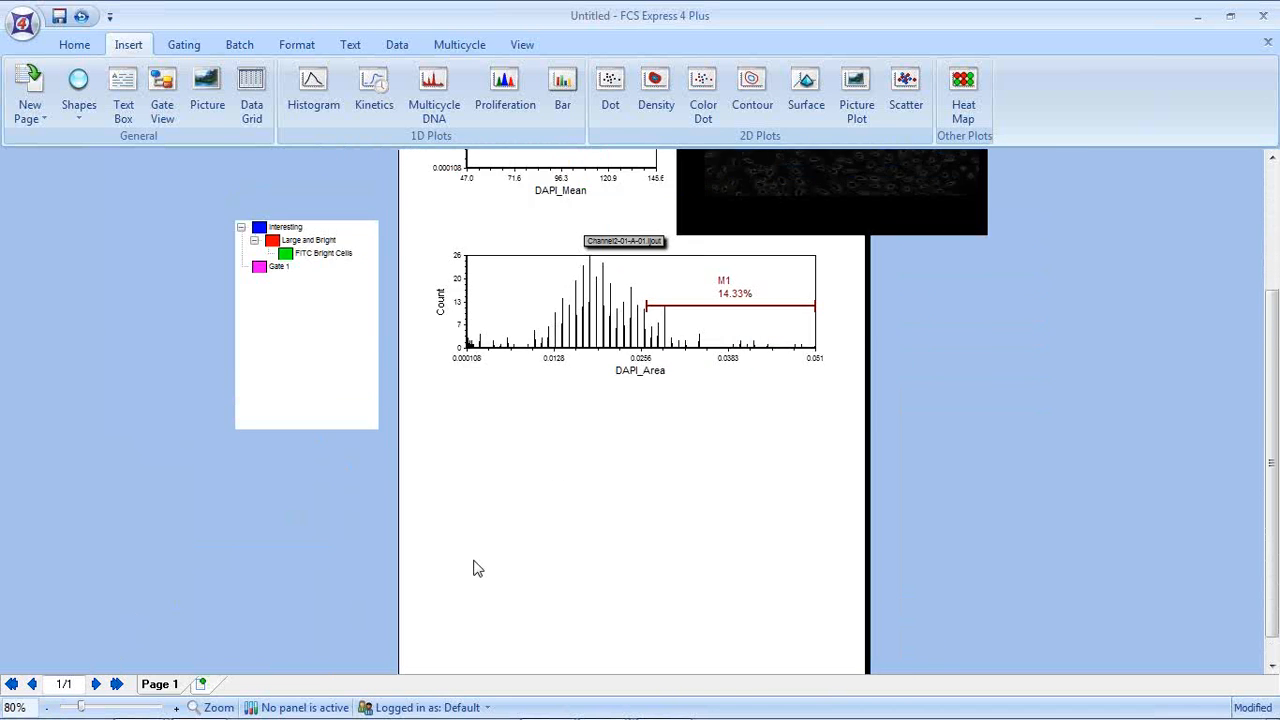
scroll(572, 513, up, 3)
click(763, 205)
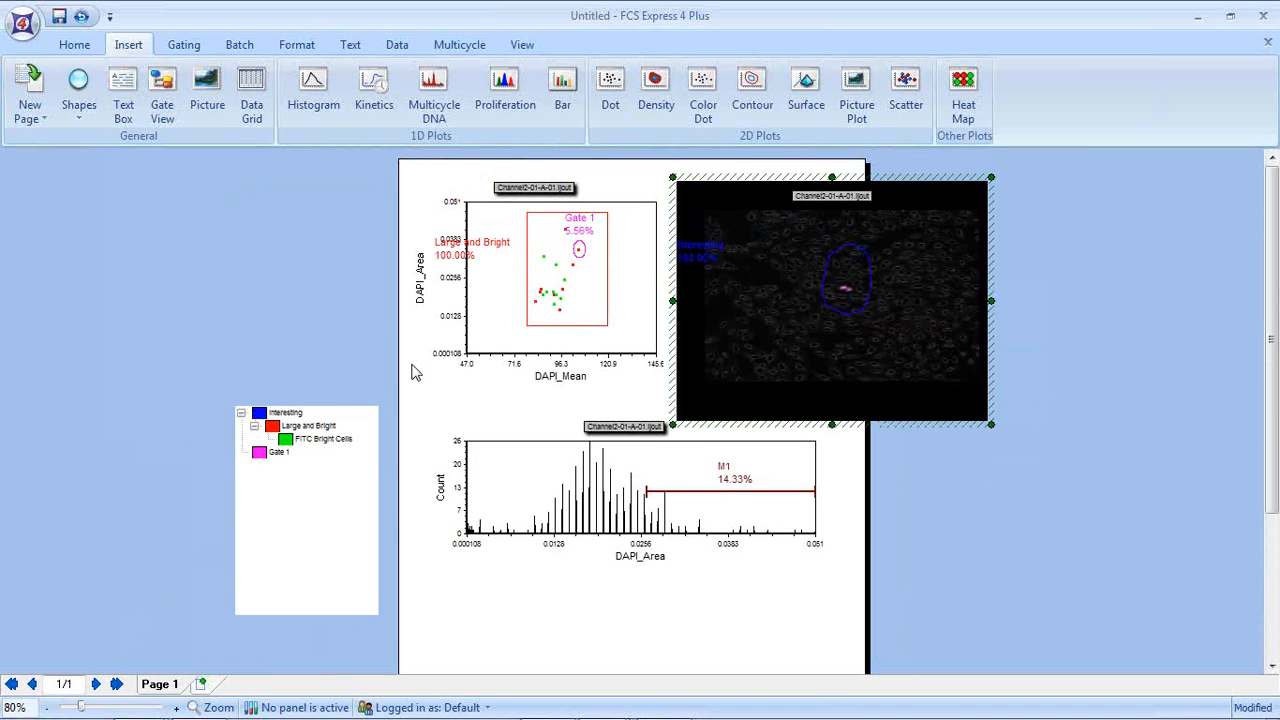
click(270, 413)
shift+click(815, 275)
click(815, 270)
click(814, 269)
drag(875, 306, 951, 355)
drag(905, 314, 877, 313)
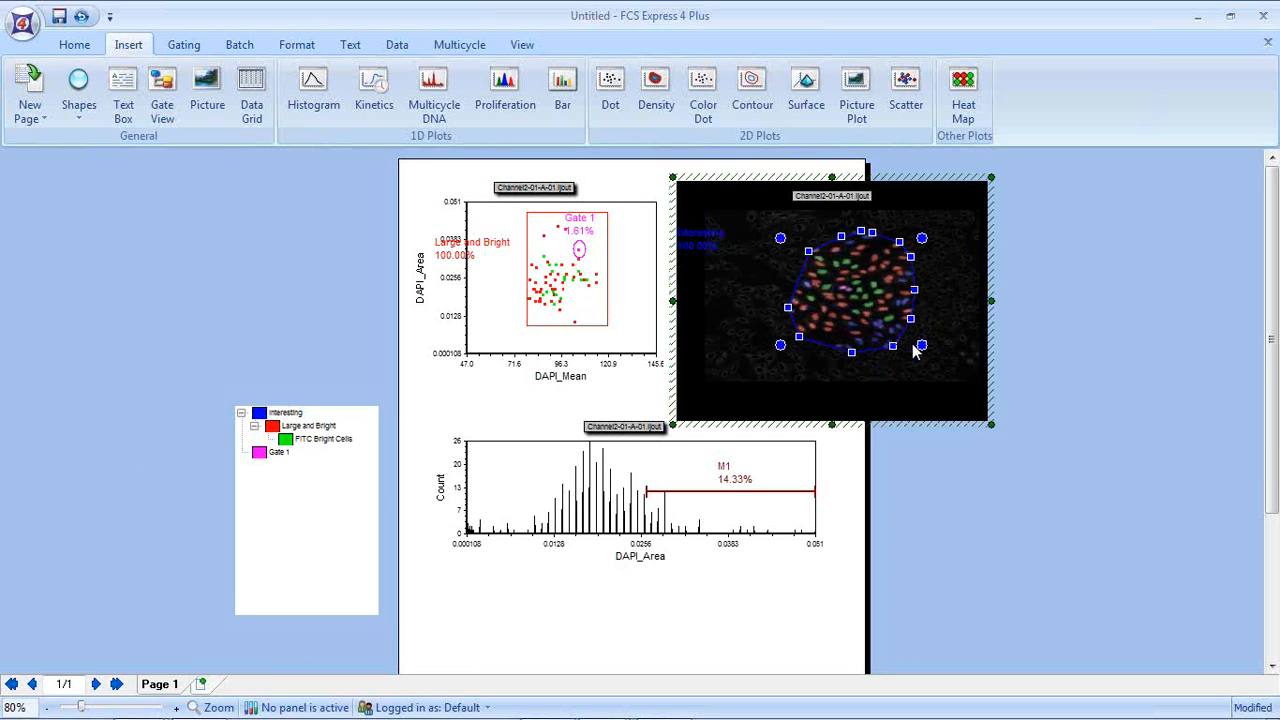
drag(946, 362, 950, 365)
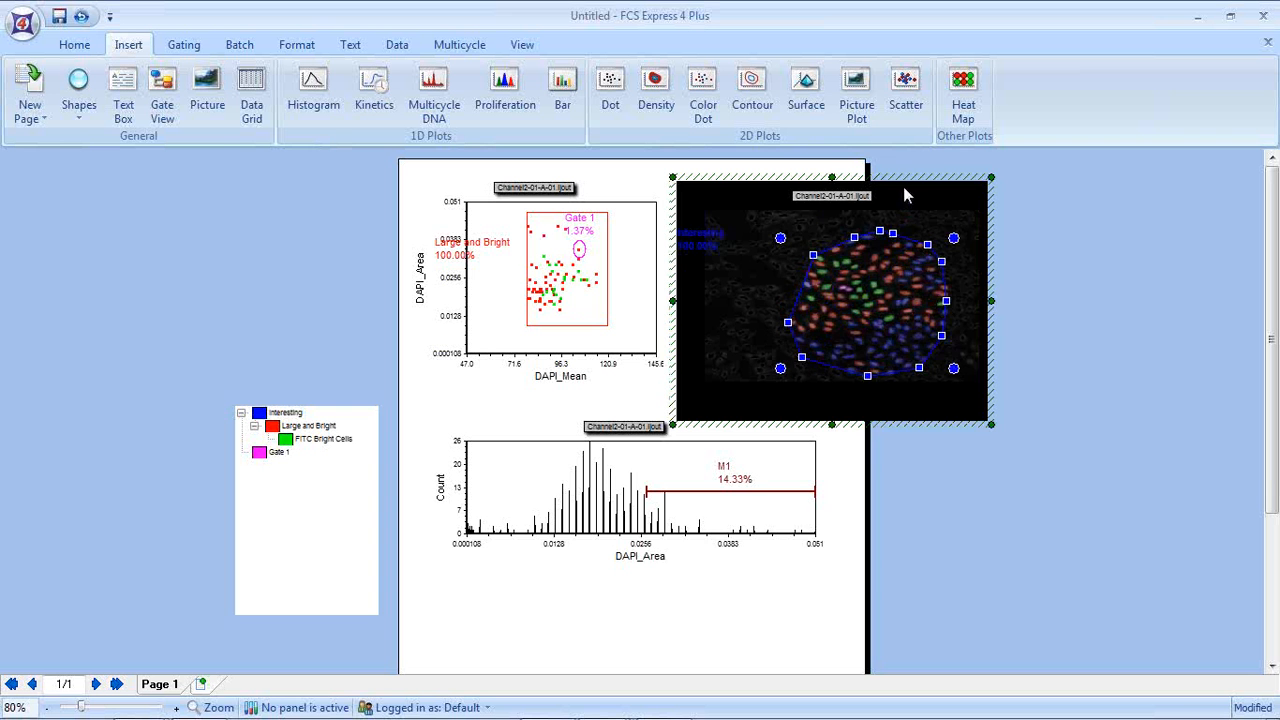
- Move the picture plot onto the page below the DAPI_Area histogram, near the page's lower edge
drag(906, 174, 626, 576)
scroll(760, 560, down, 1)
scroll(720, 575, down, 1)
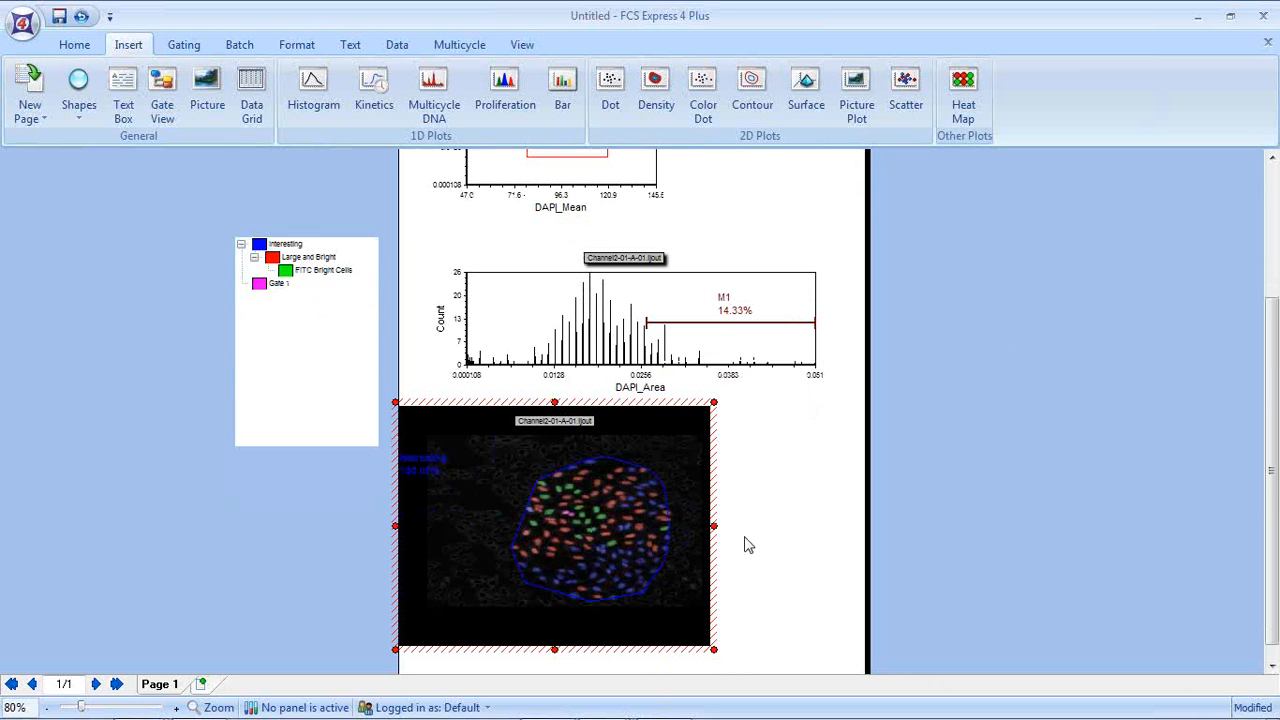
scroll(735, 538, down, 1)
drag(714, 552, 722, 603)
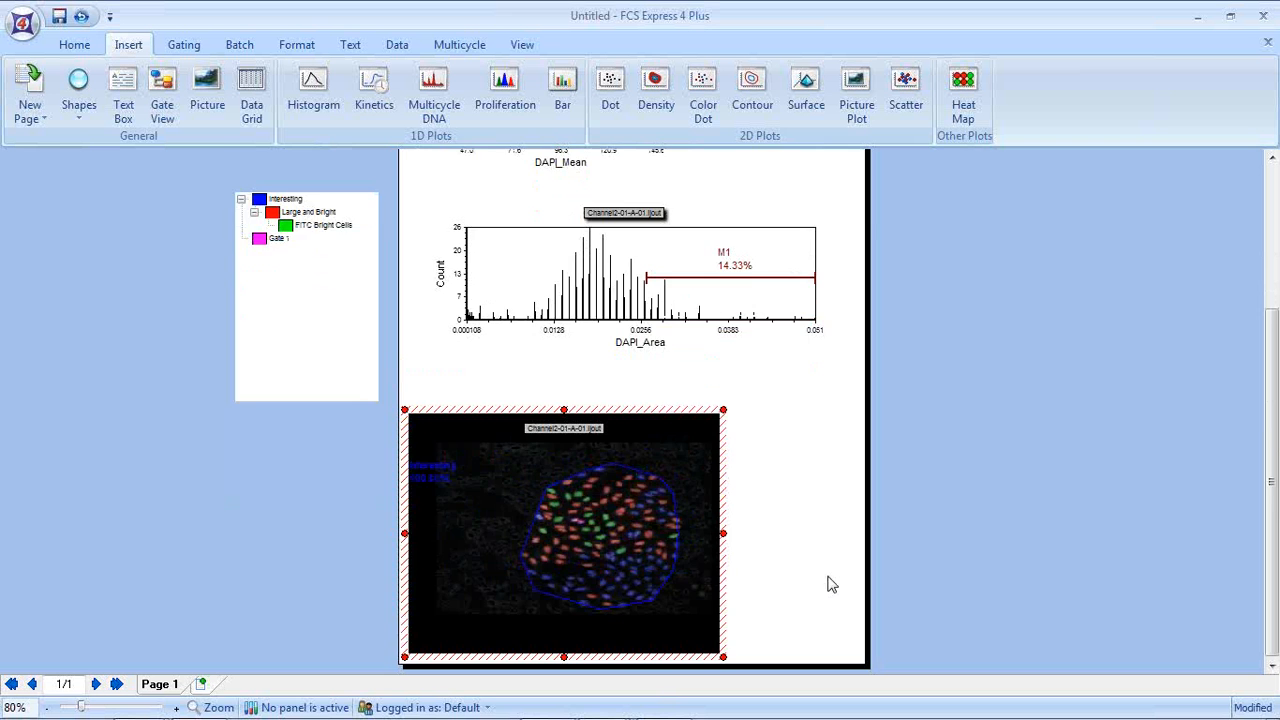
- Place the gate view on the page beside the color dot plot and shift the histogram down to just above the picture plot
scroll(832, 582, up, 3)
click(322, 425)
drag(322, 425, 777, 190)
drag(768, 390, 766, 257)
click(737, 423)
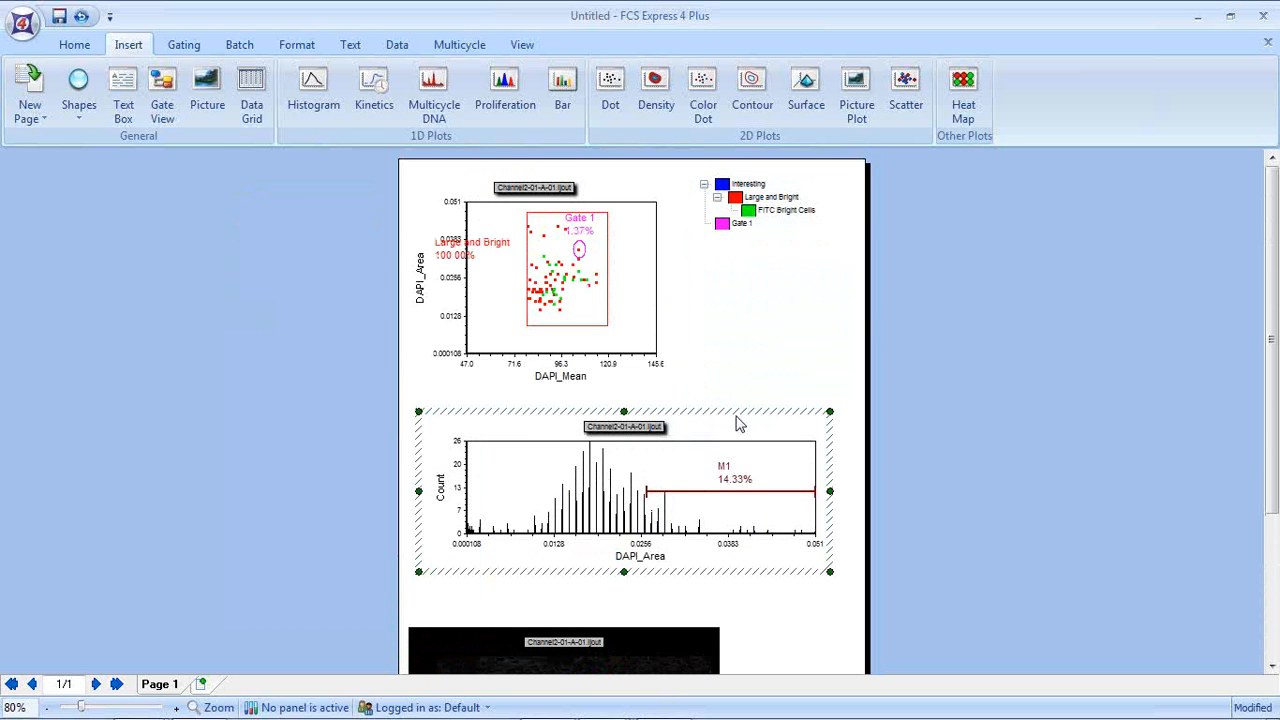
drag(731, 411, 729, 457)
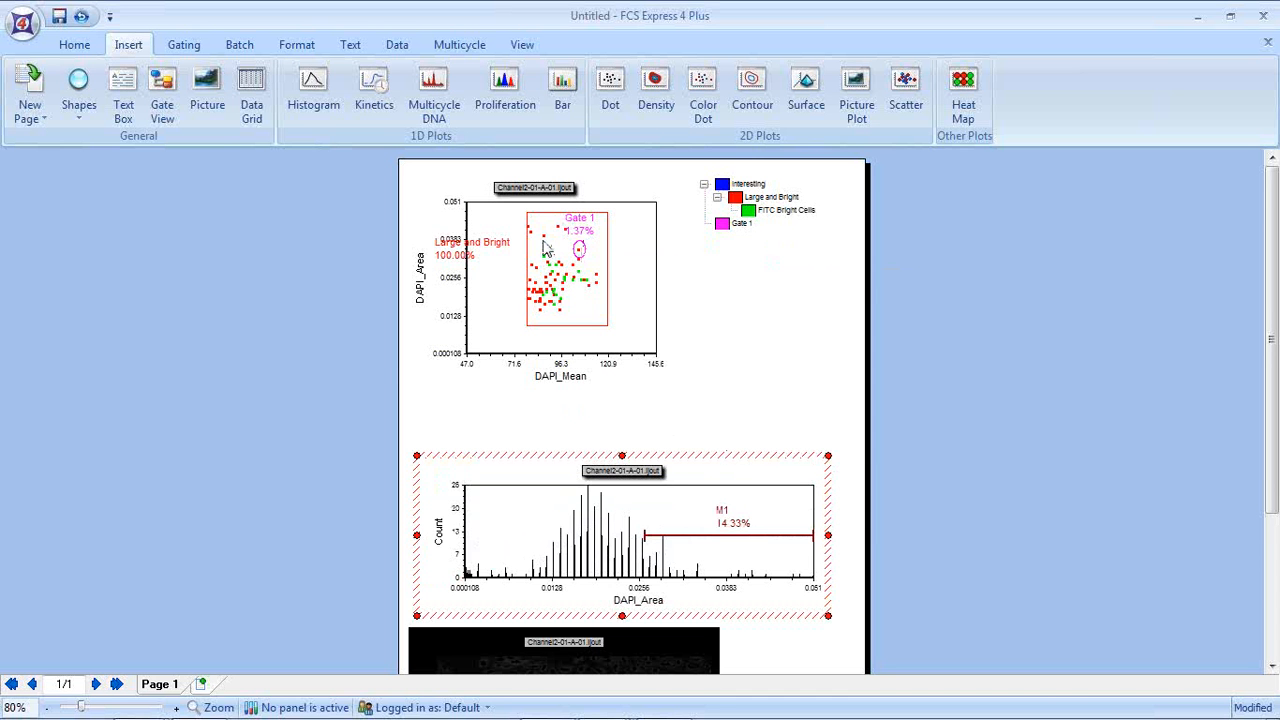
- Add a gate statistics table for the DAPI_Mean vs. DAPI_Area color dot plot
click(502, 314)
right_click(502, 314)
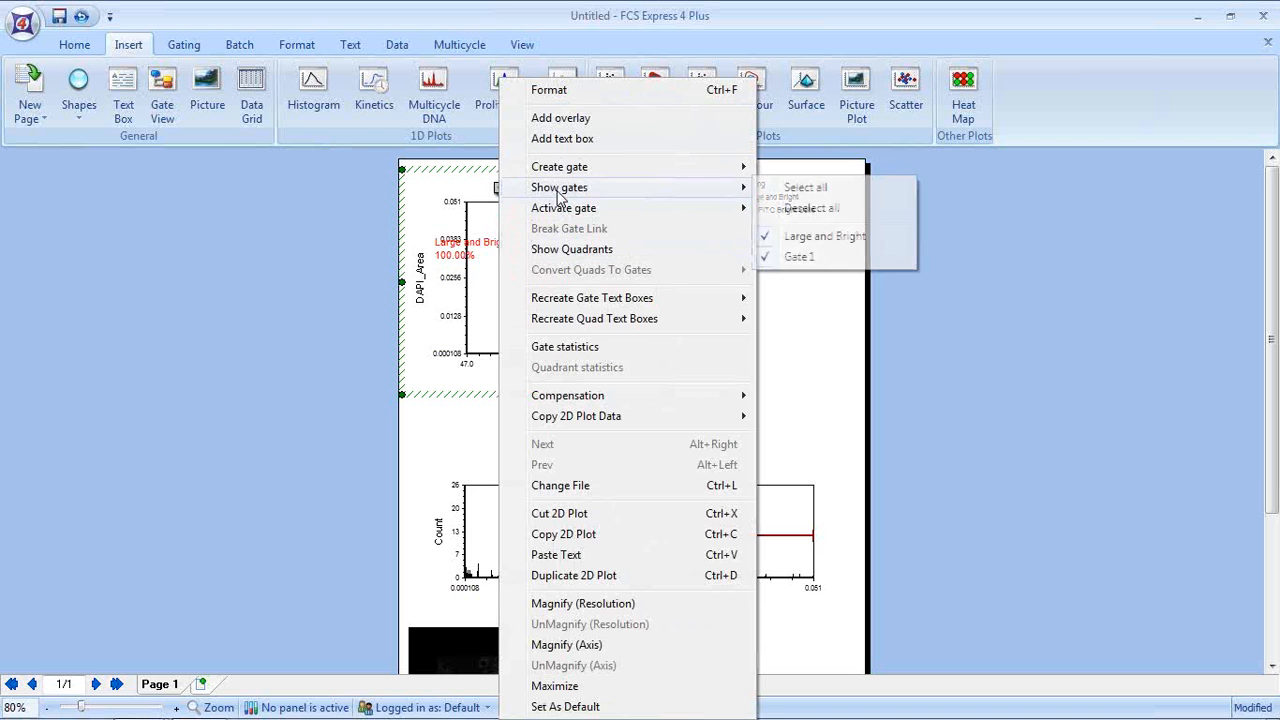
click(566, 348)
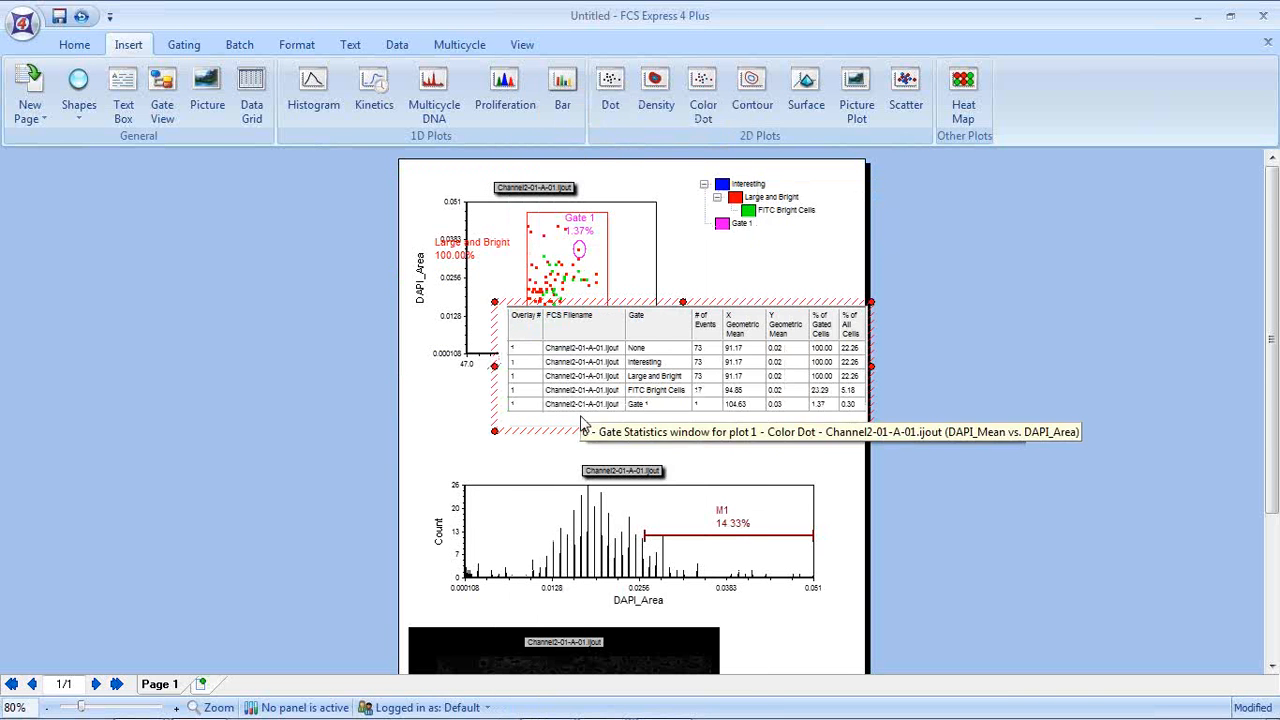
- Shift the histogram further down and place the gate statistics table between the color dot plot and the histogram
scroll(352, 459, down, 2)
click(530, 363)
click(509, 382)
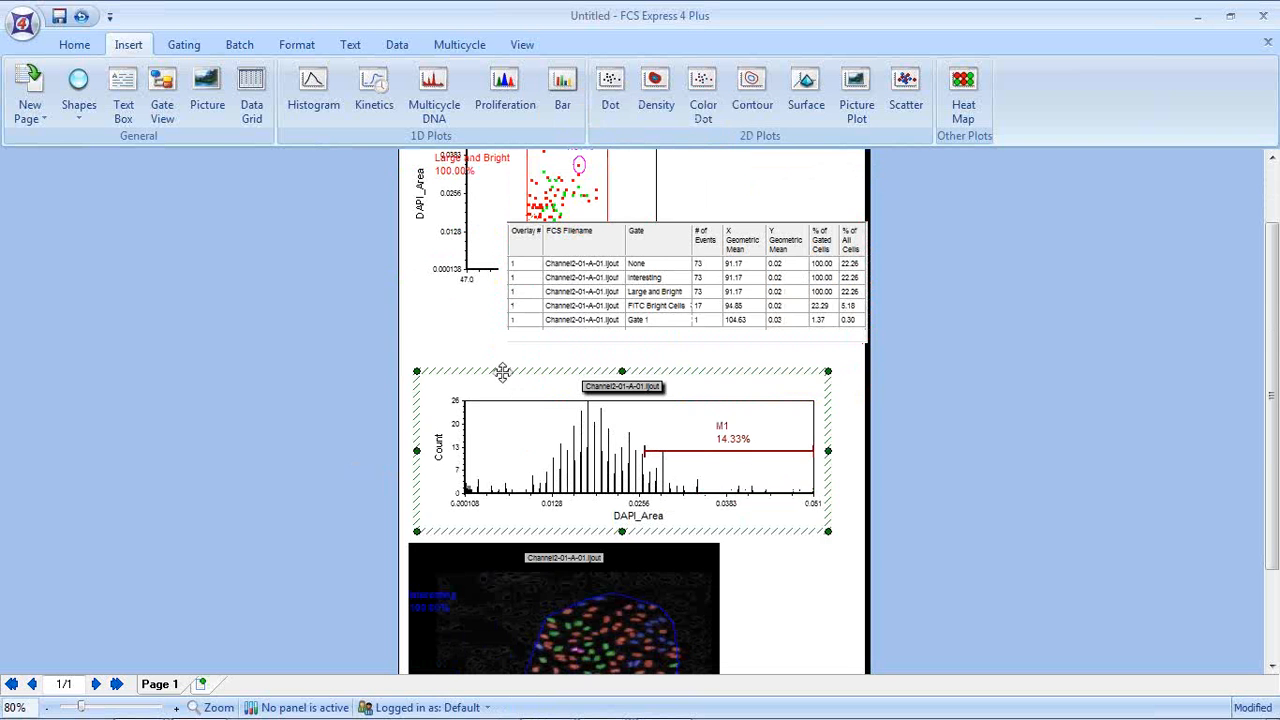
drag(499, 372, 505, 419)
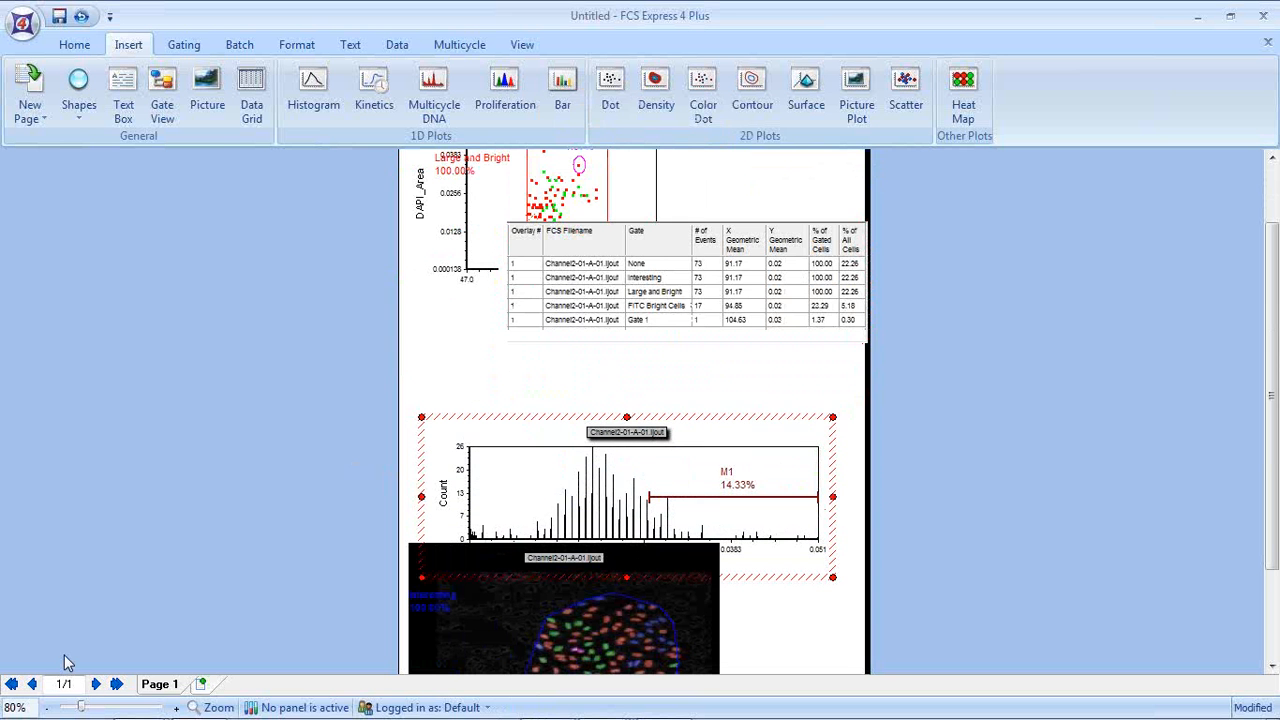
click(176, 707)
click(176, 707)
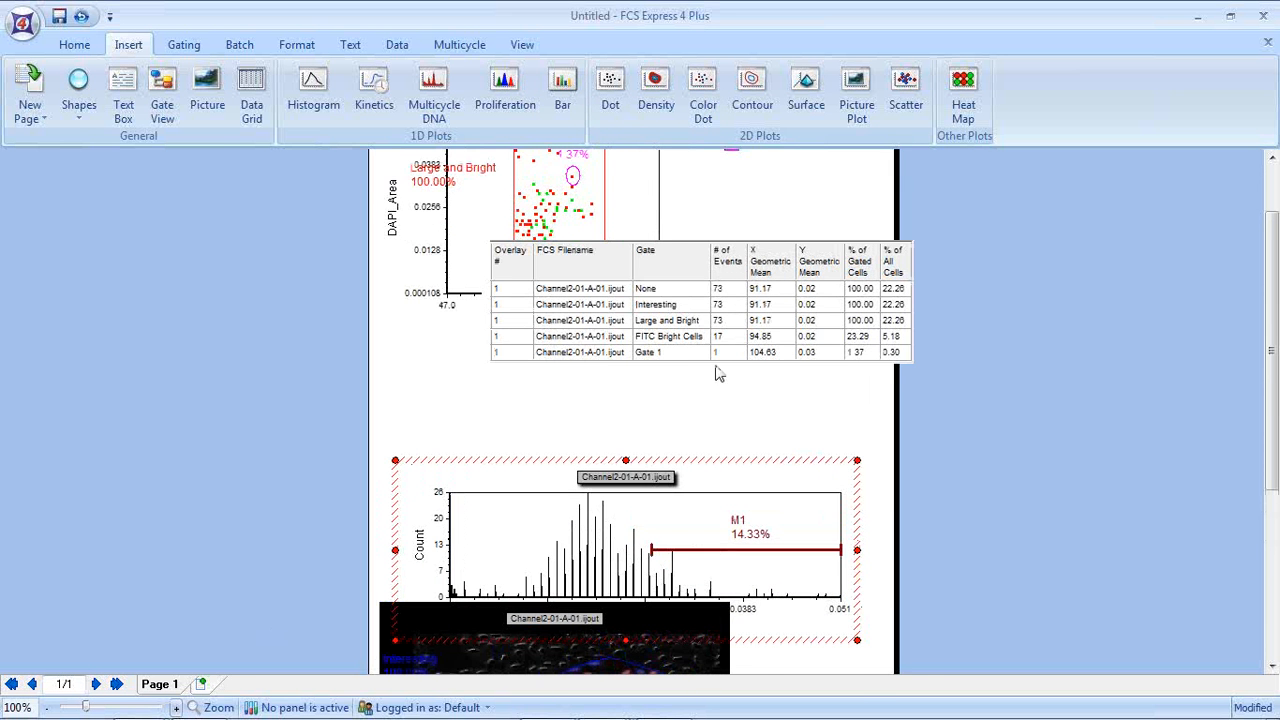
click(762, 256)
drag(762, 256, 632, 360)
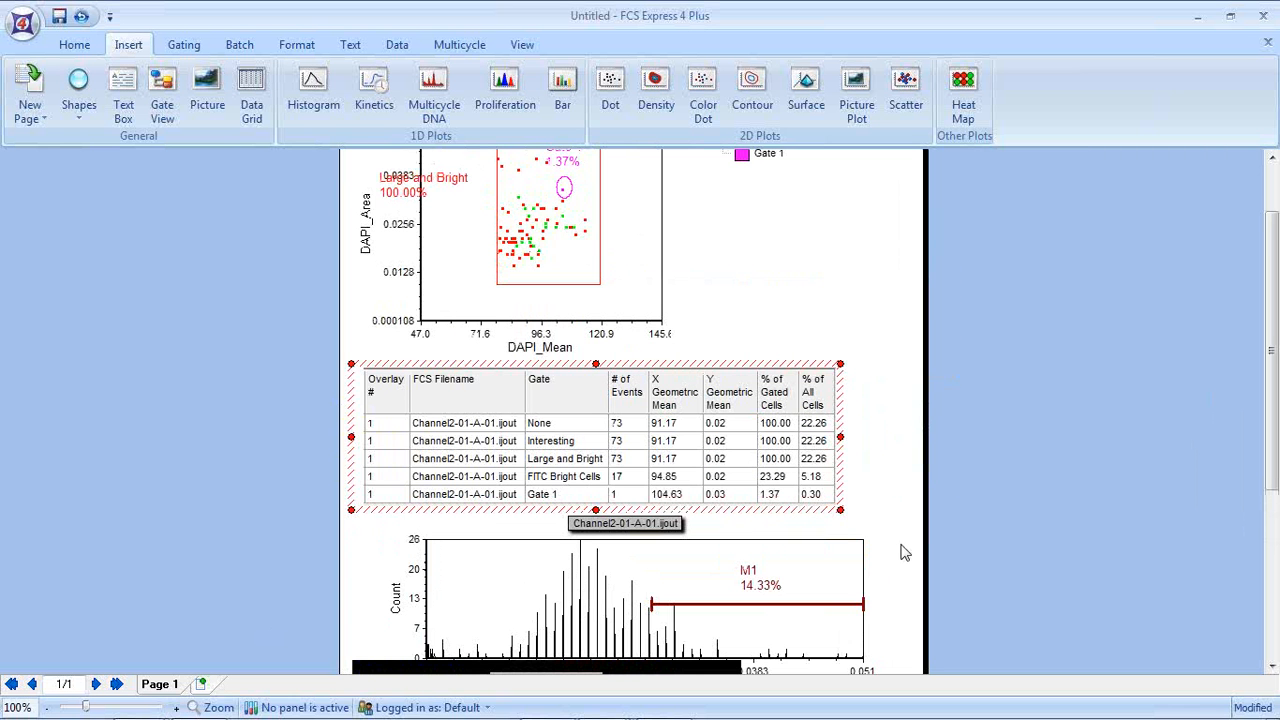
- Change the gate applied to the color dot plot to "Interesting"
click(655, 242)
click(184, 44)
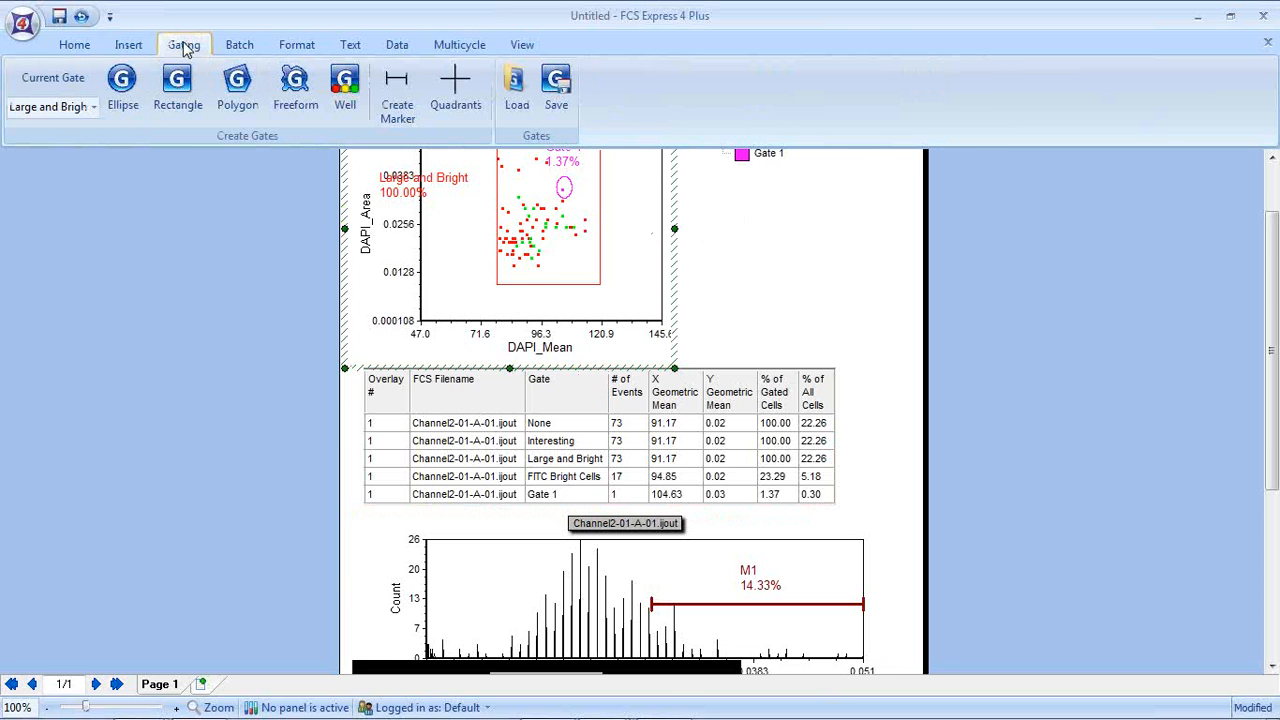
scroll(801, 328, up, 1)
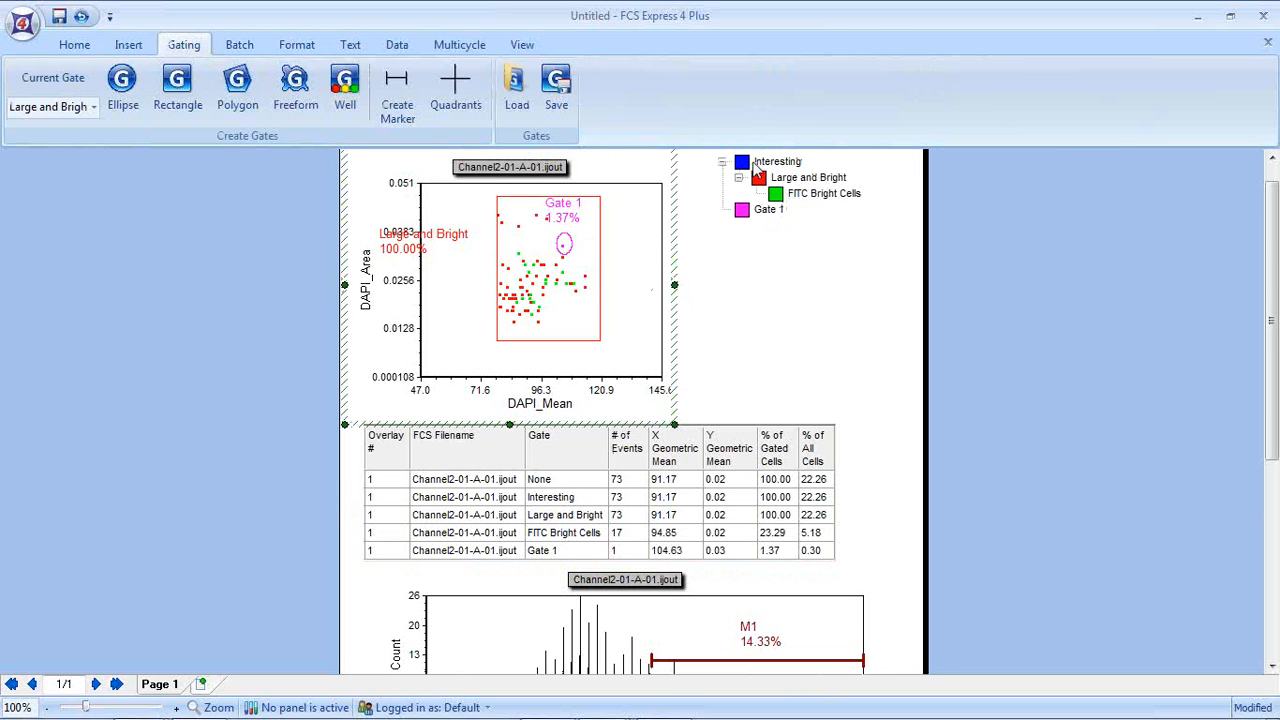
click(757, 170)
click(612, 255)
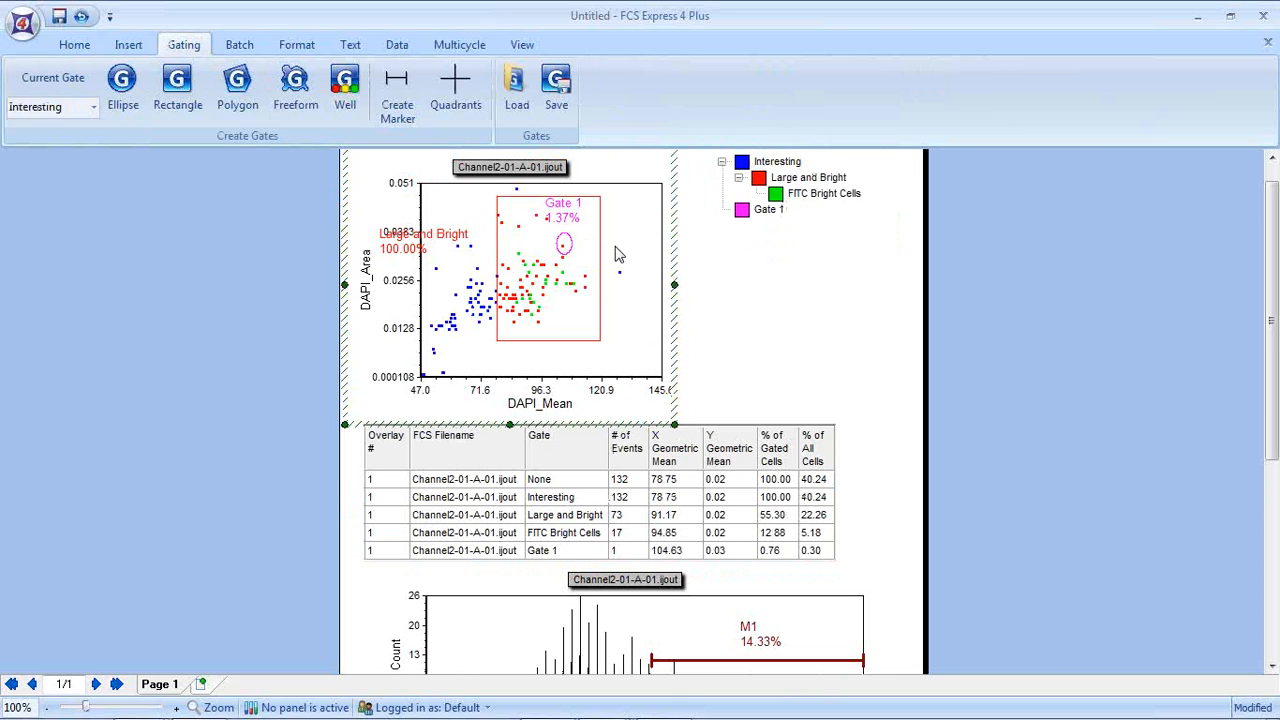
- Examine the number of events listed for each gate in the gate statistics table
scroll(211, 335, down, 1)
scroll(212, 380, down, 1)
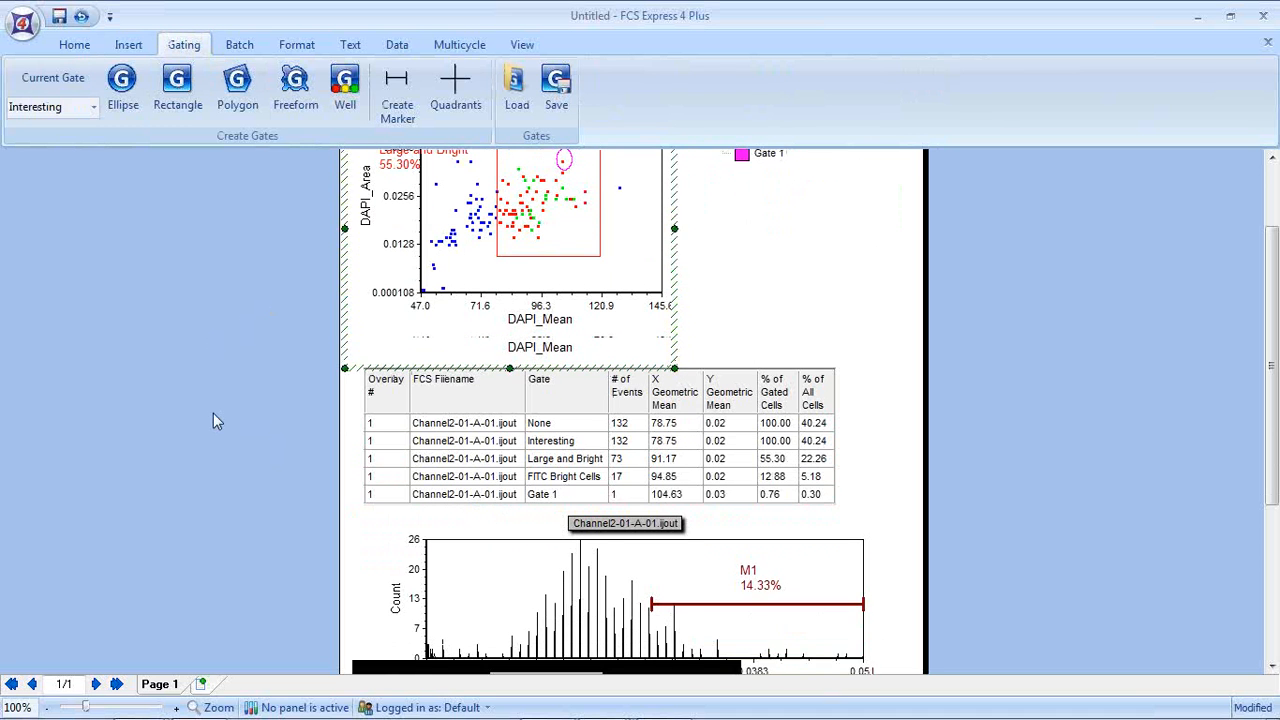
click(621, 416)
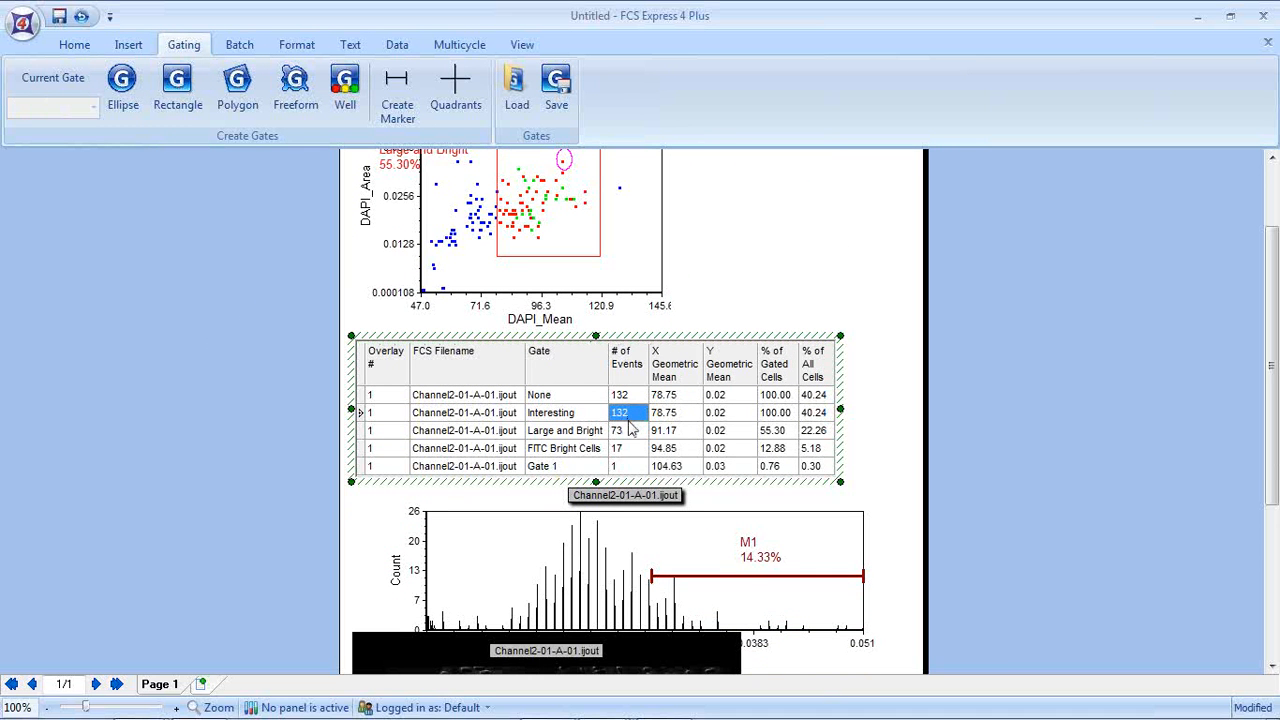
click(628, 432)
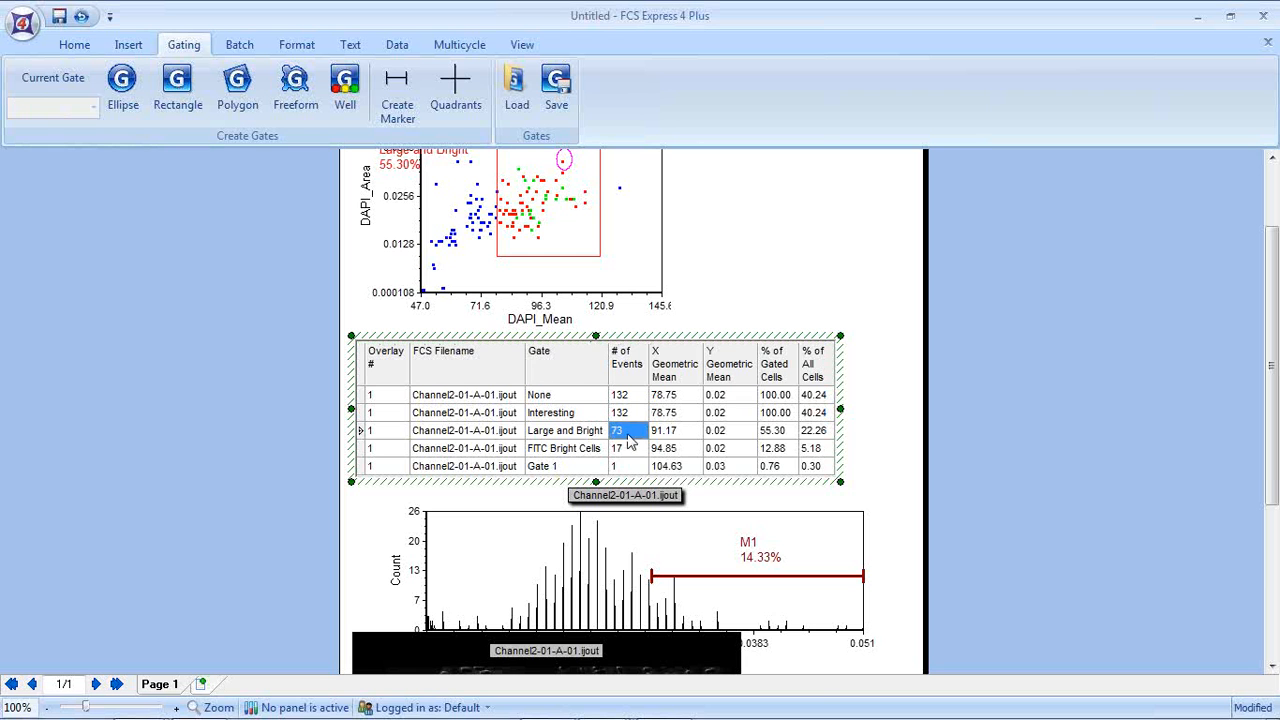
click(627, 452)
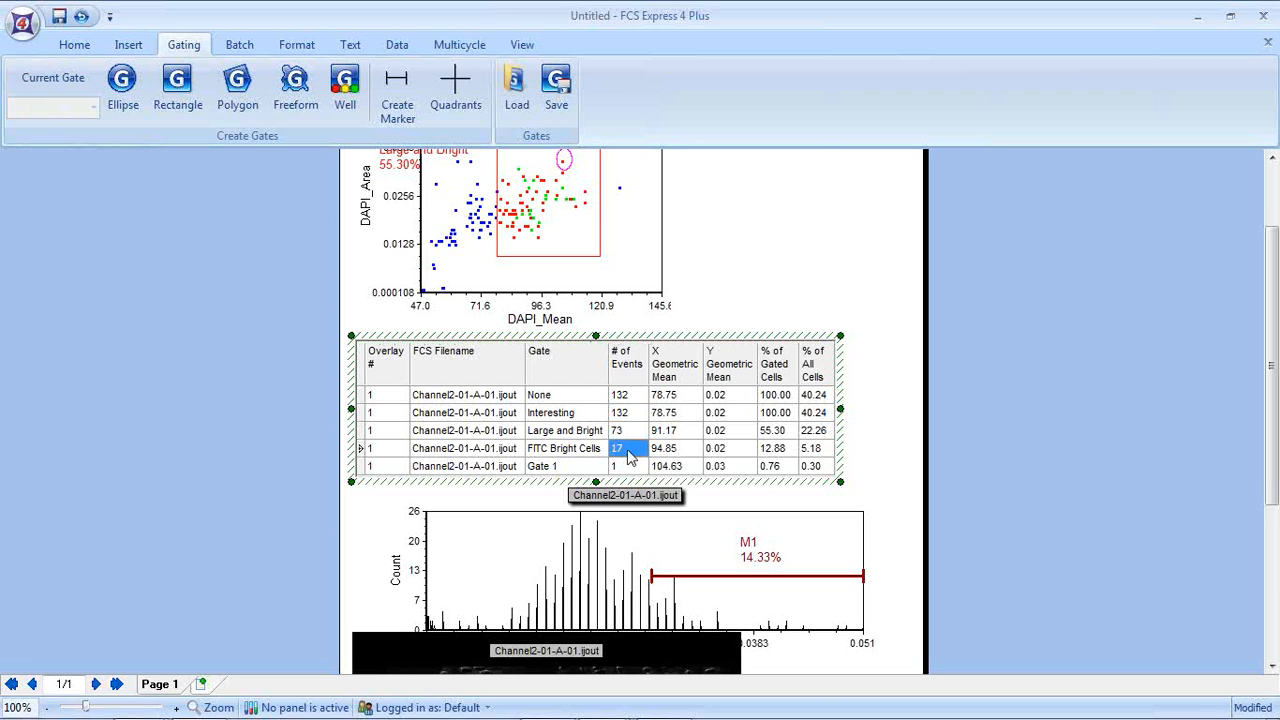
click(628, 466)
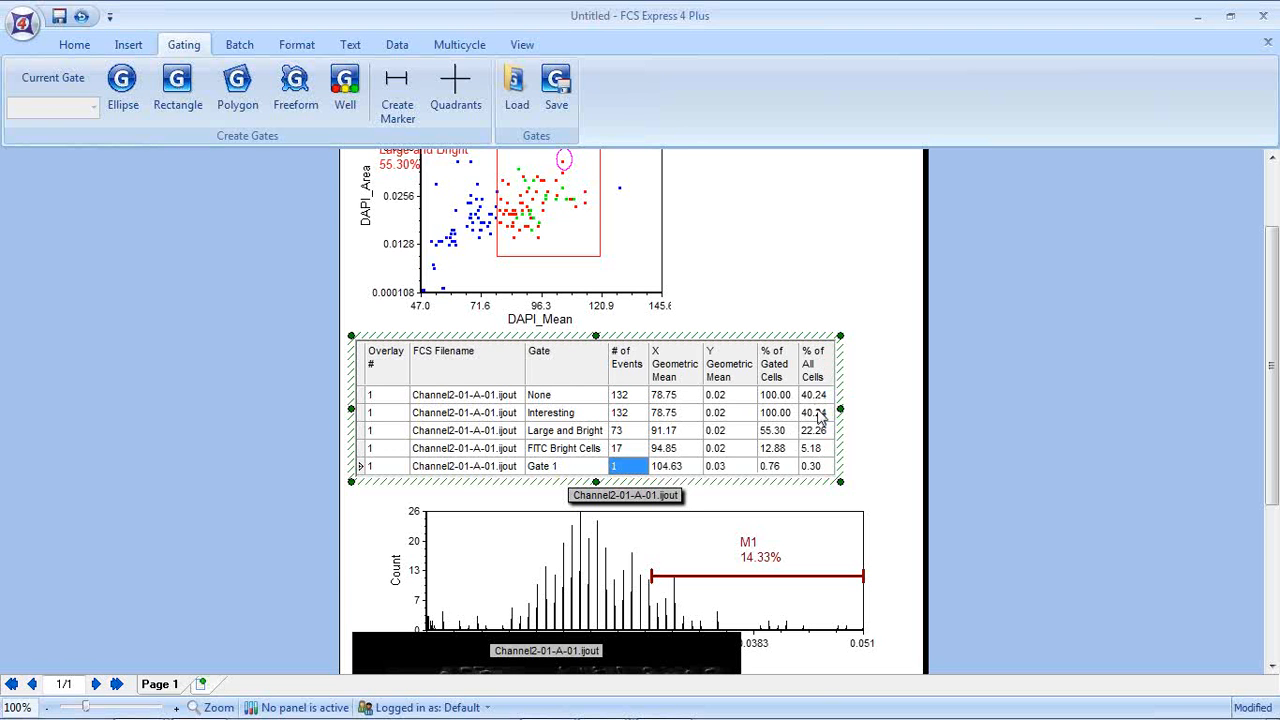
click(180, 402)
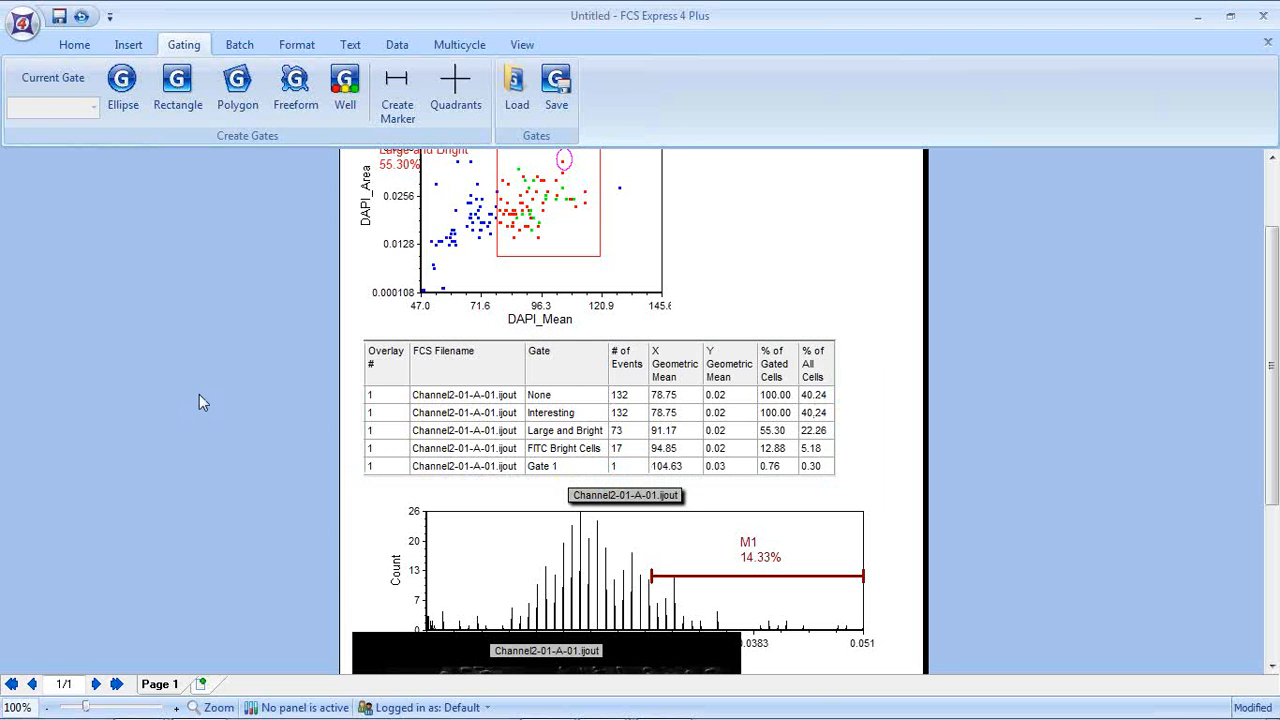
- Hide the "Overlay #" and "% of Gated Cells" columns in the gate statistics table
right_click(505, 397)
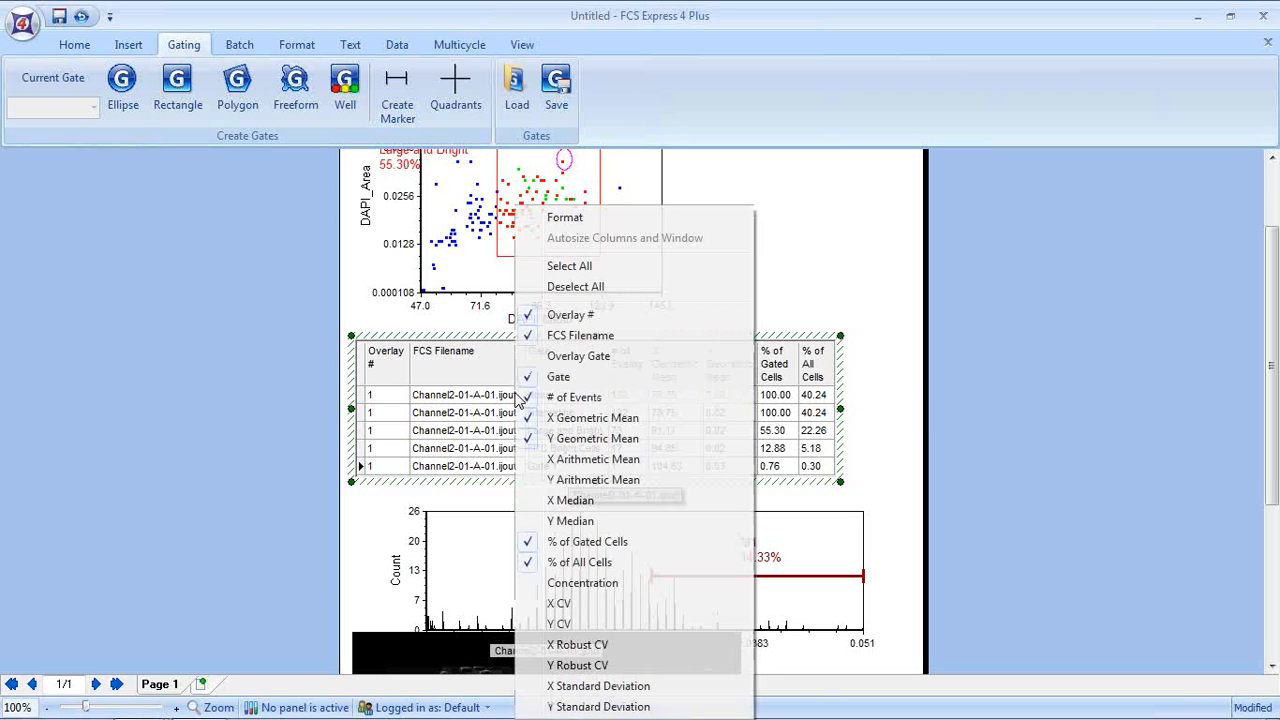
click(562, 315)
right_click(472, 404)
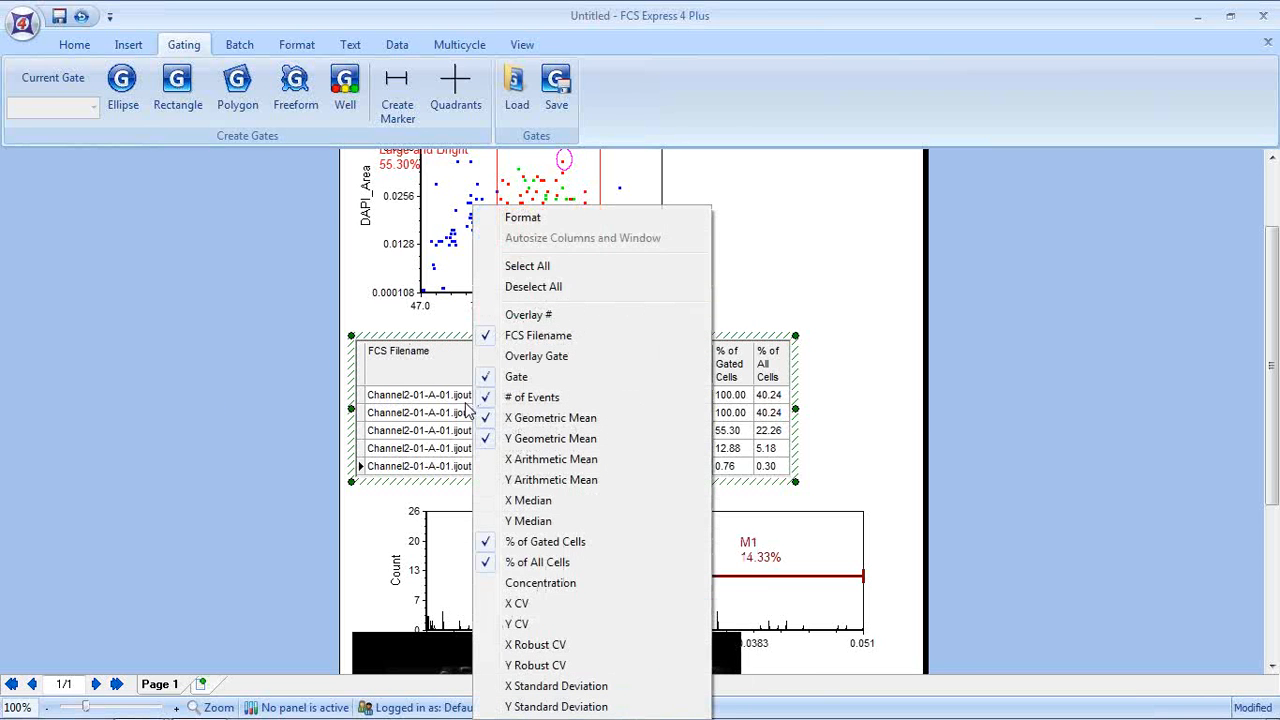
click(527, 543)
click(140, 408)
- Resize the picture plot from its upper-left corner, lowering its upper edge to clear space beneath the histogram
scroll(140, 401, down, 3)
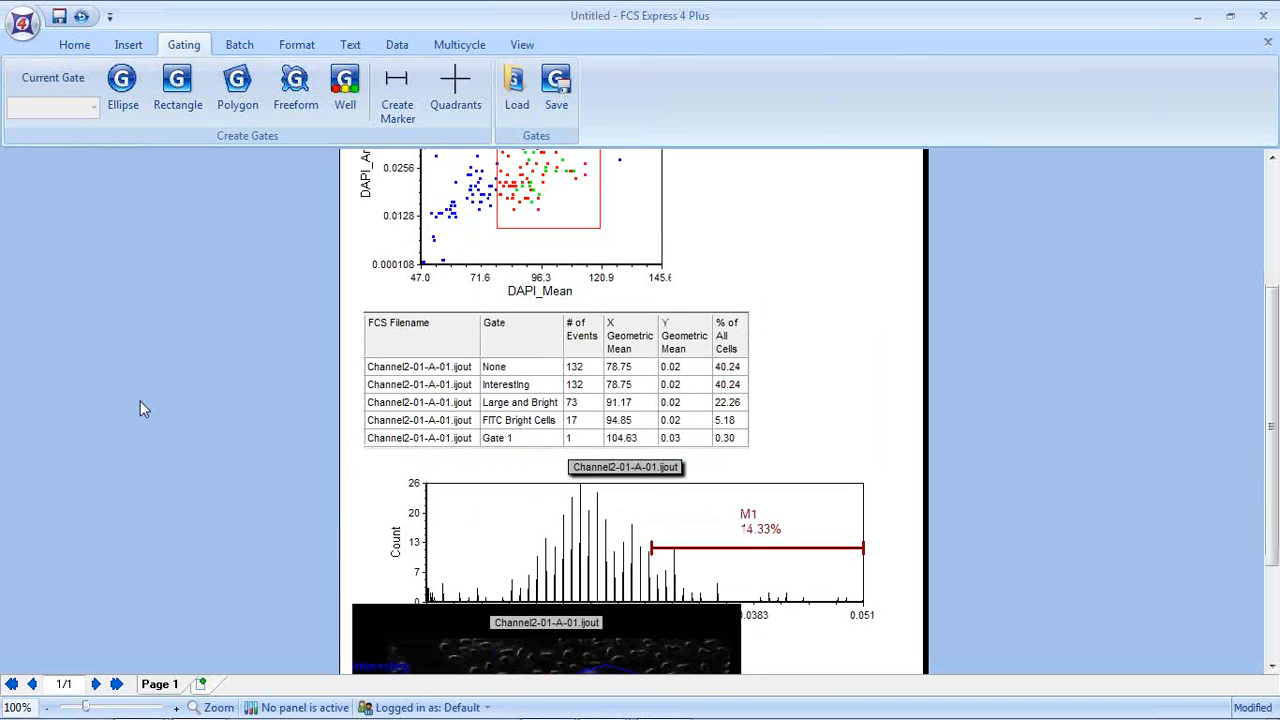
click(368, 366)
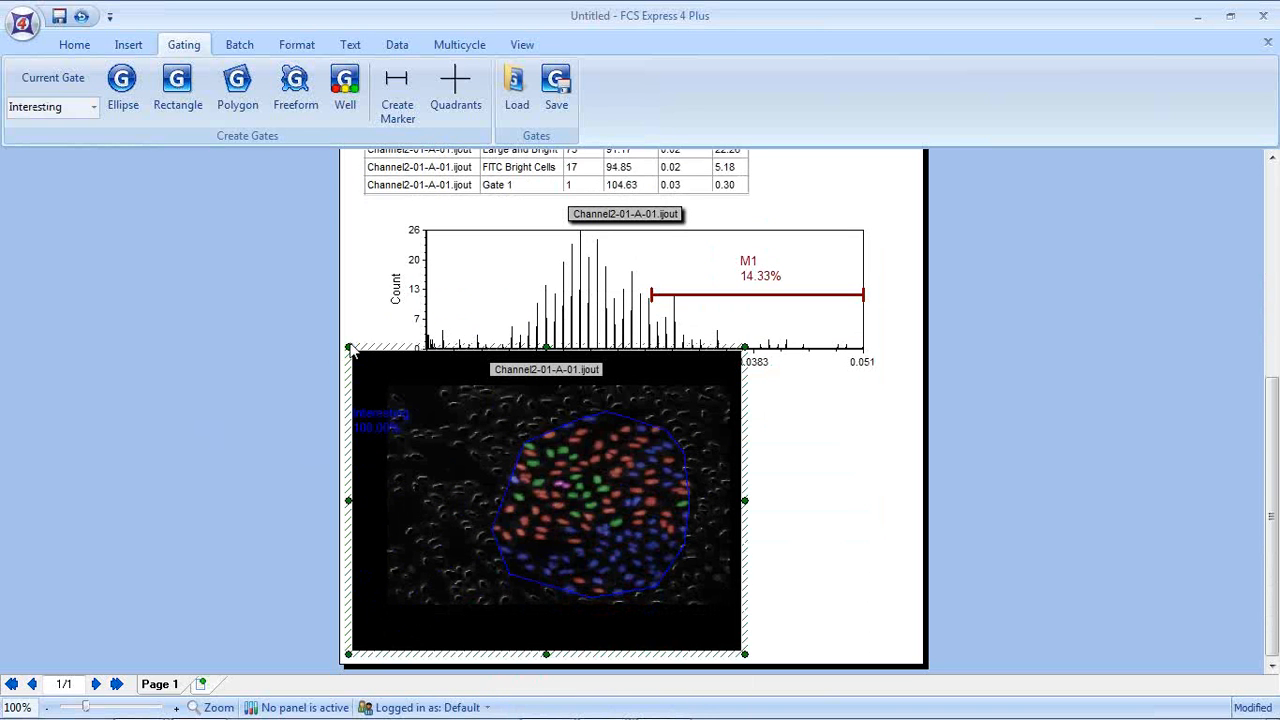
drag(353, 343, 336, 440)
- Add a statistics table for the DAPI_Area histogram and position it between the histogram and the picture plot
right_click(481, 305)
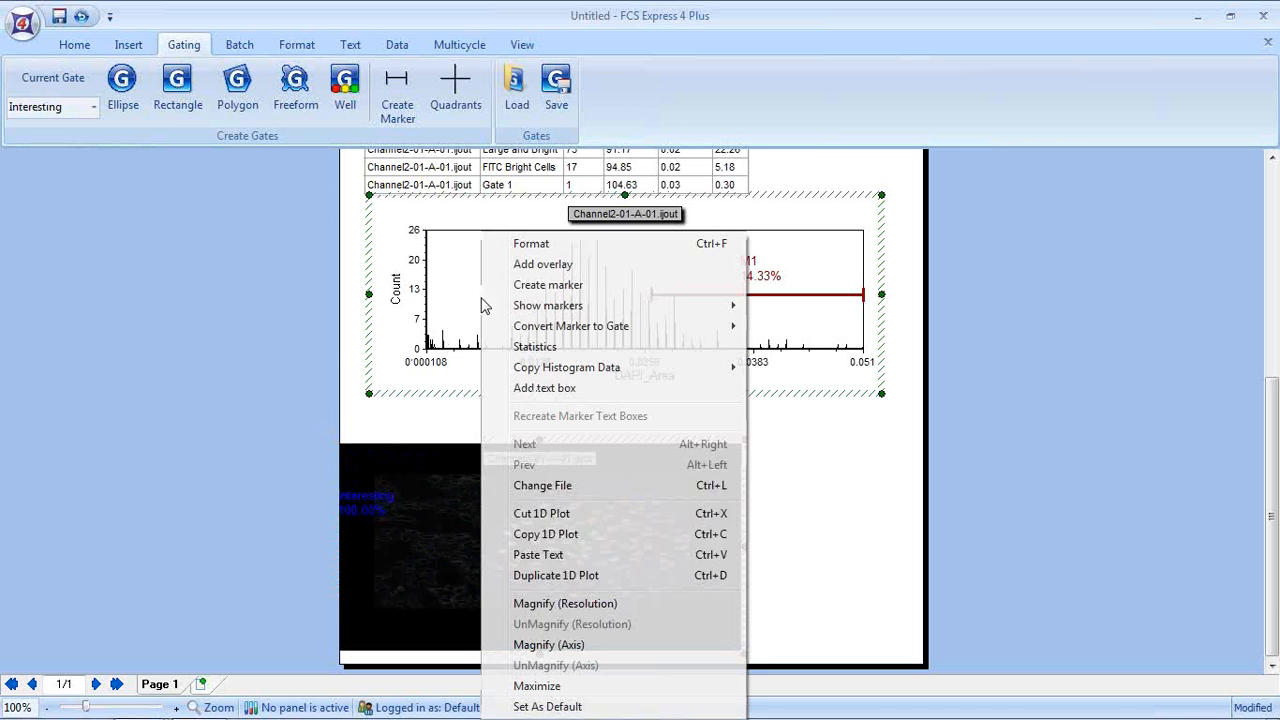
click(548, 349)
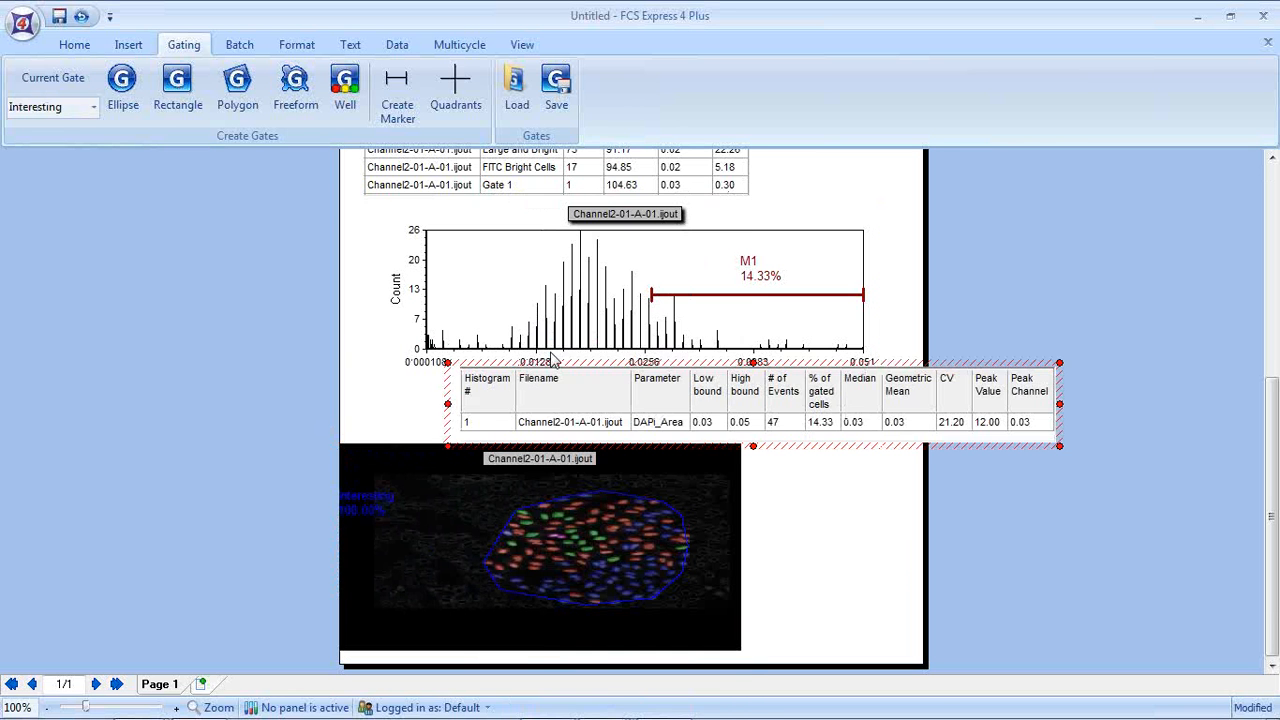
drag(810, 457, 779, 446)
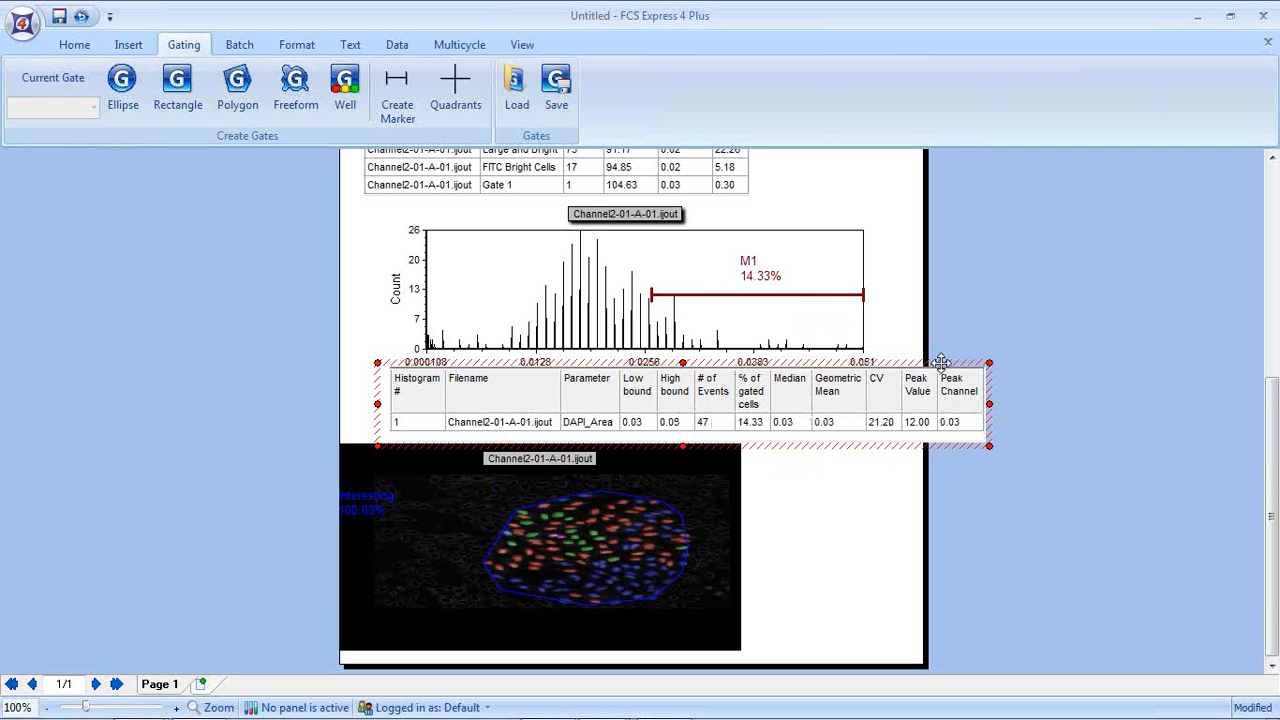
- Delete the histogram statistics table, and make the picture plot taller and narrower in the freed space, fully inside the page
key(Delete)
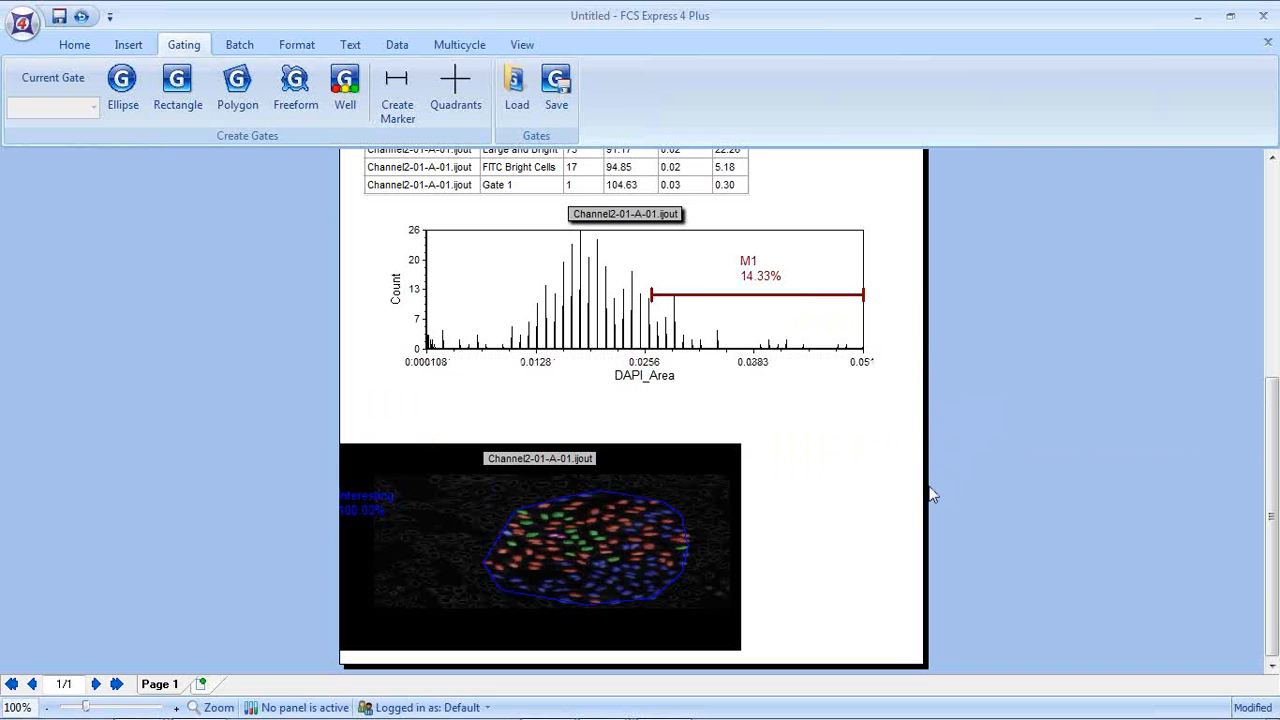
click(725, 454)
drag(748, 433, 695, 382)
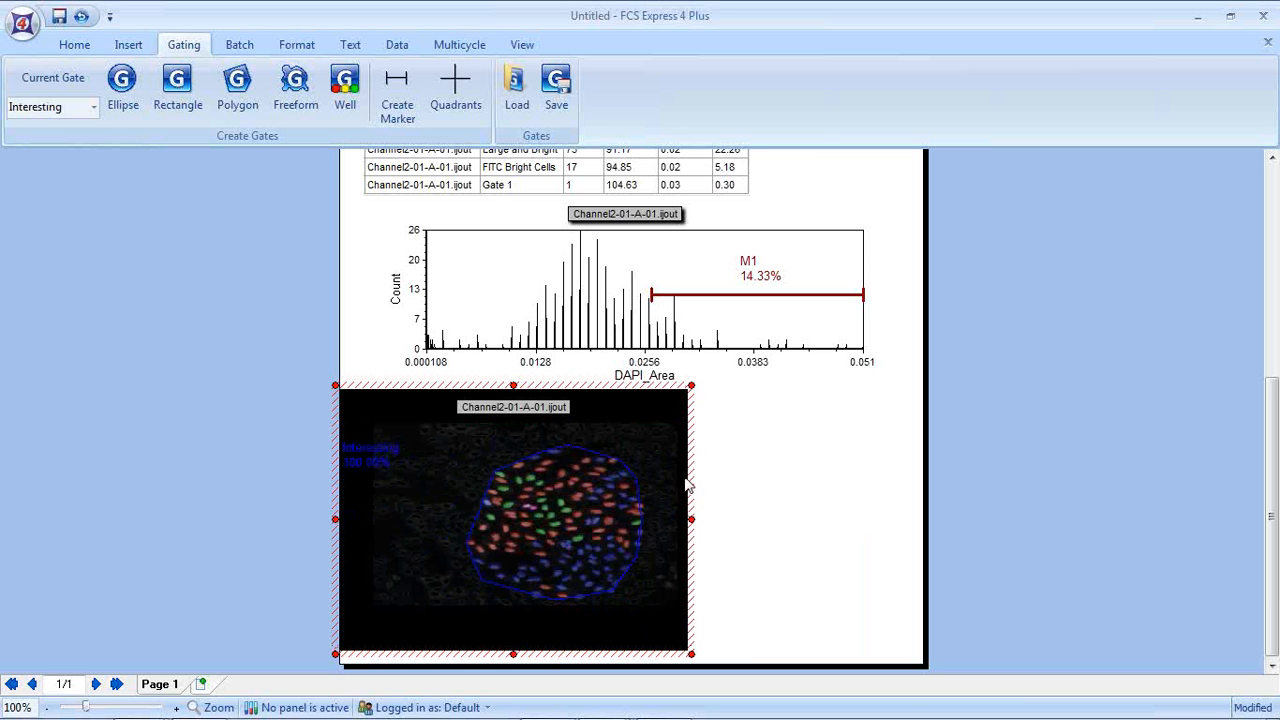
drag(688, 485, 704, 486)
- Shrink the DAPI_Area histogram from its upper-right corner and shift it slightly left, leaving a gap below the gate statistics table
scroll(818, 502, up, 2)
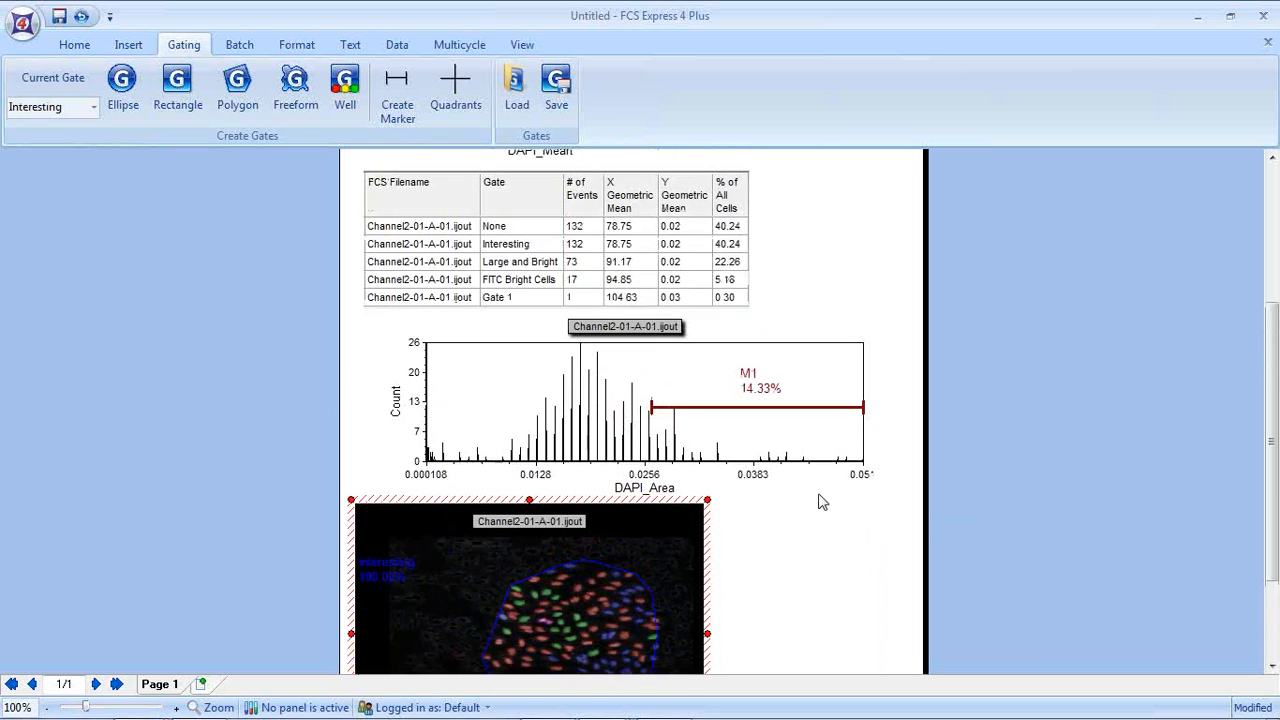
scroll(818, 502, up, 2)
click(838, 444)
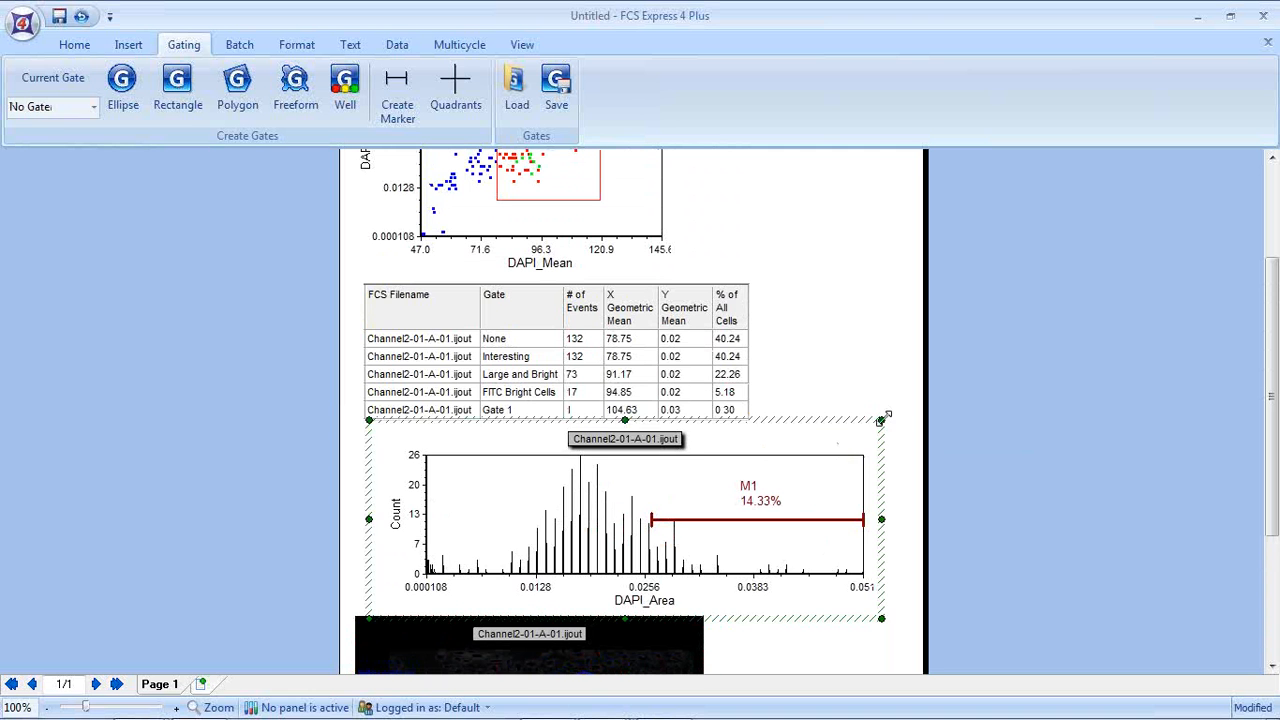
drag(884, 416, 830, 437)
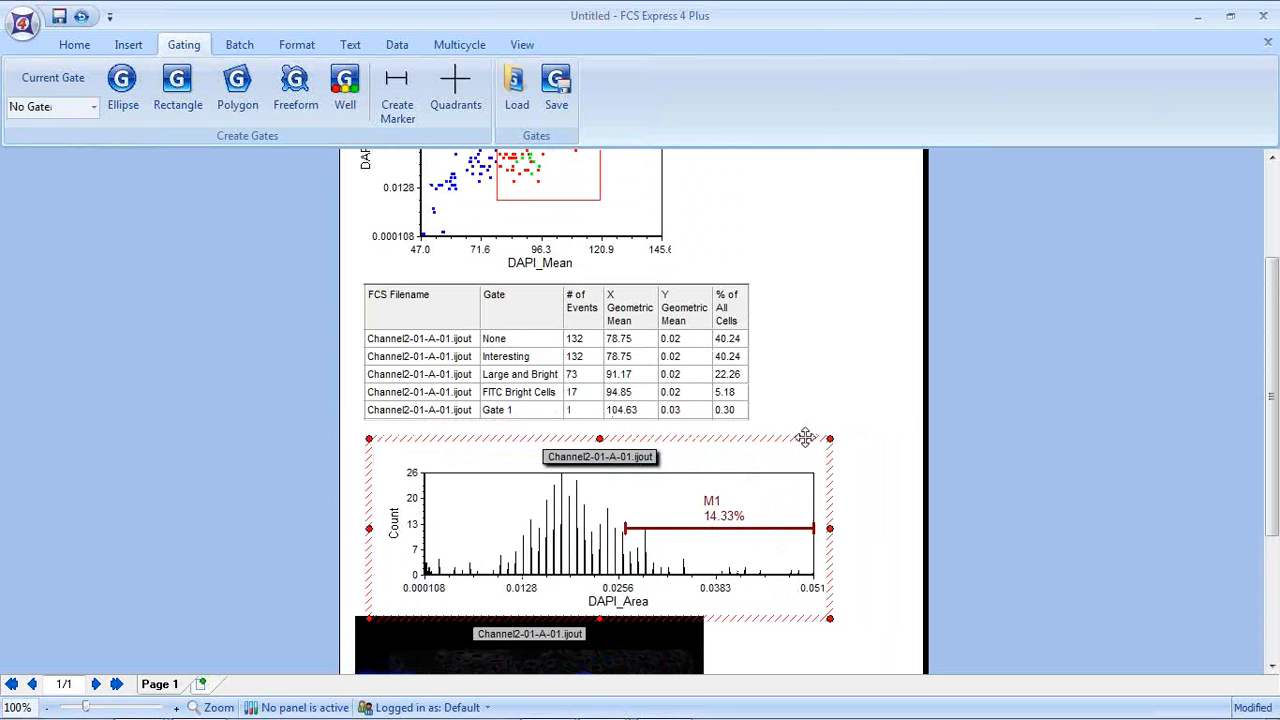
click(900, 440)
- Add a text box beneath the gate hierarchy, enter "My Results:" in it, and narrow the box to fit within the page
scroll(897, 460, up, 3)
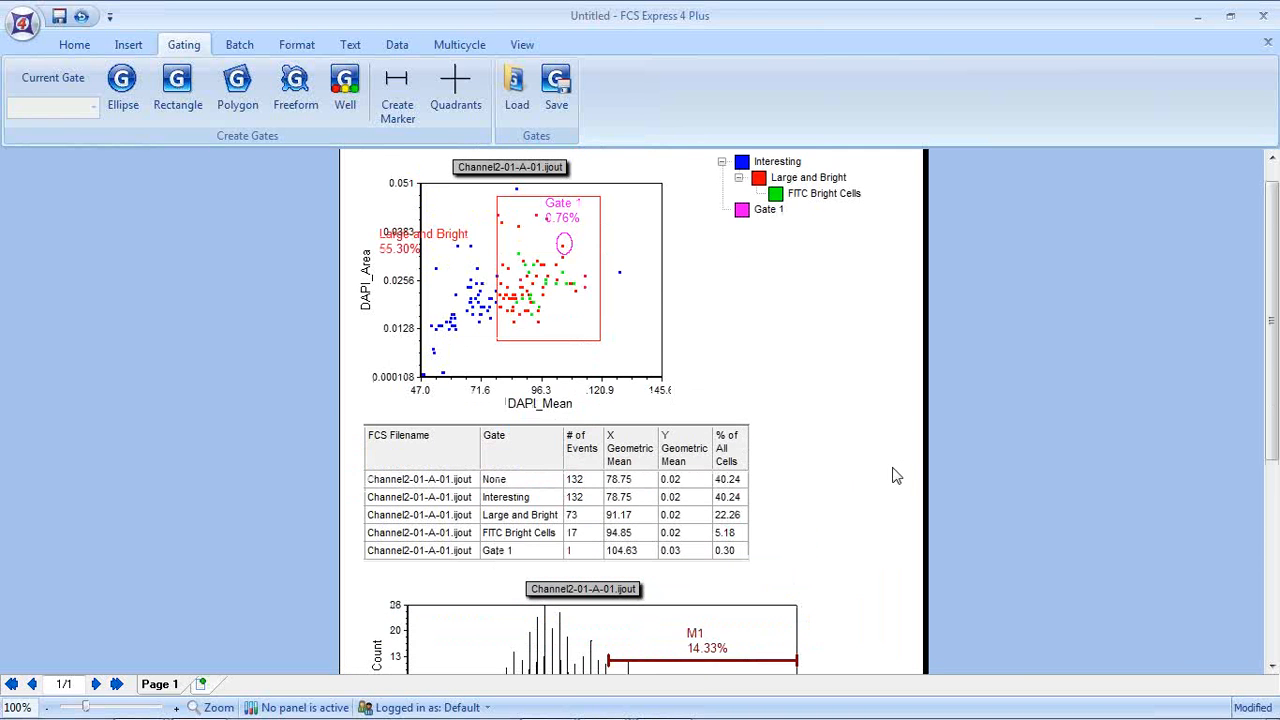
click(127, 44)
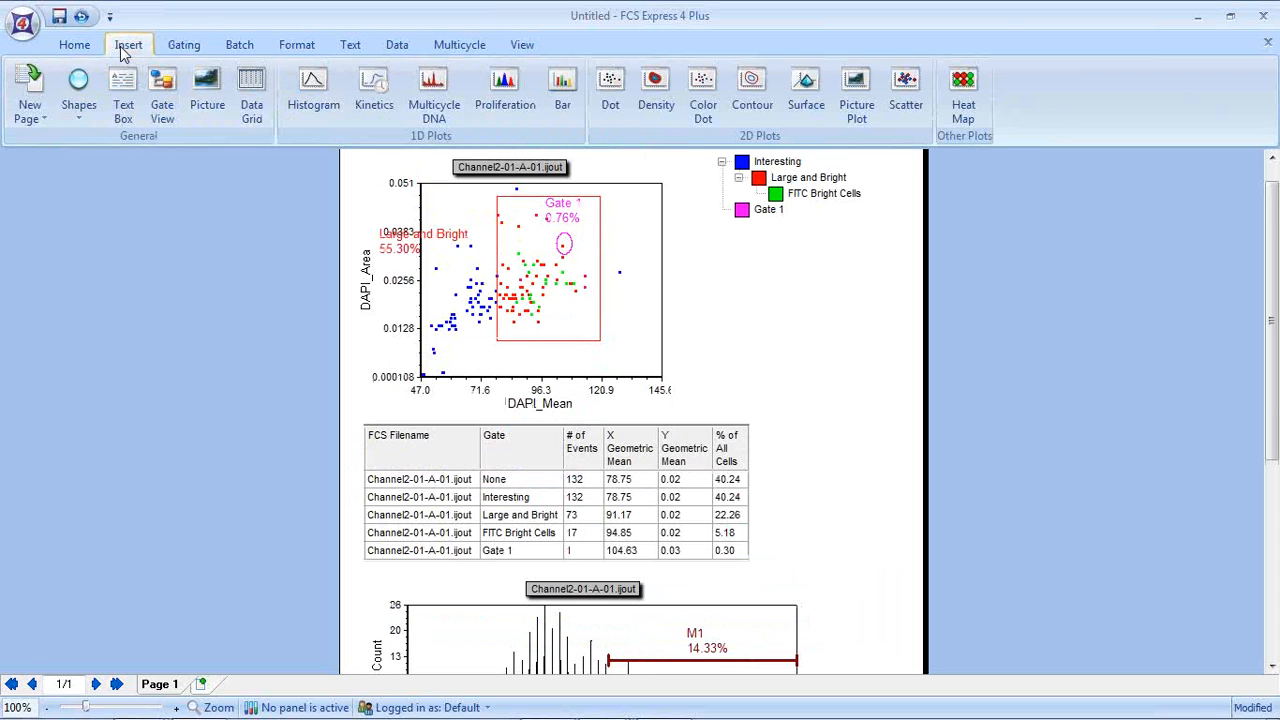
click(123, 110)
mouse_move(719, 299)
mouse_down()
mouse_move(748, 343)
mouse_move(929, 404)
mouse_up()
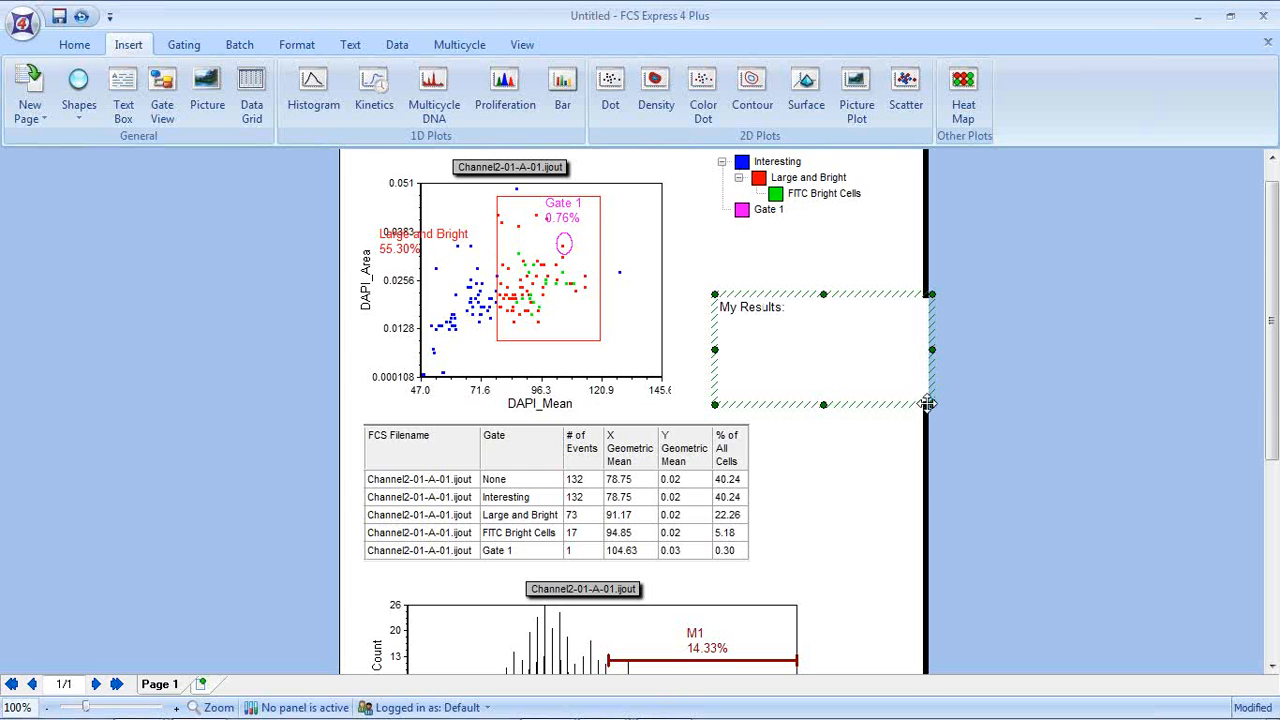
drag(931, 406, 910, 408)
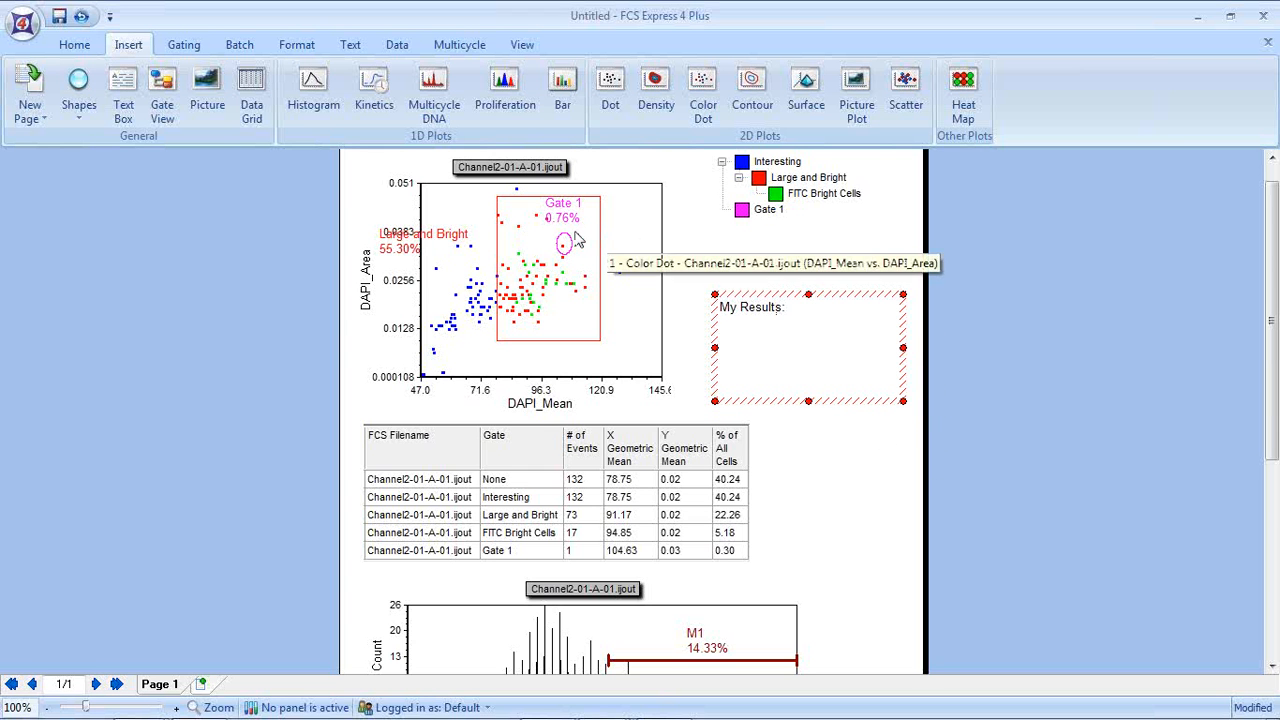
- Copy the Large and Bright gate's percentage token into the text box under "My Results:" and follow it with "% Large and DNA Bright Cells"
click(575, 233)
click(408, 240)
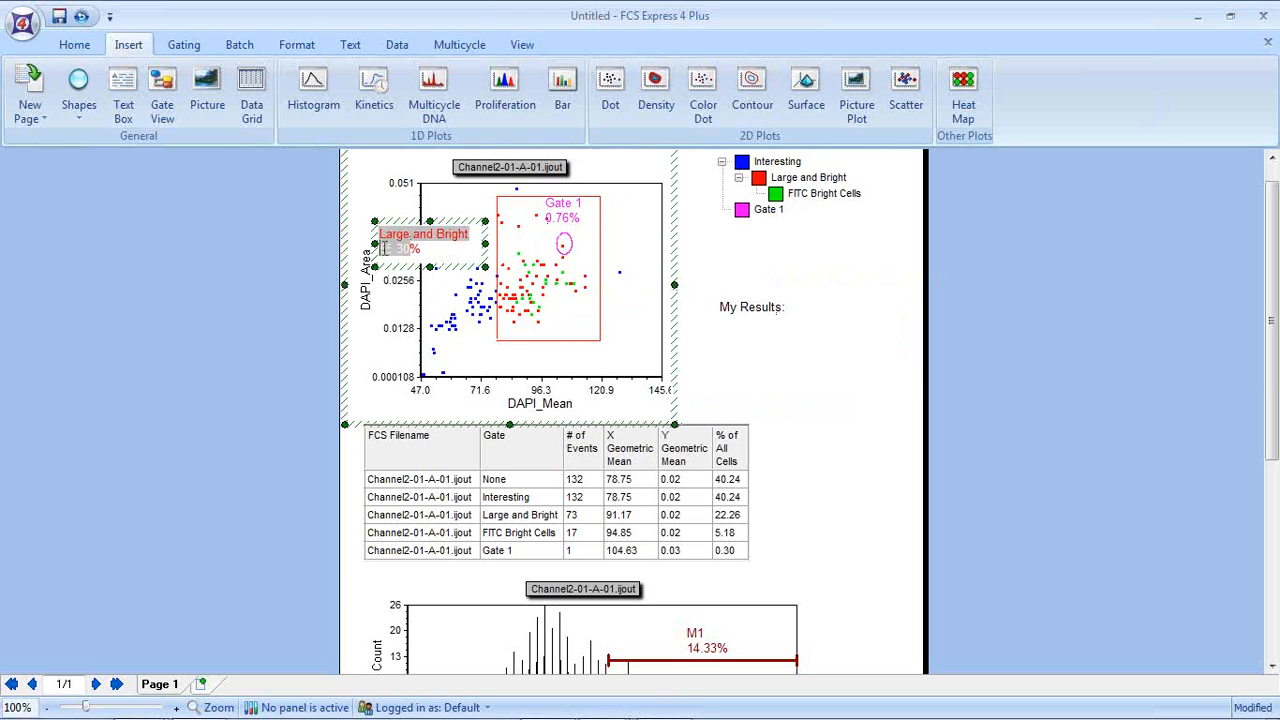
drag(390, 252, 744, 333)
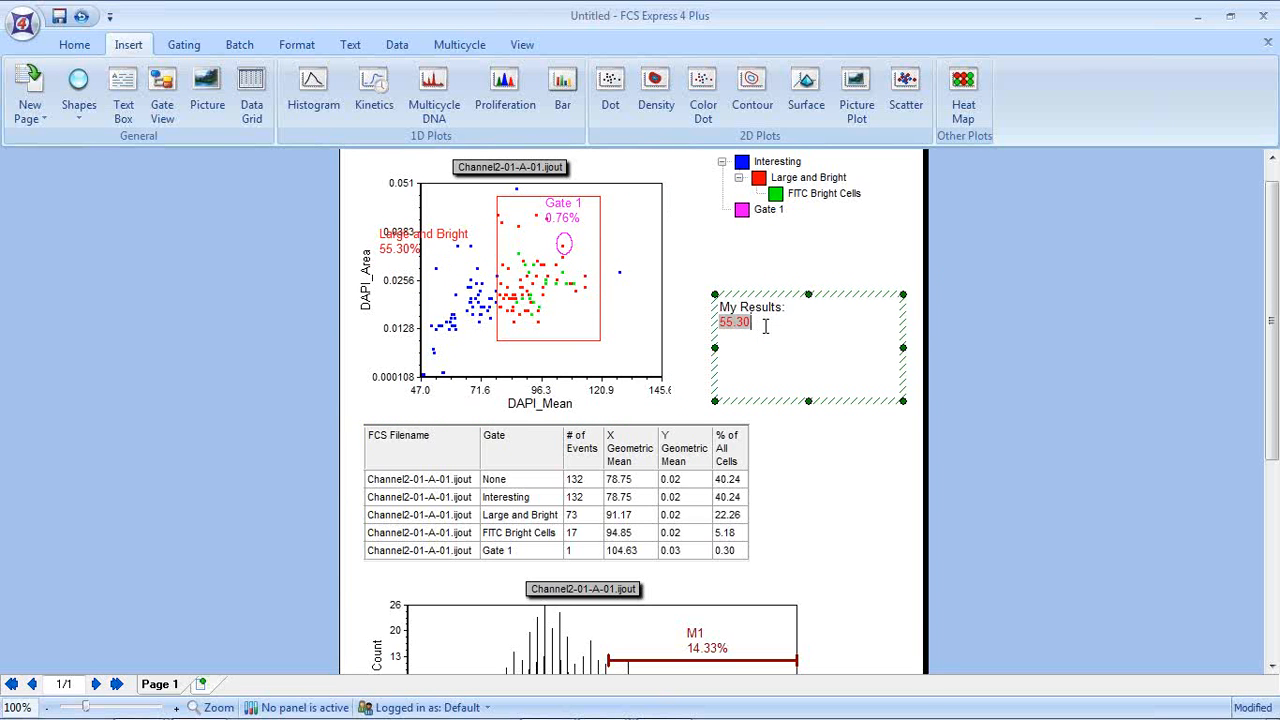
text(% Large and DNA)
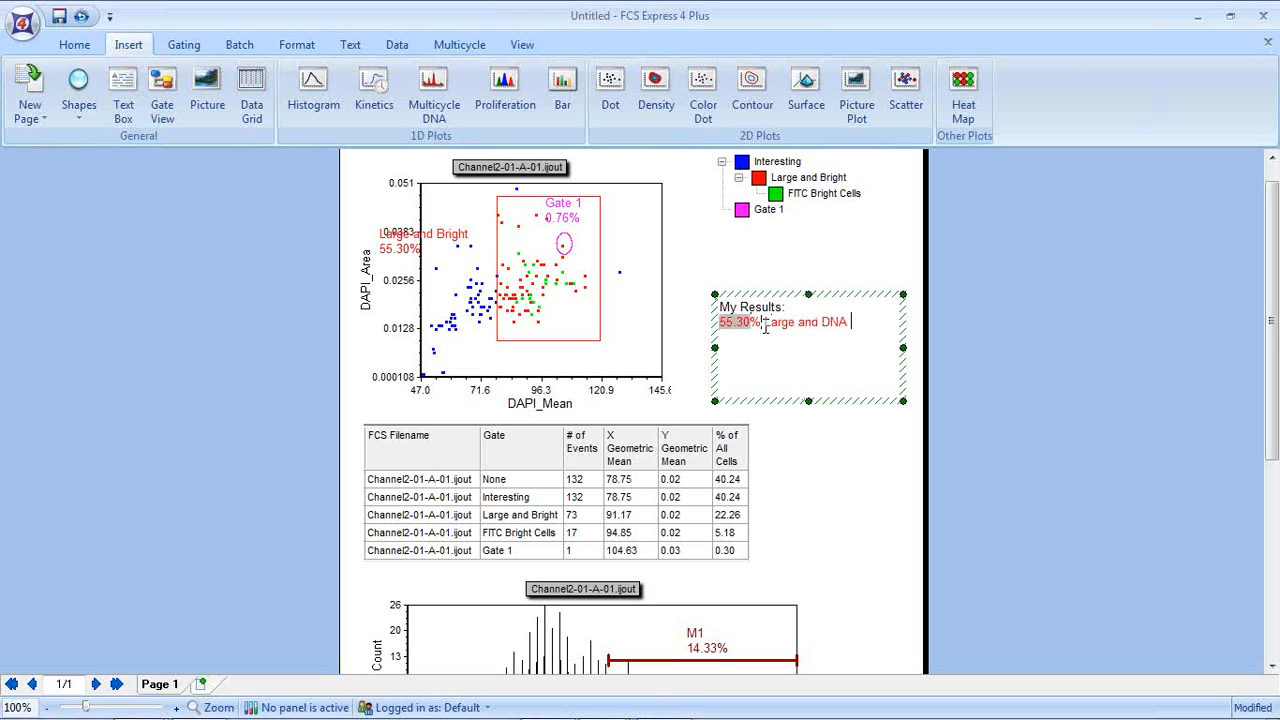
text(Cells)
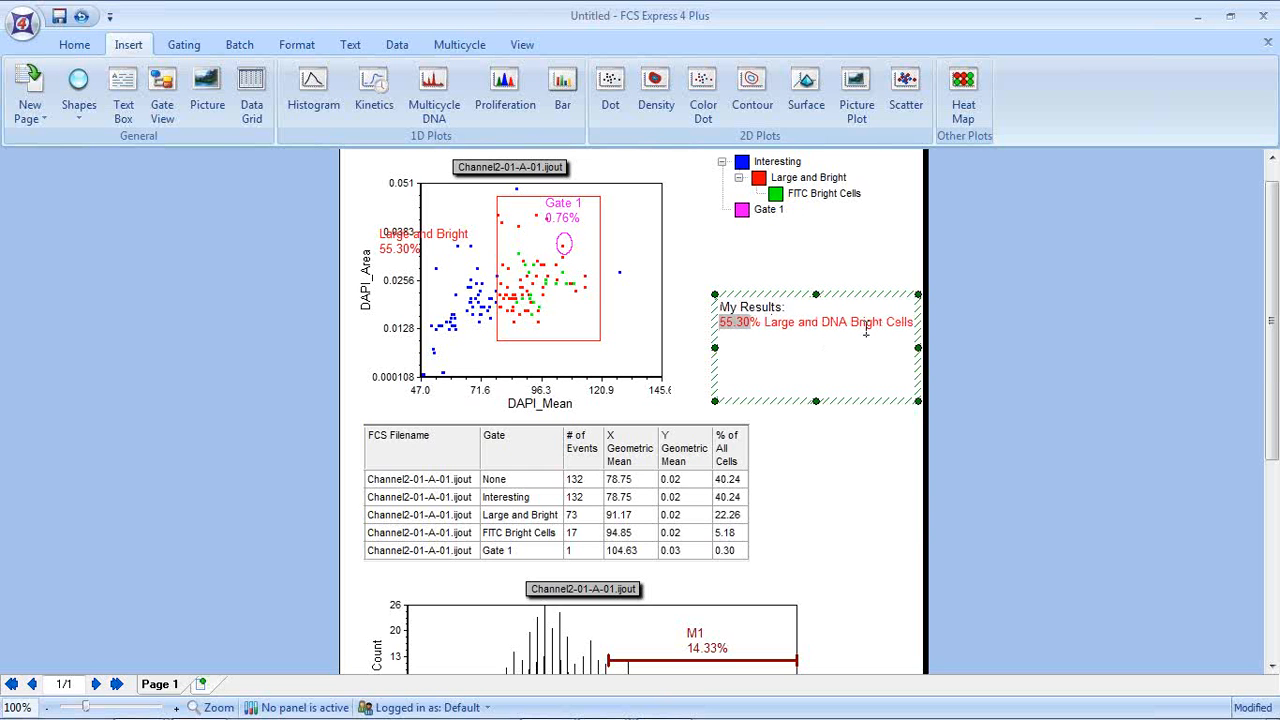
click(919, 248)
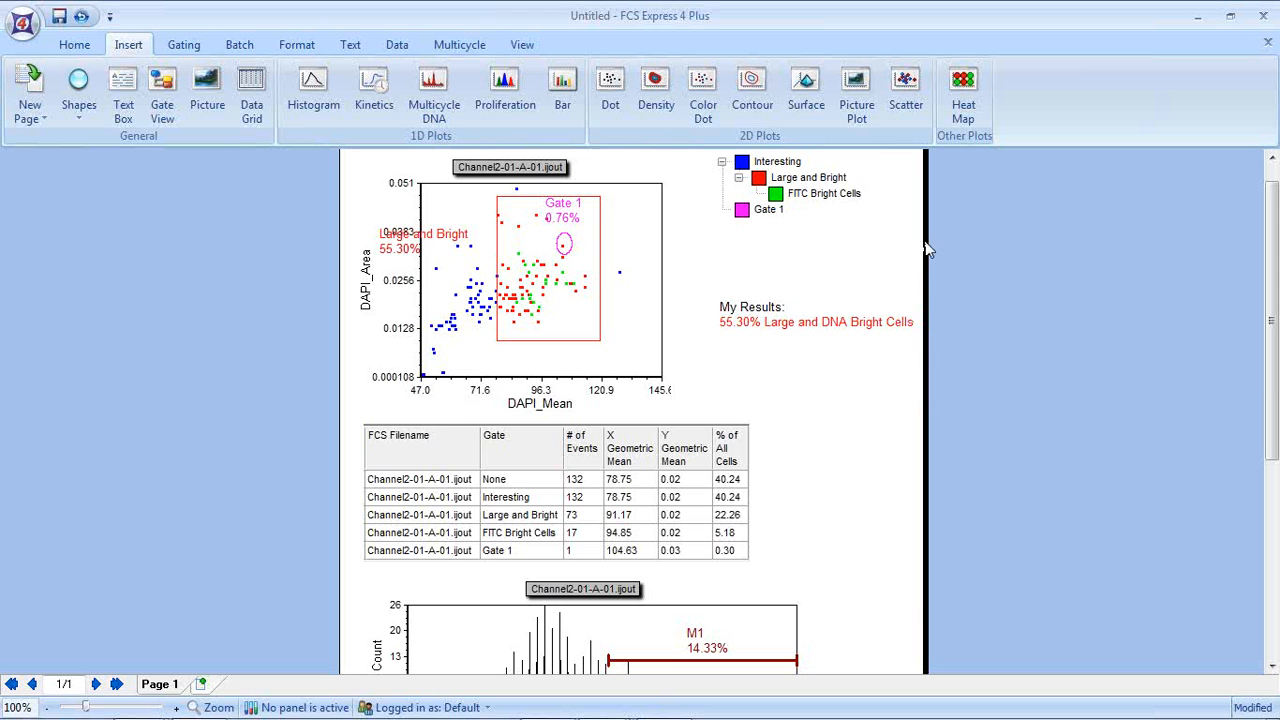
- Insert a two-by-two table in the results text box and move the heading and percentage line into its first column
click(815, 310)
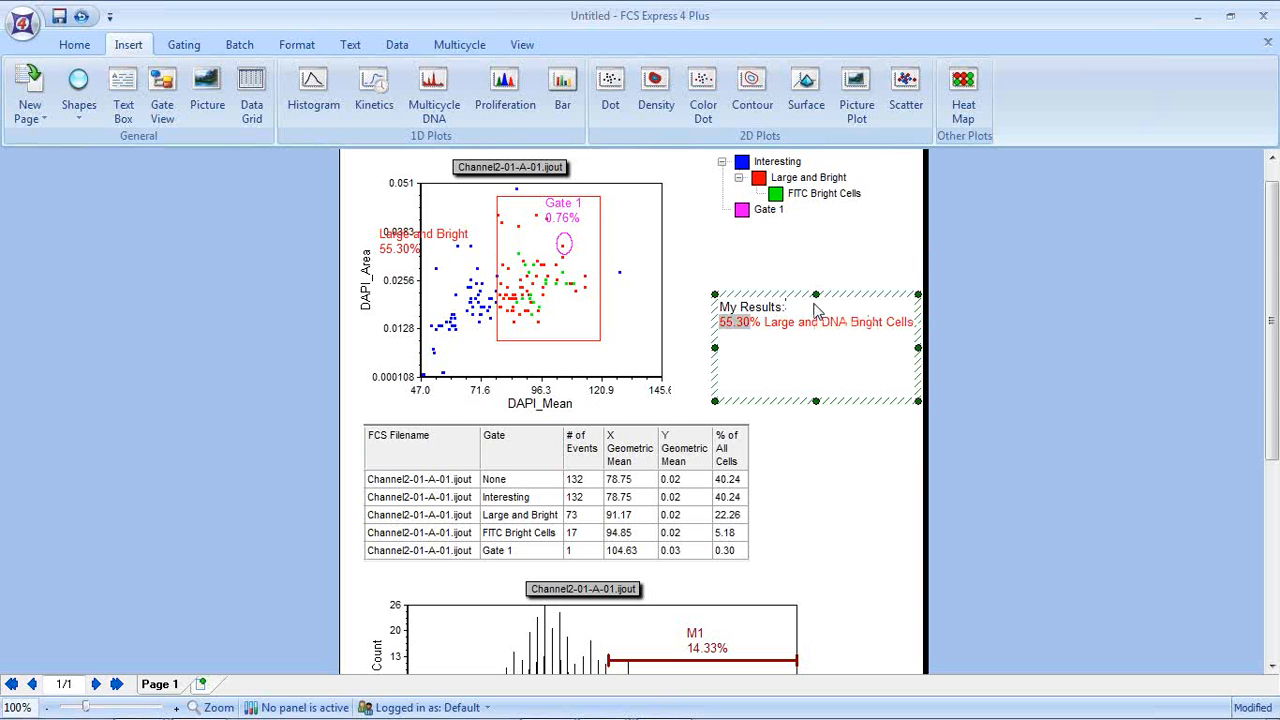
click(910, 328)
click(350, 44)
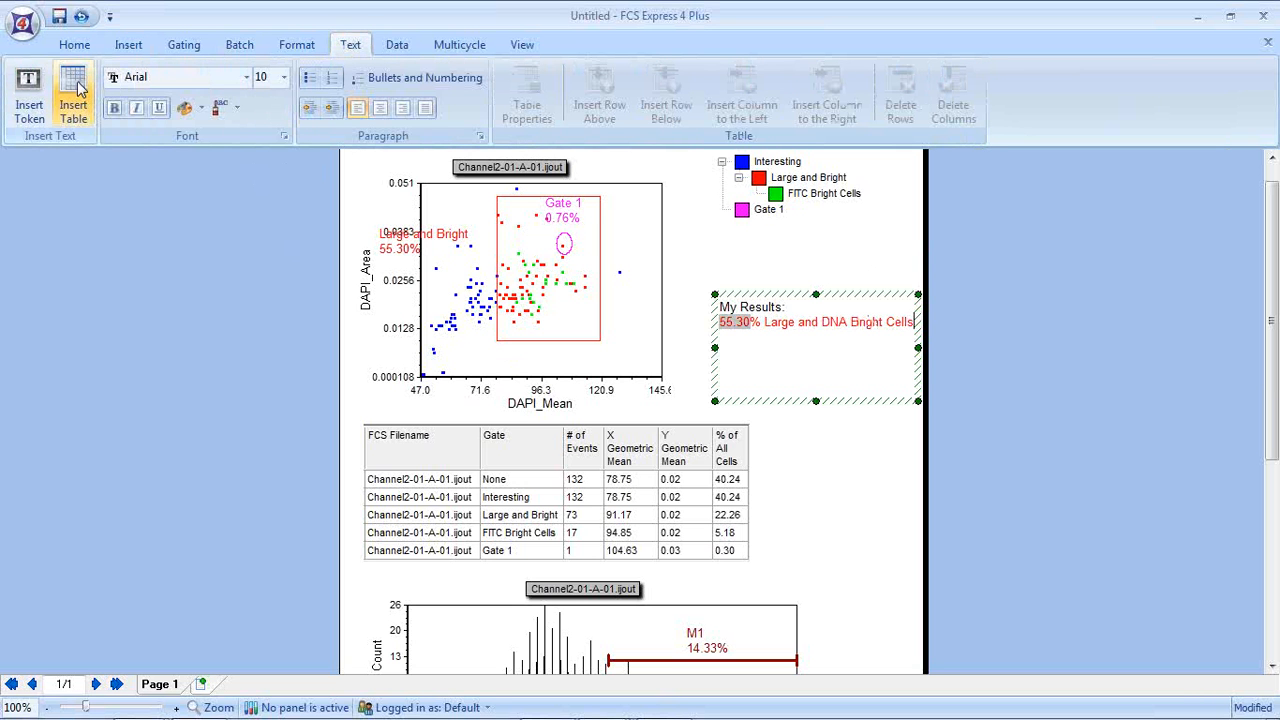
click(73, 98)
click(648, 468)
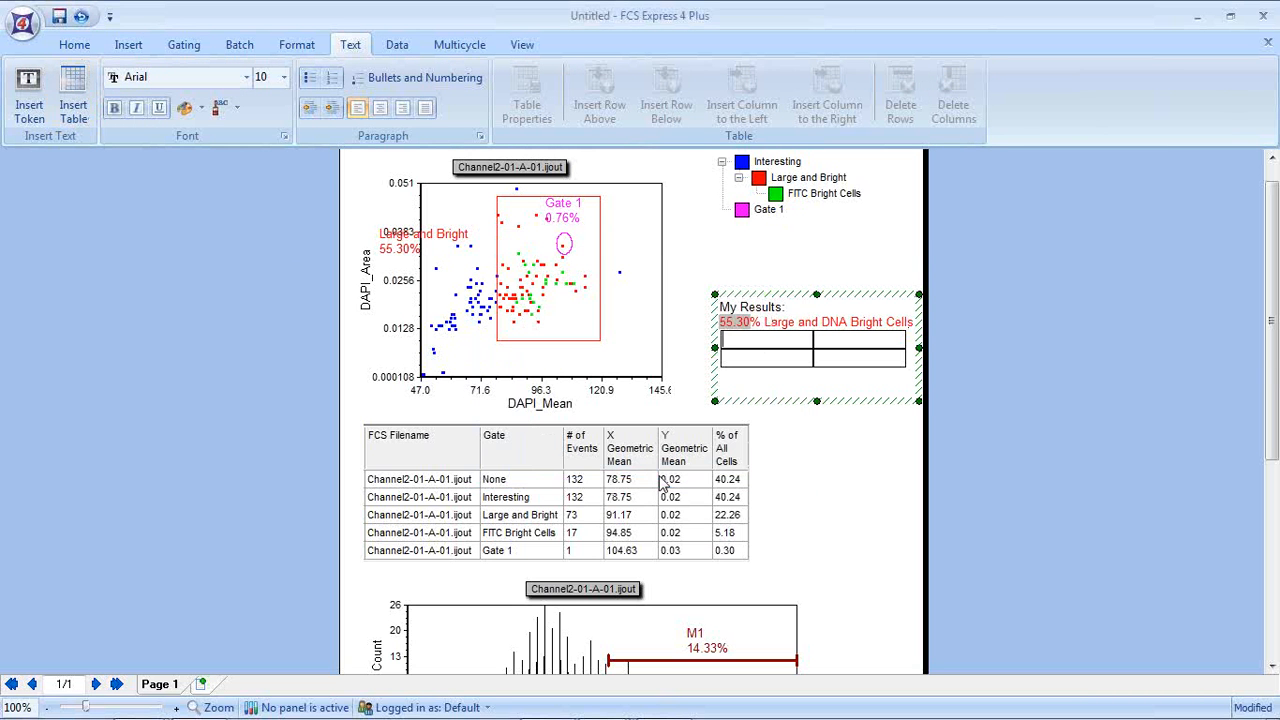
drag(787, 307, 783, 352)
drag(913, 321, 756, 360)
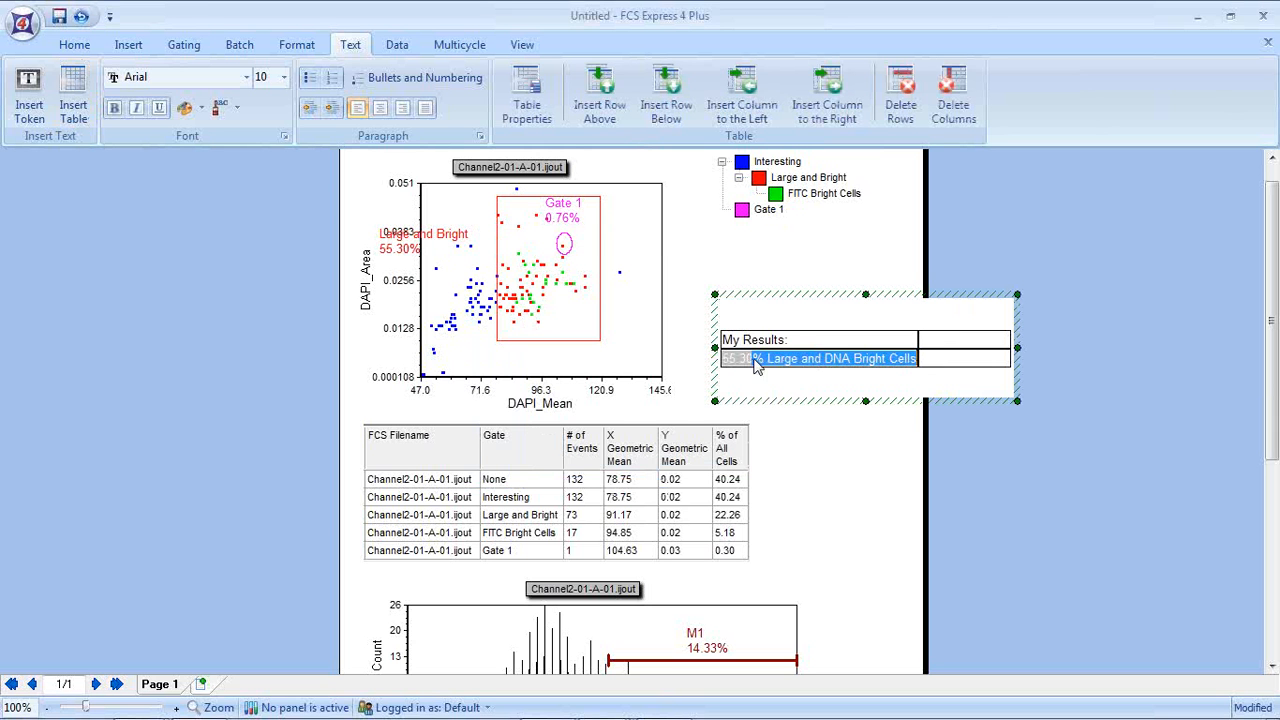
- Narrow the results table's empty second column to a sliver, and shrink and reposition the text box inside the page
click(1007, 340)
drag(1007, 340, 920, 340)
click(1014, 296)
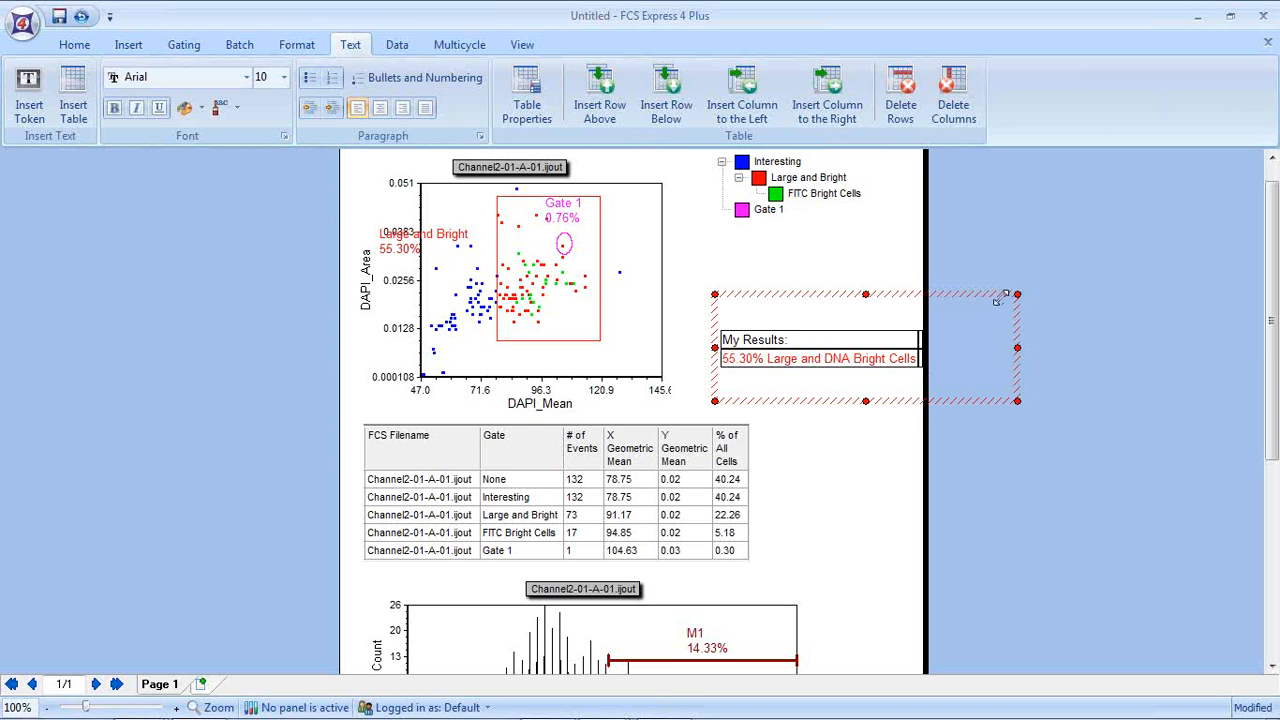
drag(915, 299, 864, 294)
click(855, 250)
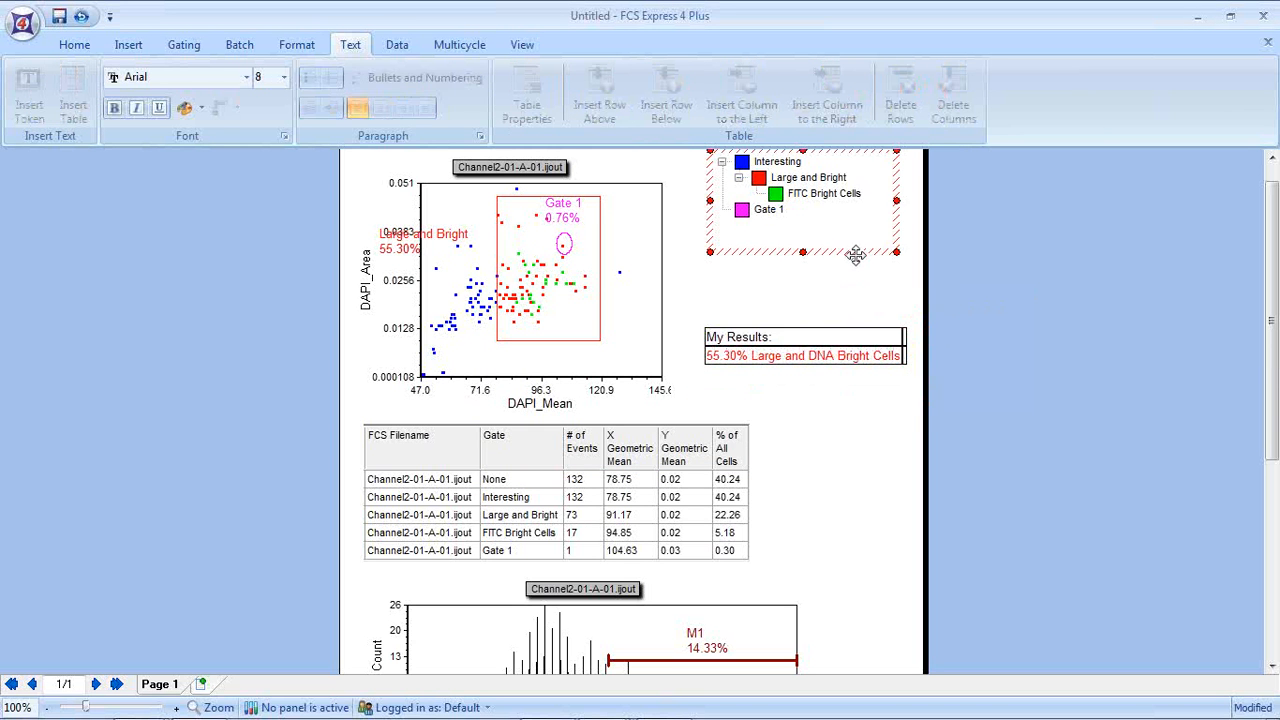
- Extend the Large and Bright gate toward higher DAPI_Mean values from its lower-right corner to enclose the outlying dot
double_click(729, 359)
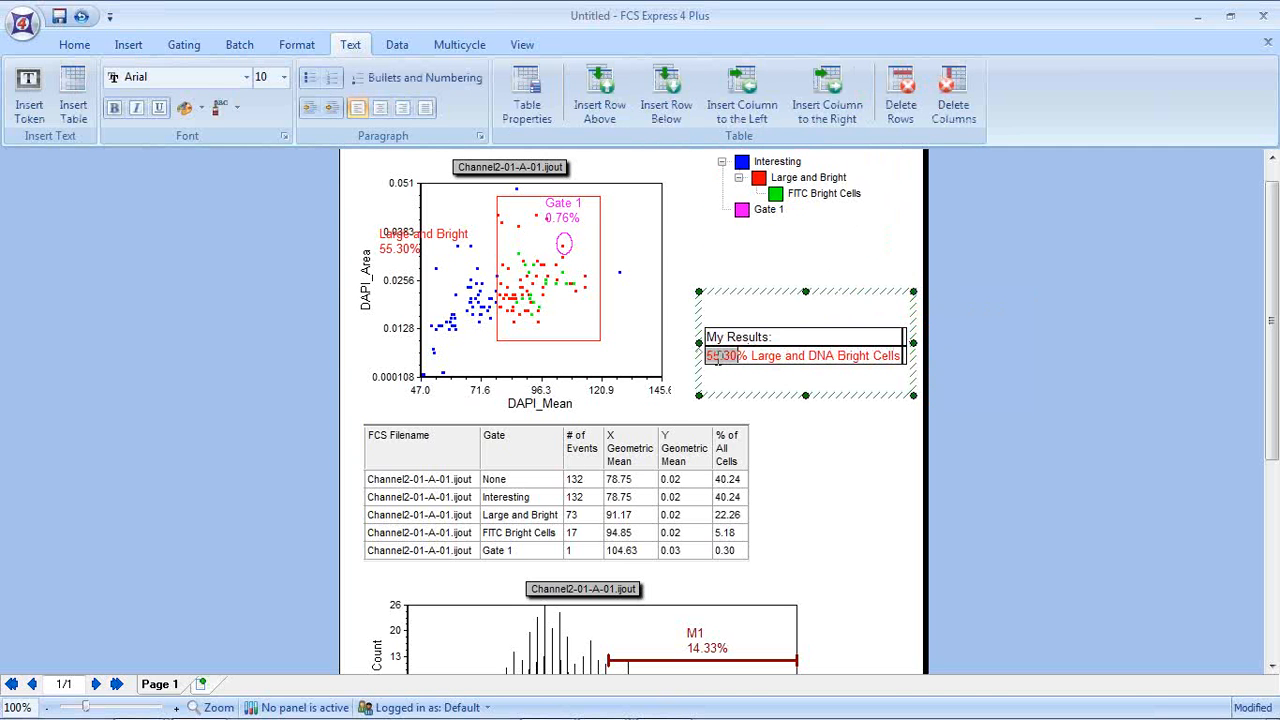
click(408, 240)
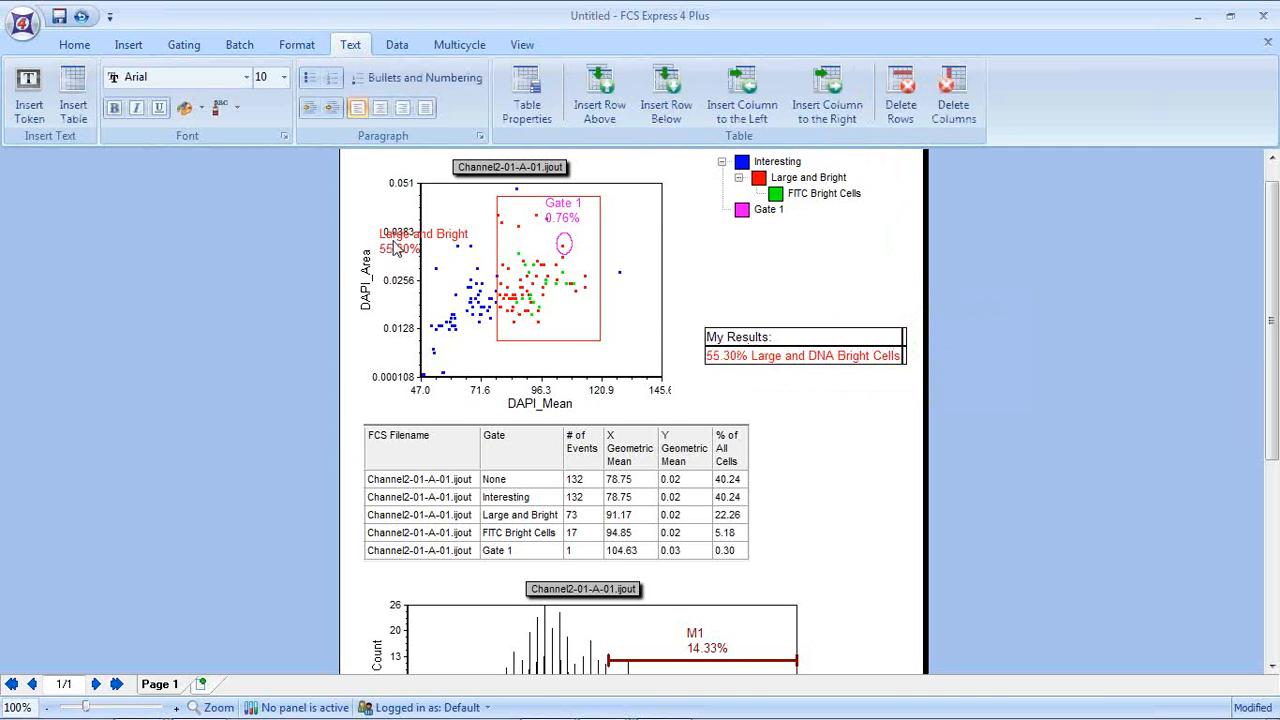
click(582, 330)
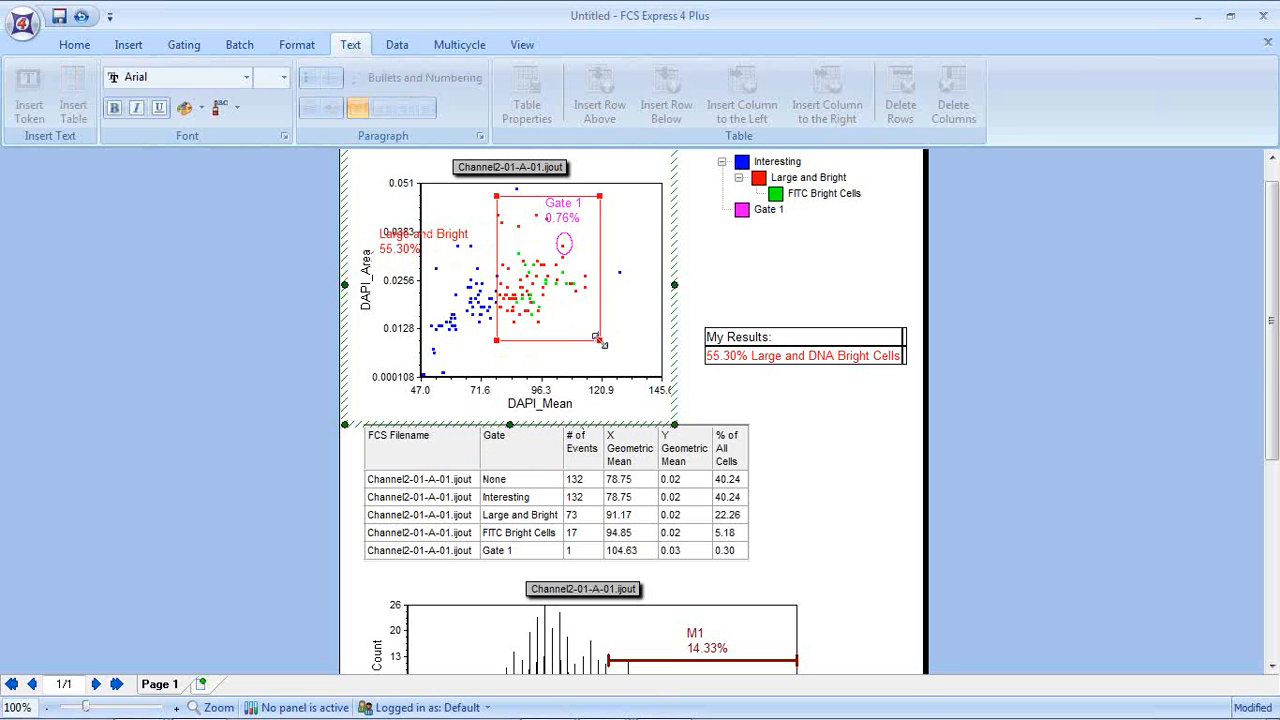
mouse_move(600, 340)
mouse_down()
mouse_move(547, 335)
mouse_move(622, 343)
mouse_up()
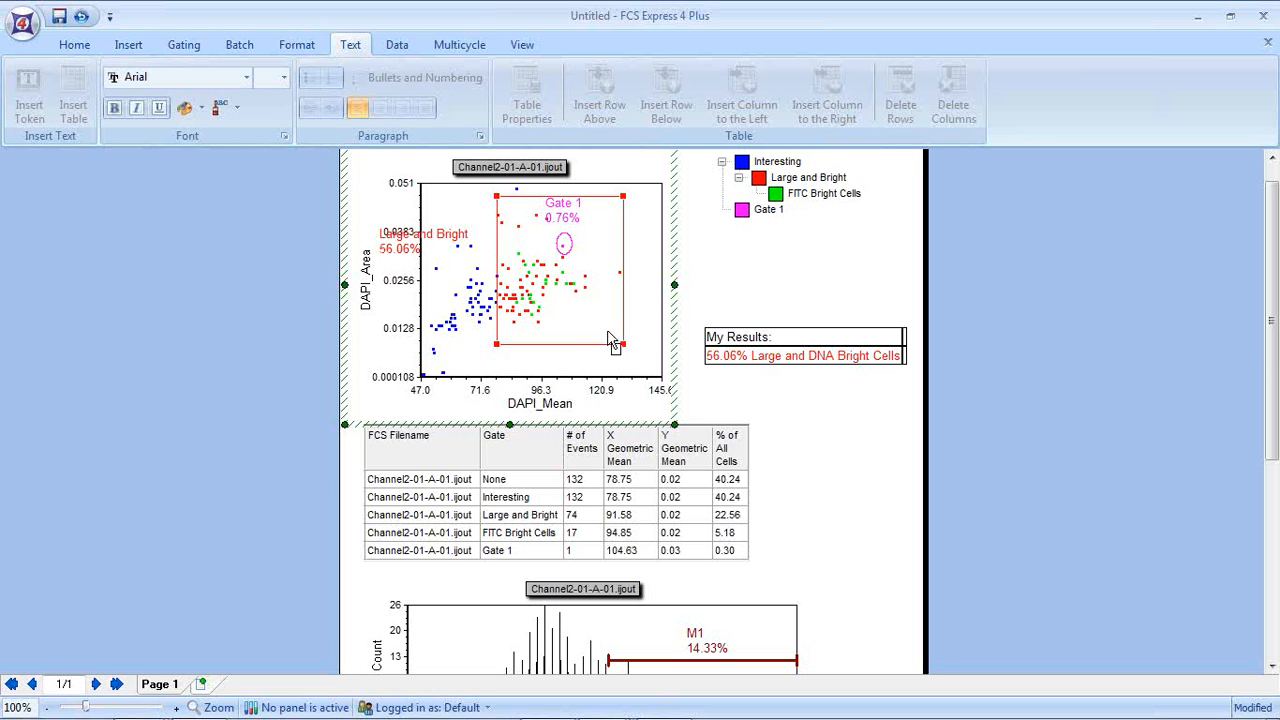
click(680, 468)
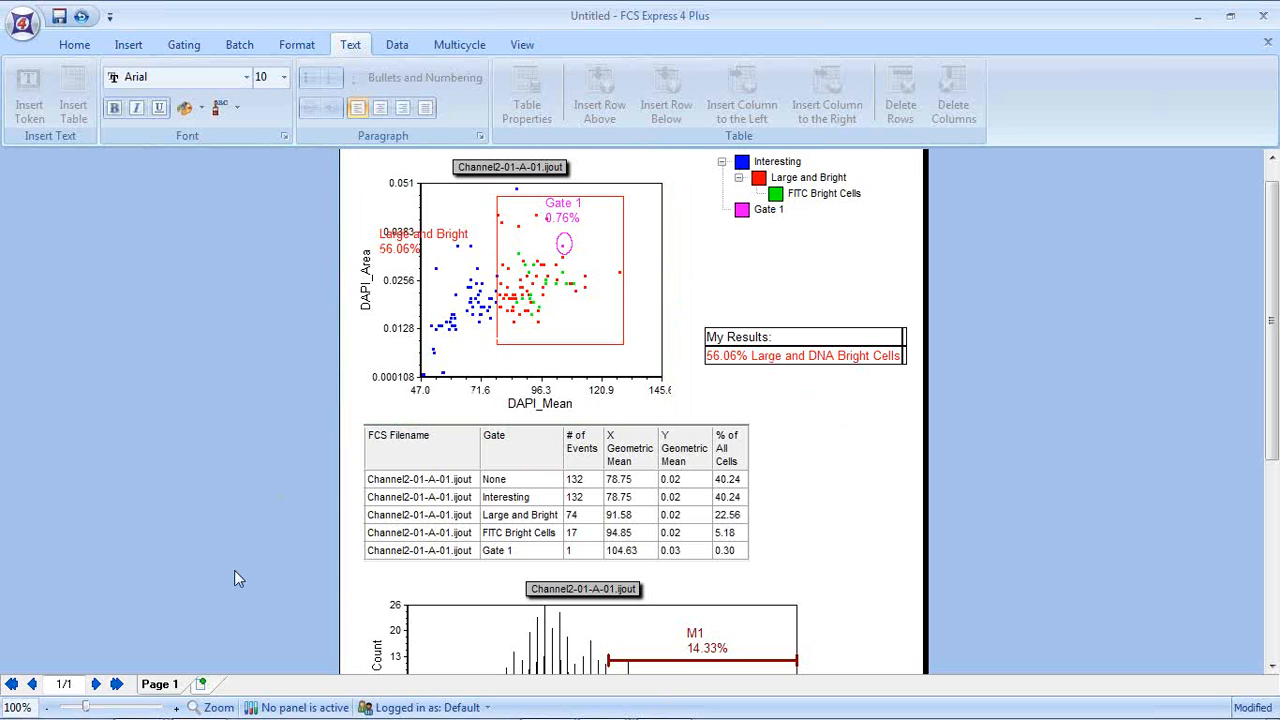
- Move the picture plot to the right so it sits centred beneath the DAPI_Area histogram
click(46, 707)
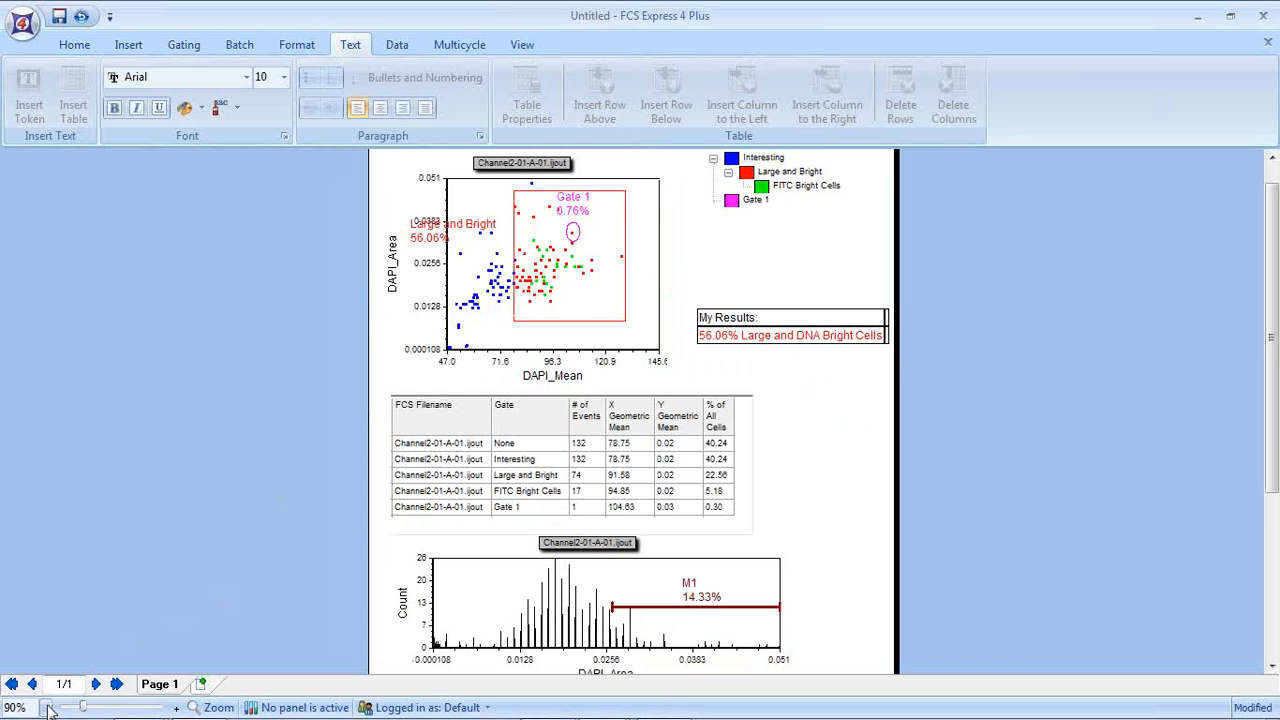
click(47, 707)
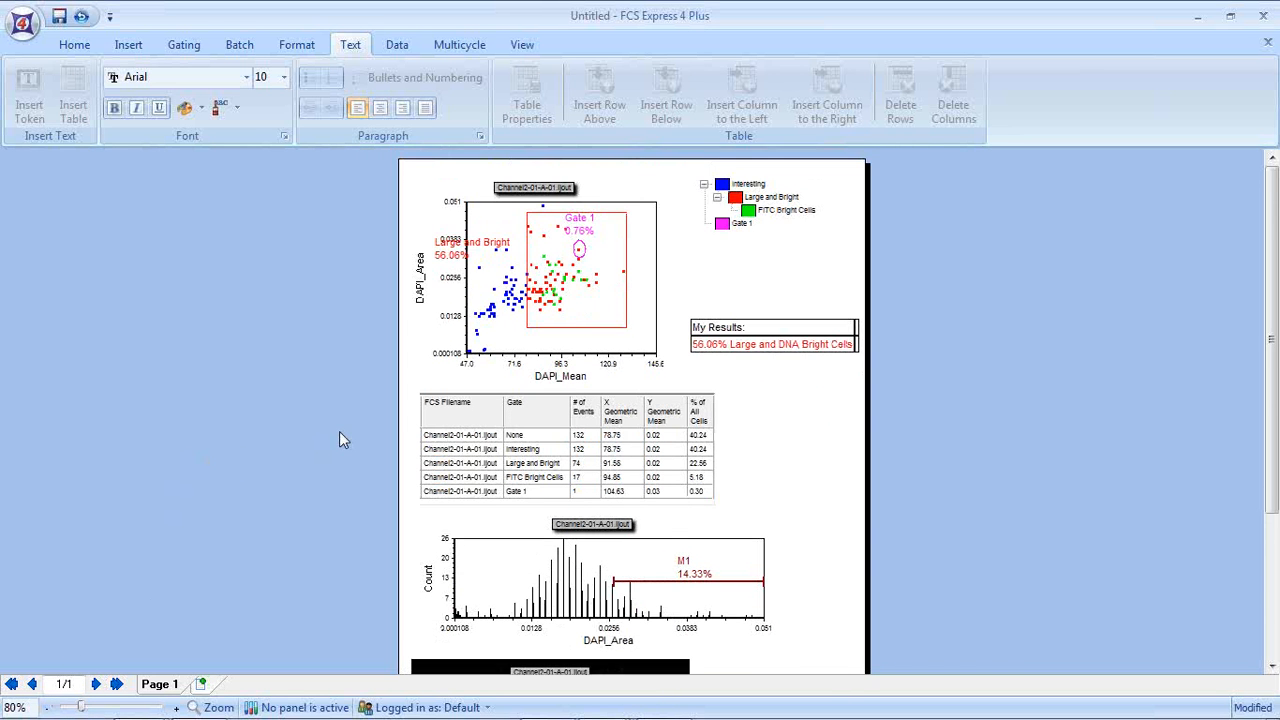
scroll(305, 434, down, 3)
scroll(305, 443, down, 1)
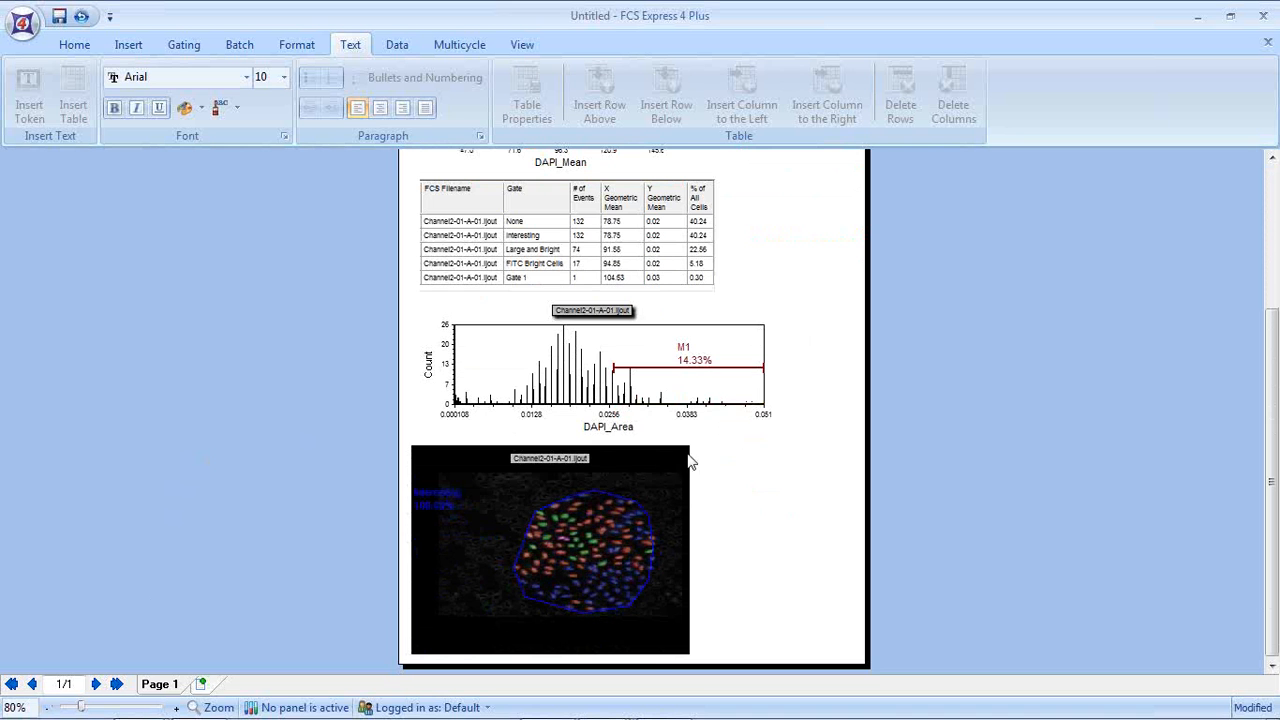
click(686, 466)
drag(693, 441, 728, 445)
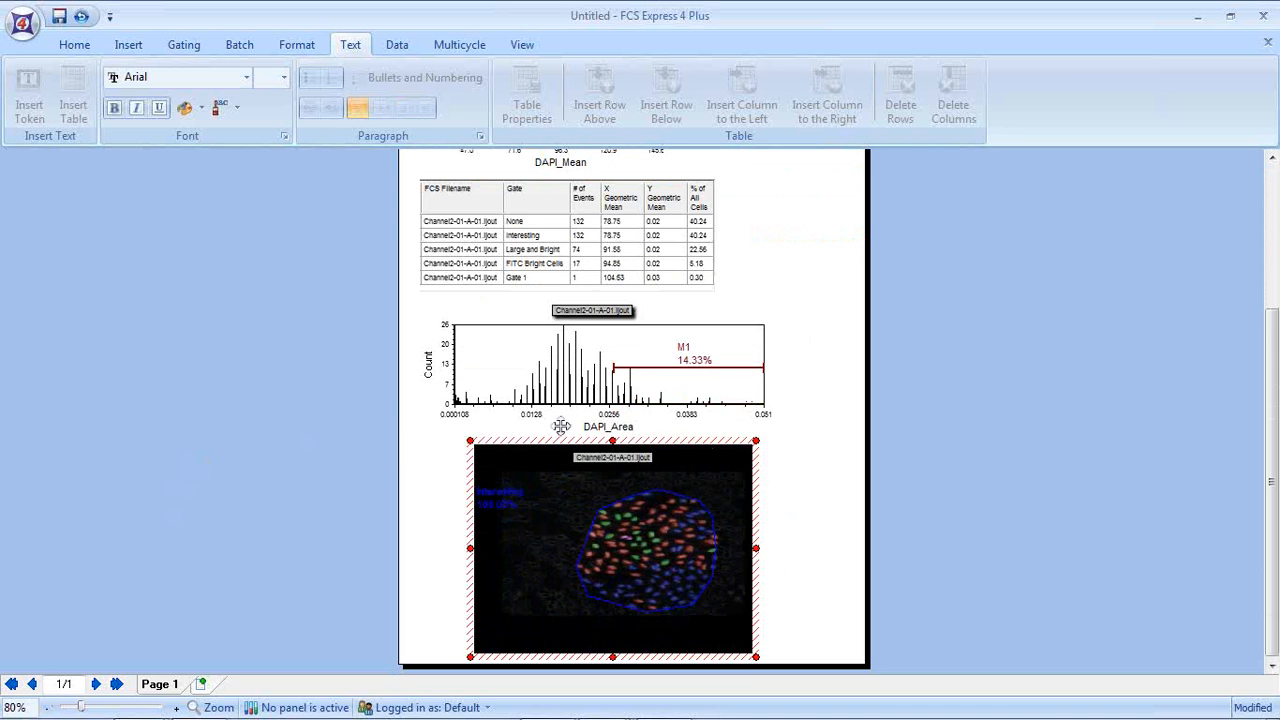
click(210, 412)
scroll(225, 470, up, 4)
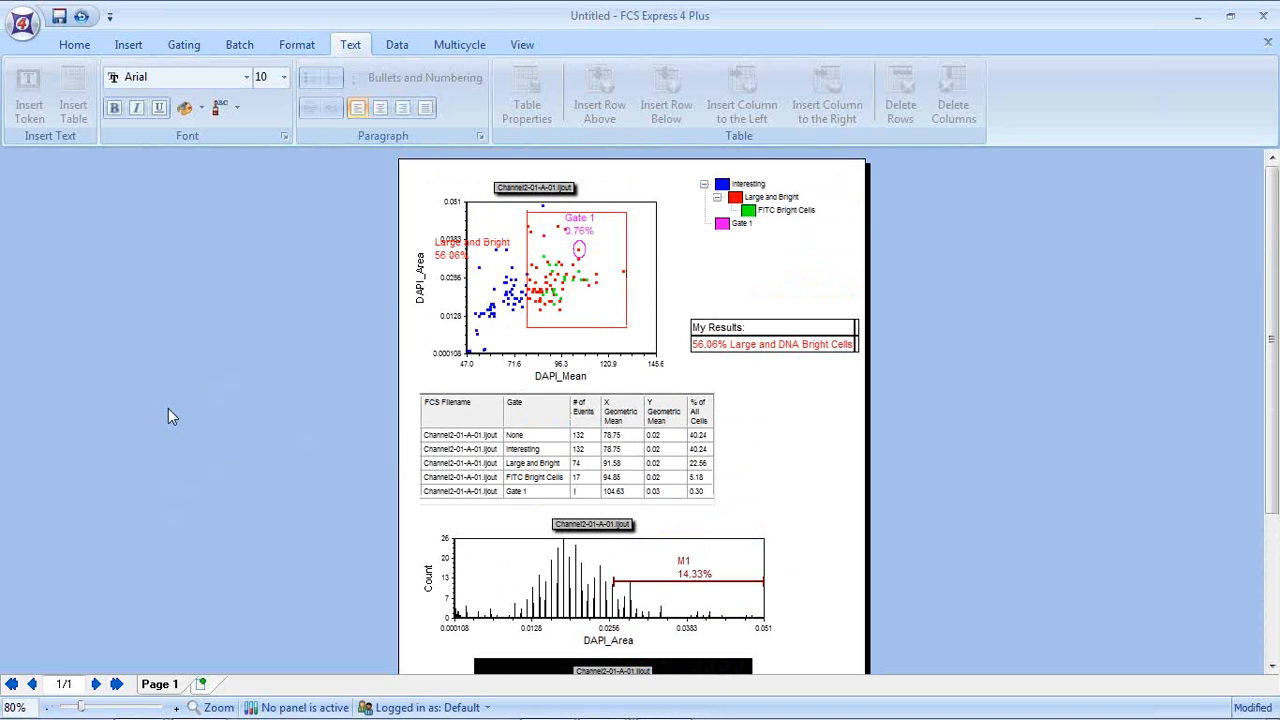
- Export all pages of the layout as a PowerPoint presentation named test1 on the Desktop, set to open after saving
click(22, 22)
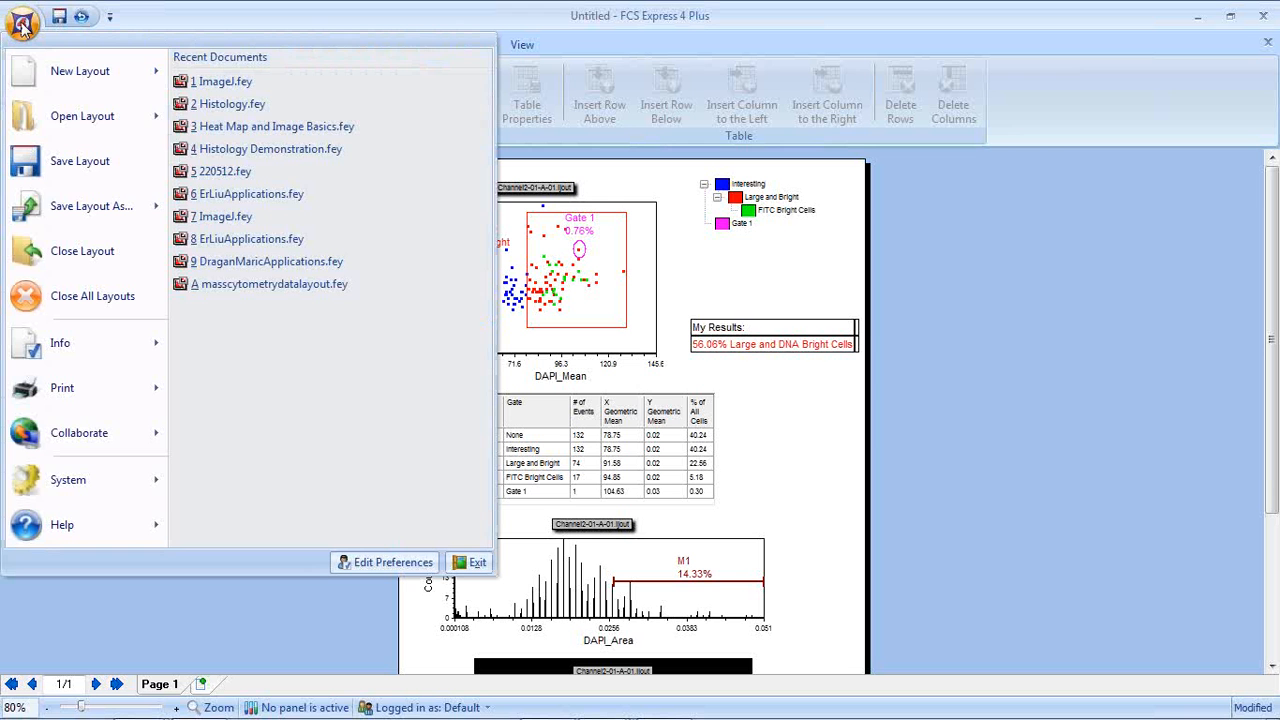
mouse_move(76, 208)
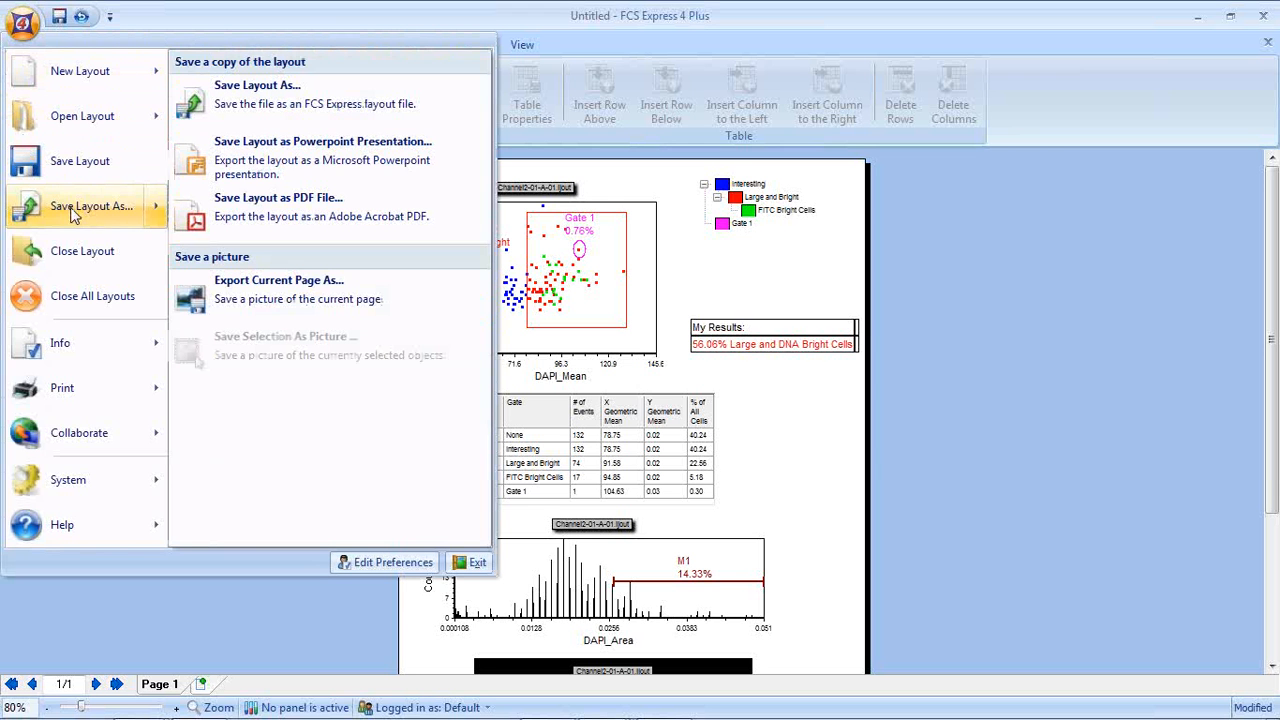
click(339, 163)
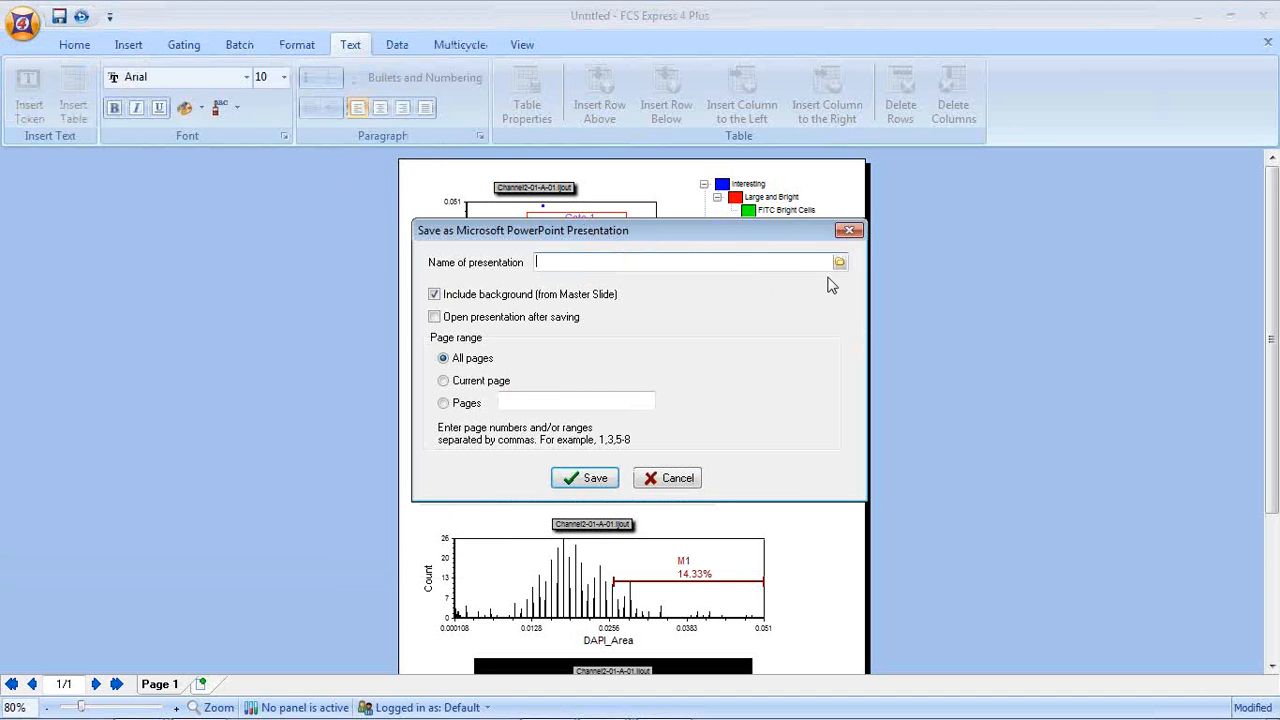
click(840, 262)
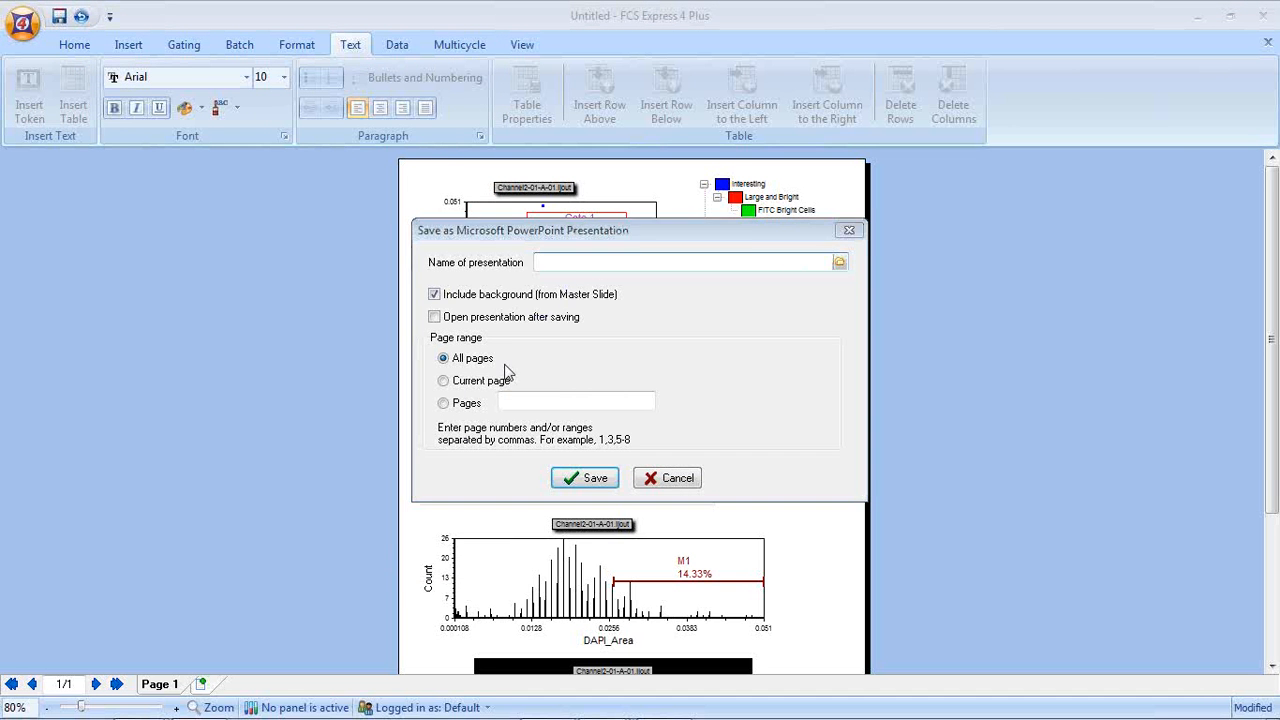
text(test)
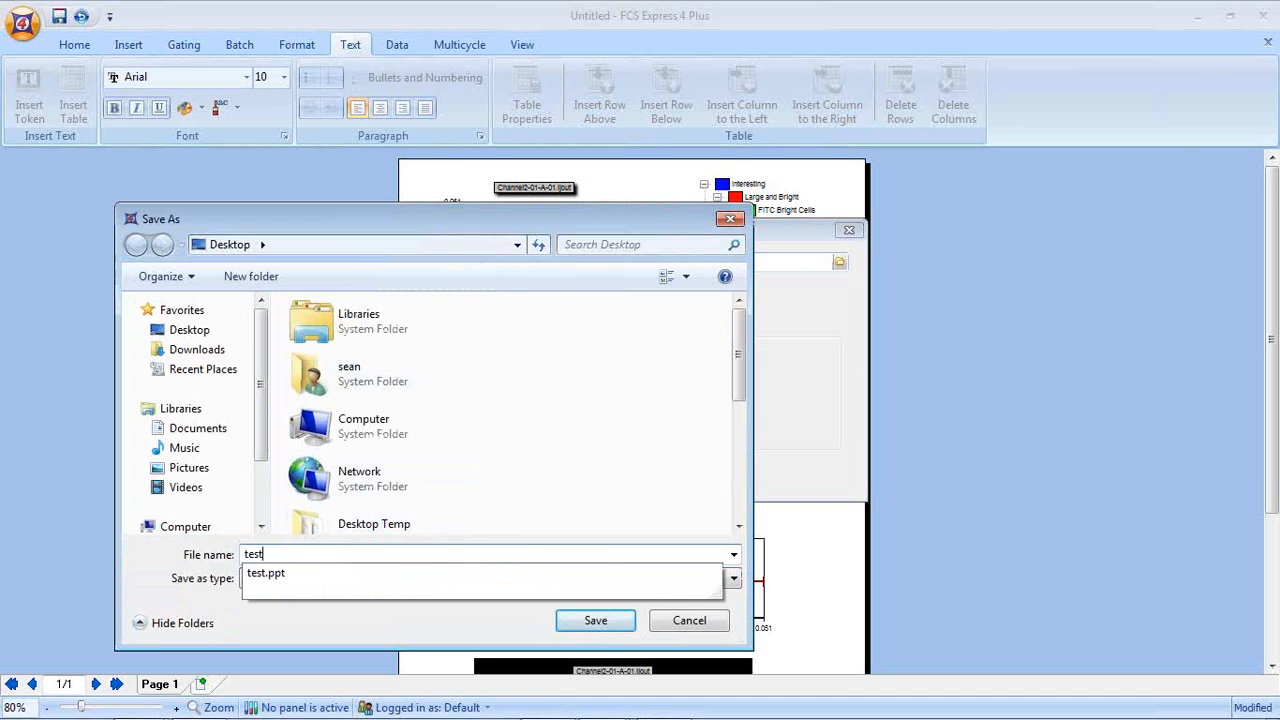
text(1)
click(591, 620)
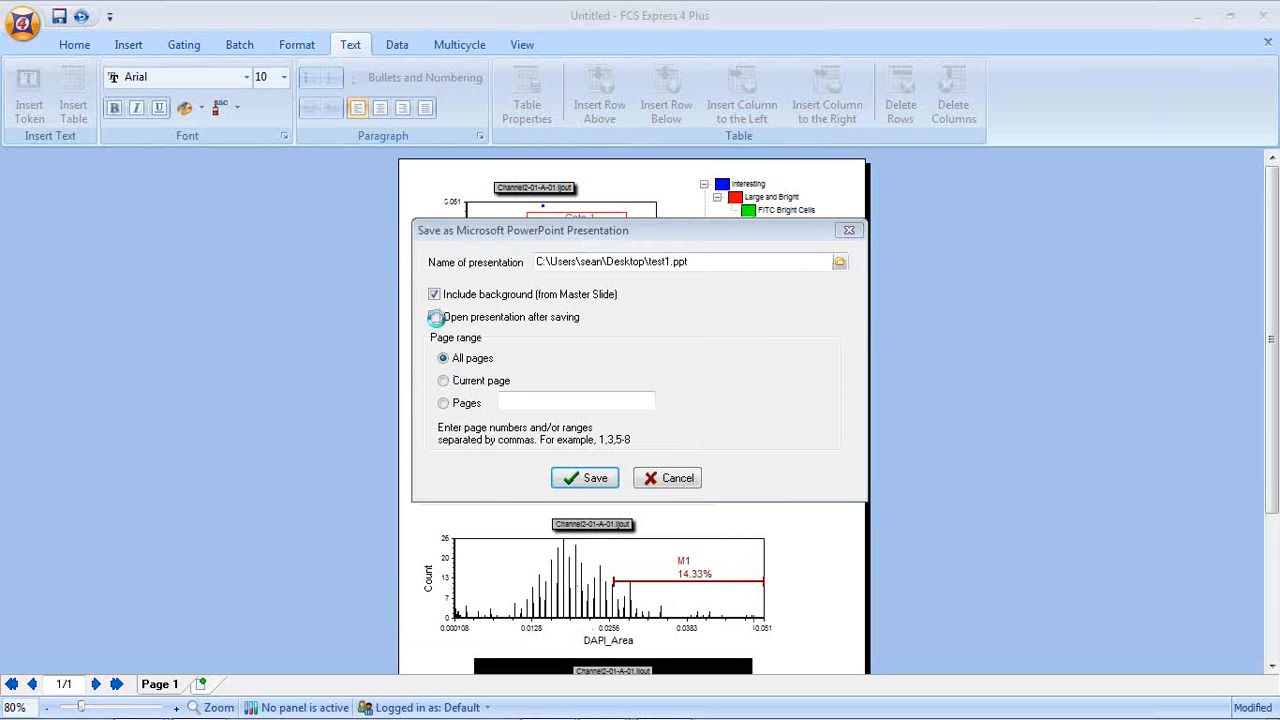
click(434, 322)
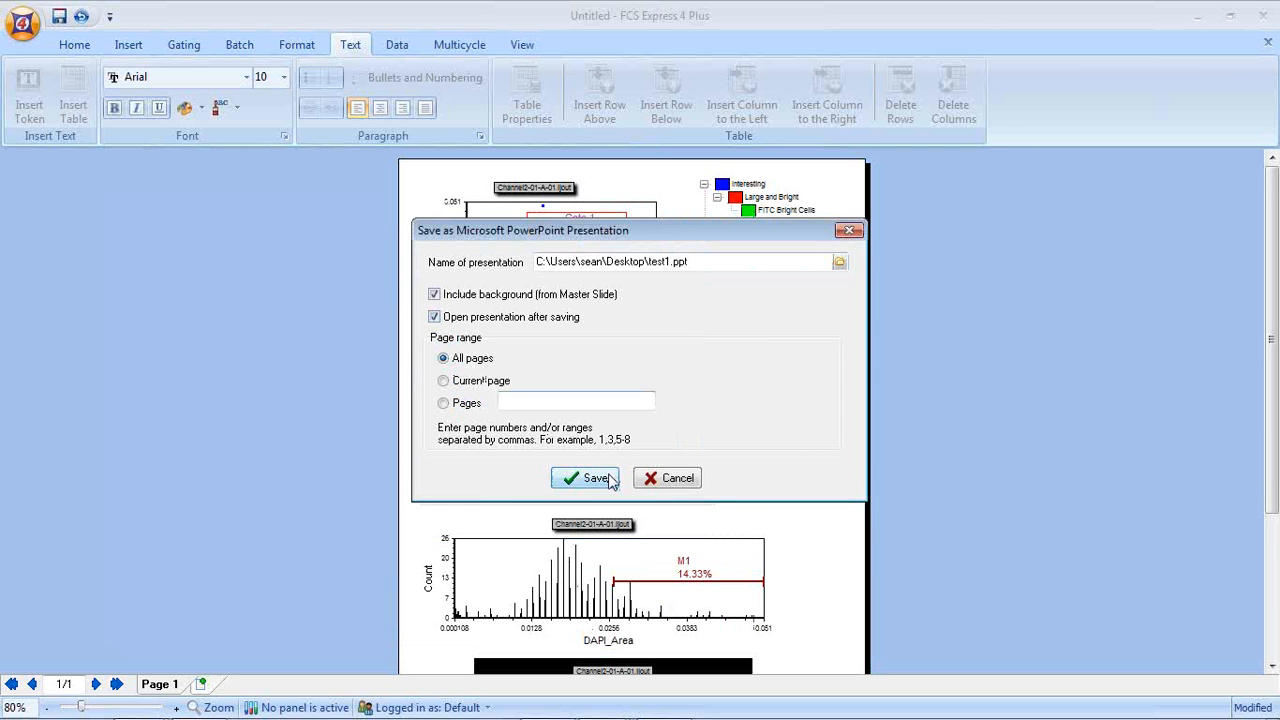
click(568, 478)
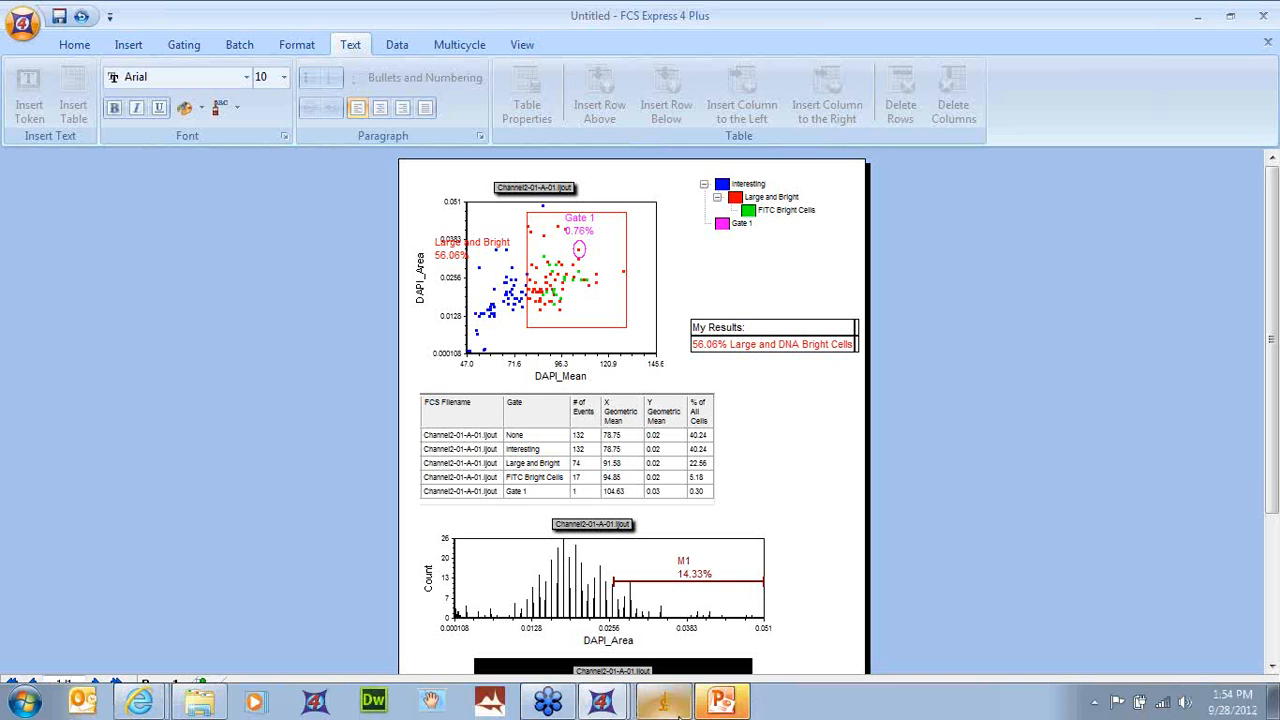
- Switch to PowerPoint and move the DAPI scatter plot picture off the slide and back to its place above the statistics table
click(742, 706)
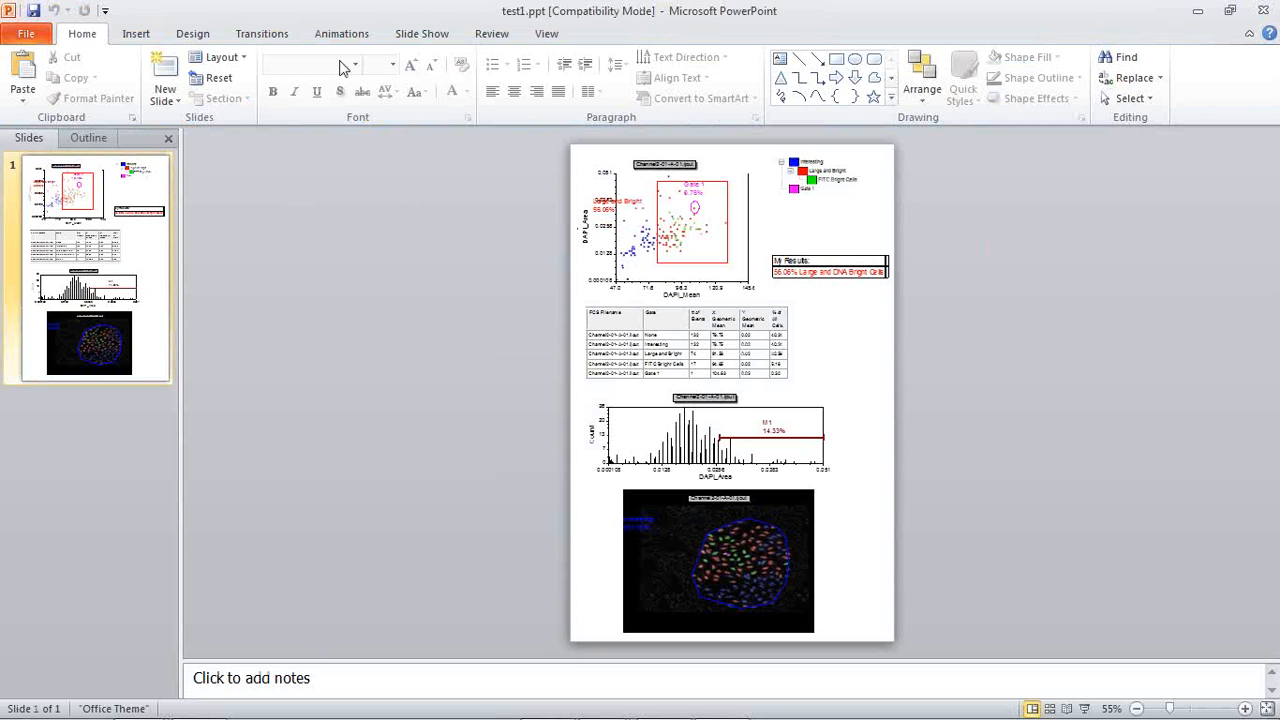
click(640, 215)
drag(555, 238, 346, 245)
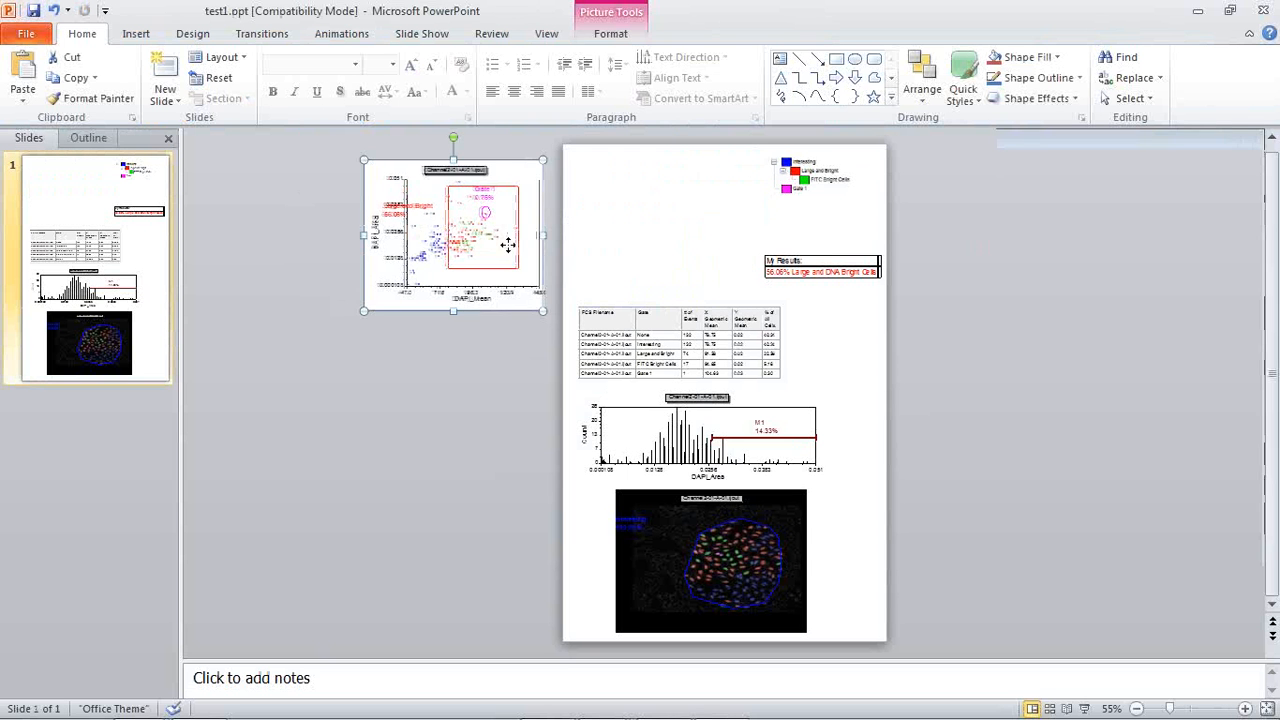
drag(447, 242, 660, 236)
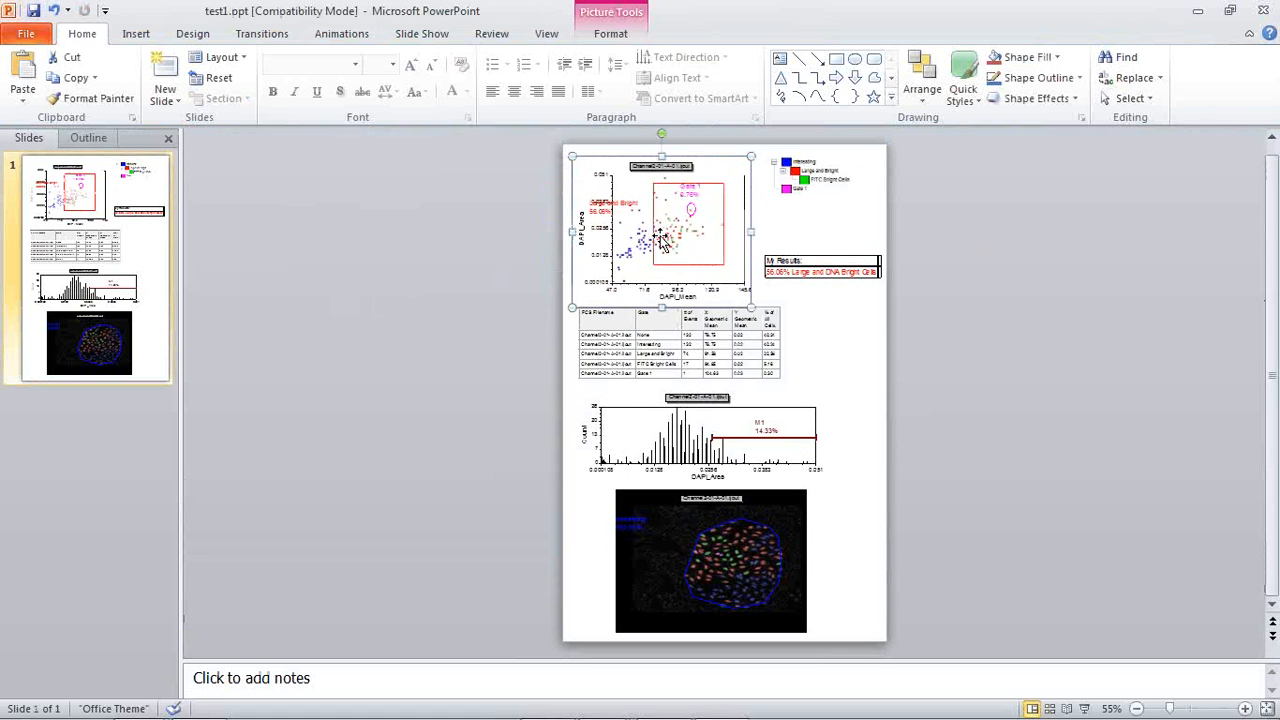
- Enlarge the DAPI_Area histogram picture from its upper-left corner and bring it back to a small size on the slide
click(690, 565)
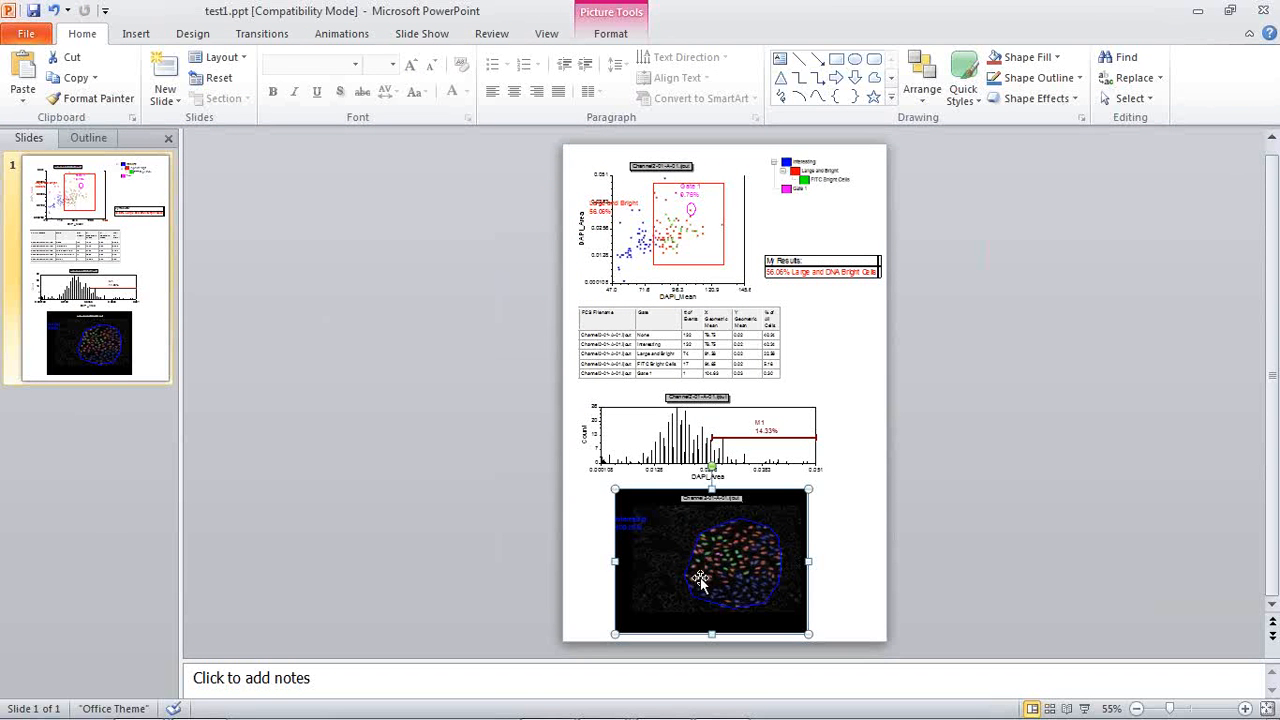
click(670, 462)
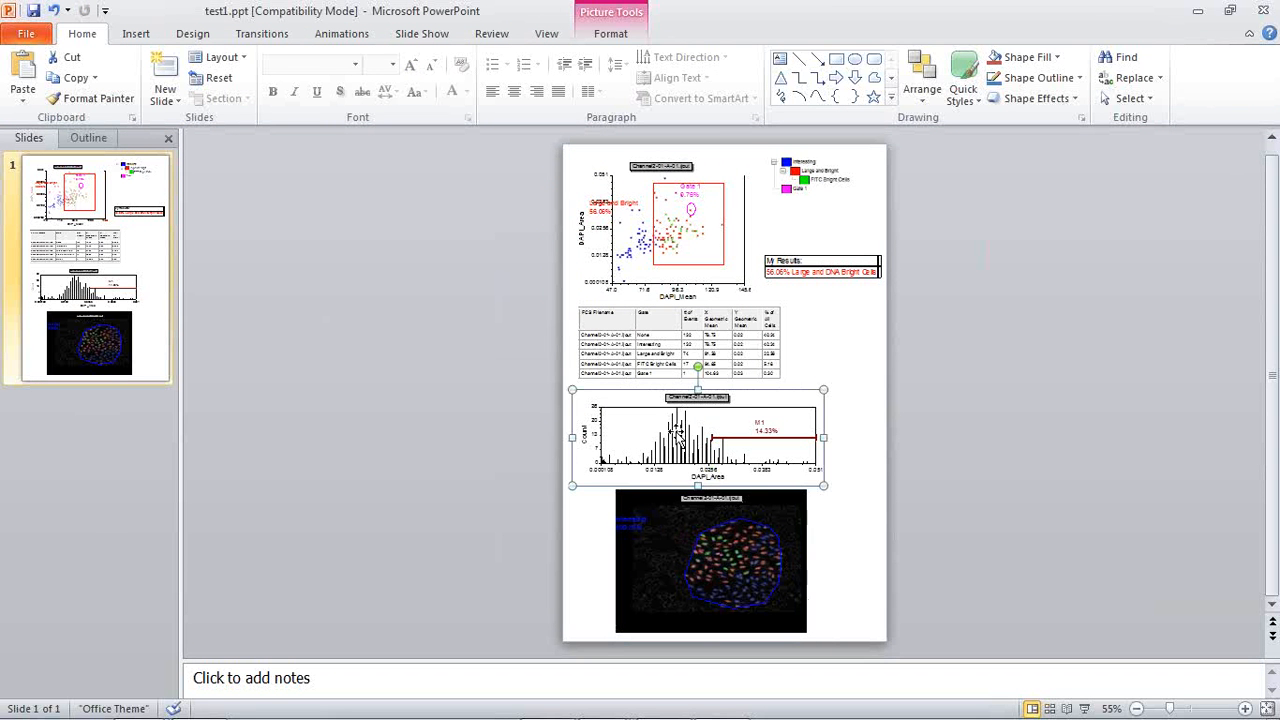
mouse_move(658, 428)
mouse_down()
mouse_move(592, 426)
mouse_move(697, 428)
mouse_move(661, 425)
mouse_up()
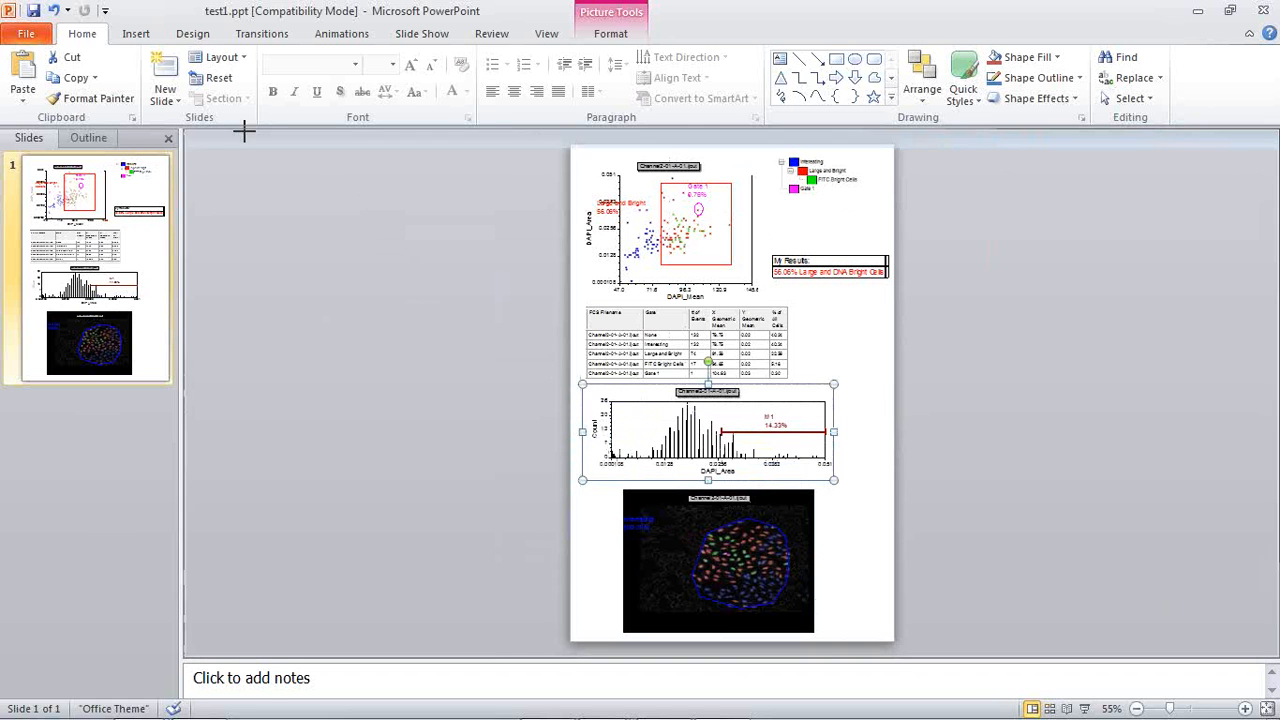
drag(286, 155, 240, 145)
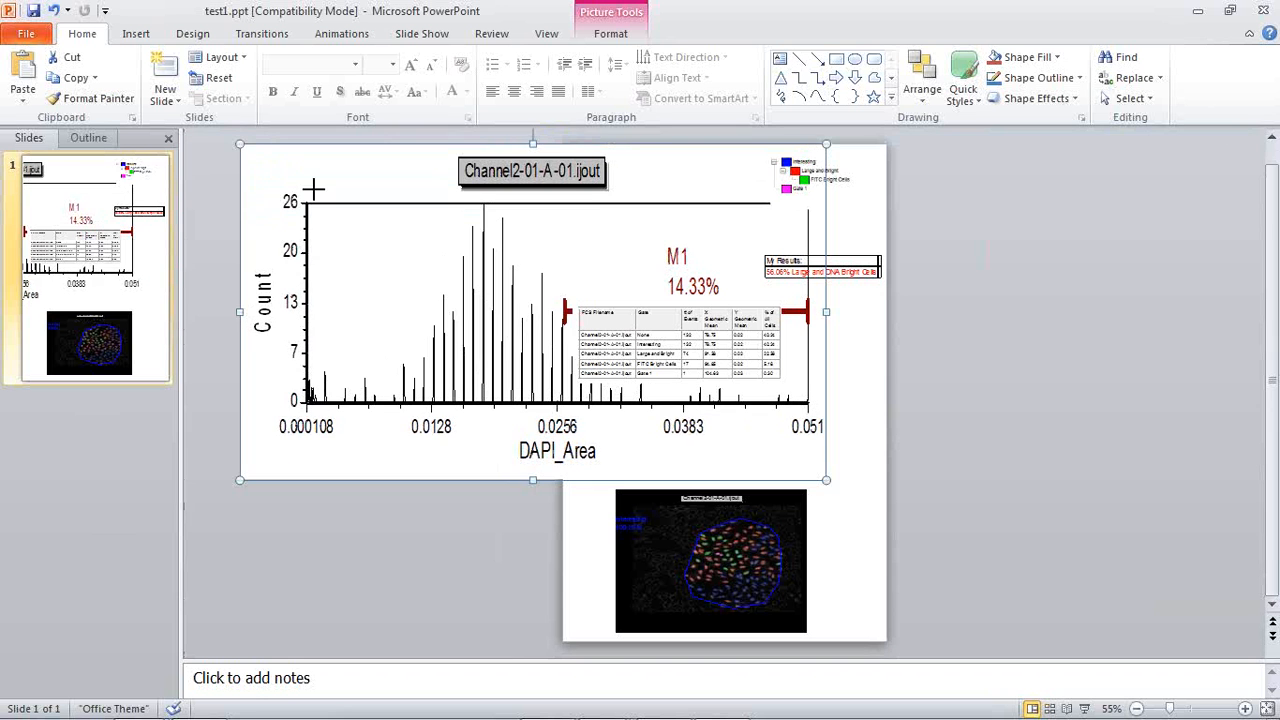
key(ctrl+z)
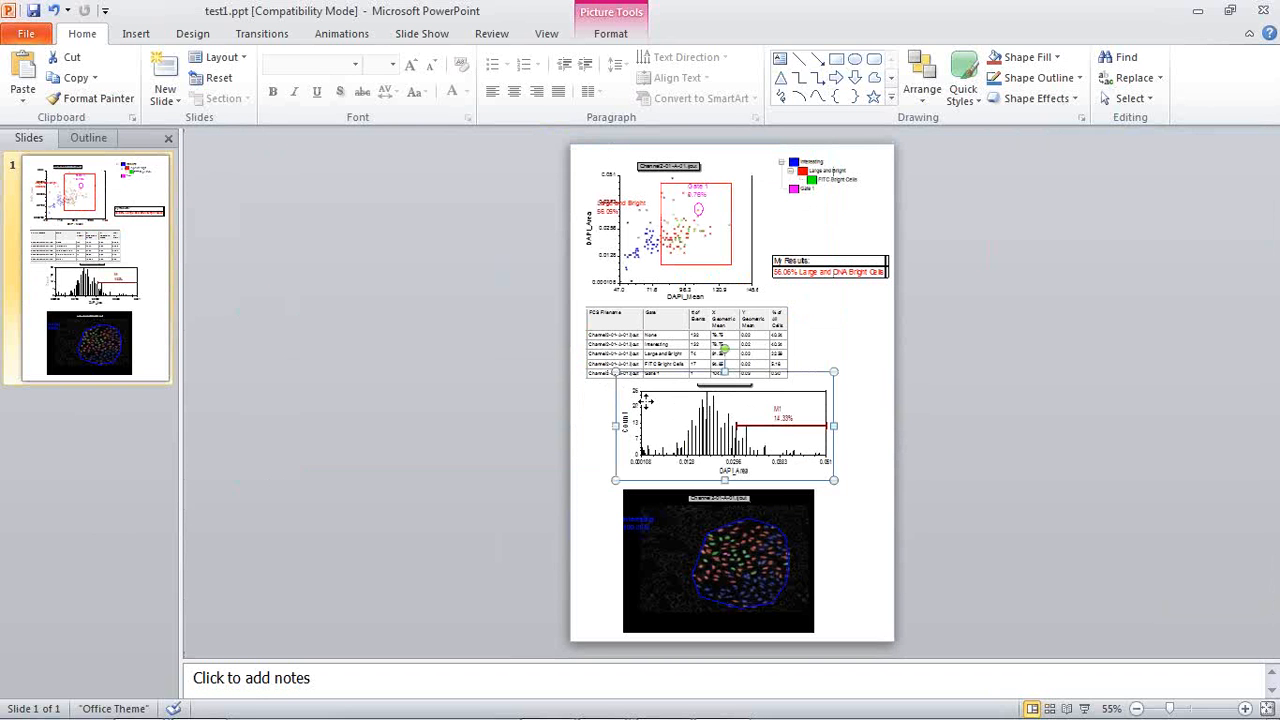
- Move the histogram picture off the slide, enlarge it, and shrink it back into place above the picture plot
drag(642, 398, 263, 428)
drag(420, 395, 755, 165)
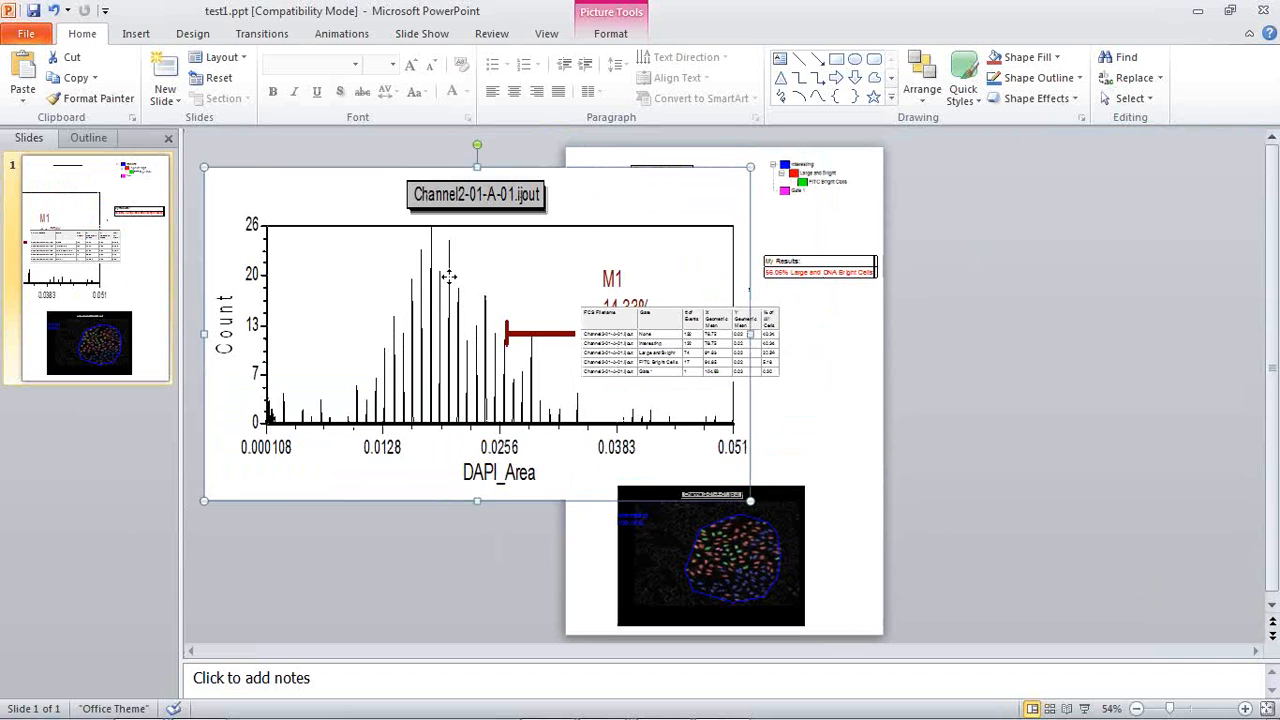
drag(470, 278, 704, 270)
drag(439, 161, 702, 306)
drag(805, 398, 701, 398)
drag(890, 311, 842, 365)
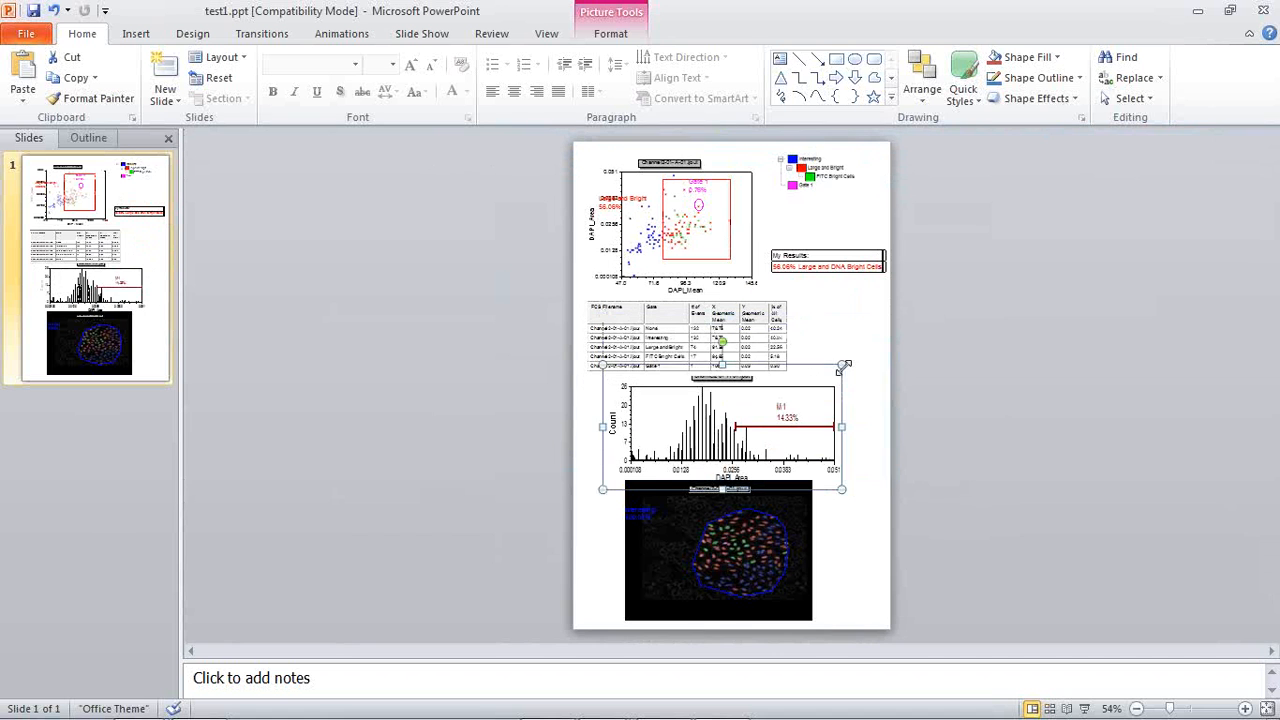
- Close the test1.ppt presentation without saving the changes
click(878, 412)
click(1265, 12)
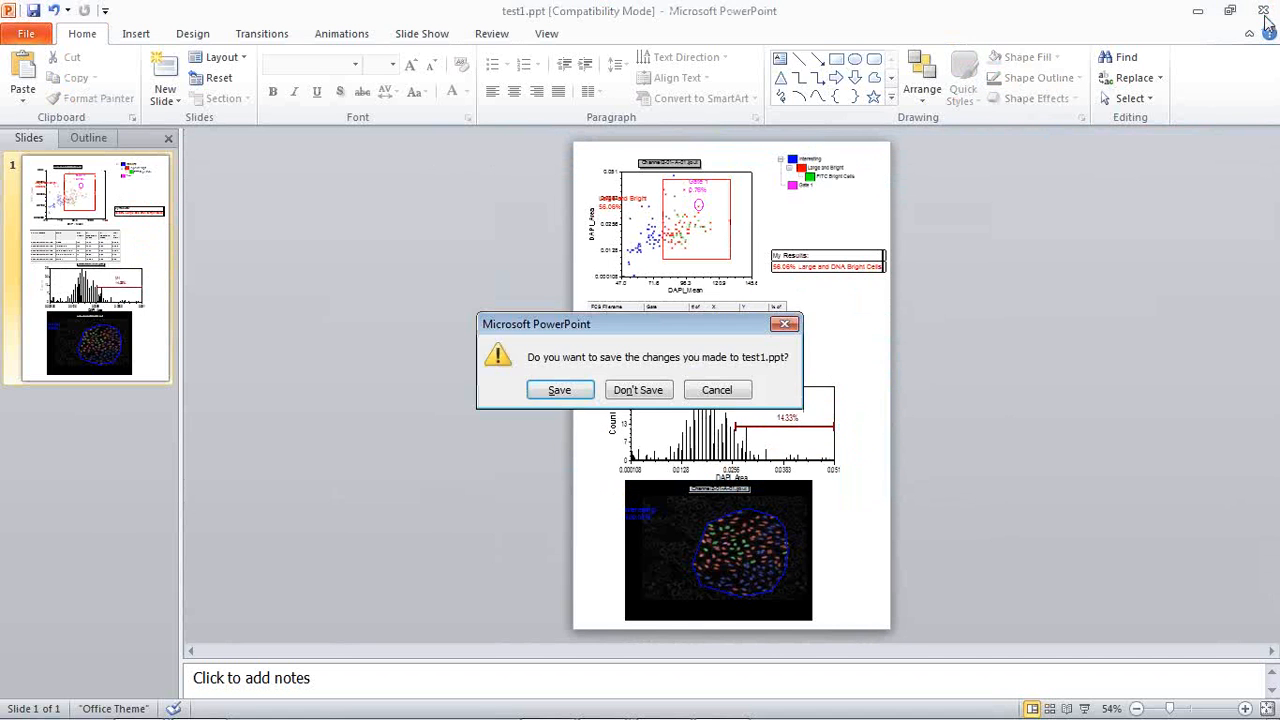
click(676, 396)
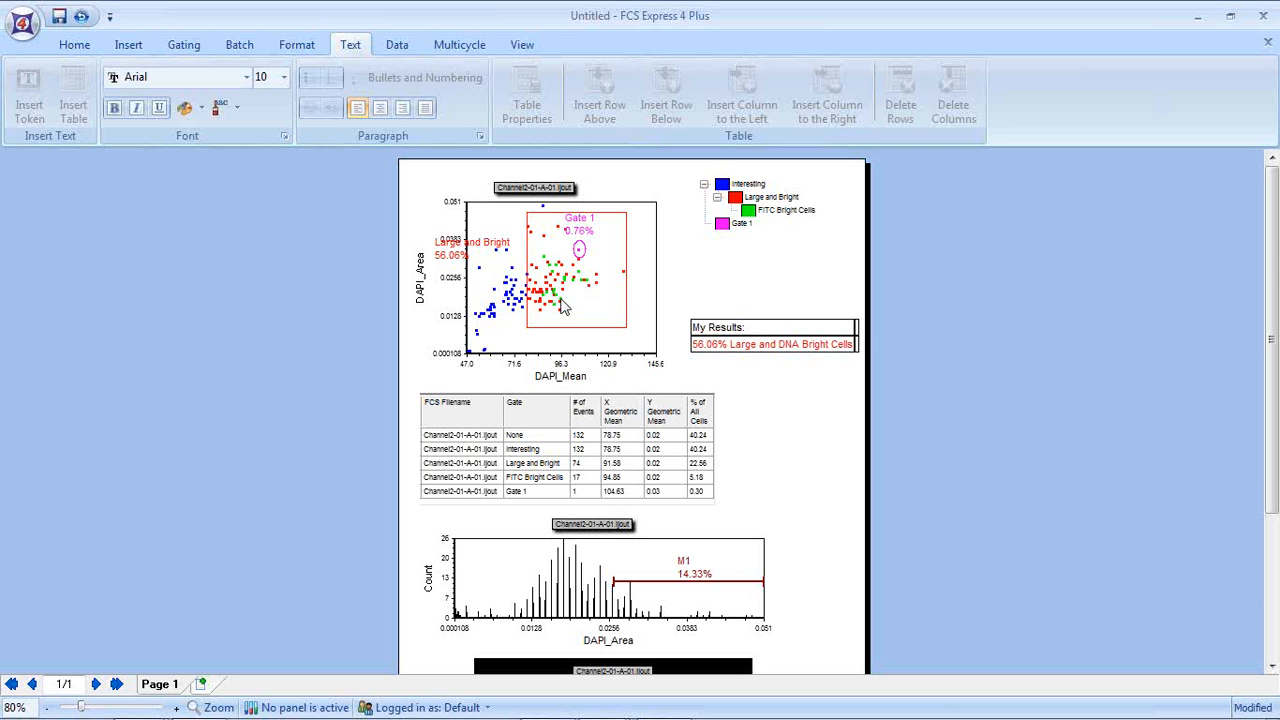
- Review the available batch actions and report exports in FCS Express, and look over the finished layout page
click(255, 46)
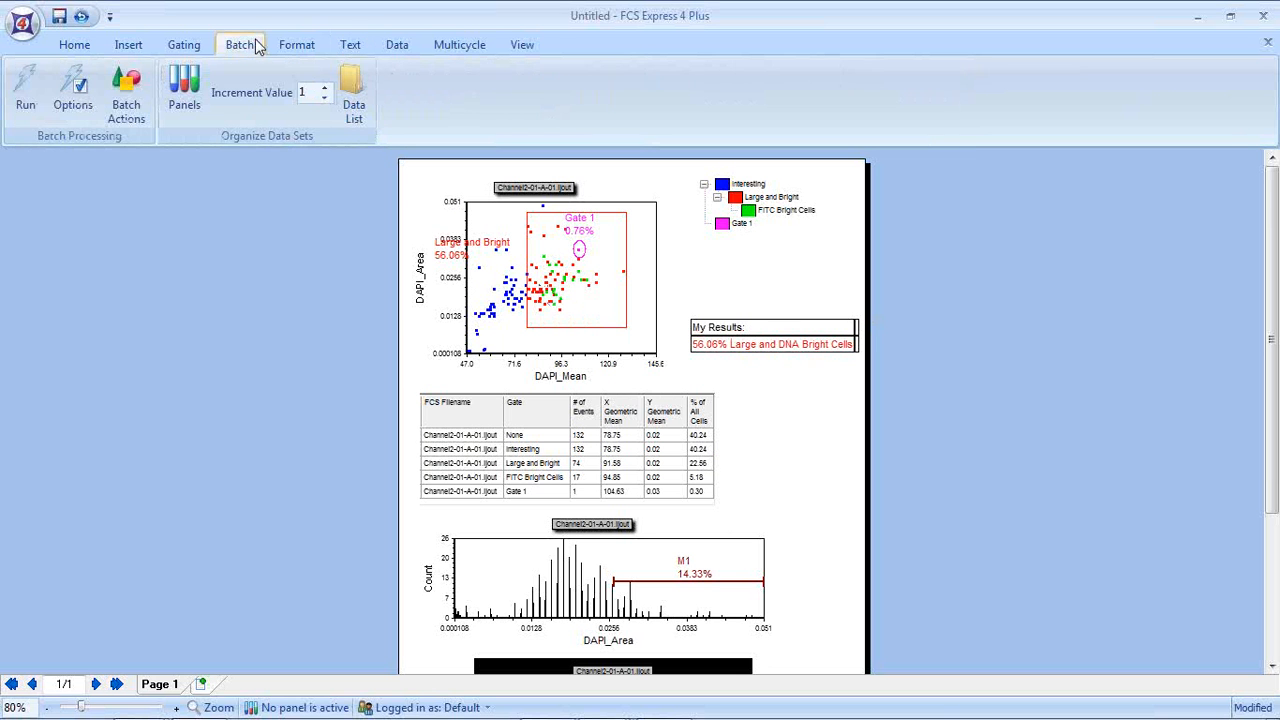
click(116, 93)
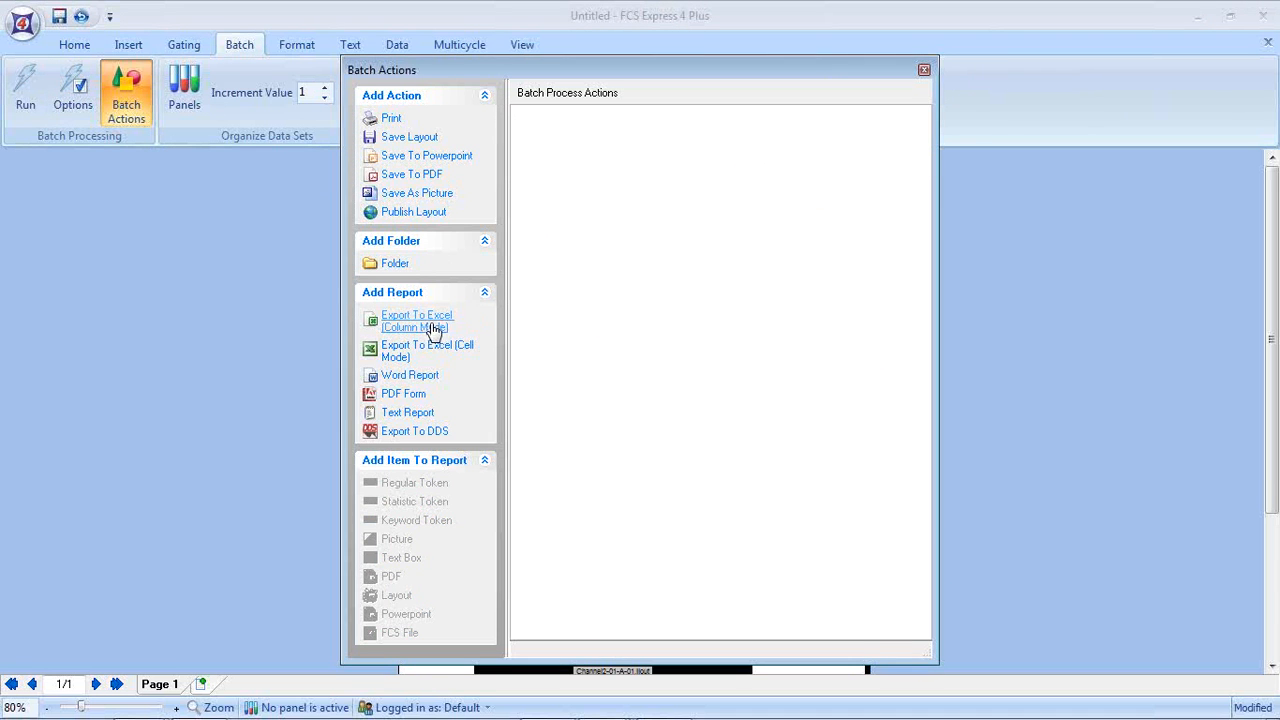
click(924, 71)
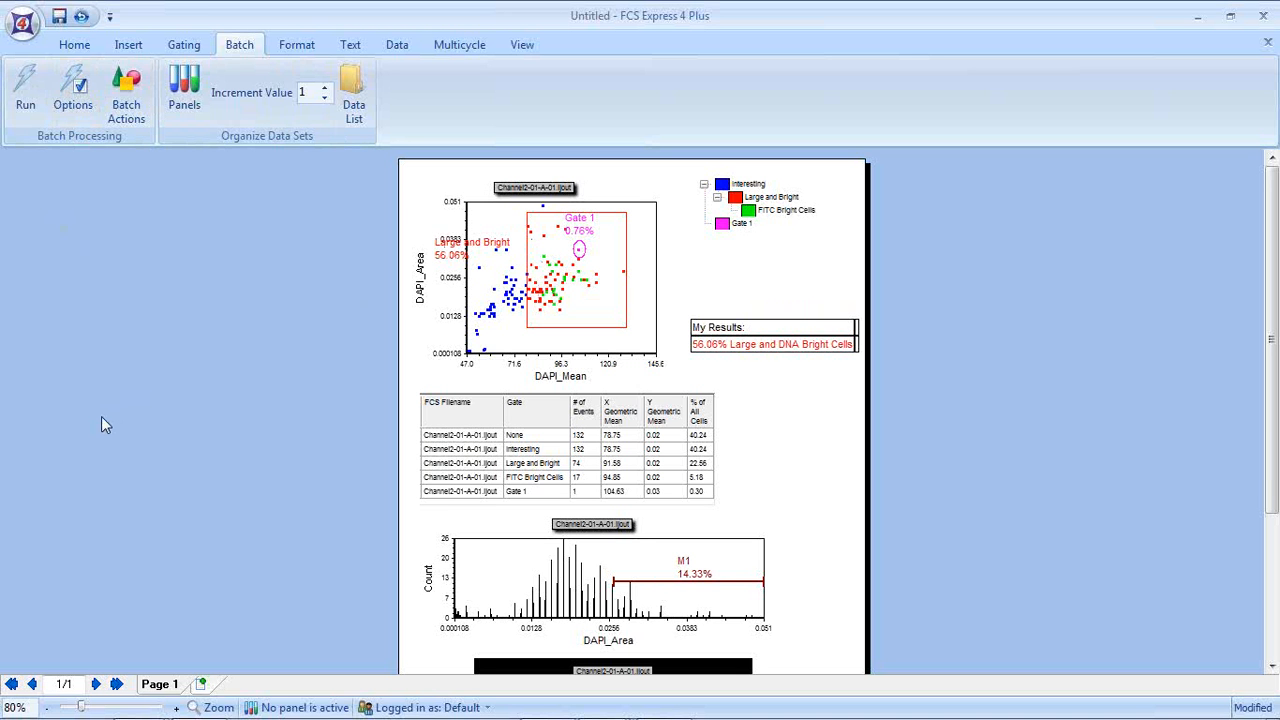
scroll(698, 532, down, 3)
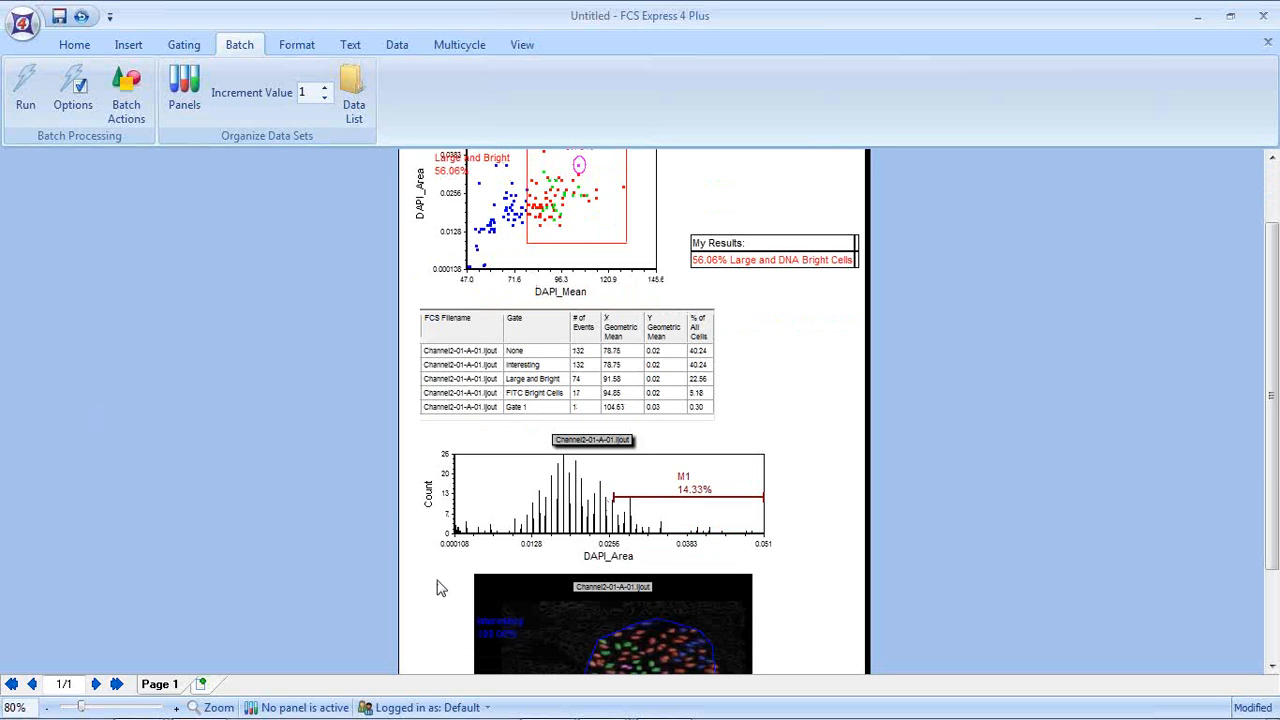
scroll(337, 490, up, 3)
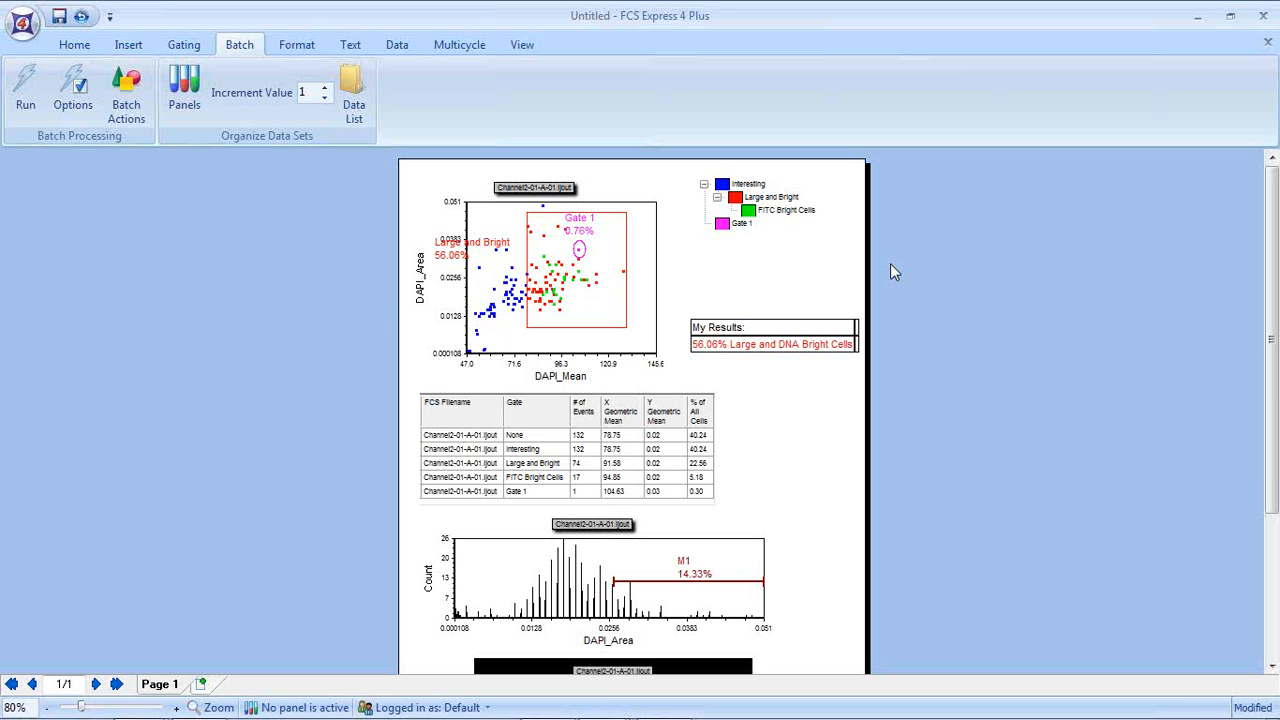
- Minimize the current layout window and open the recent layout Heat Map and Image Basics.fey from the plate heat map window
click(1196, 17)
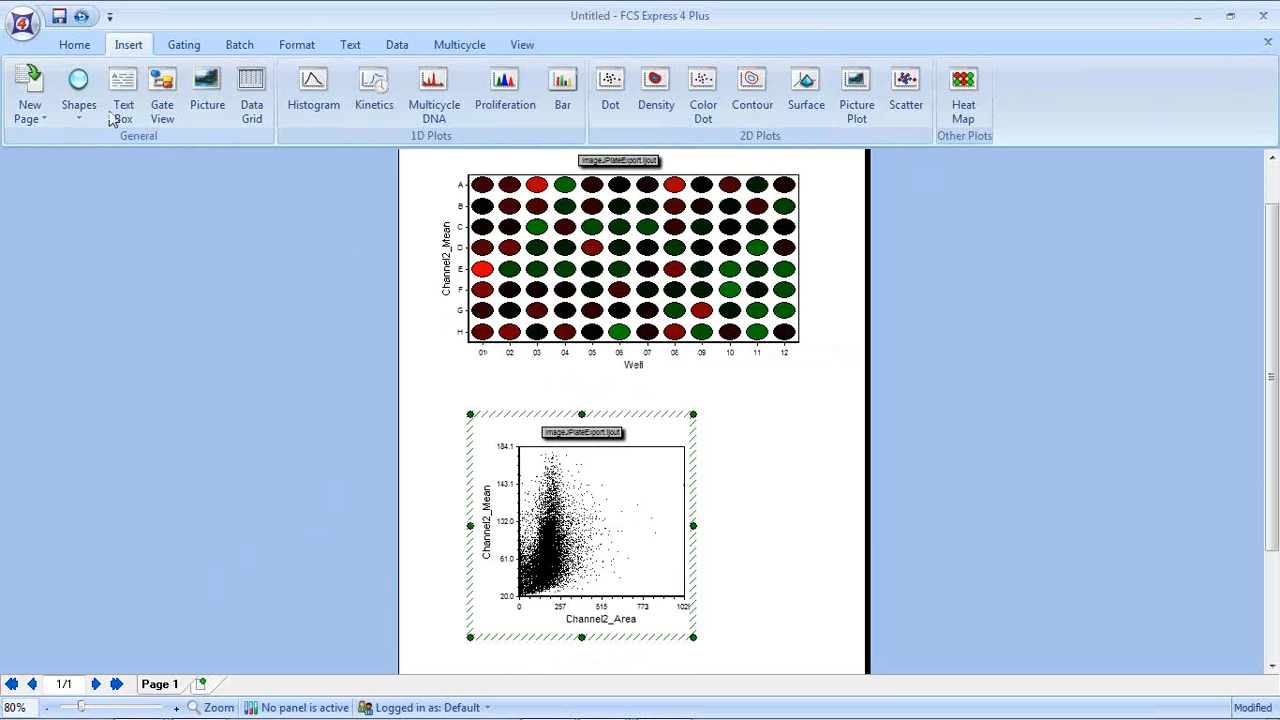
click(23, 24)
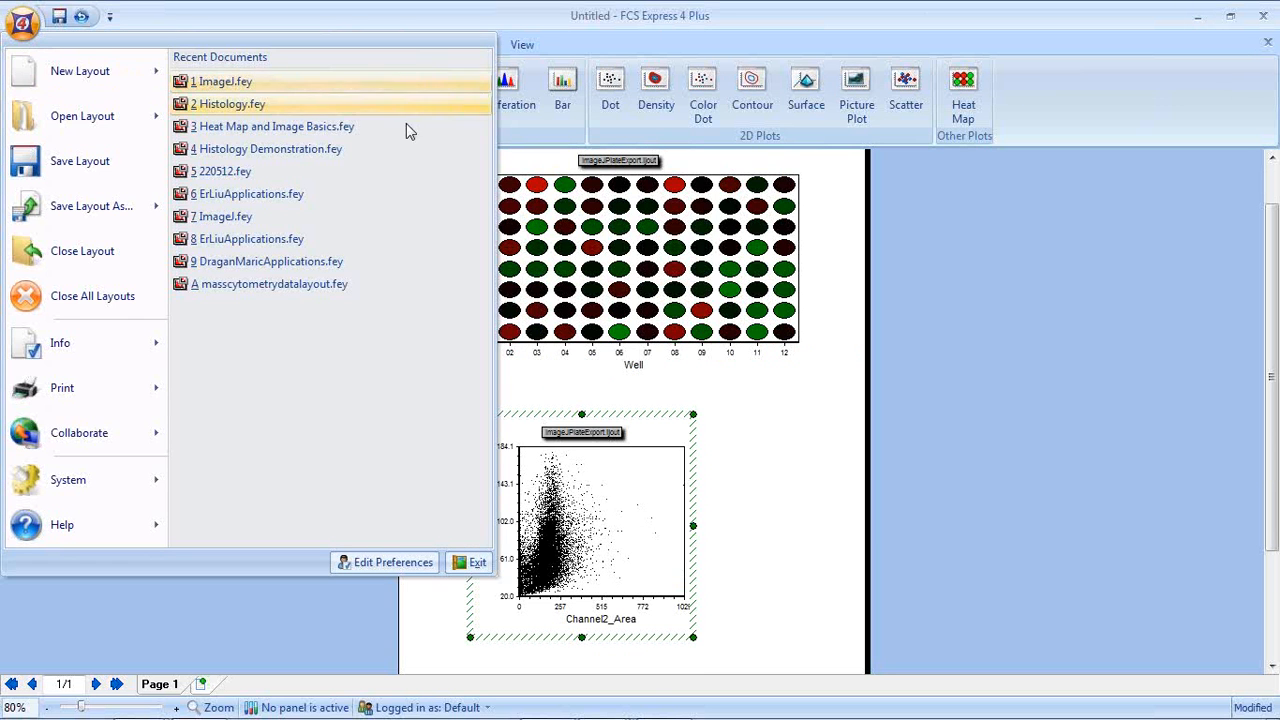
click(336, 131)
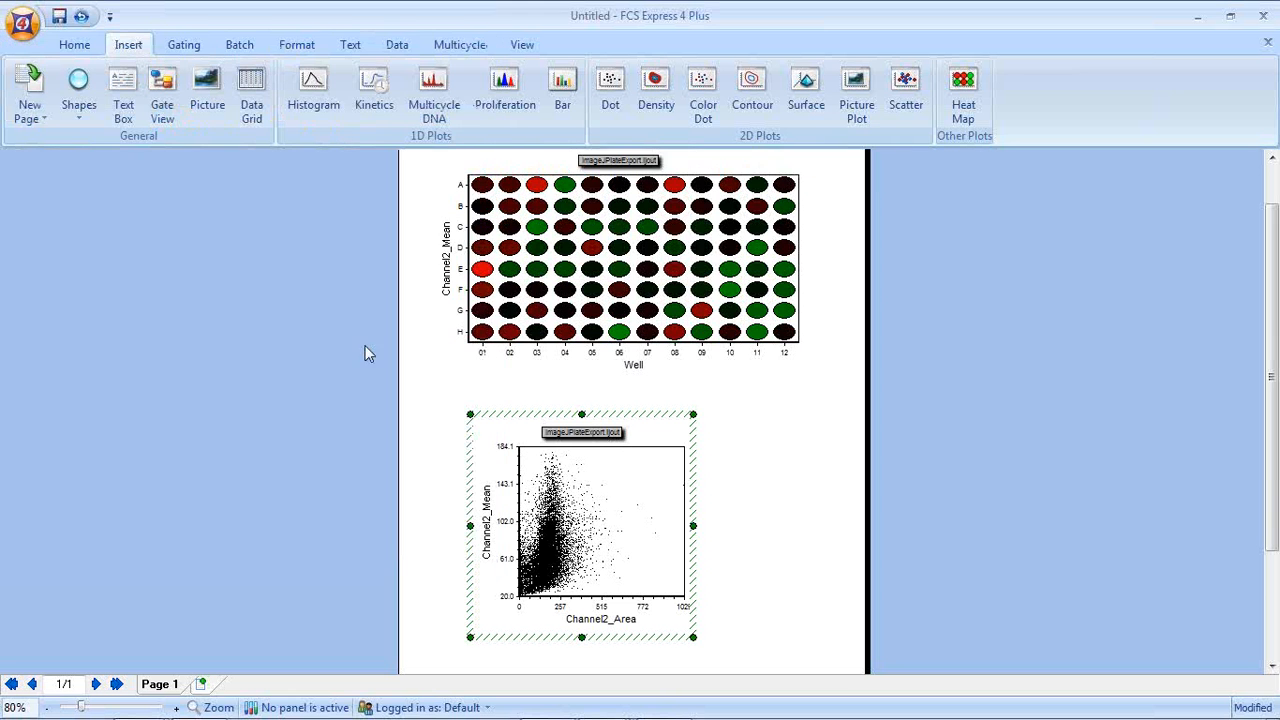
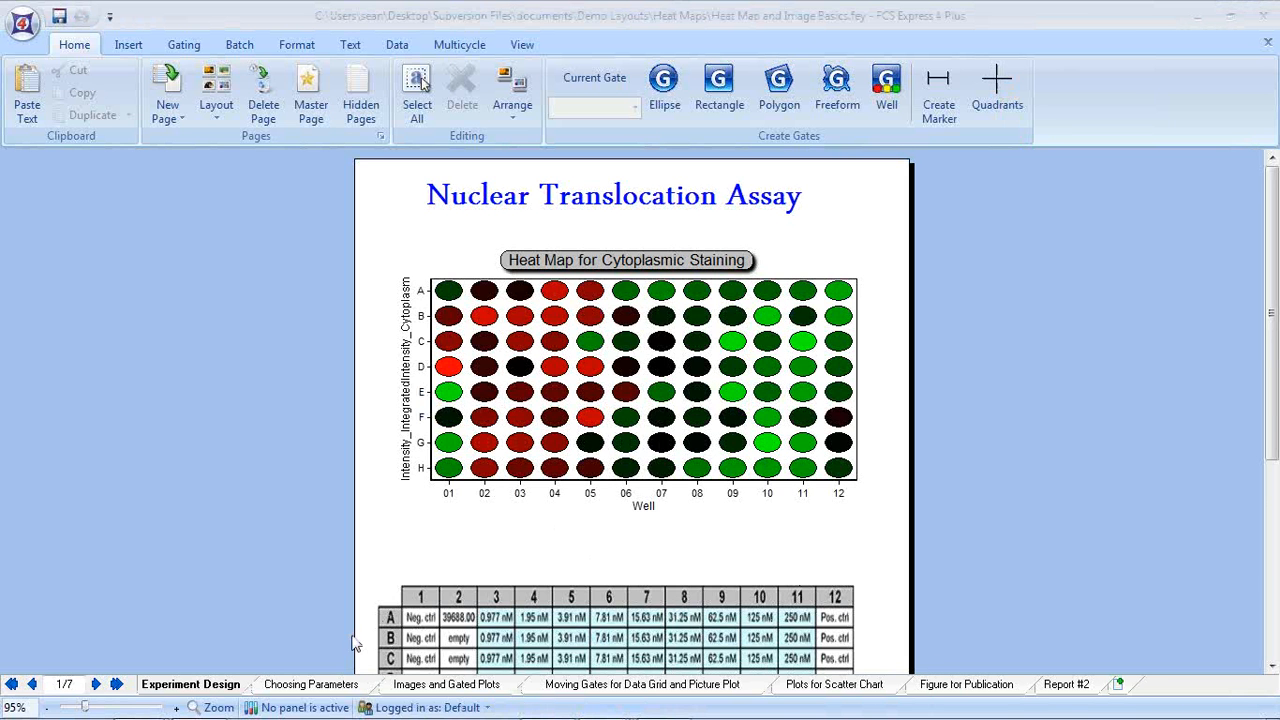
- Examine the Choosing Parameters, Moving Gates for Data Grid and Picture Plot, and Figure for Publication pages of the demo layout
click(46, 707)
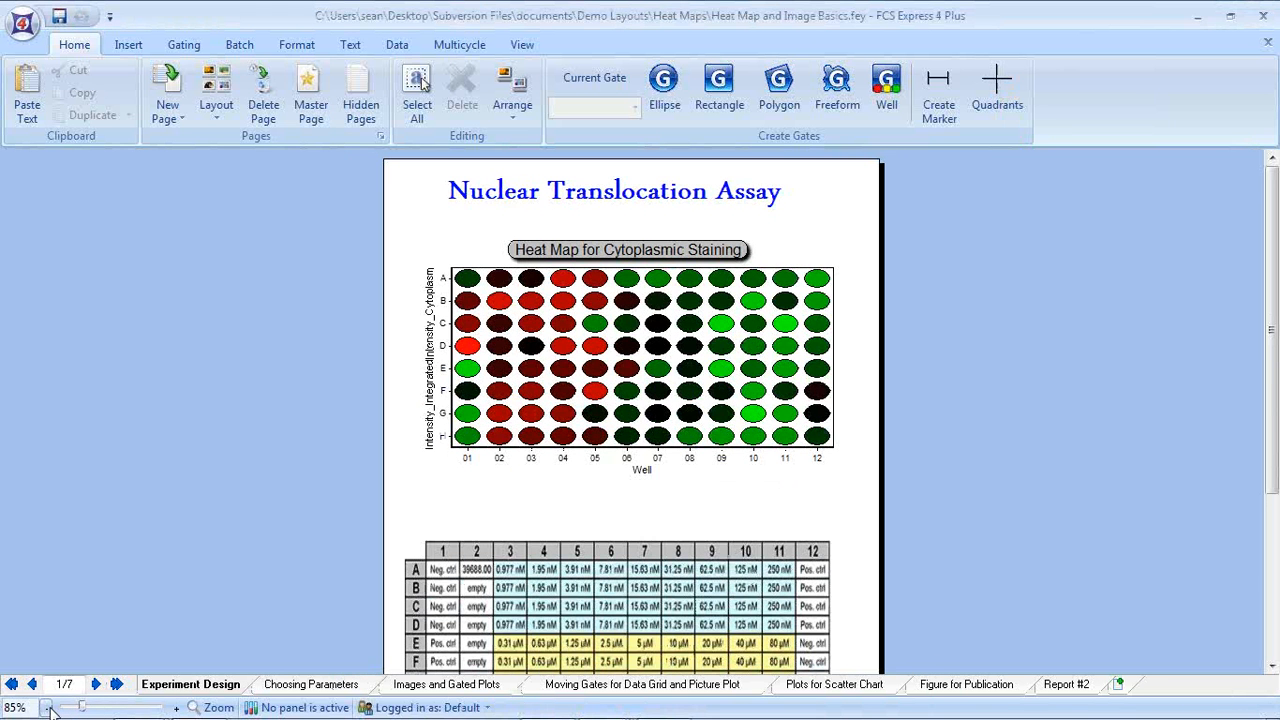
click(310, 685)
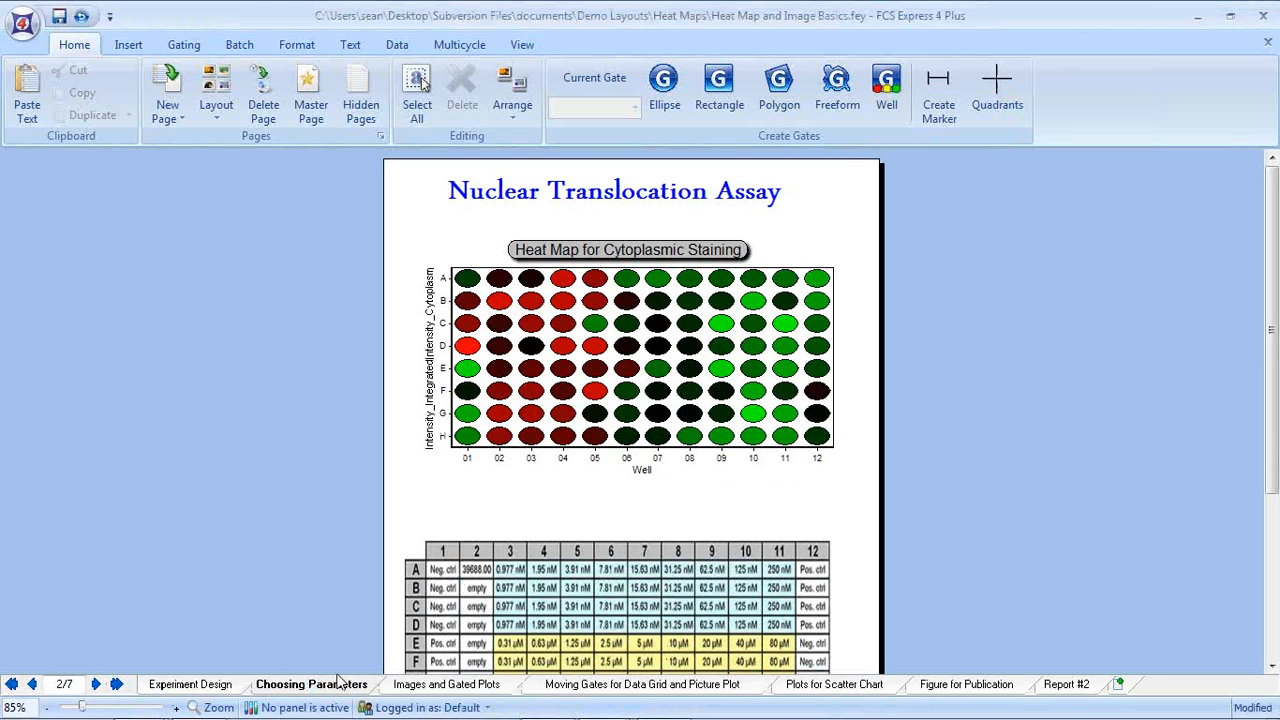
scroll(410, 436, down, 1)
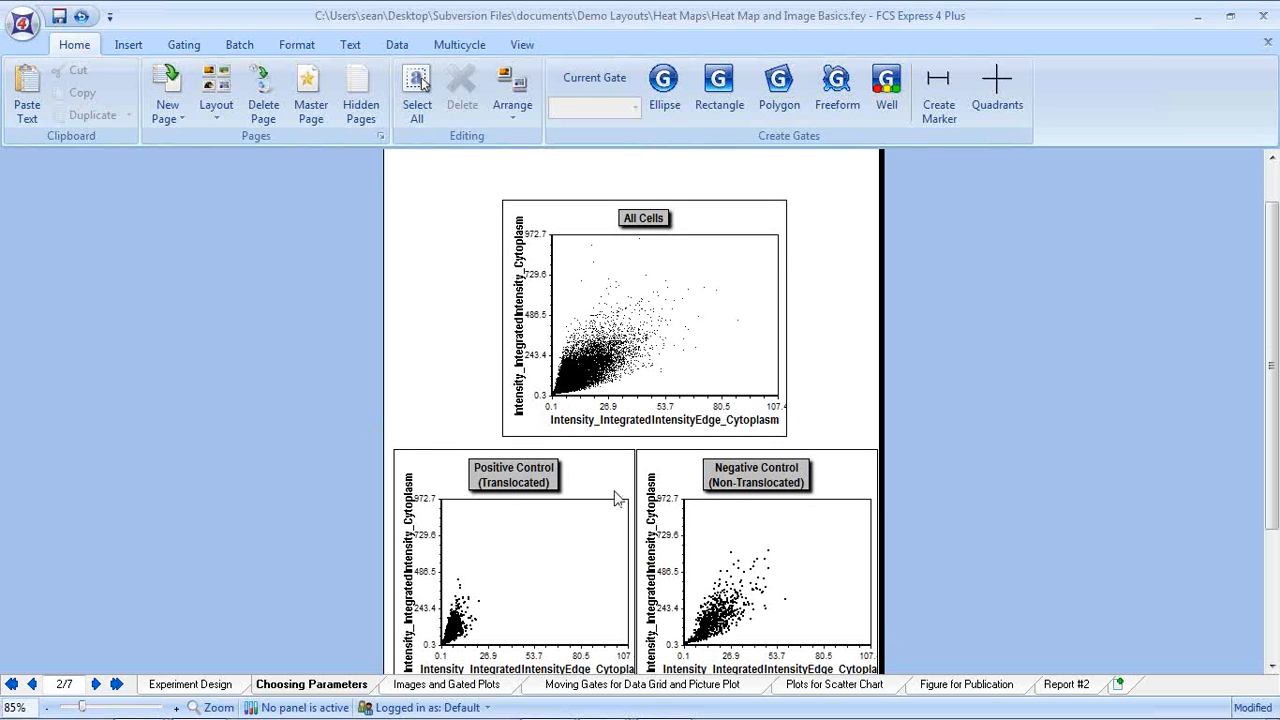
click(625, 686)
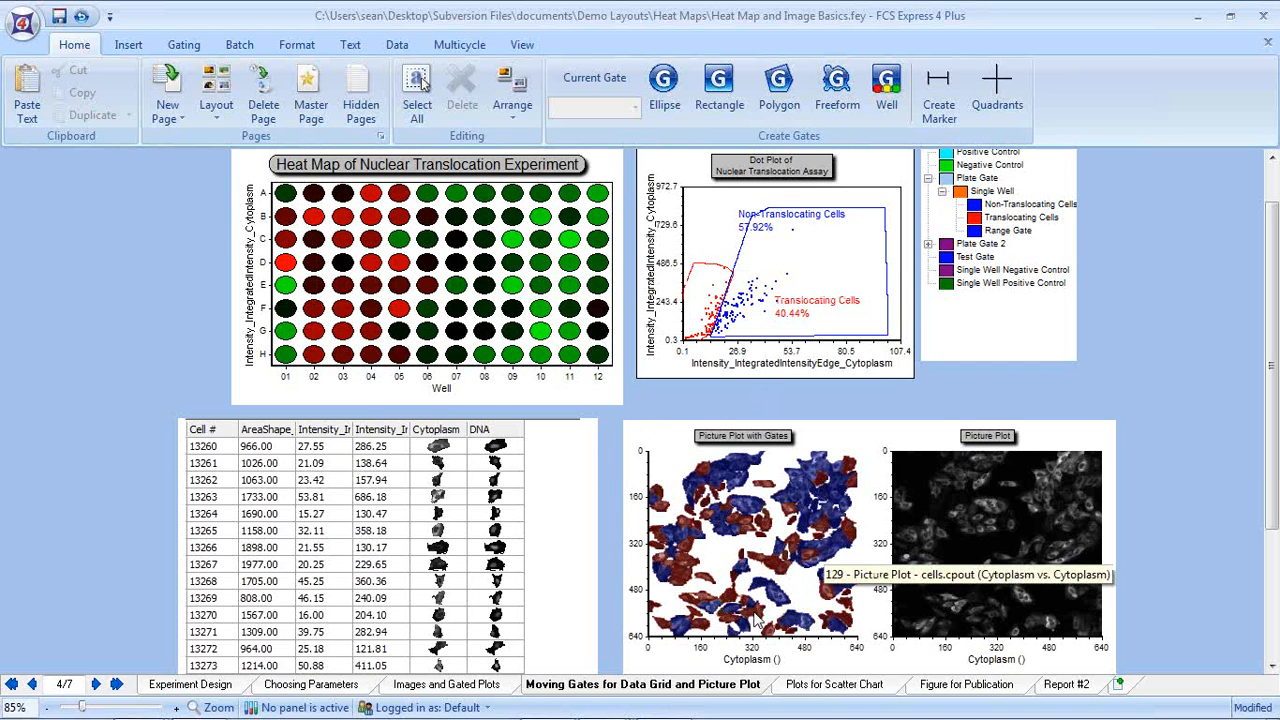
click(958, 689)
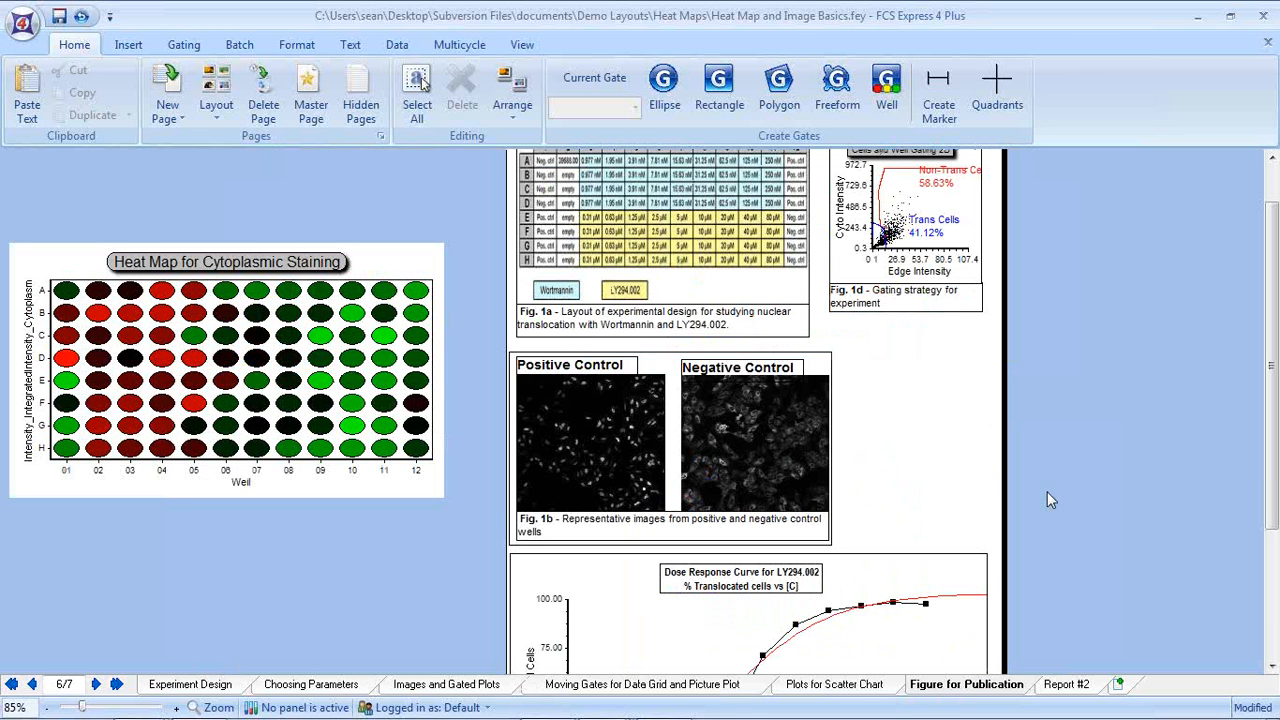
click(45, 708)
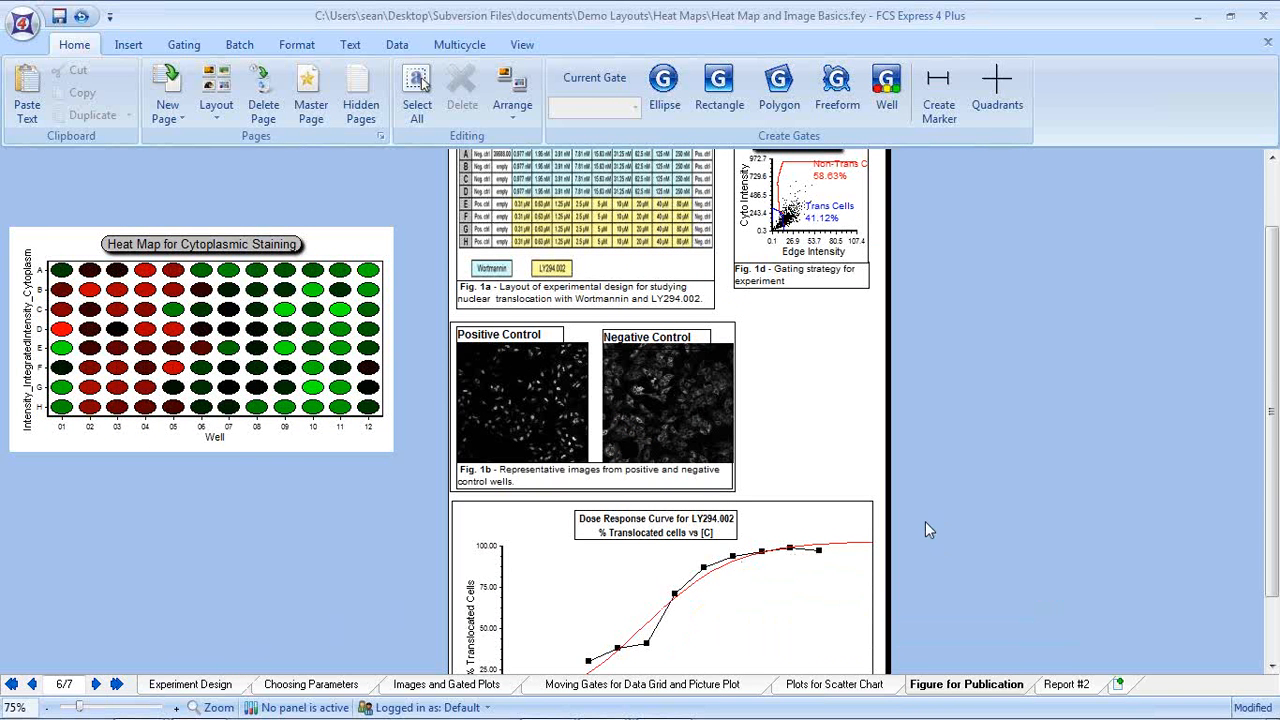
- Move the Trans Cells gate up and to the right on the Cells and Well Gating 2D plot of the publication figure
scroll(925, 521, down, 2)
scroll(937, 511, up, 1)
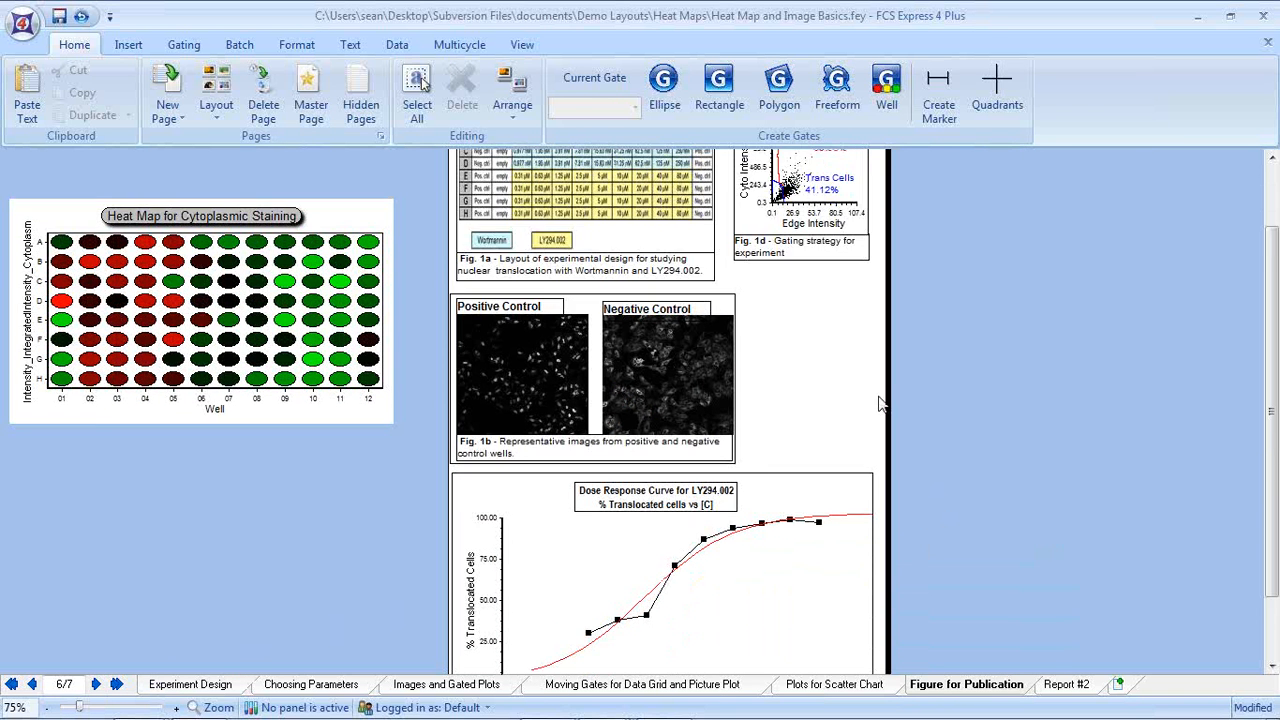
click(787, 186)
mouse_move(787, 186)
mouse_down()
mouse_move(780, 172)
mouse_move(806, 160)
mouse_move(788, 192)
mouse_move(804, 168)
mouse_up()
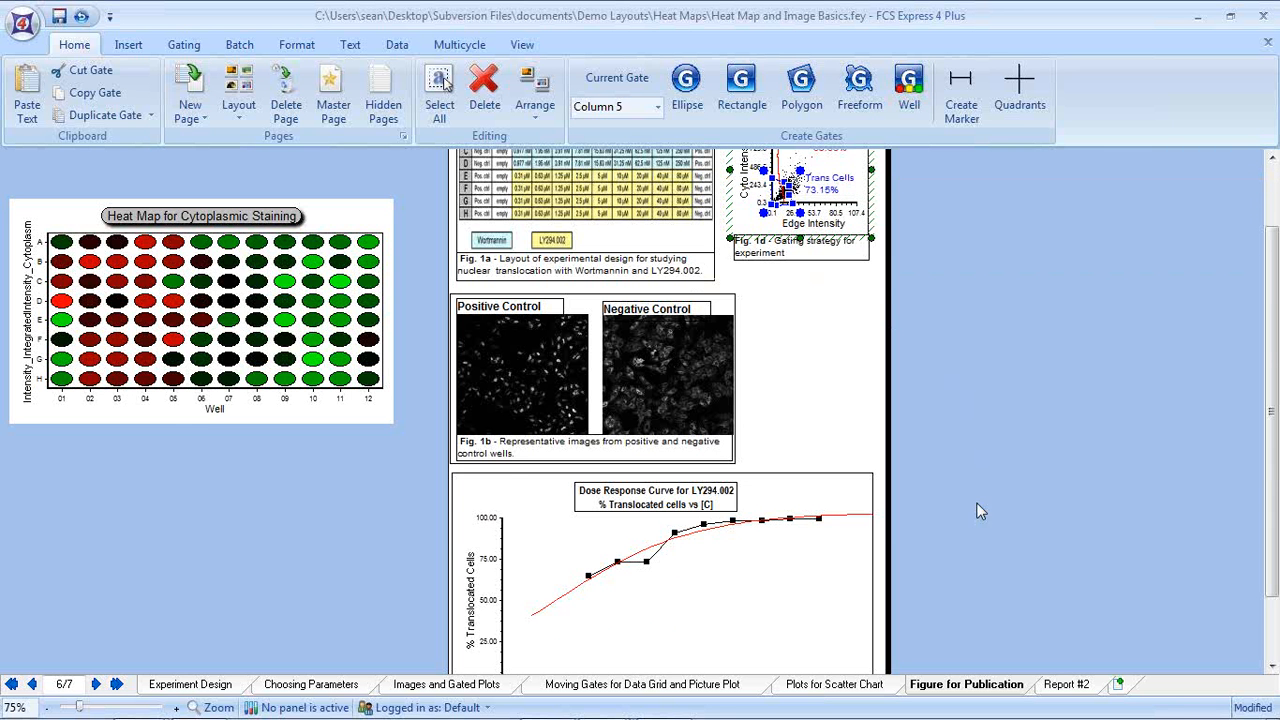
scroll(971, 518, up, 3)
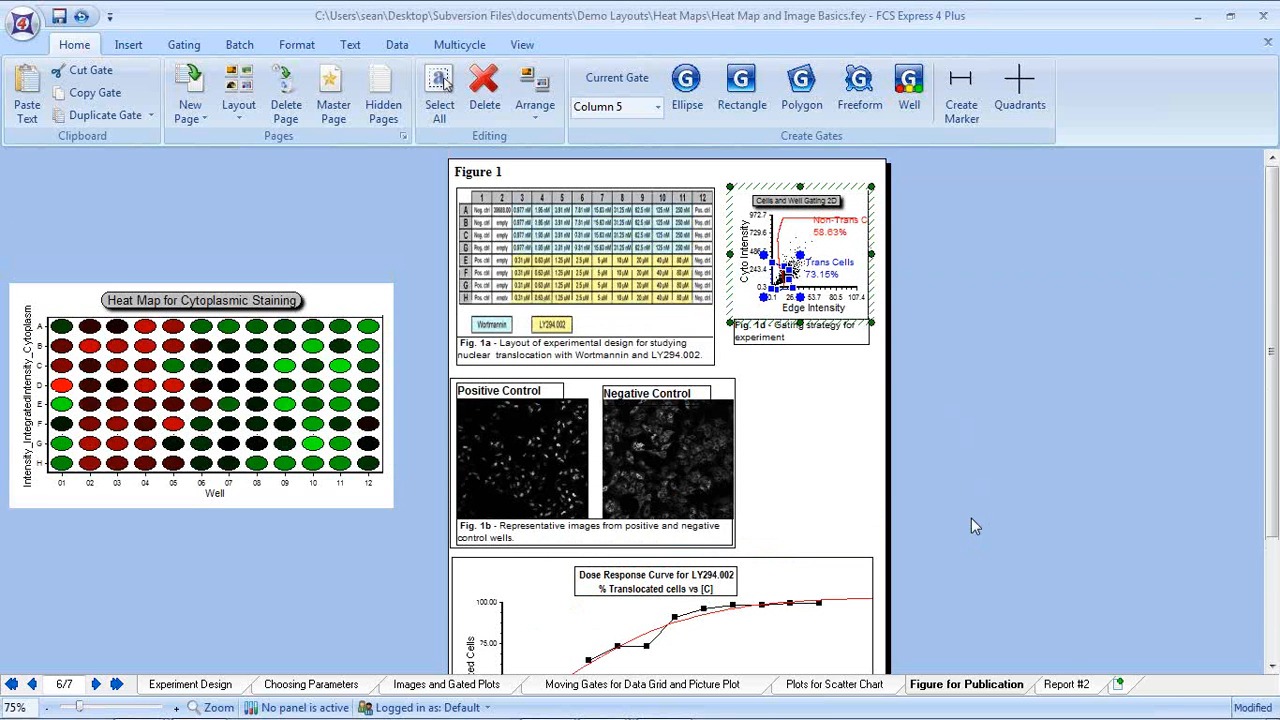
- Look over the Report #2 page and close the Heat Map and Image Basics layout without saving the changes
click(1068, 684)
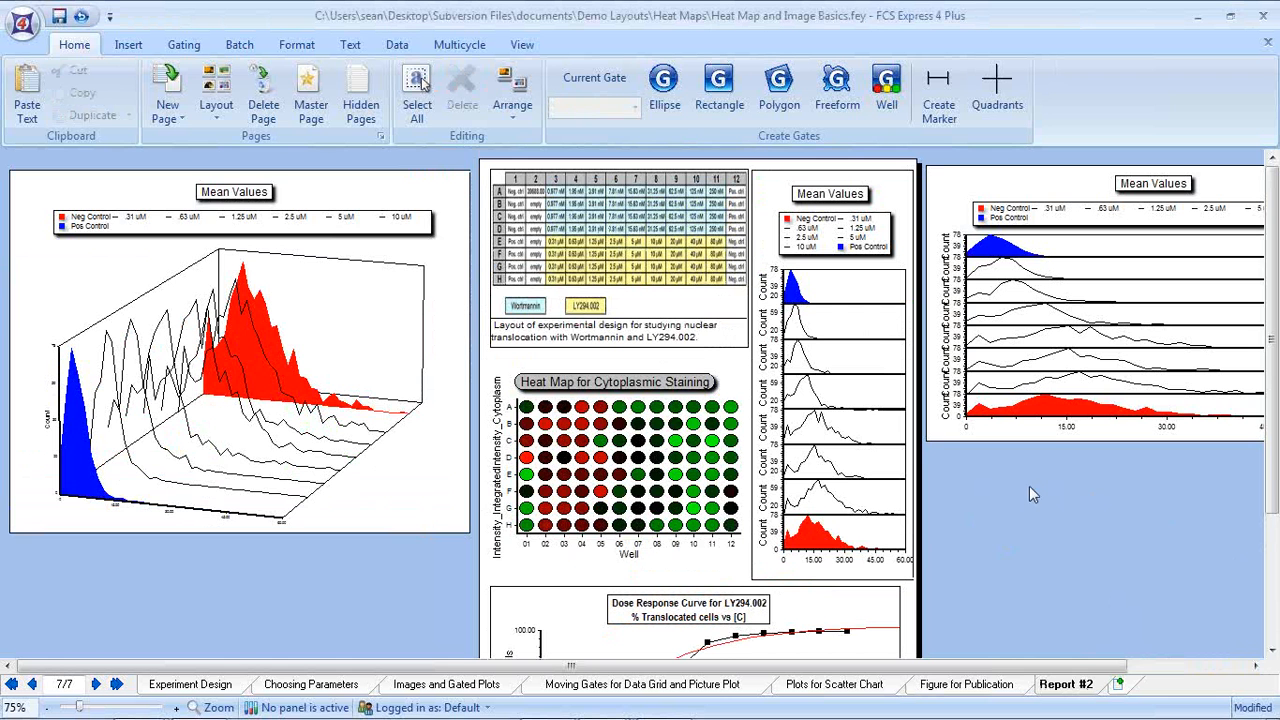
scroll(1040, 505, down, 1)
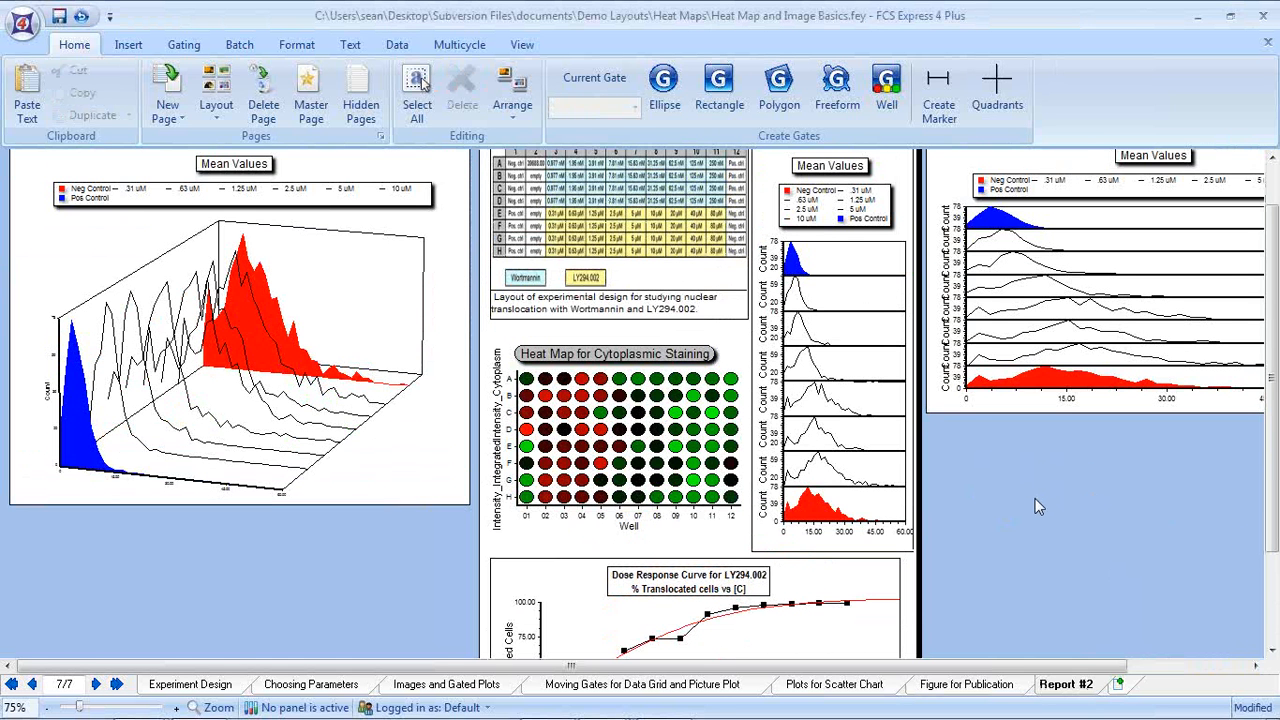
scroll(1035, 507, down, 1)
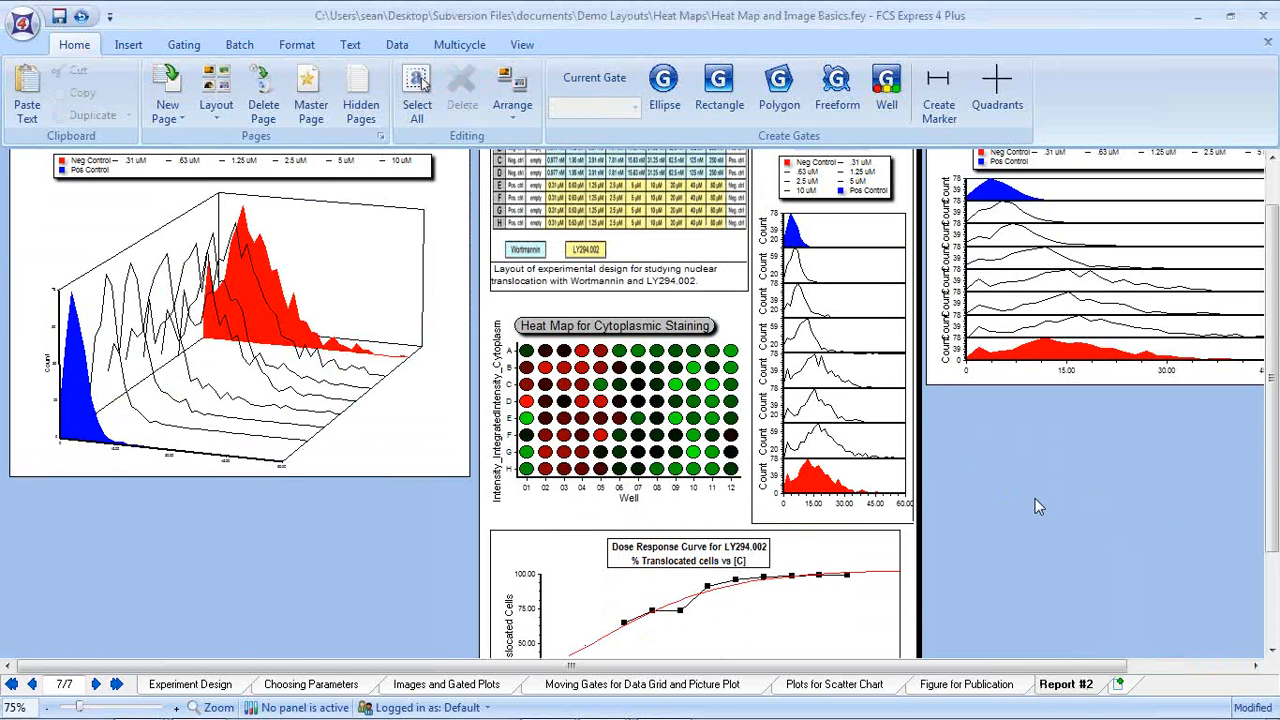
click(1268, 22)
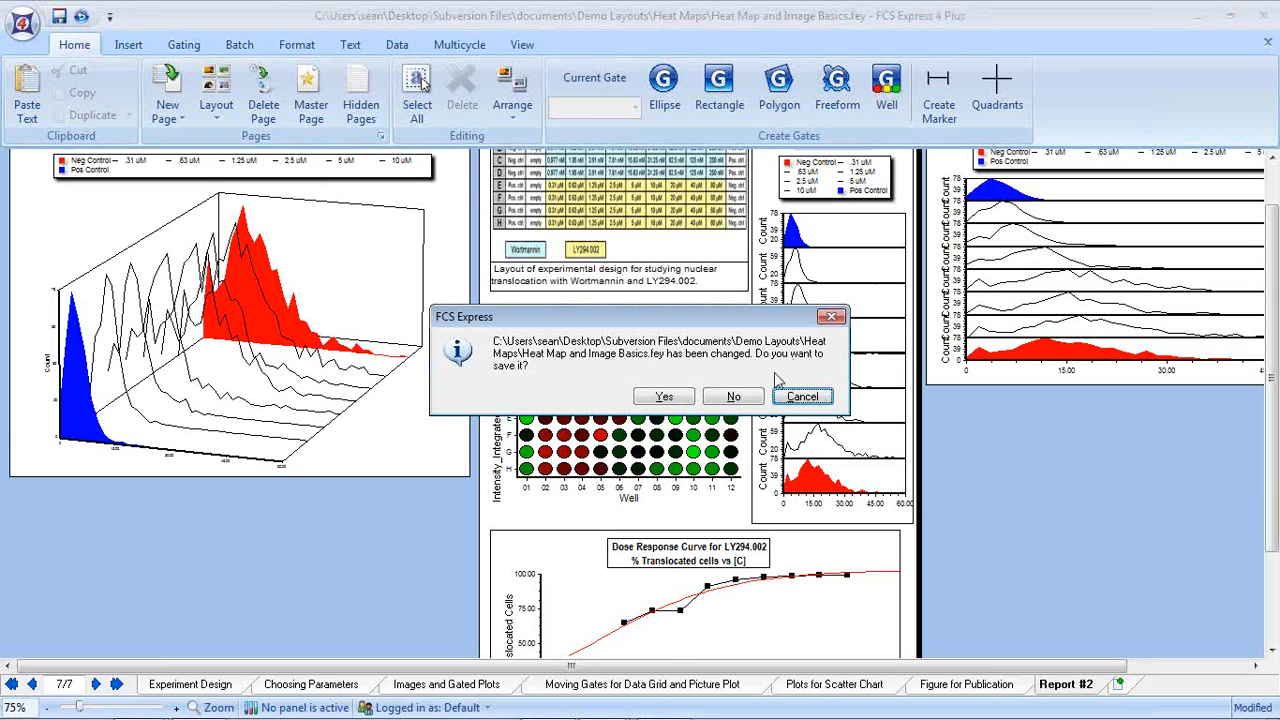
click(760, 400)
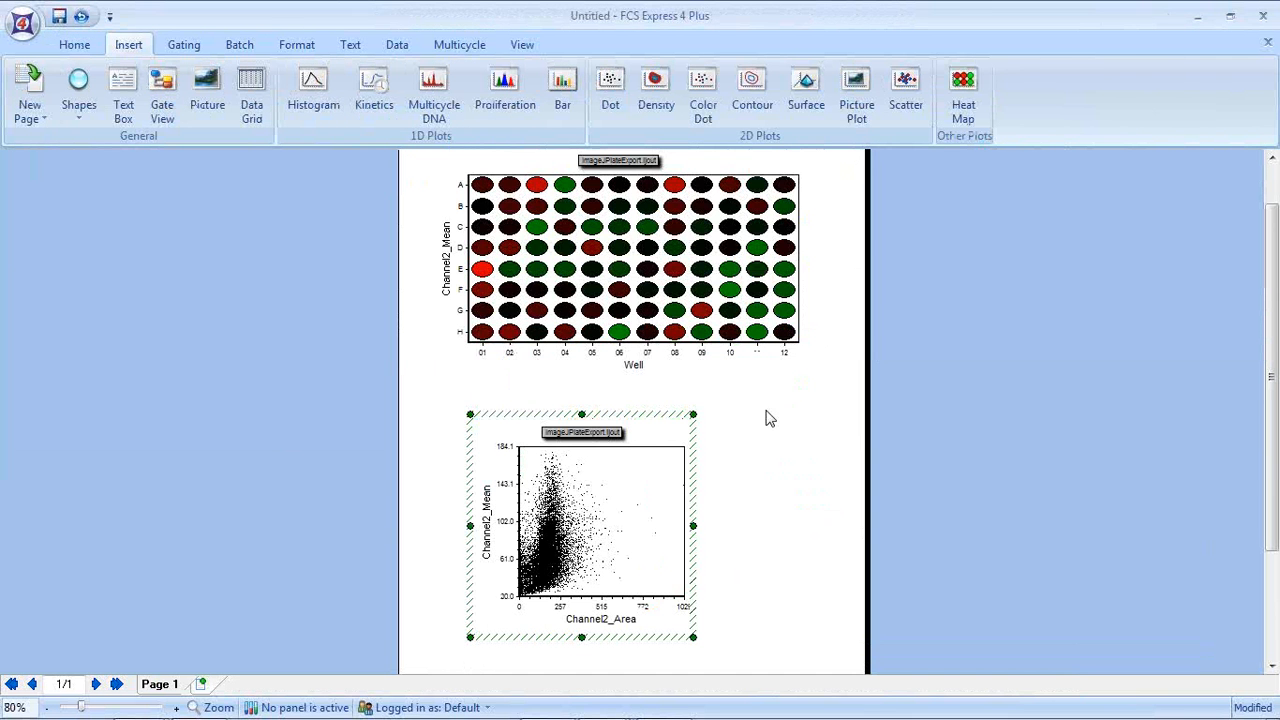
- Minimize the untitled heat map layout, switch to the ImageJ.fey layout and show its Summary page
click(1200, 20)
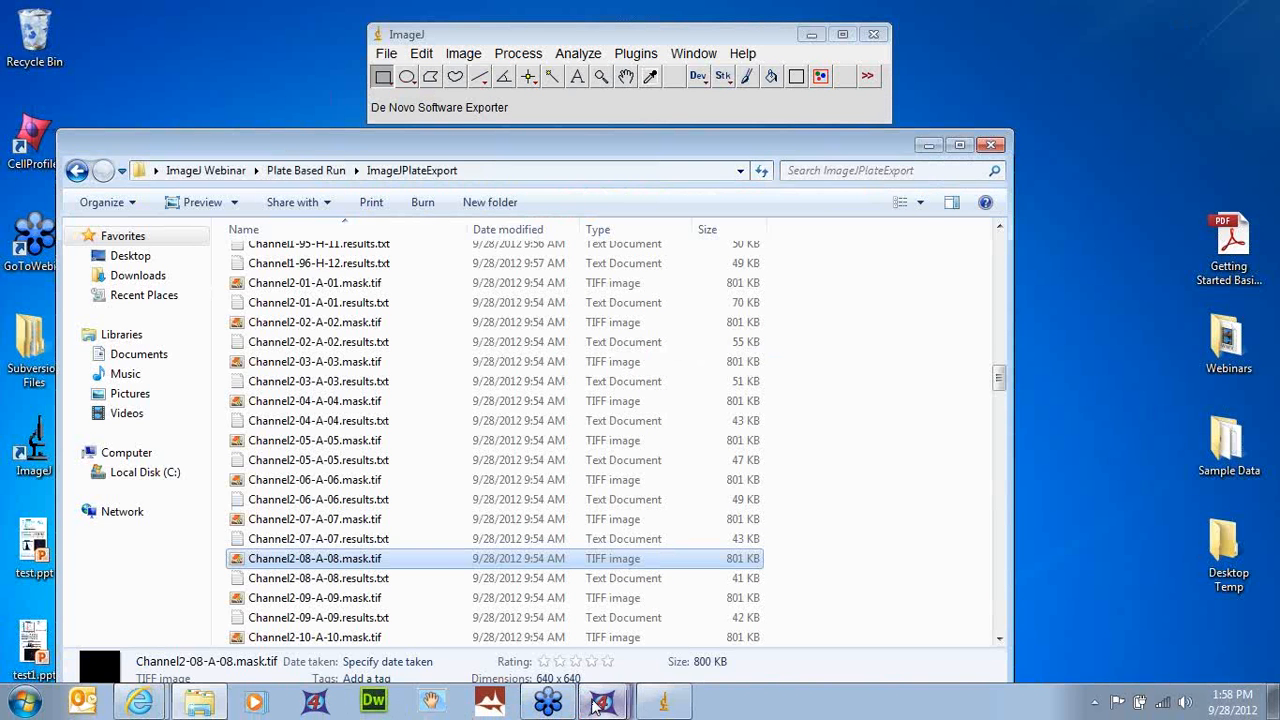
mouse_move(601, 703)
click(630, 597)
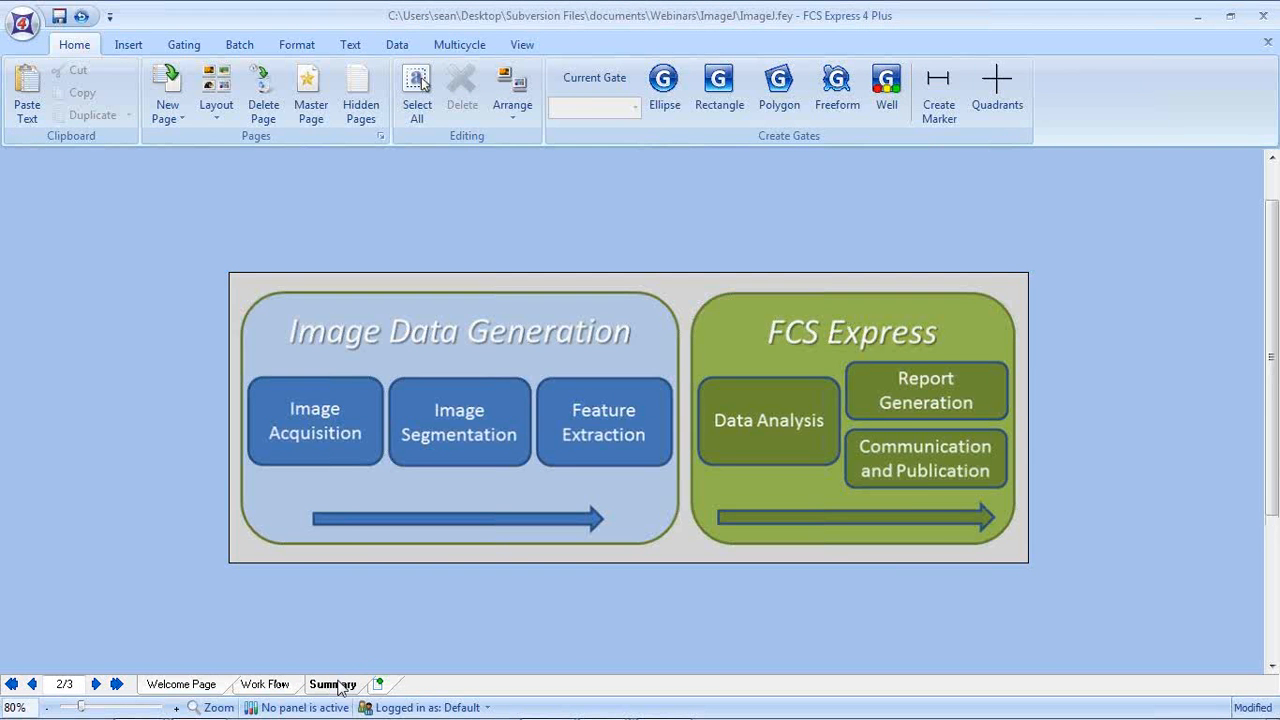
click(339, 685)
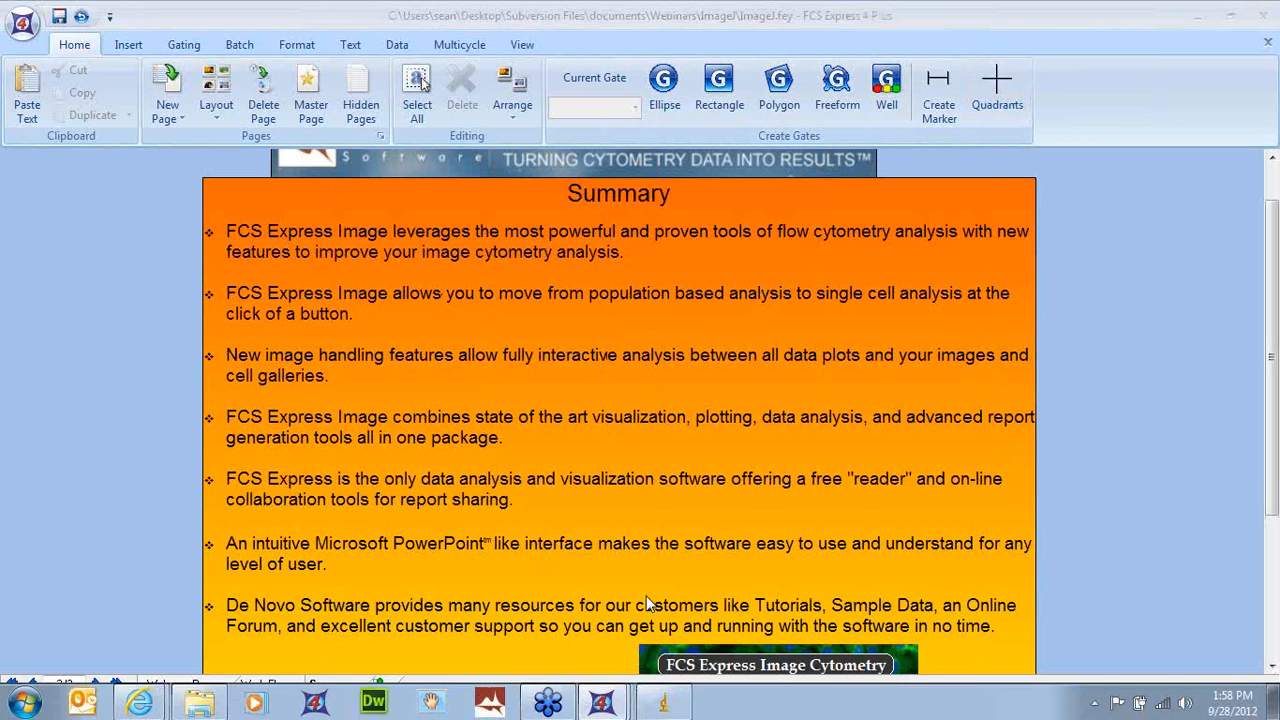
- Switch to the De Novo Software website in Internet Explorer and search the site for imagej
mouse_move(158, 708)
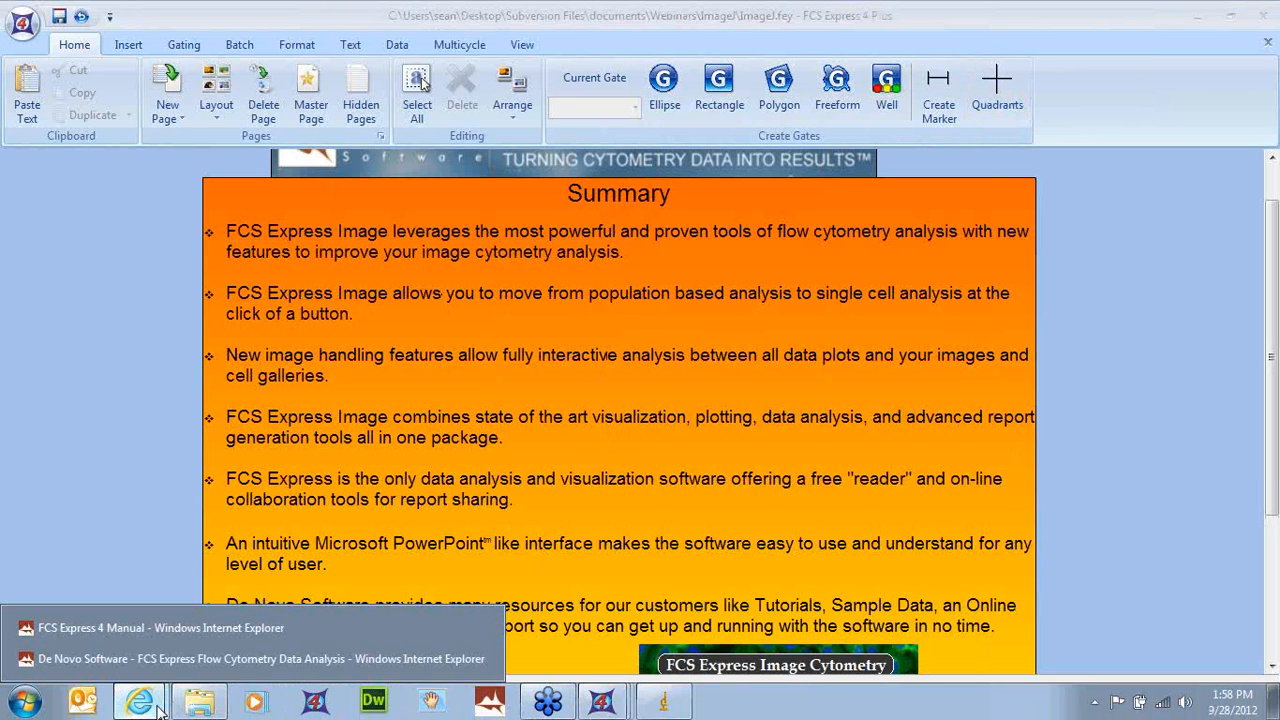
click(158, 630)
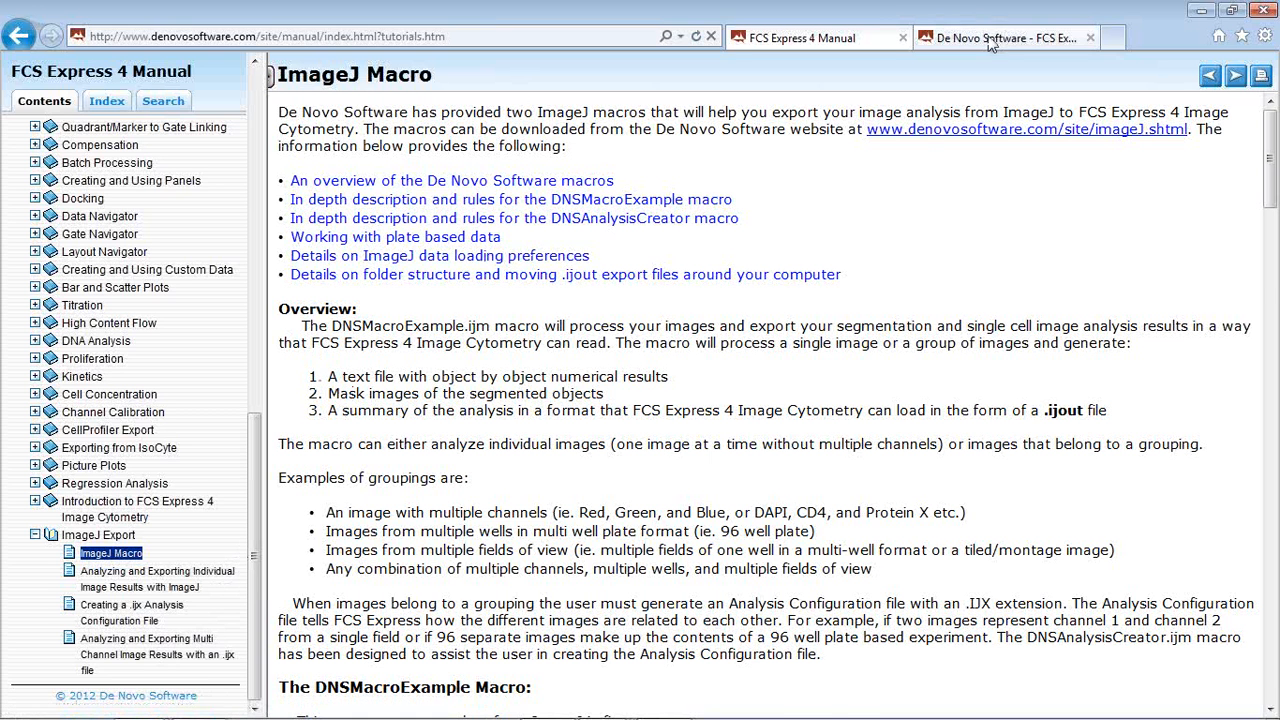
click(990, 45)
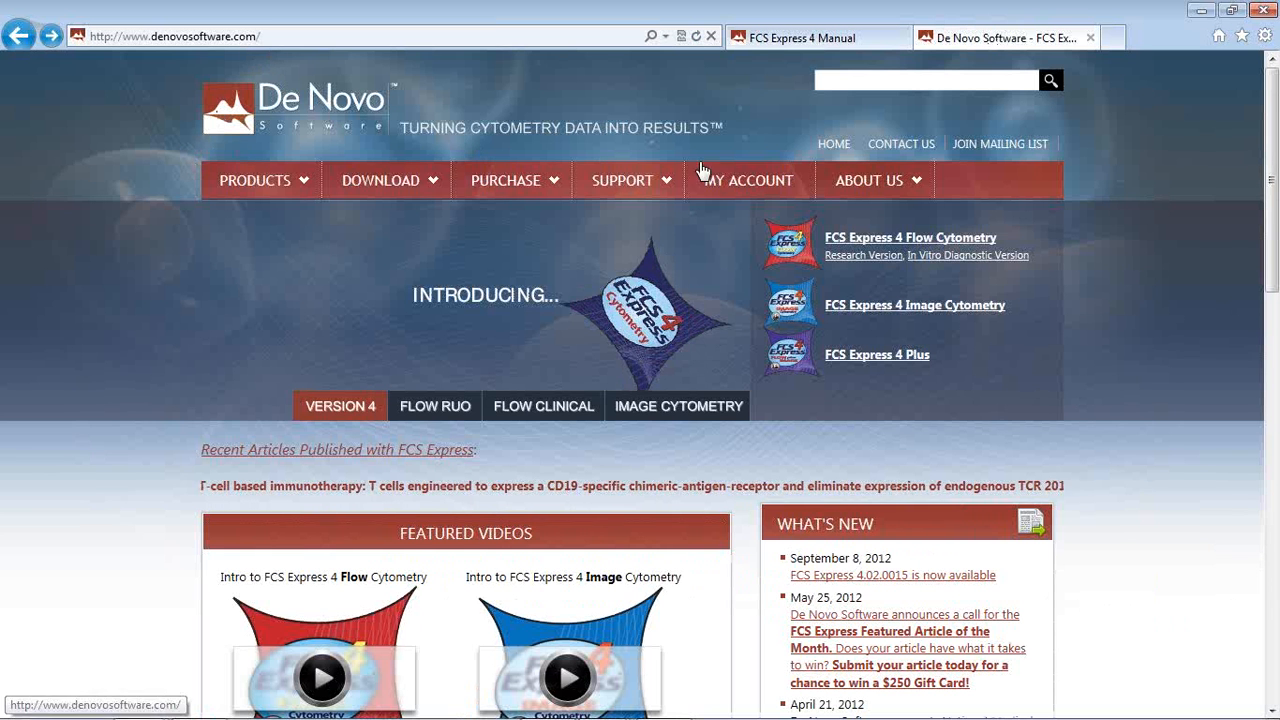
click(857, 80)
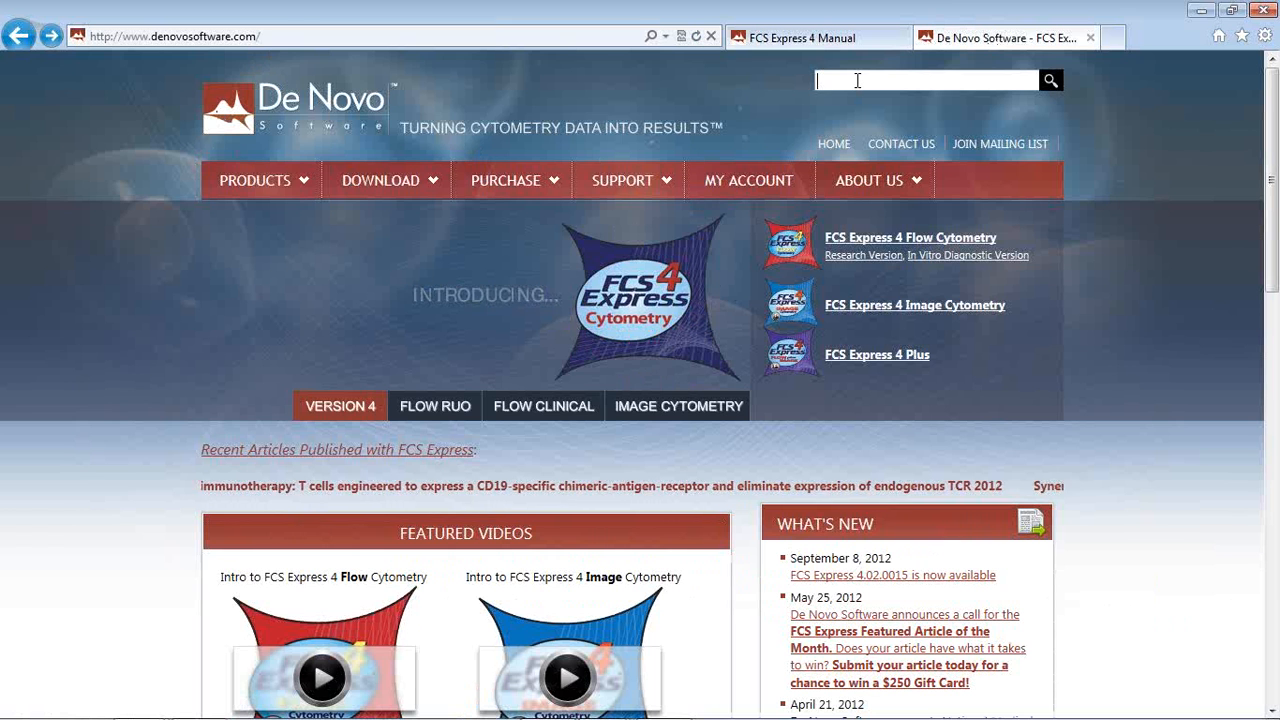
text(ImageJ)
key(Return)
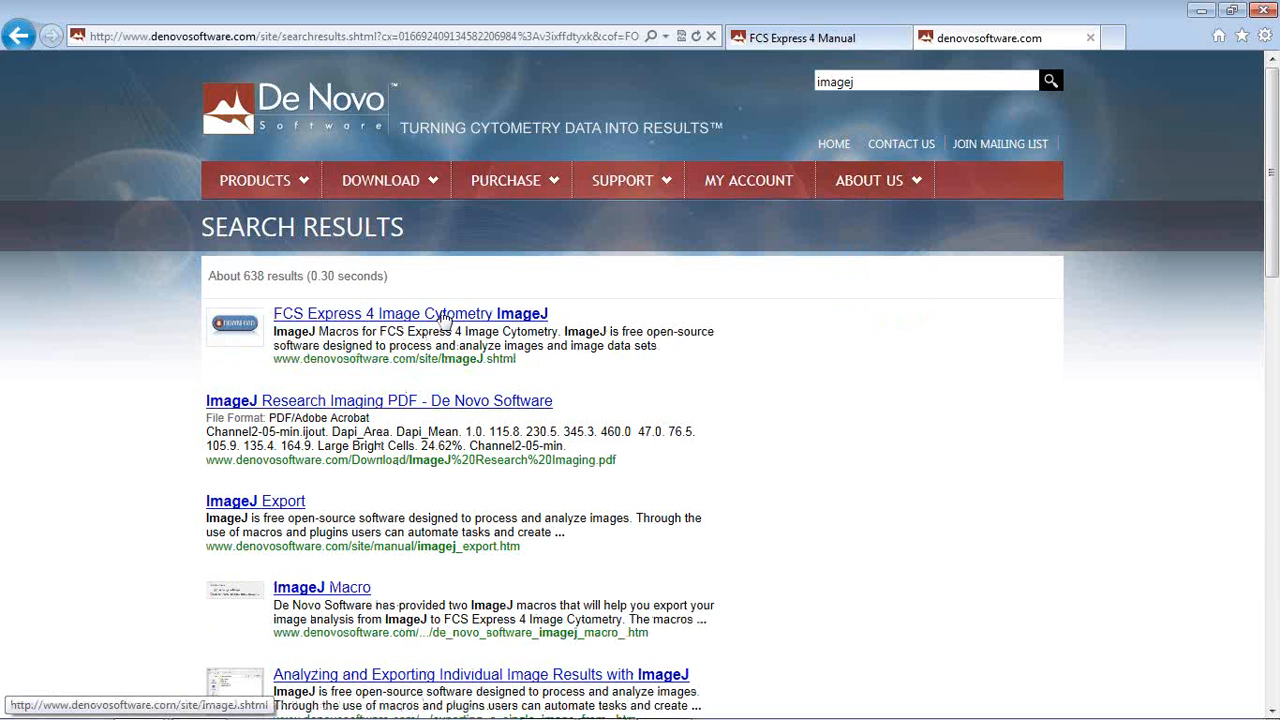
- Open the FCS Express 4 Image Cytometry ImageJ result and review its downloadable macros, additional resources and application examples
click(447, 318)
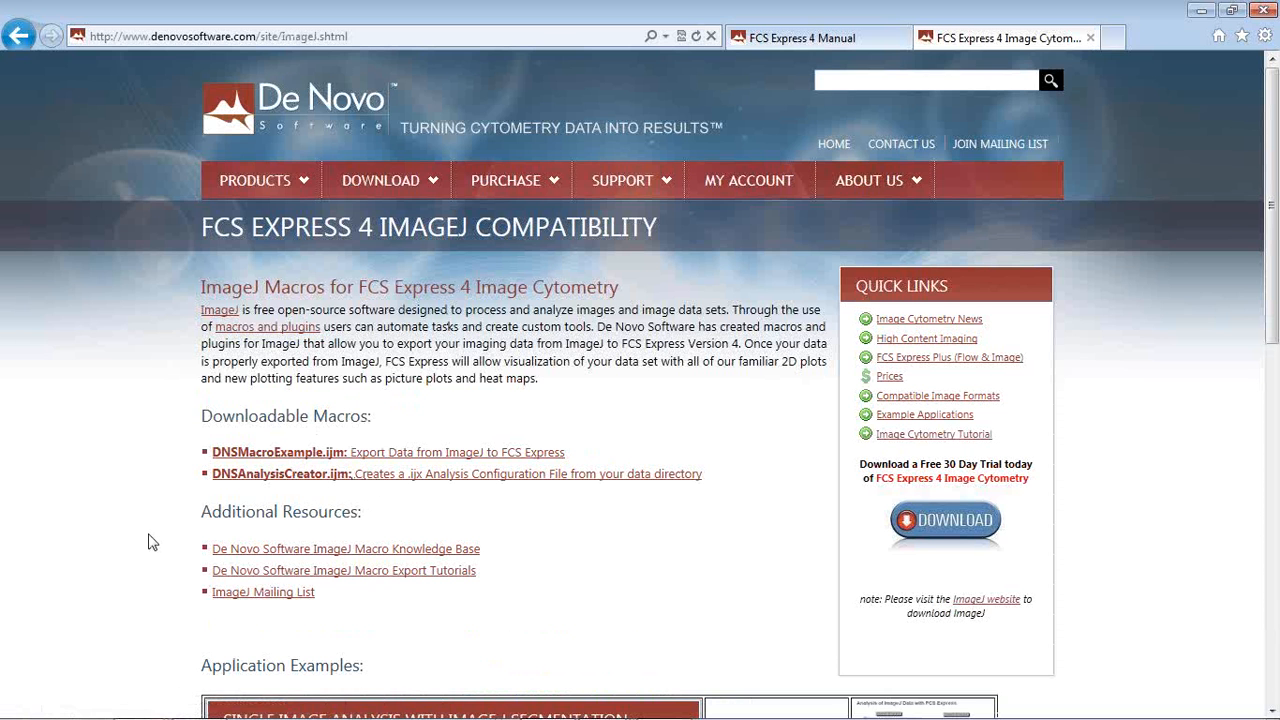
scroll(152, 545, down, 3)
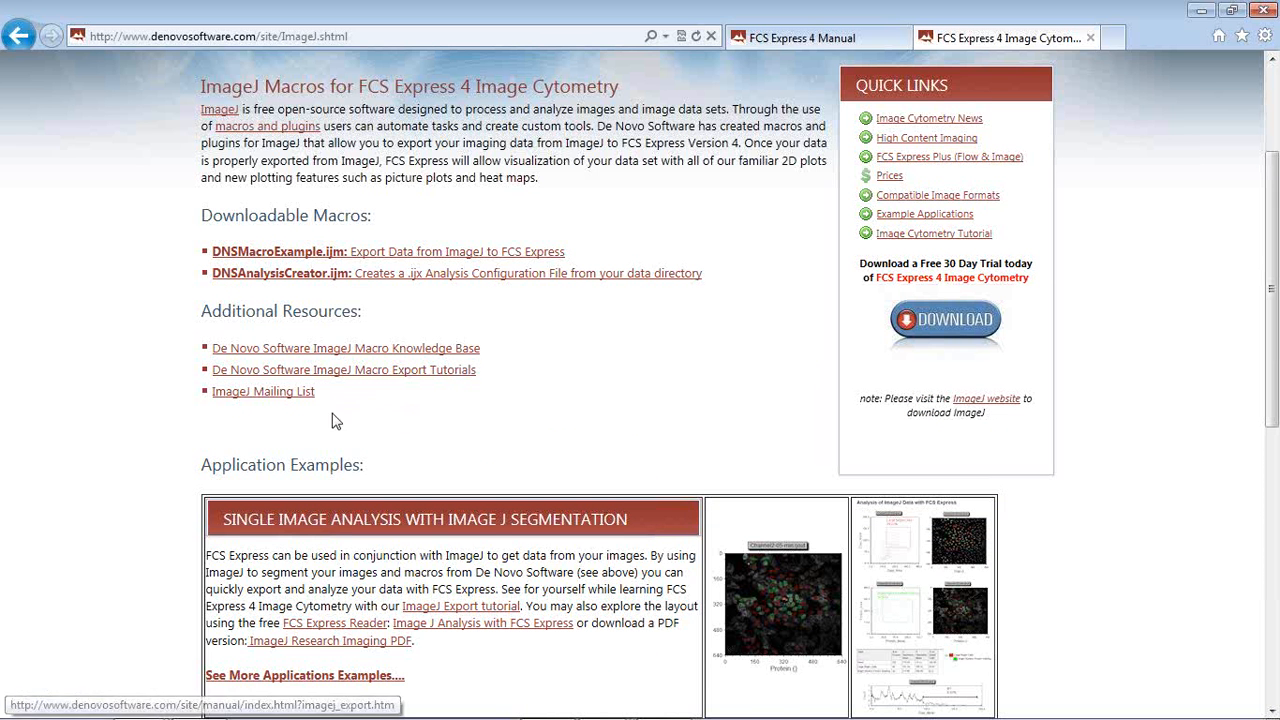
scroll(260, 403, down, 2)
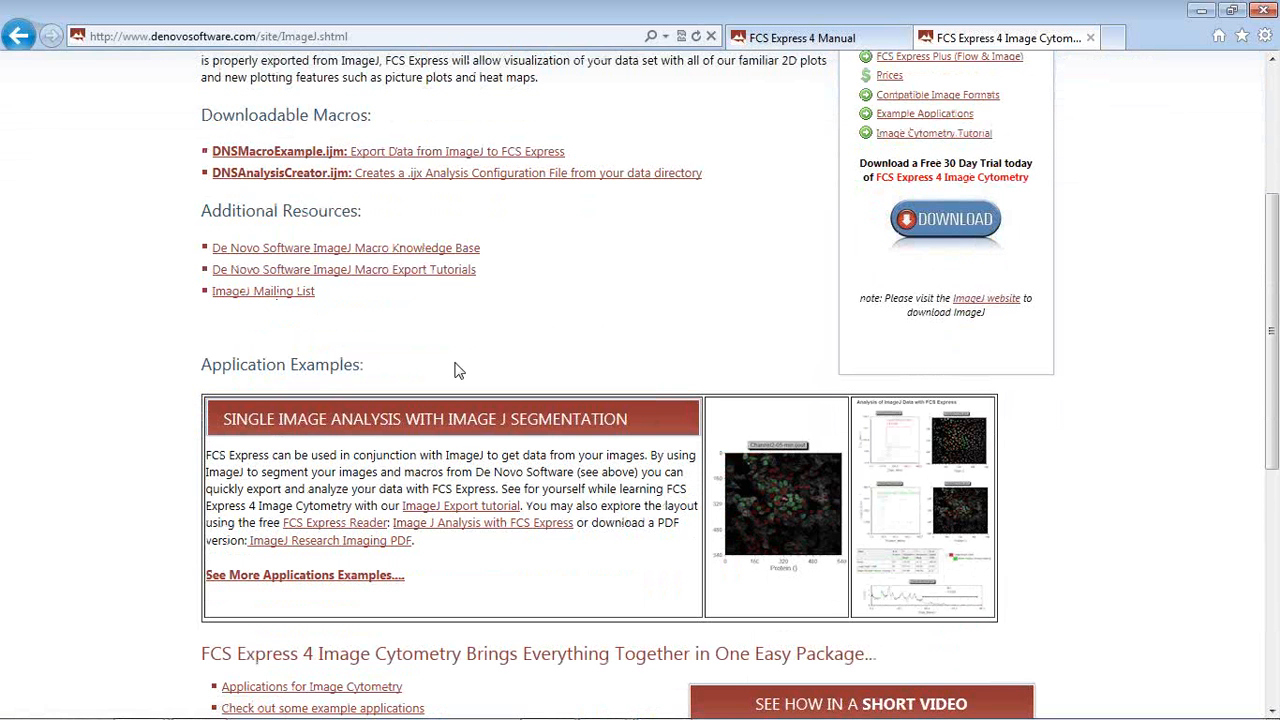
scroll(488, 410, down, 4)
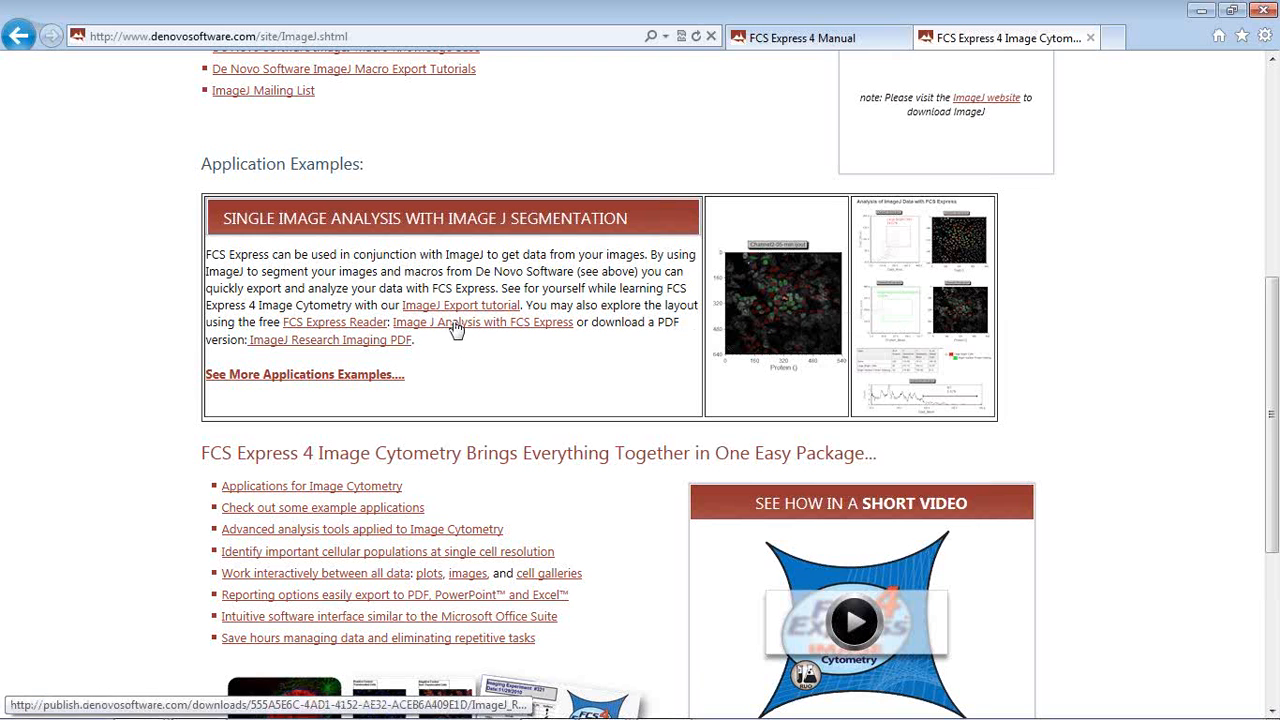
- Enlarge the example report for single image analysis with ImageJ segmentation, examine its plots and statistics, and close the preview
click(905, 297)
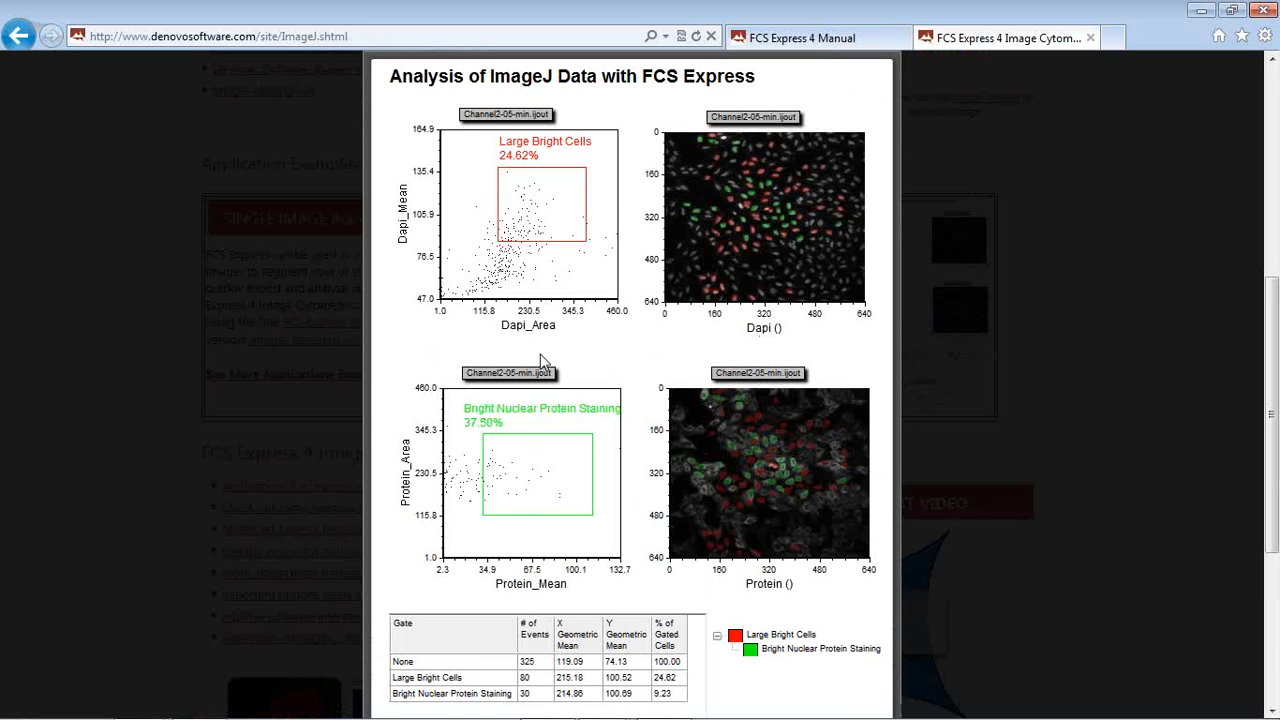
scroll(537, 360, down, 3)
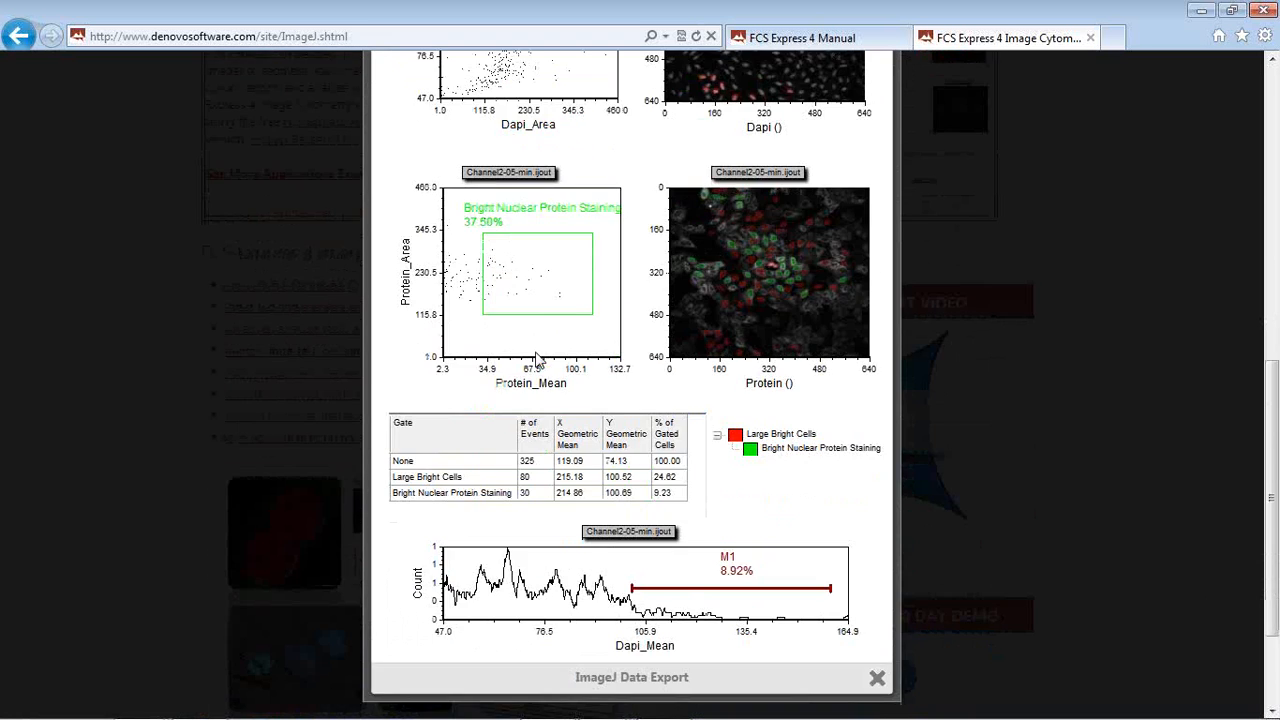
click(877, 680)
scroll(574, 403, up, 3)
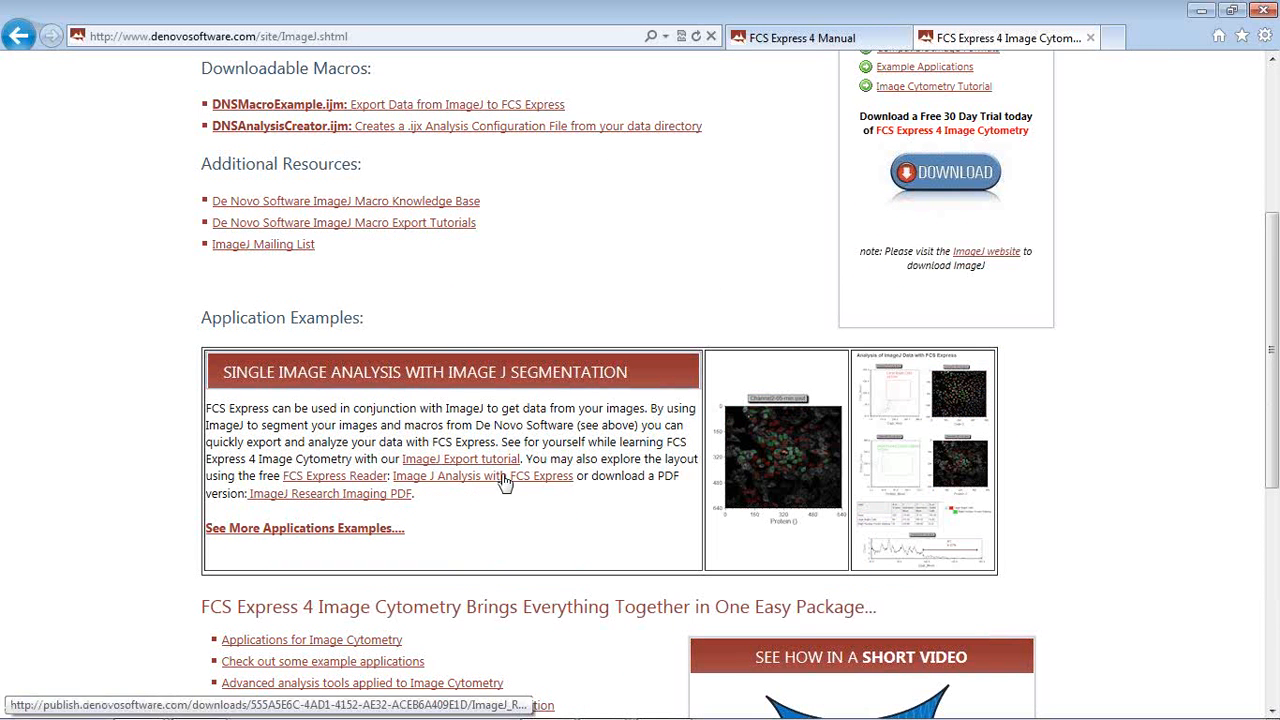
- Minimize the browser and read the Summary page in FCS Express down to the contact details, briefly highlighting the support e-mail address
click(1201, 11)
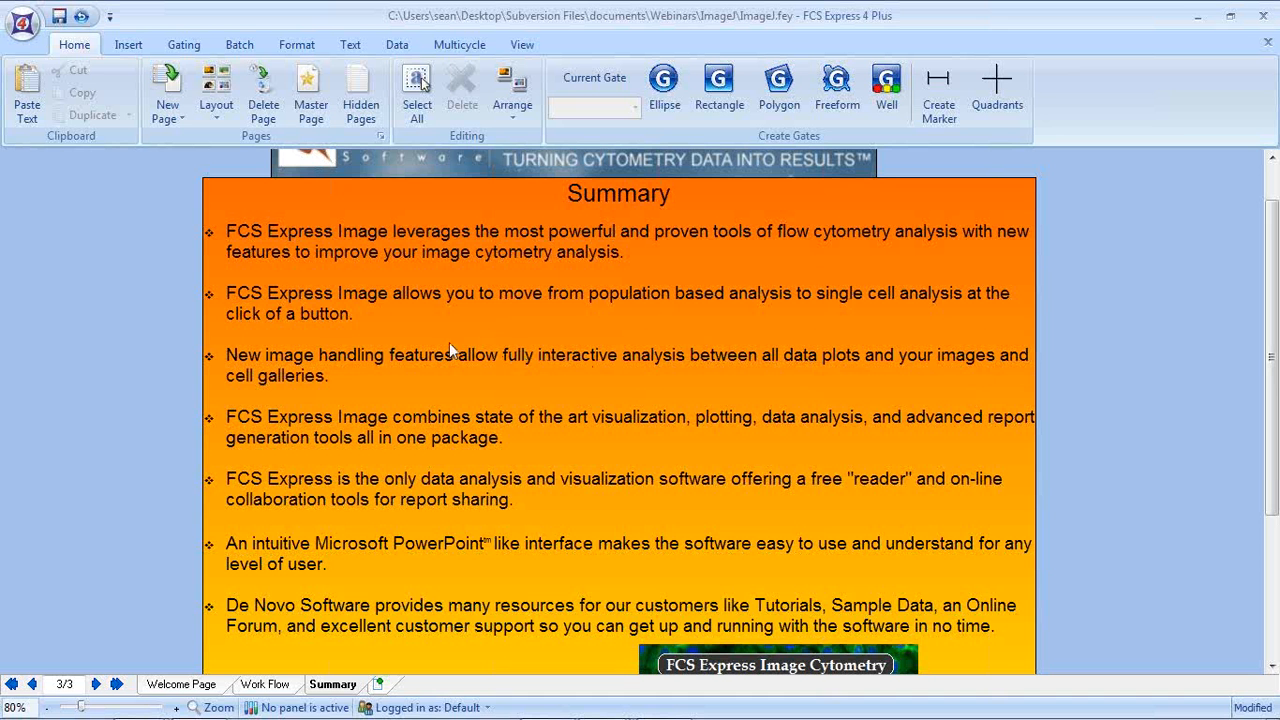
scroll(118, 340, down, 1)
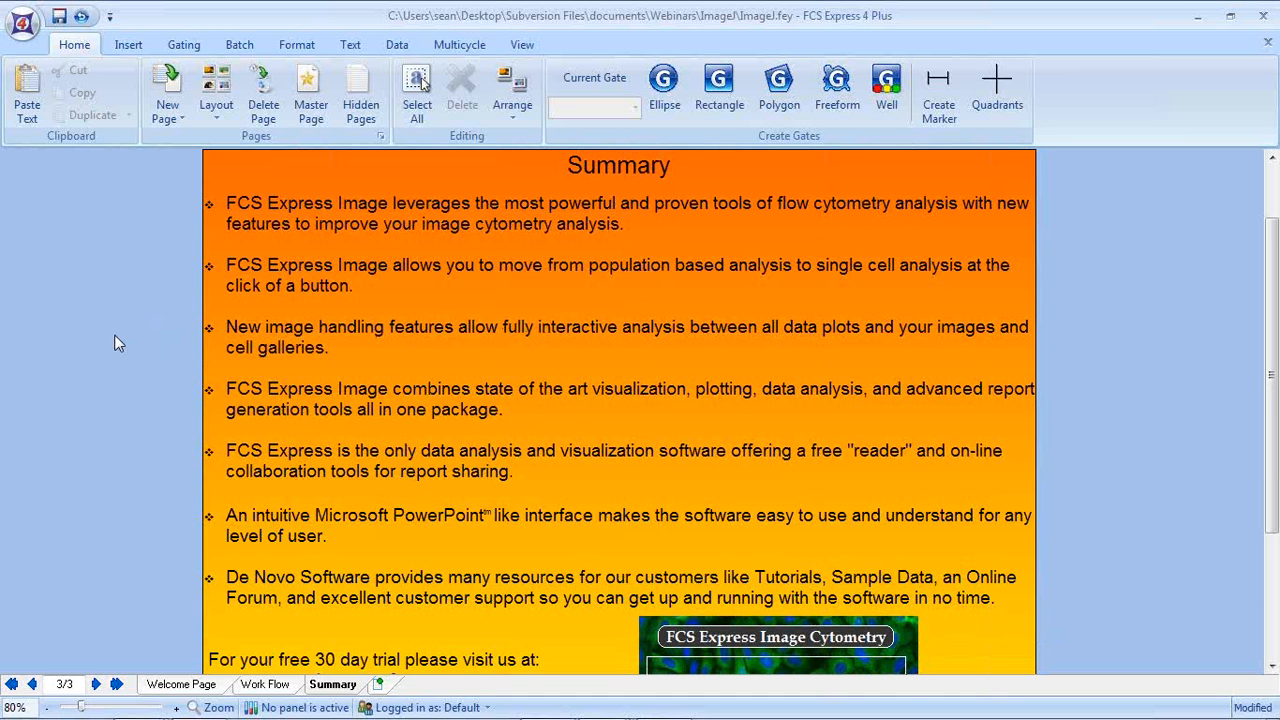
scroll(117, 337, down, 1)
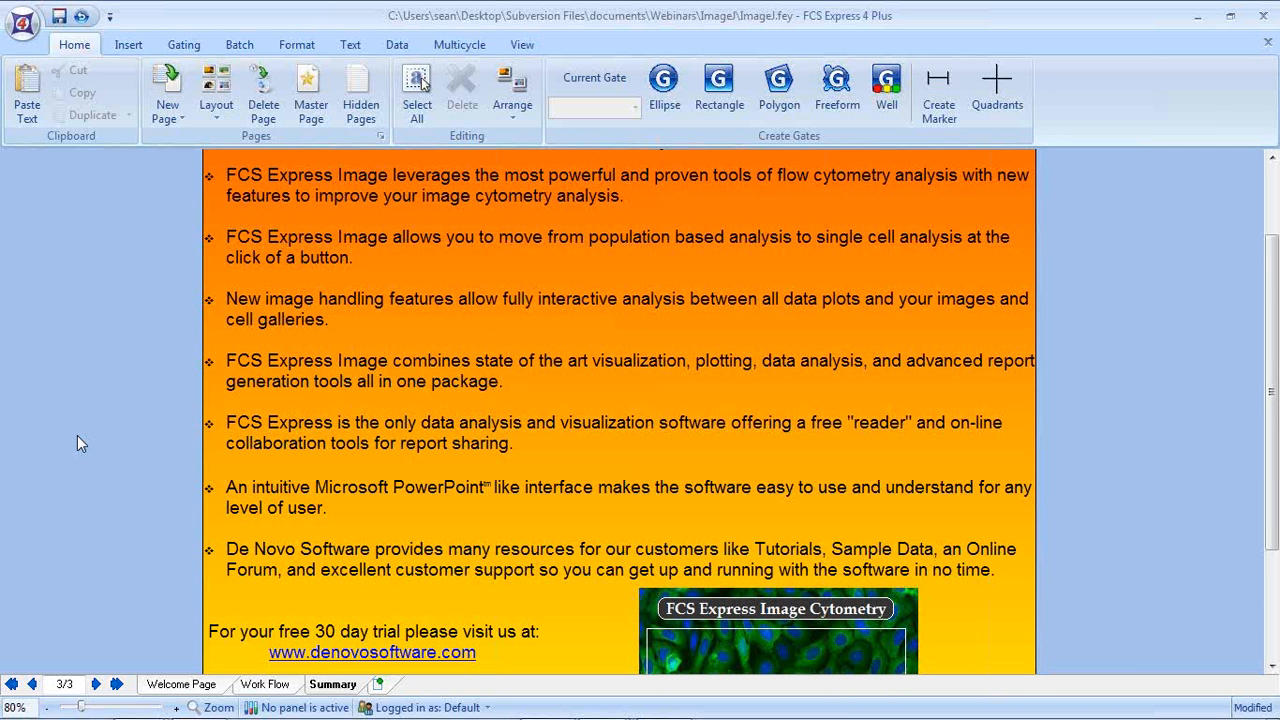
scroll(77, 443, down, 1)
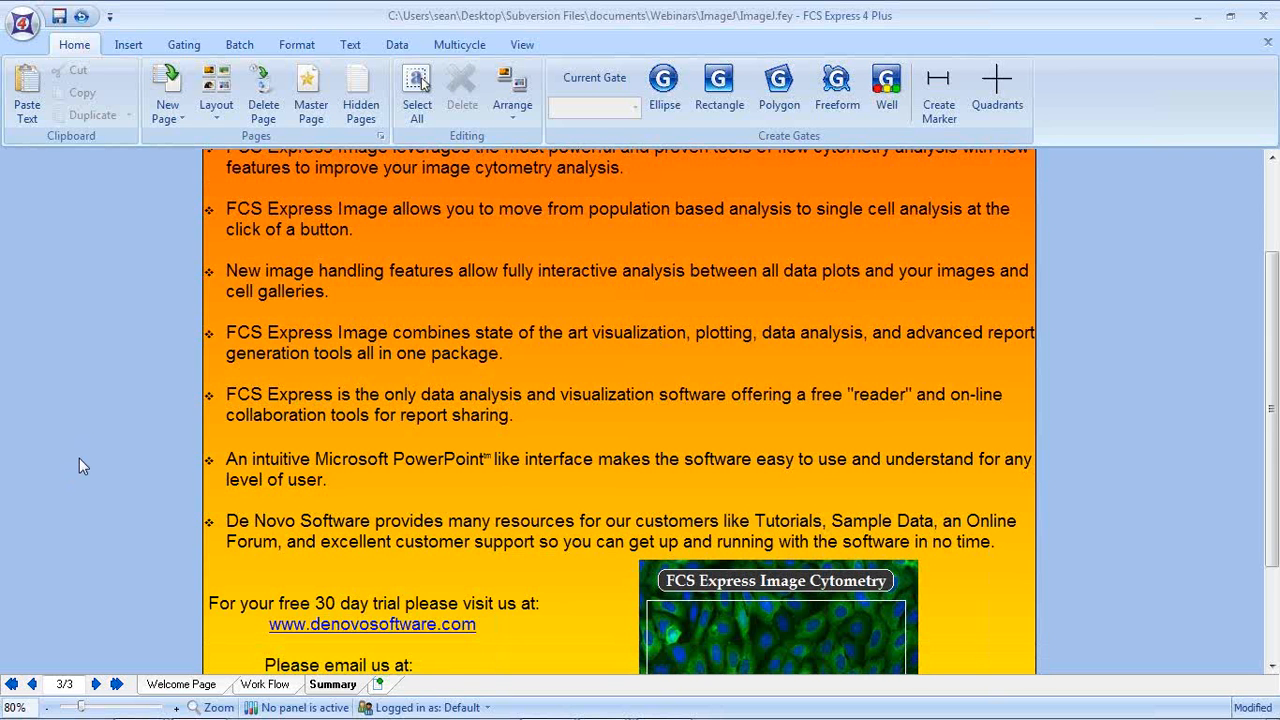
scroll(77, 458, down, 1)
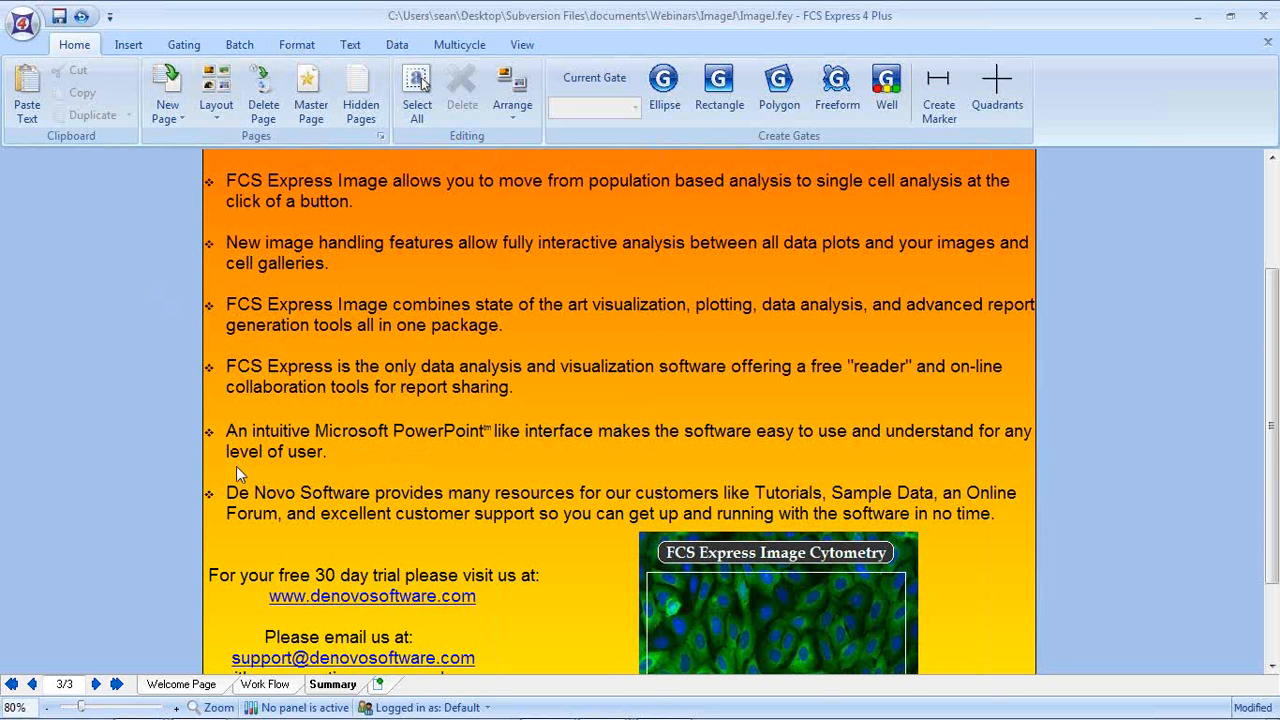
scroll(245, 450, down, 1)
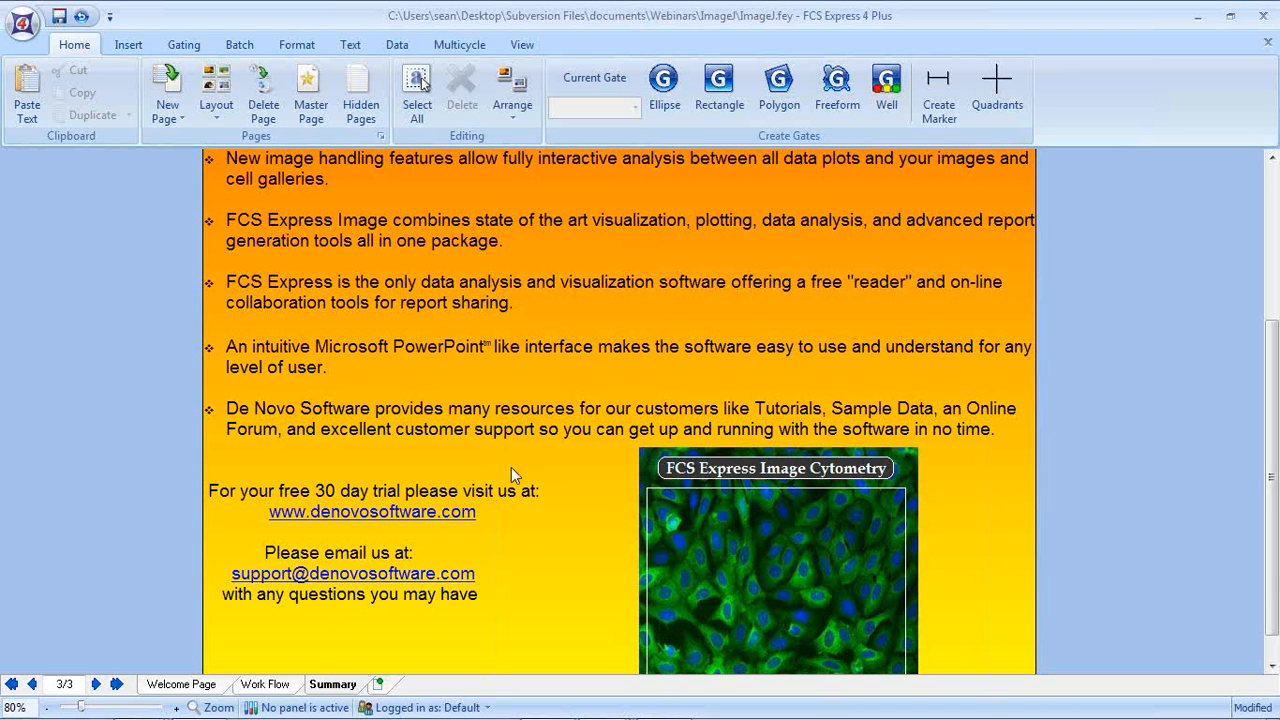
click(520, 580)
drag(520, 580, 230, 580)
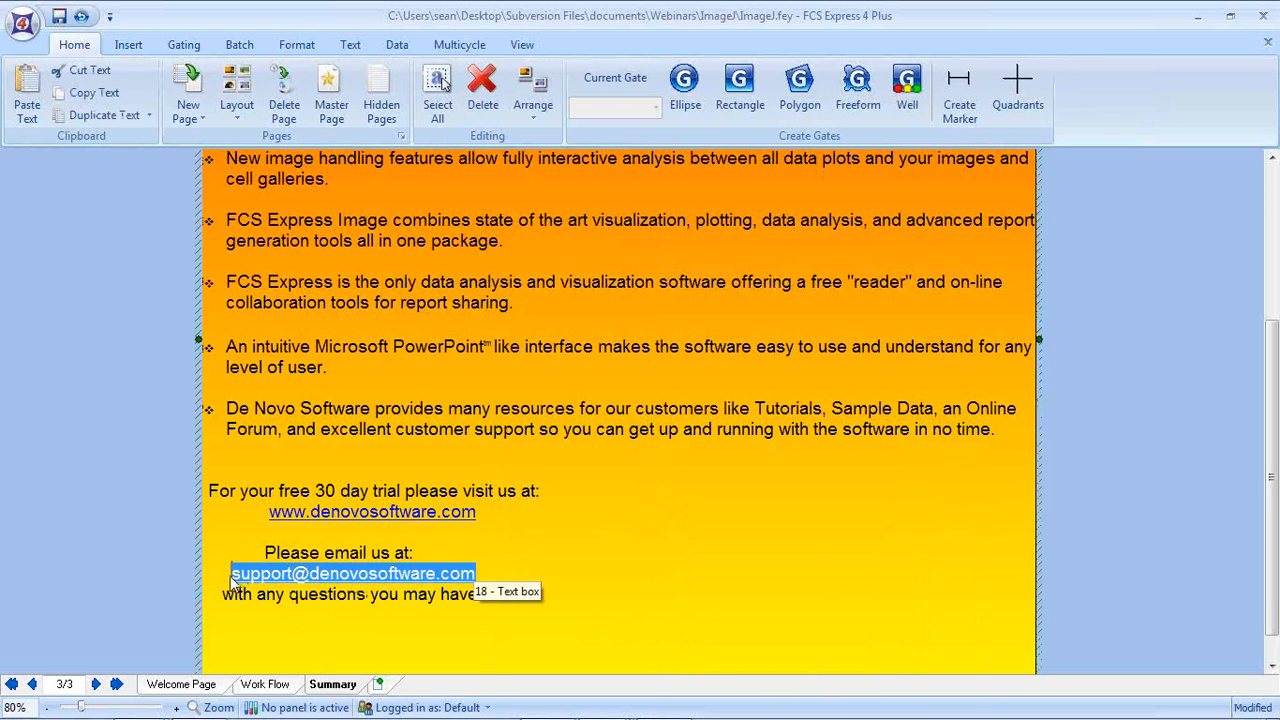
click(67, 550)
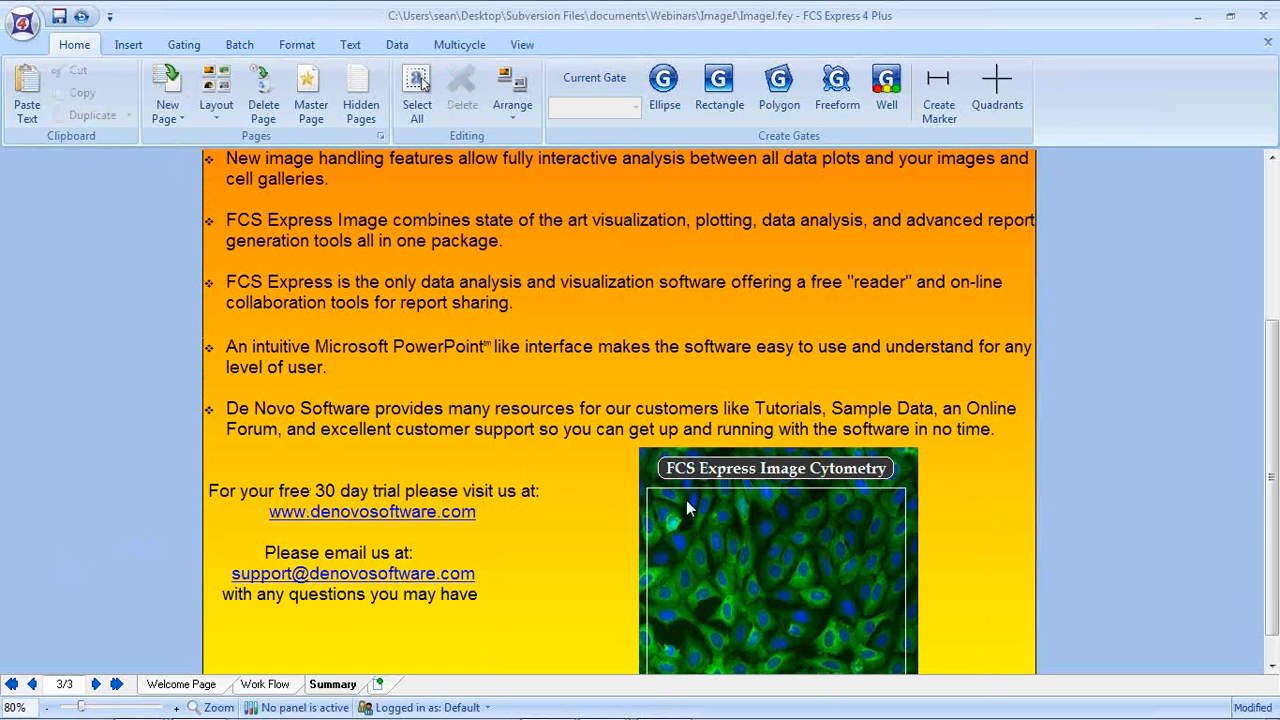
- Switch to Internet Explorer and open the FCS Express Demo overview page from the De Novo Software site's downloads
mouse_move(315, 716)
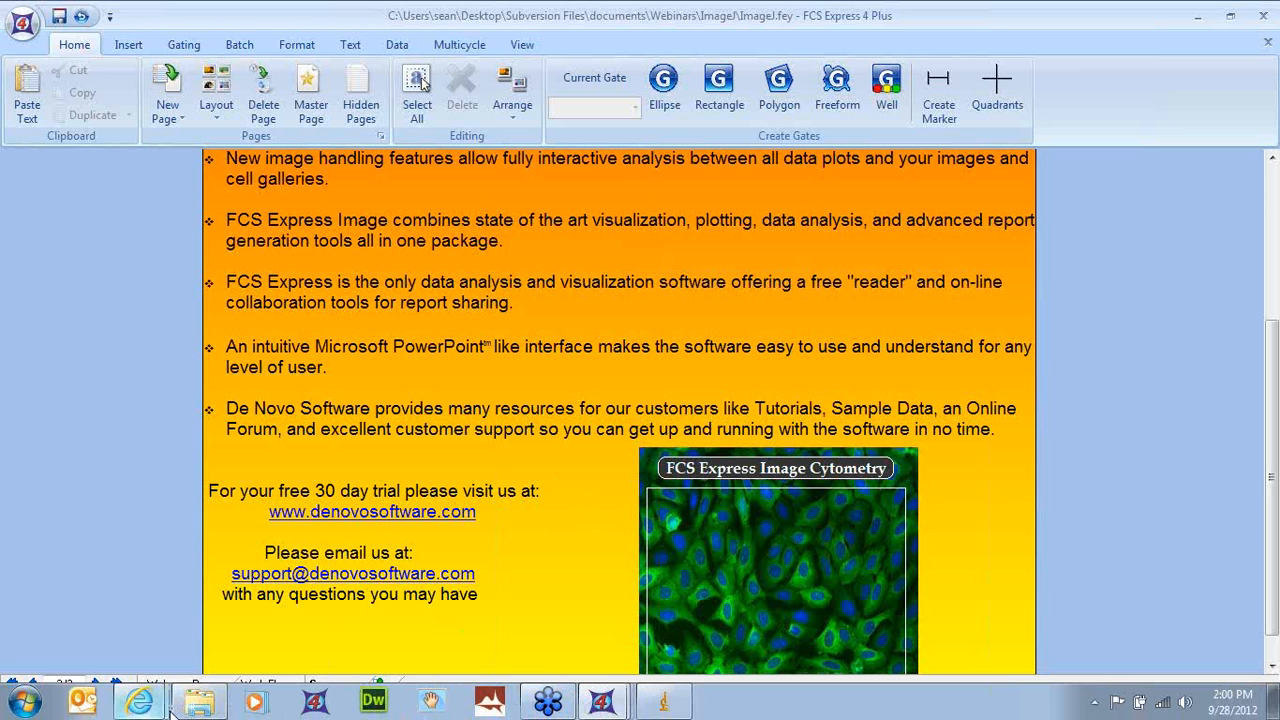
mouse_move(152, 712)
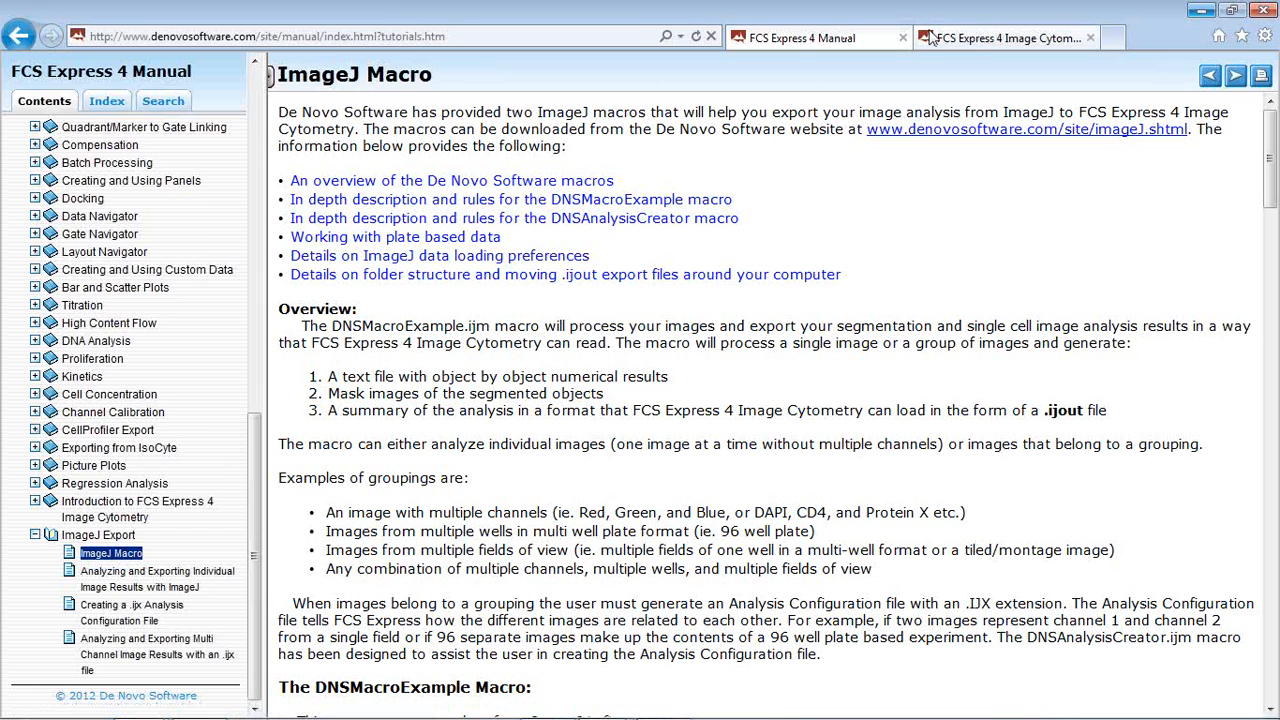
click(1000, 38)
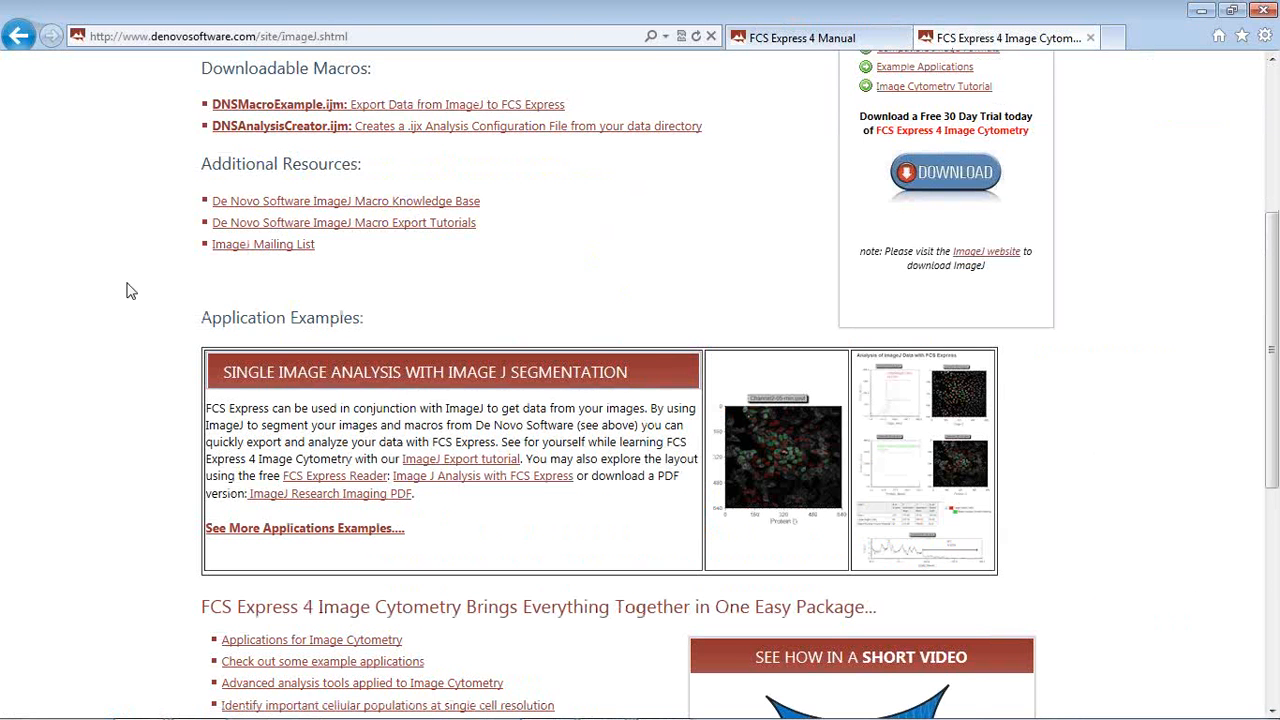
scroll(126, 289, up, 3)
mouse_move(420, 195)
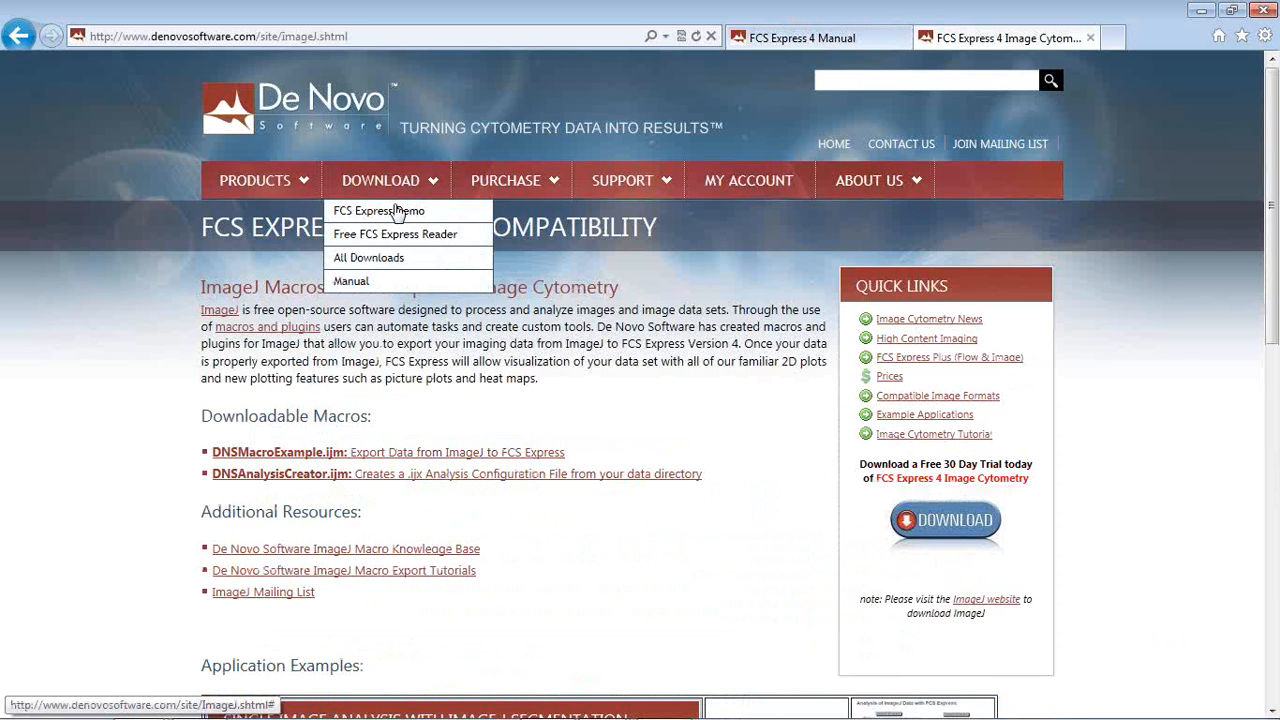
click(396, 213)
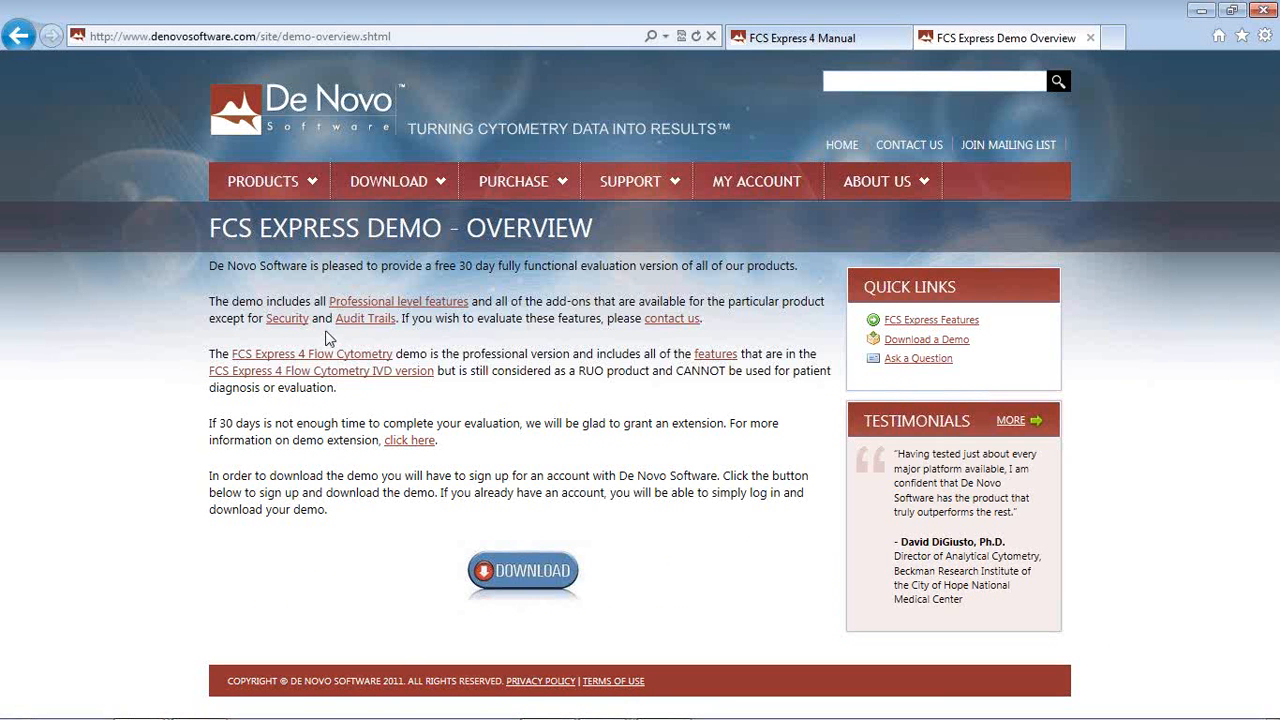
- Return to the De Novo Software home page and review the Image Cytometry Week webinar schedule and the recorded webinars section
click(292, 114)
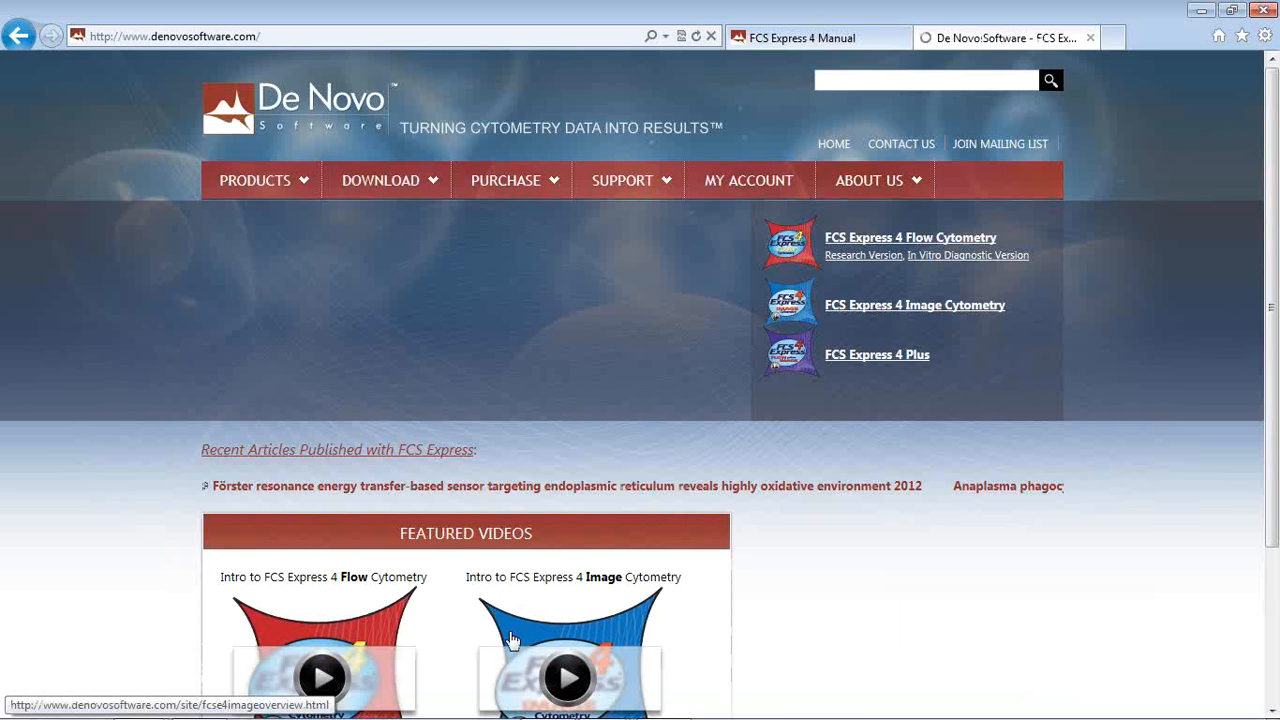
scroll(71, 449, down, 2)
scroll(71, 456, down, 5)
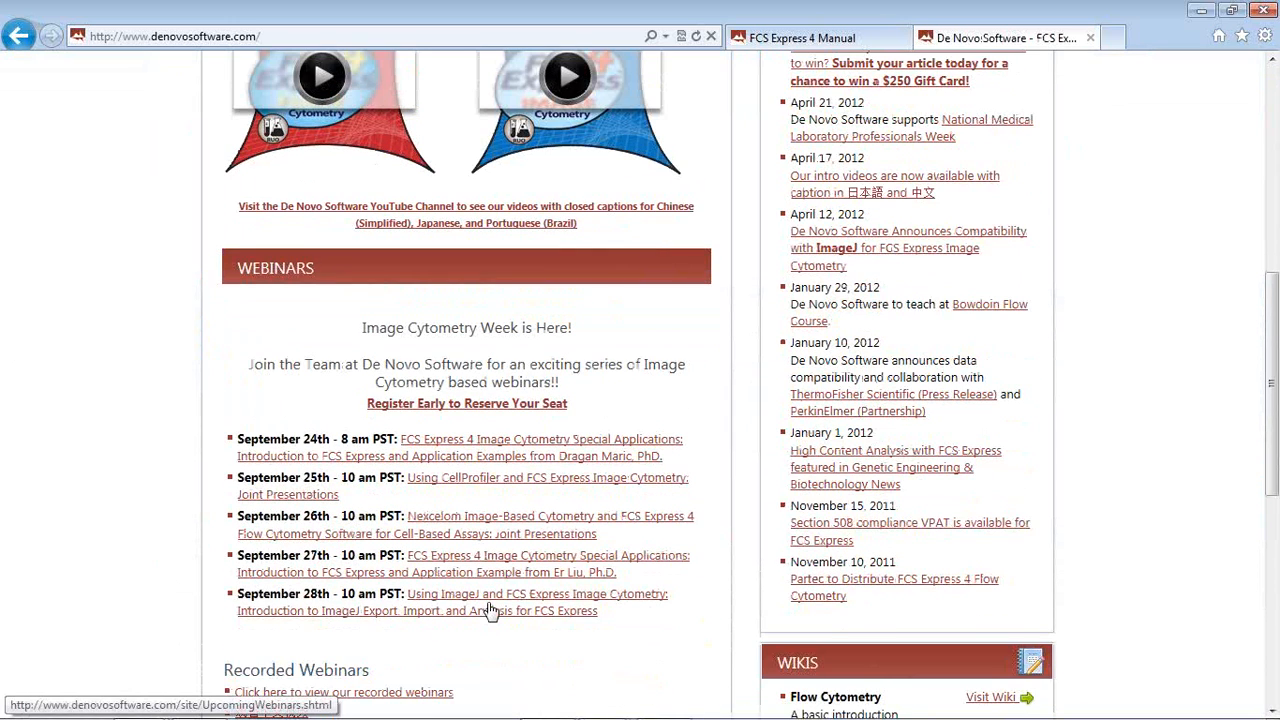
scroll(505, 590, down, 1)
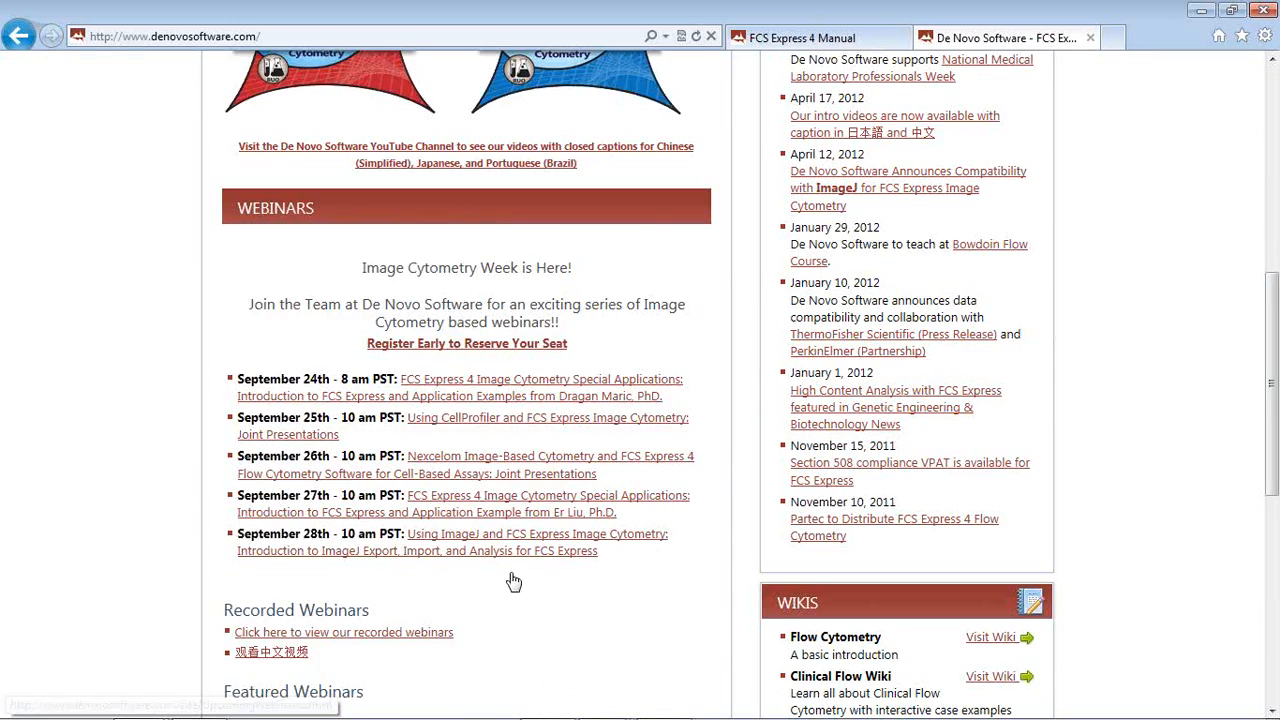
scroll(518, 557, down, 1)
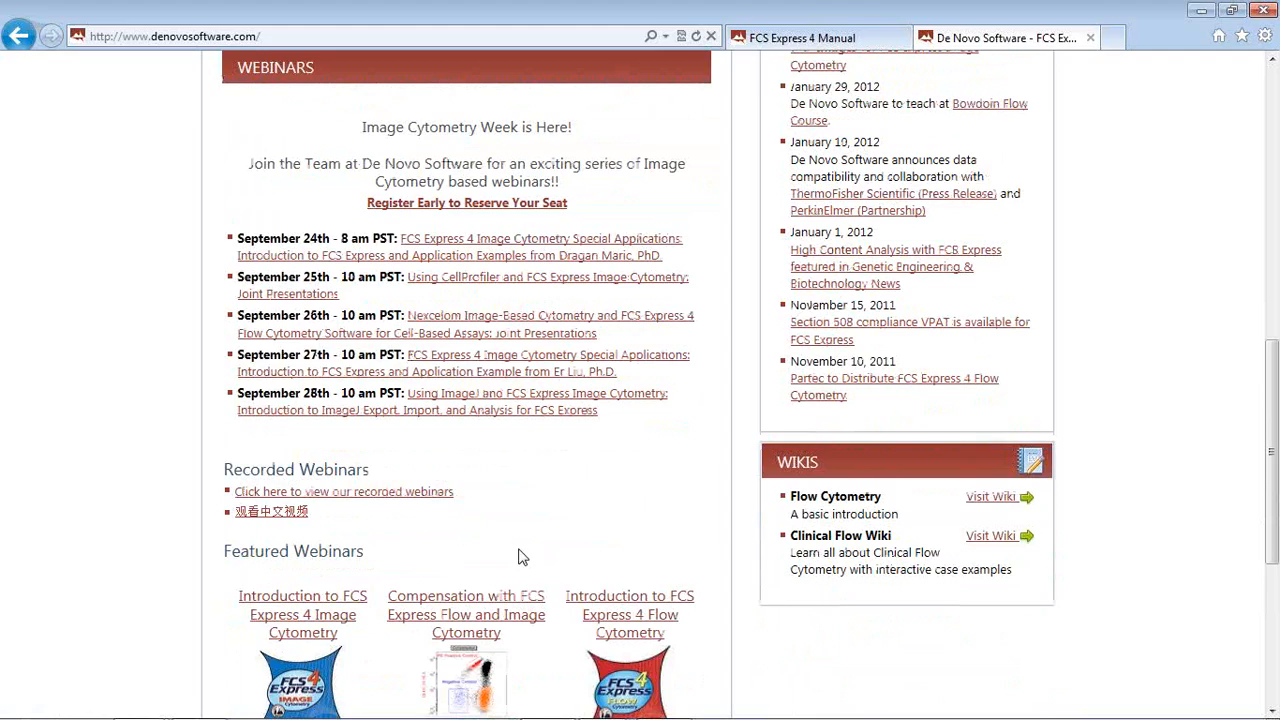
- Open the recorded webinars page, view De Novo Software's YouTube channel down to its uploaded videos, and return to the webinars page
click(398, 492)
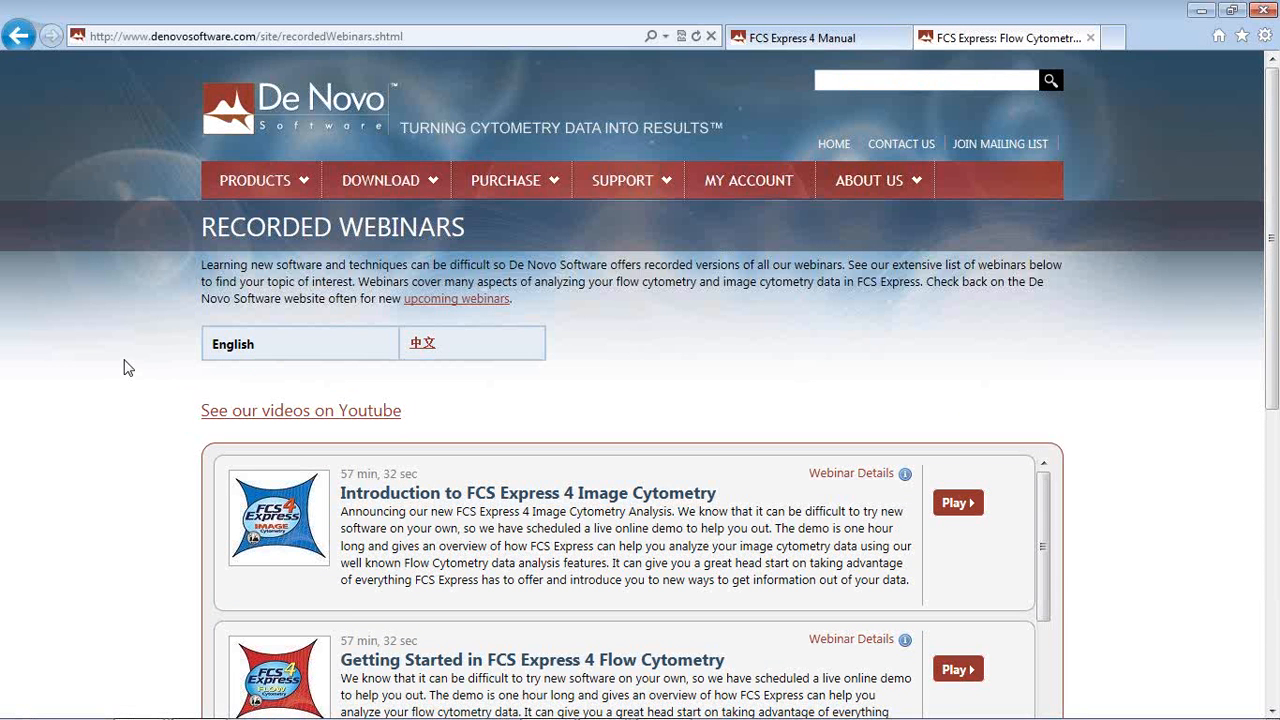
scroll(128, 368, down, 1)
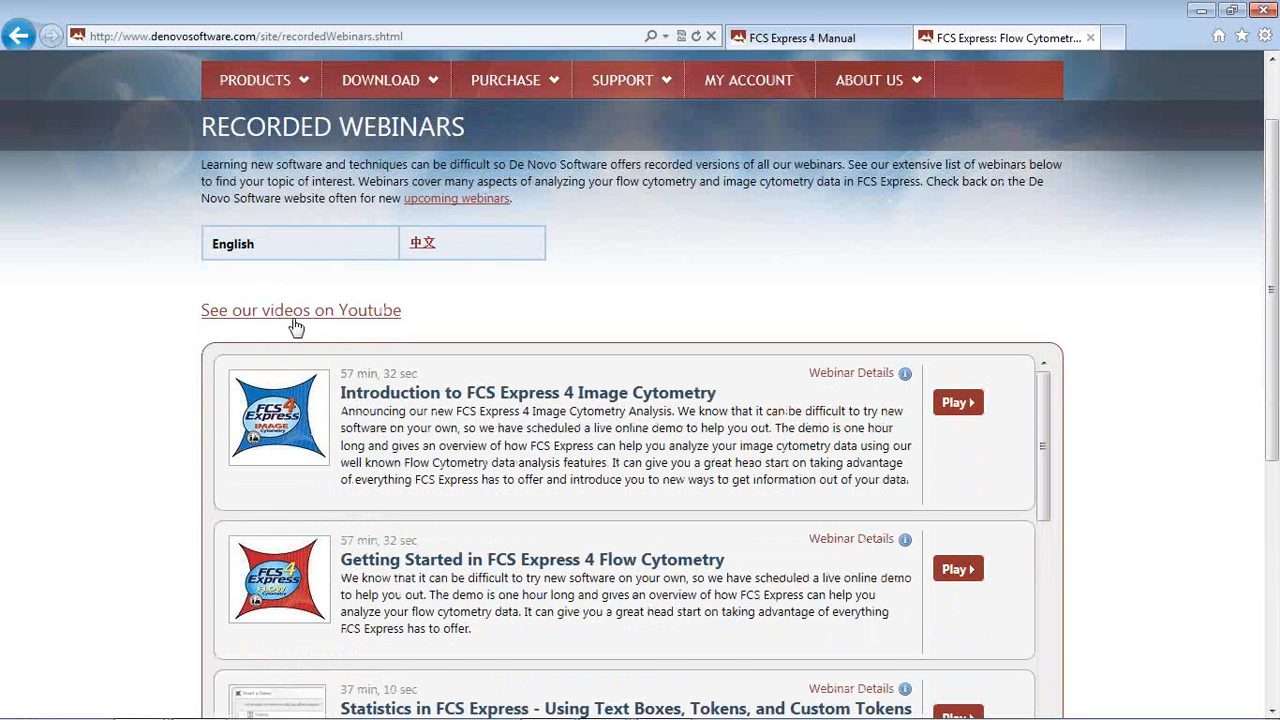
click(323, 311)
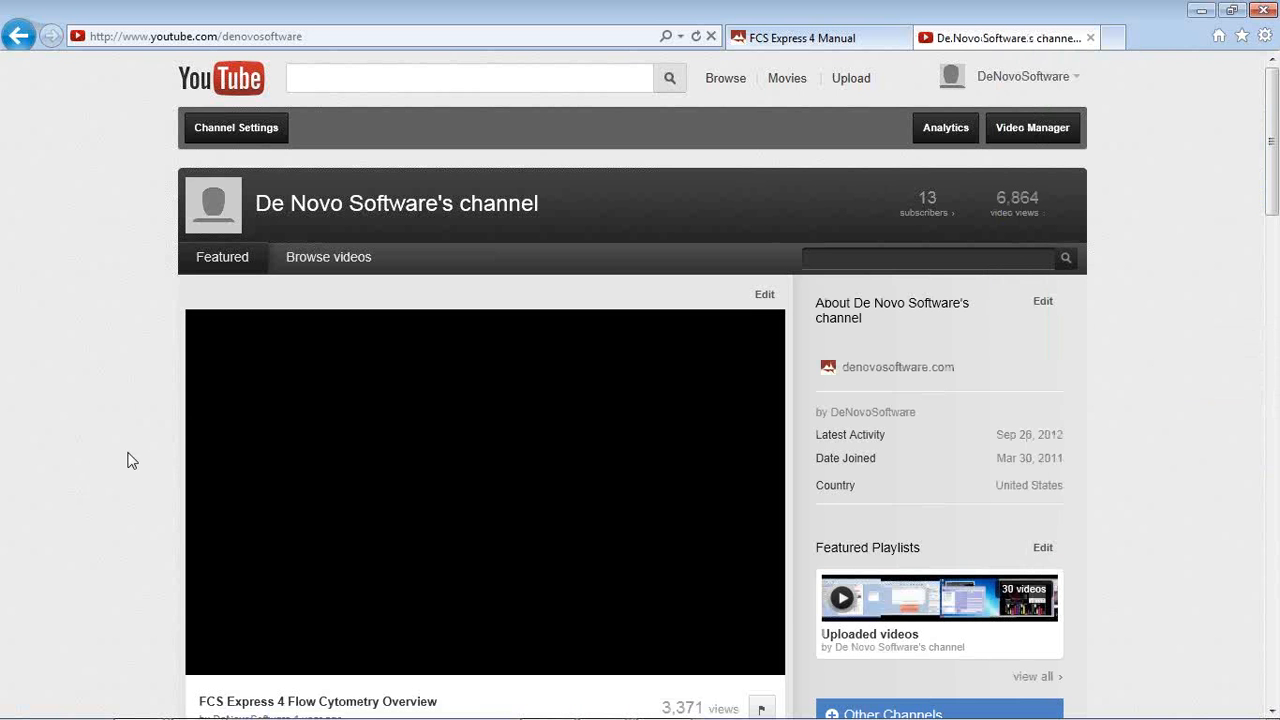
scroll(517, 506, down, 2)
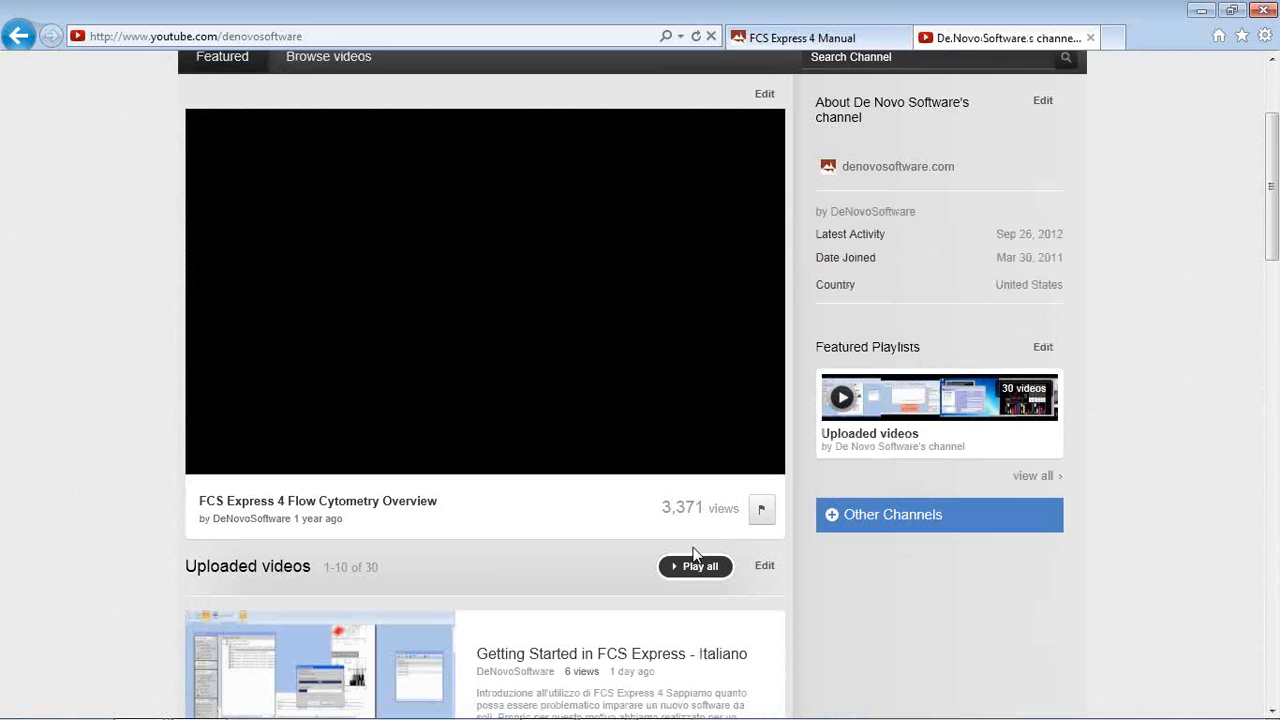
click(20, 36)
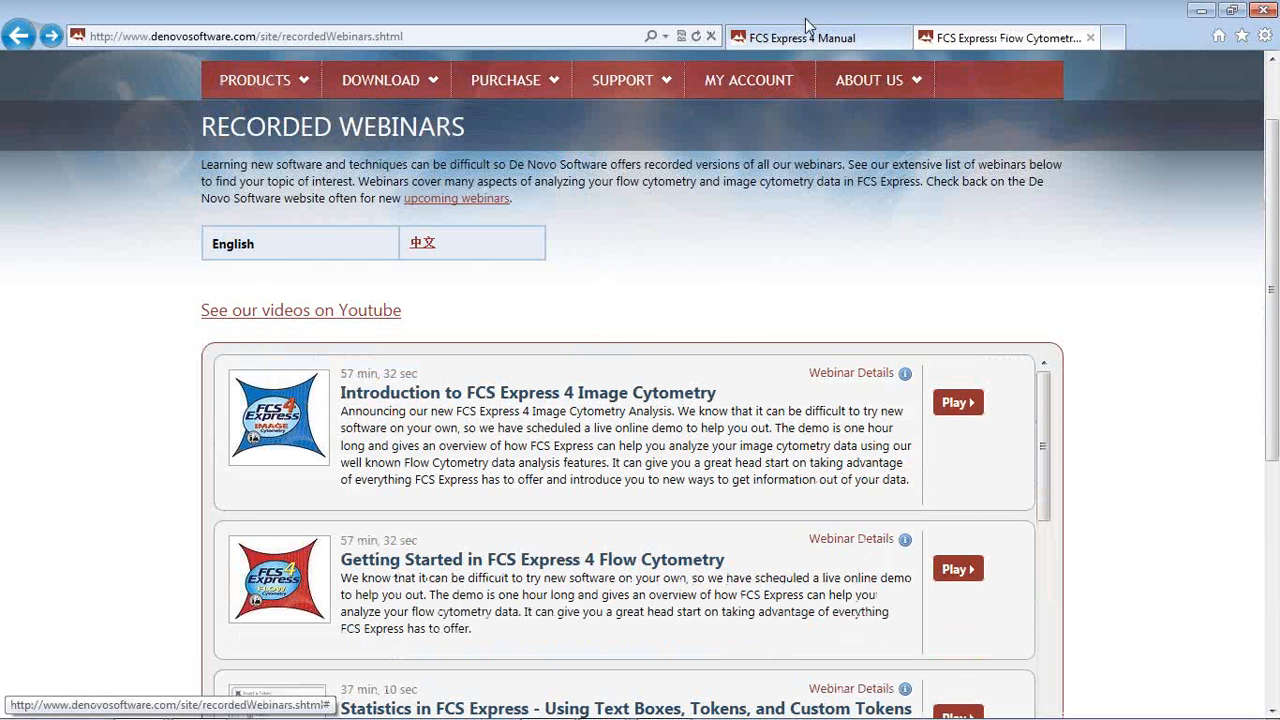
- Show the ImageJ Macro page of the FCS Express 4 Manual and switch back to the ImageJ.fey layout in FCS Express
click(826, 42)
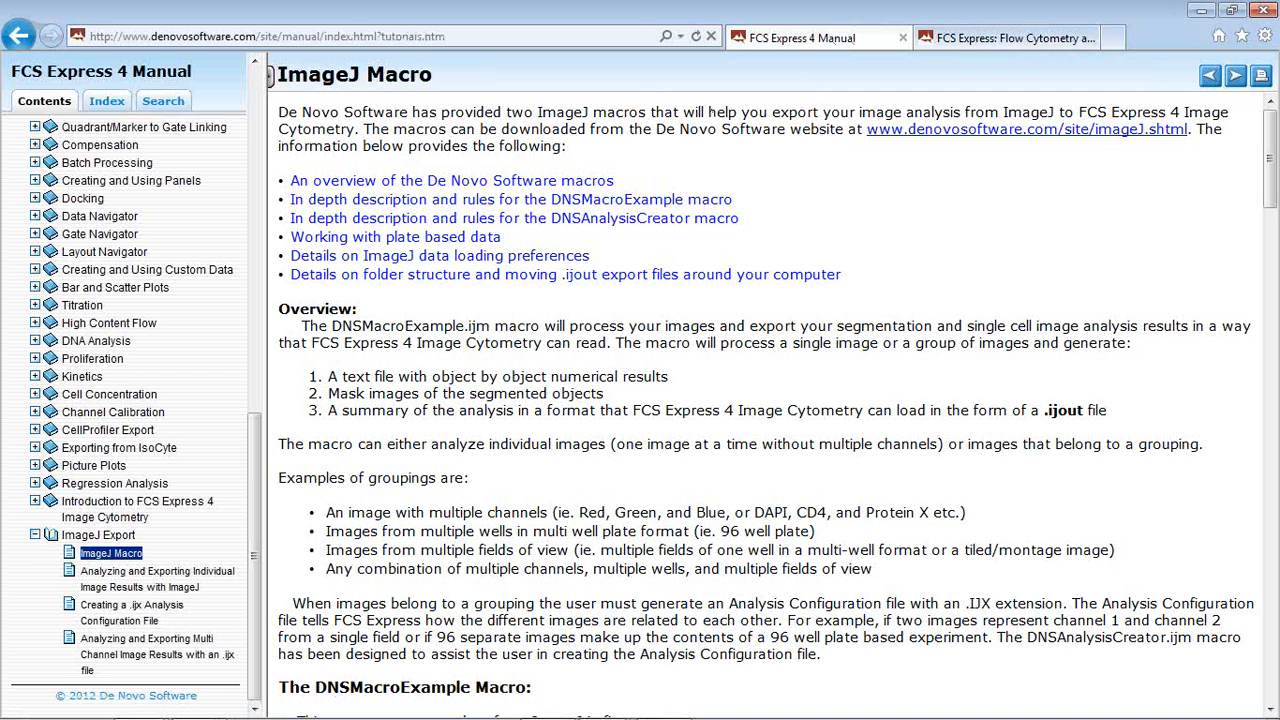
mouse_move(610, 712)
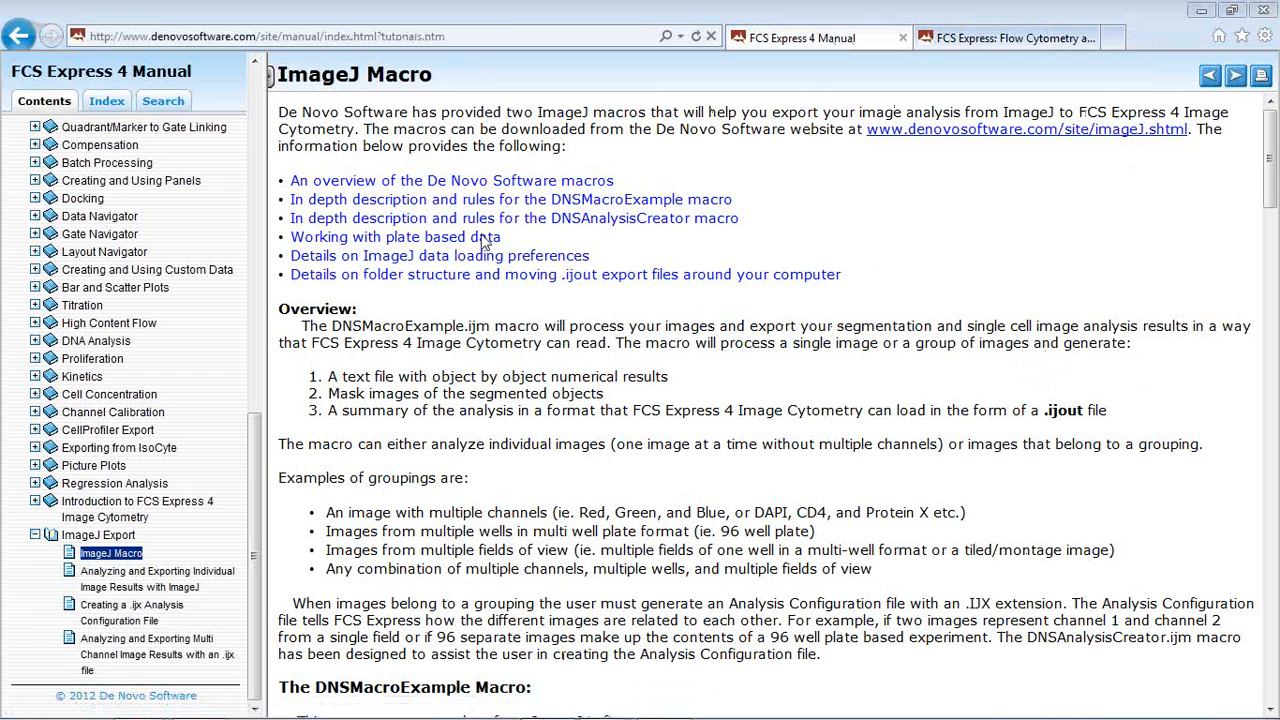
mouse_move(197, 712)
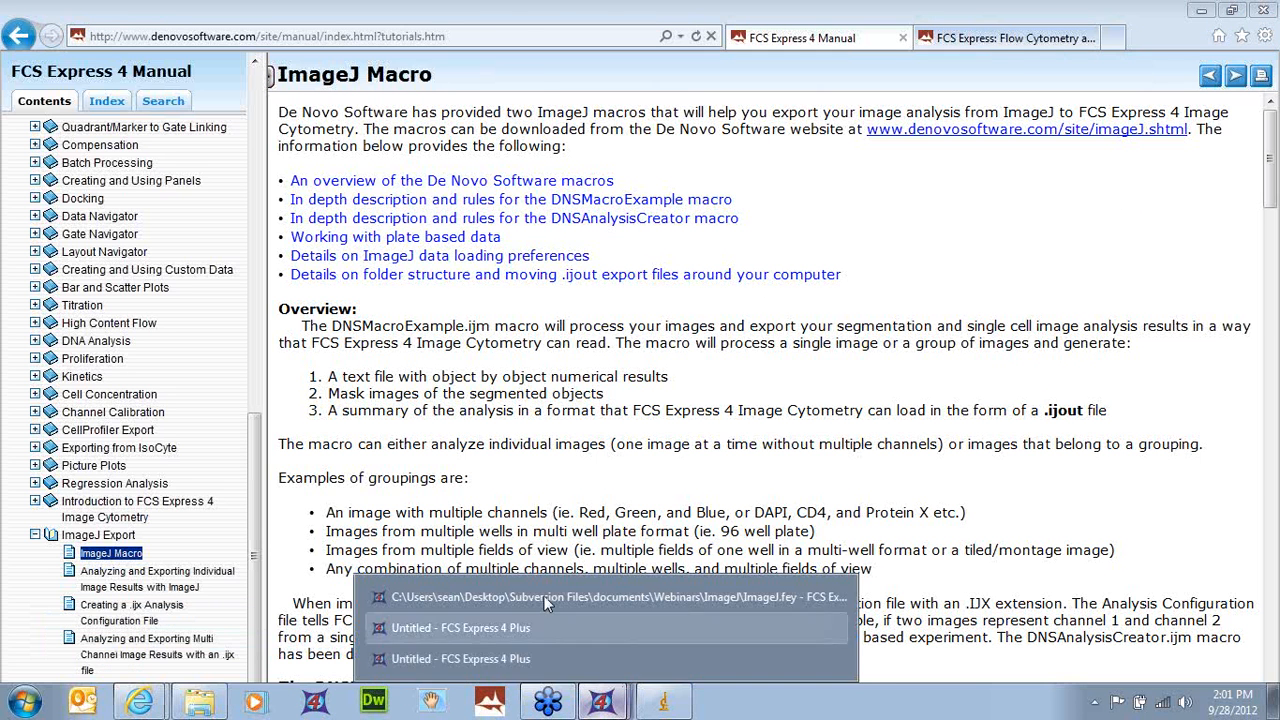
click(640, 628)
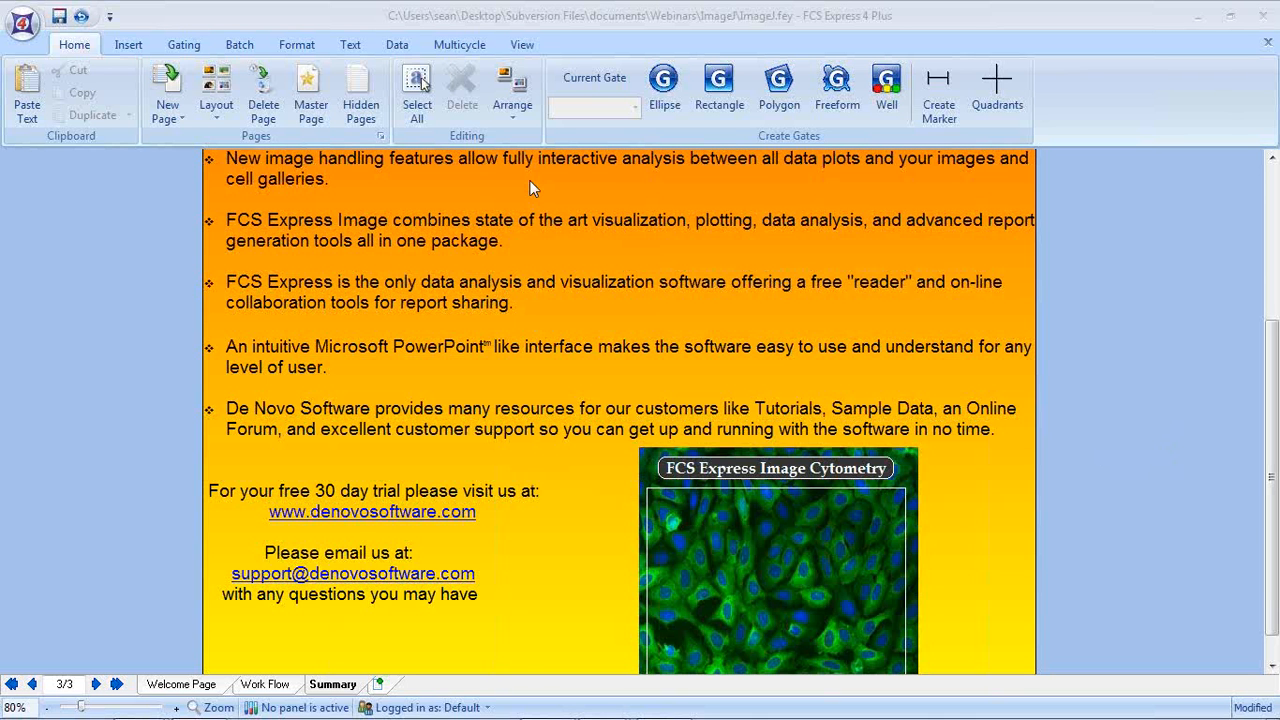
- Highlight the support e-mail address in the Summary page's contact text, then leave text editing
click(493, 569)
shift+click(234, 575)
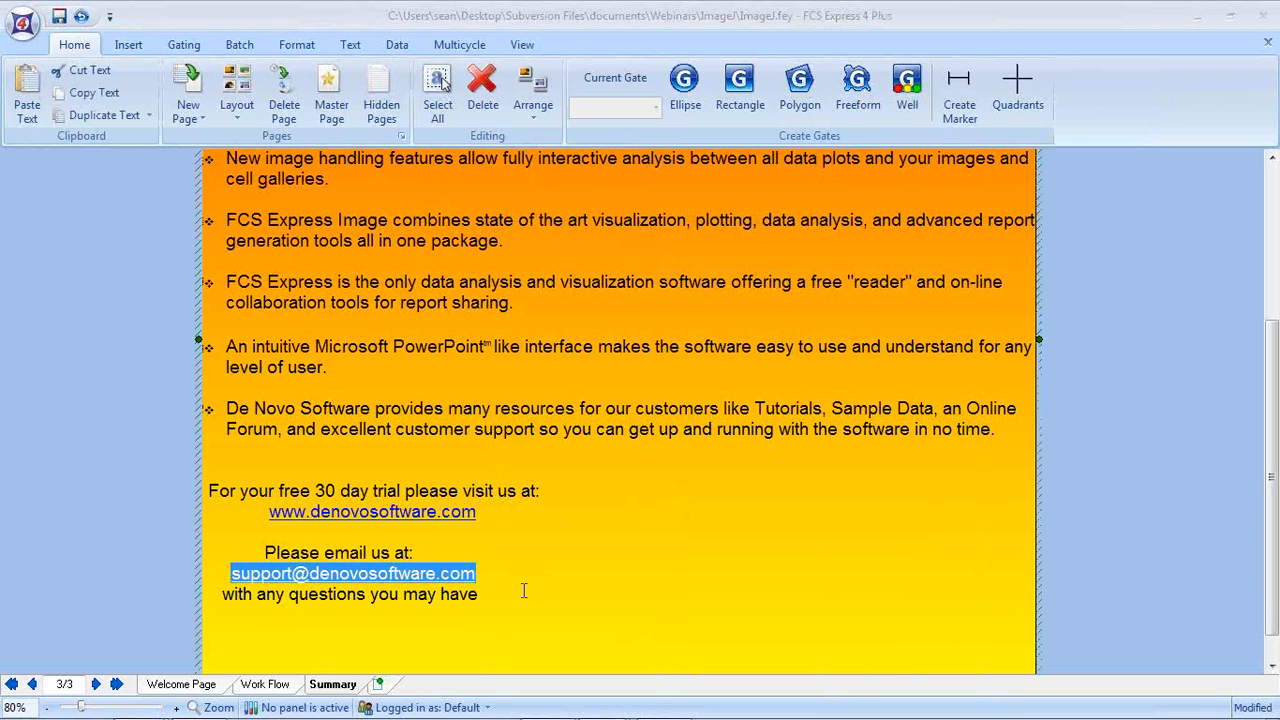
key(Escape)
click(135, 594)
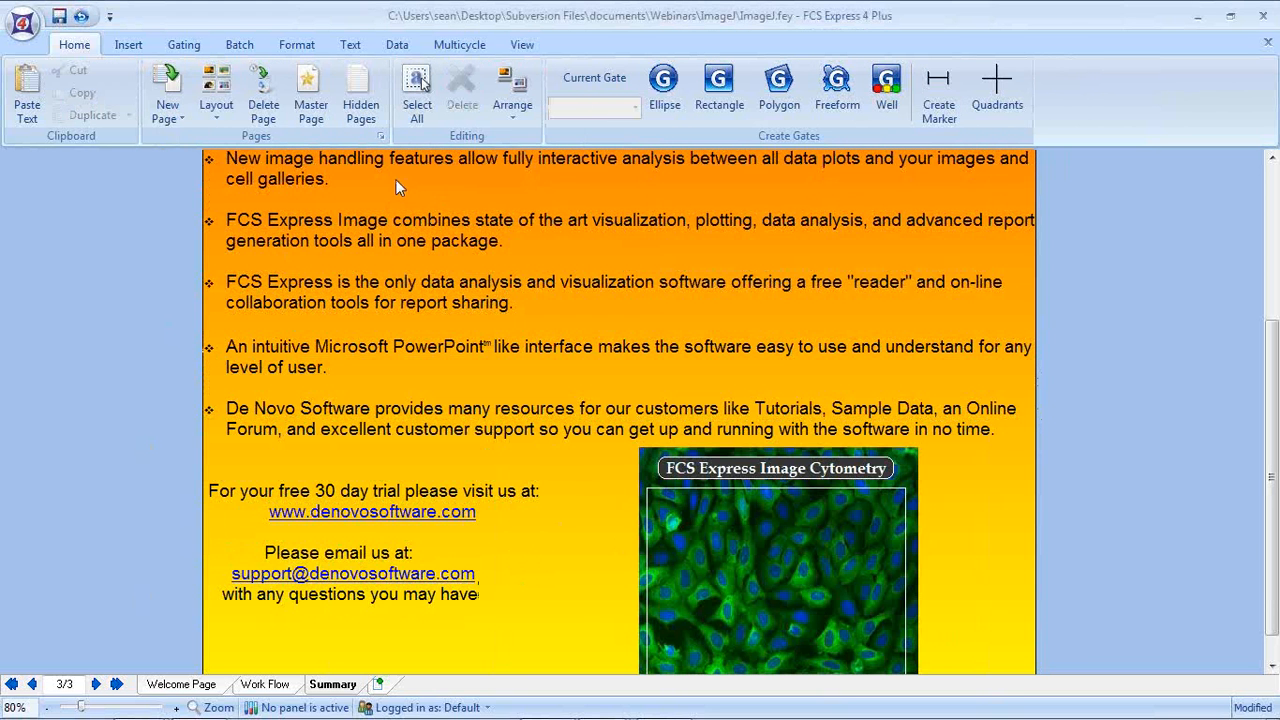